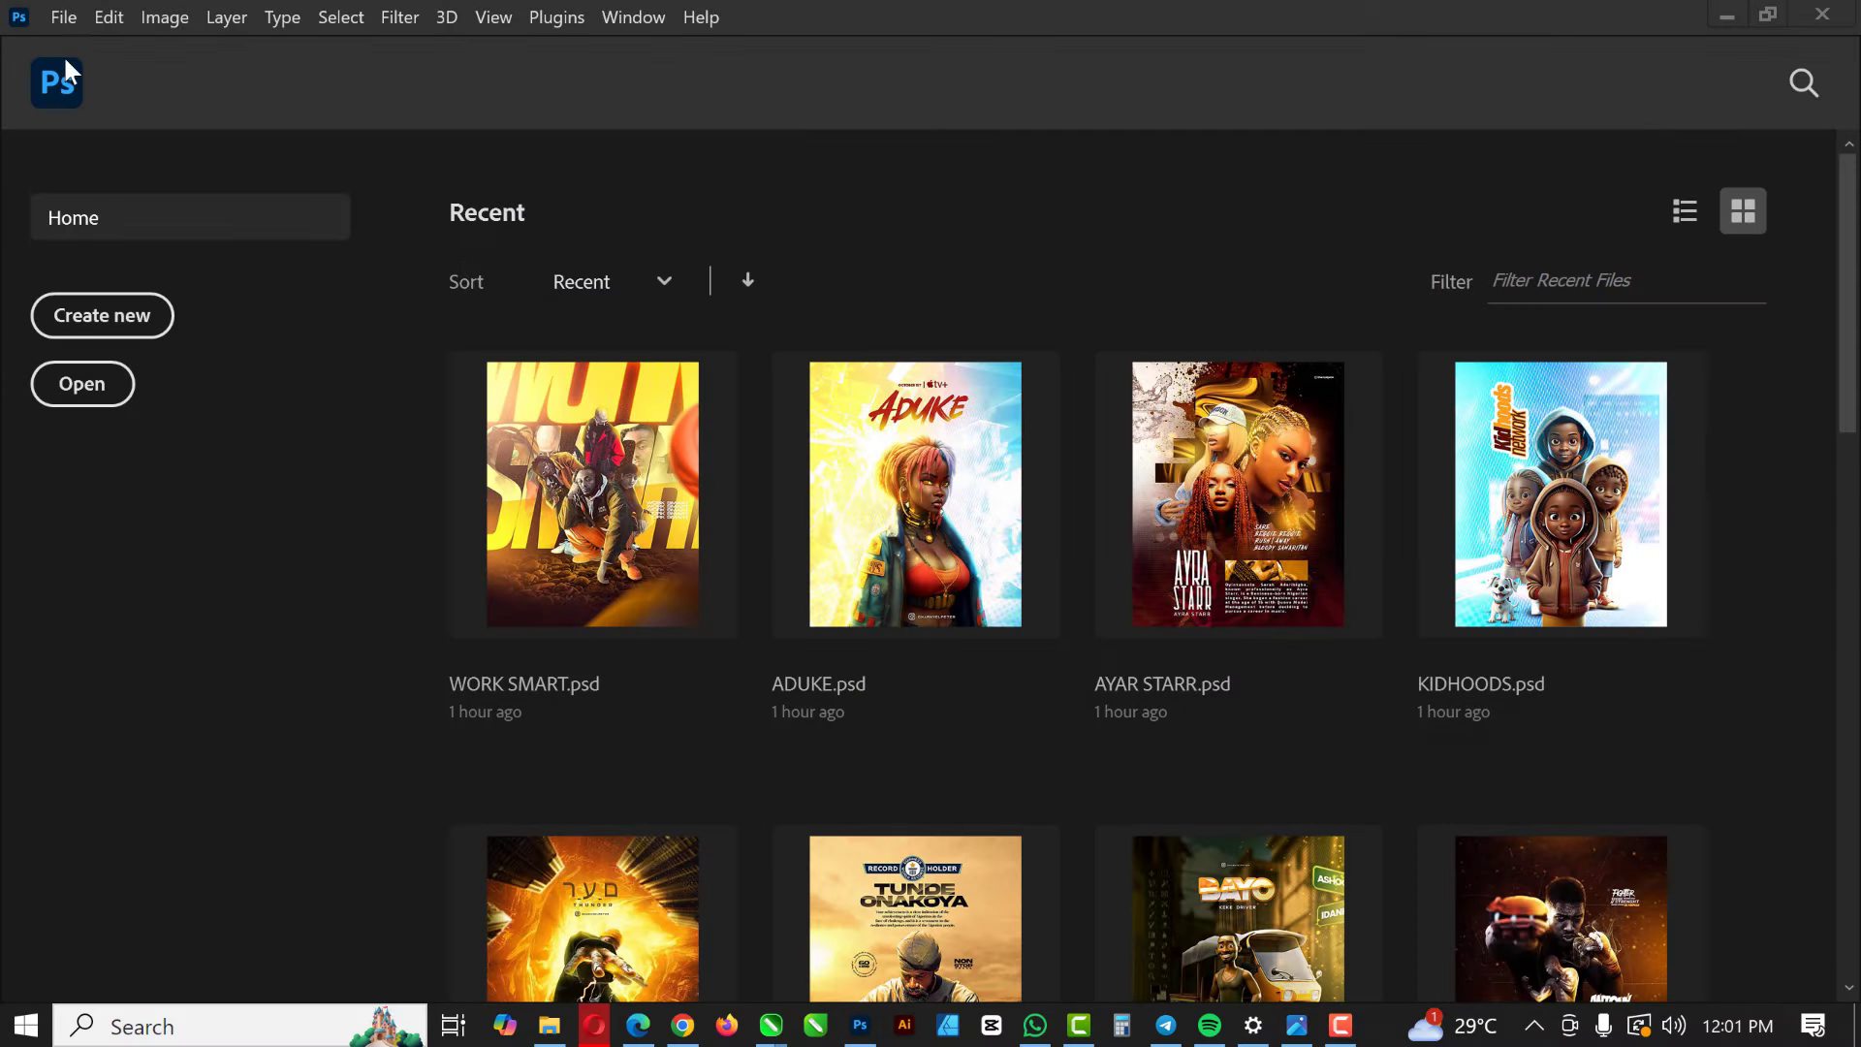
Start a new document and name it SOCIAL MEDIA FLYER
left_click(54, 19)
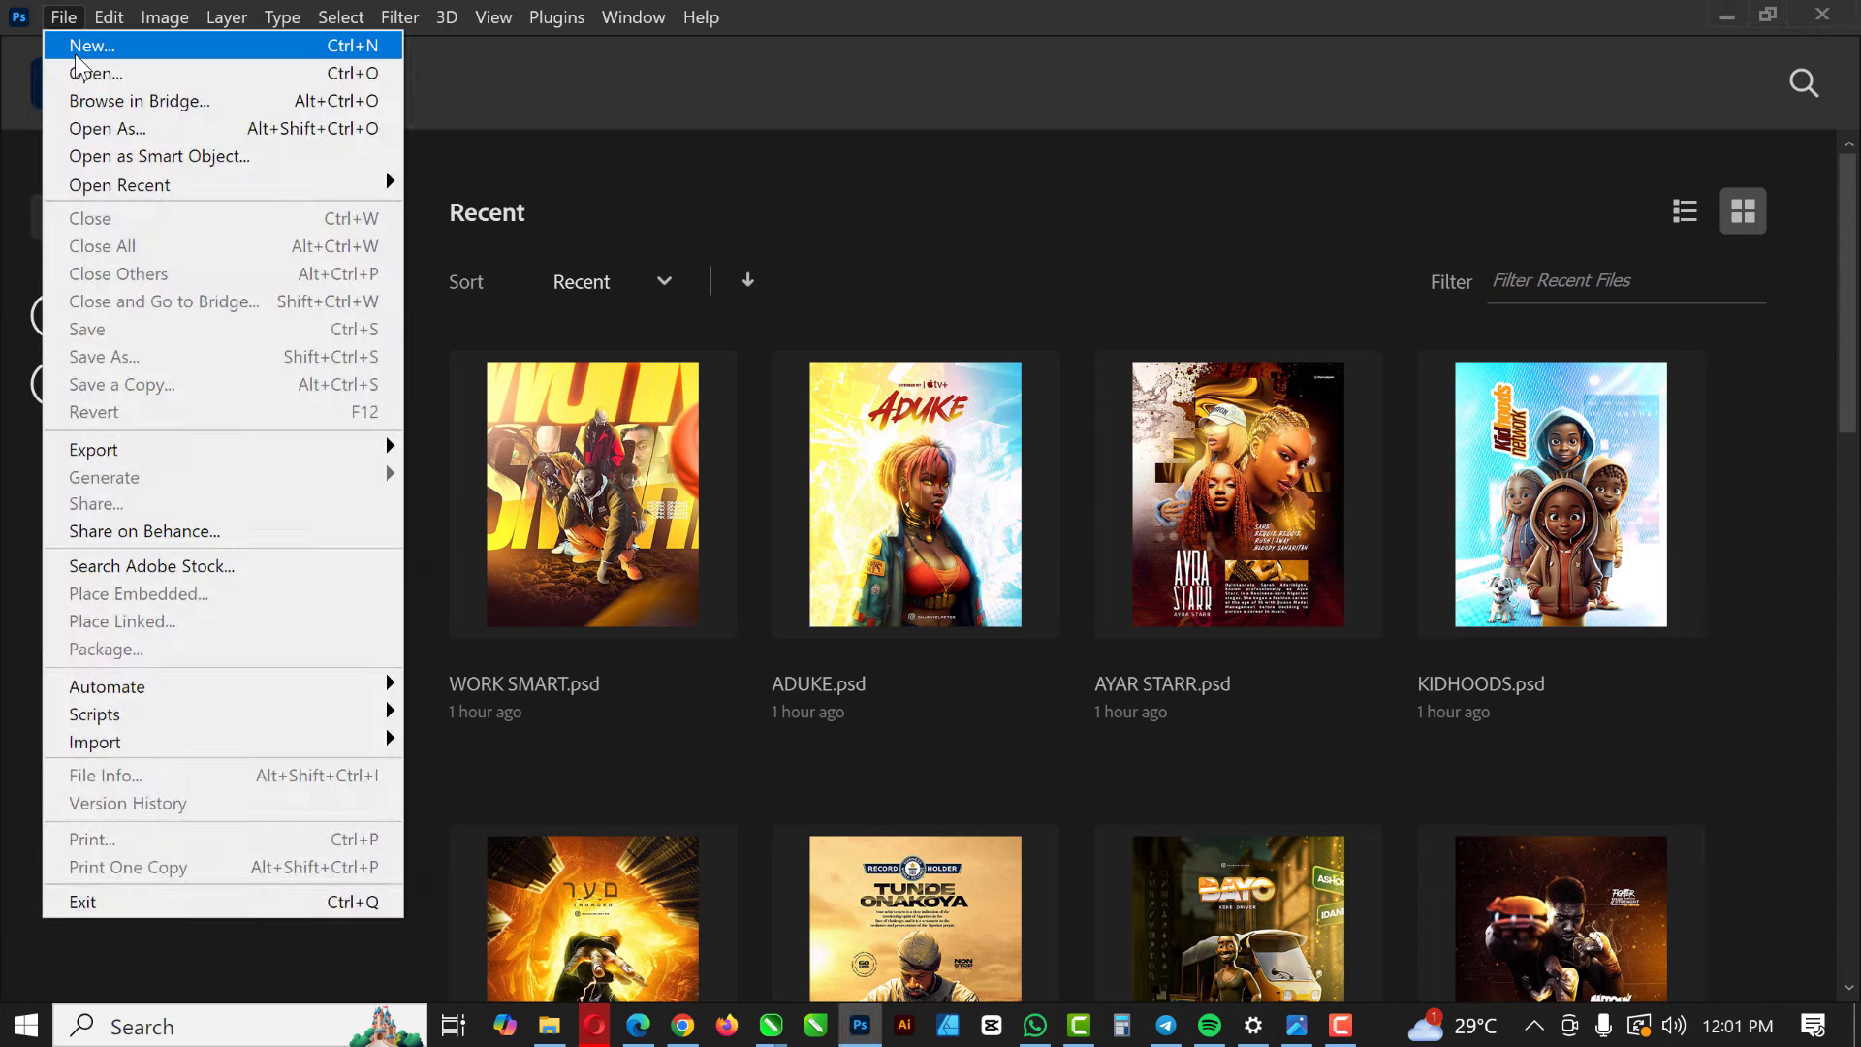
left_click(76, 53)
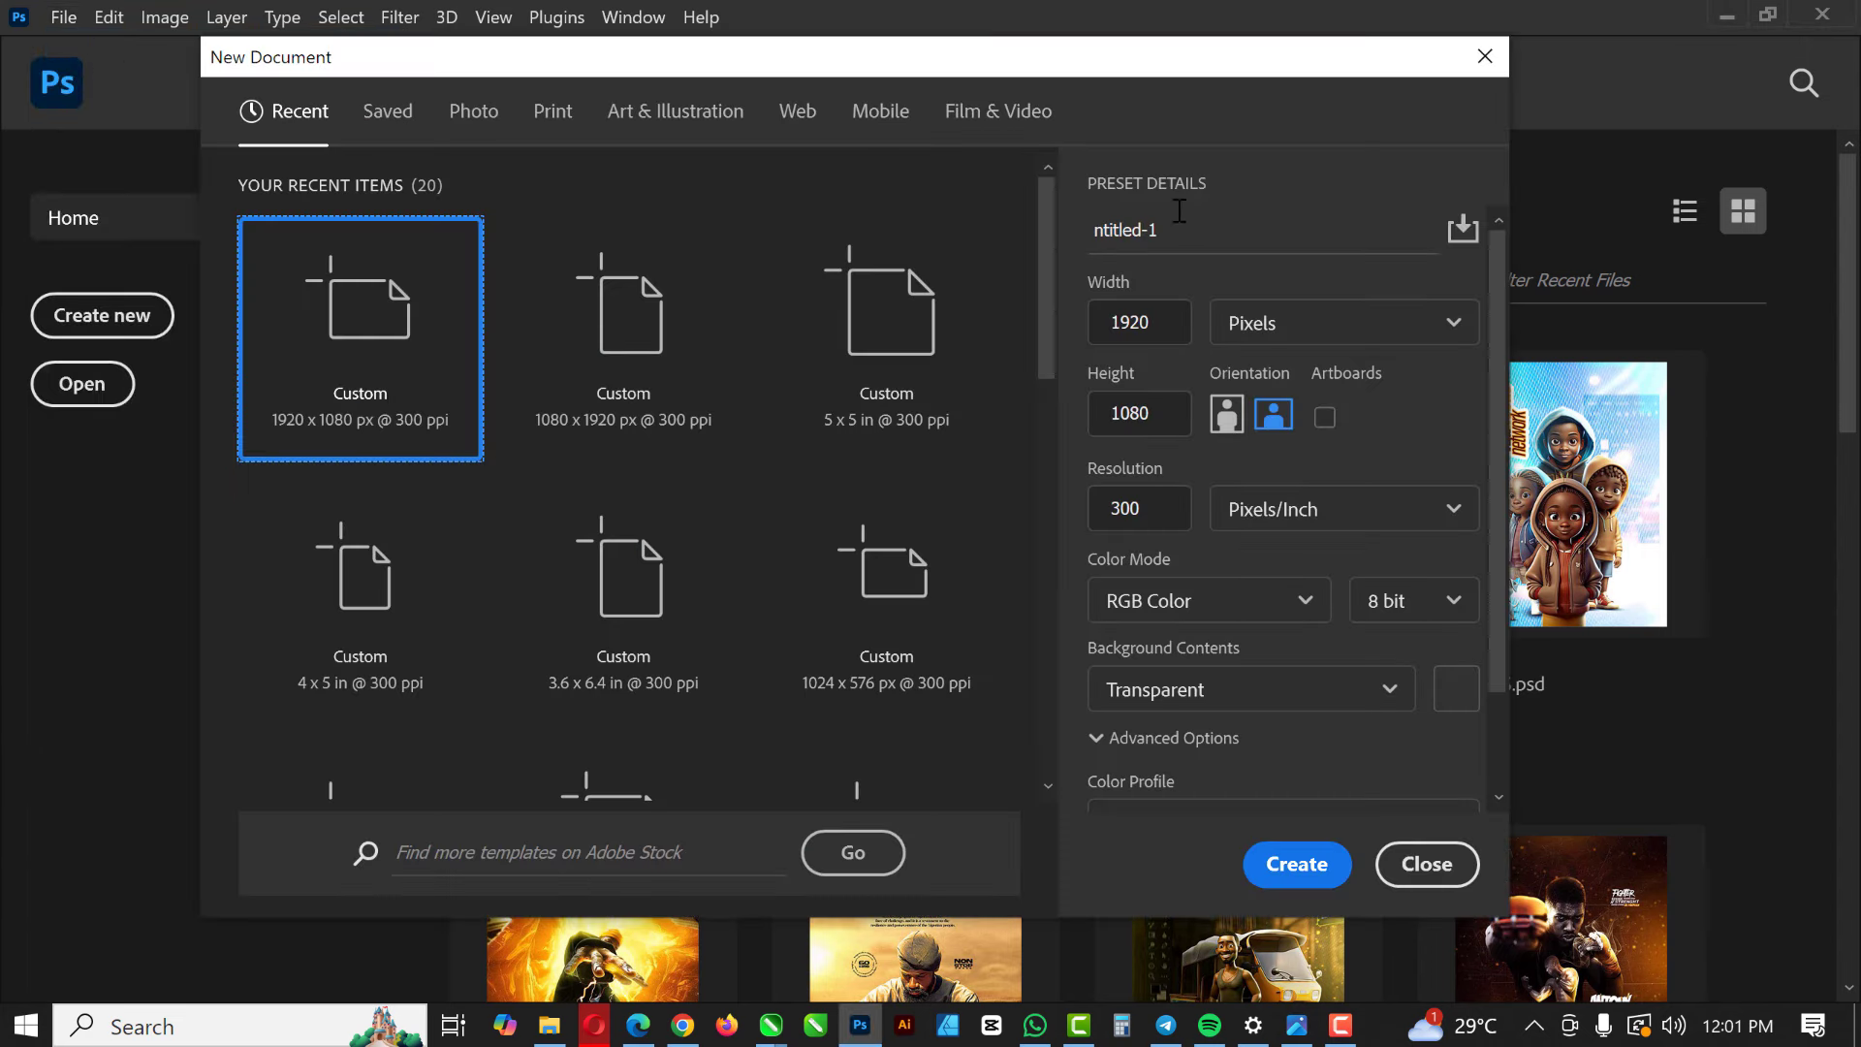
left_click(1179, 227)
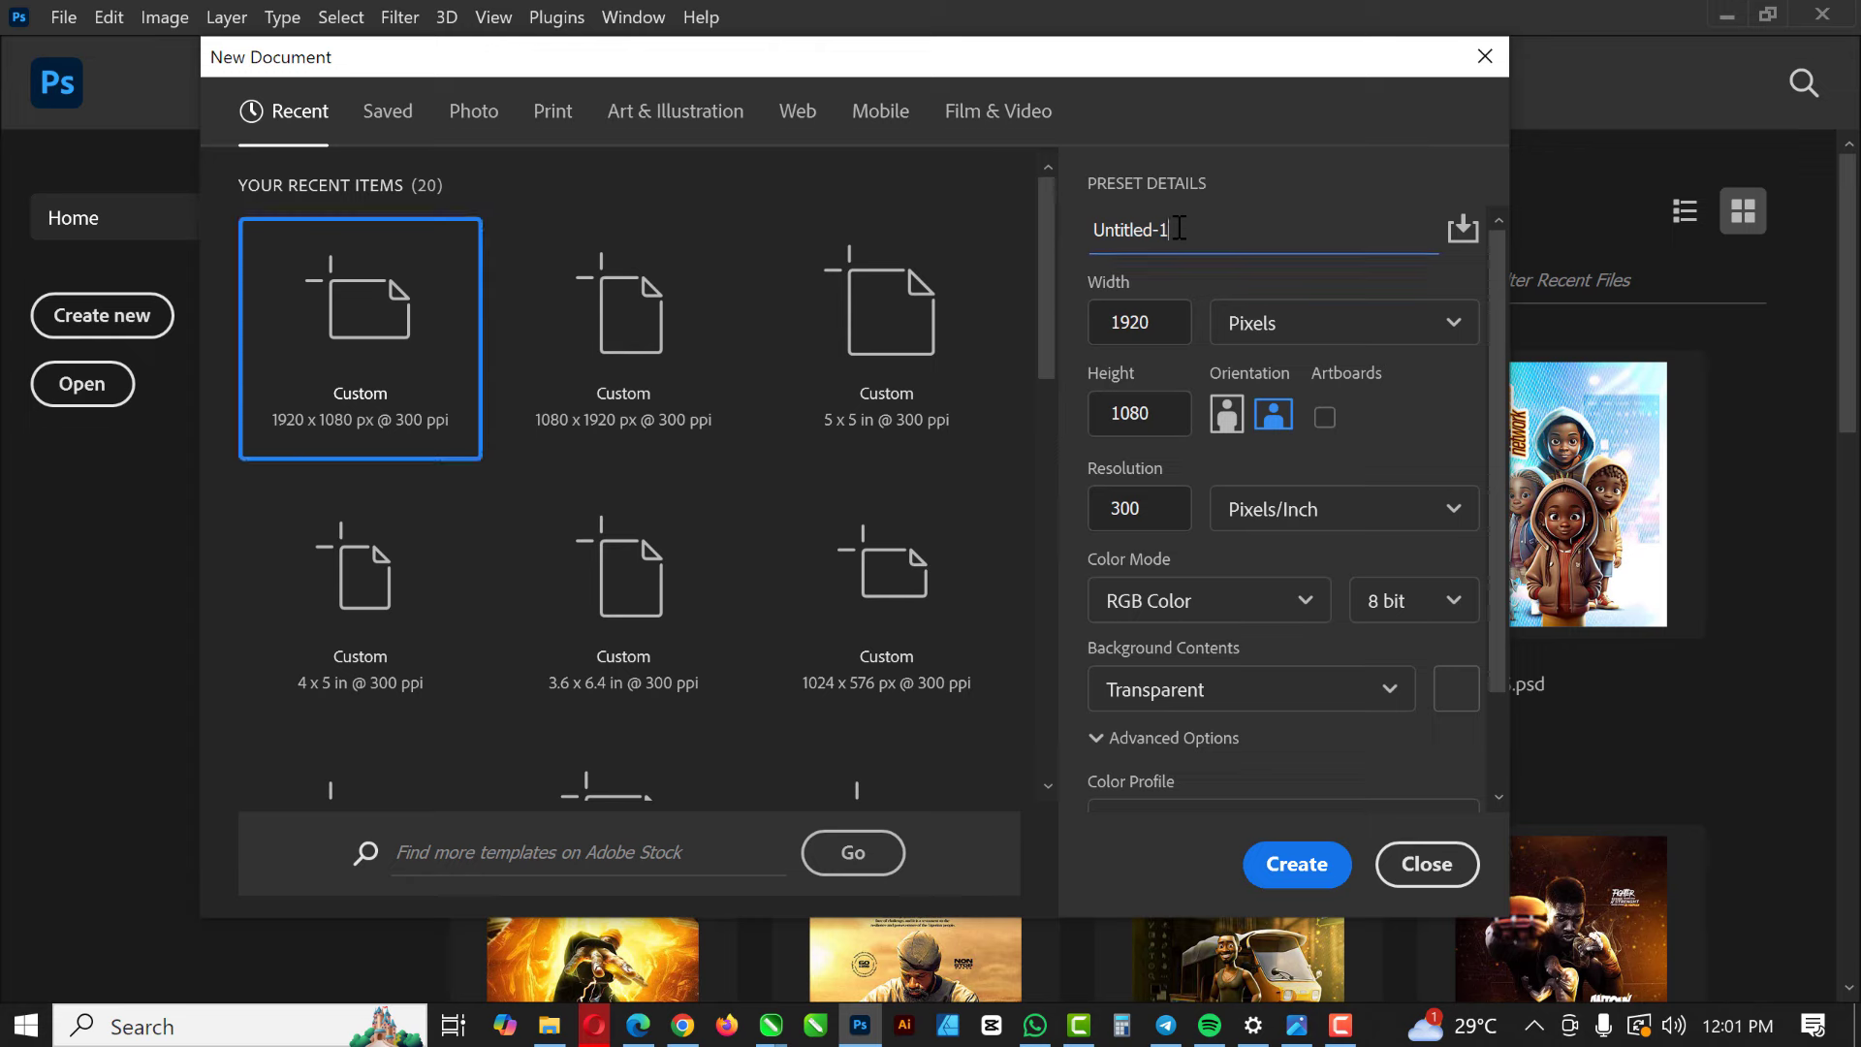
left_click_drag(1179, 228, 1103, 222)
type("soci")
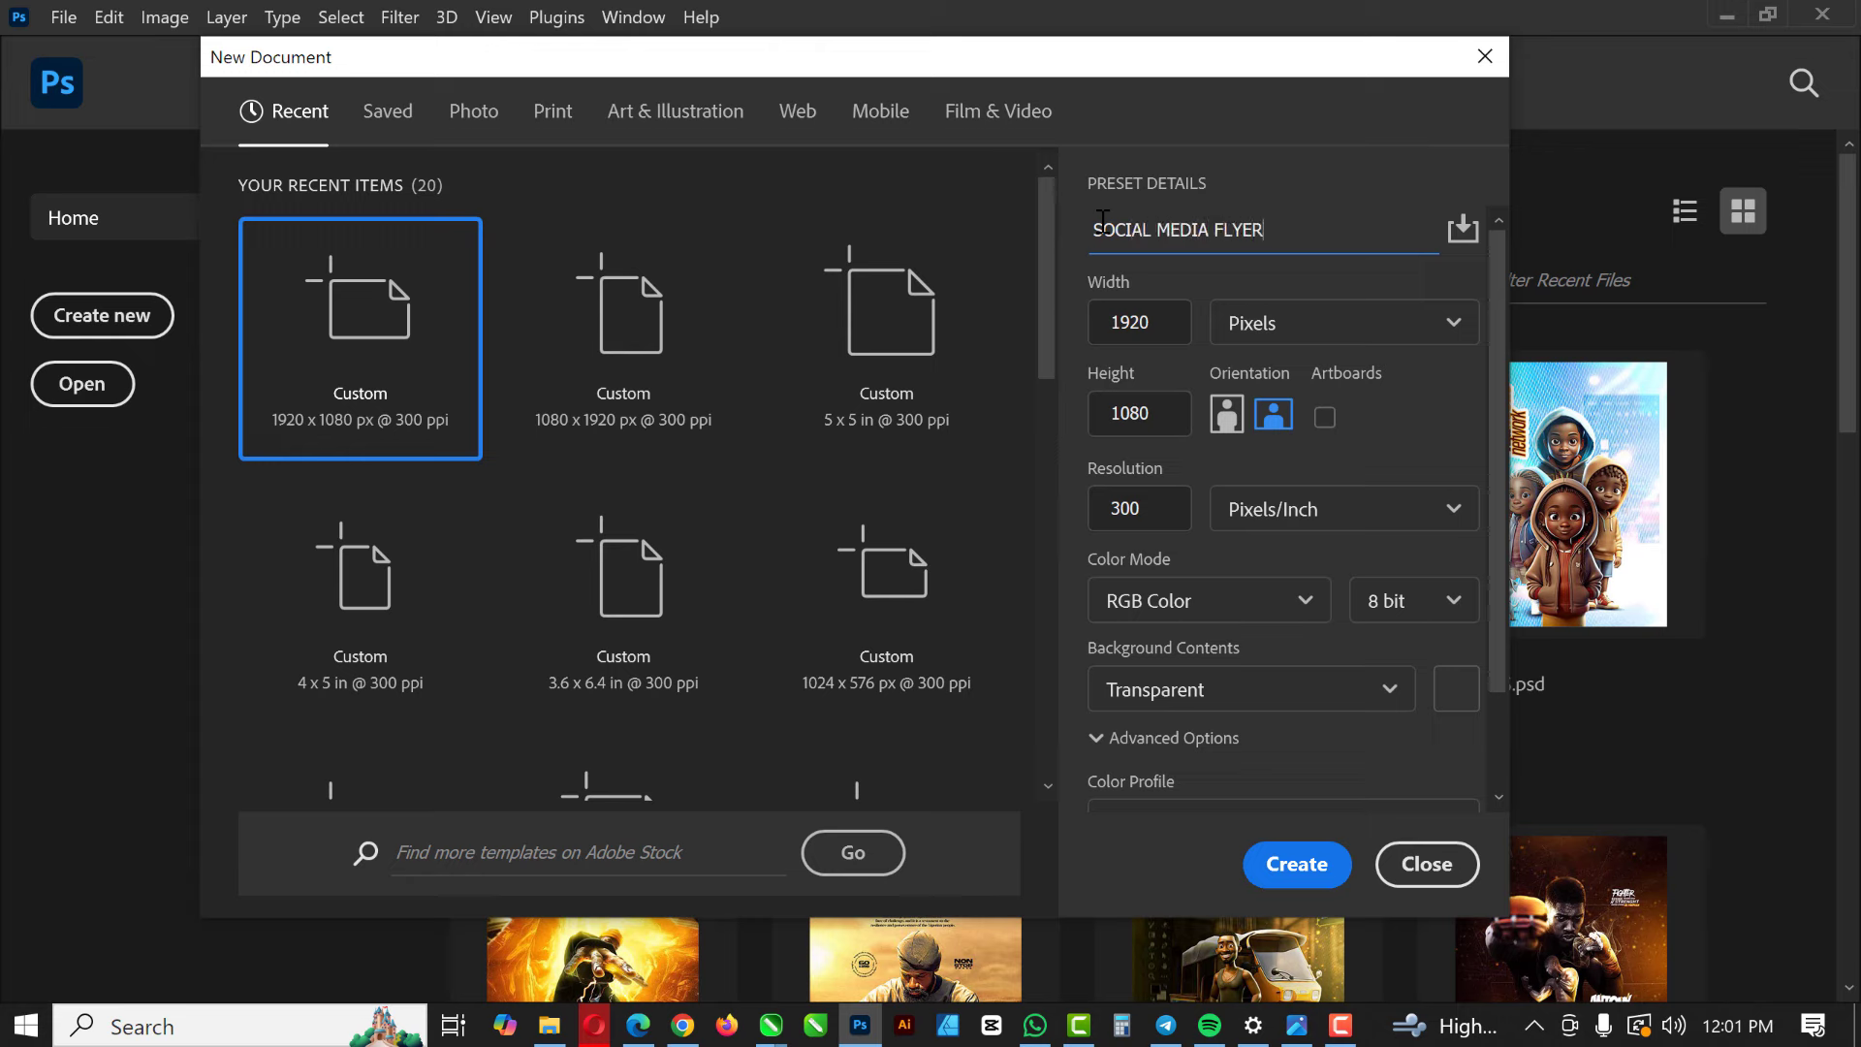
Set the document size to 5 × 5 inches at 300 pixels/inch in RGB Color and create it
left_click(1281, 328)
left_click(1282, 422)
left_click_drag(1144, 329, 1083, 330)
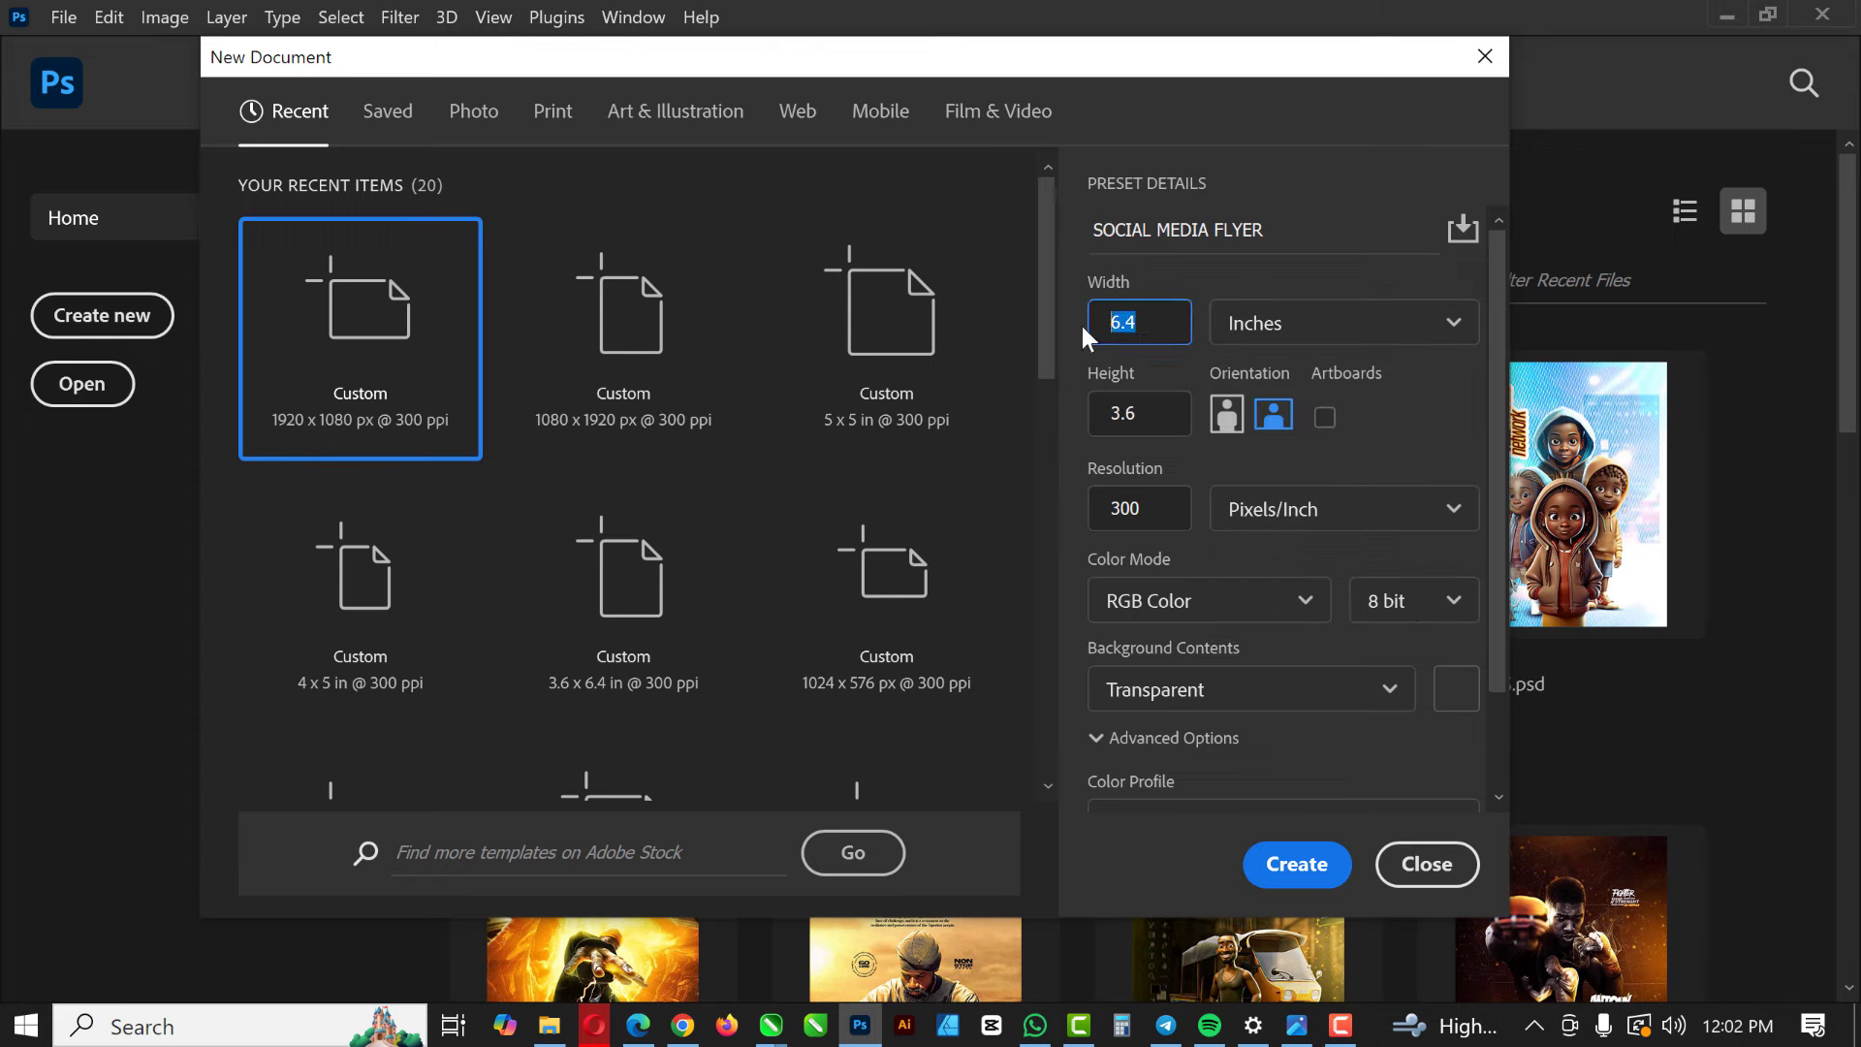
type("5")
key("Tab")
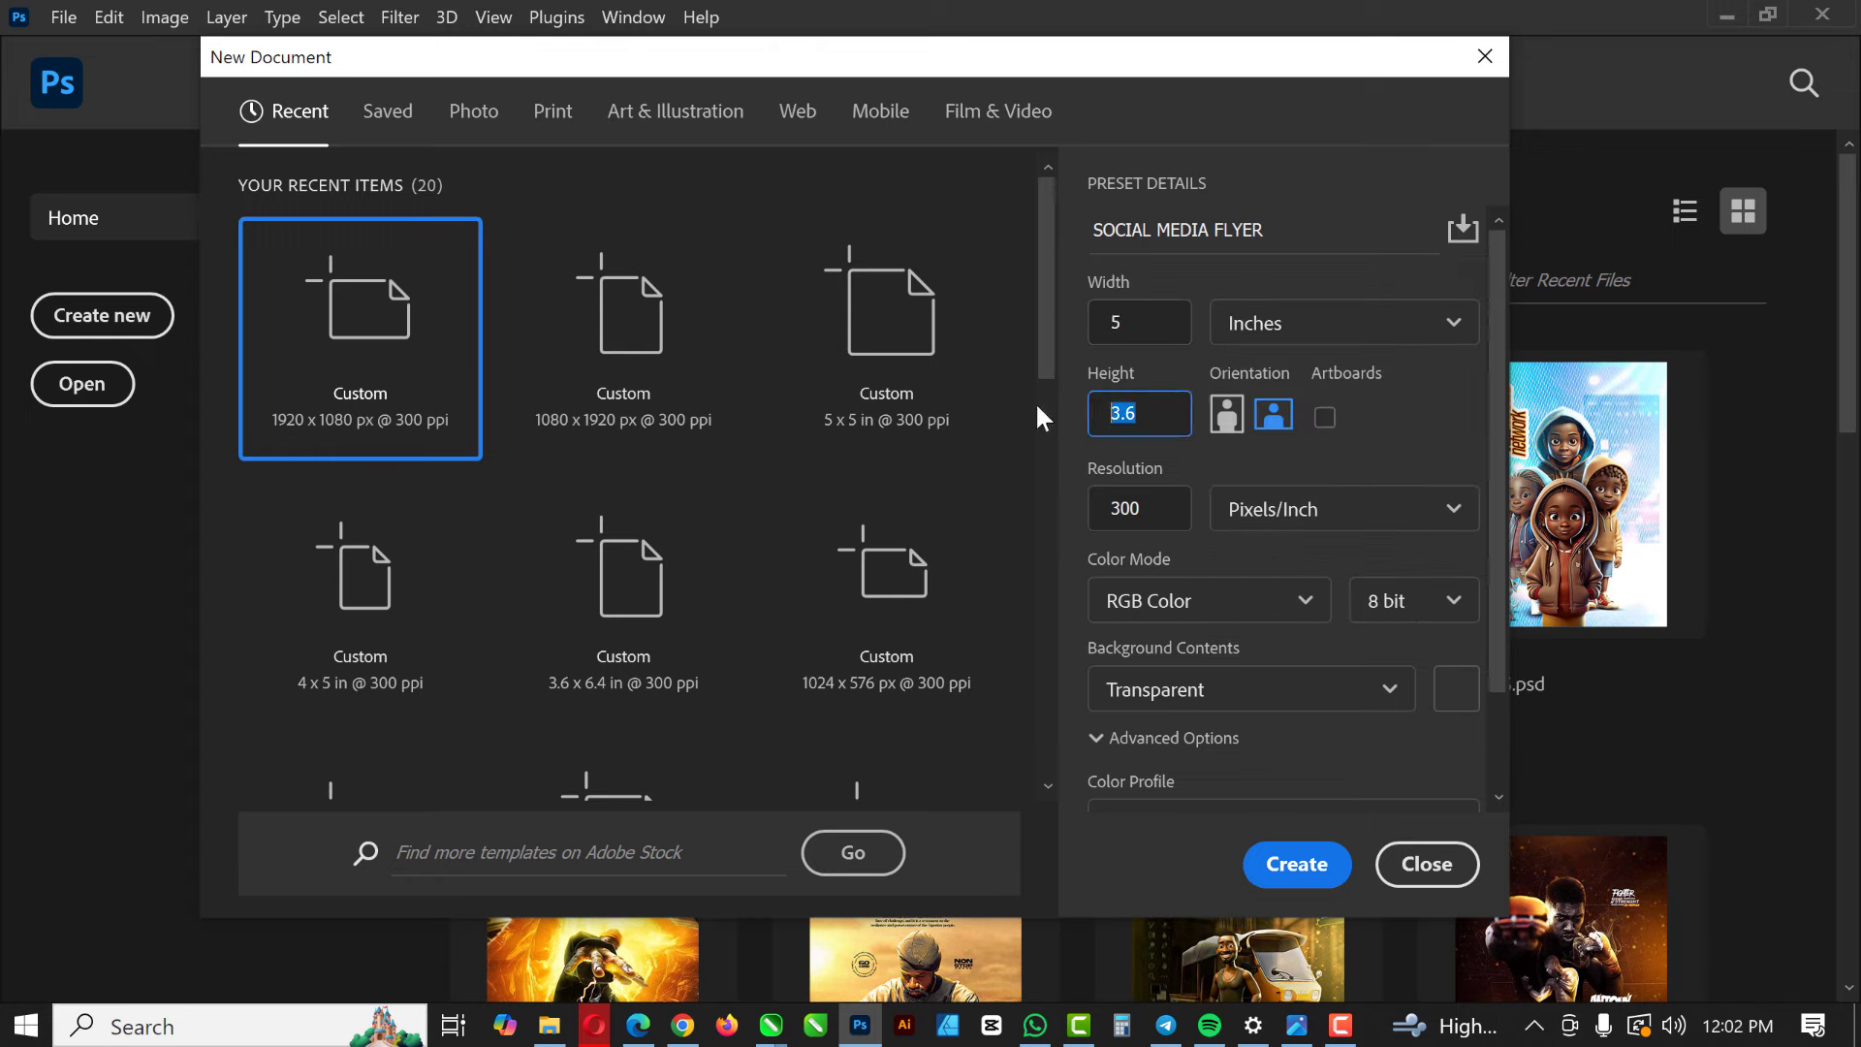
type("5")
left_click(1105, 511)
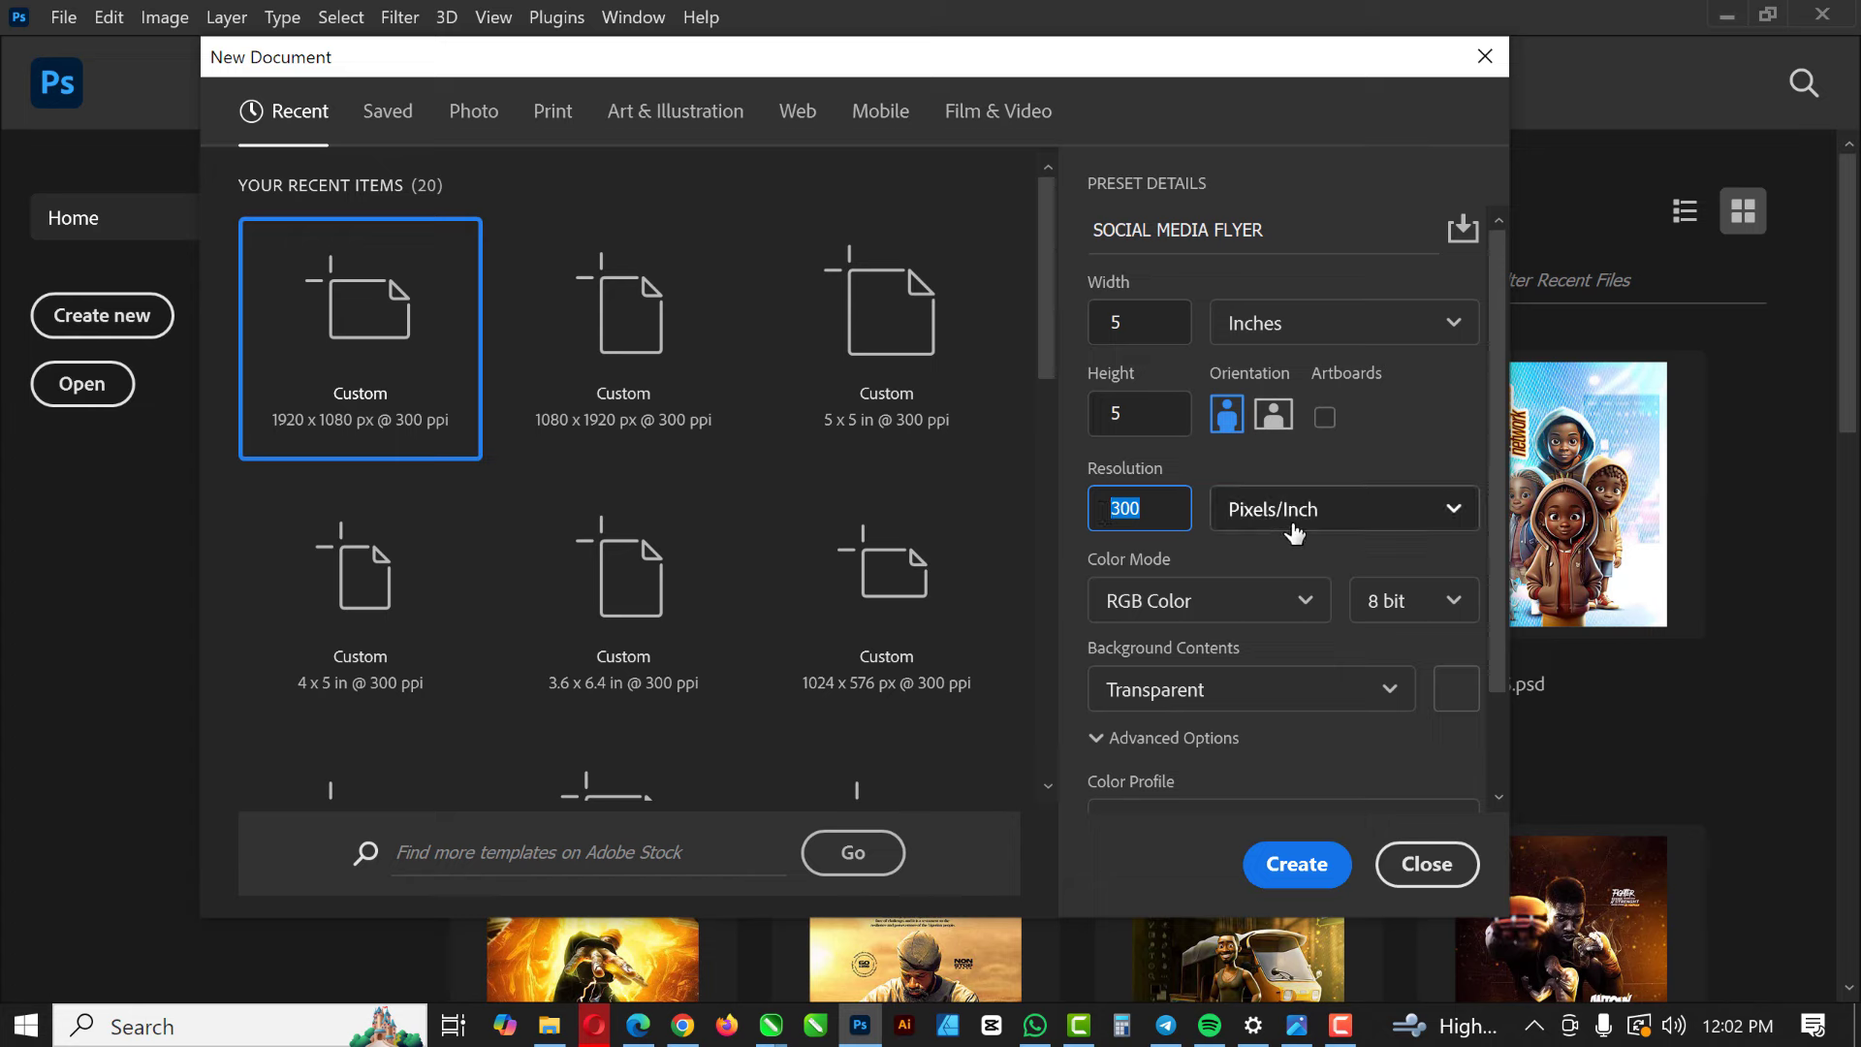
scroll(1309, 669, "down", 2)
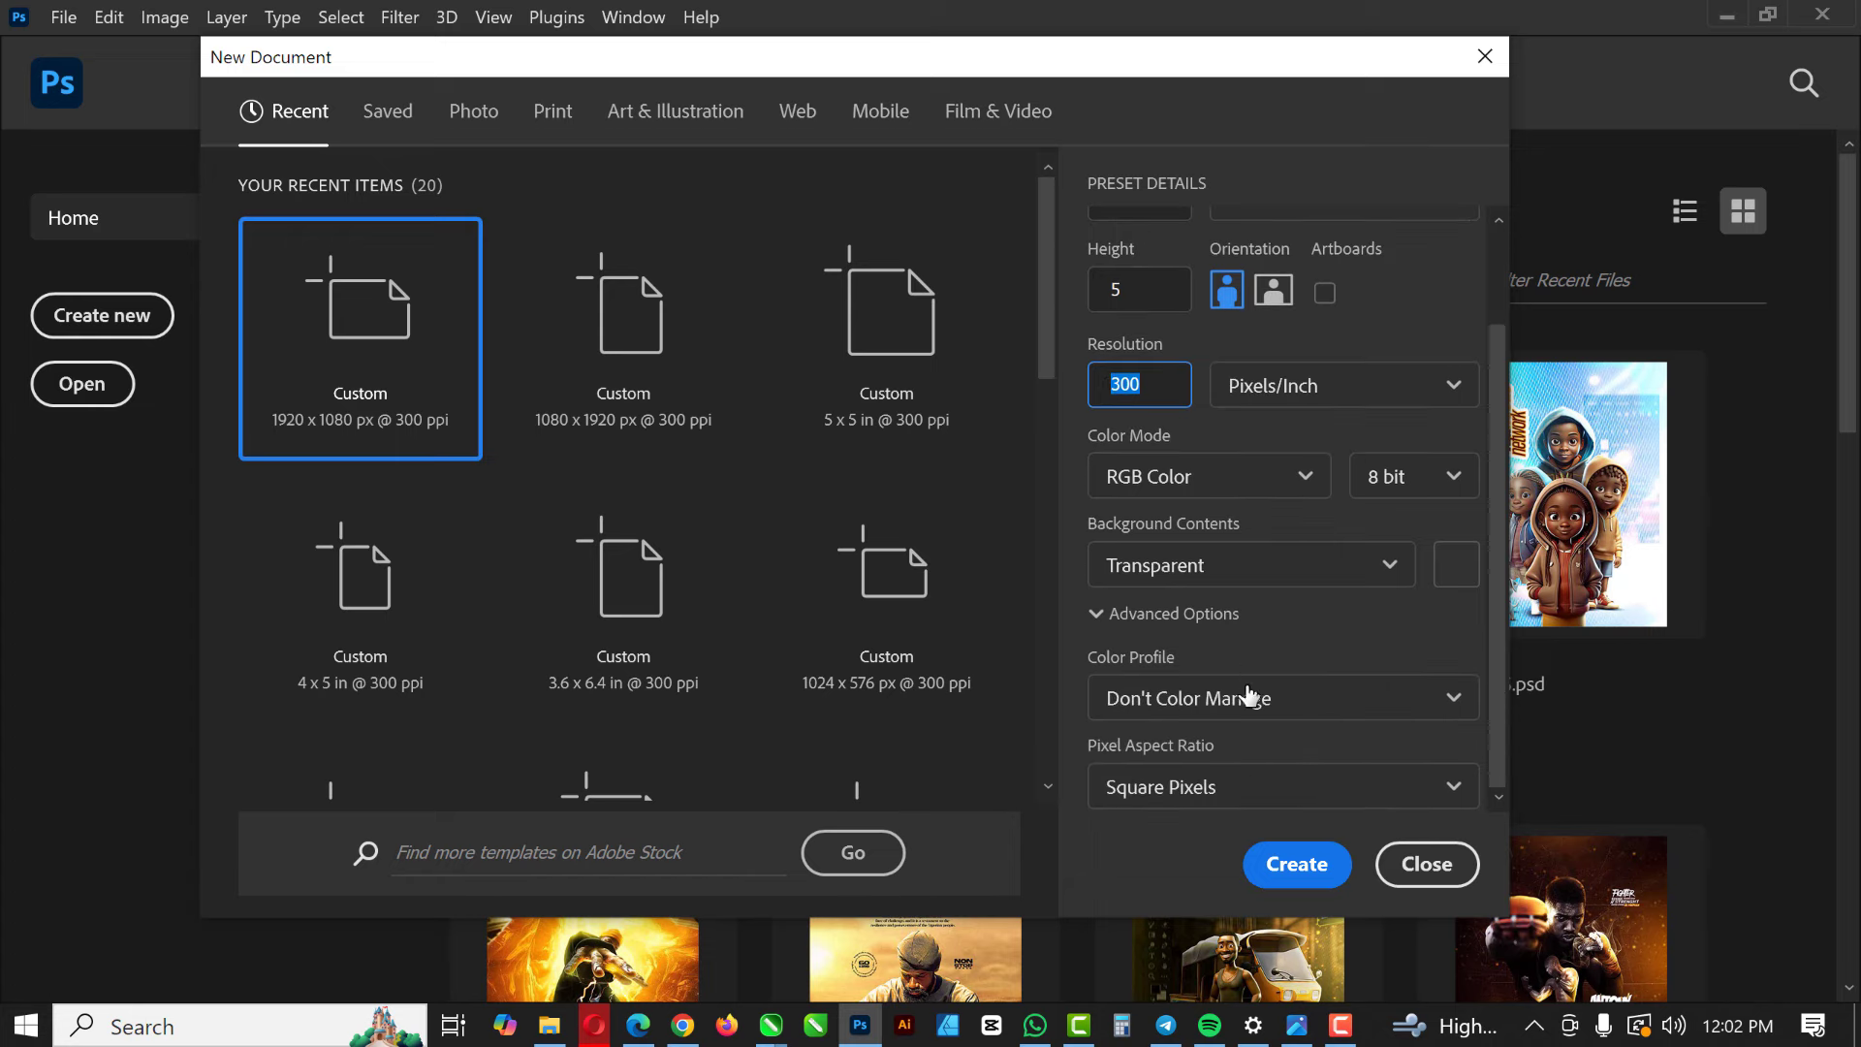
left_click(1296, 864)
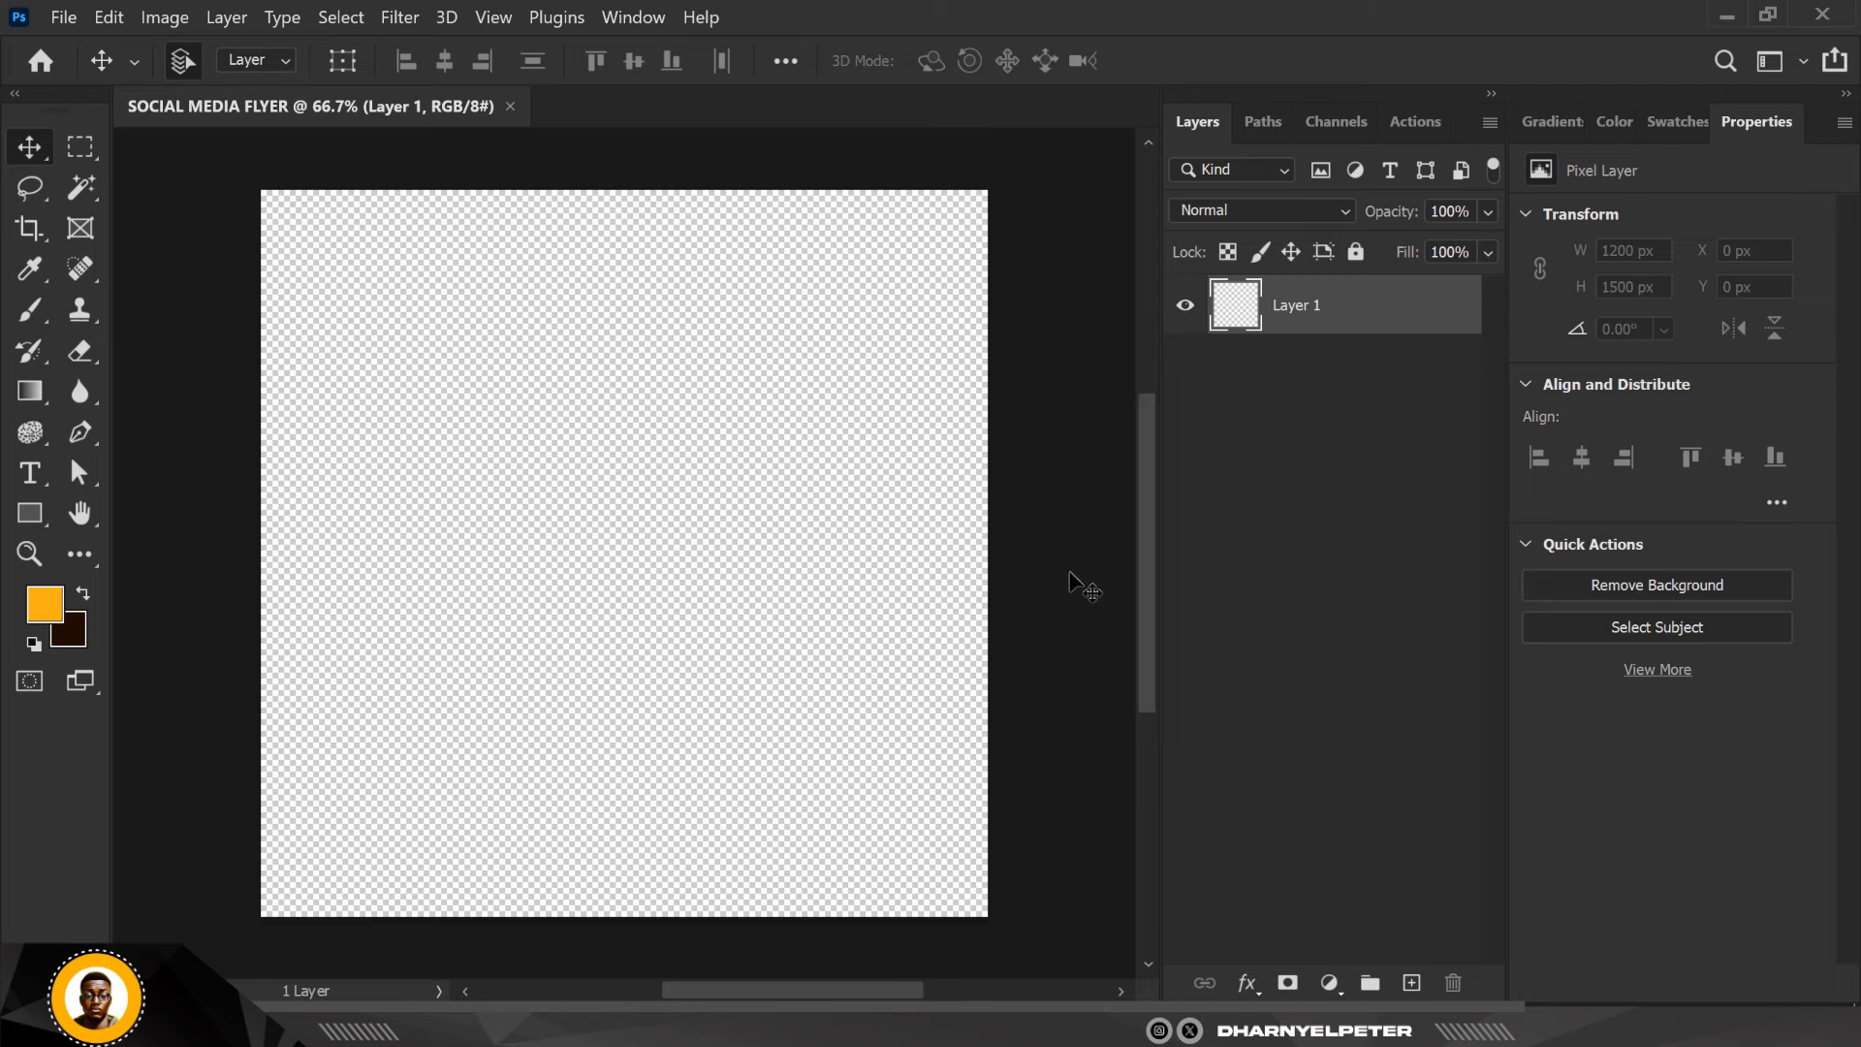
Add a white Solid Color fill layer as the flyer's base
left_click(1330, 983)
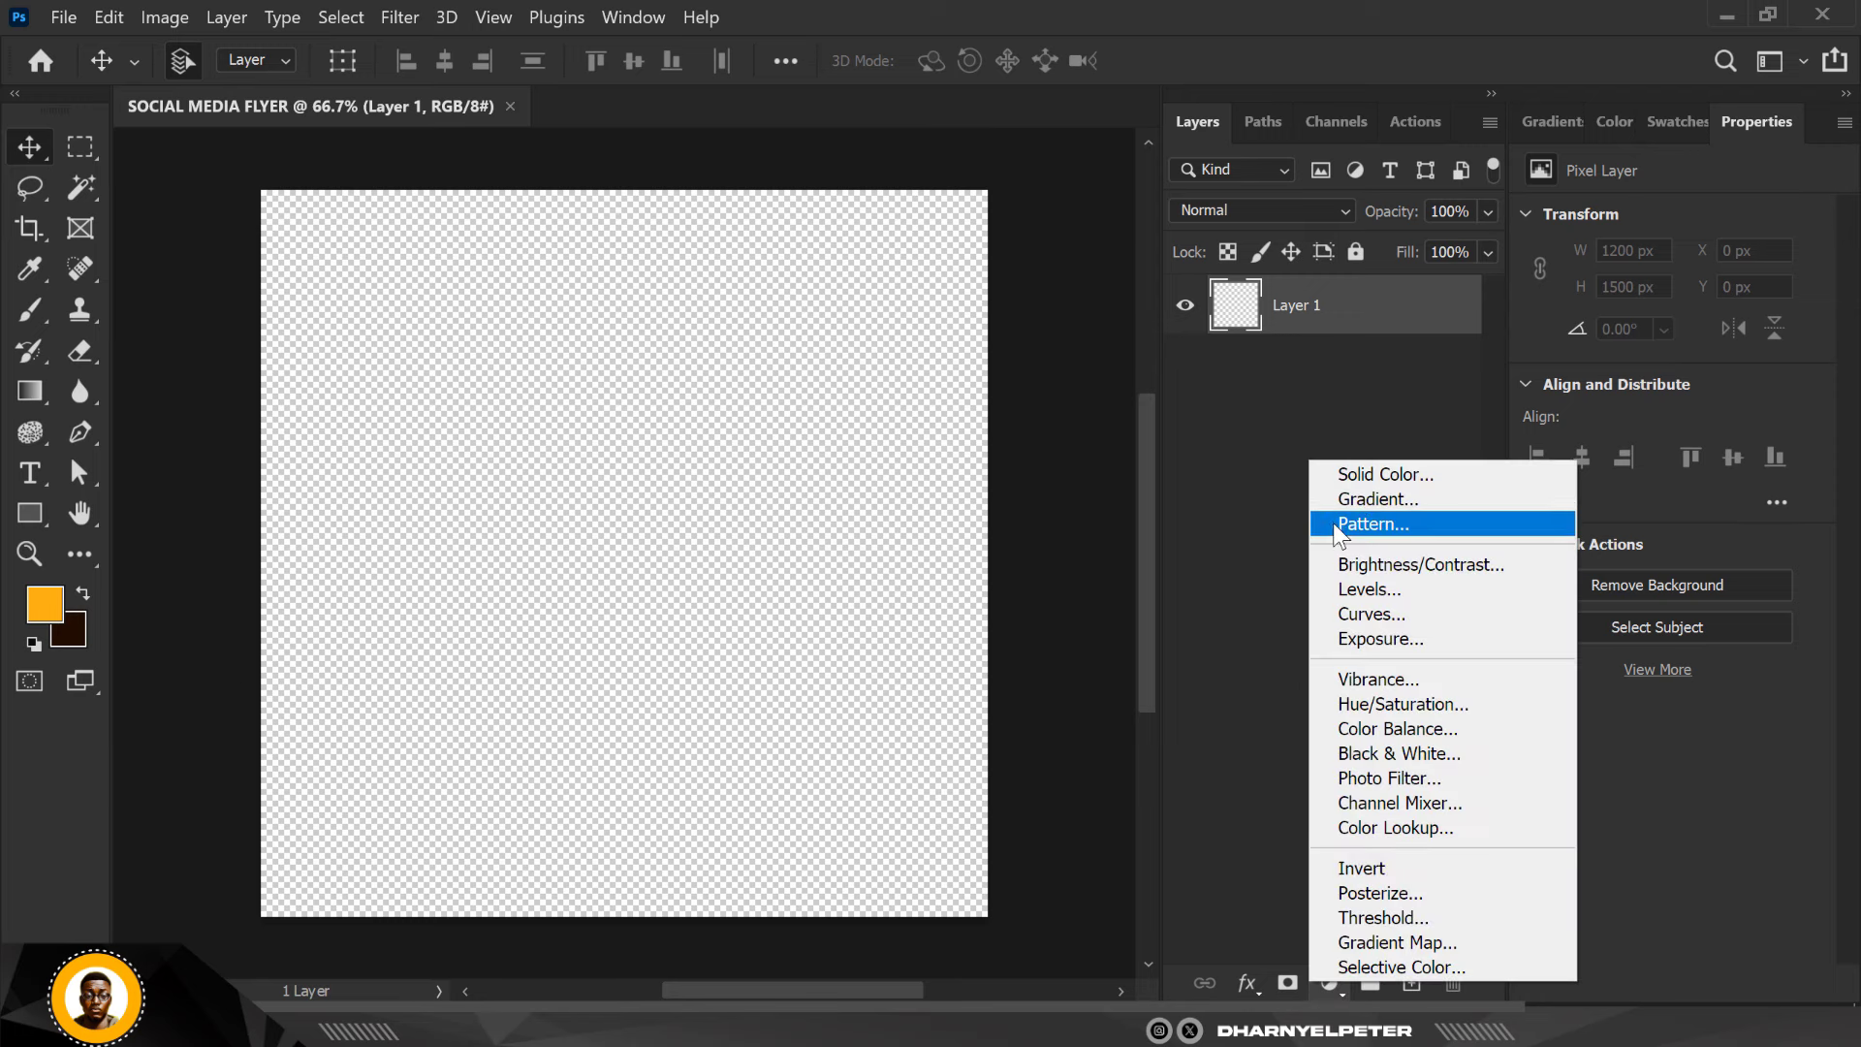
left_click(1376, 474)
left_click(1745, 195)
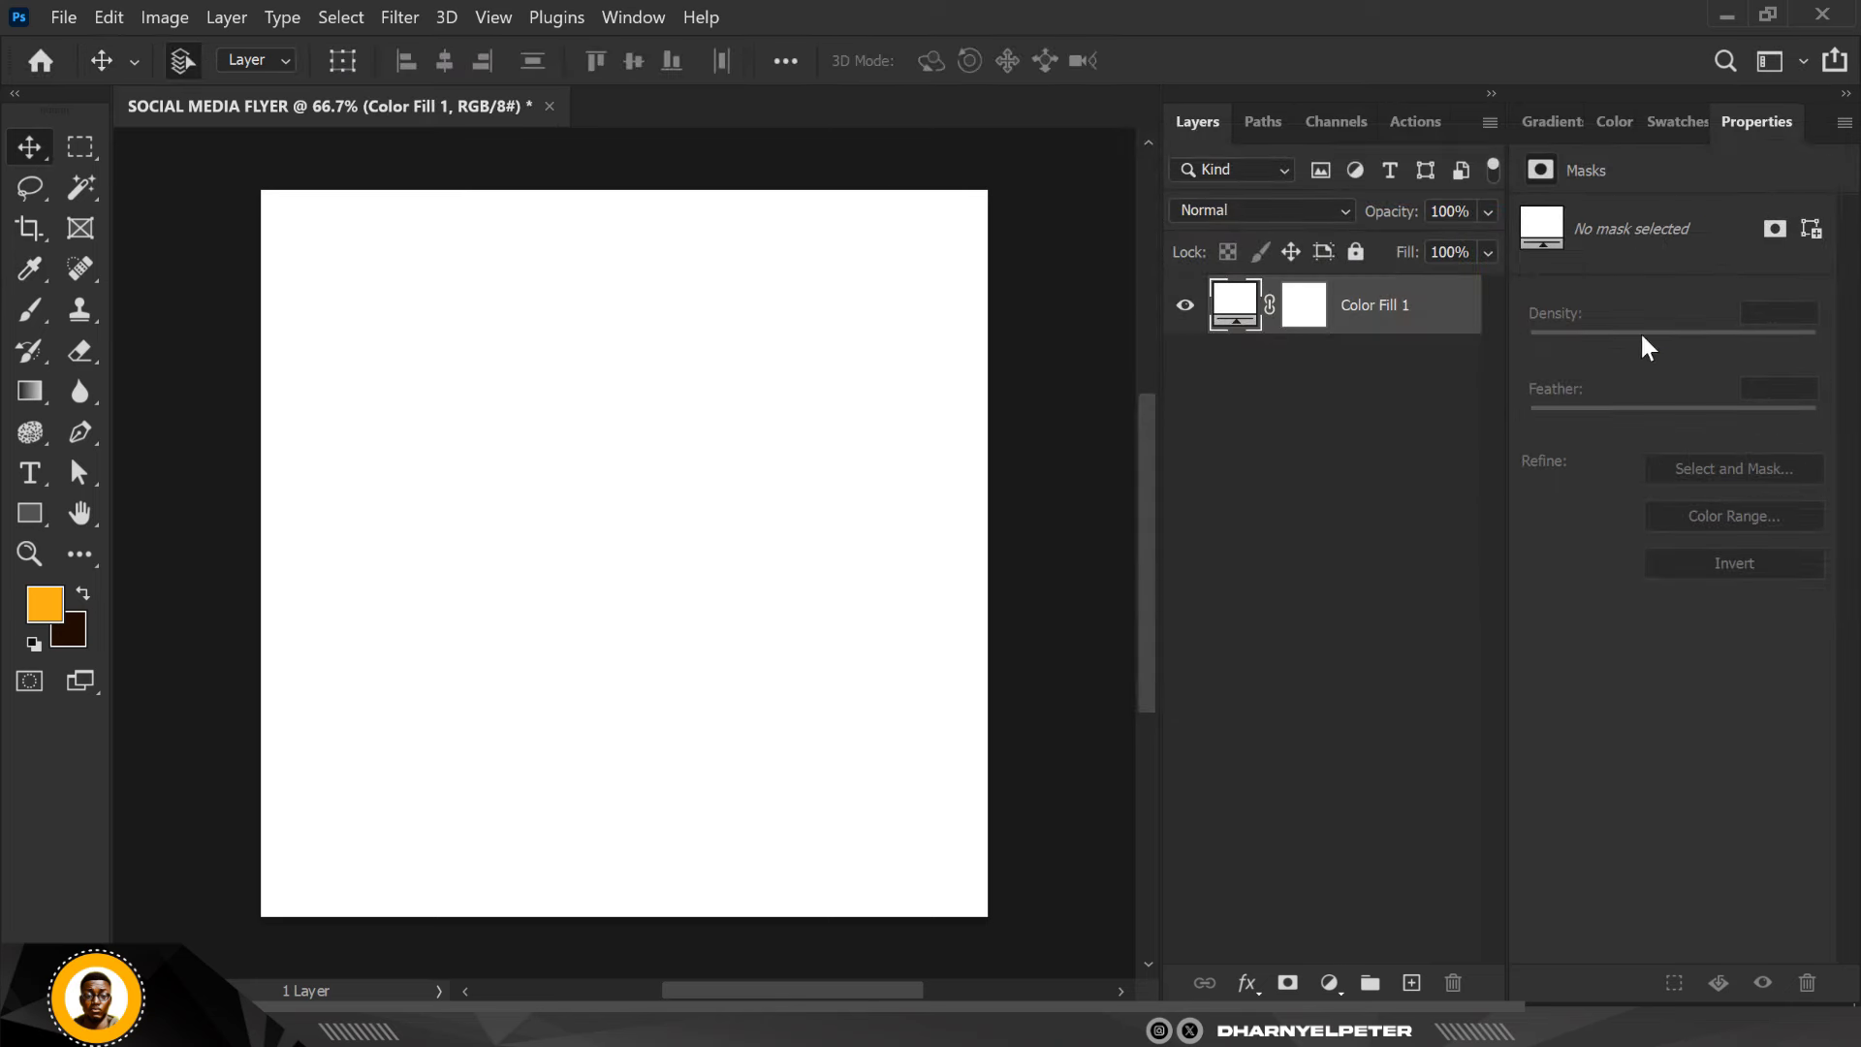
scroll(433, 340, "up", 1)
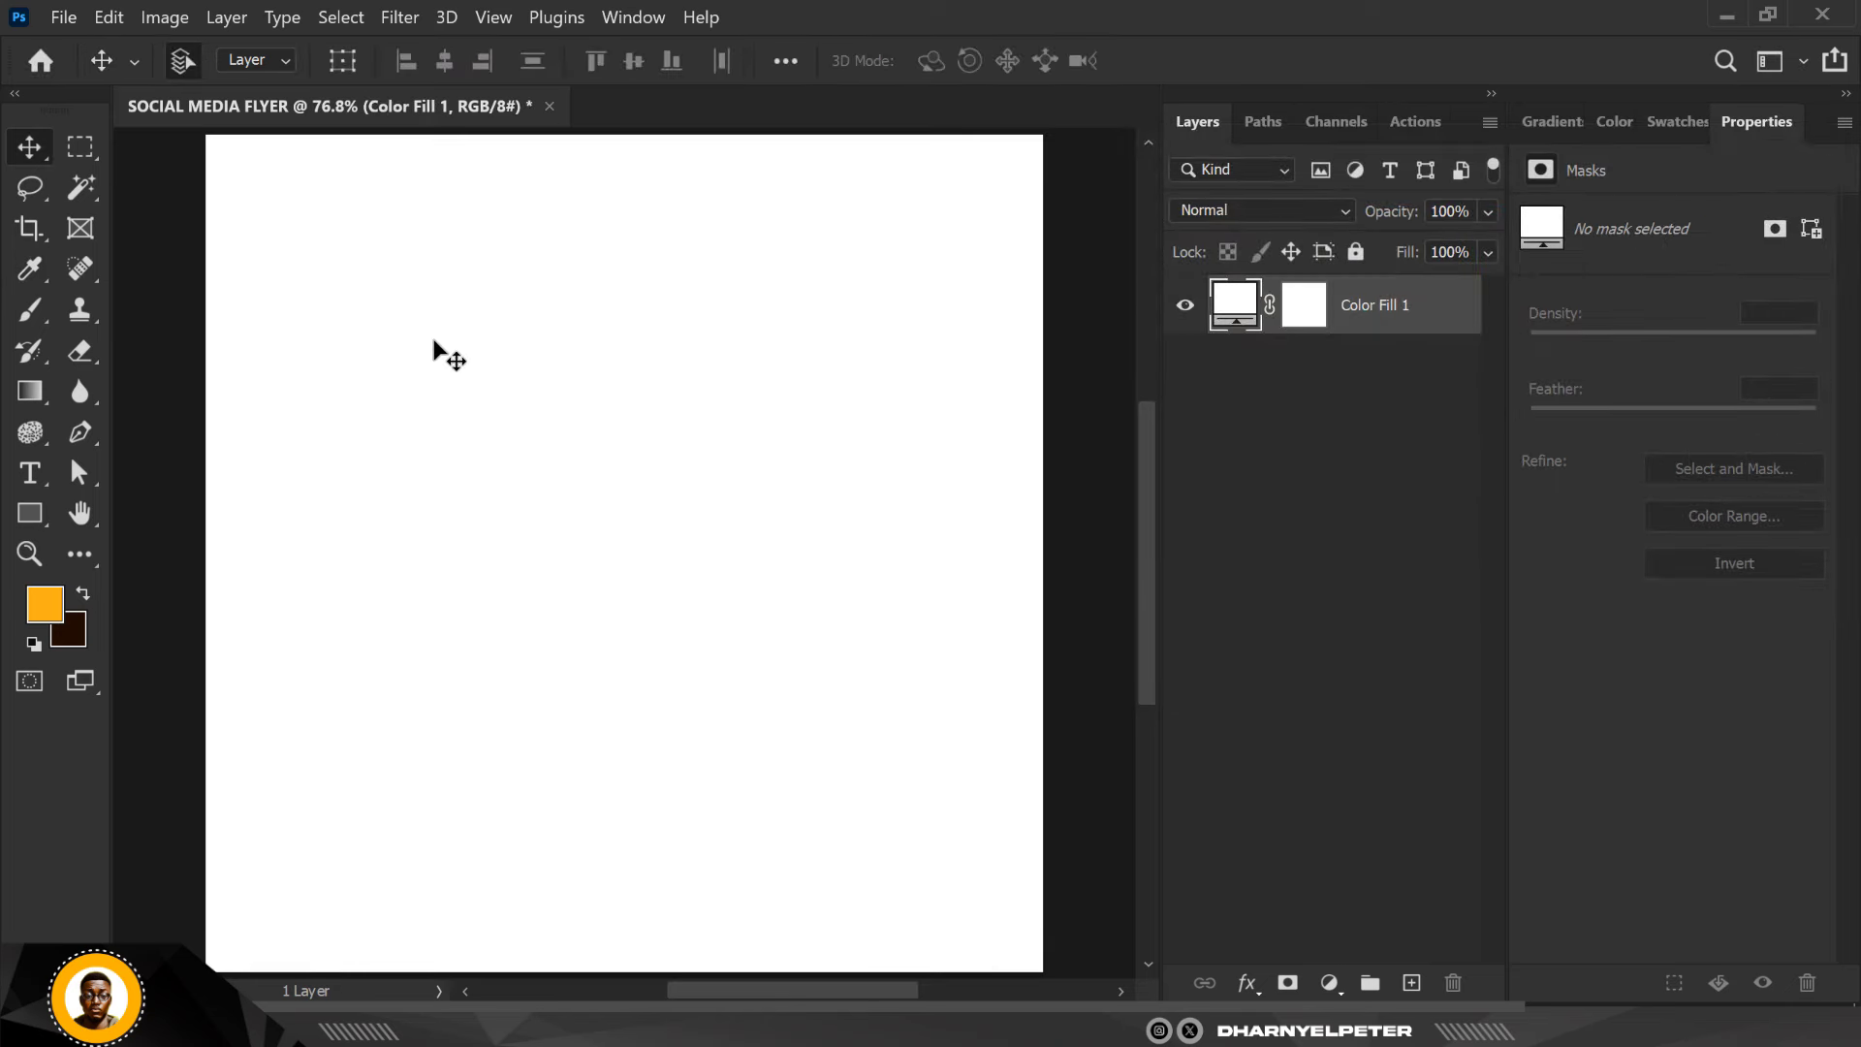
scroll(608, 420, "down", 1)
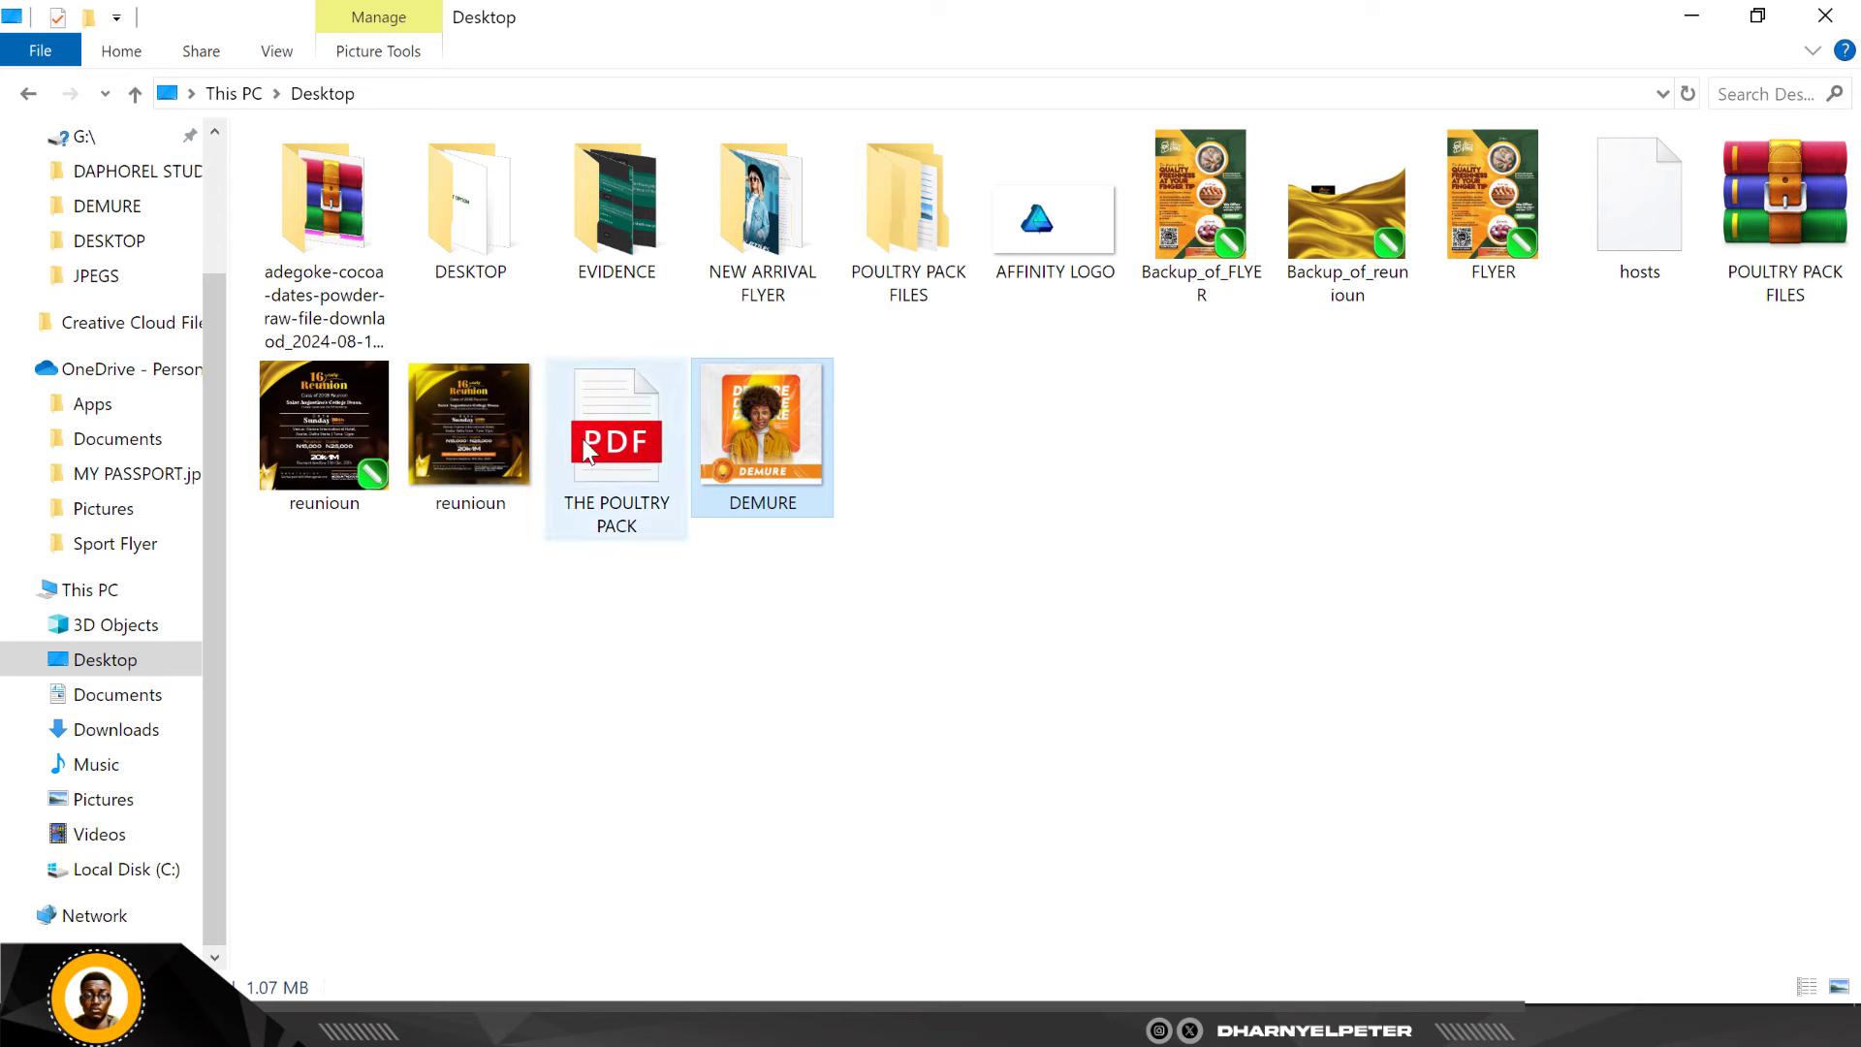
From File Explorer's Downloads\DEMURE folder, place fabric-textured-background in the flyer, rotated about 89° and scaled to about 11% to cover the canvas
left_click(142, 731)
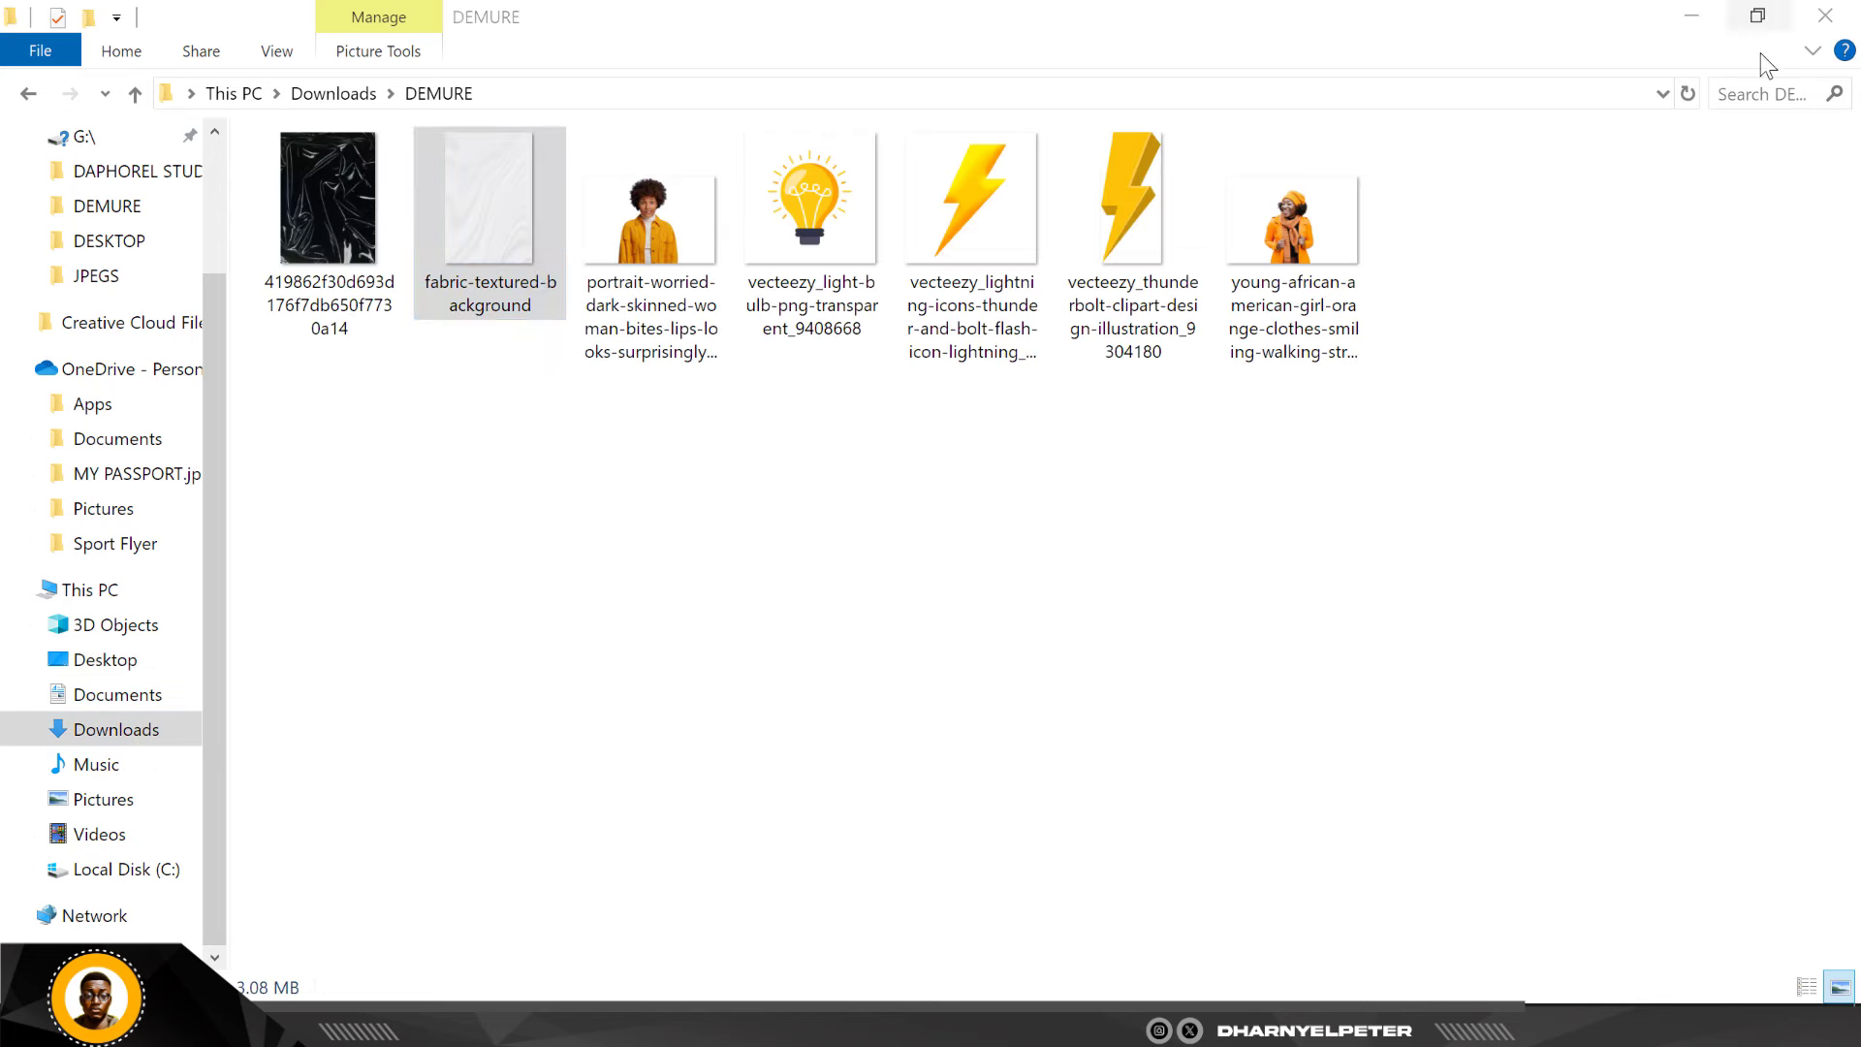
left_click_drag(485, 218, 649, 545)
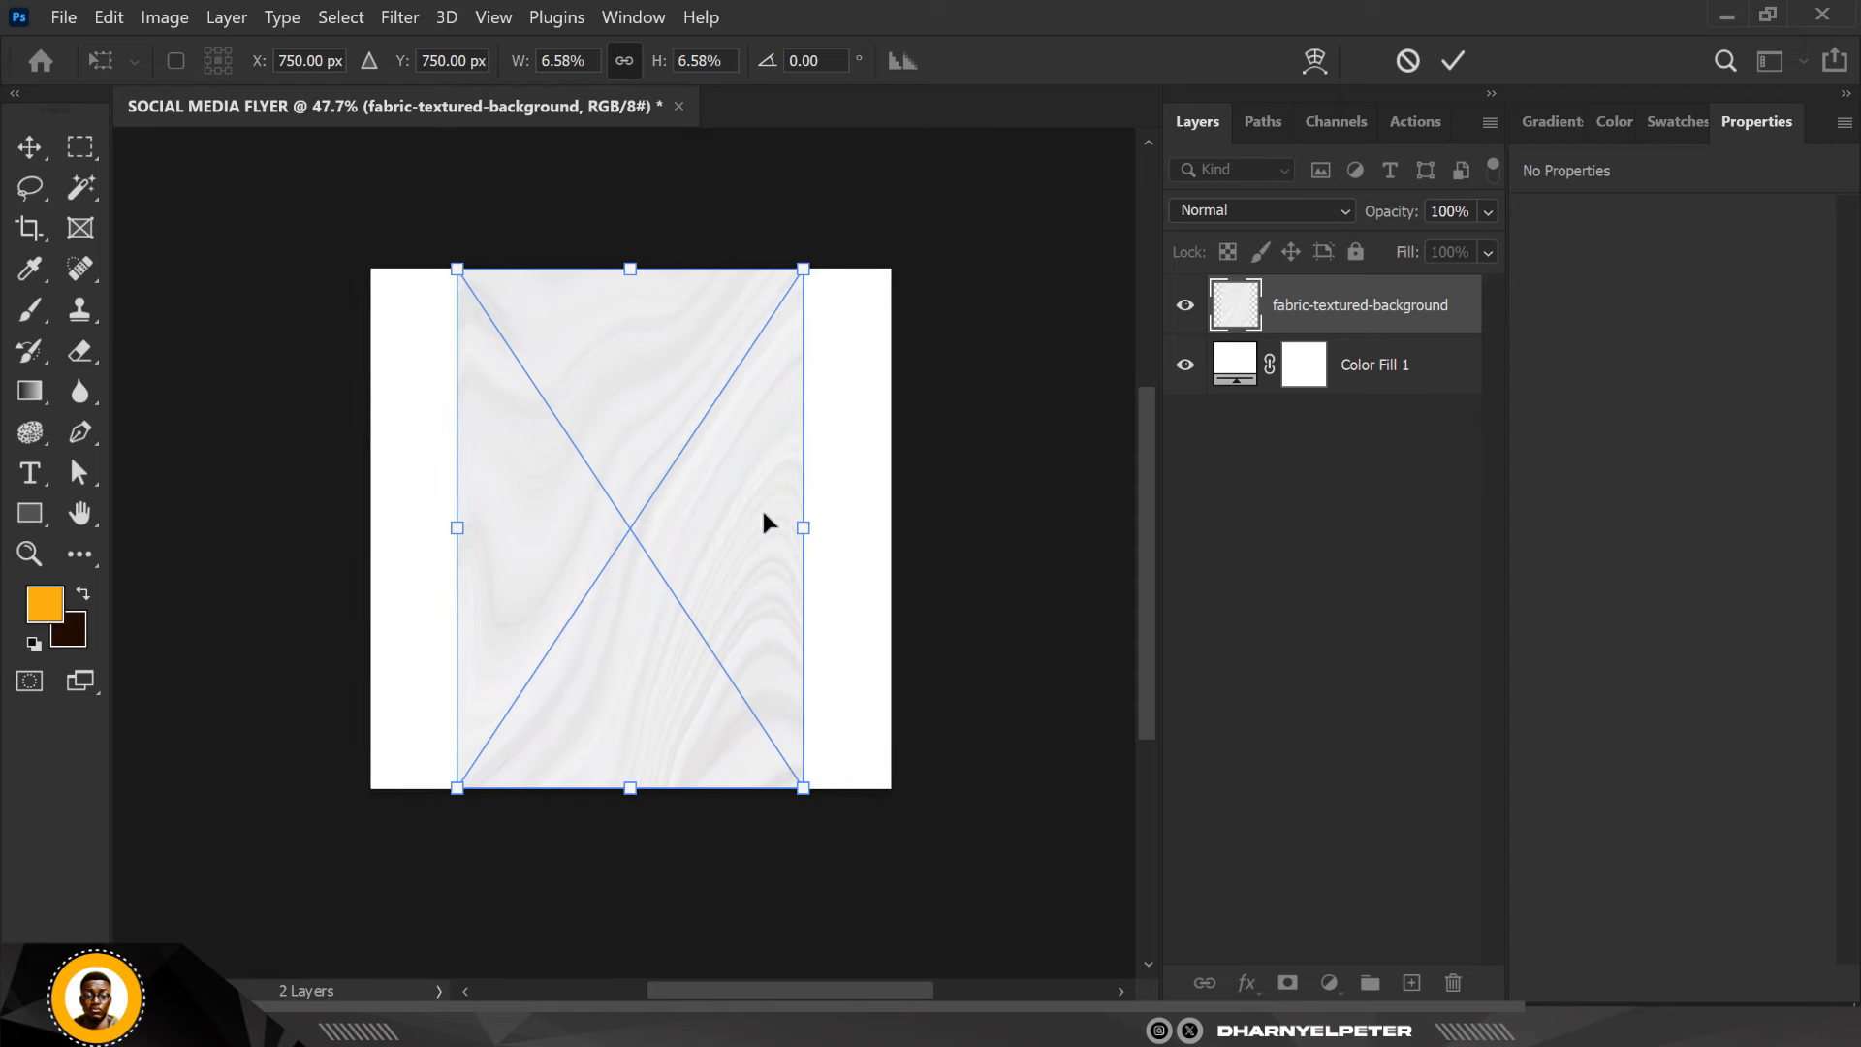
left_click_drag(969, 494, 873, 776)
left_click_drag(890, 700, 1072, 816)
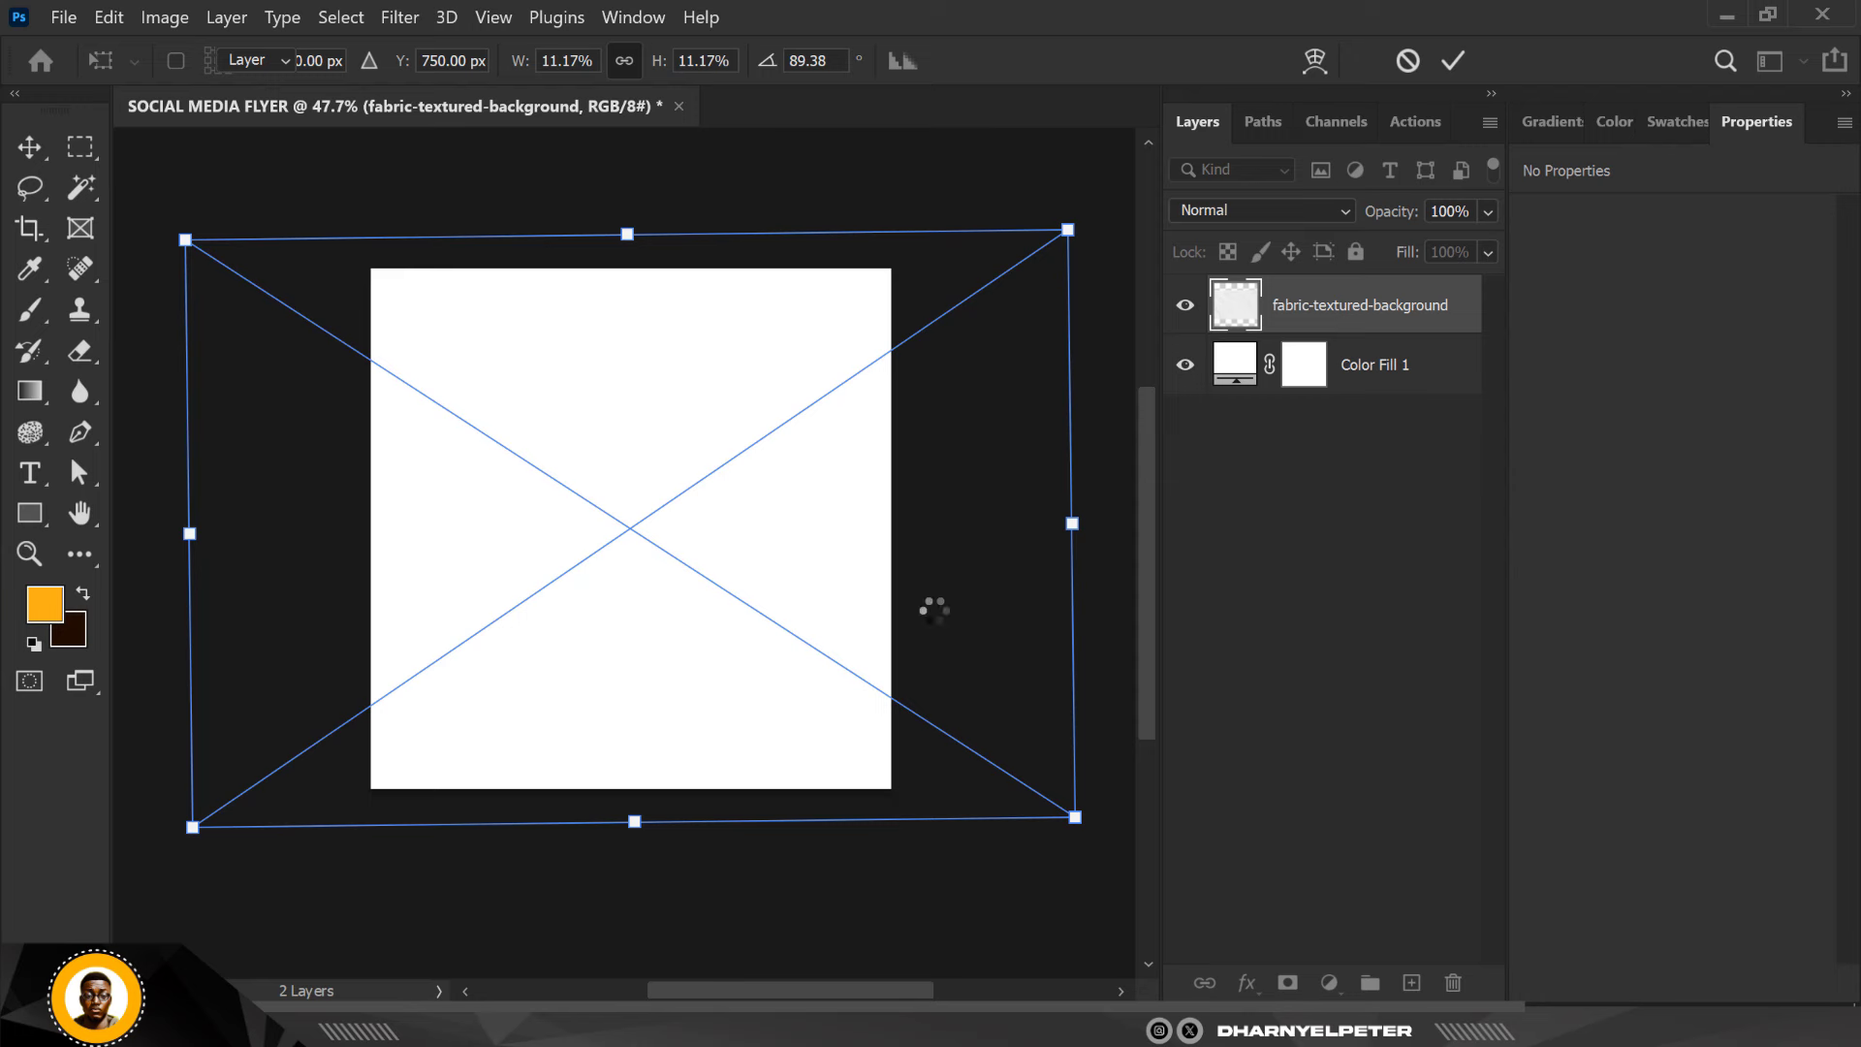
key("Return")
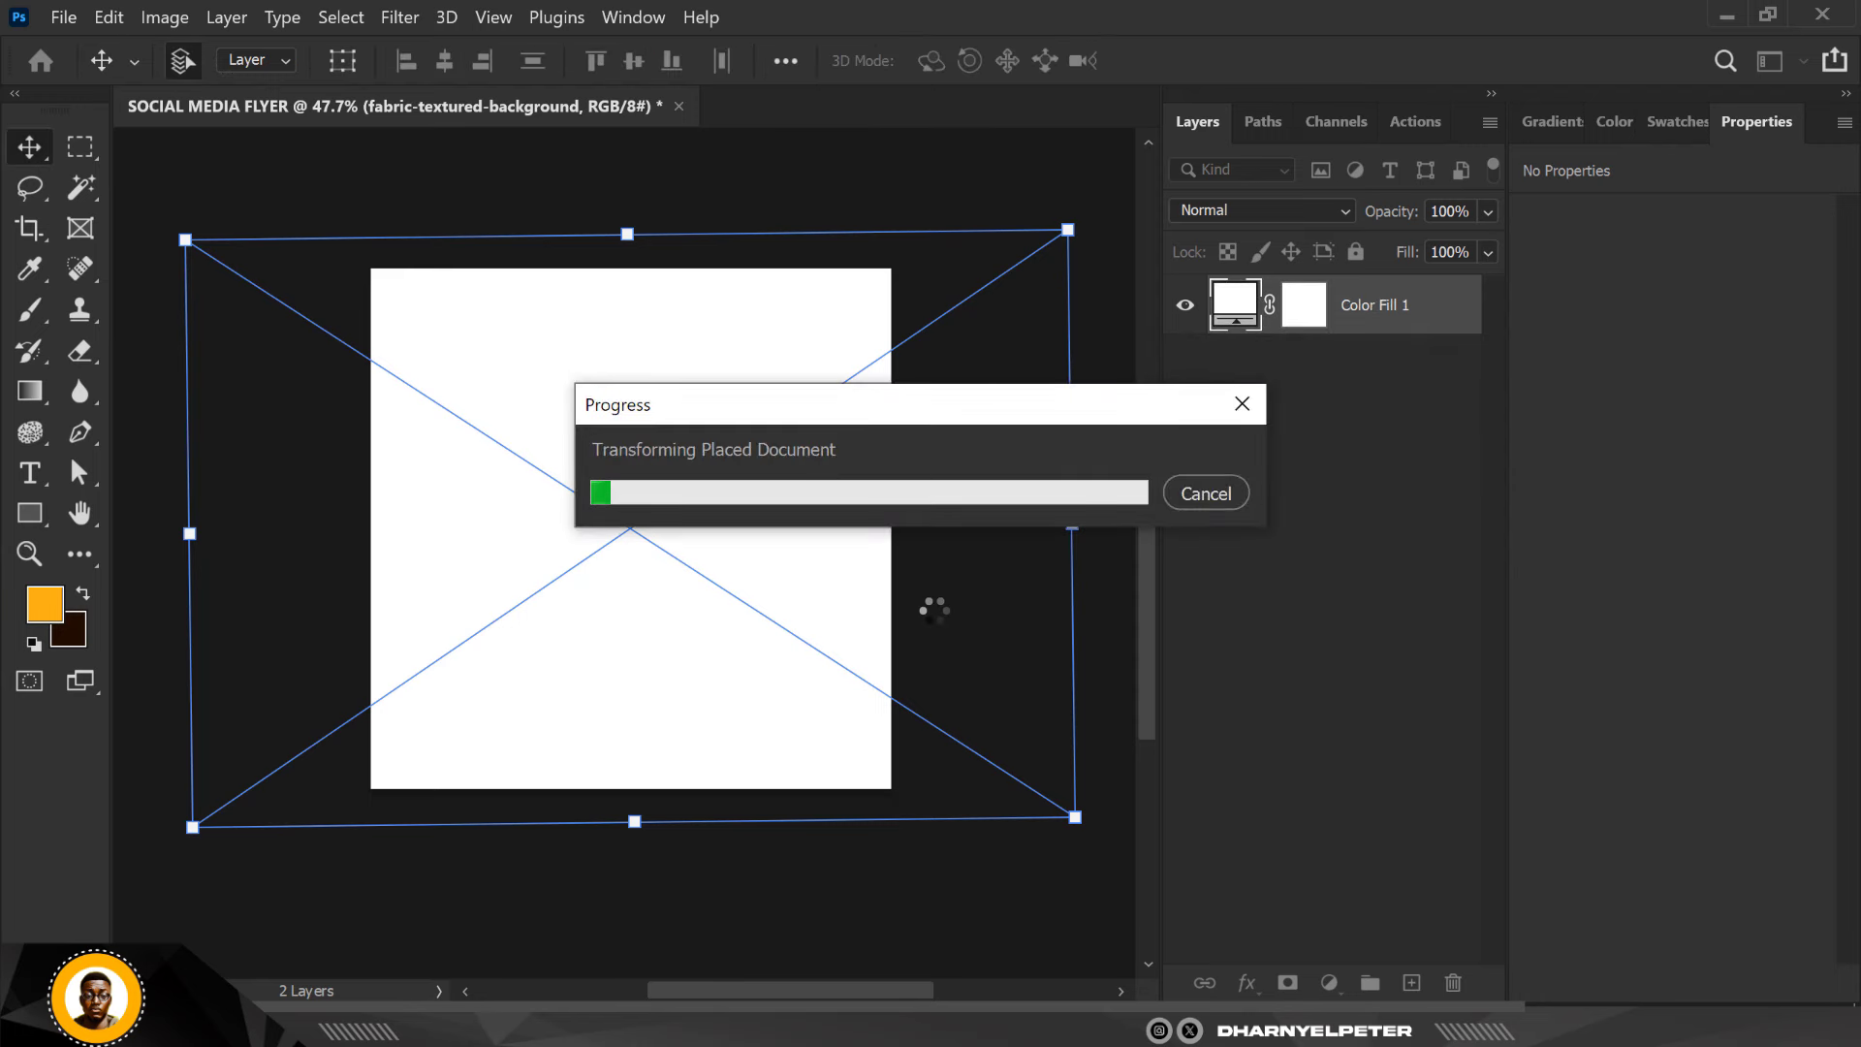
key("ctrl+0")
scroll(940, 402, "down", 1)
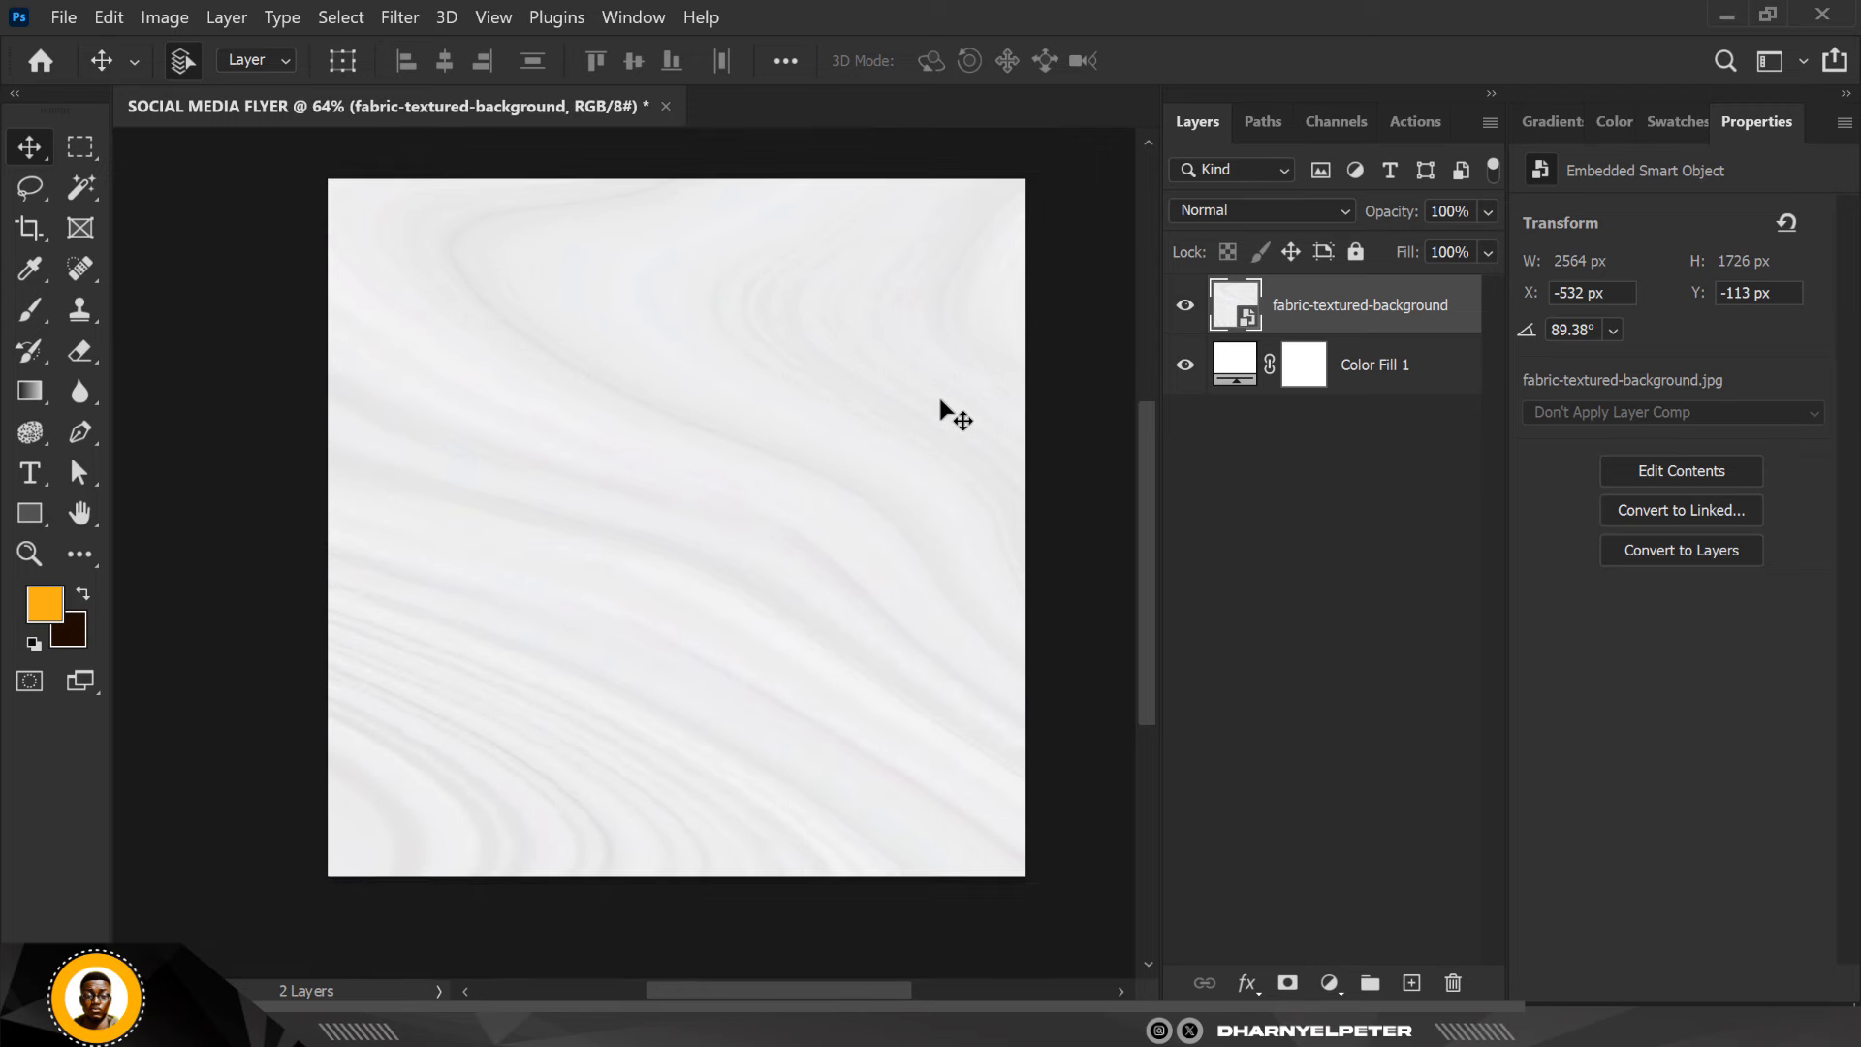
Convert the fabric-textured-background layer to a new smart object
right_click(1424, 322)
left_click(1550, 303)
scroll(647, 485, "down", 1)
scroll(646, 485, "up", 2)
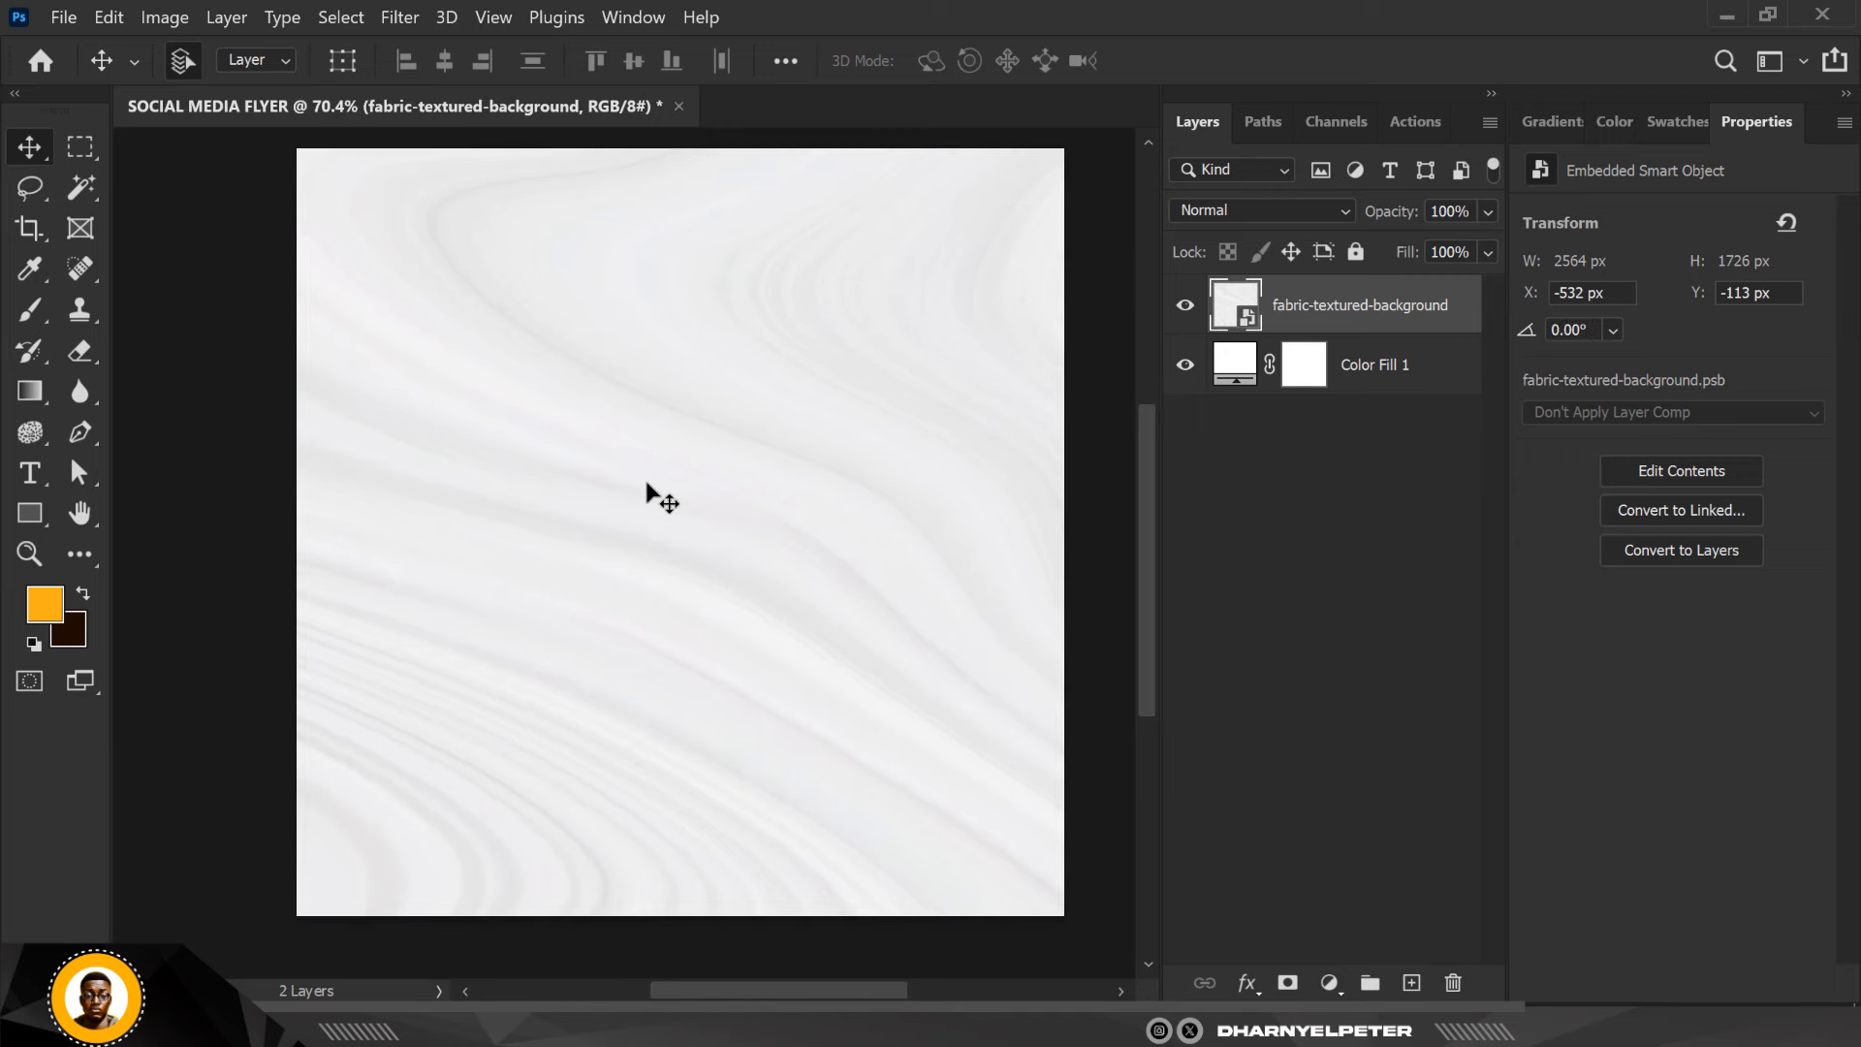
Draw an orange rectangle about 904 × 897 px on the canvas and round its corners to about 71 px
left_click(32, 515)
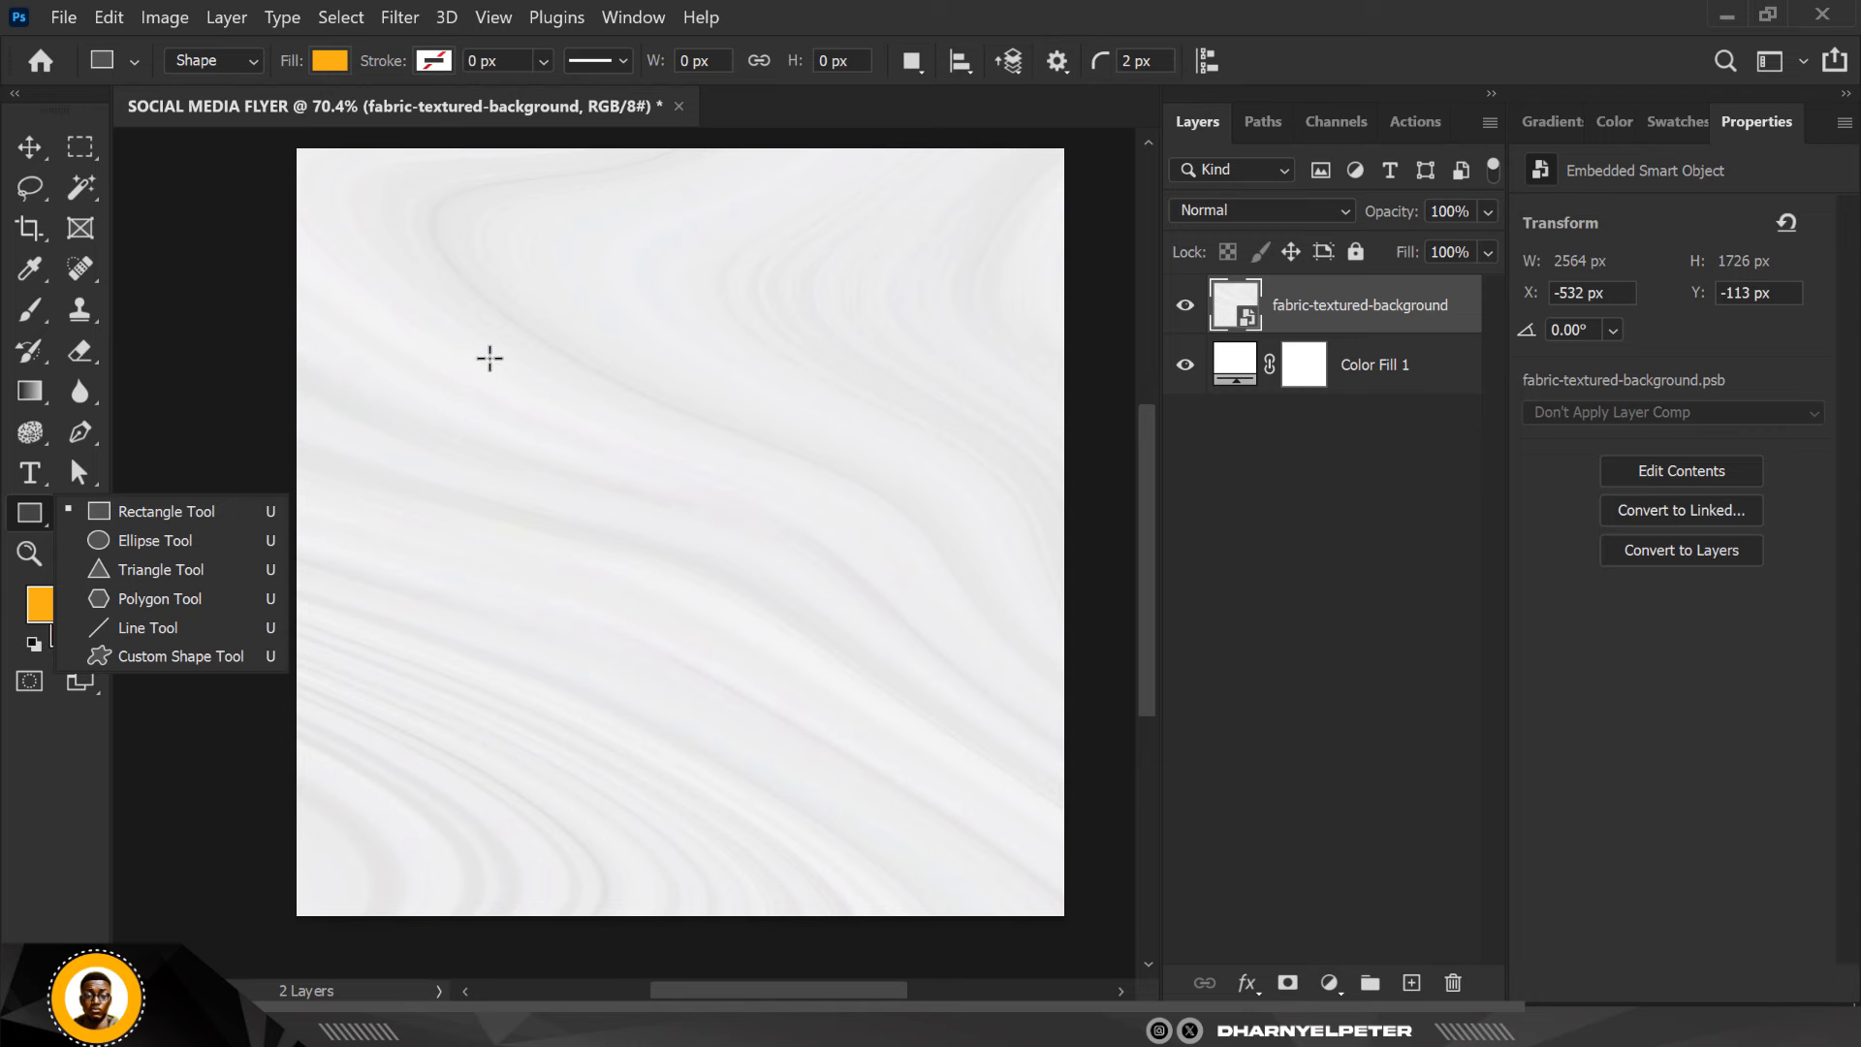
left_click_drag(454, 304, 915, 763)
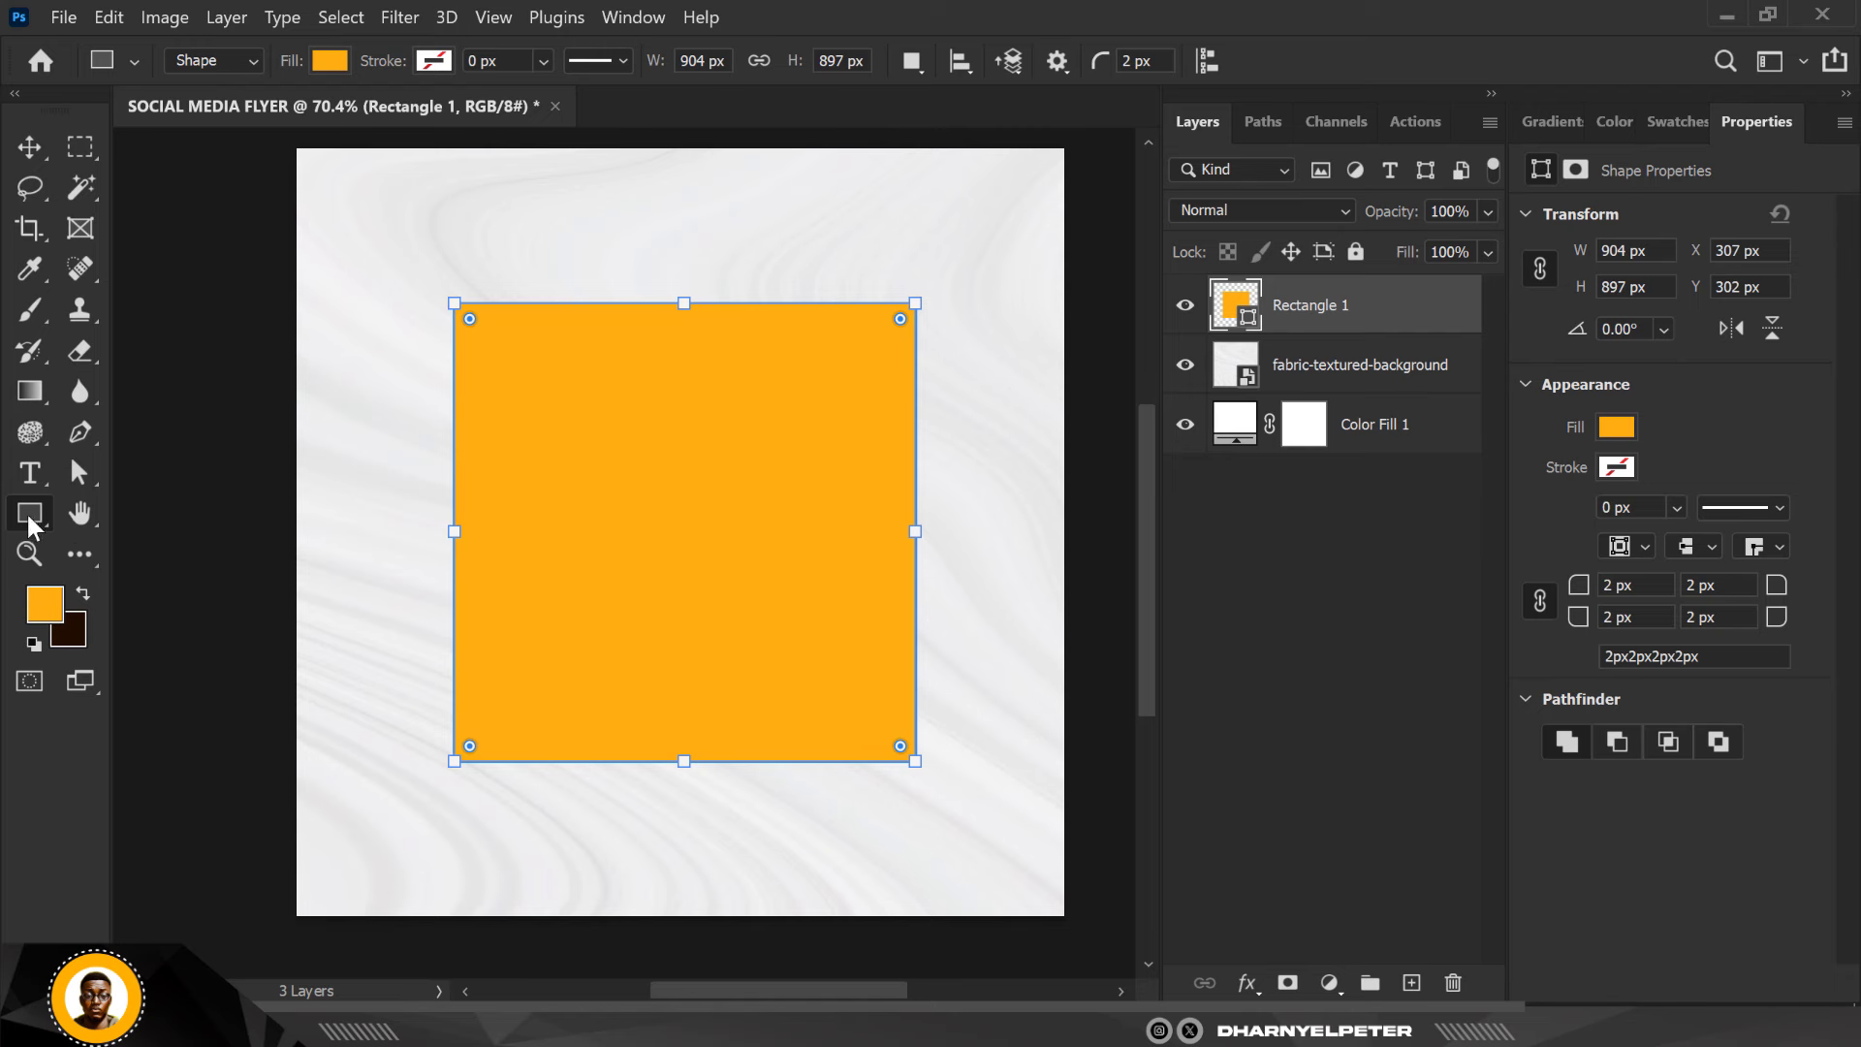
left_click_drag(470, 320, 491, 325)
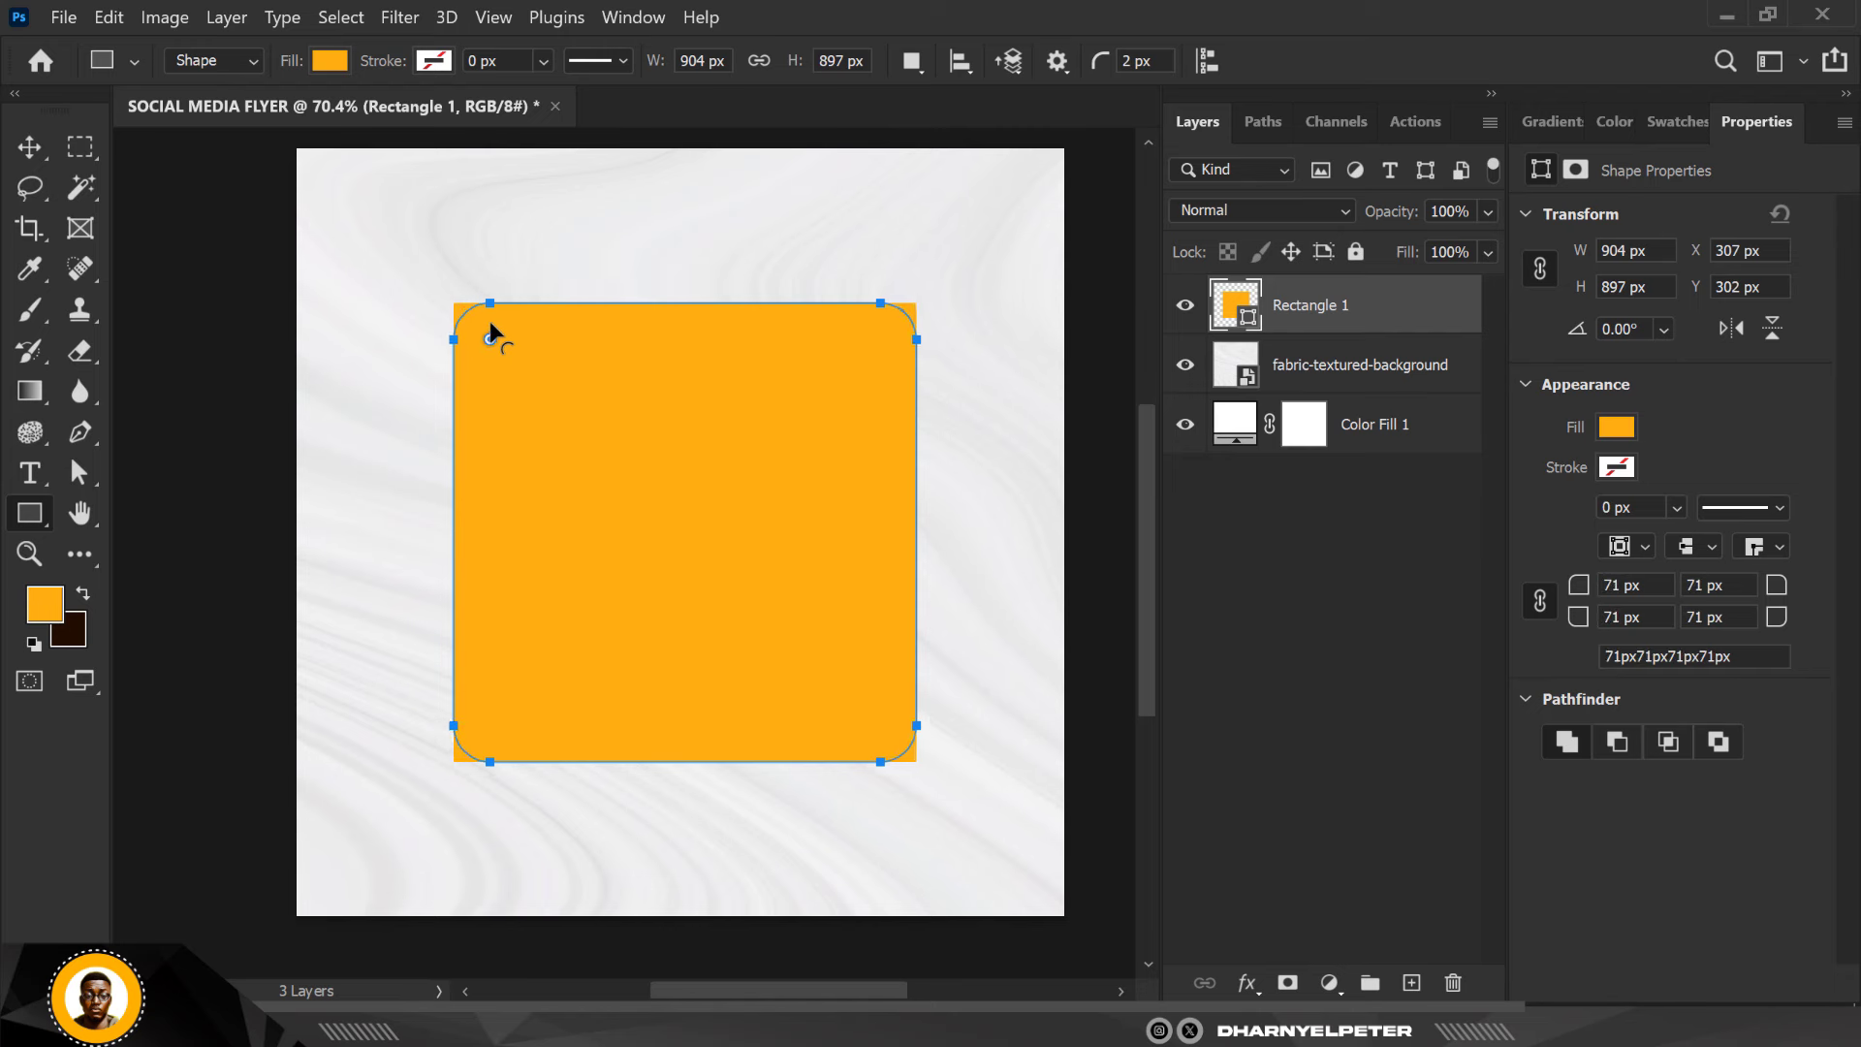
Reposition the orange rounded rectangle in the upper middle of the canvas, at about X 321 px and Y 225 px
left_click(26, 149)
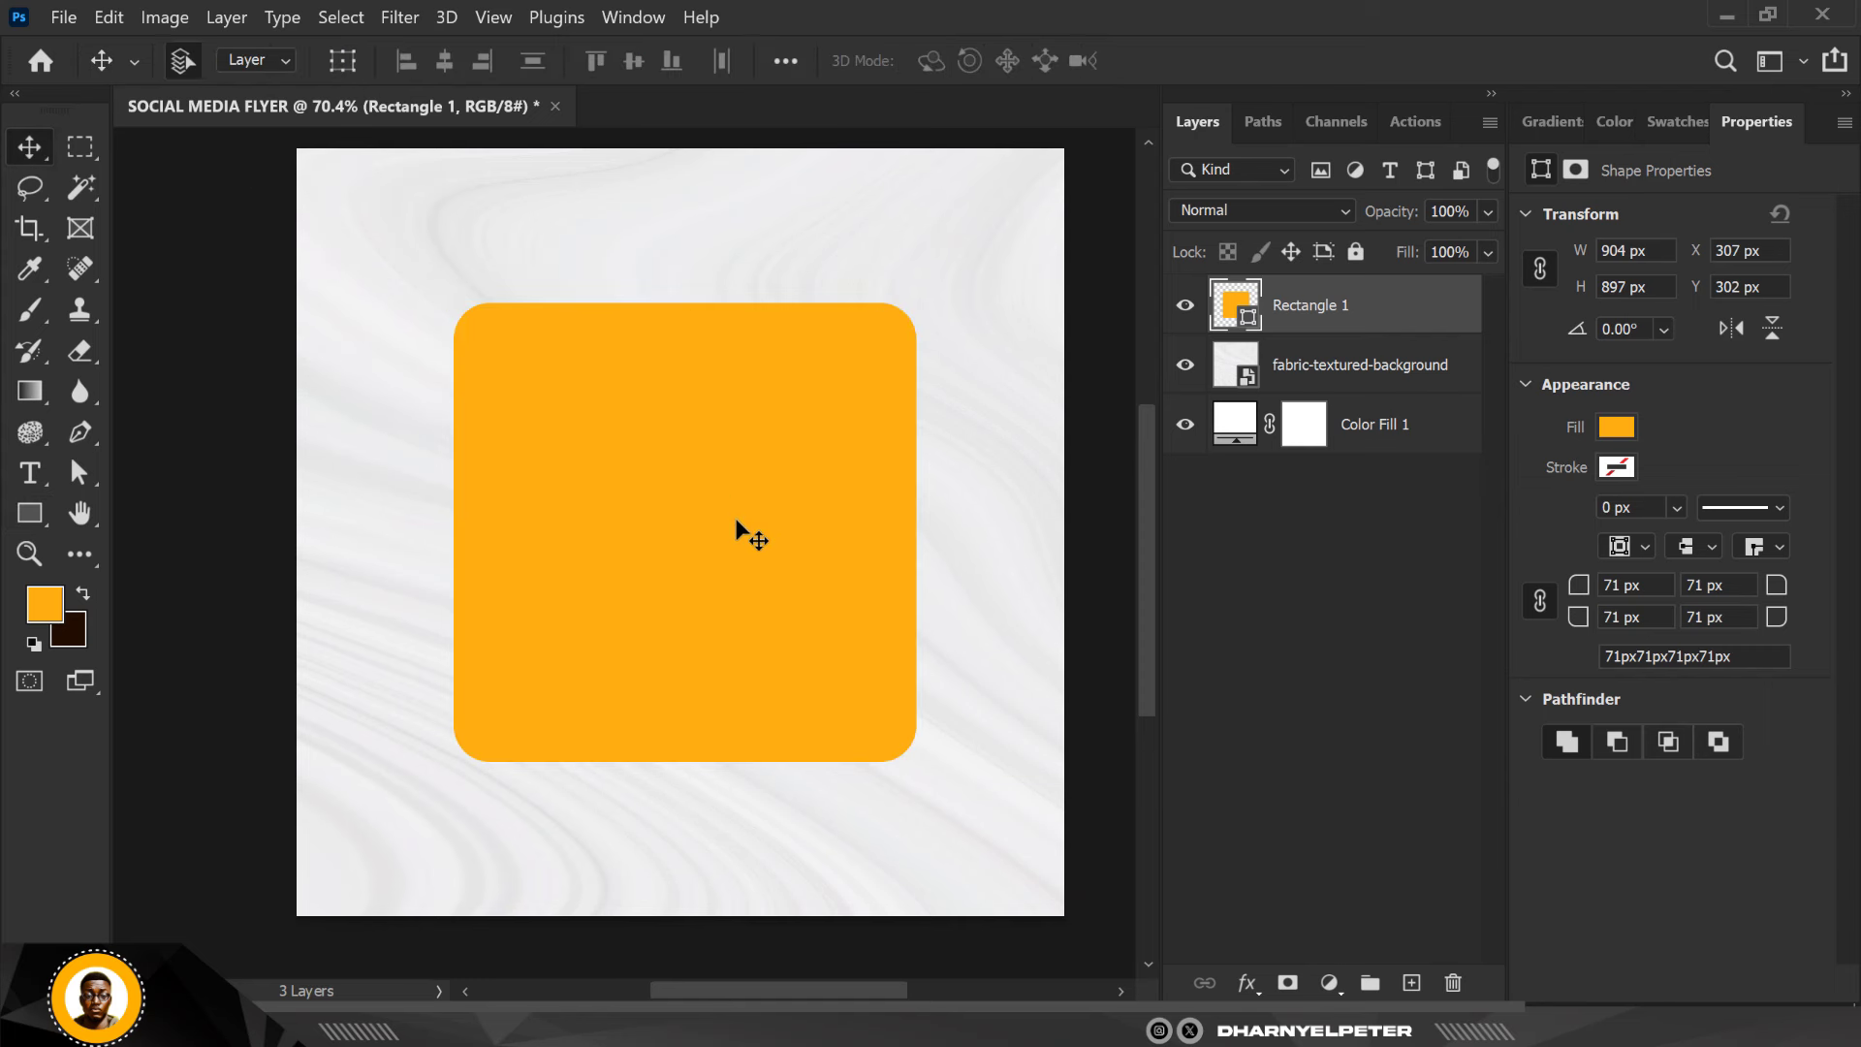
mouse_move(742, 513)
left_mouse_down()
mouse_move(757, 503)
mouse_move(753, 544)
mouse_move(753, 506)
mouse_move(742, 539)
mouse_move(717, 531)
left_mouse_up()
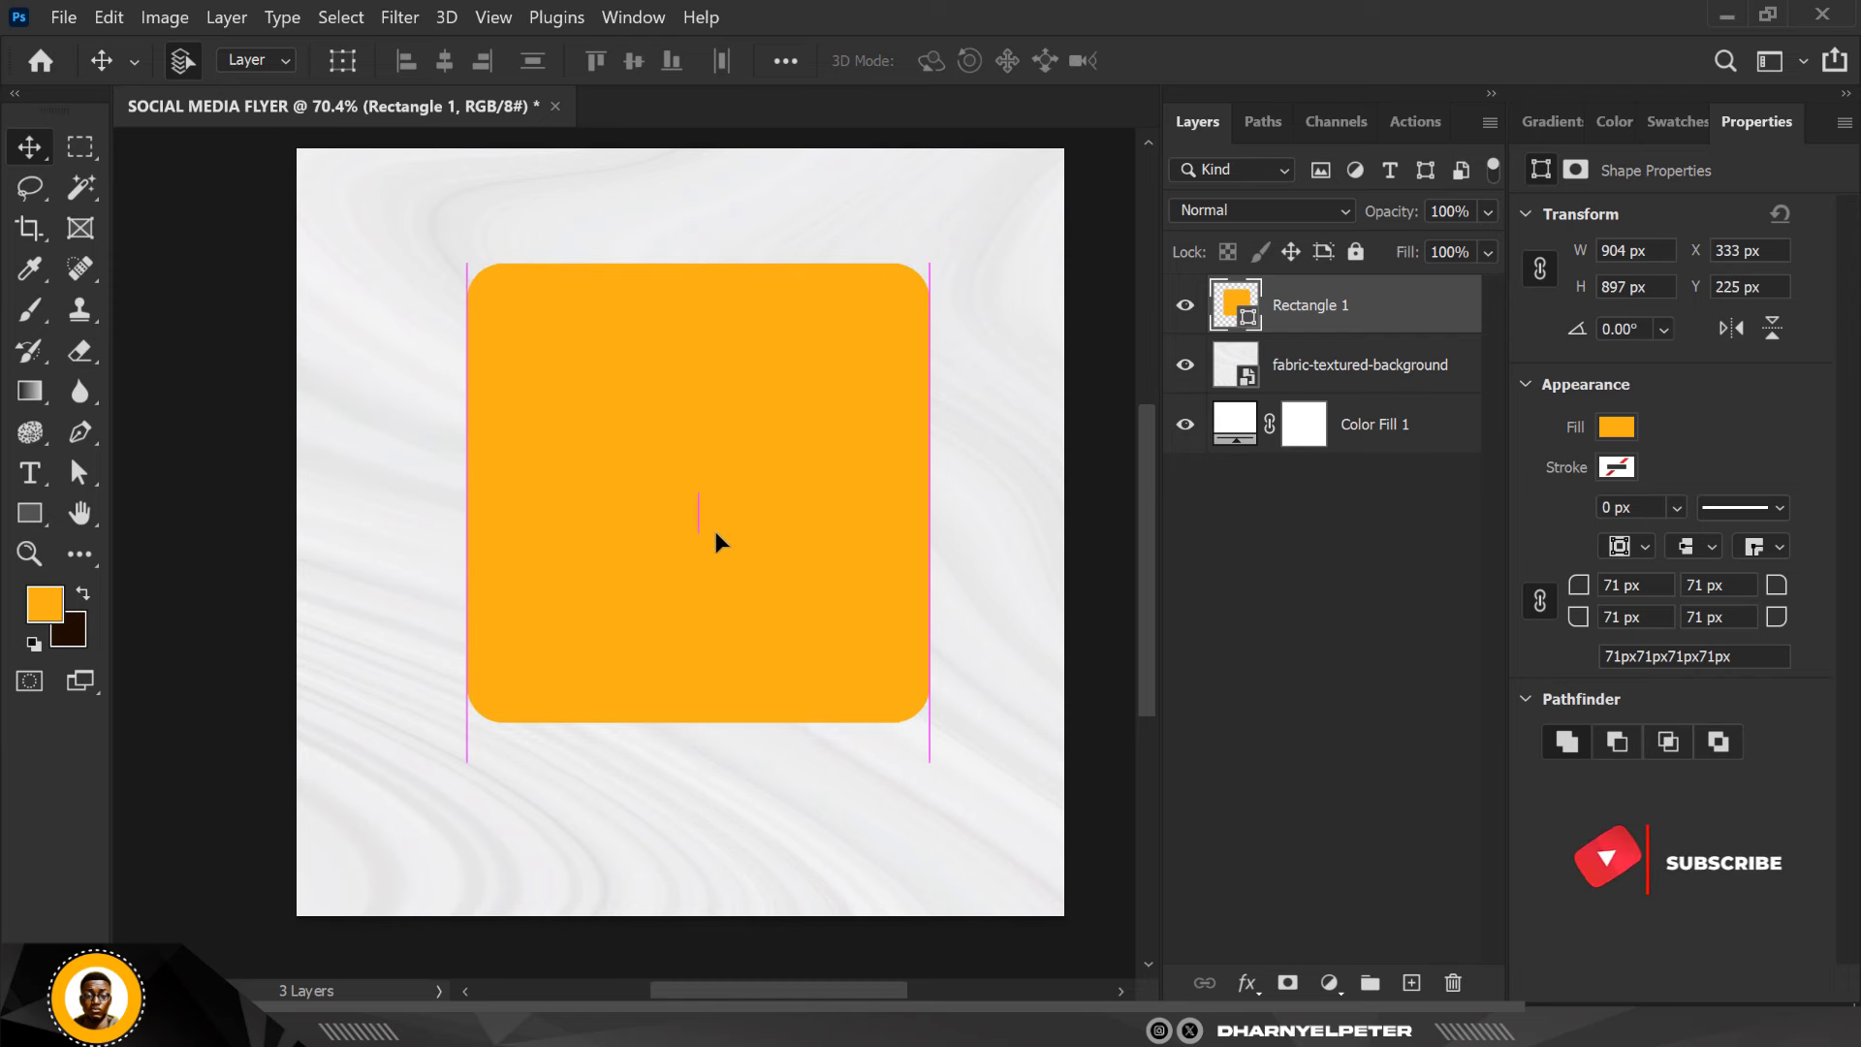
key("Left")
key("Left")
key("Left")
key("Left")
key("Left")
key("Left")
key("Left")
key("Left")
key("Left")
key("Left")
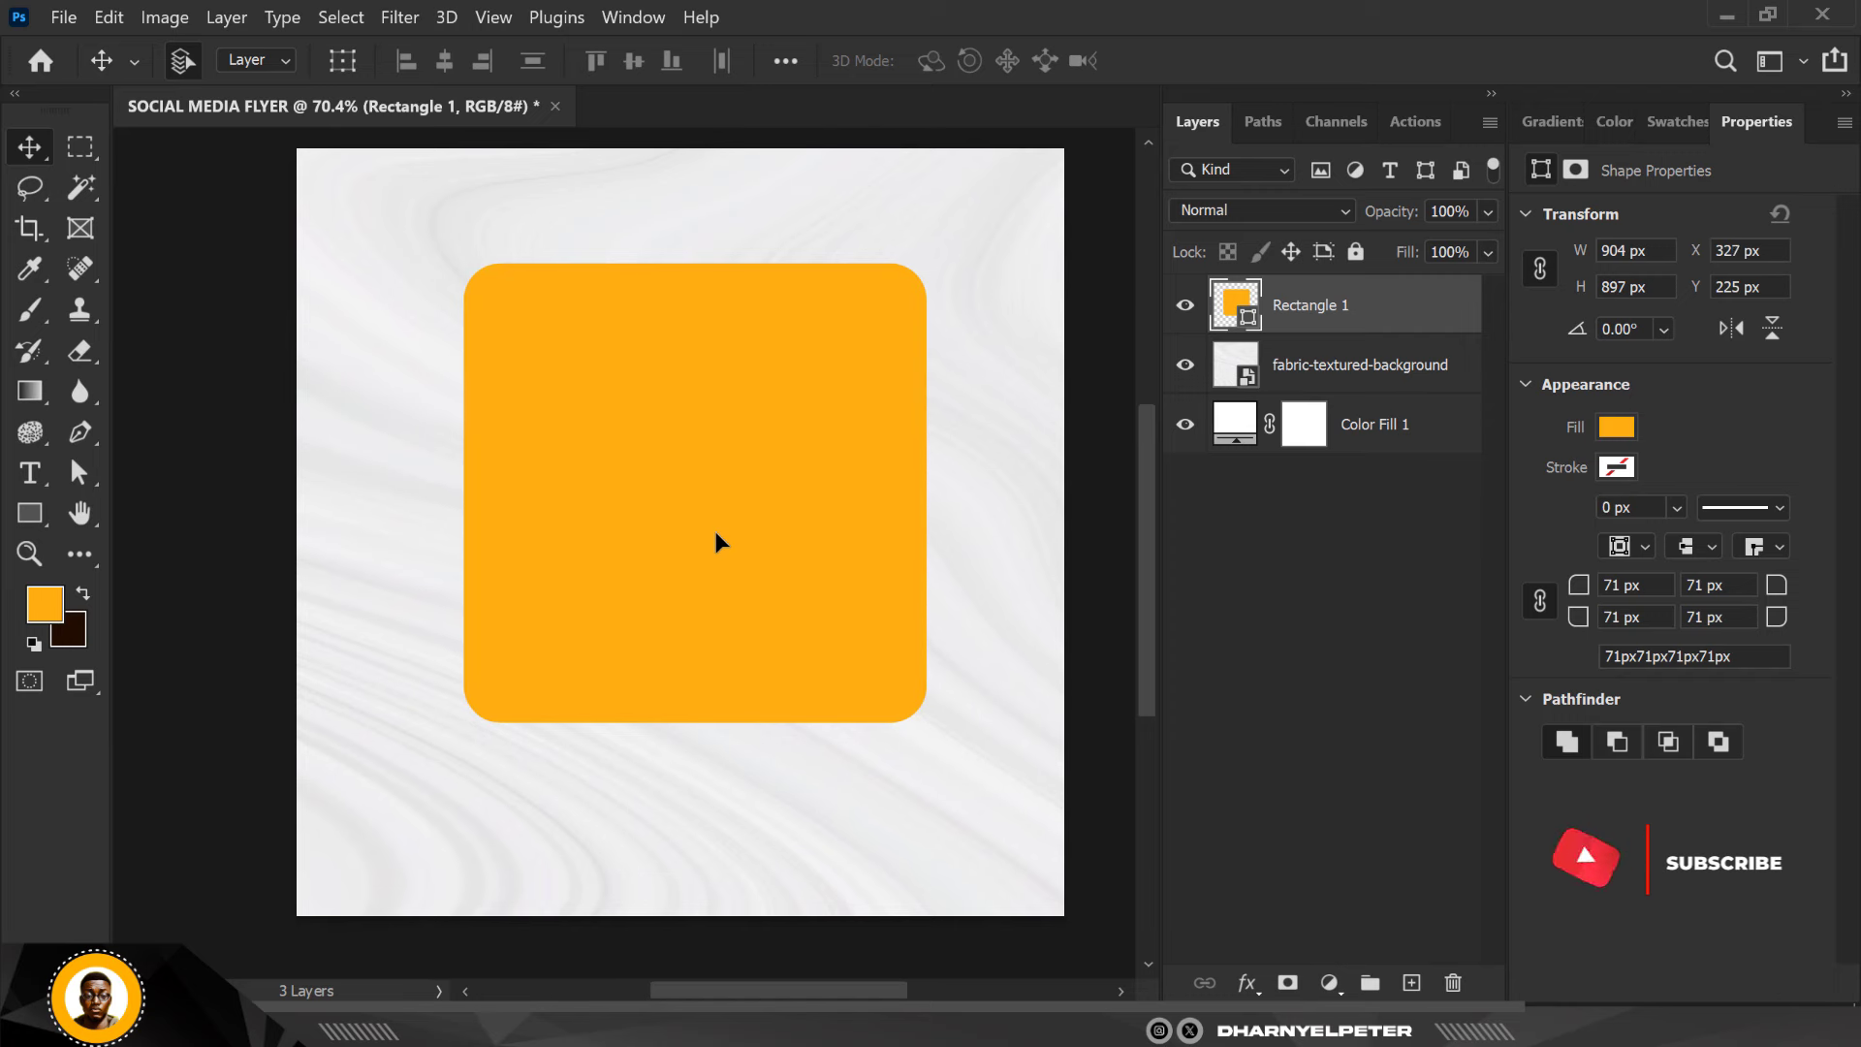
key("Left")
key("Left")
scroll(716, 534, "up", 1)
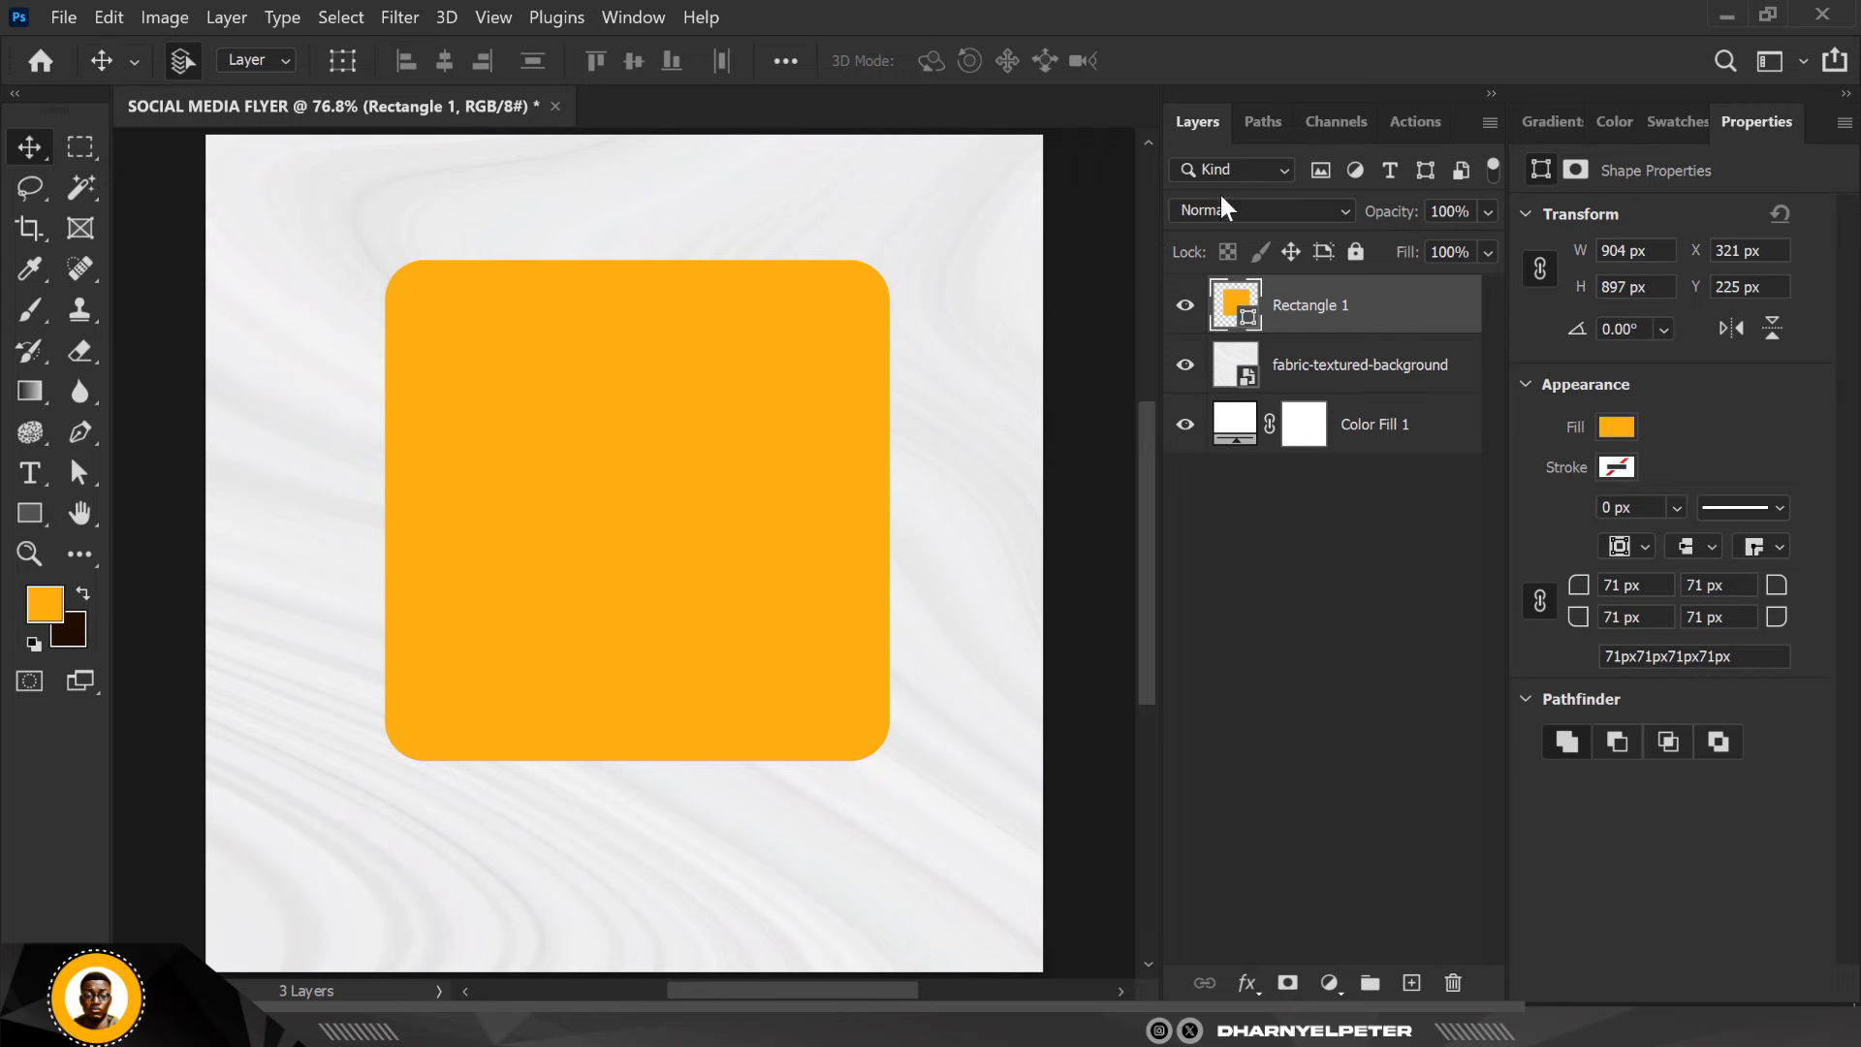
Examine the orange rectangle's fill colour in the Color Picker
double_click(1250, 326)
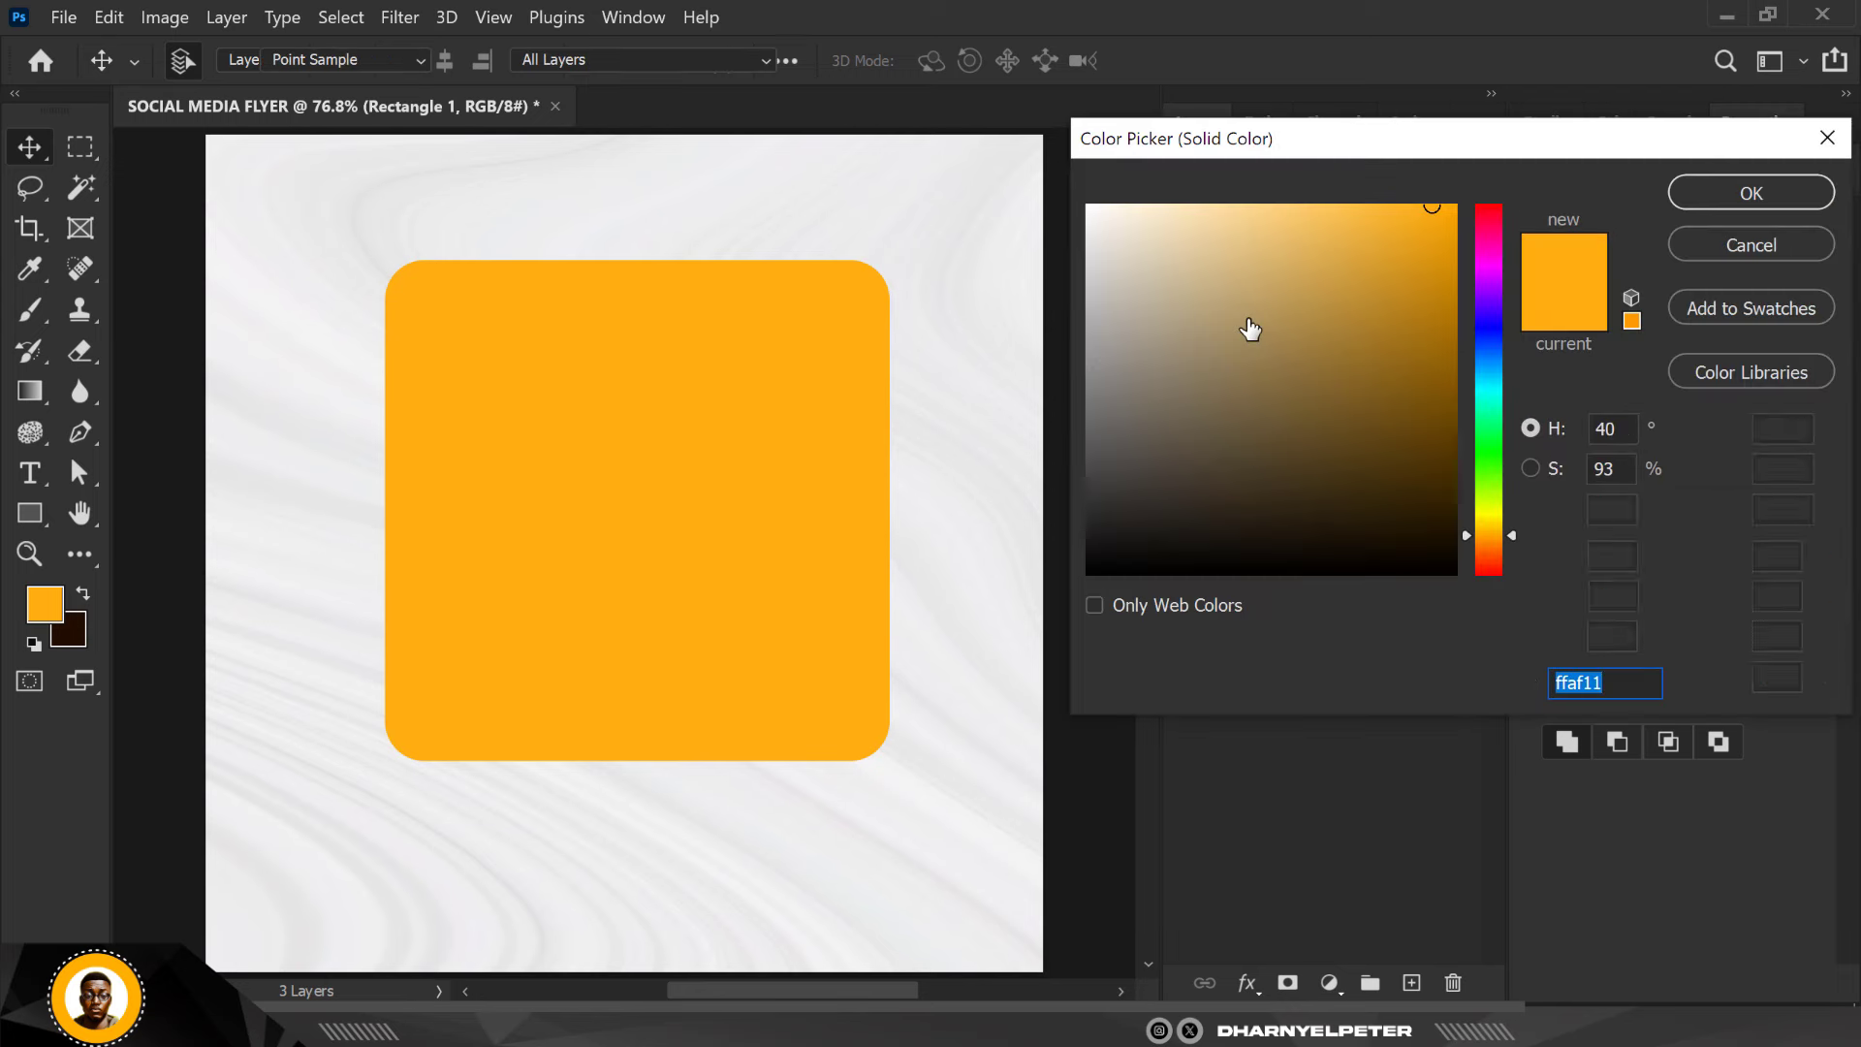
left_click(1827, 143)
key("v")
scroll(625, 434, "down", 2)
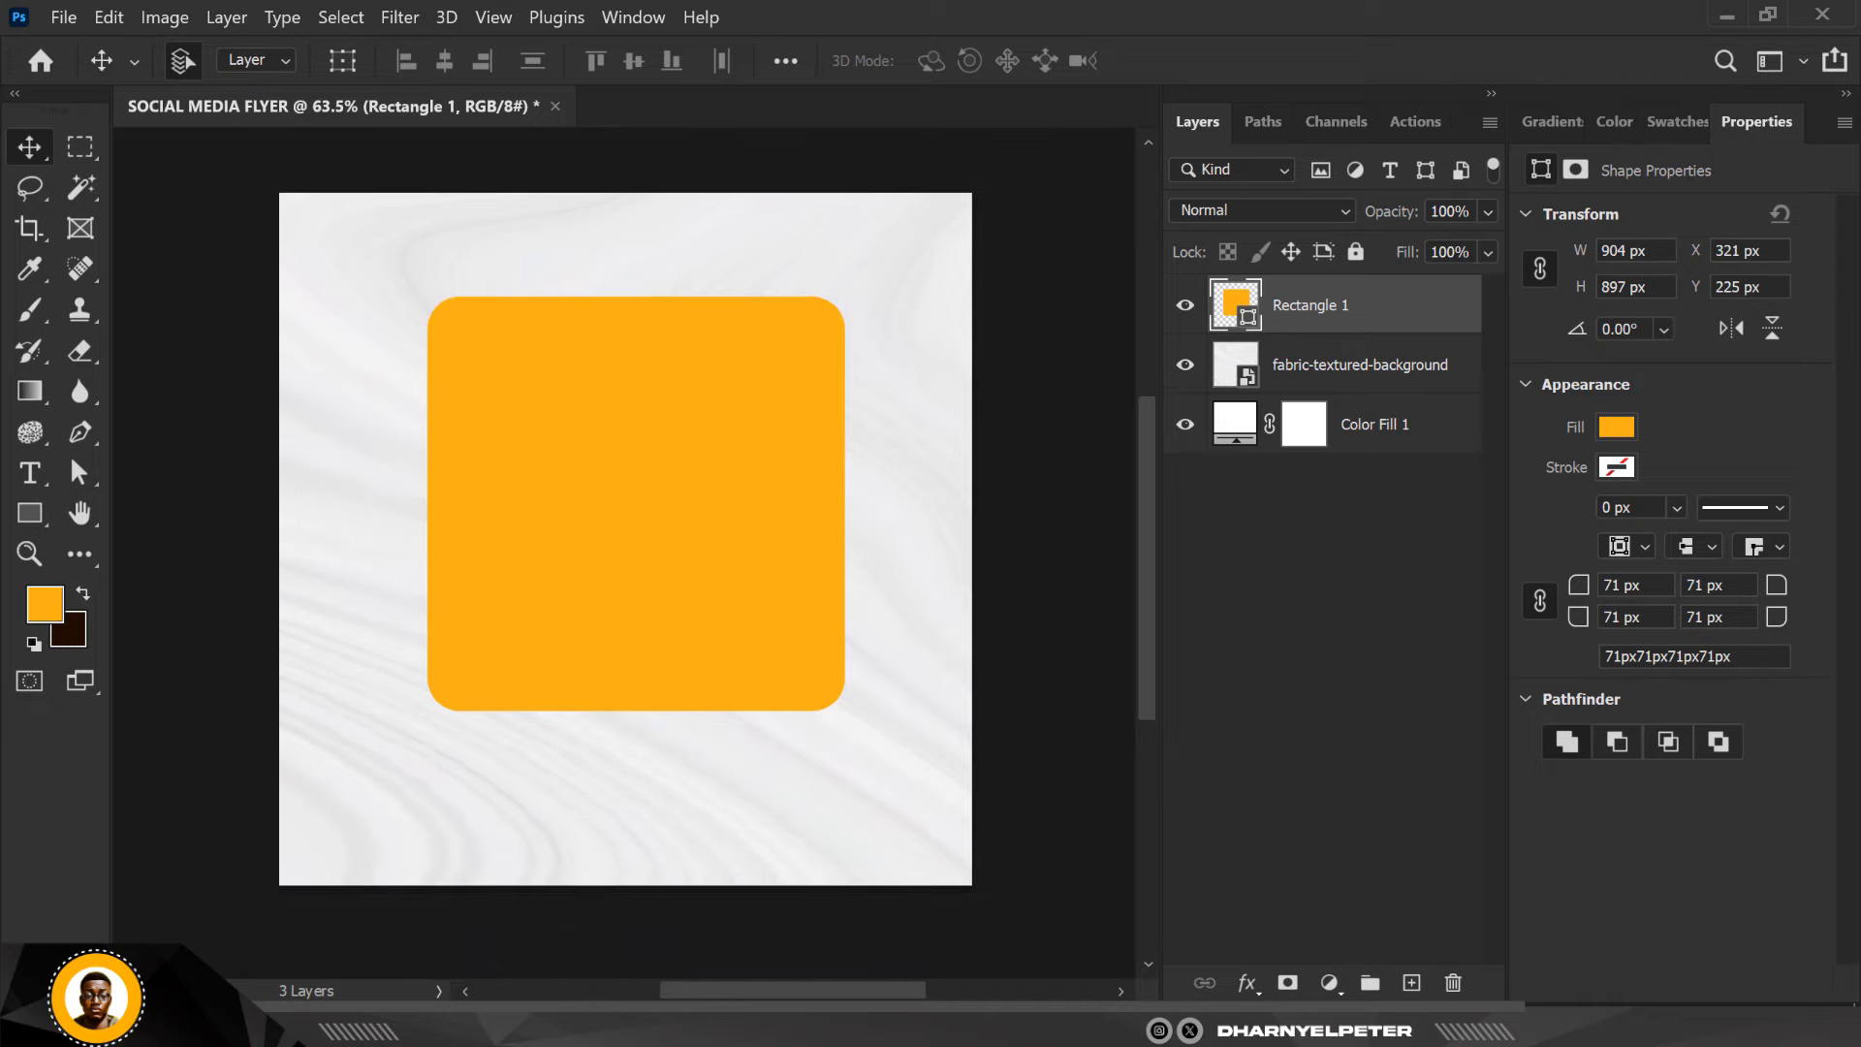
From File Explorer, place the worried-woman portrait image over the orange rectangle and enlarge it slightly
key("alt+Tab")
left_click(655, 220)
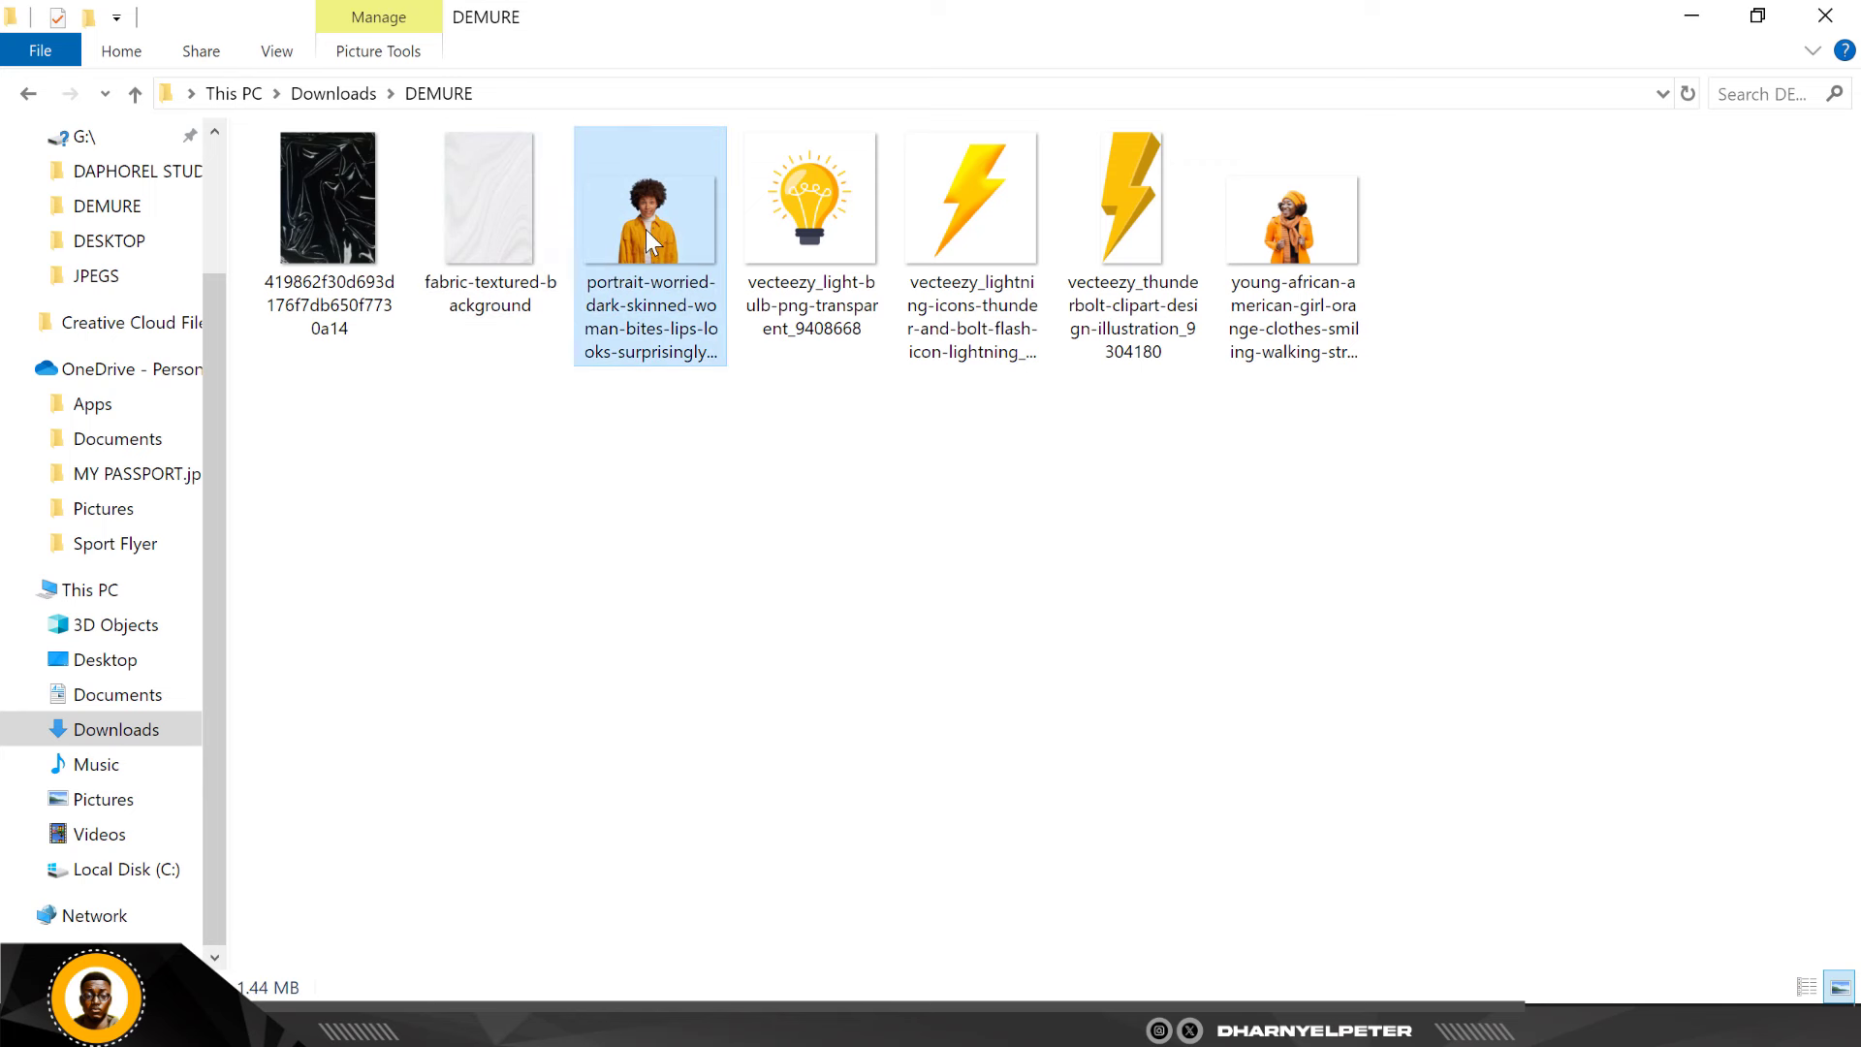
left_click_drag(645, 230, 696, 620)
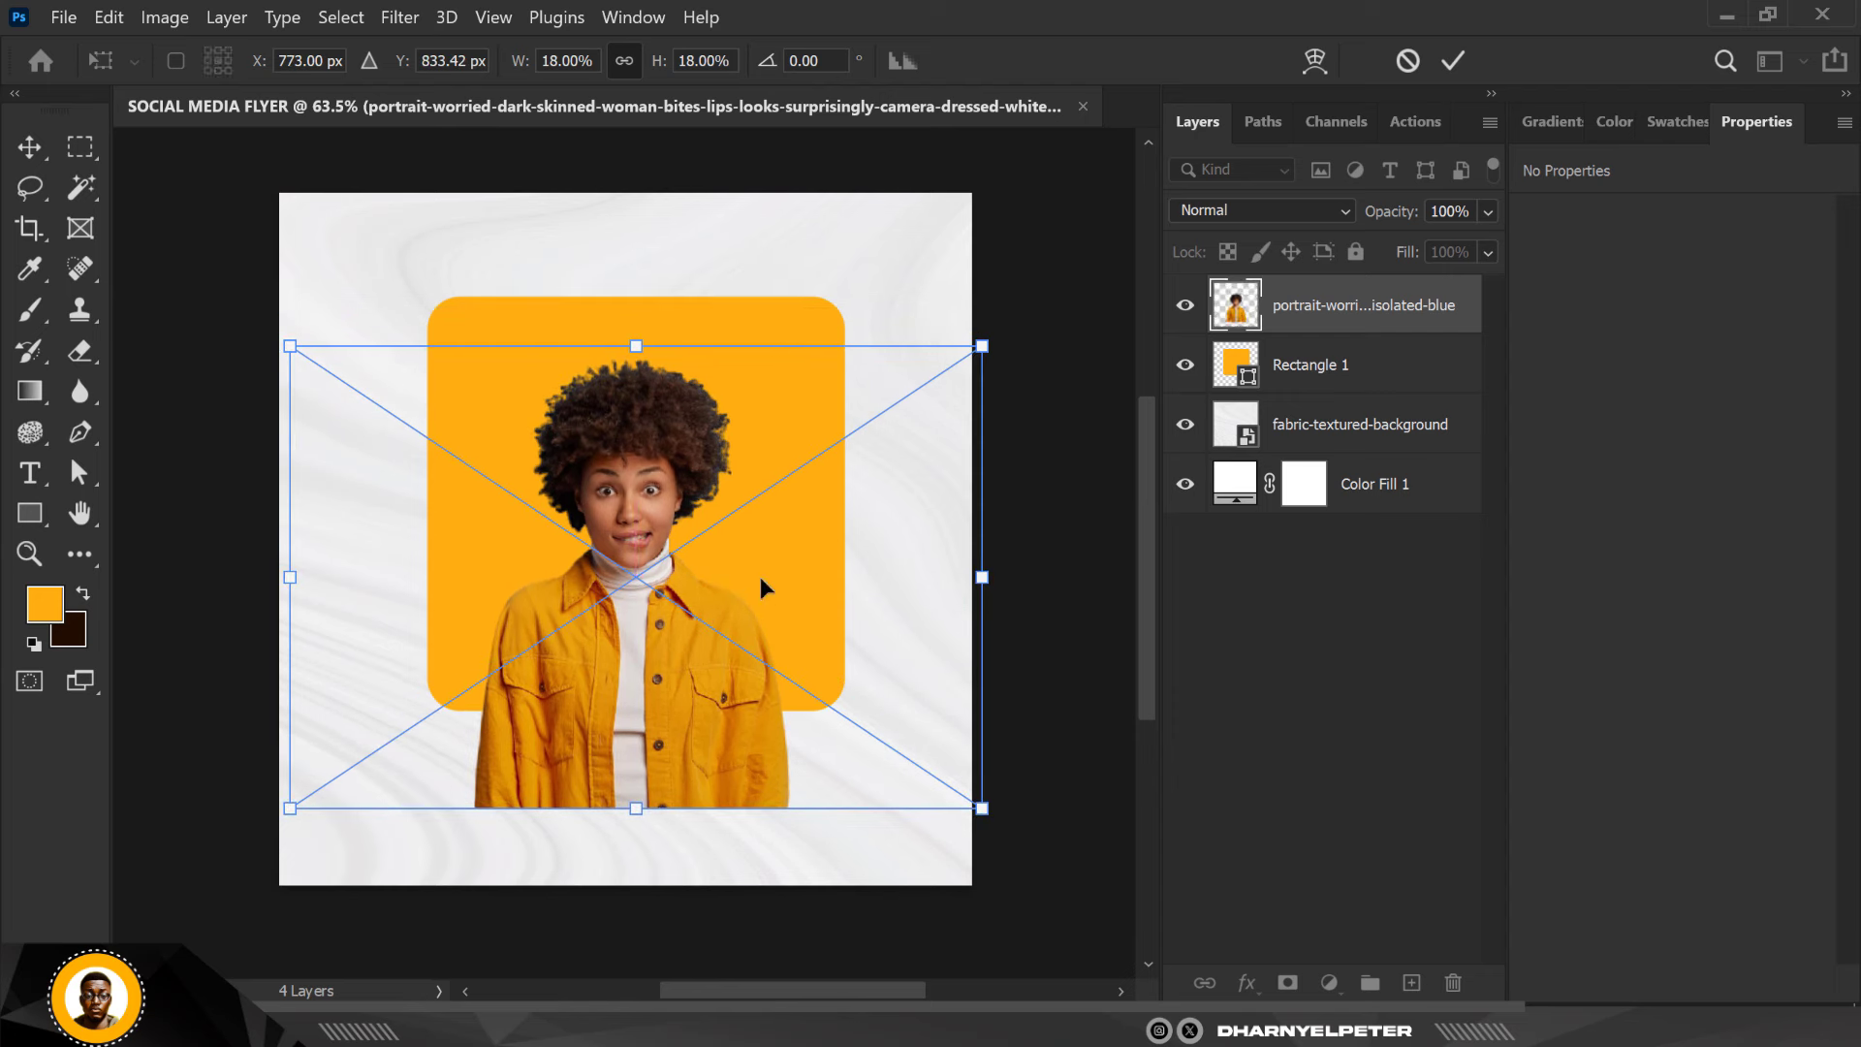
left_click_drag(982, 349, 1007, 333)
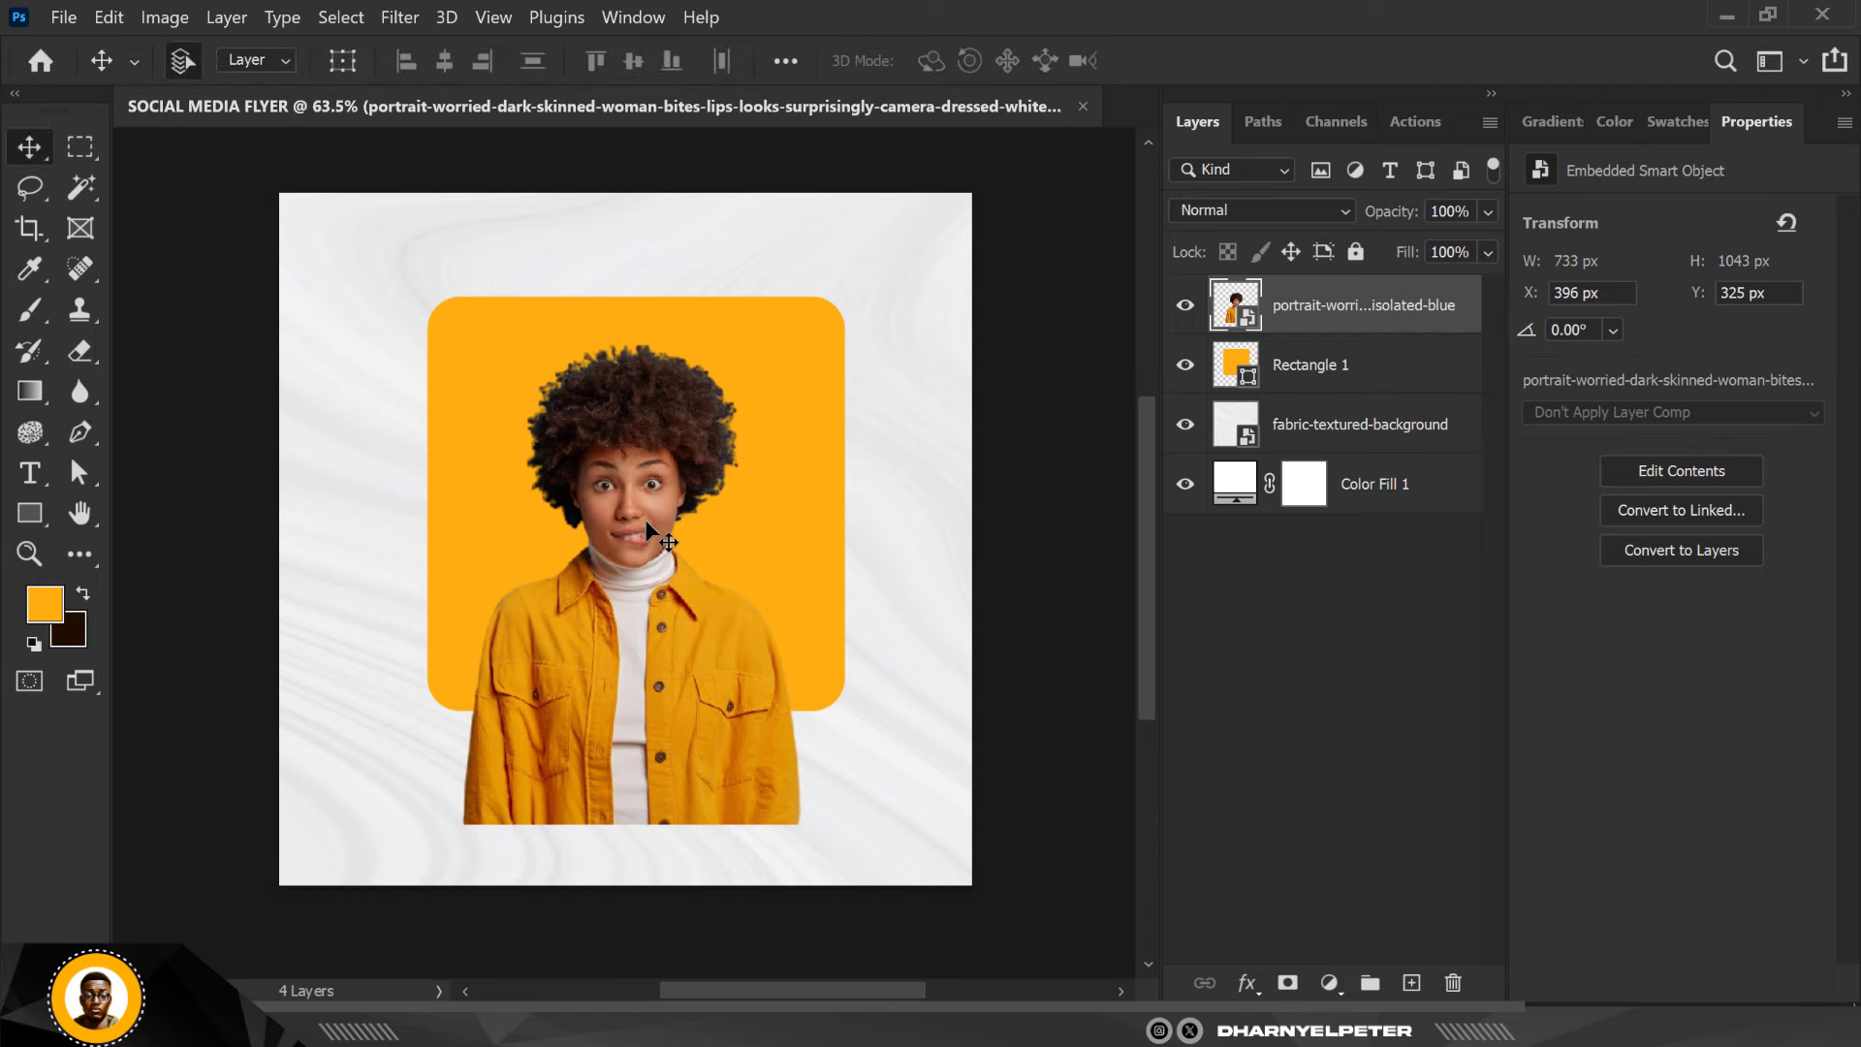
Select the placed portrait's layer on the canvas
scroll(645, 519, "up", 8)
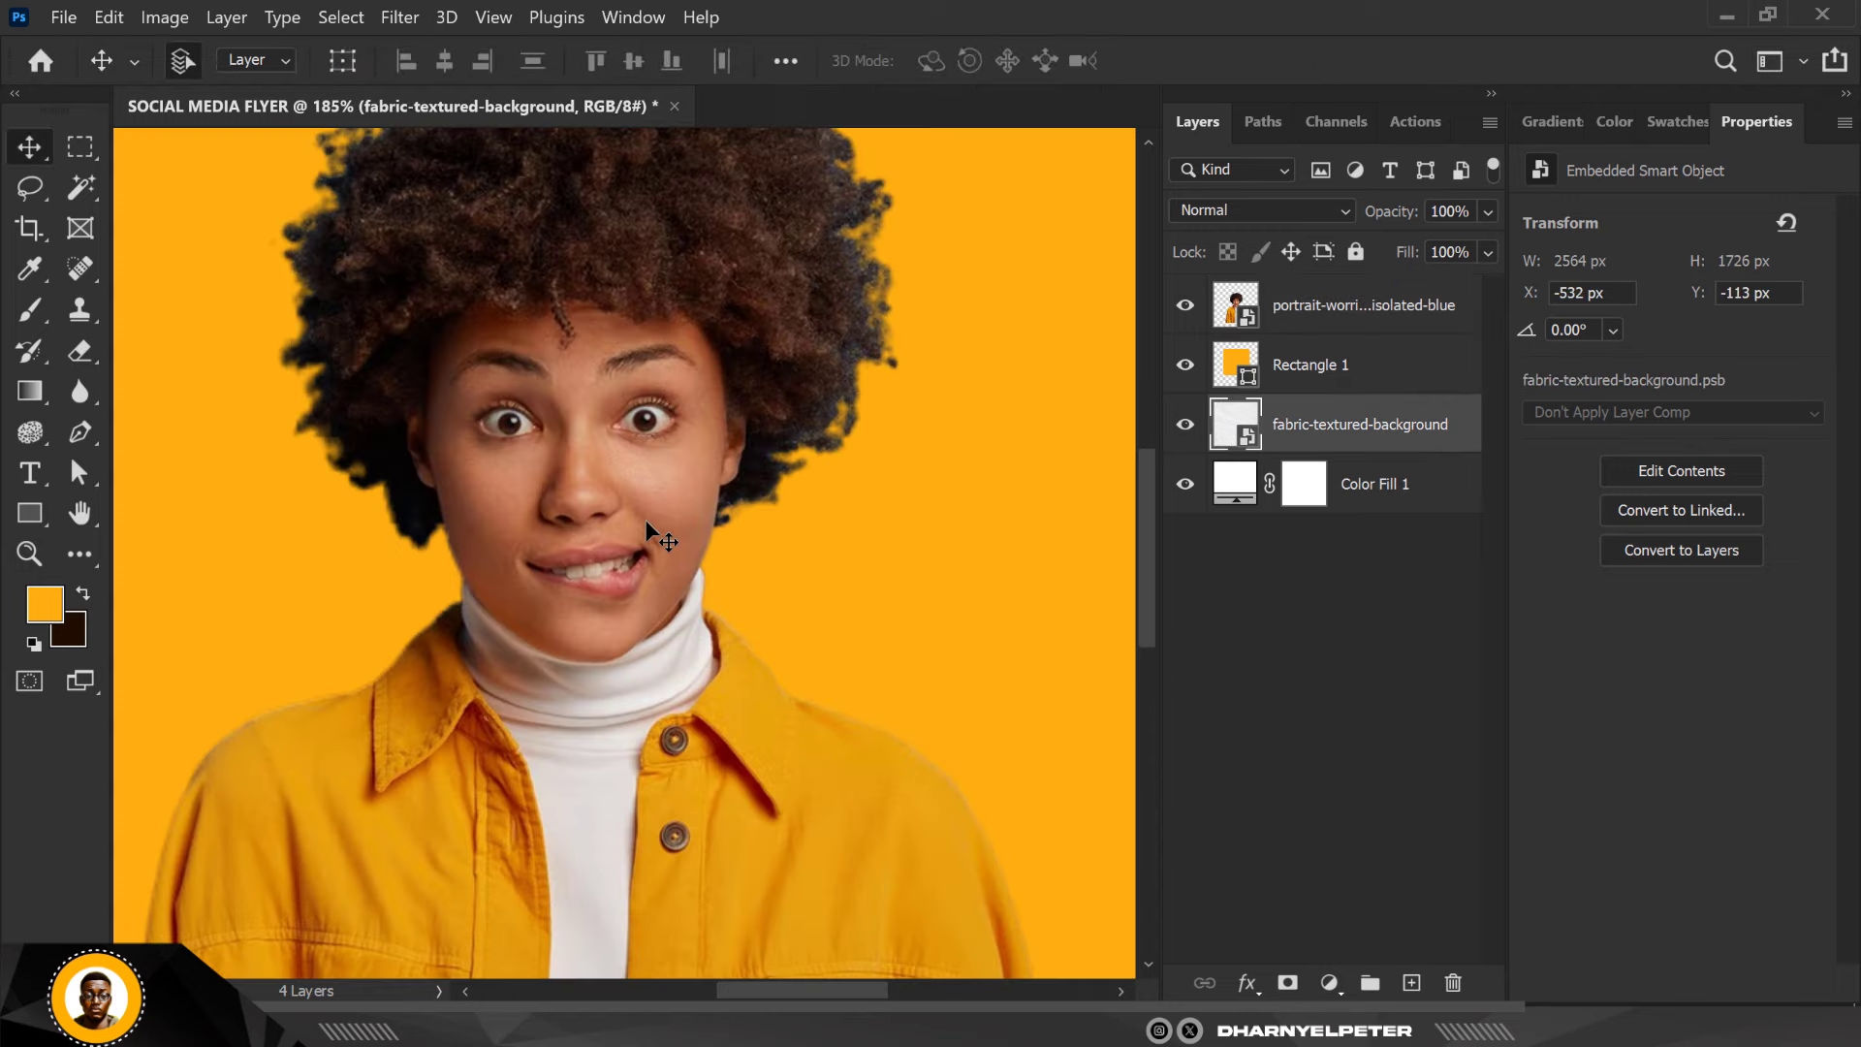
scroll(646, 520, "down", 2)
scroll(646, 519, "down", 4)
scroll(646, 520, "up", 2)
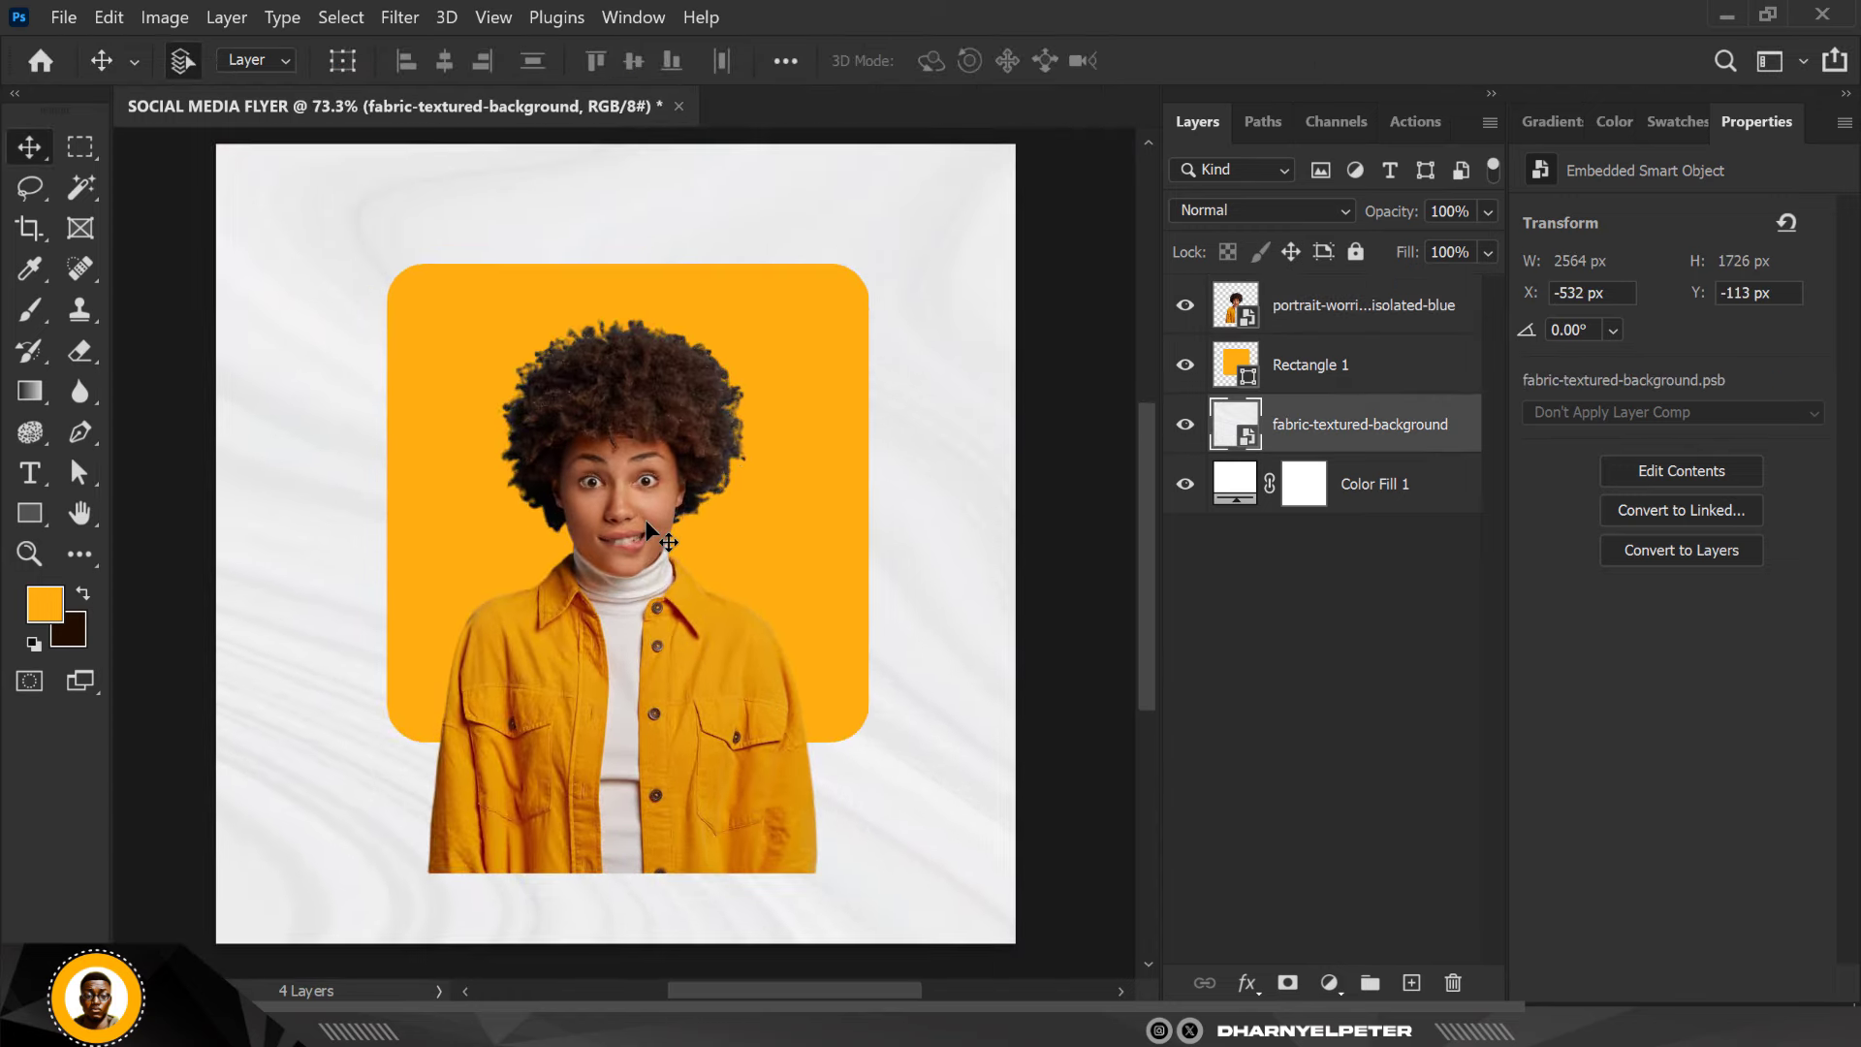
scroll(646, 520, "up", 1)
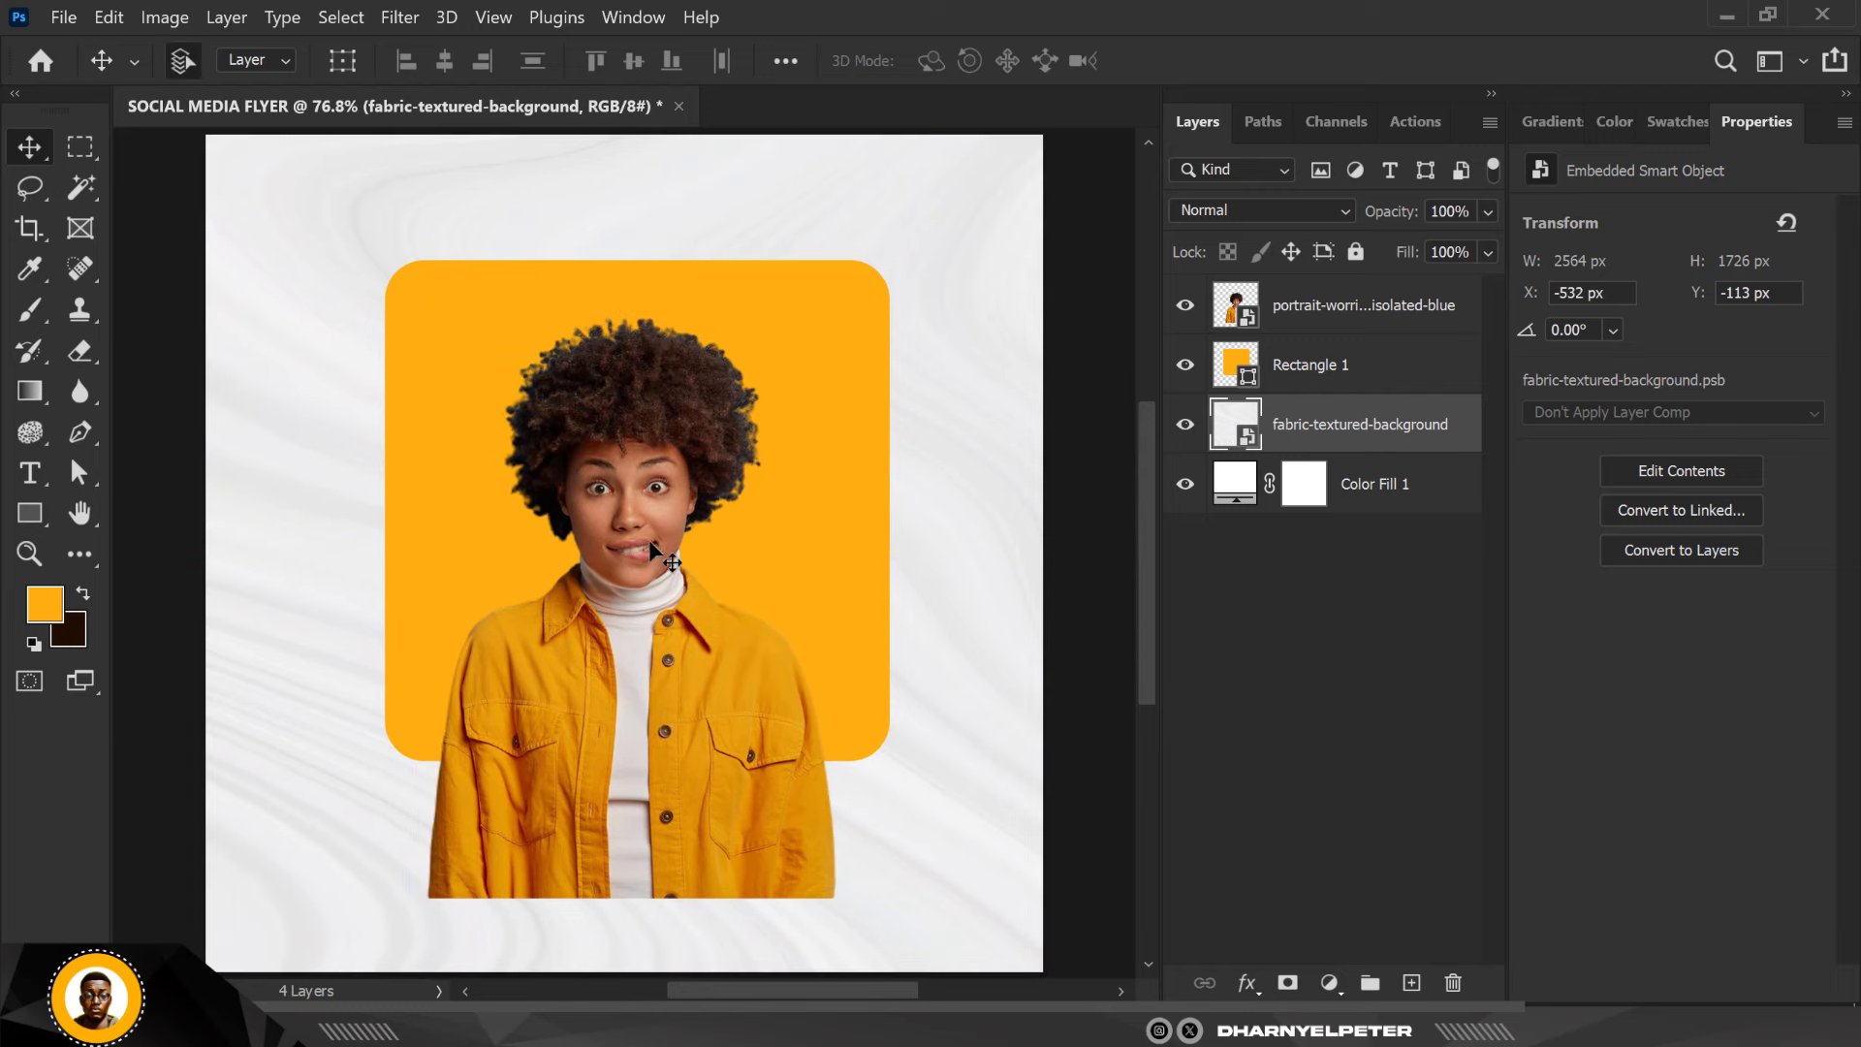
left_click(649, 539)
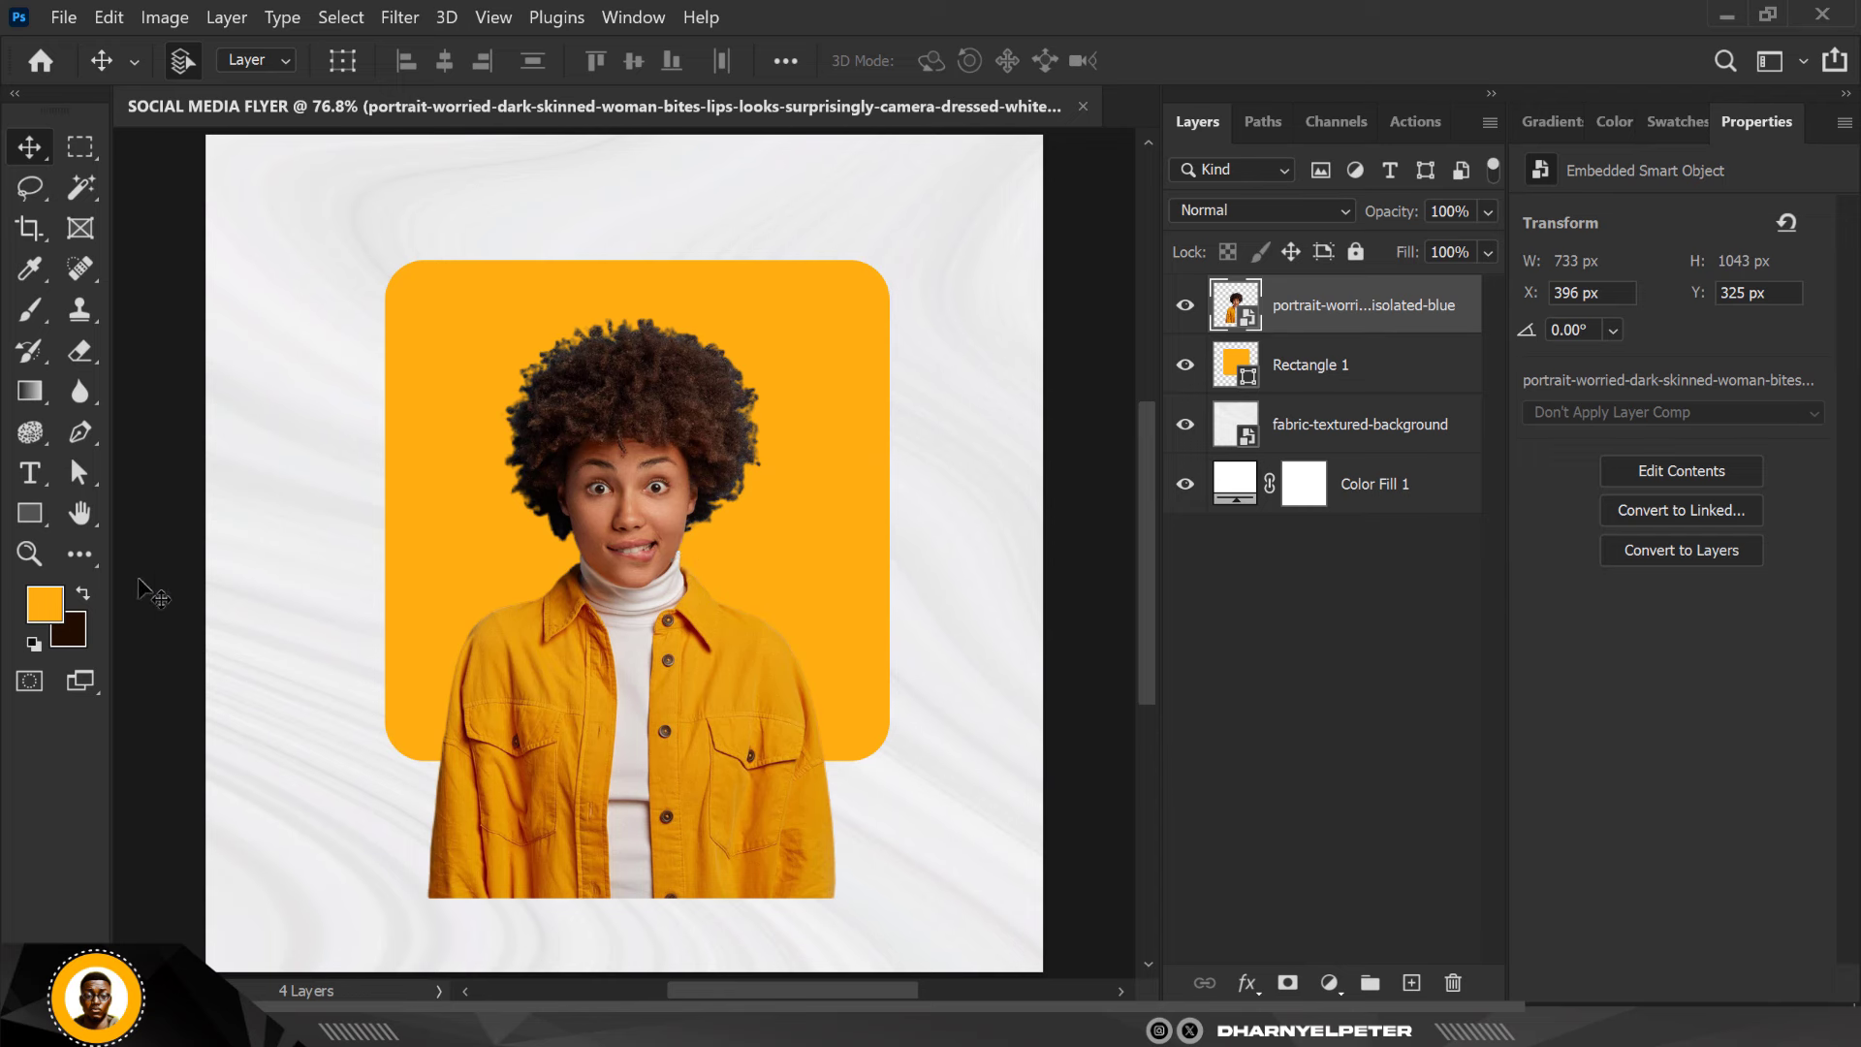
Sample the orange tone d67b0b from the woman's jacket as the fill colour of the rounded rectangle
left_click(888, 351)
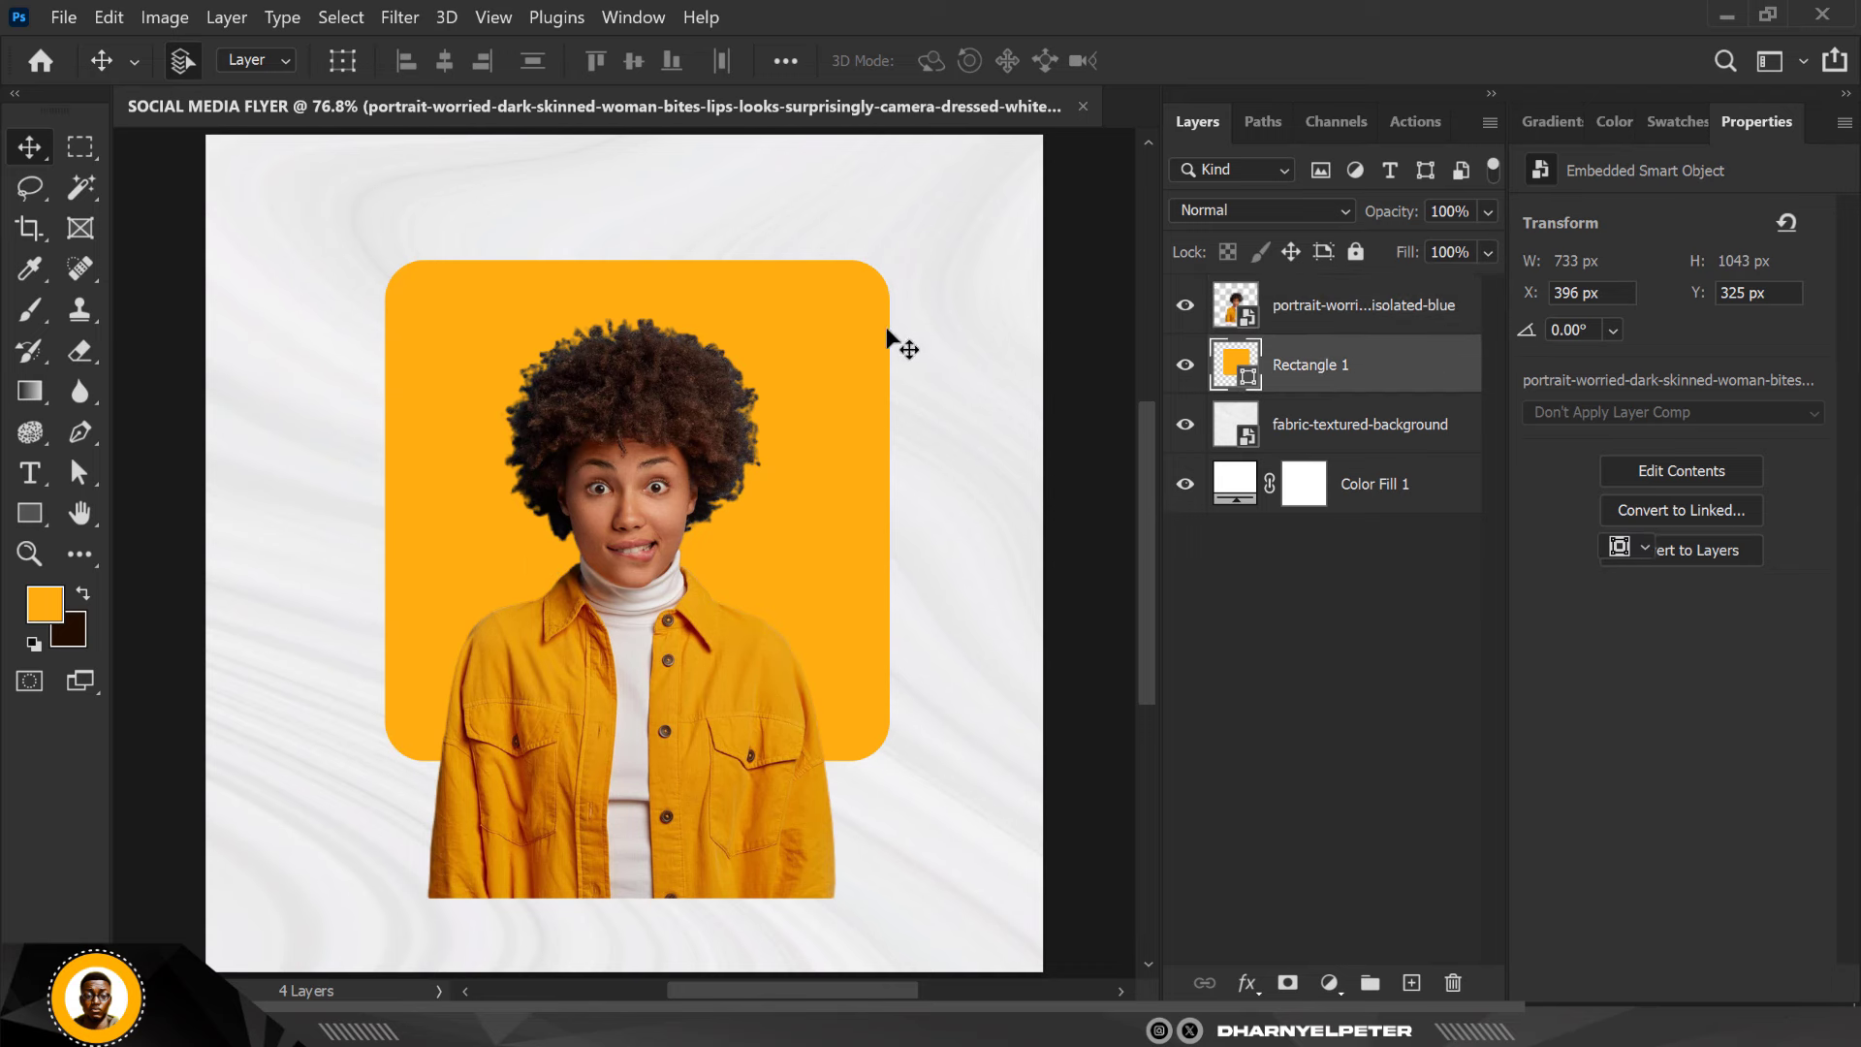
double_click(1248, 383)
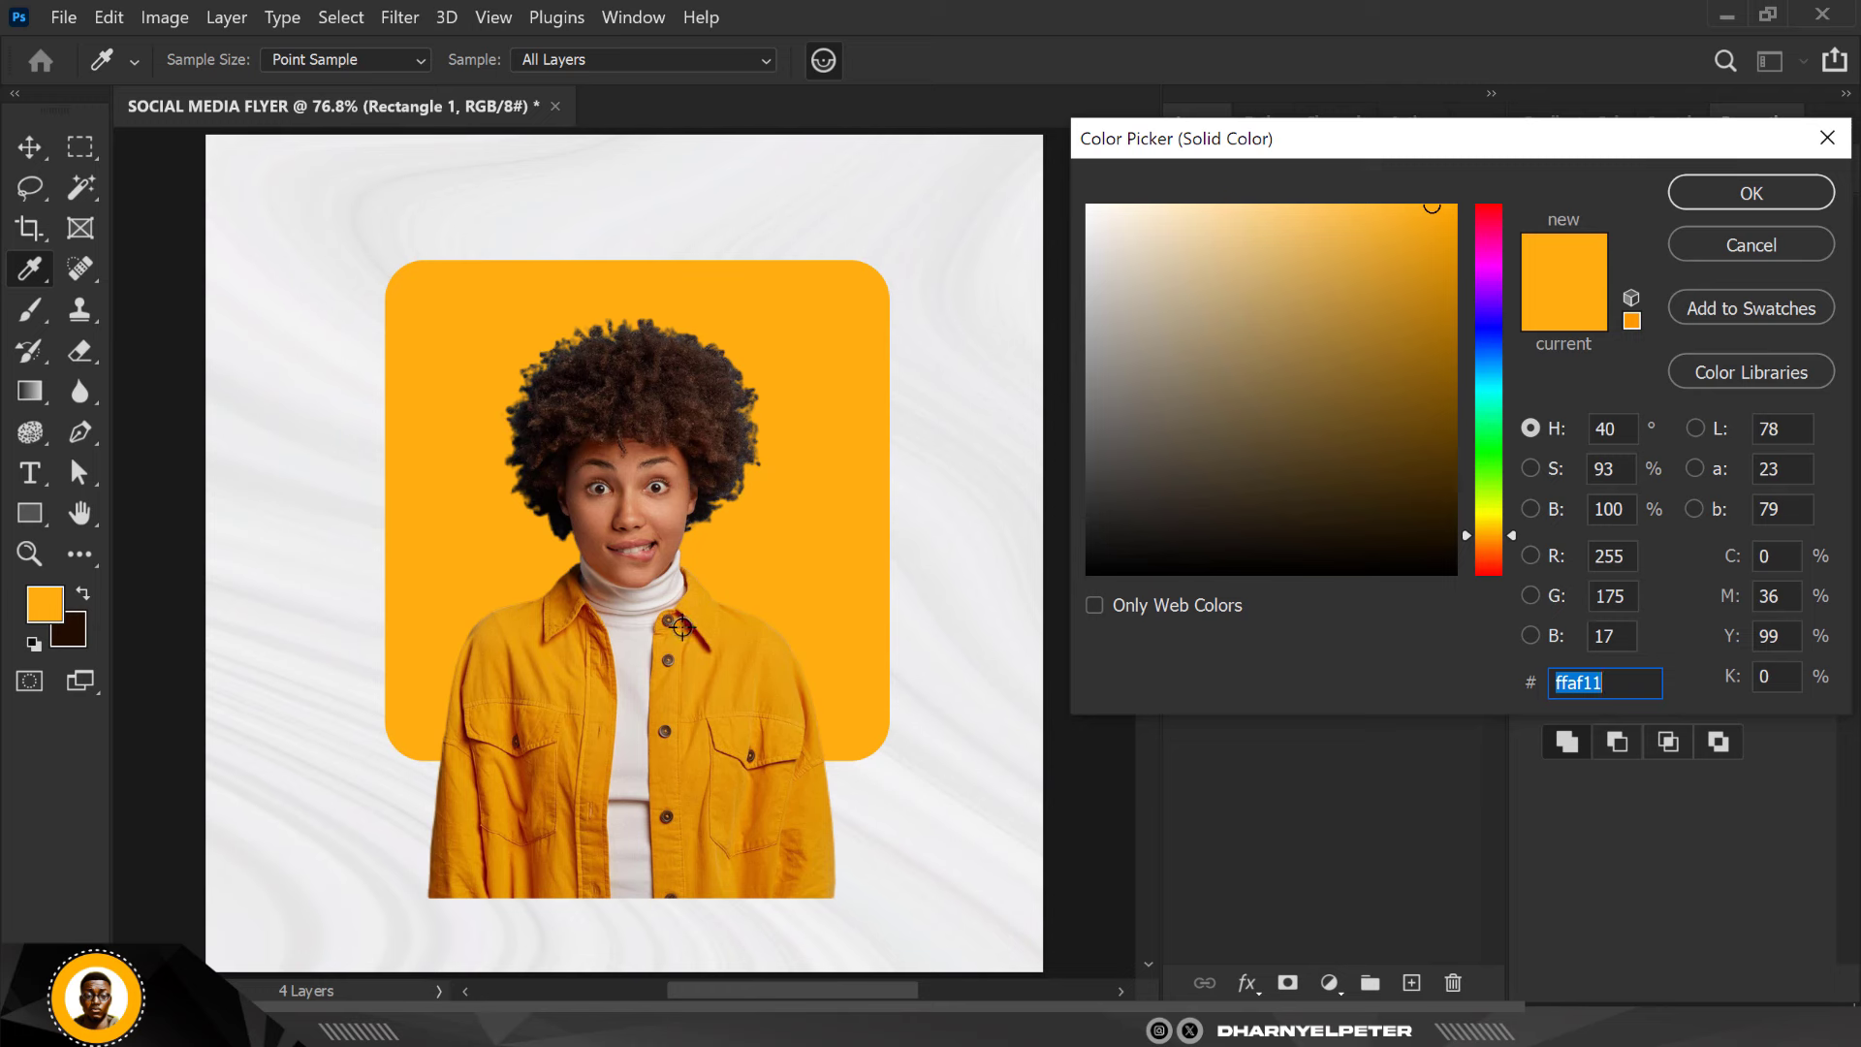
type("6b0605")
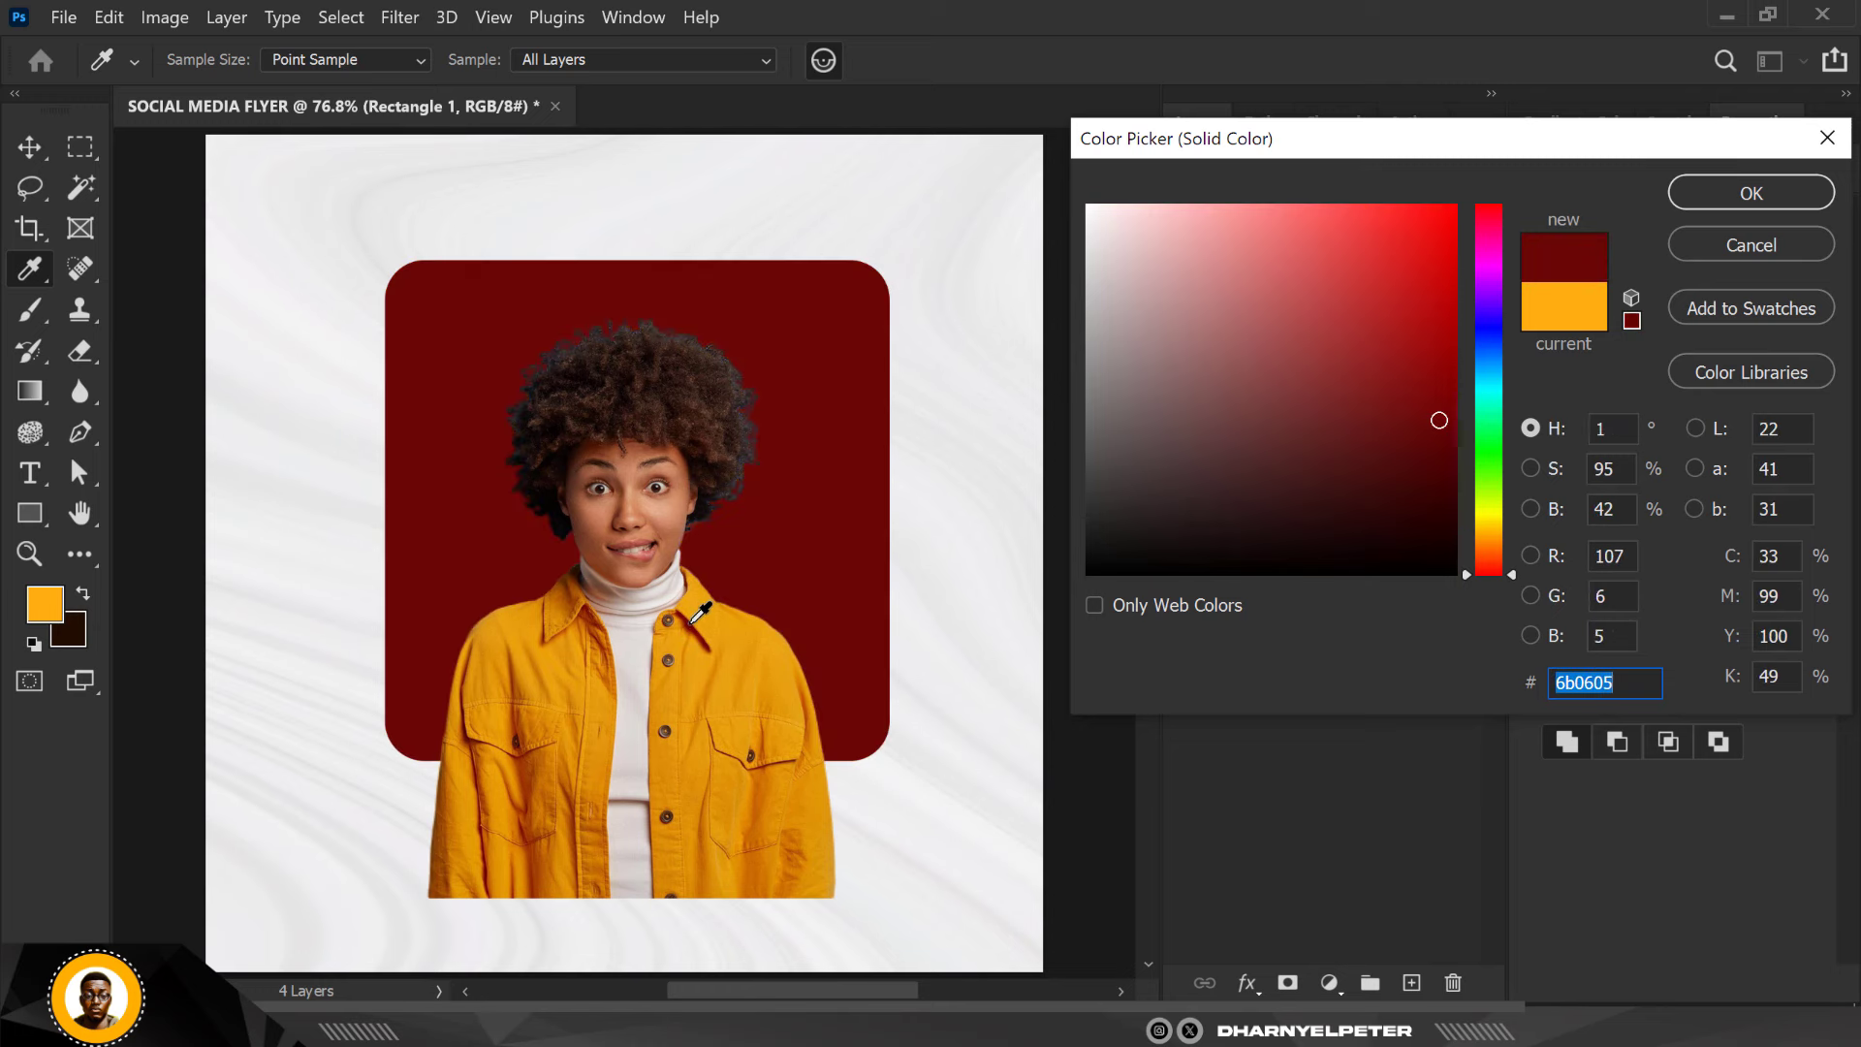
left_click(690, 622)
left_click(682, 633)
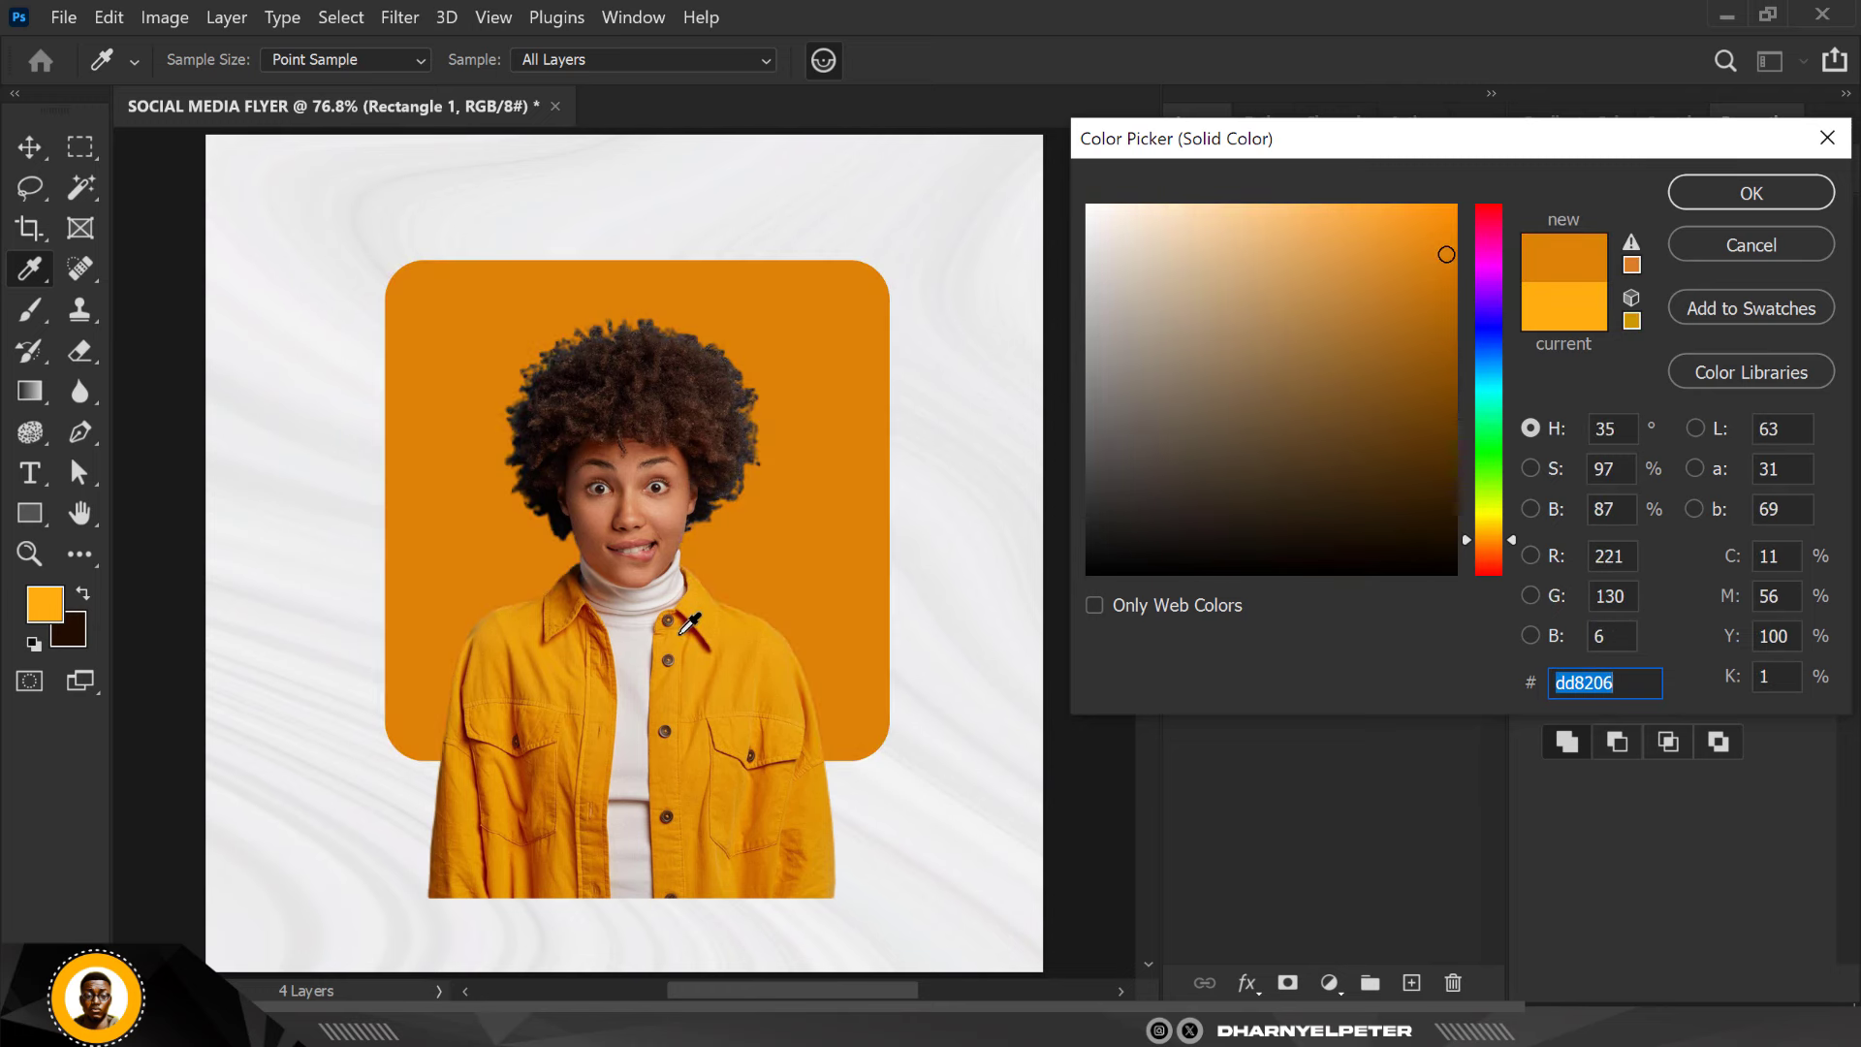
left_click(572, 630)
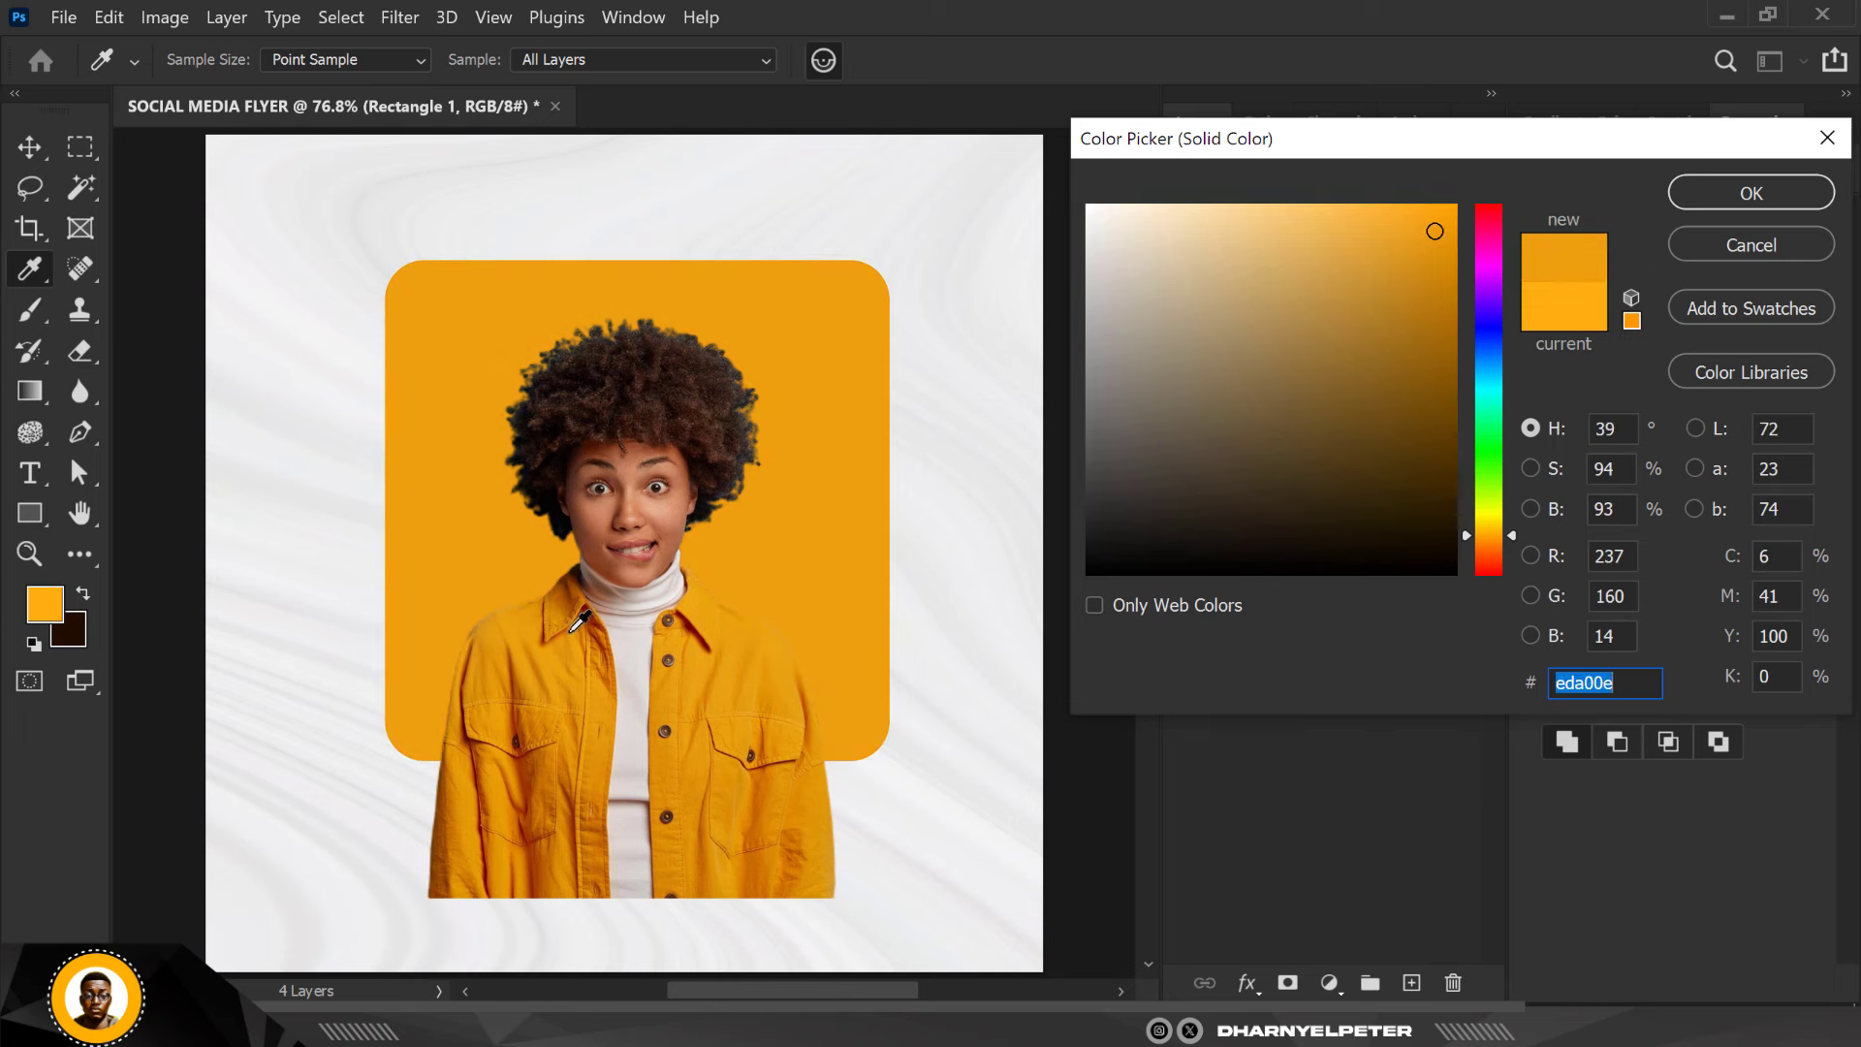
left_click(586, 618)
left_click(596, 628)
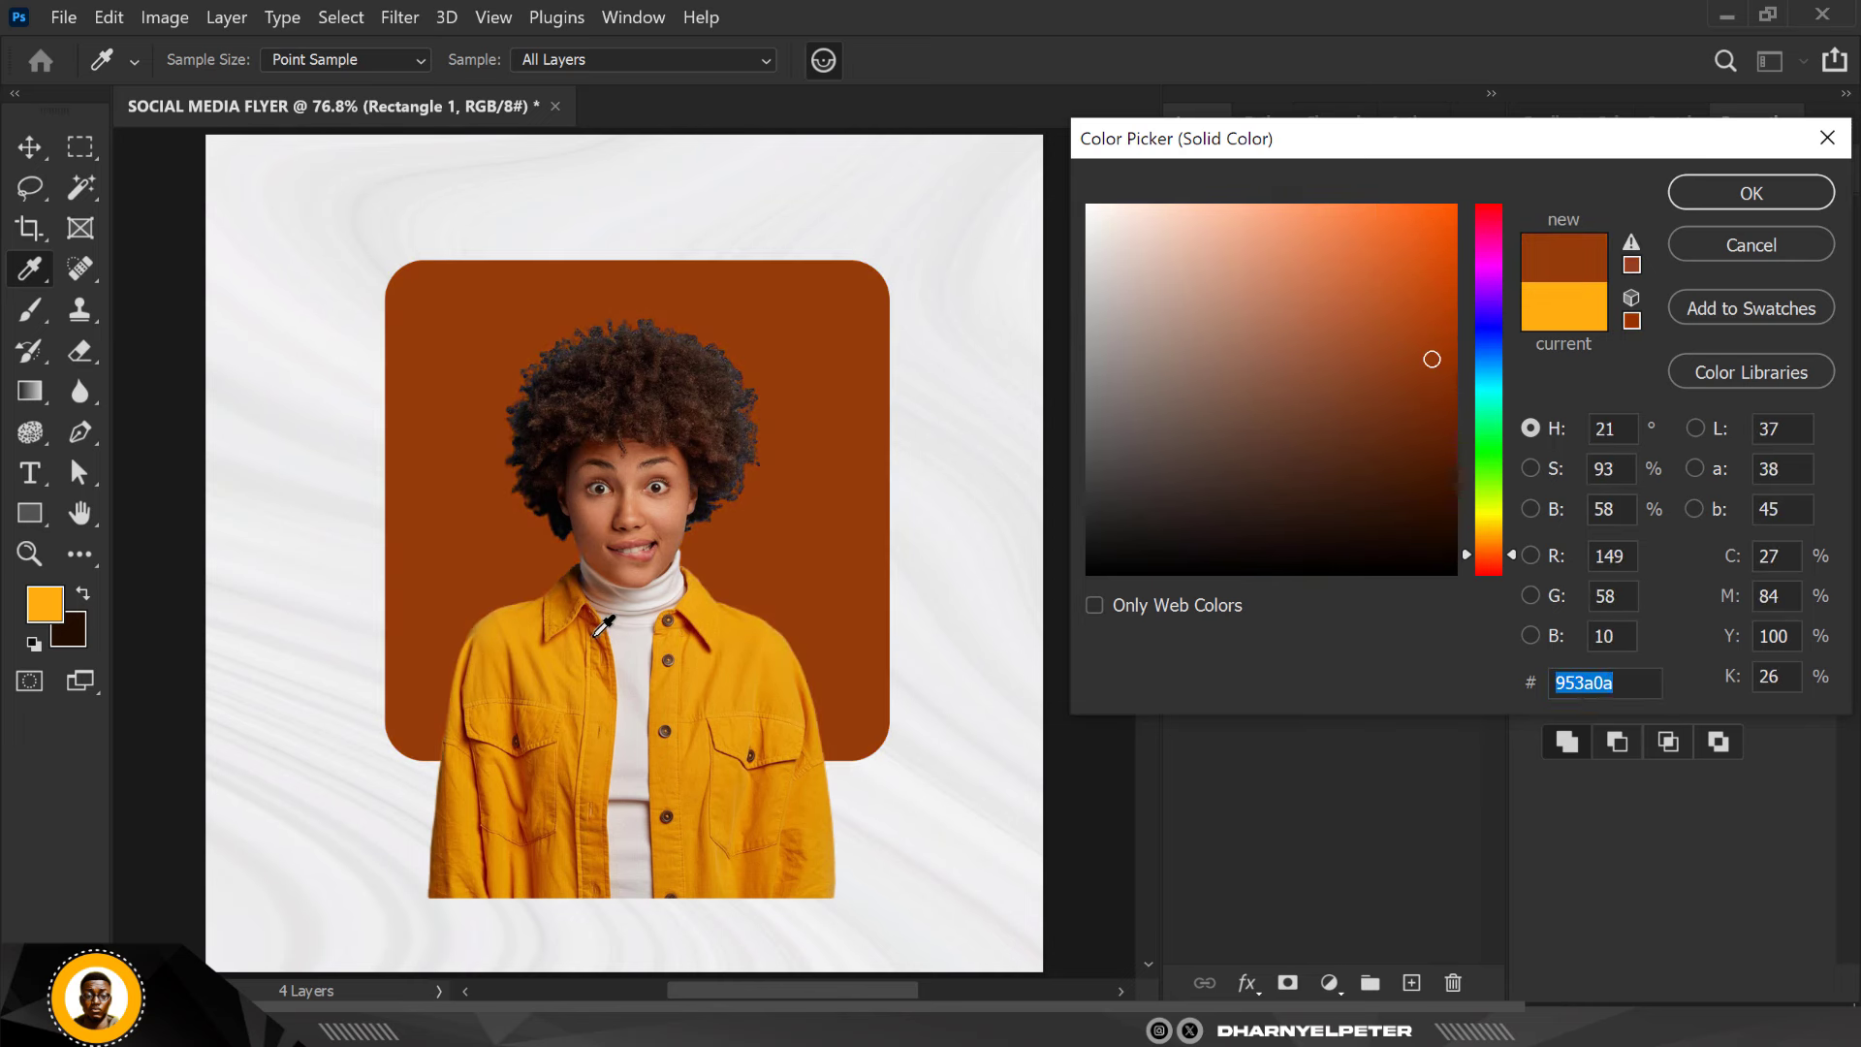
left_click(589, 617)
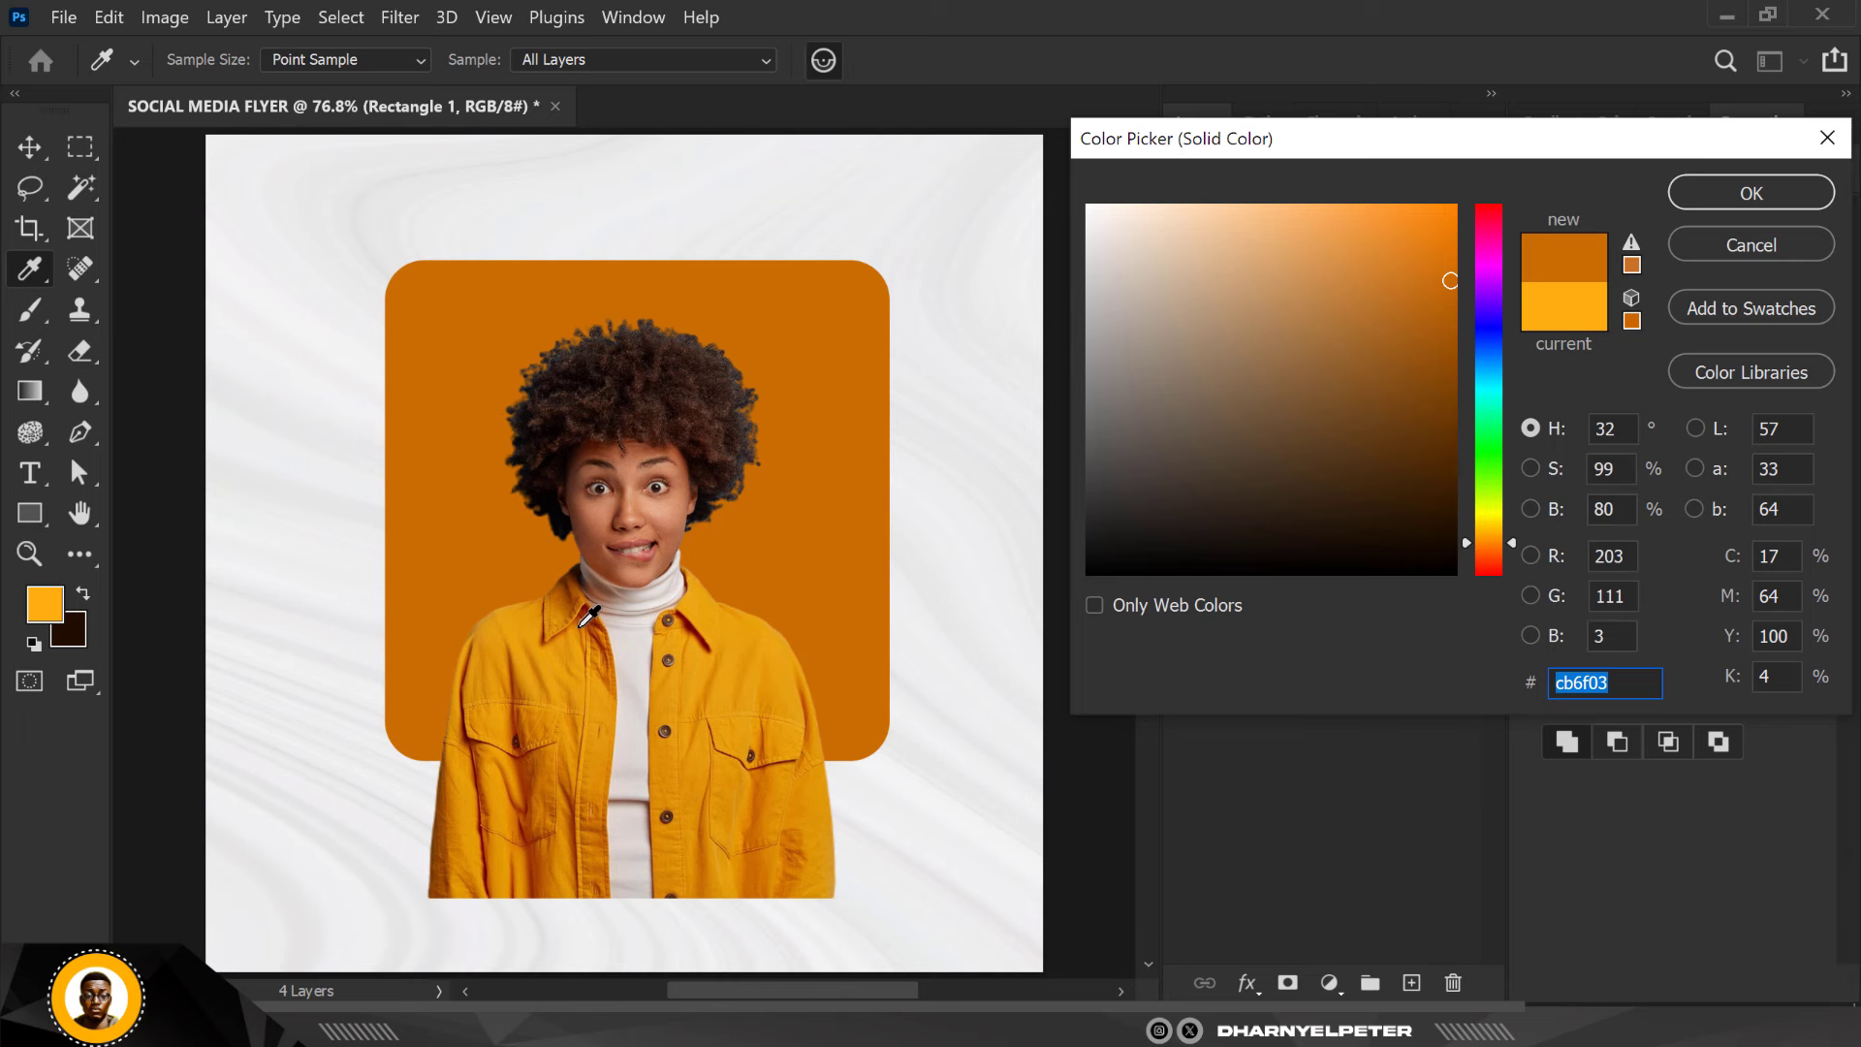
left_click(589, 617)
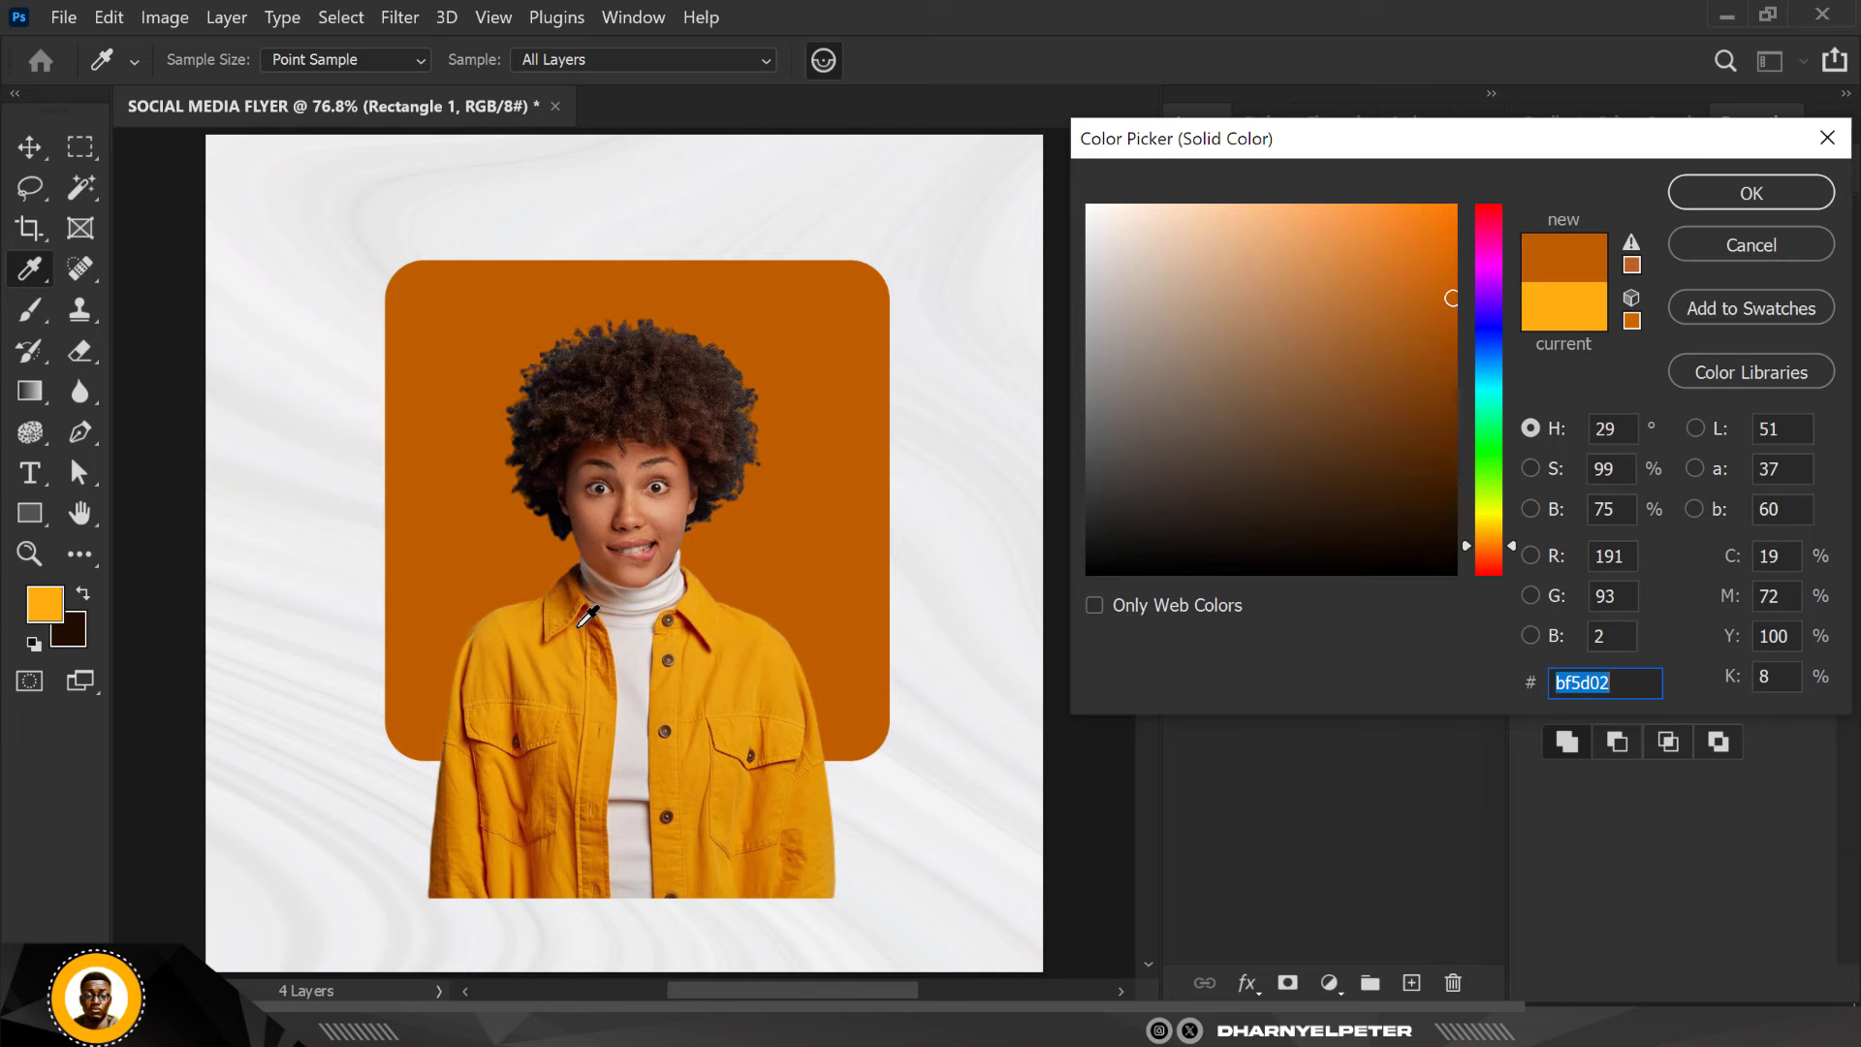
left_click(588, 617)
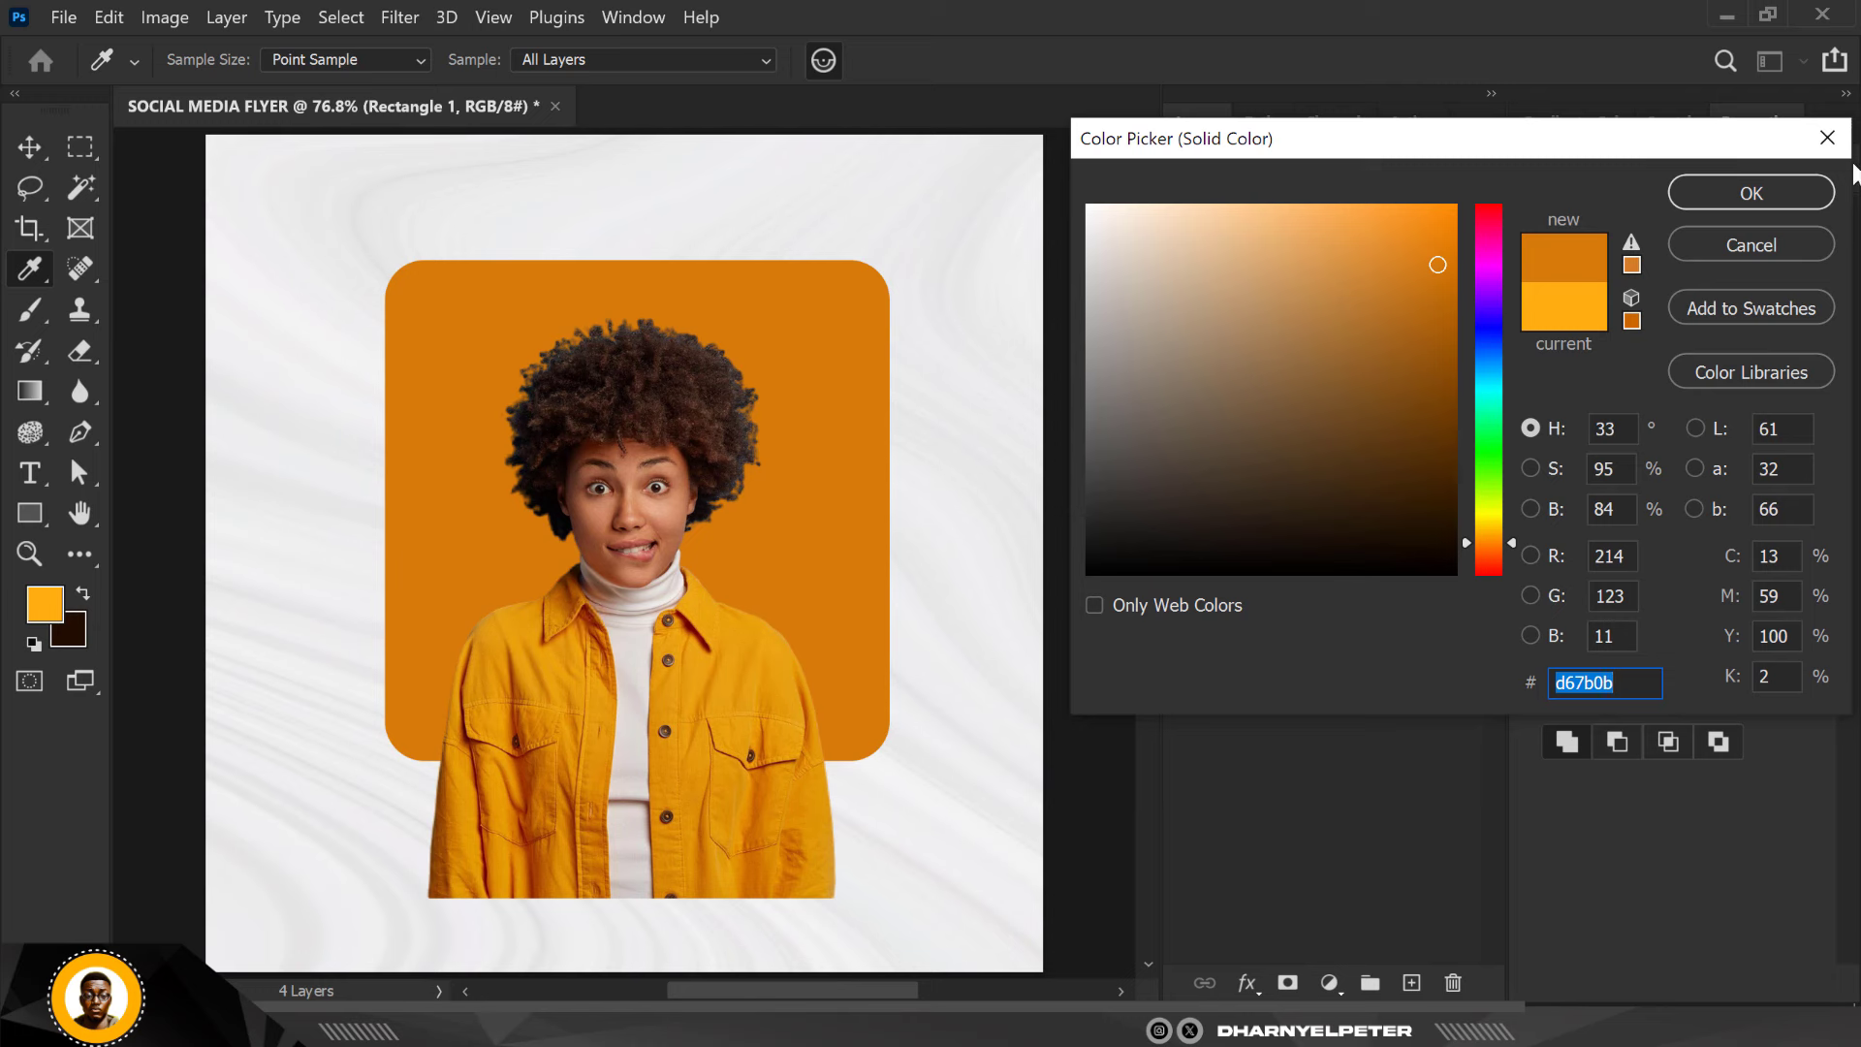
Darken the rounded rectangle's fill to c67005 and accept the colour
left_click(1444, 300)
left_click_drag(1444, 300, 1447, 288)
left_click(1751, 193)
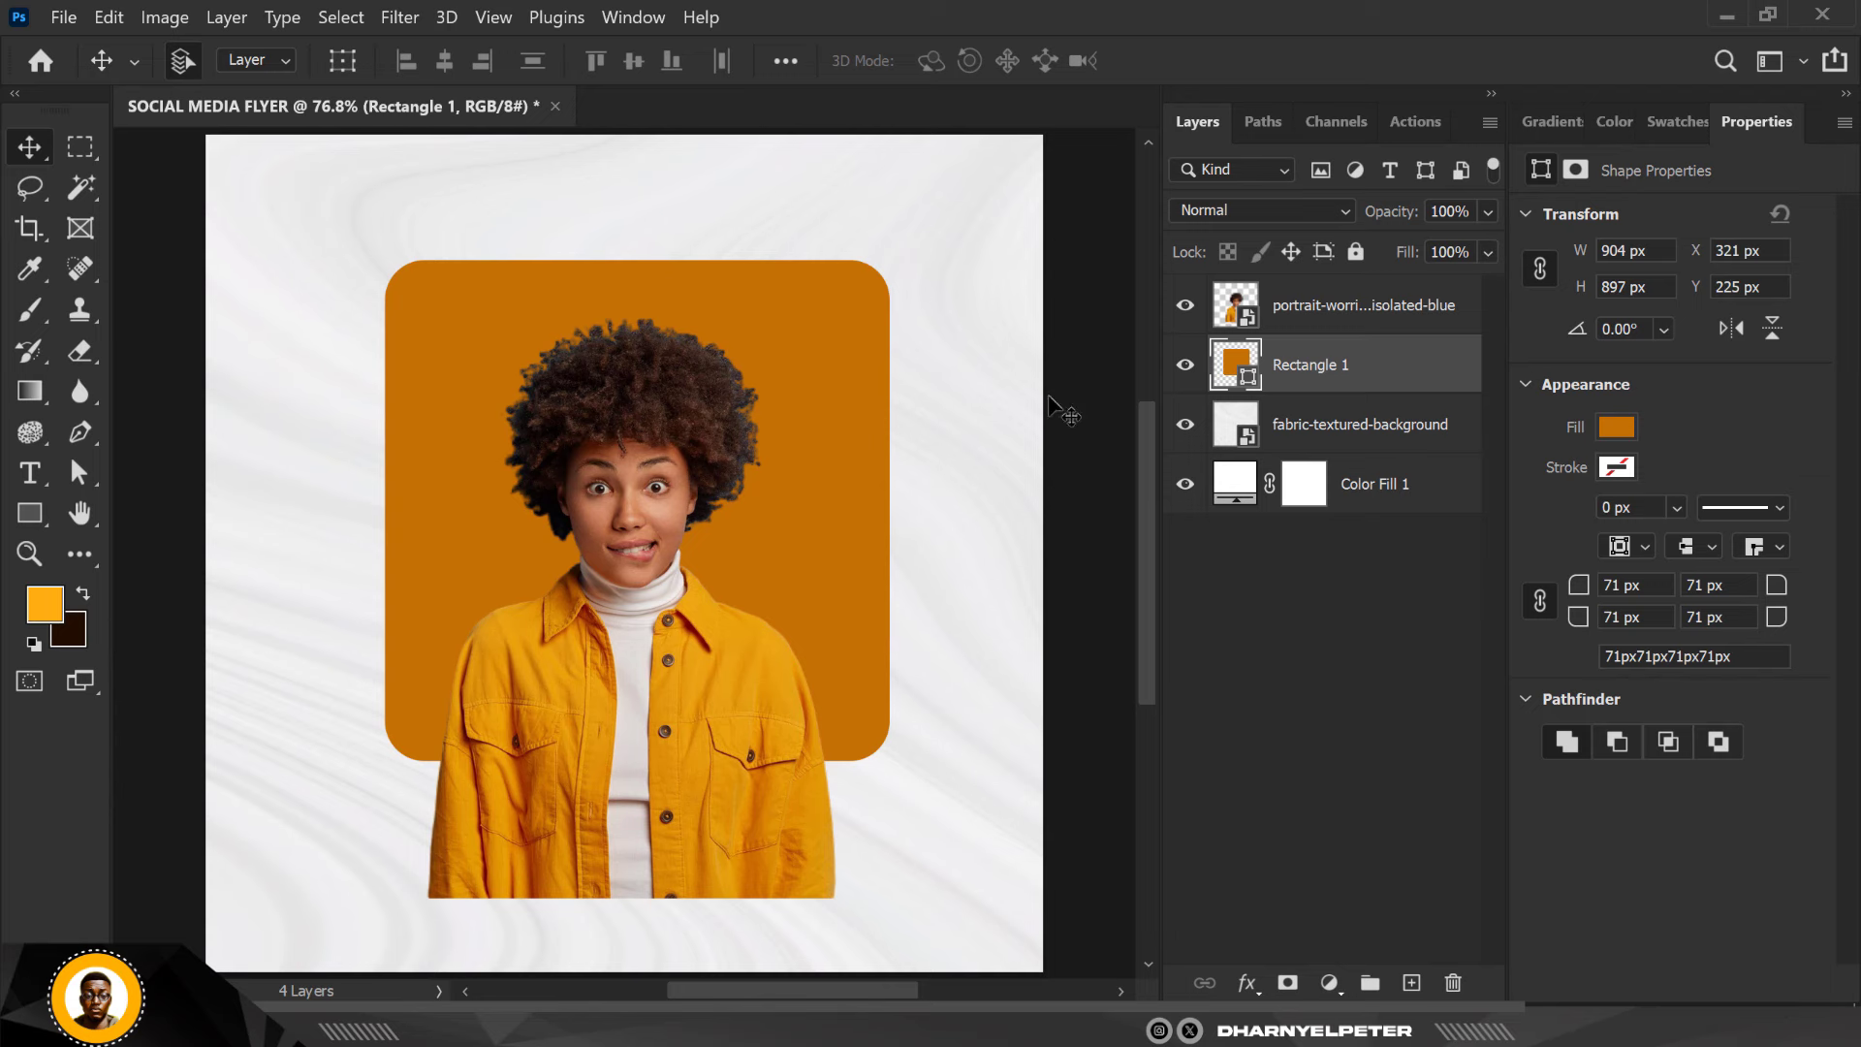
Set the foreground colour to the rectangle's c67005 and the background colour to a brightened jacket yellow, ffb818
left_click(43, 628)
left_click(493, 518)
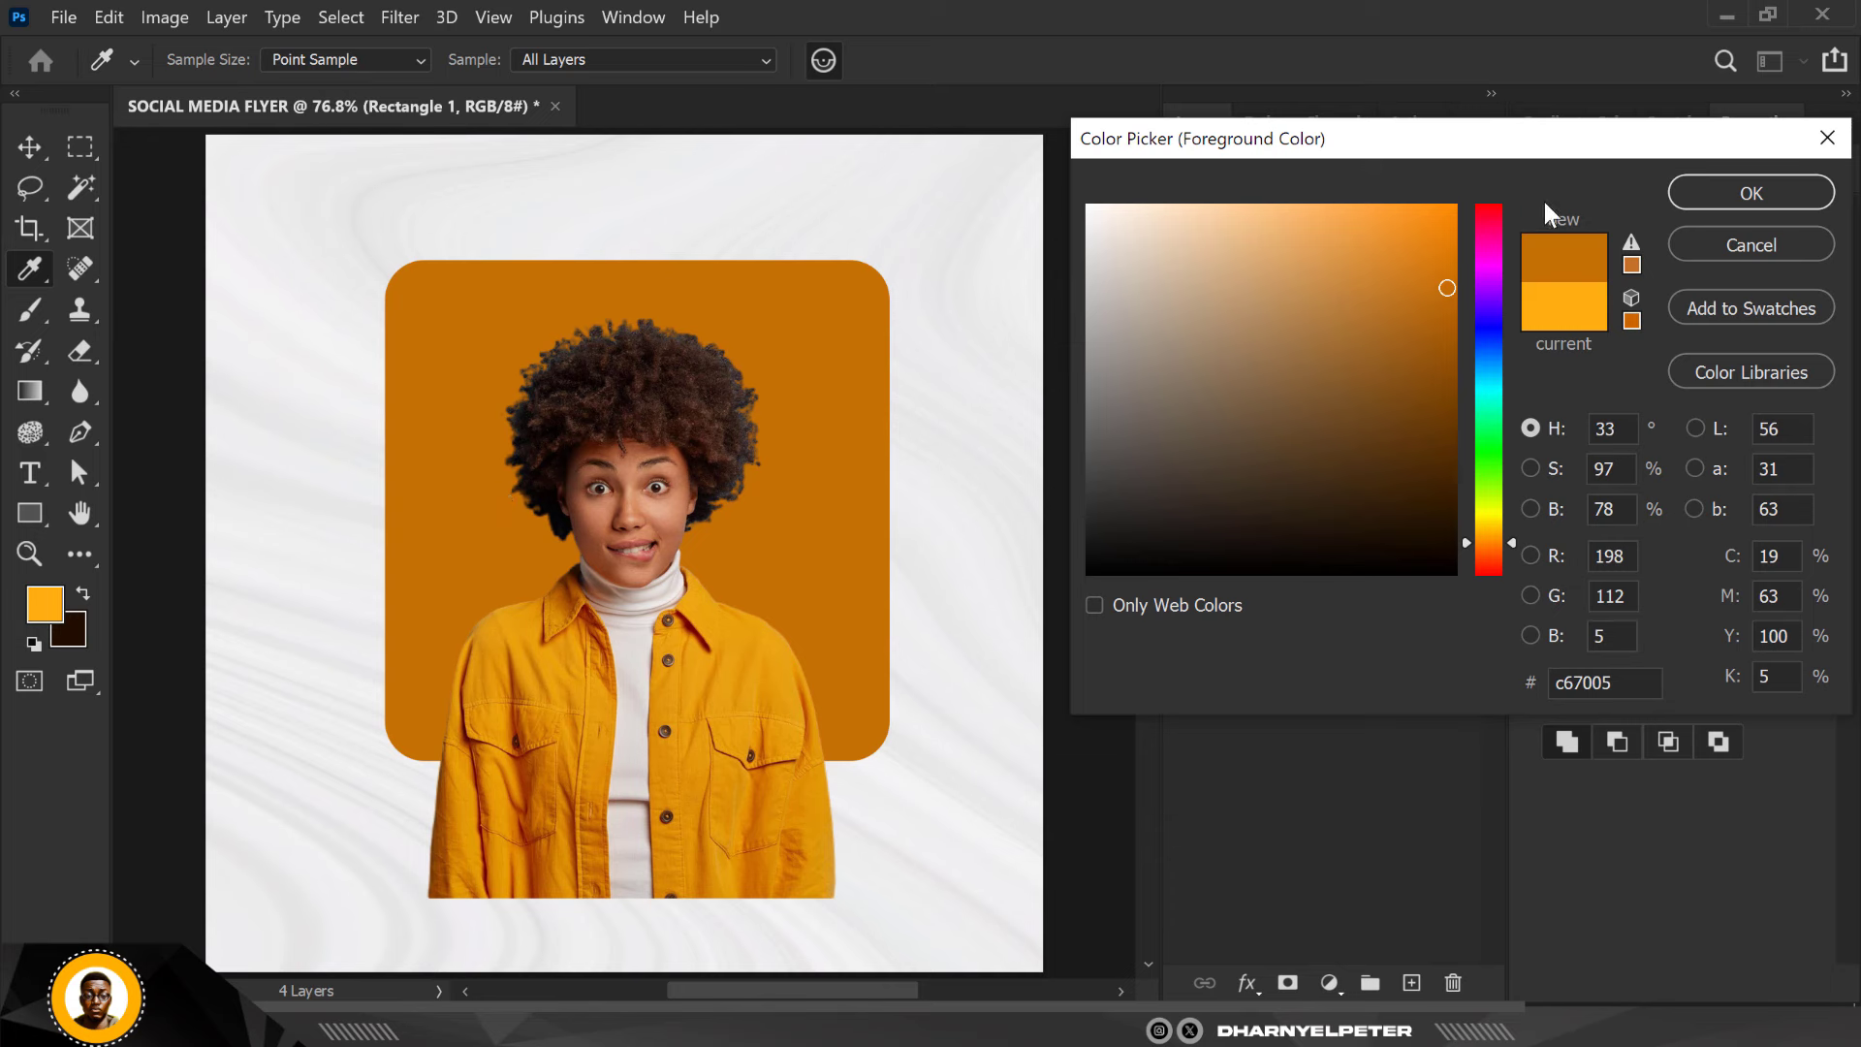
left_click(1751, 193)
left_click(65, 638)
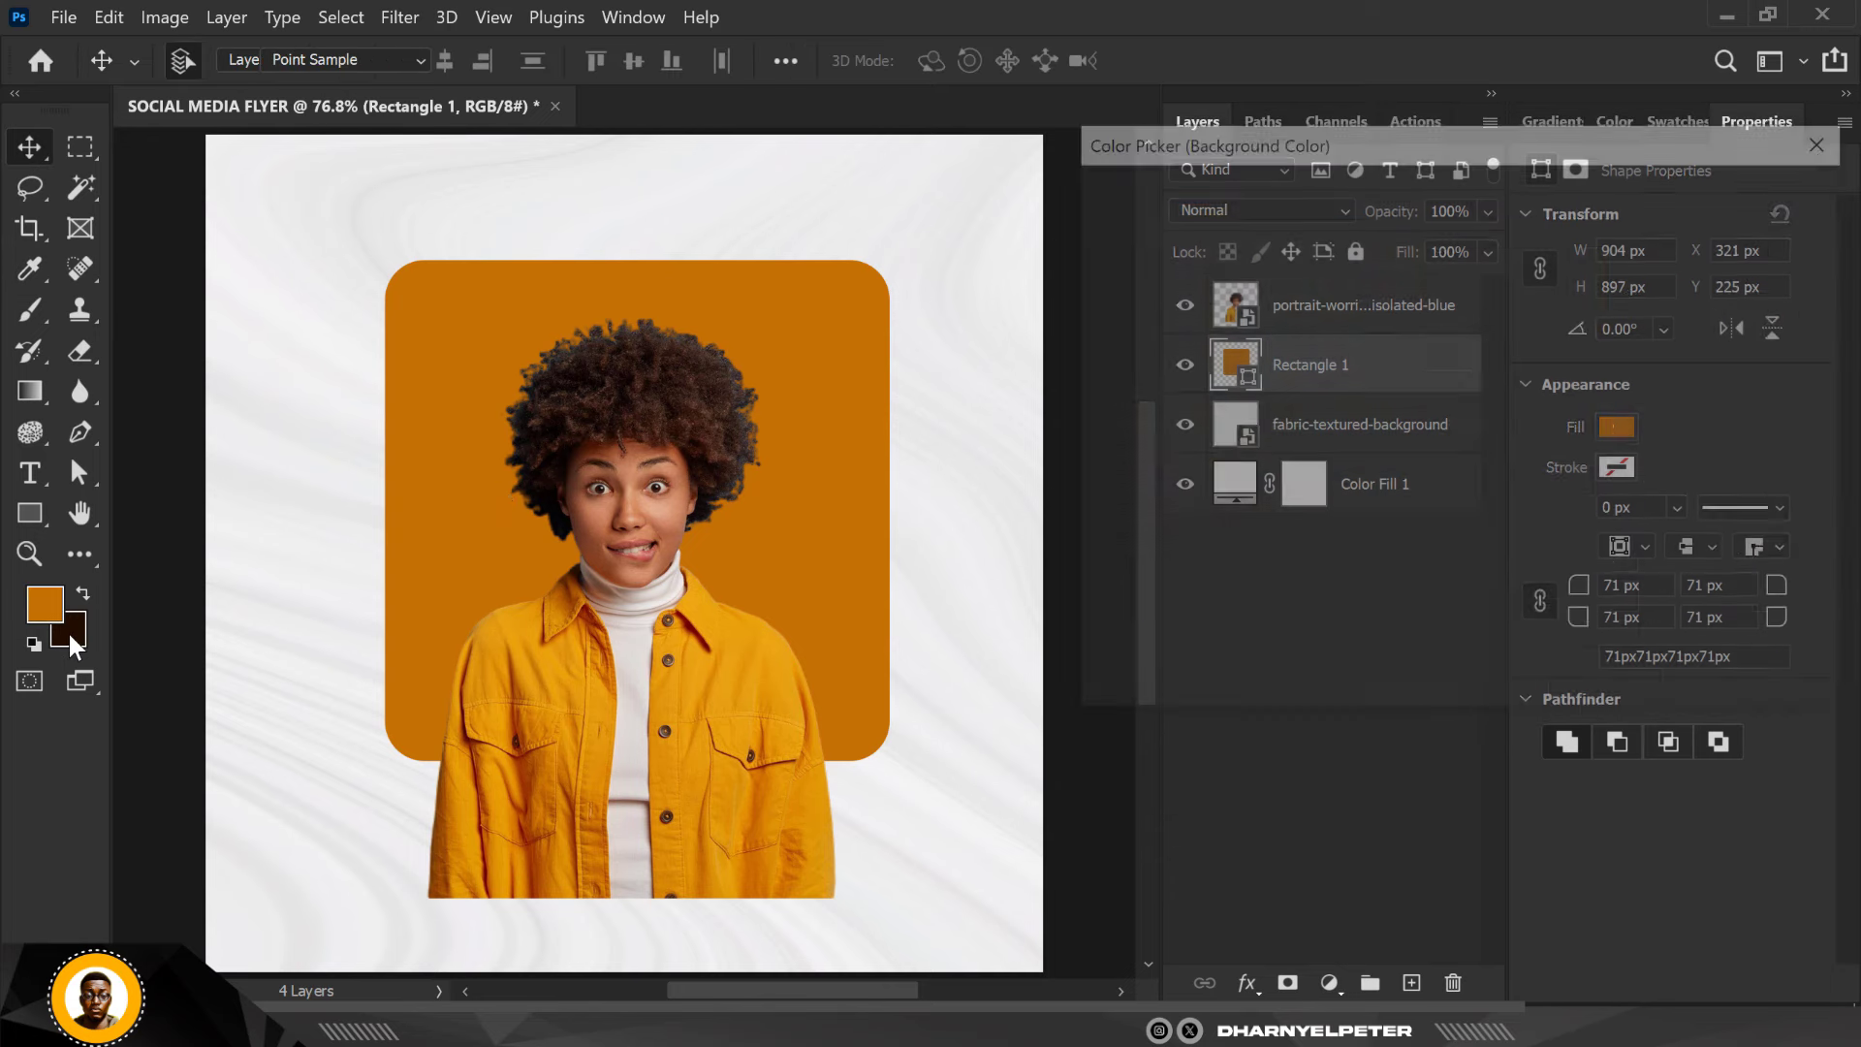
left_click(564, 673)
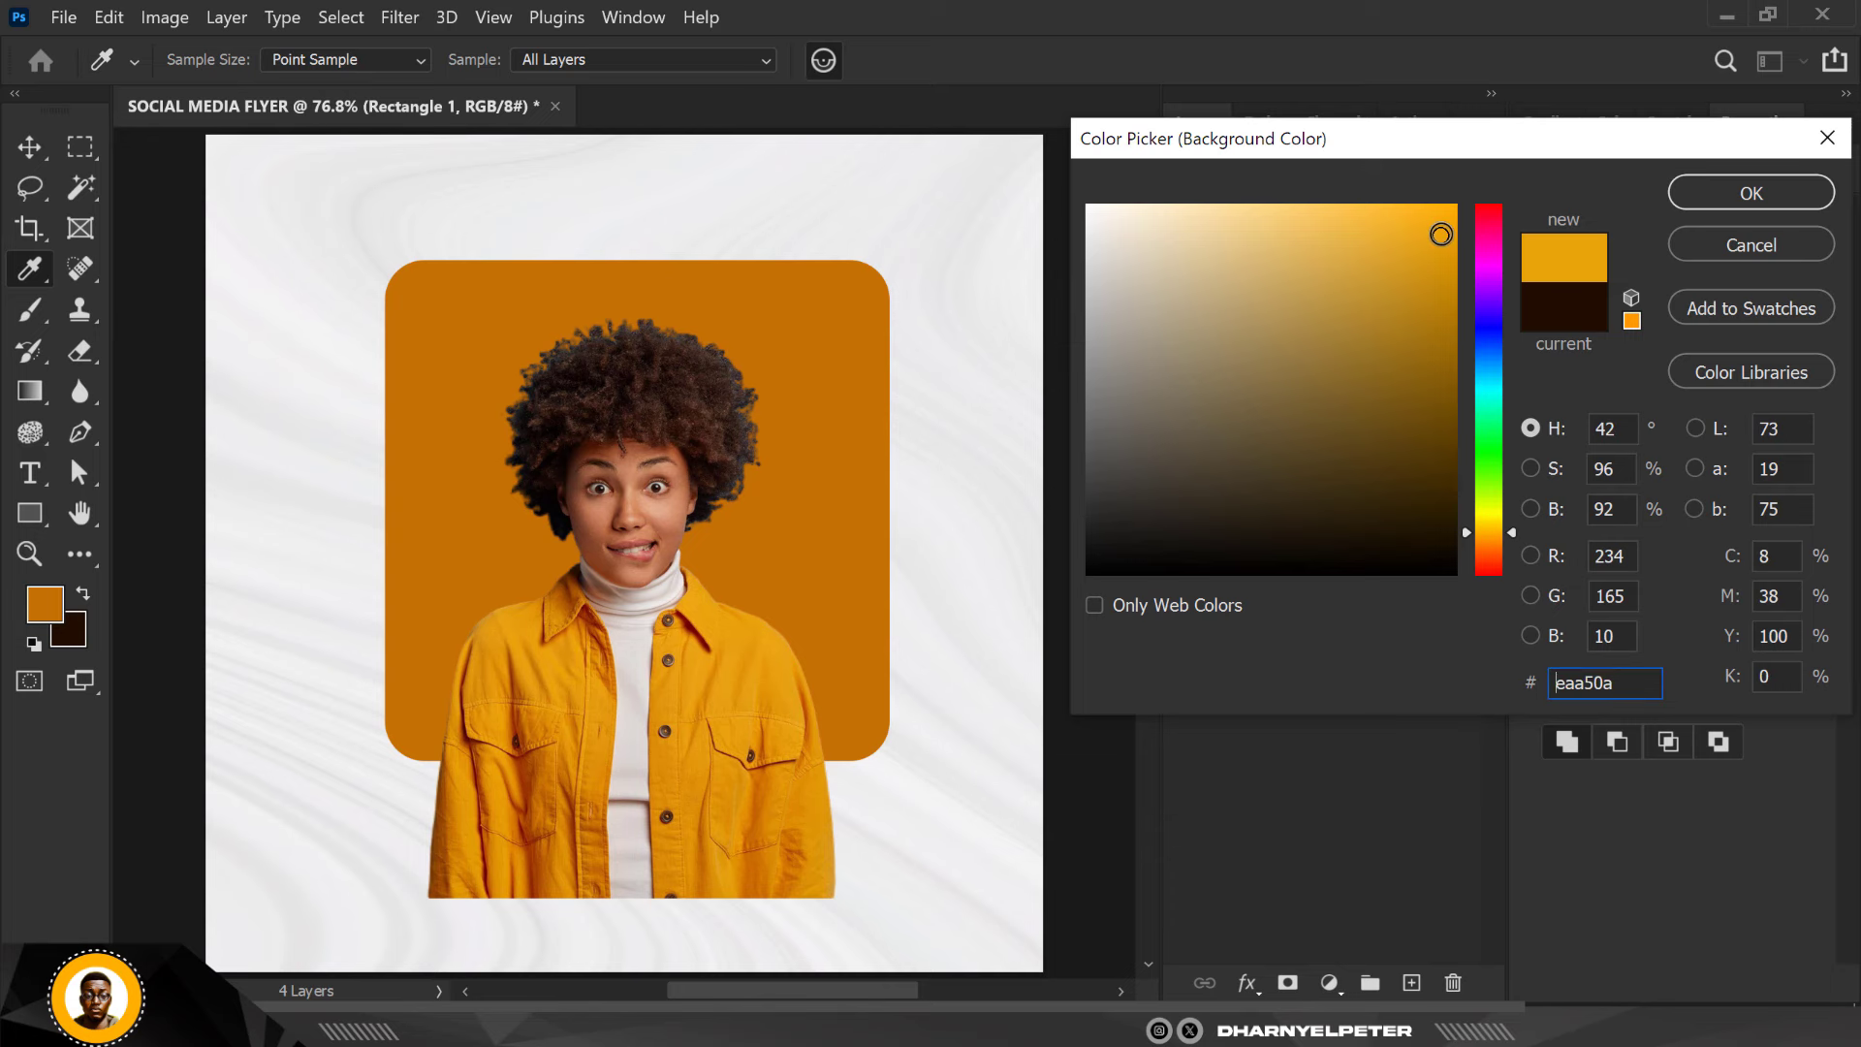
left_click(1421, 188)
left_click(1732, 193)
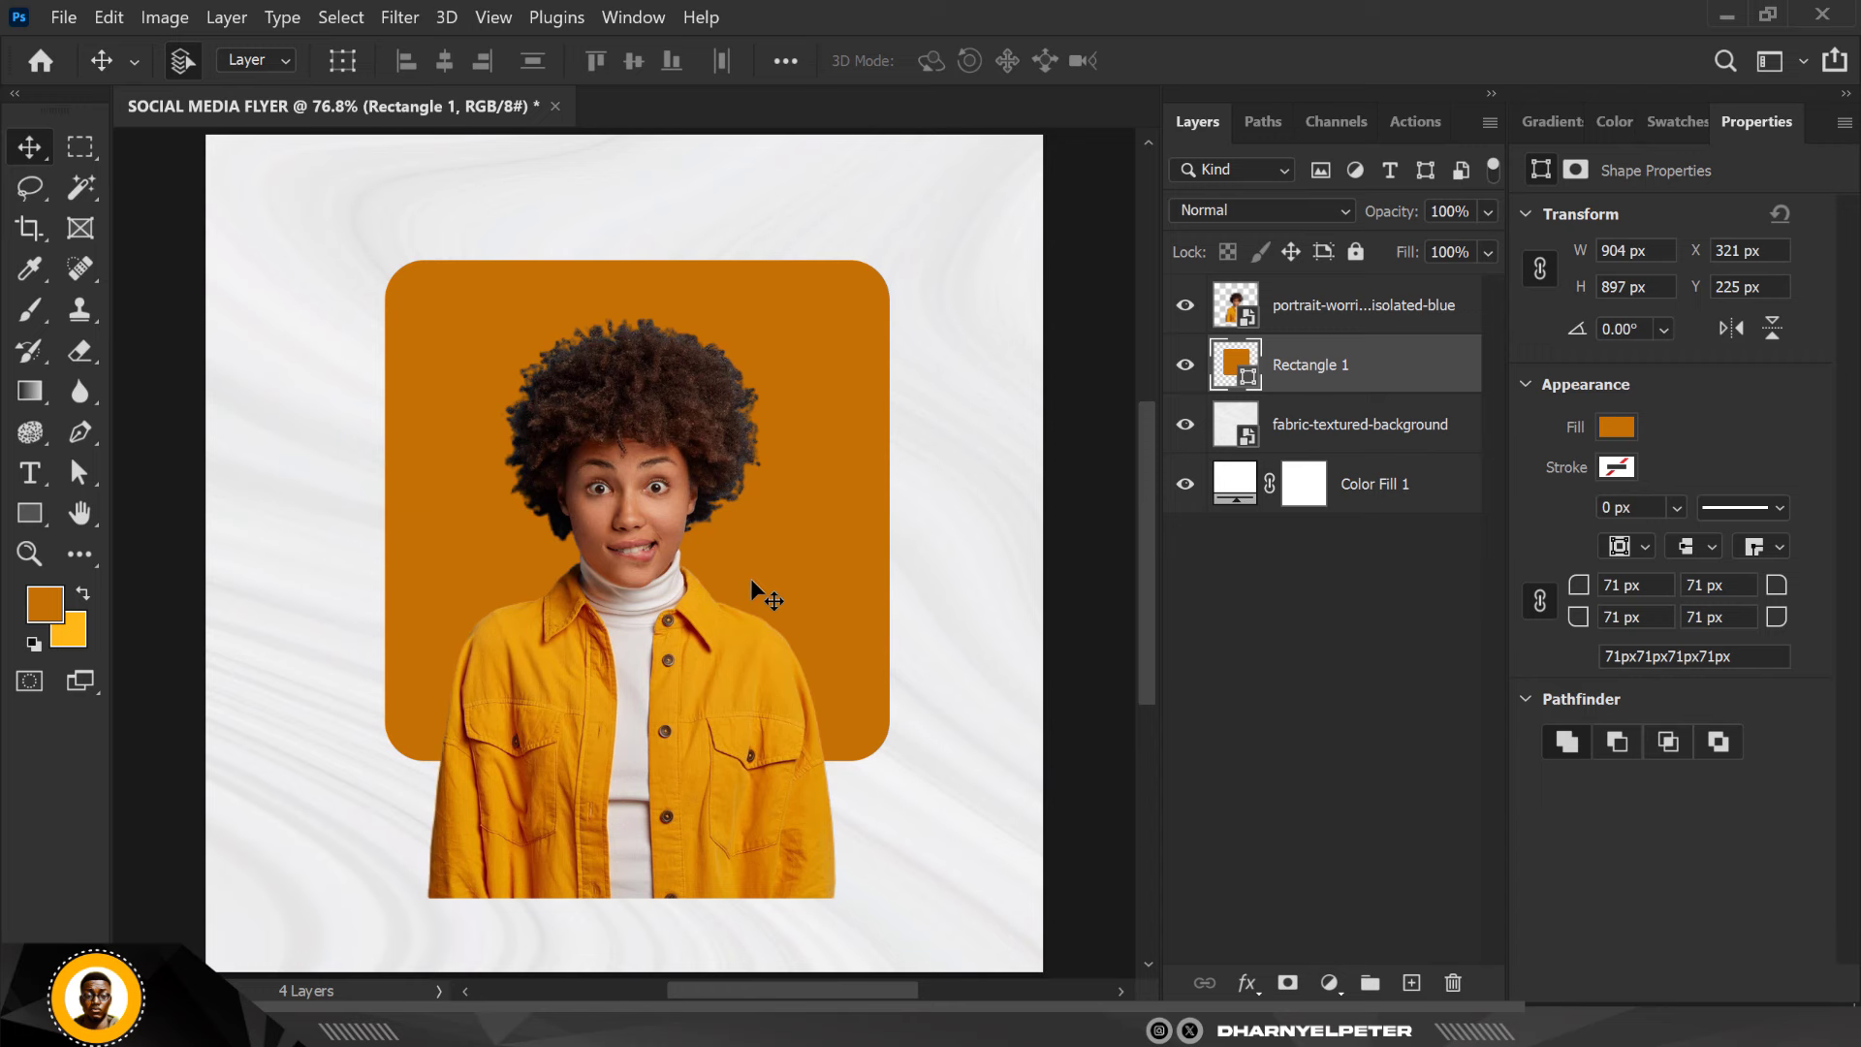
Add a linear foreground-to-background Gradient Fill layer at 90° above the rectangle and clip it to the rectangle
left_click(1330, 985)
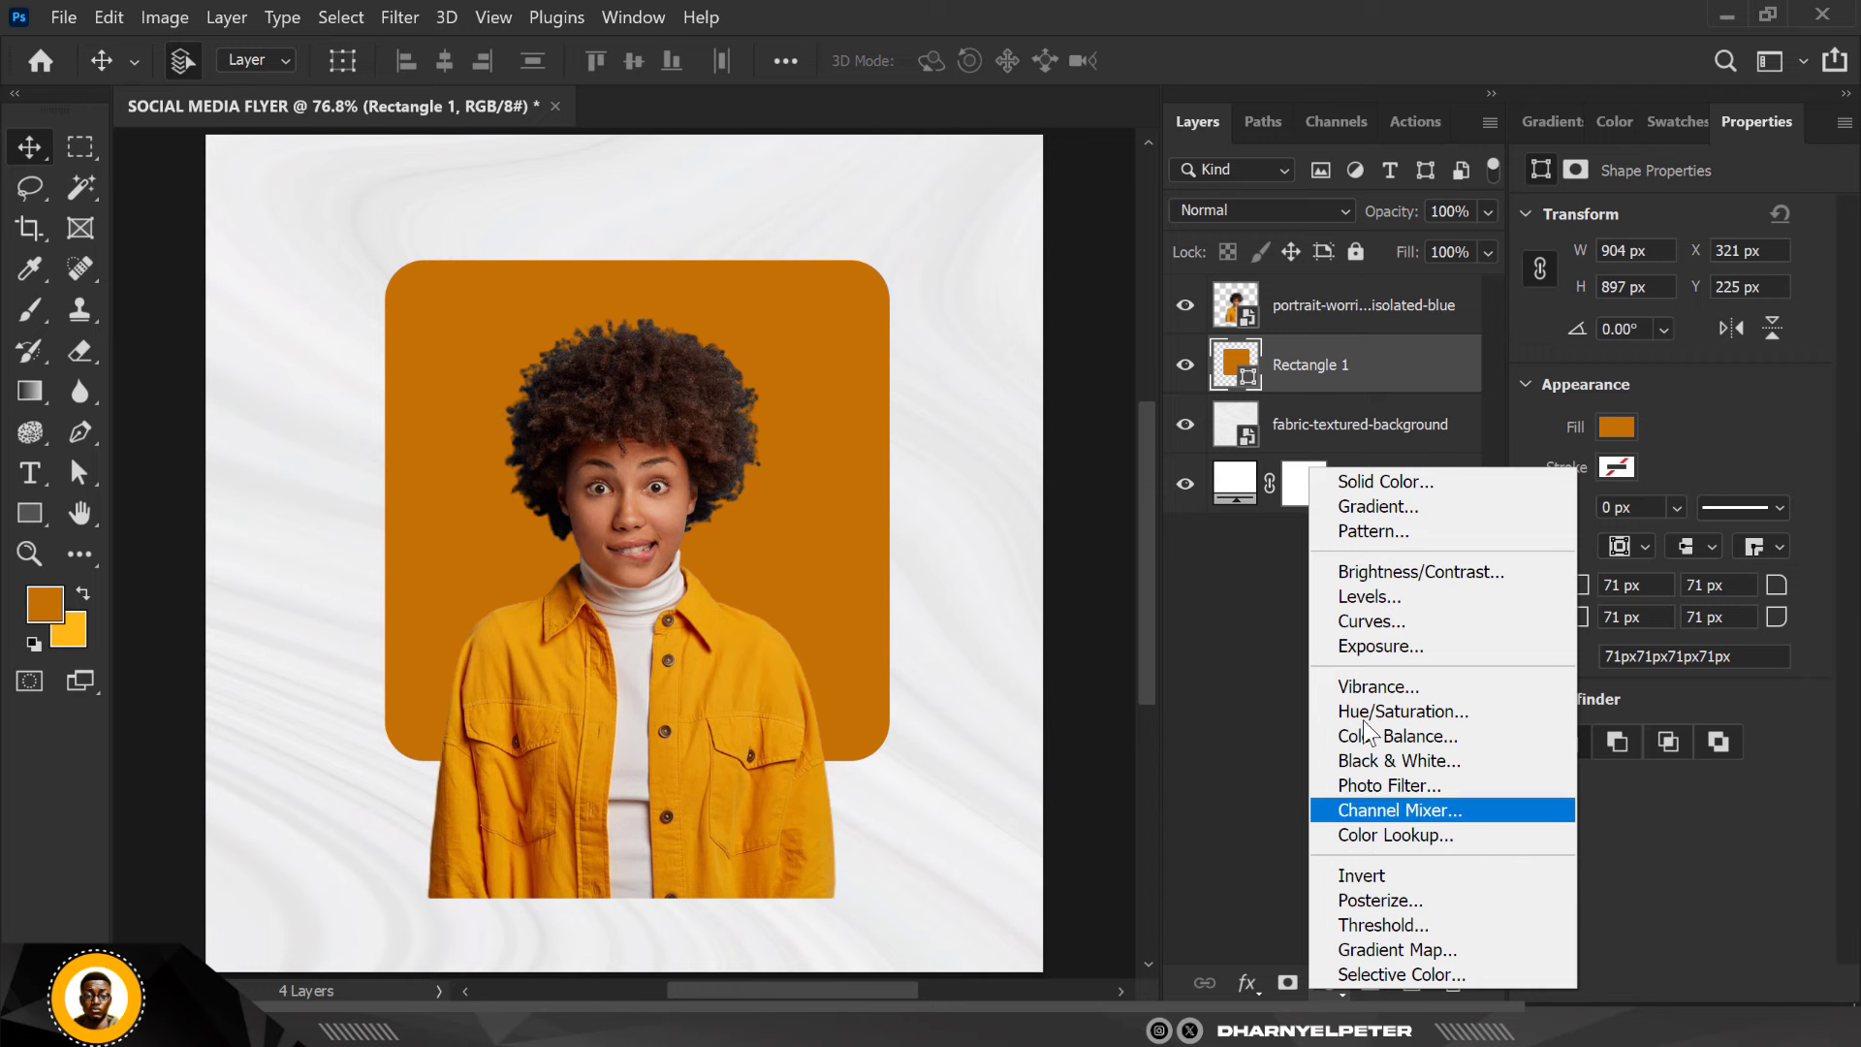
left_click(1367, 506)
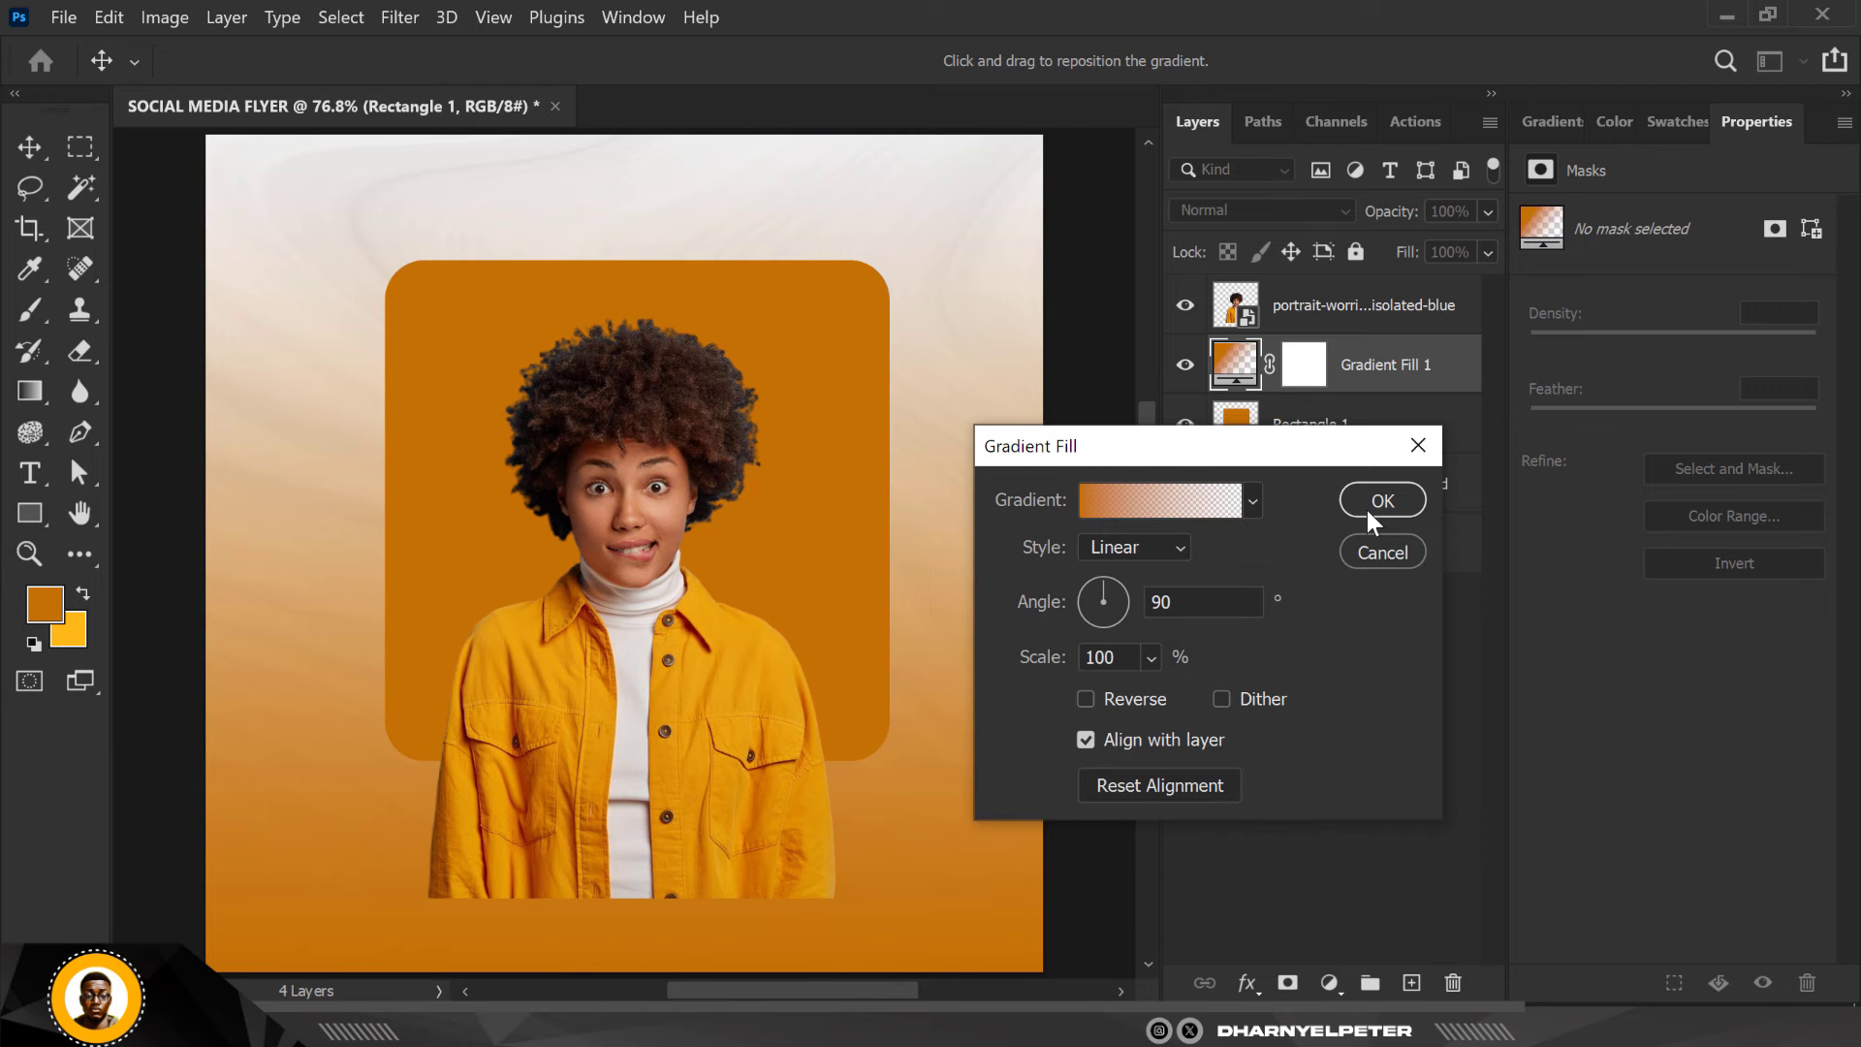
left_click(1252, 500)
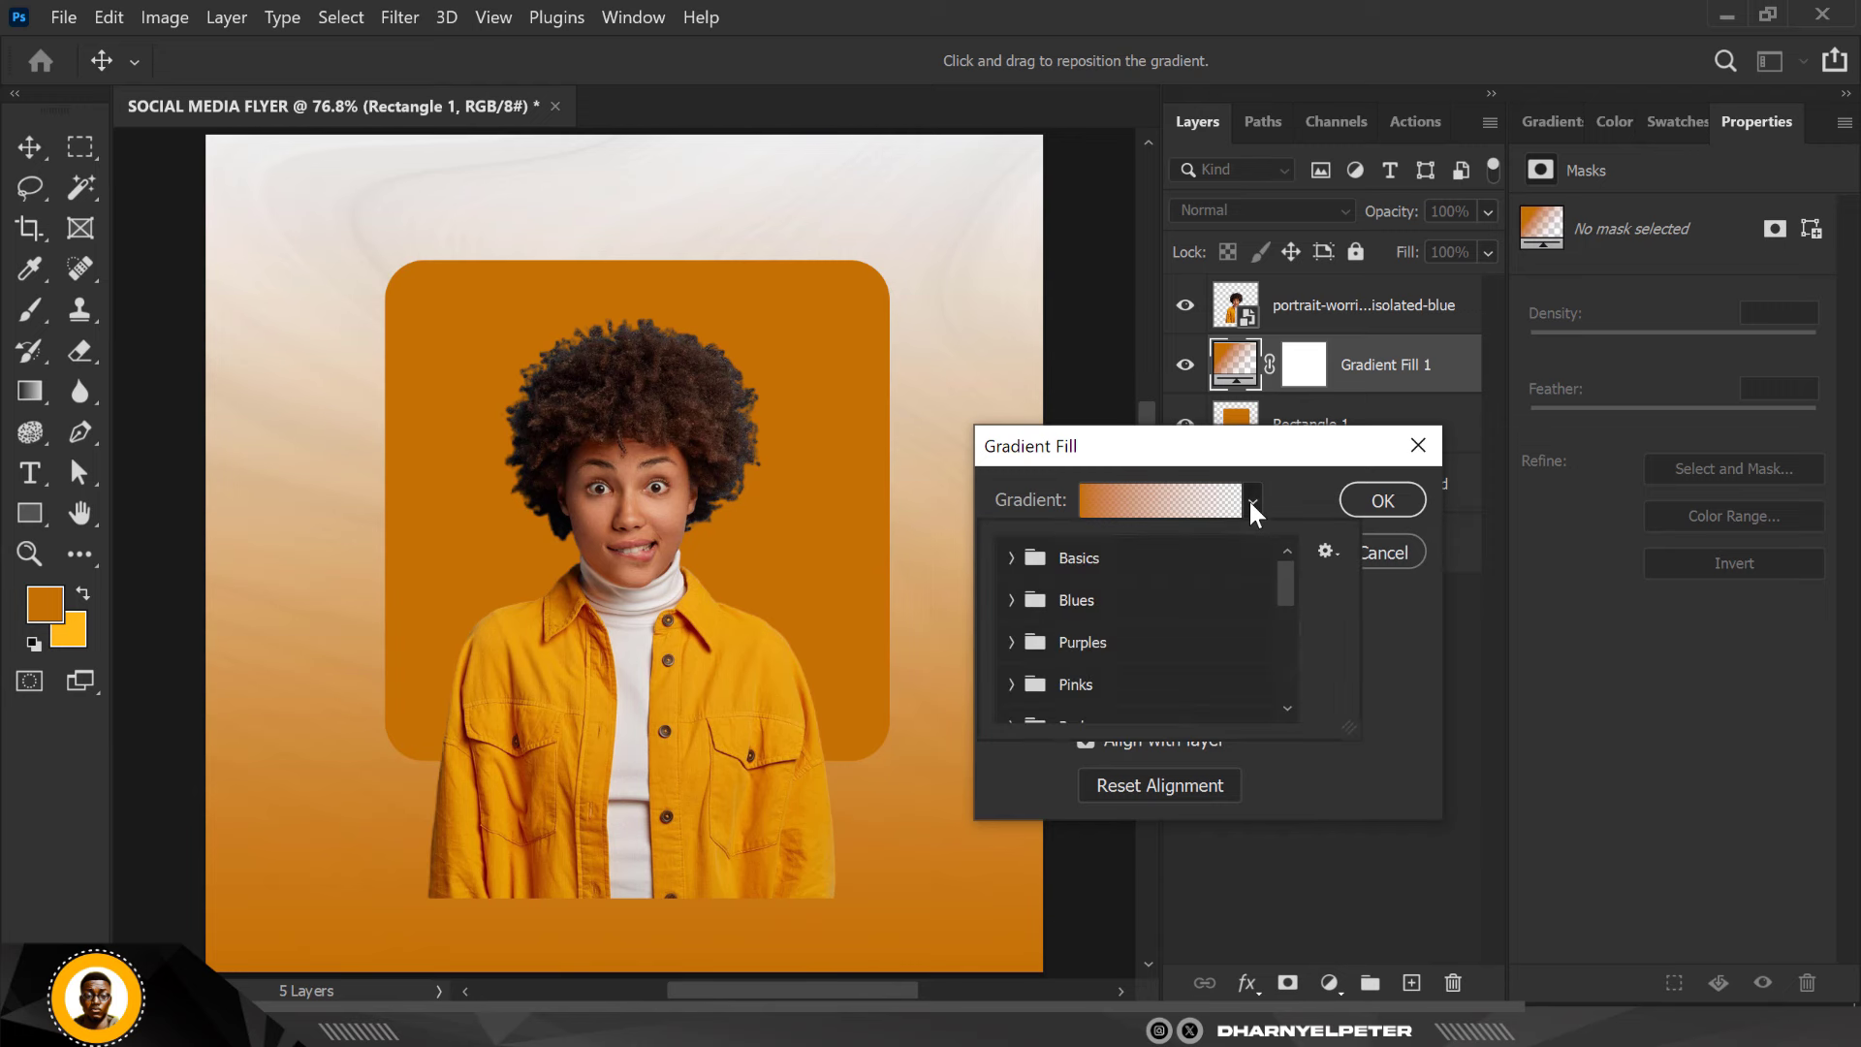
left_click(1049, 611)
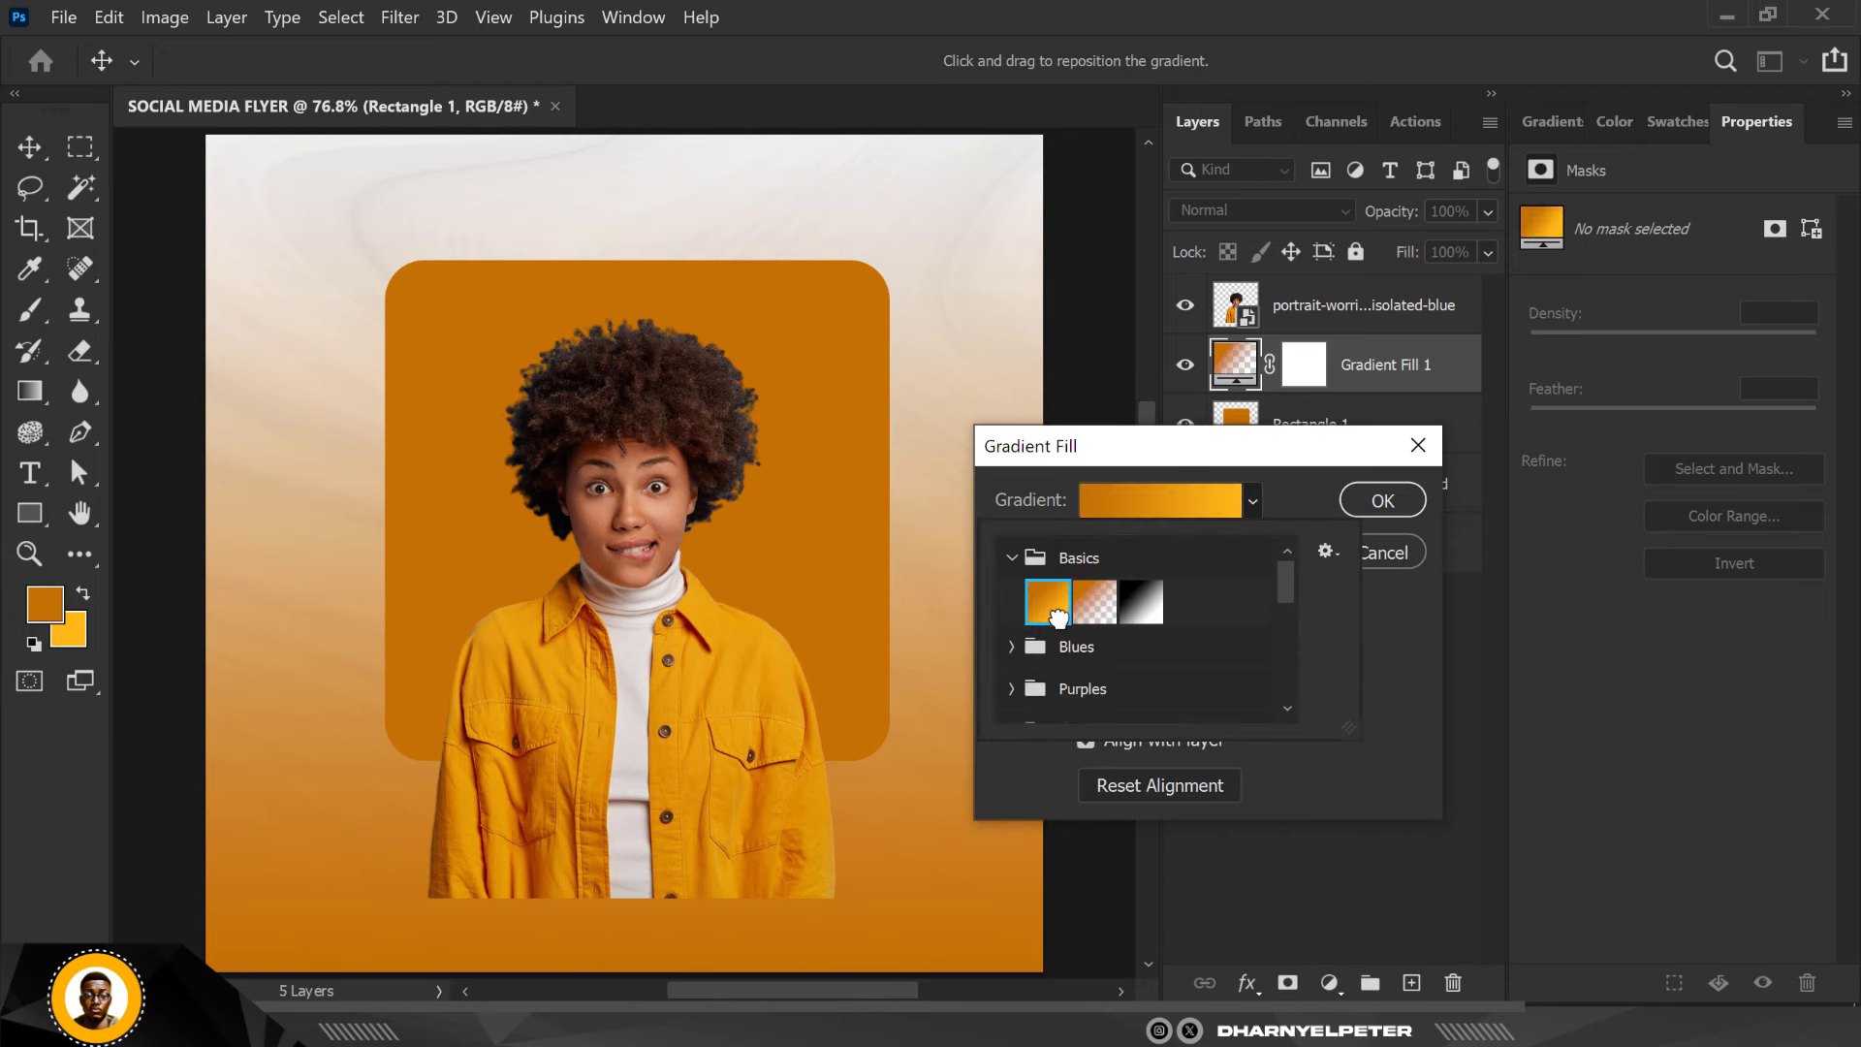
left_click(1310, 481)
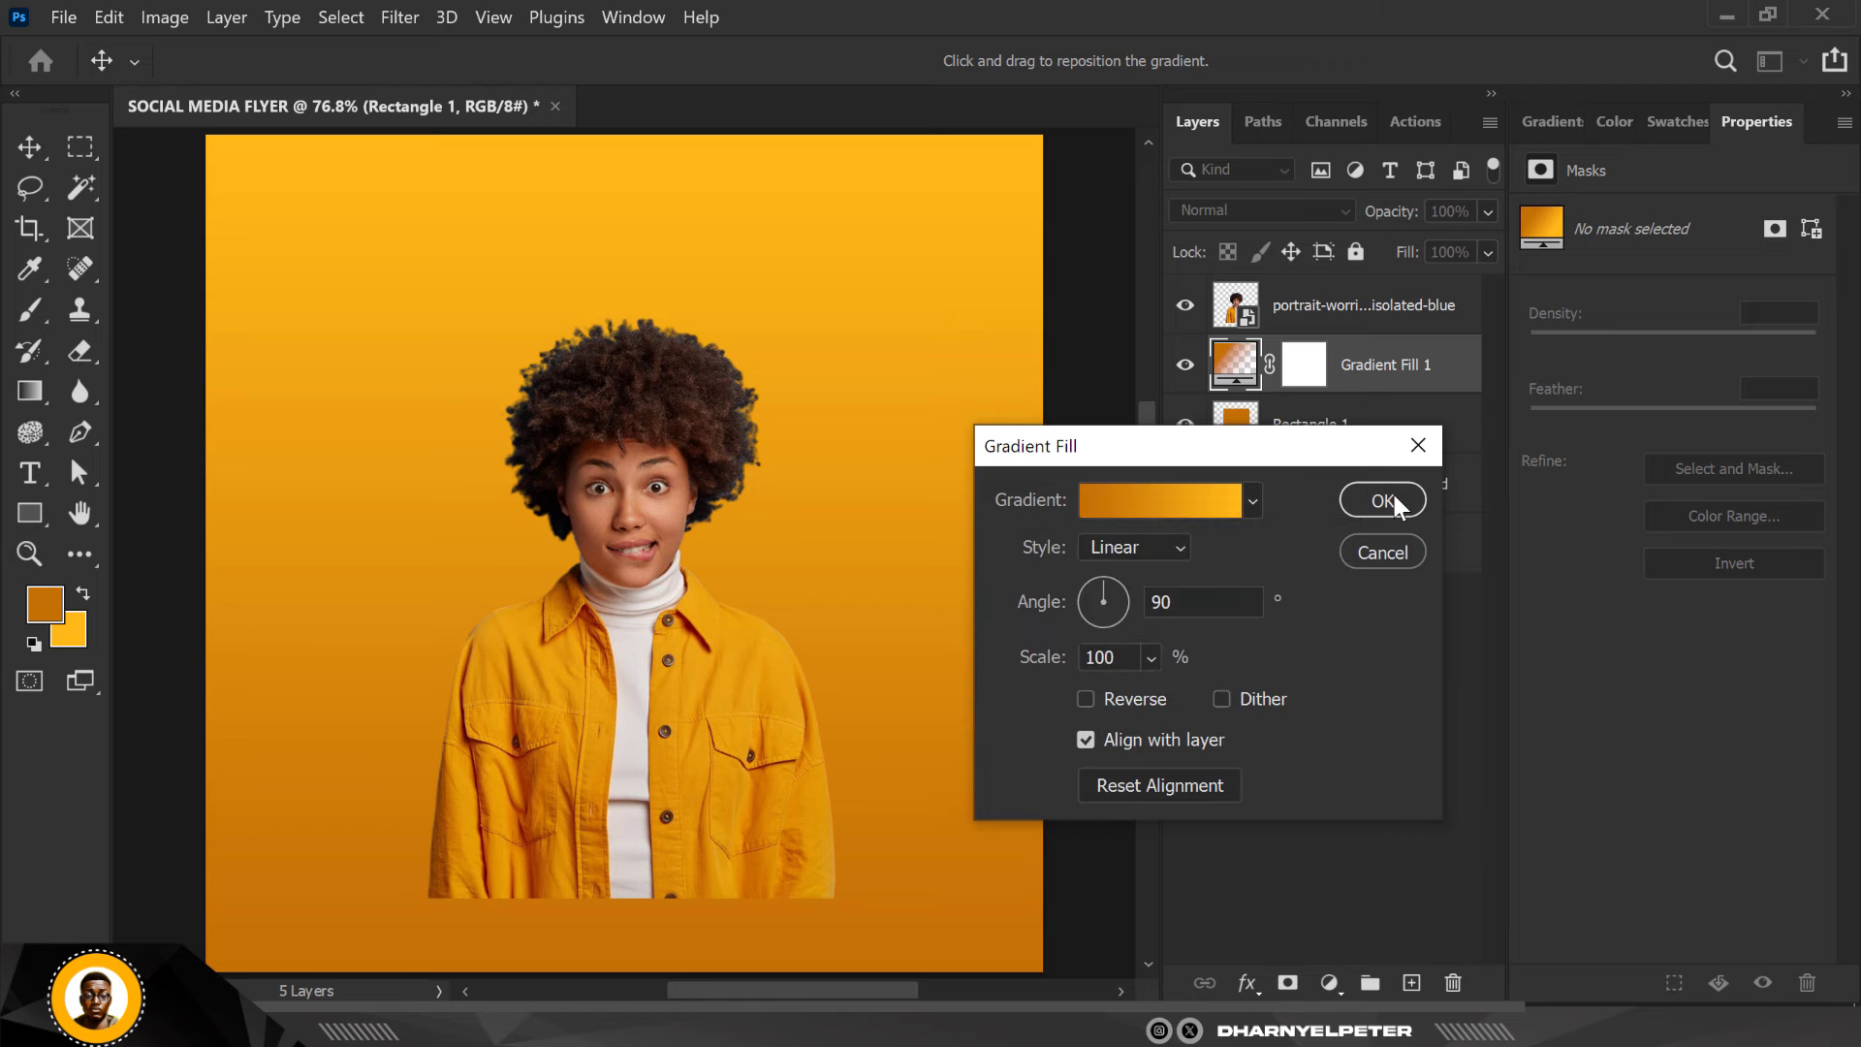
left_click(1392, 491)
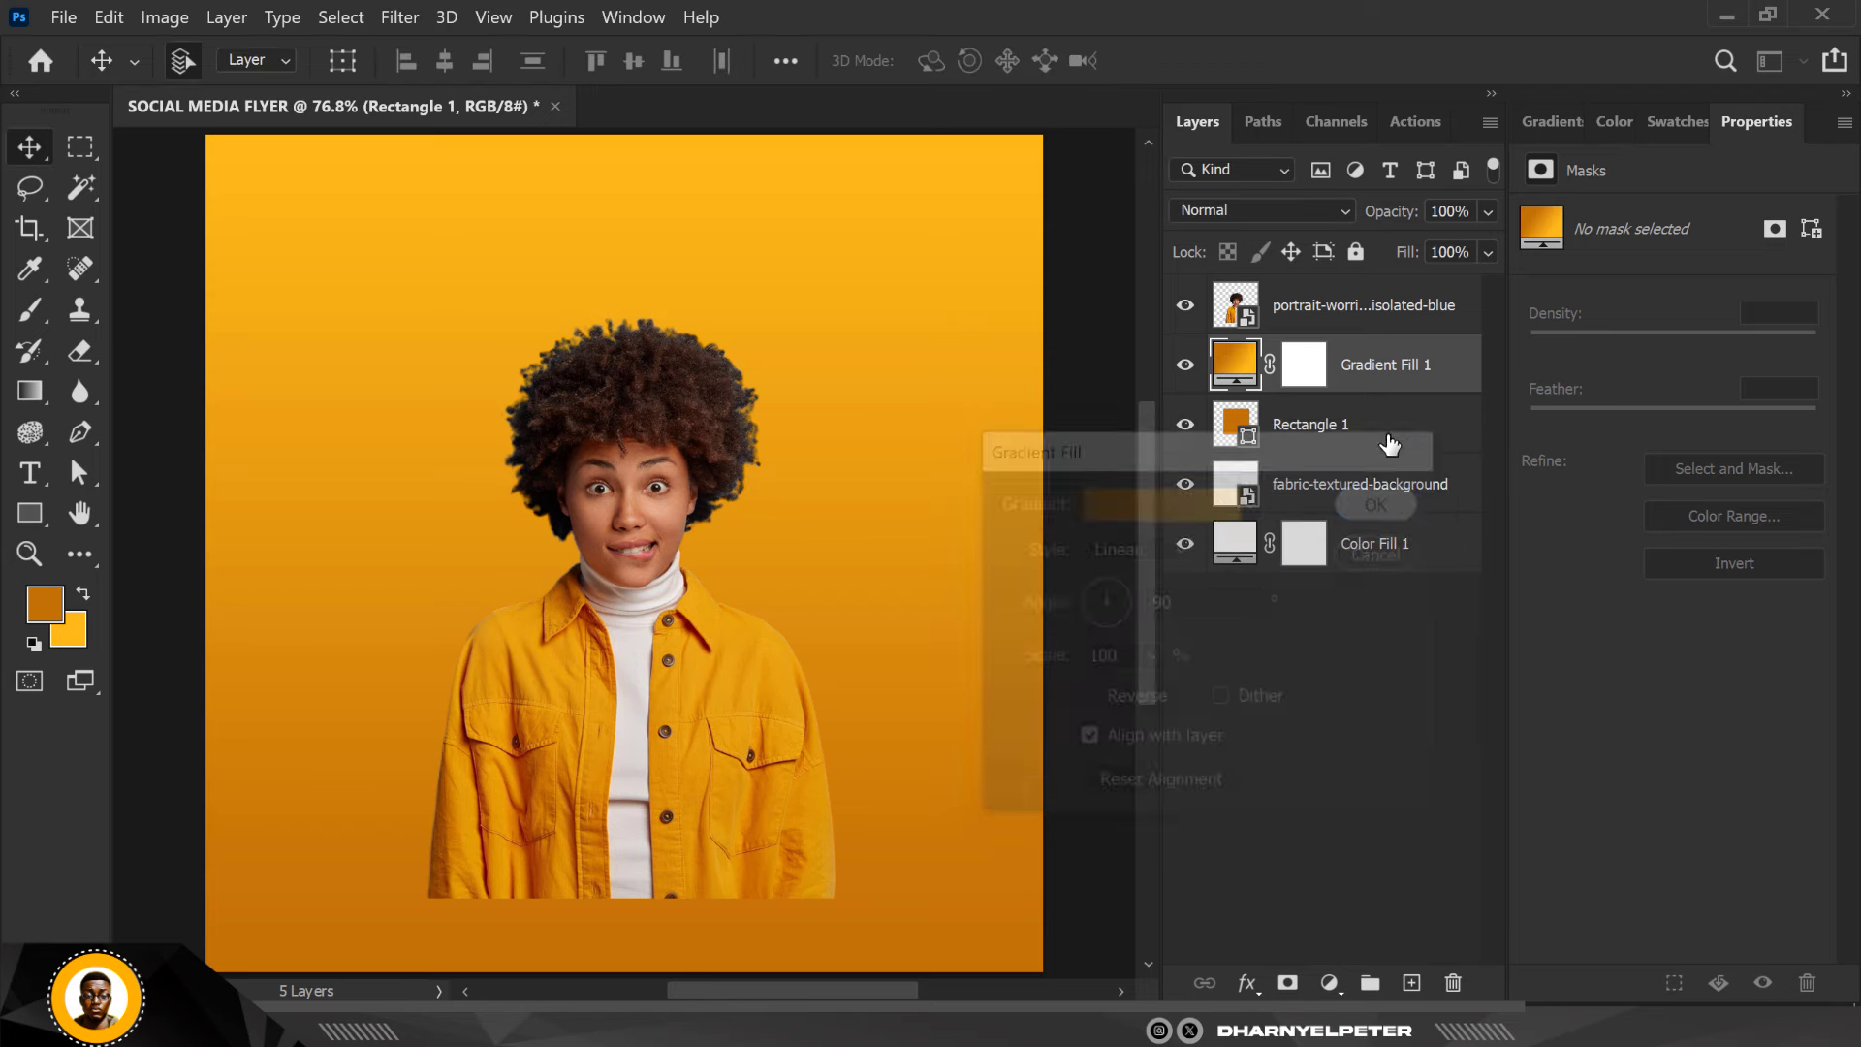
right_click(1443, 376)
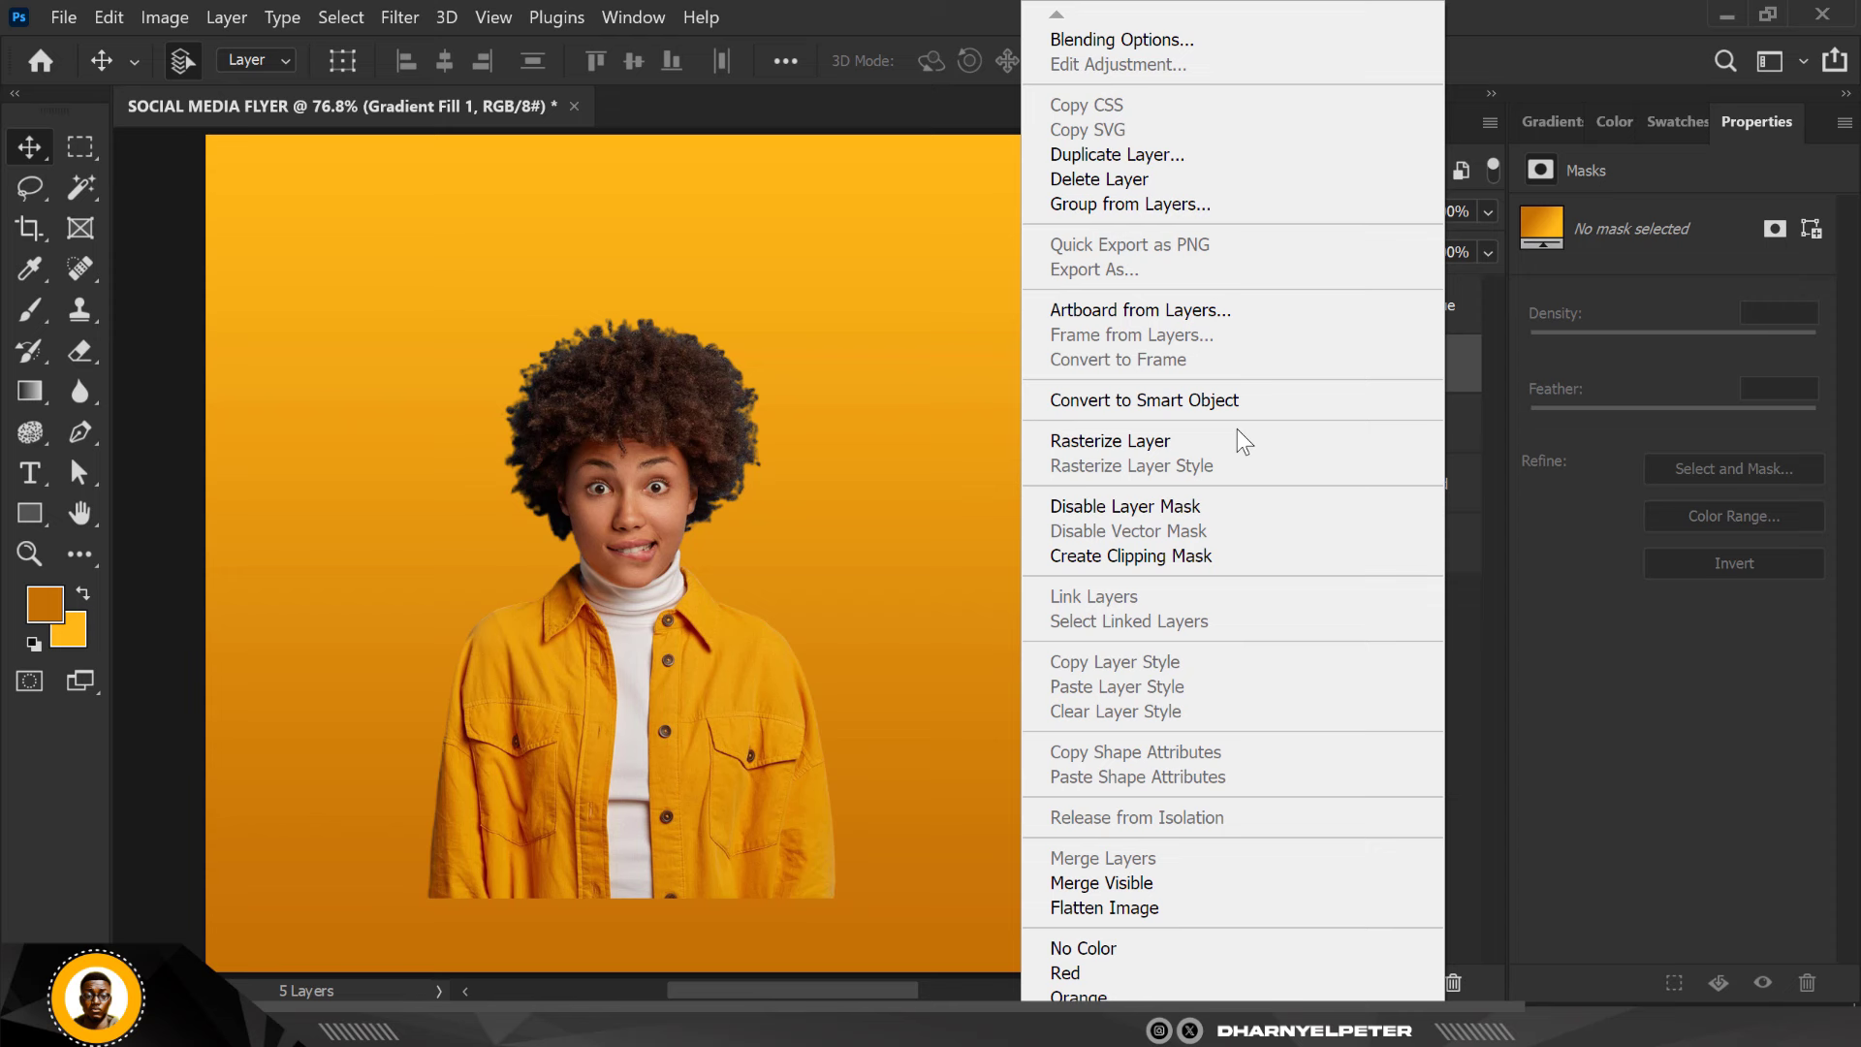
left_click(1131, 553)
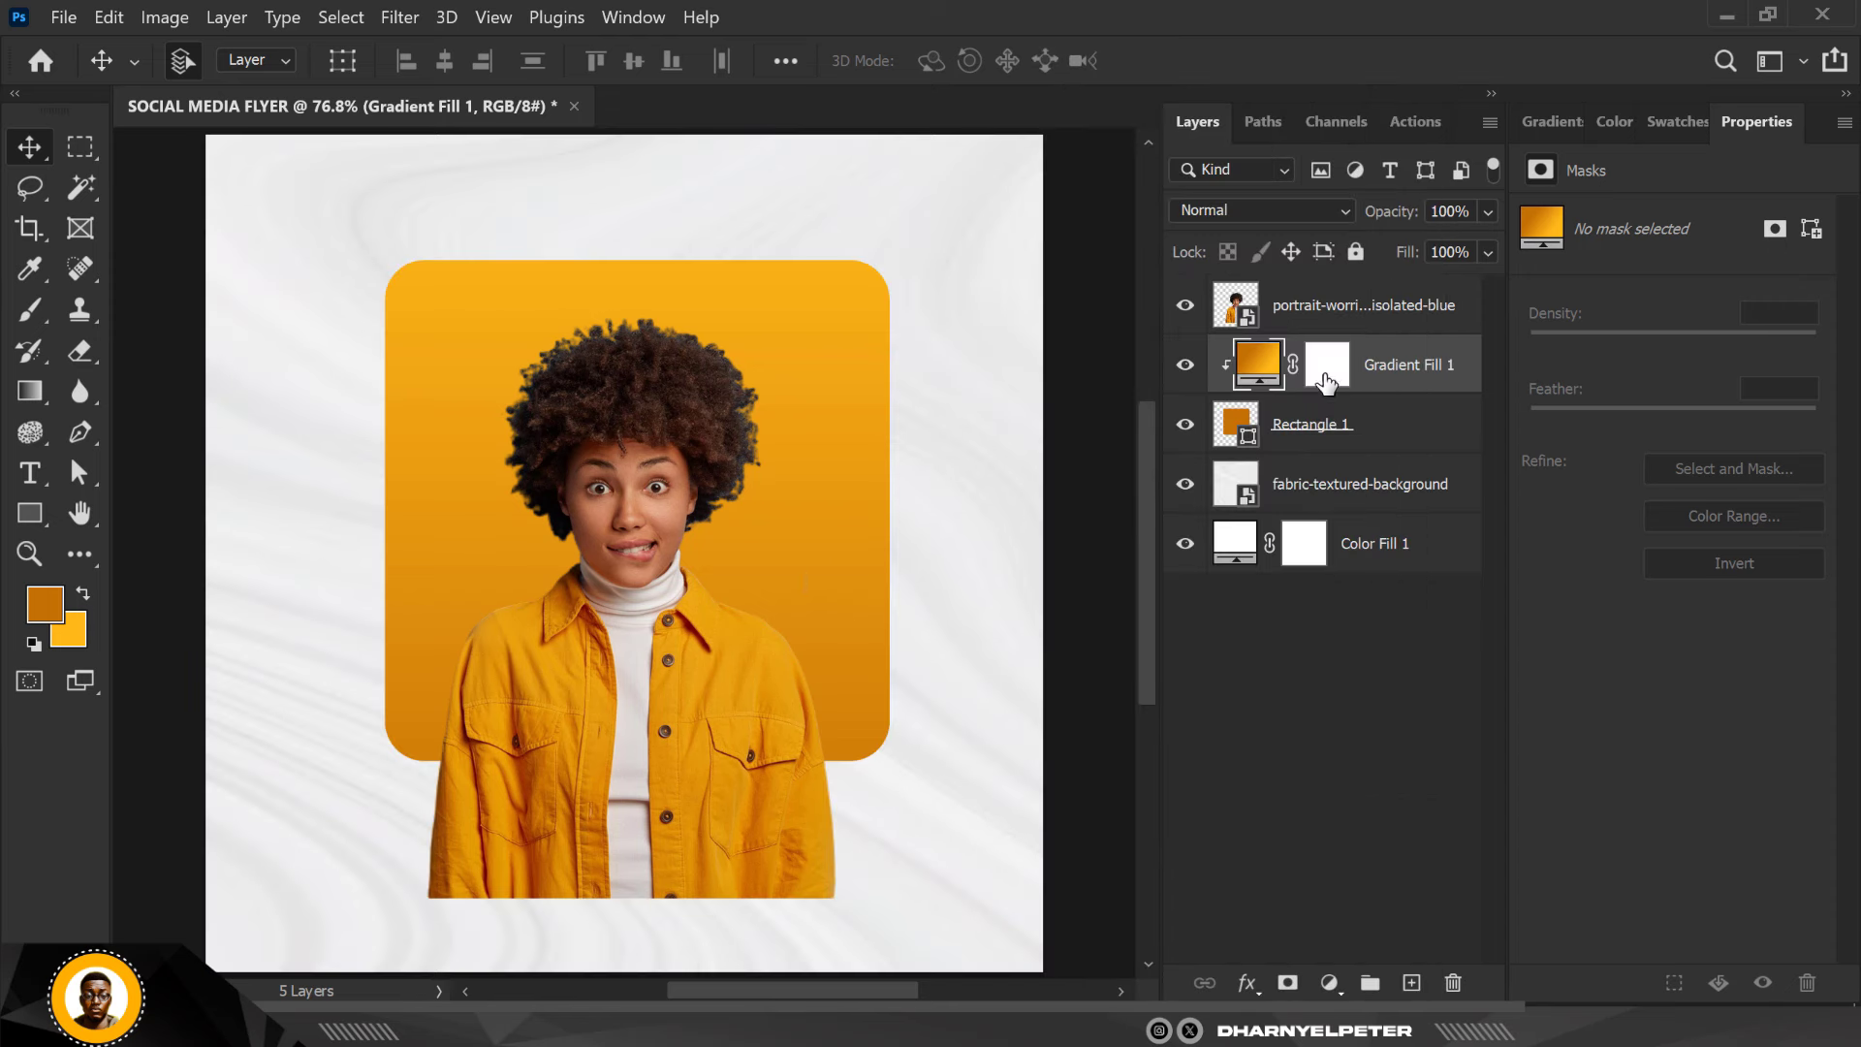
Change the clipped gradient fill's style to Radial and reverse it
double_click(1260, 370)
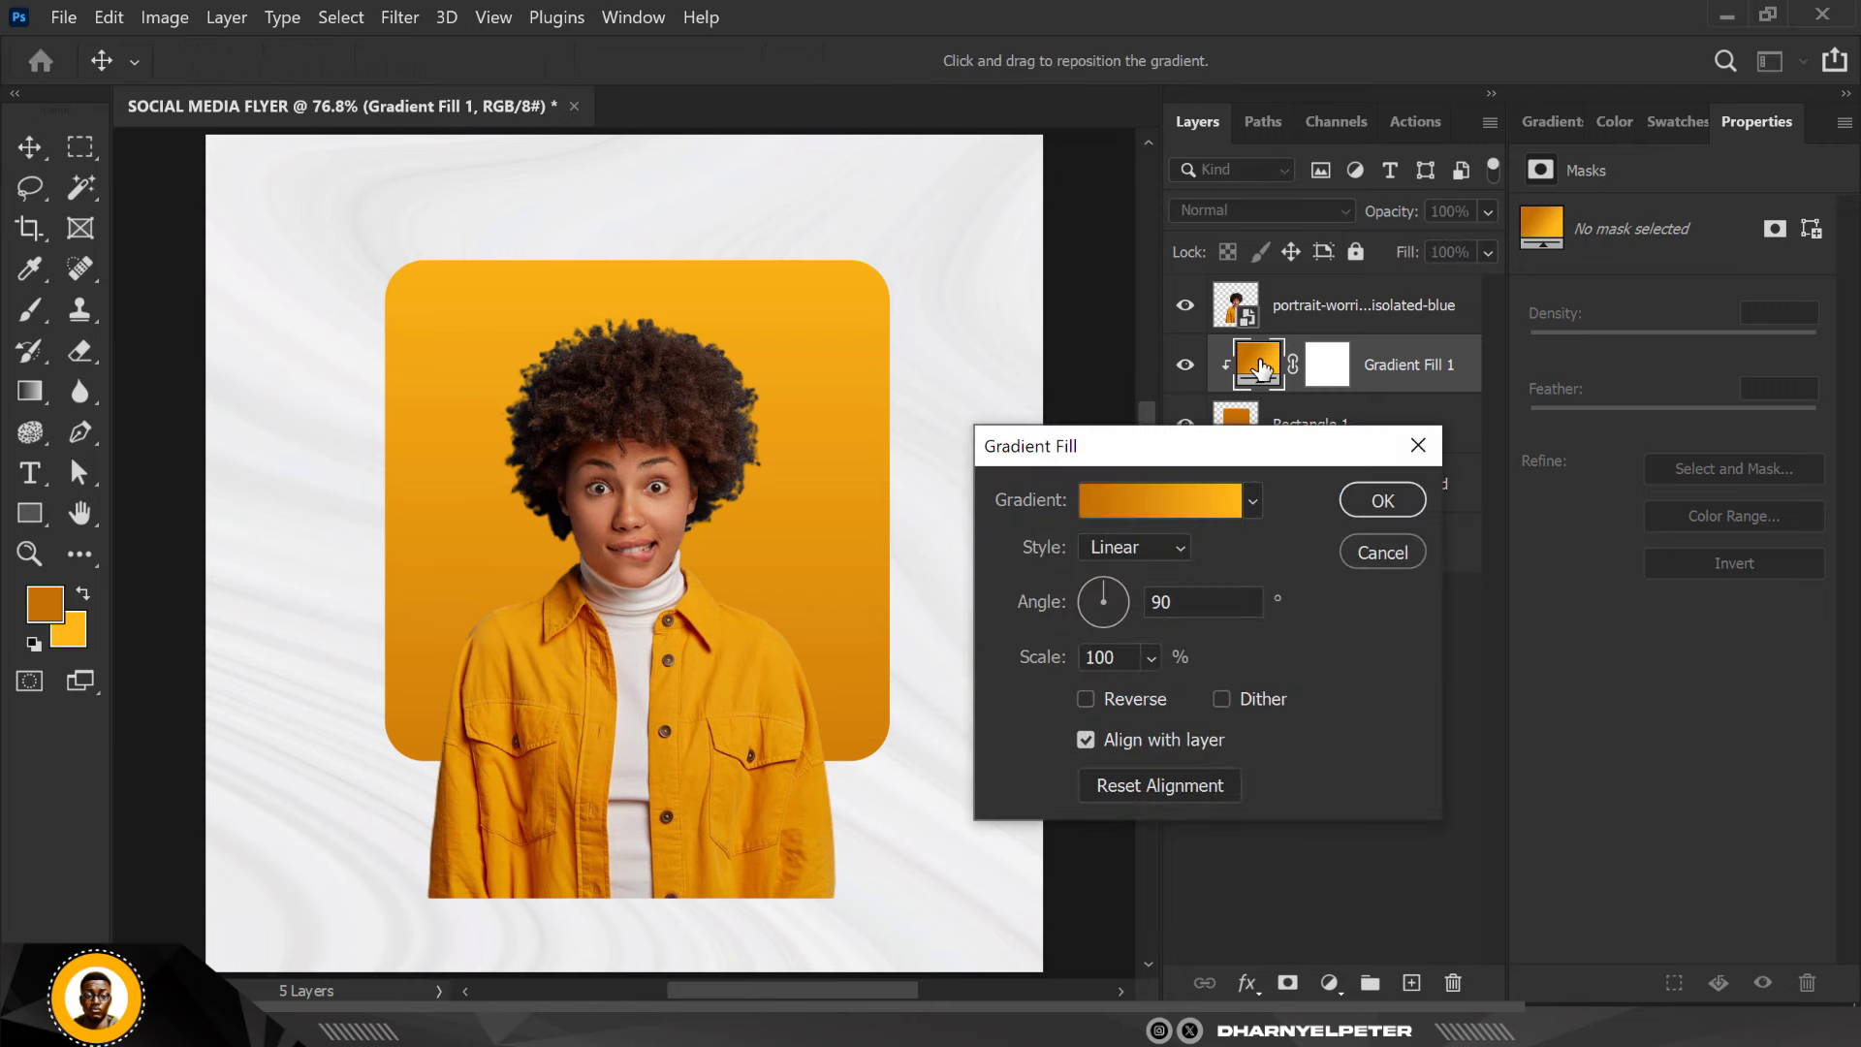
left_click(1168, 548)
left_click(1120, 597)
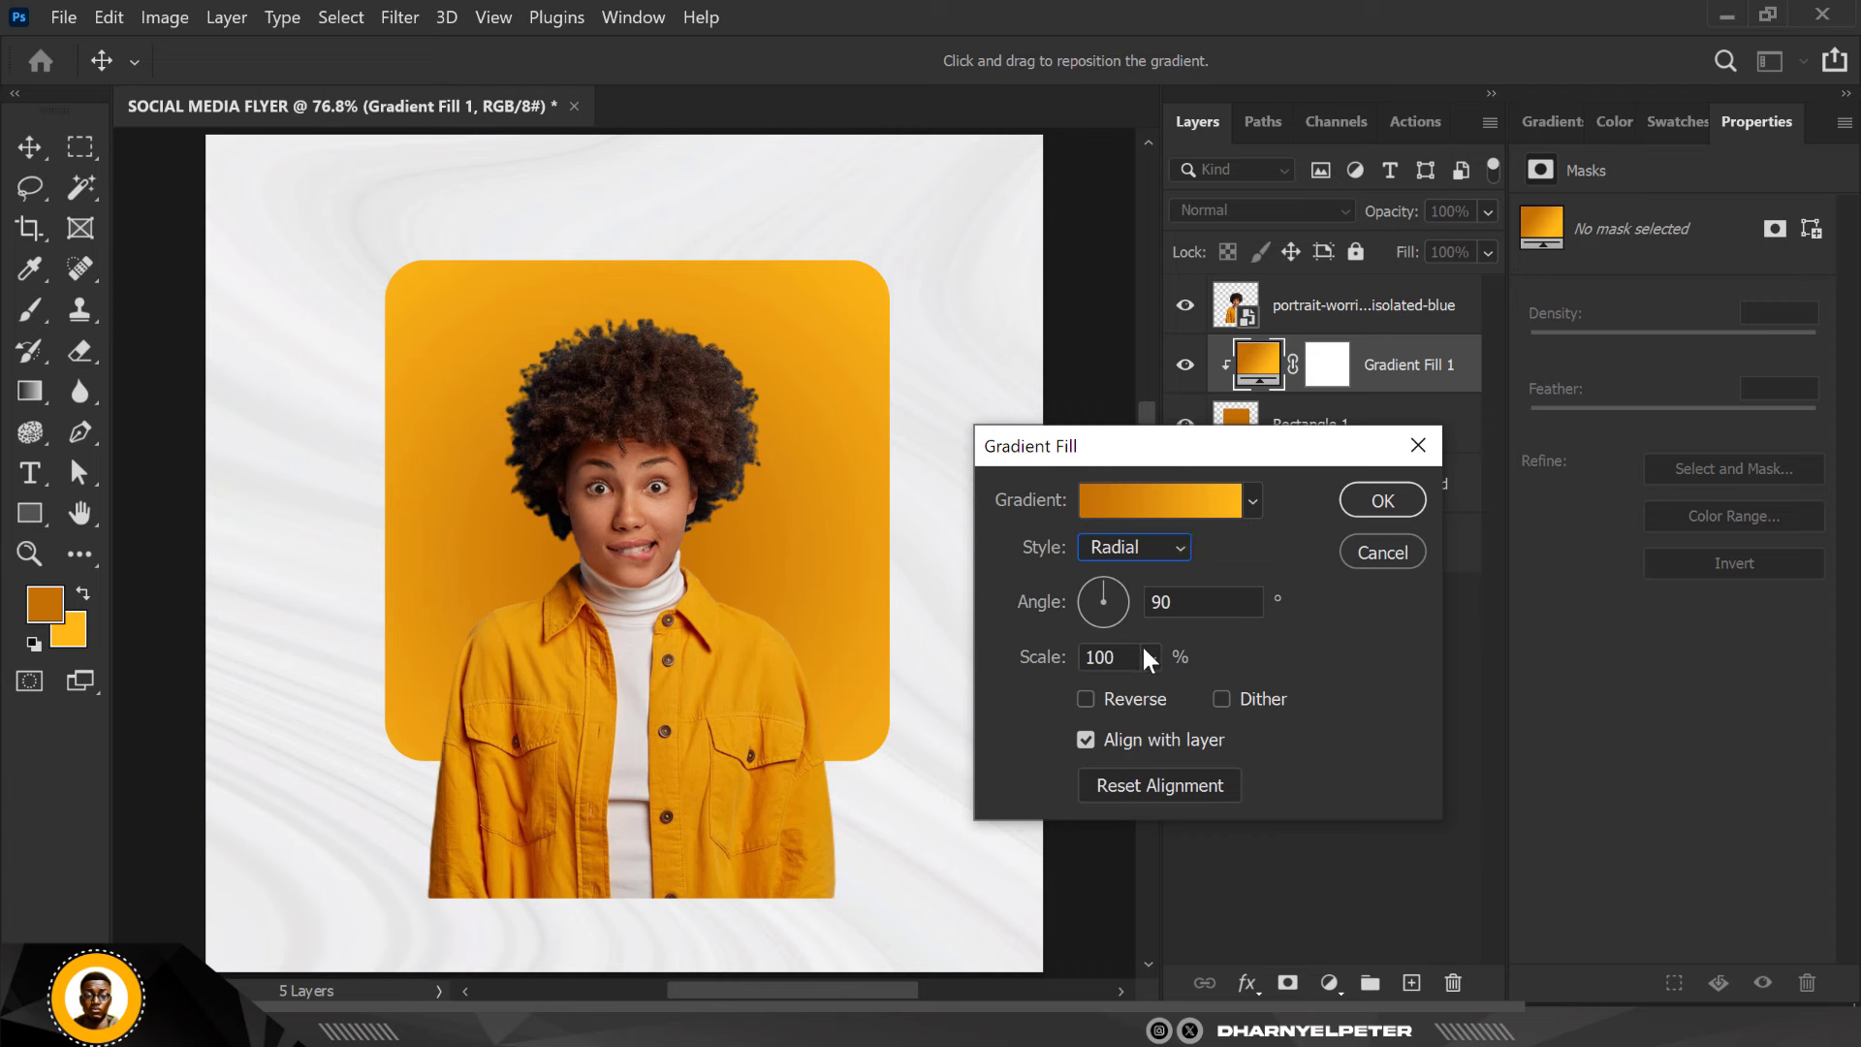
left_click(1083, 698)
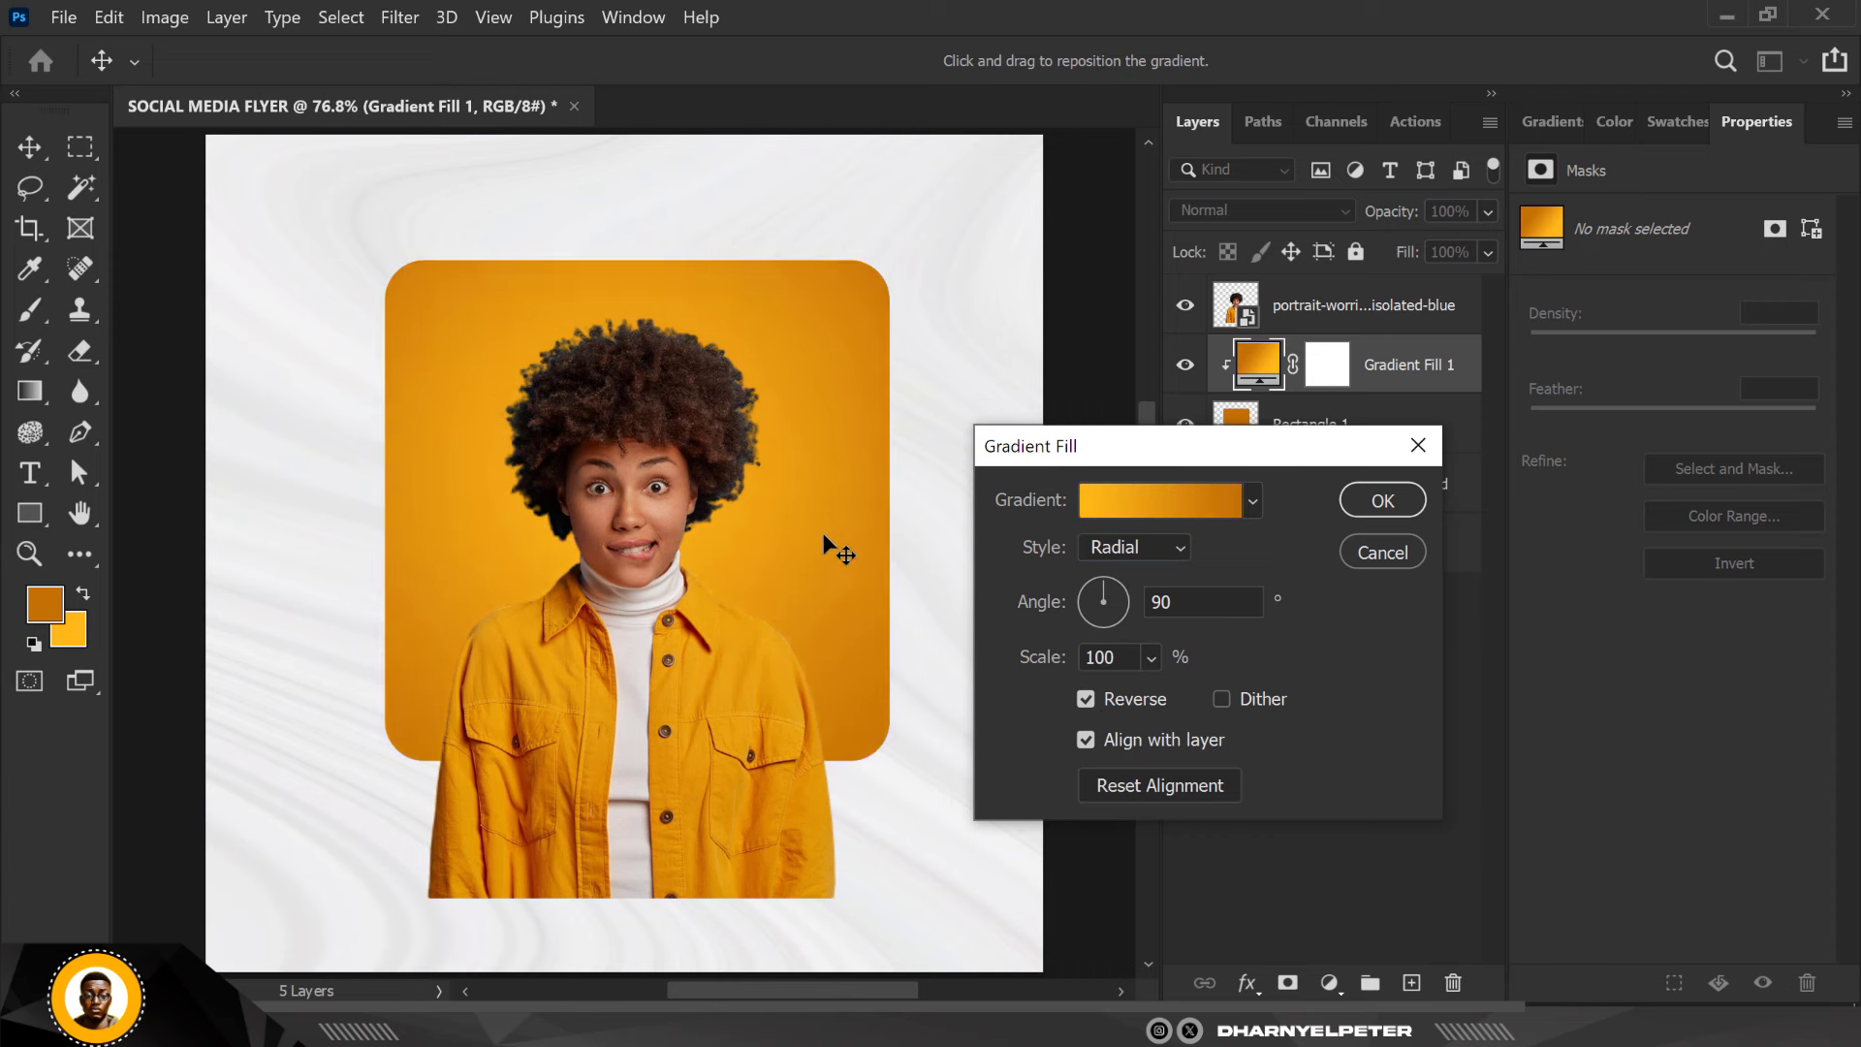
left_click(1253, 503)
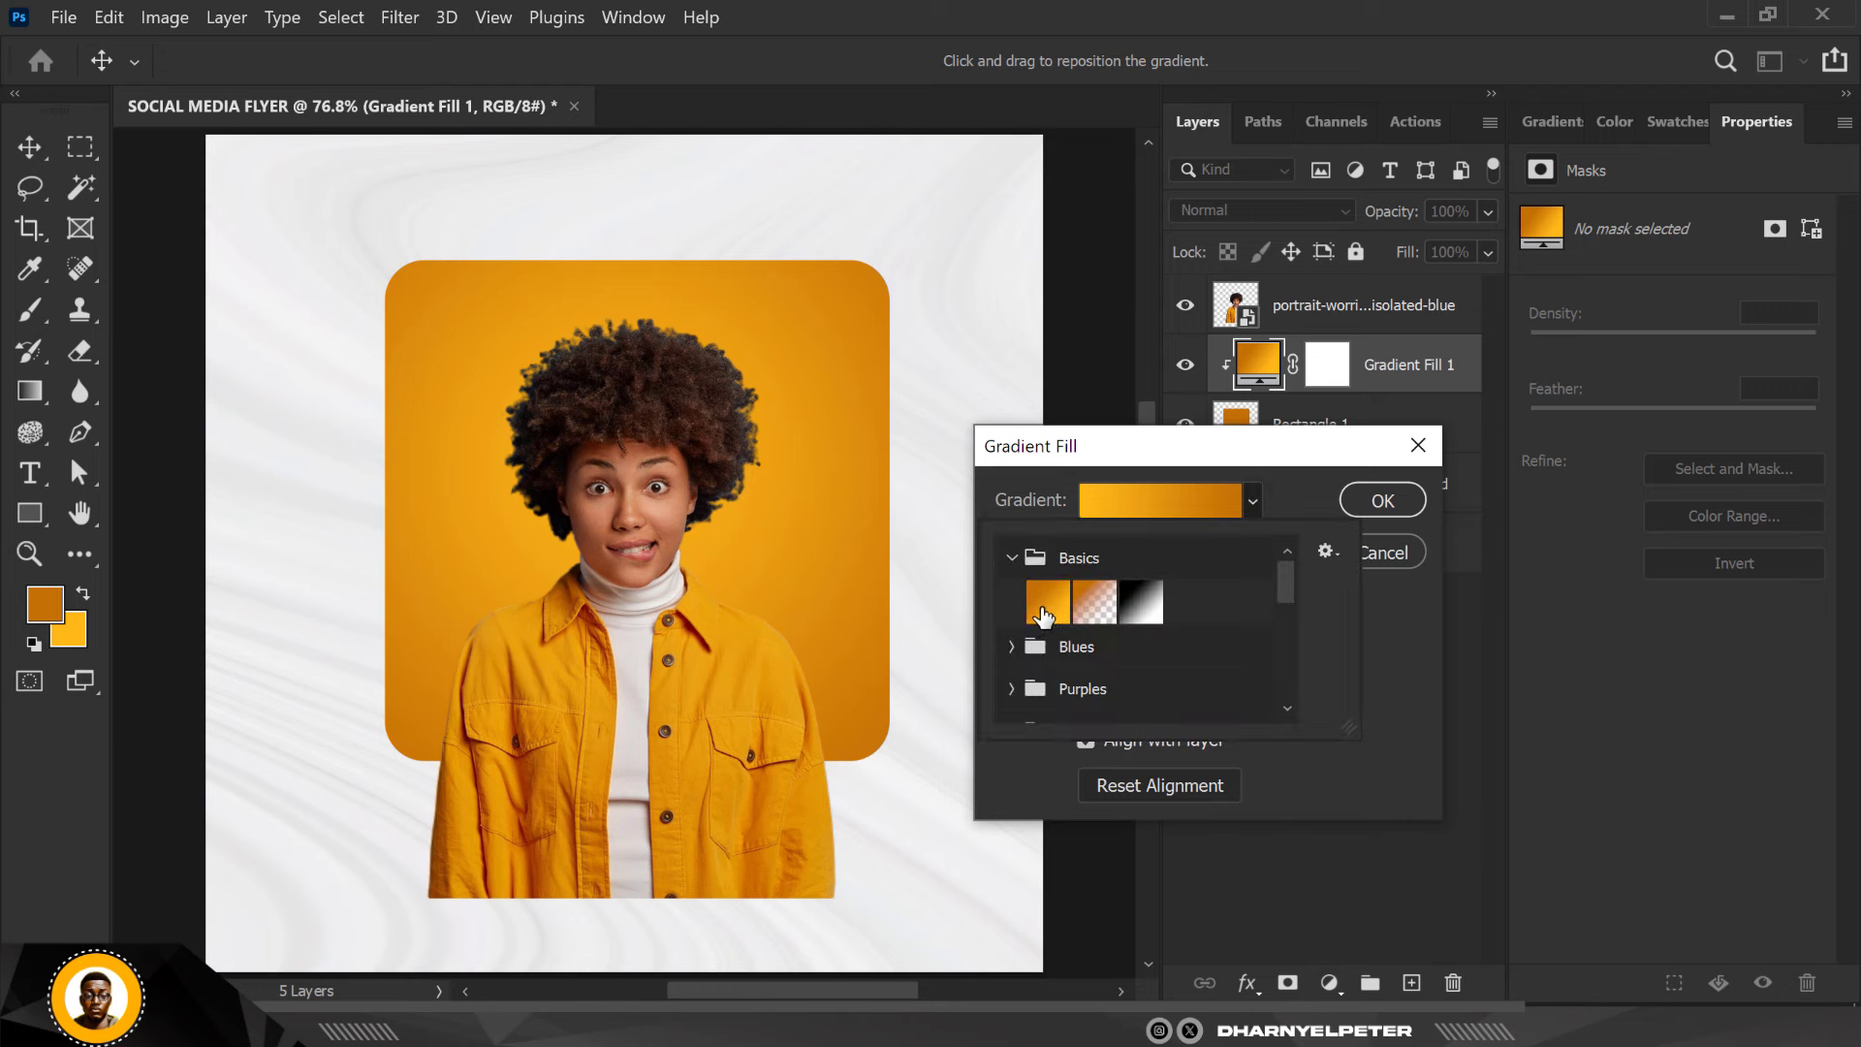
left_click(1304, 496)
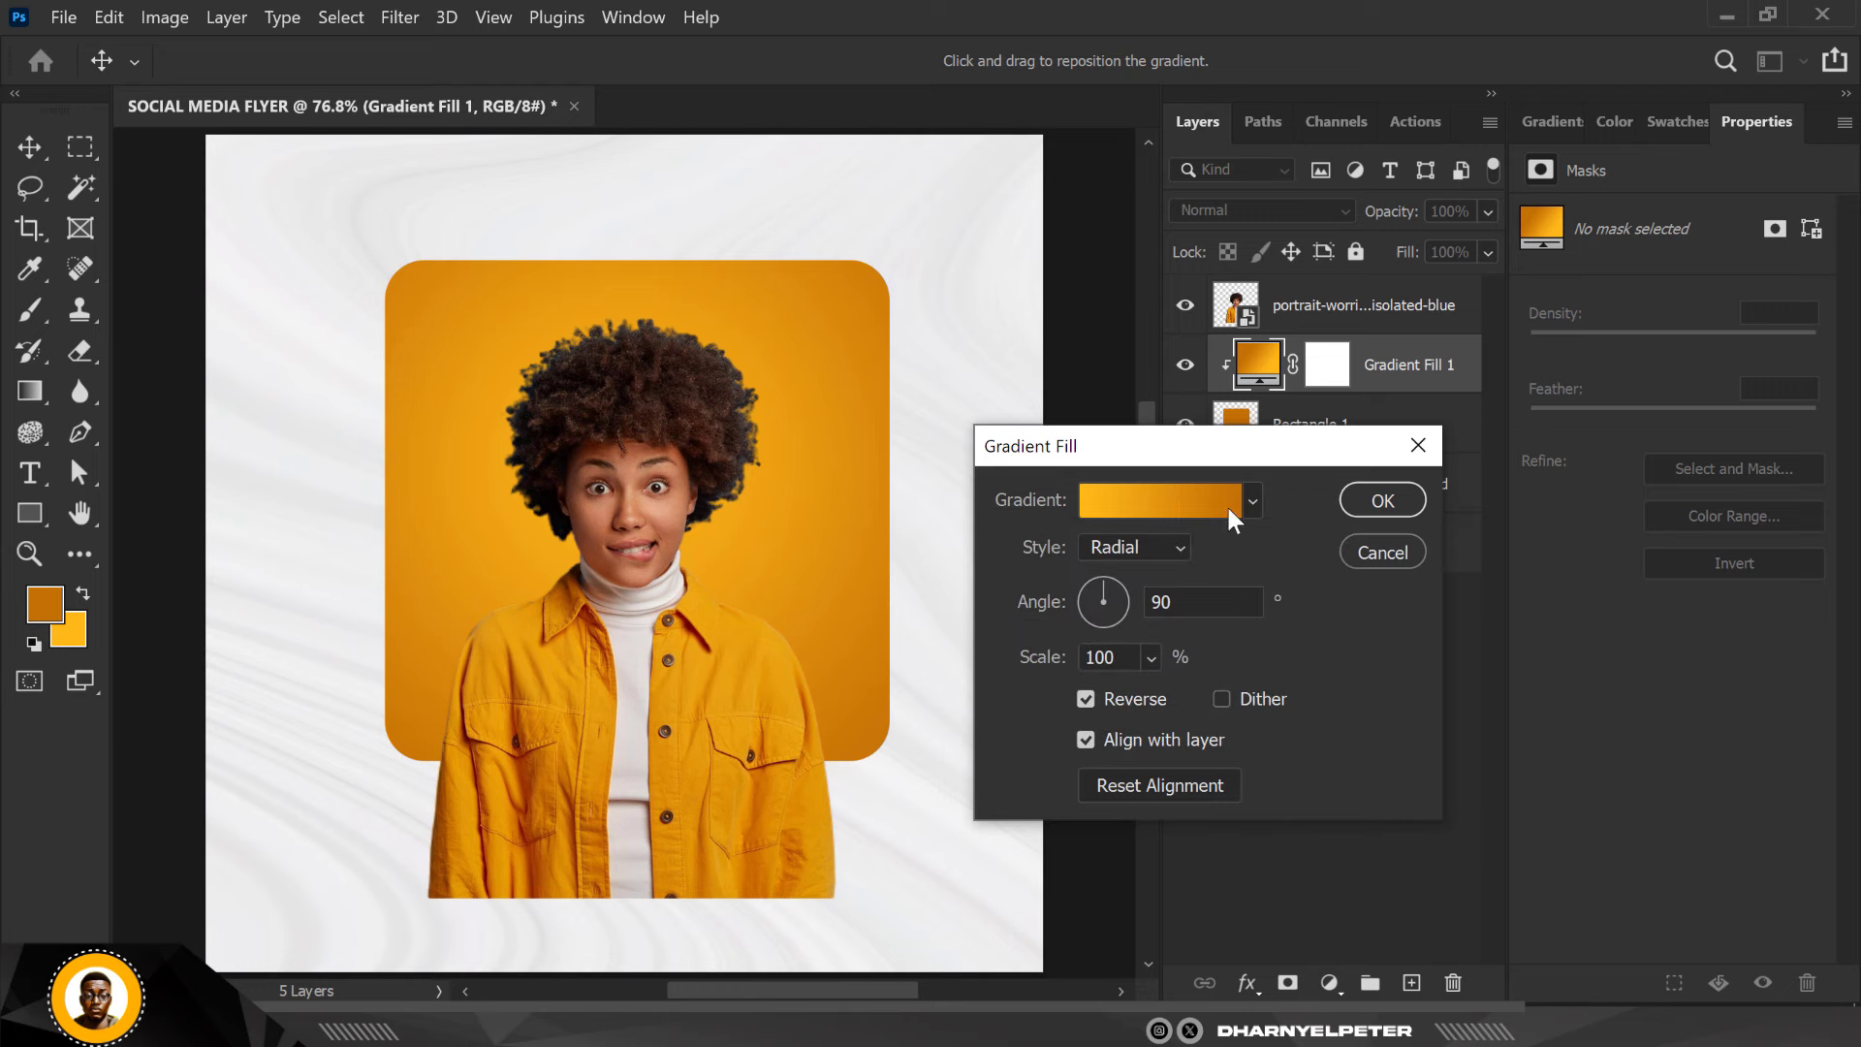
Set the colour of the gradient's stop at location 0% to red c61c05
left_click(1171, 498)
left_click(1008, 573)
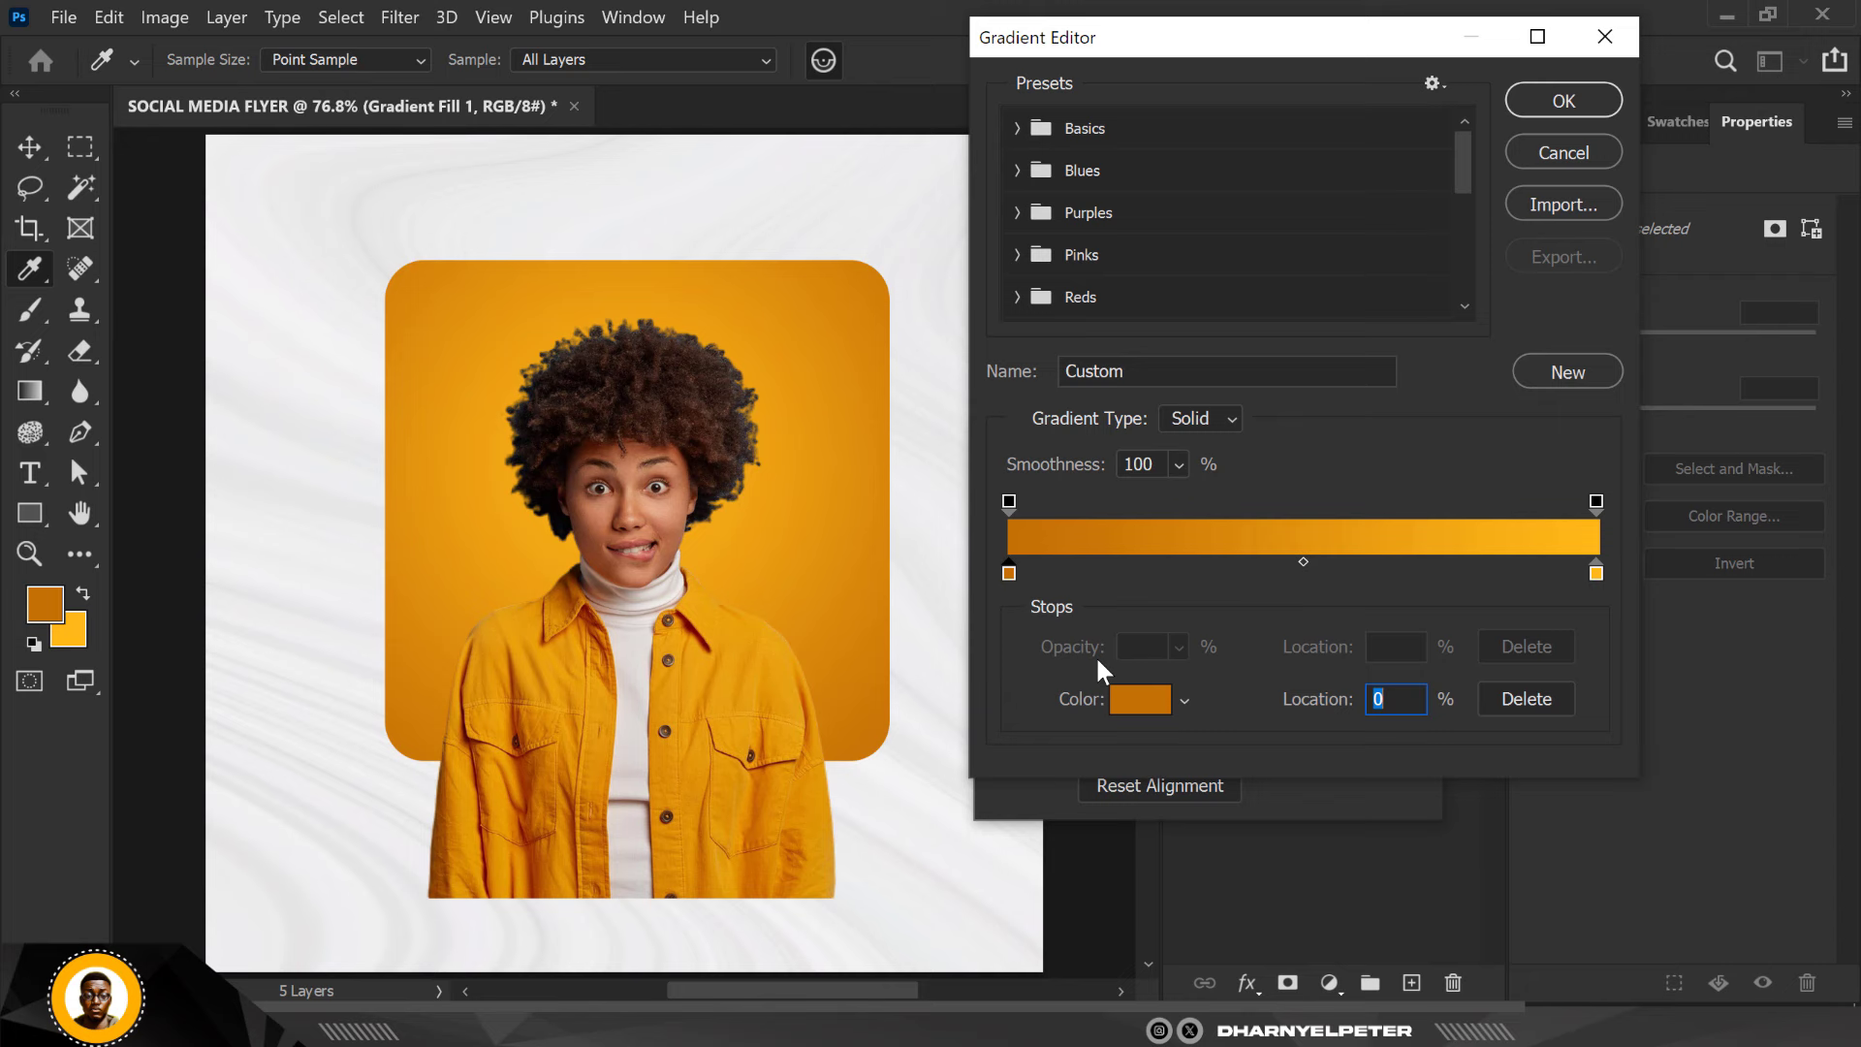
left_click(1141, 699)
left_click_drag(1512, 528, 1515, 569)
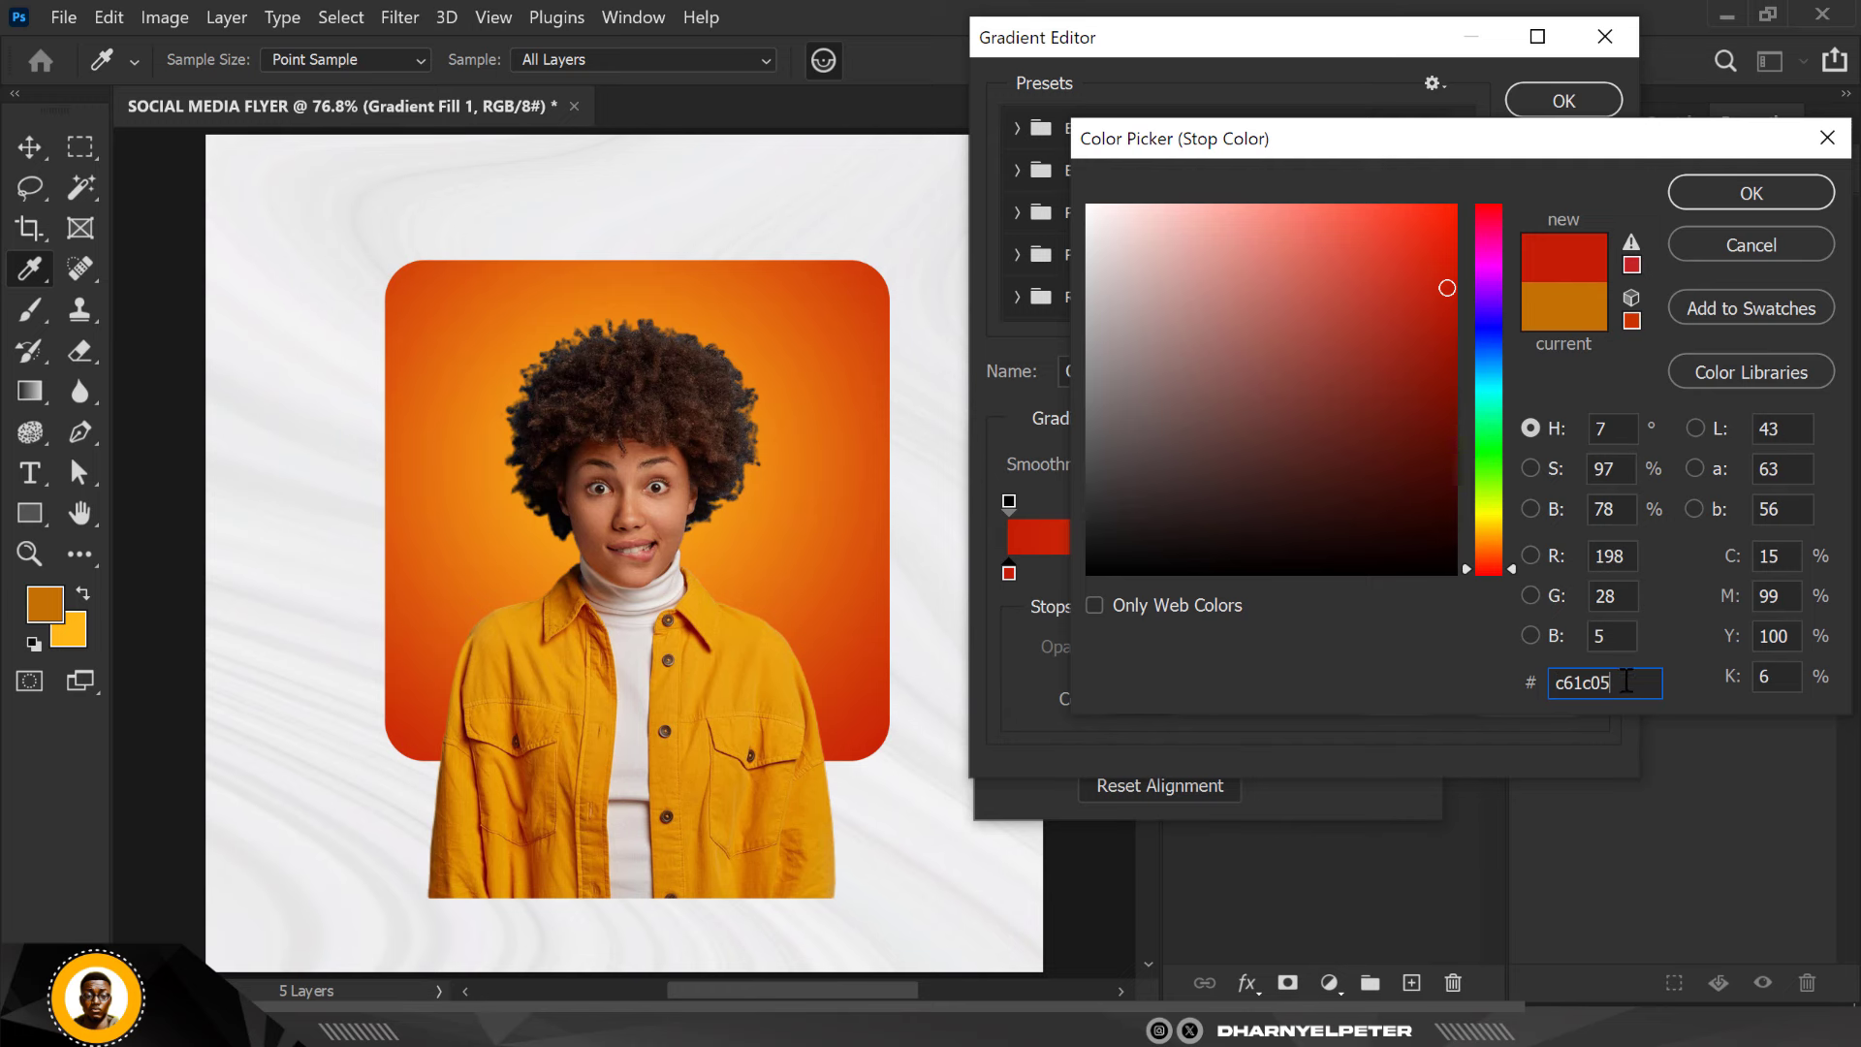
double_click(1587, 684)
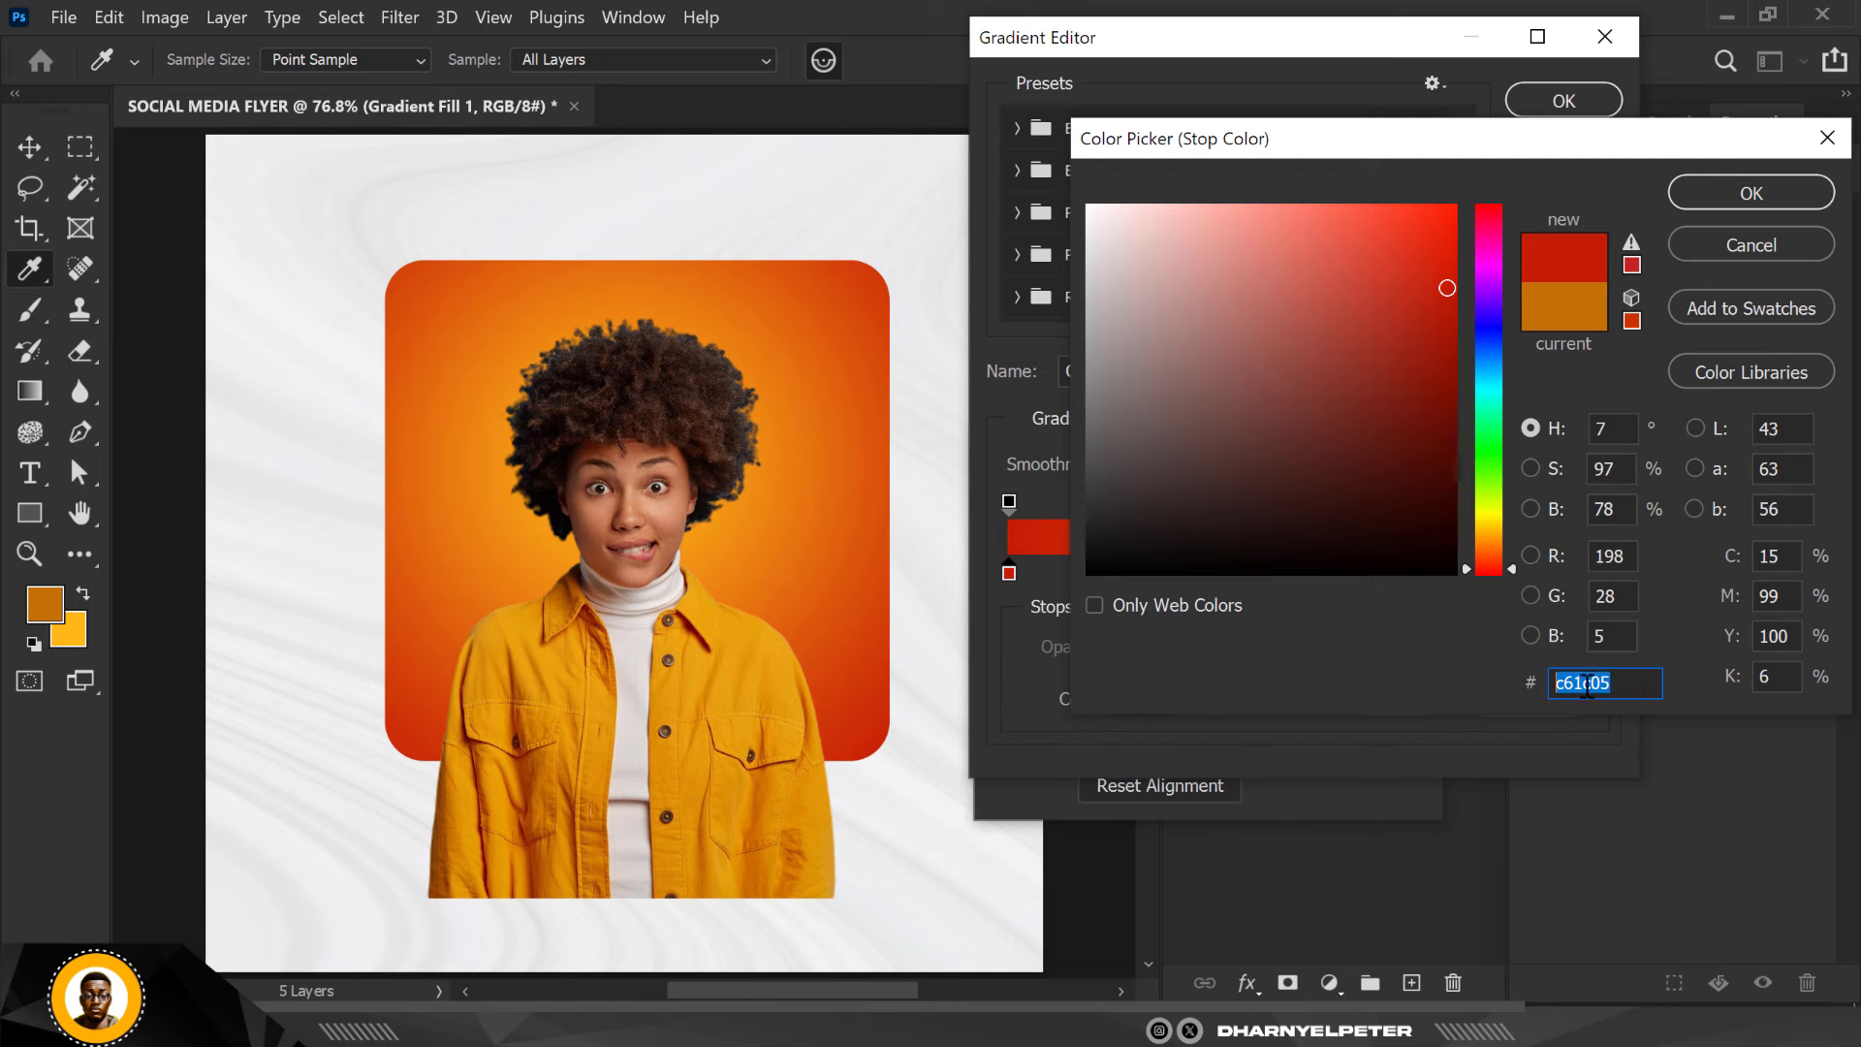
left_click(1737, 192)
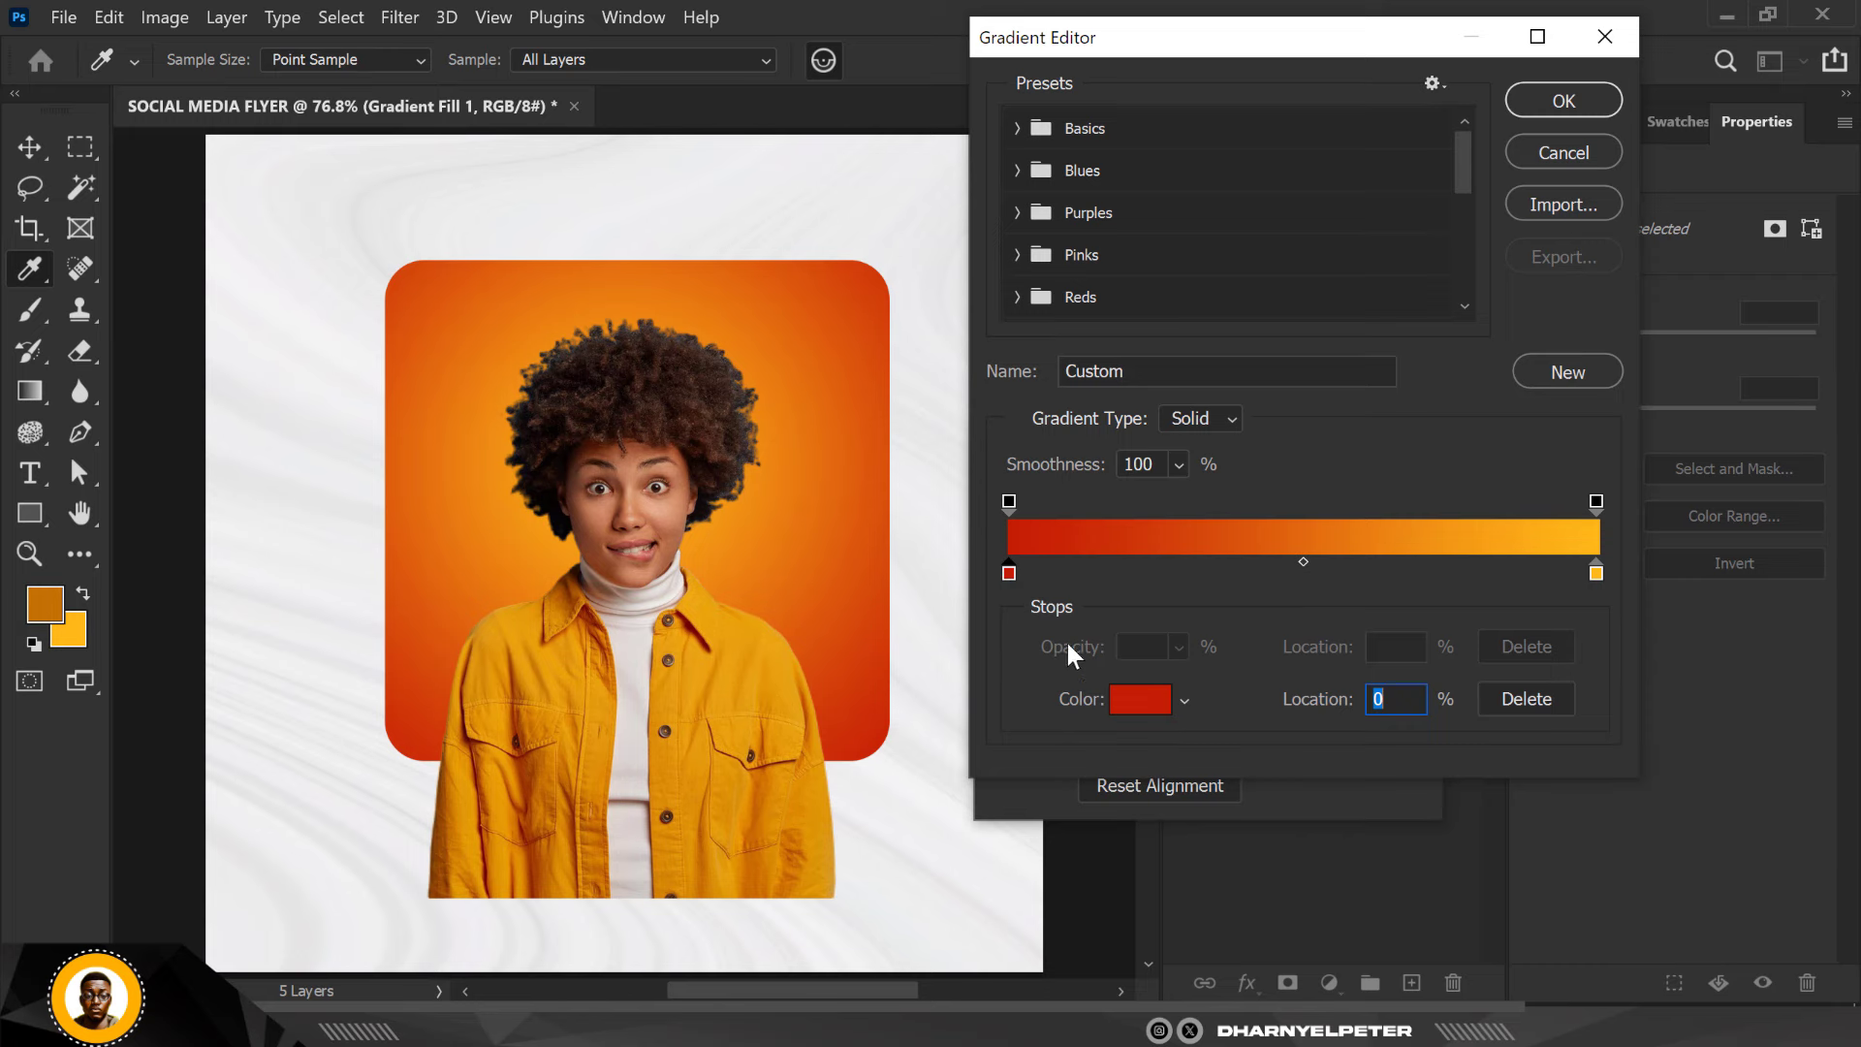
left_click(1141, 702)
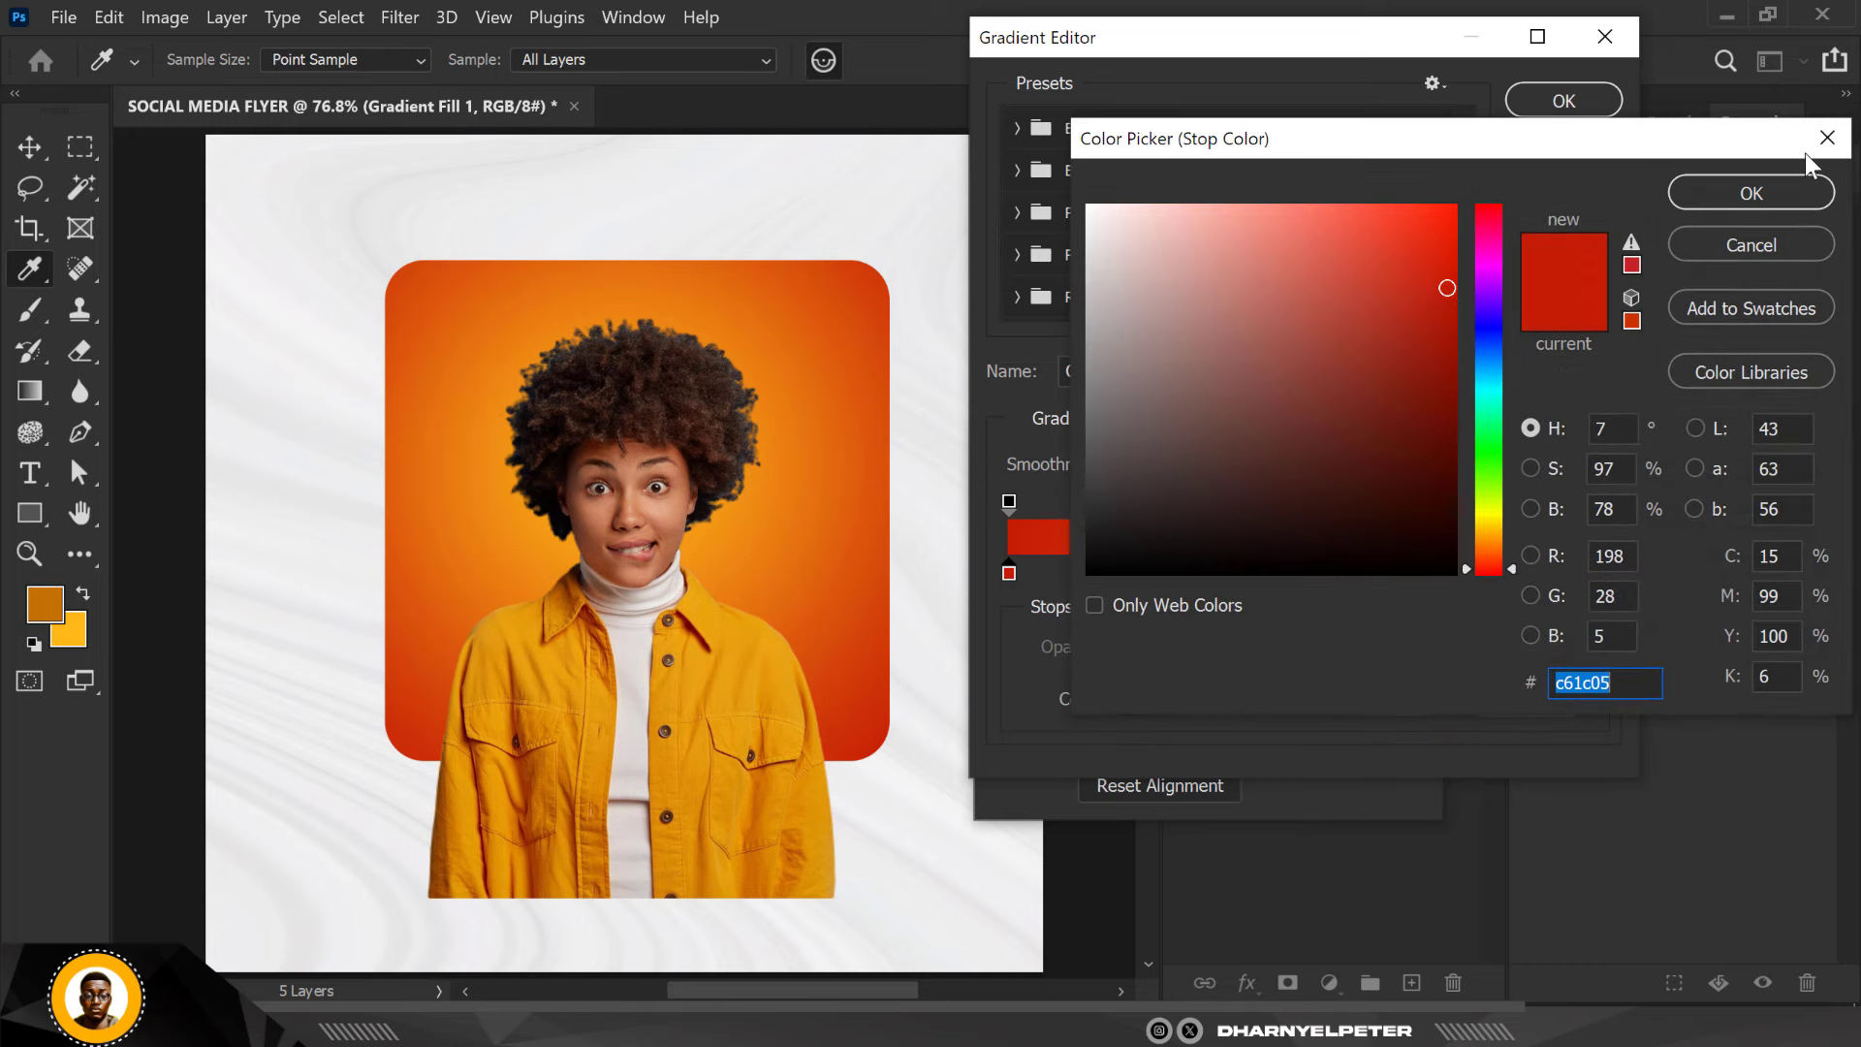
left_click(1778, 190)
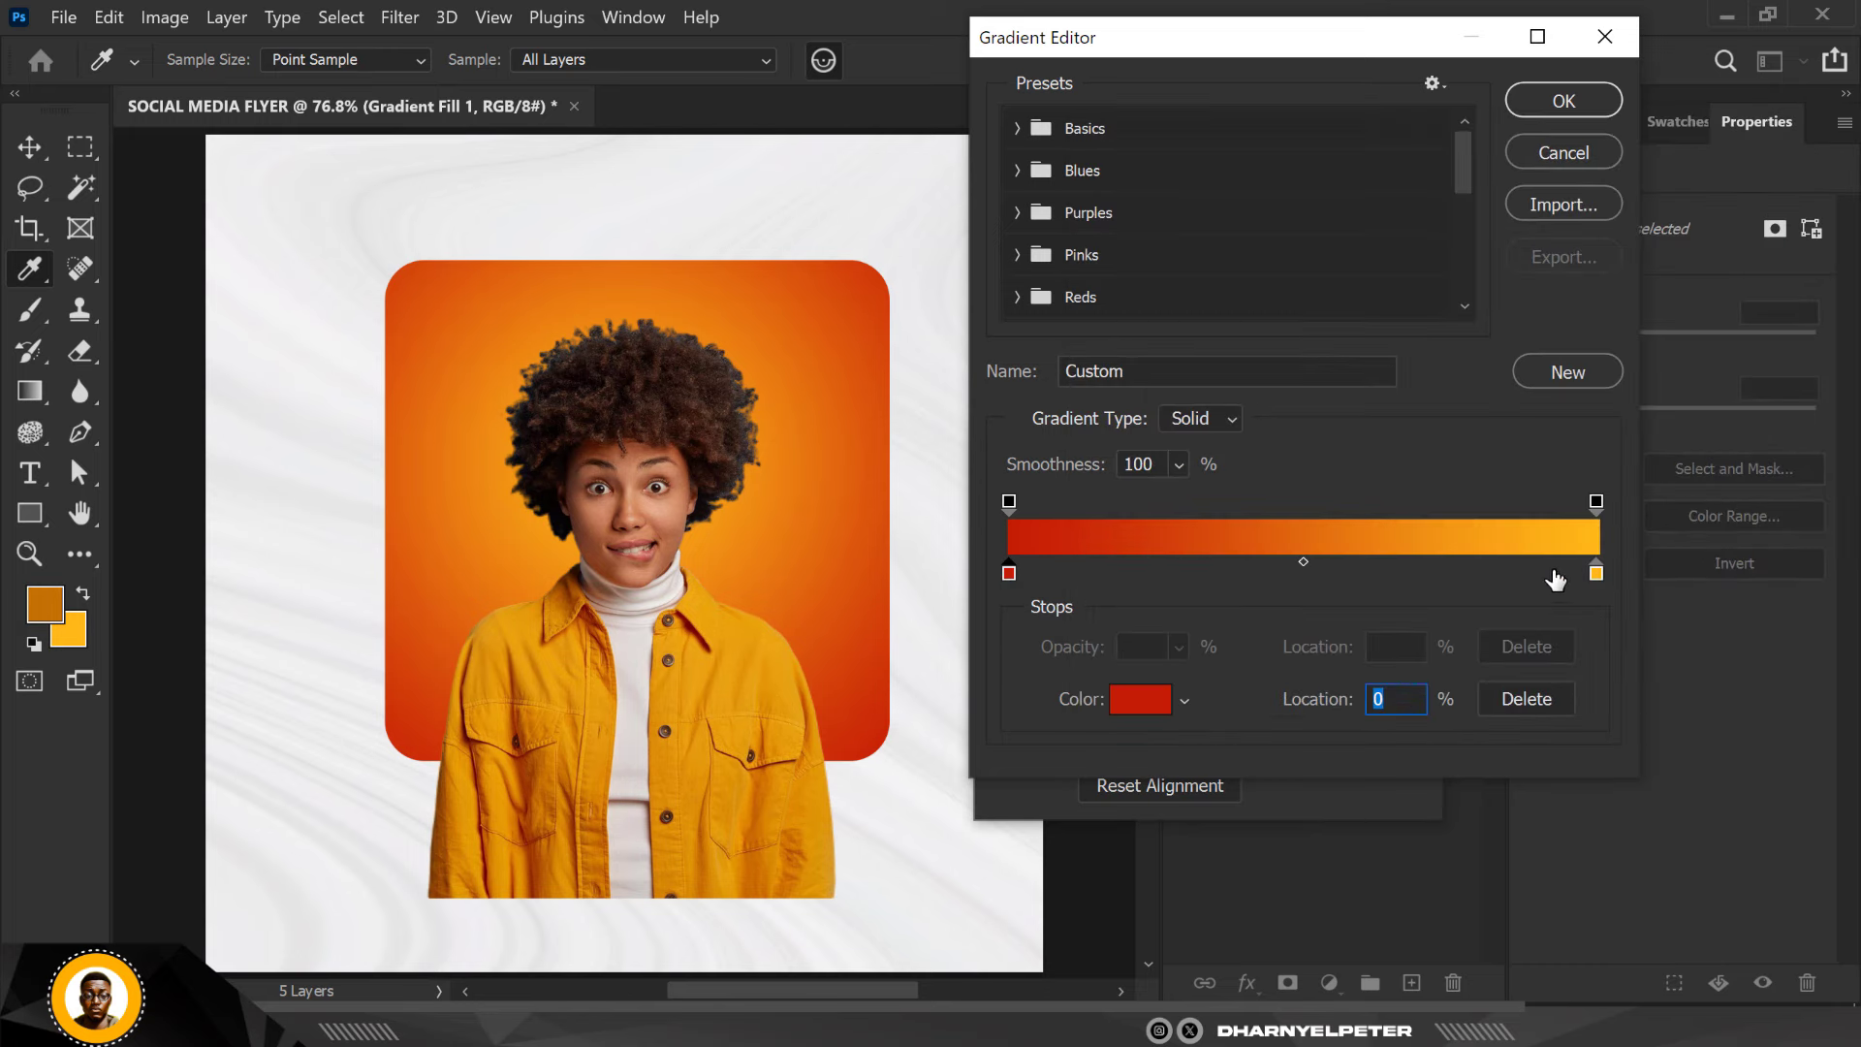
Keep ffb818 as the colour of the gradient's 100% stop and apply the radial gradient fill
left_click(1598, 572)
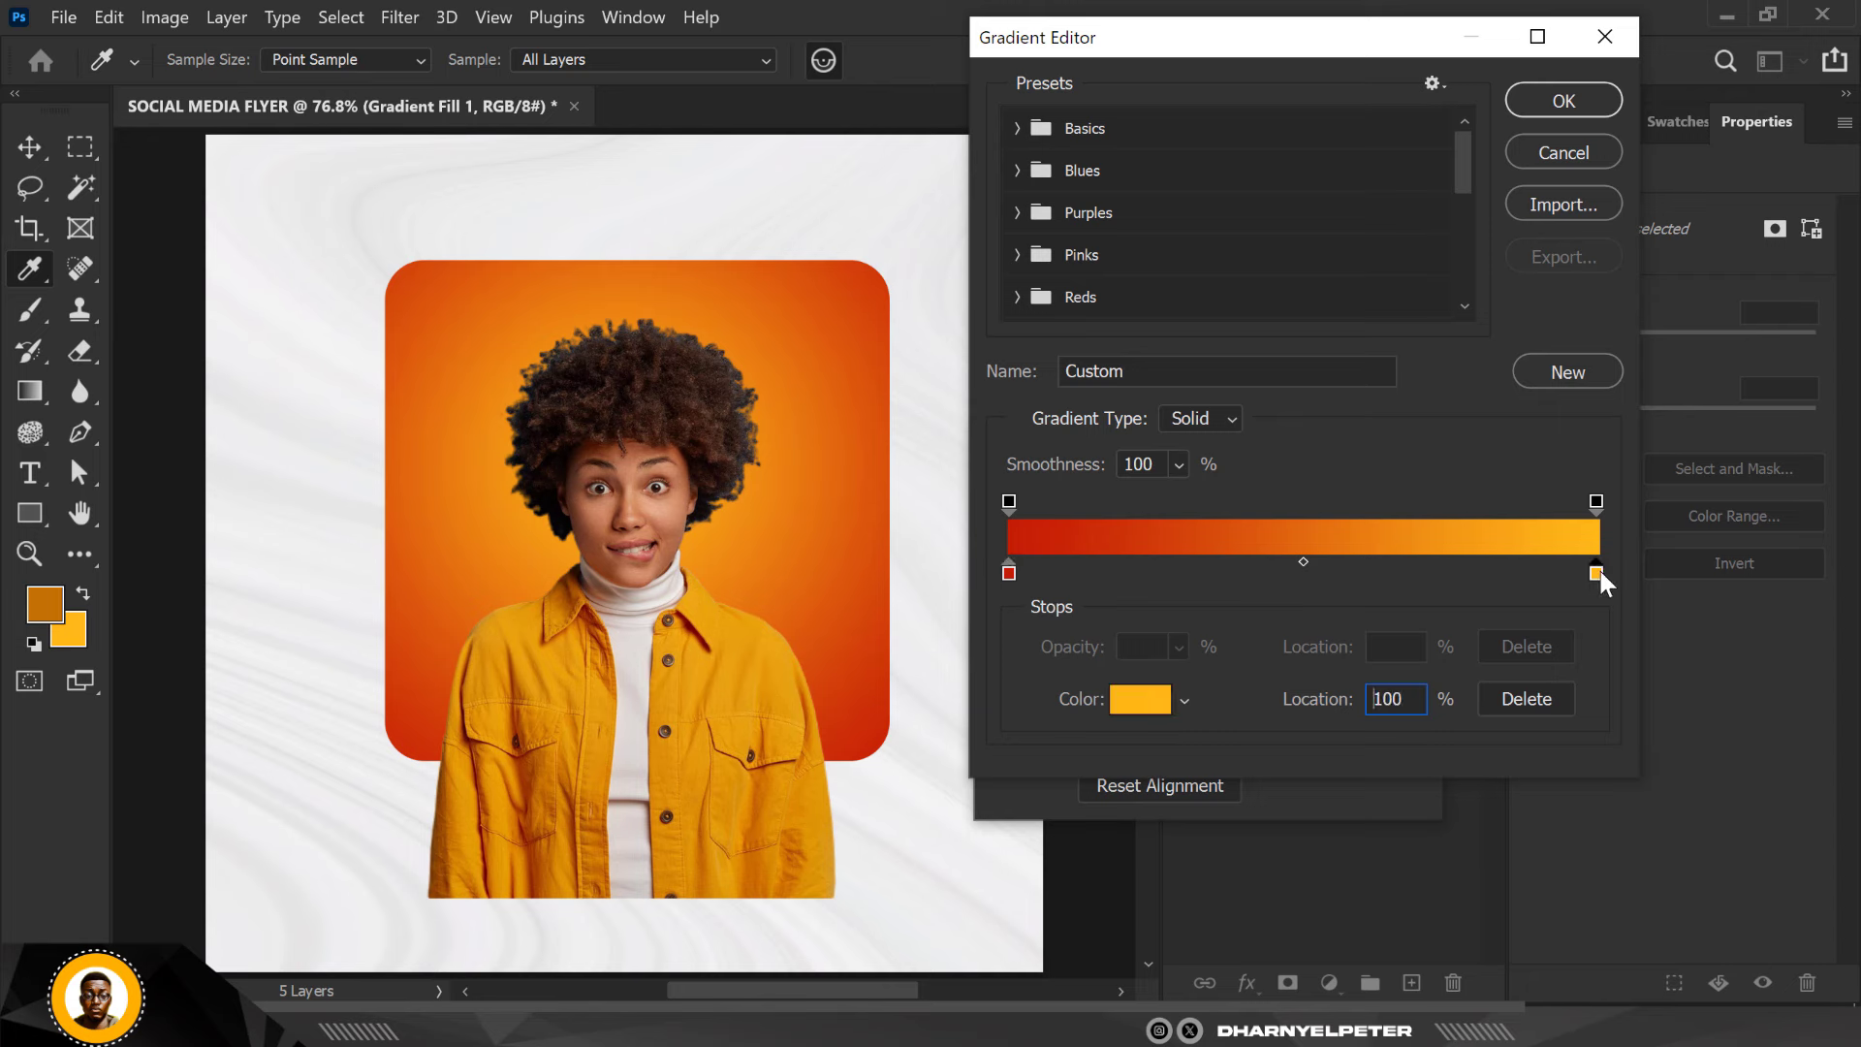
left_click(1113, 708)
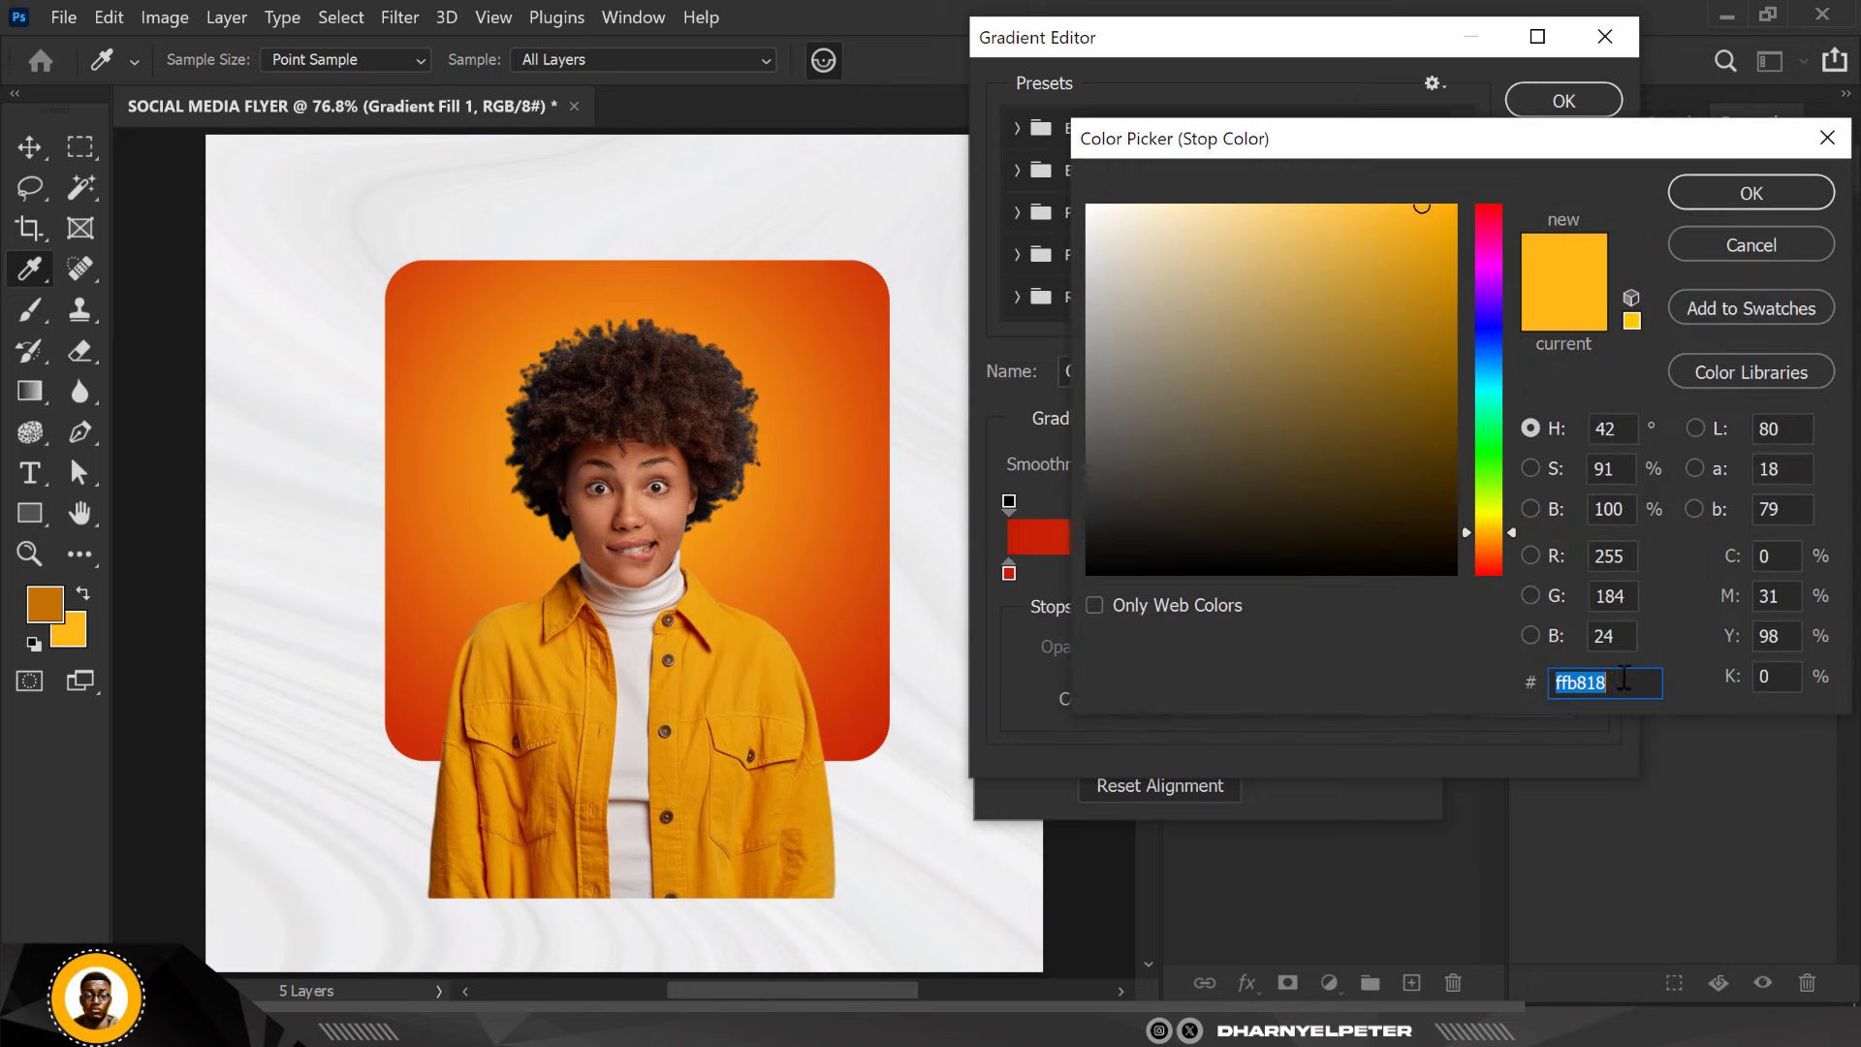
left_click_drag(1625, 684, 1522, 691)
left_click(1750, 194)
left_click(1568, 99)
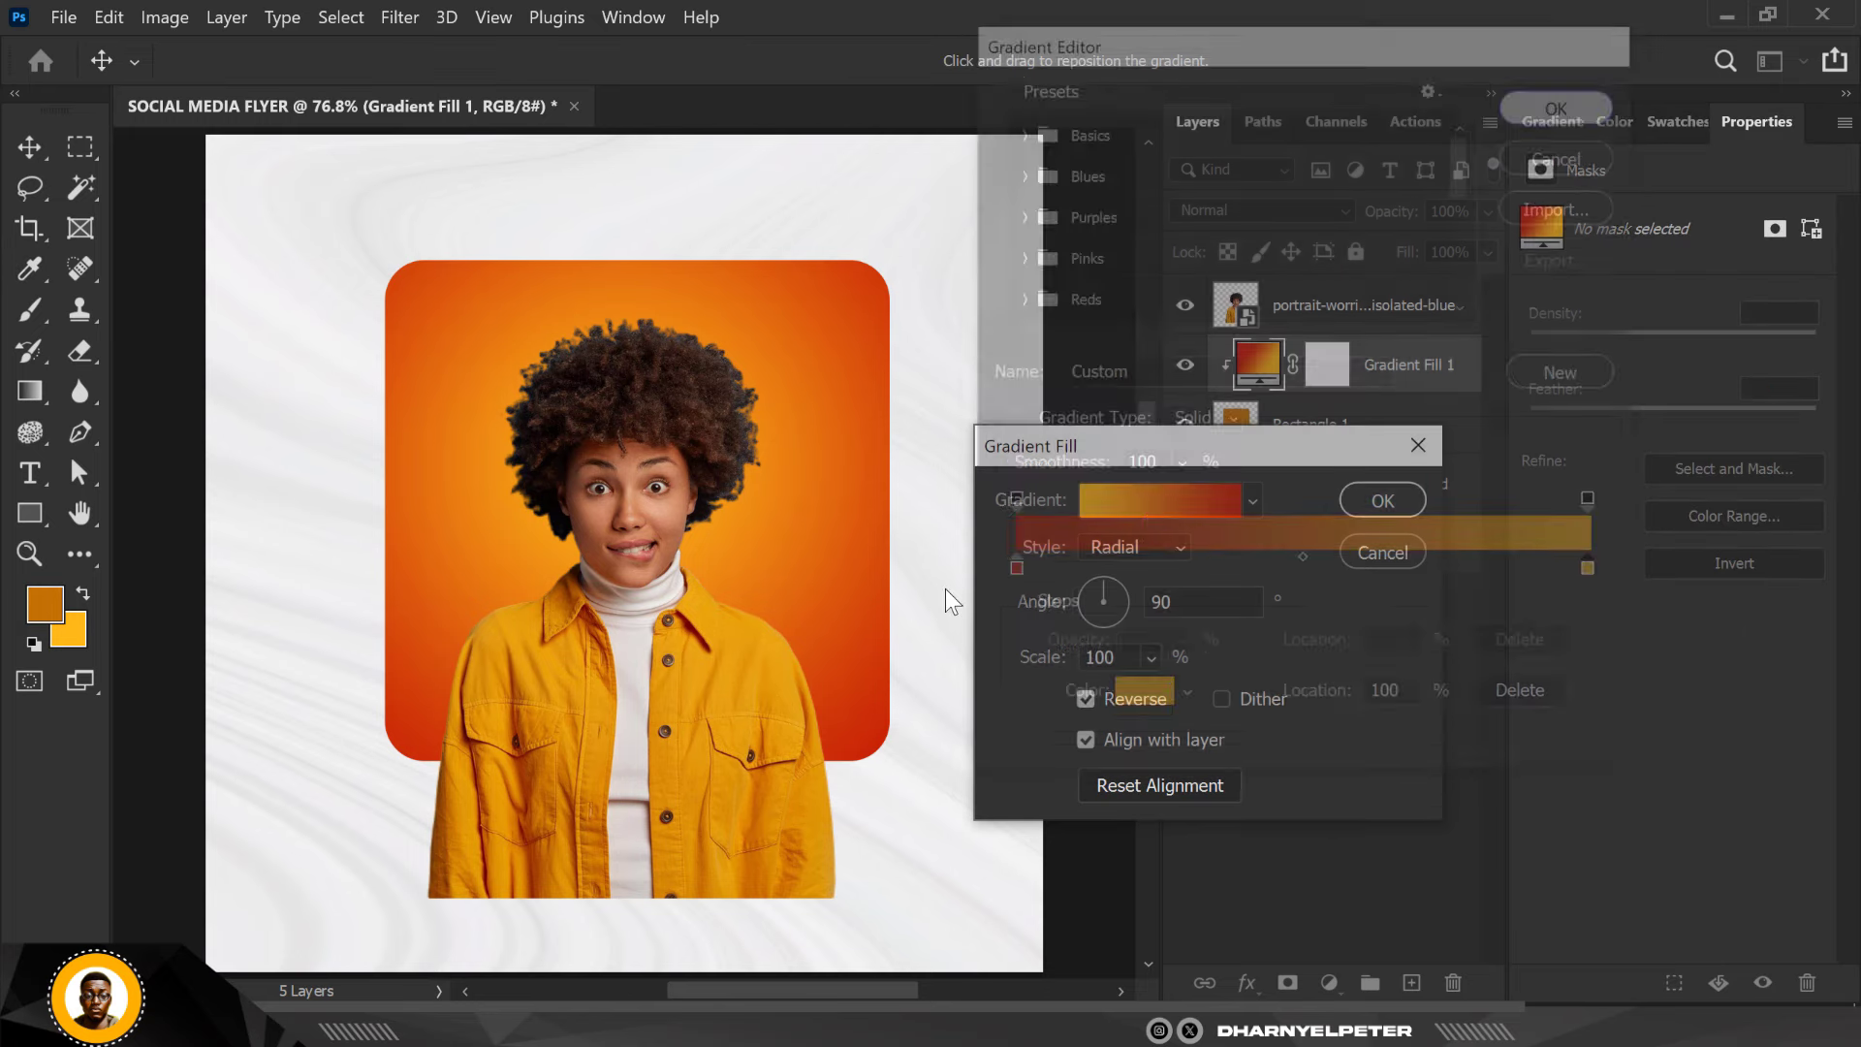
left_click(1396, 500)
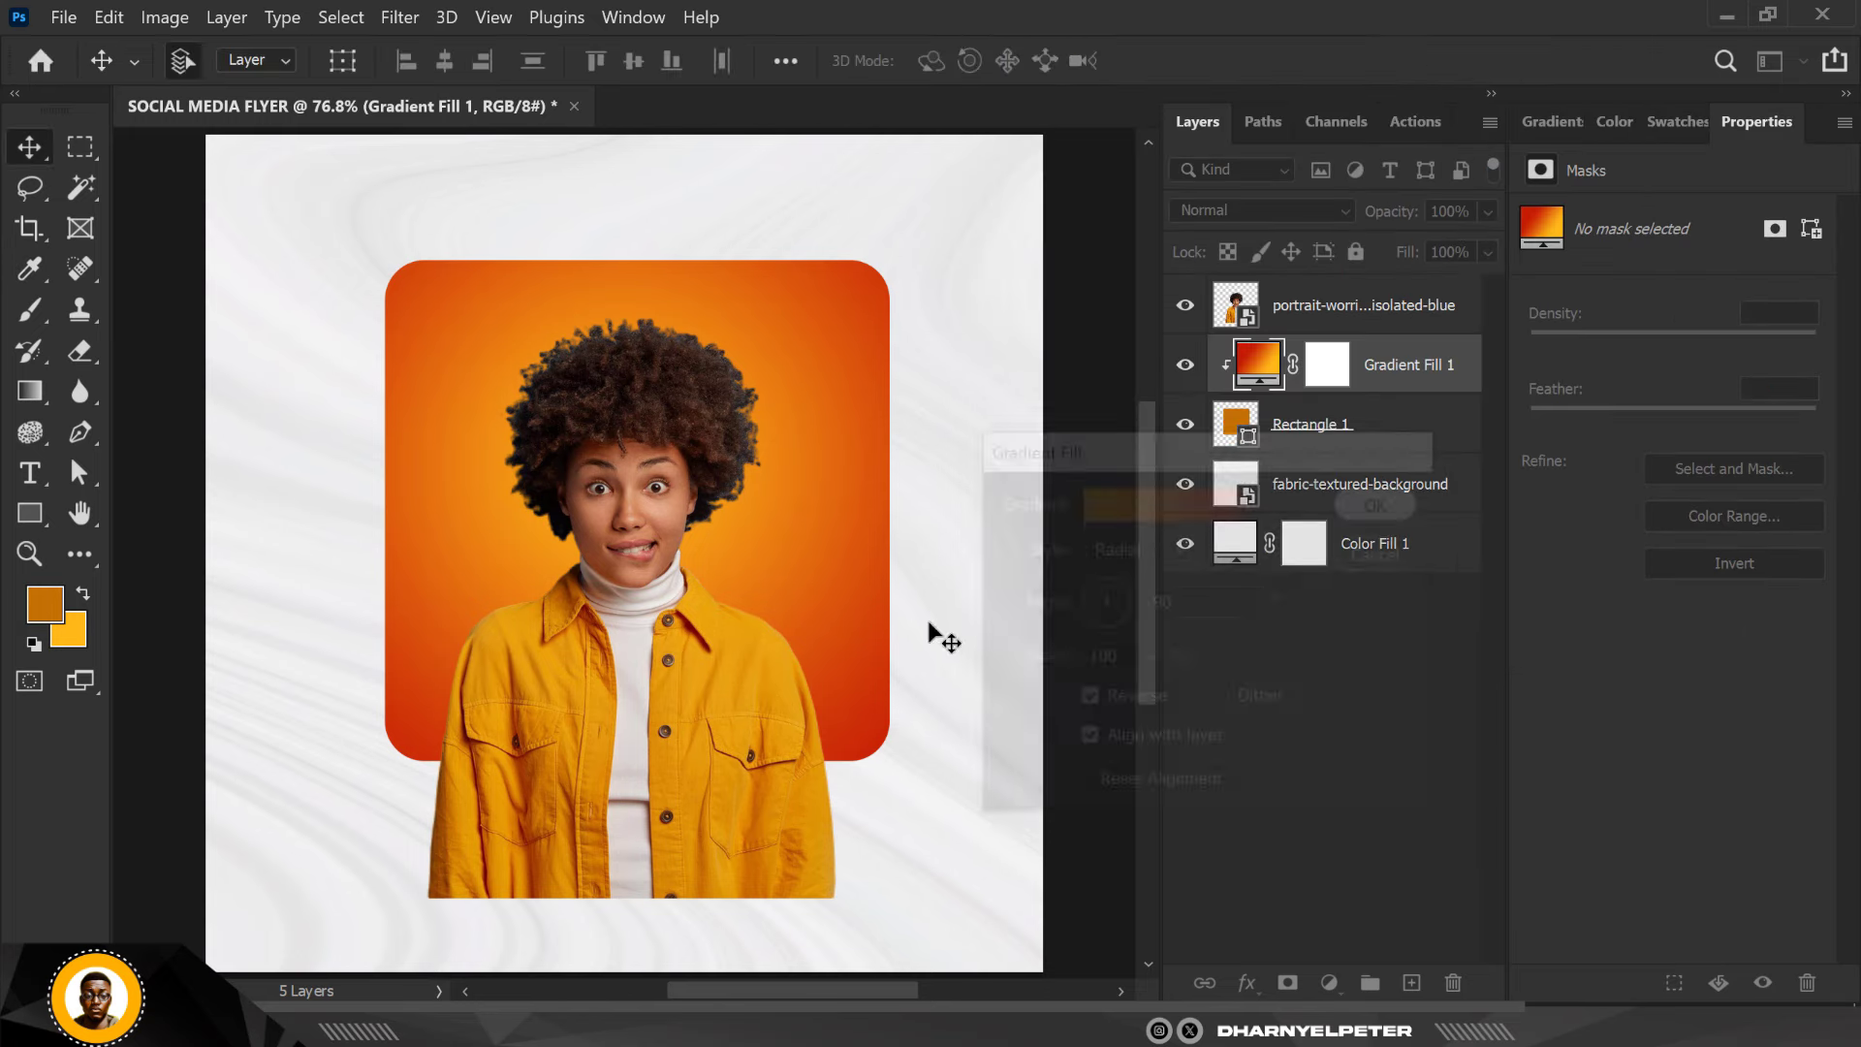
Move the woman's portrait slightly to the right and add a Solid Color fill layer in c67005 above it
left_click_drag(654, 648, 659, 649)
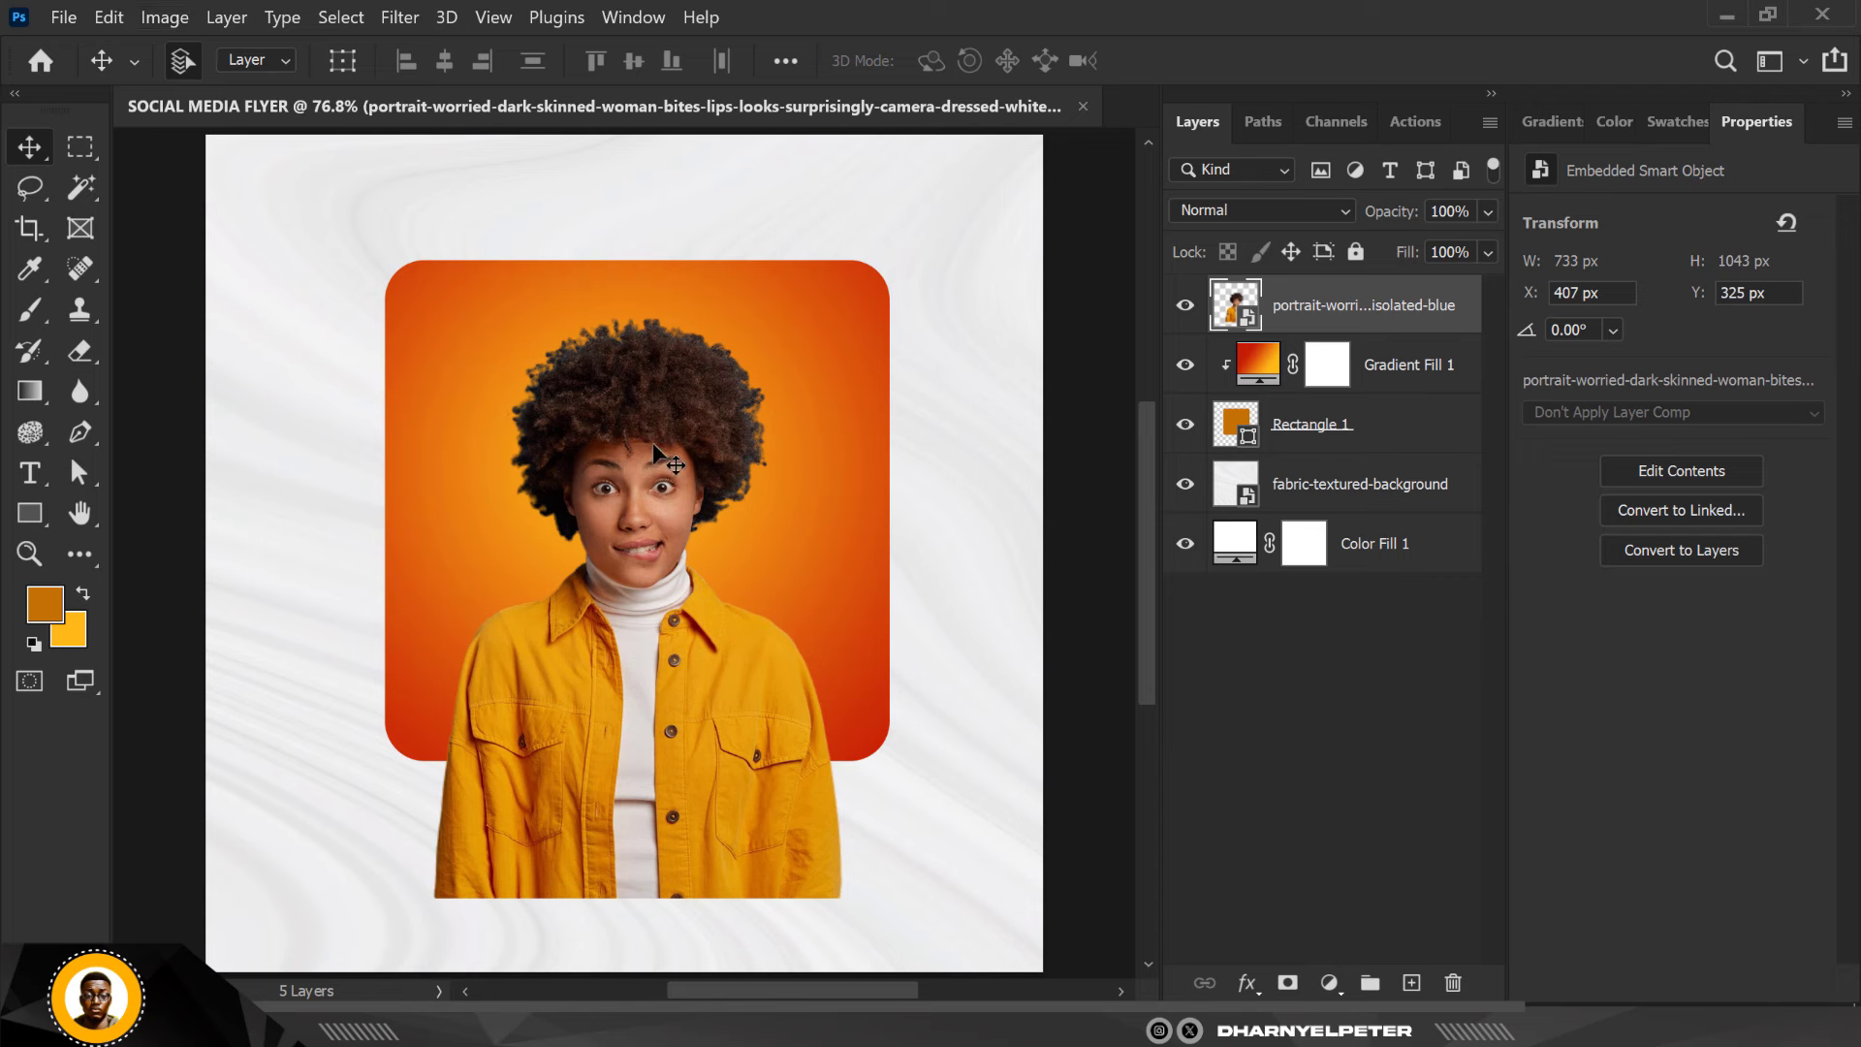
scroll(653, 442, "up", 3)
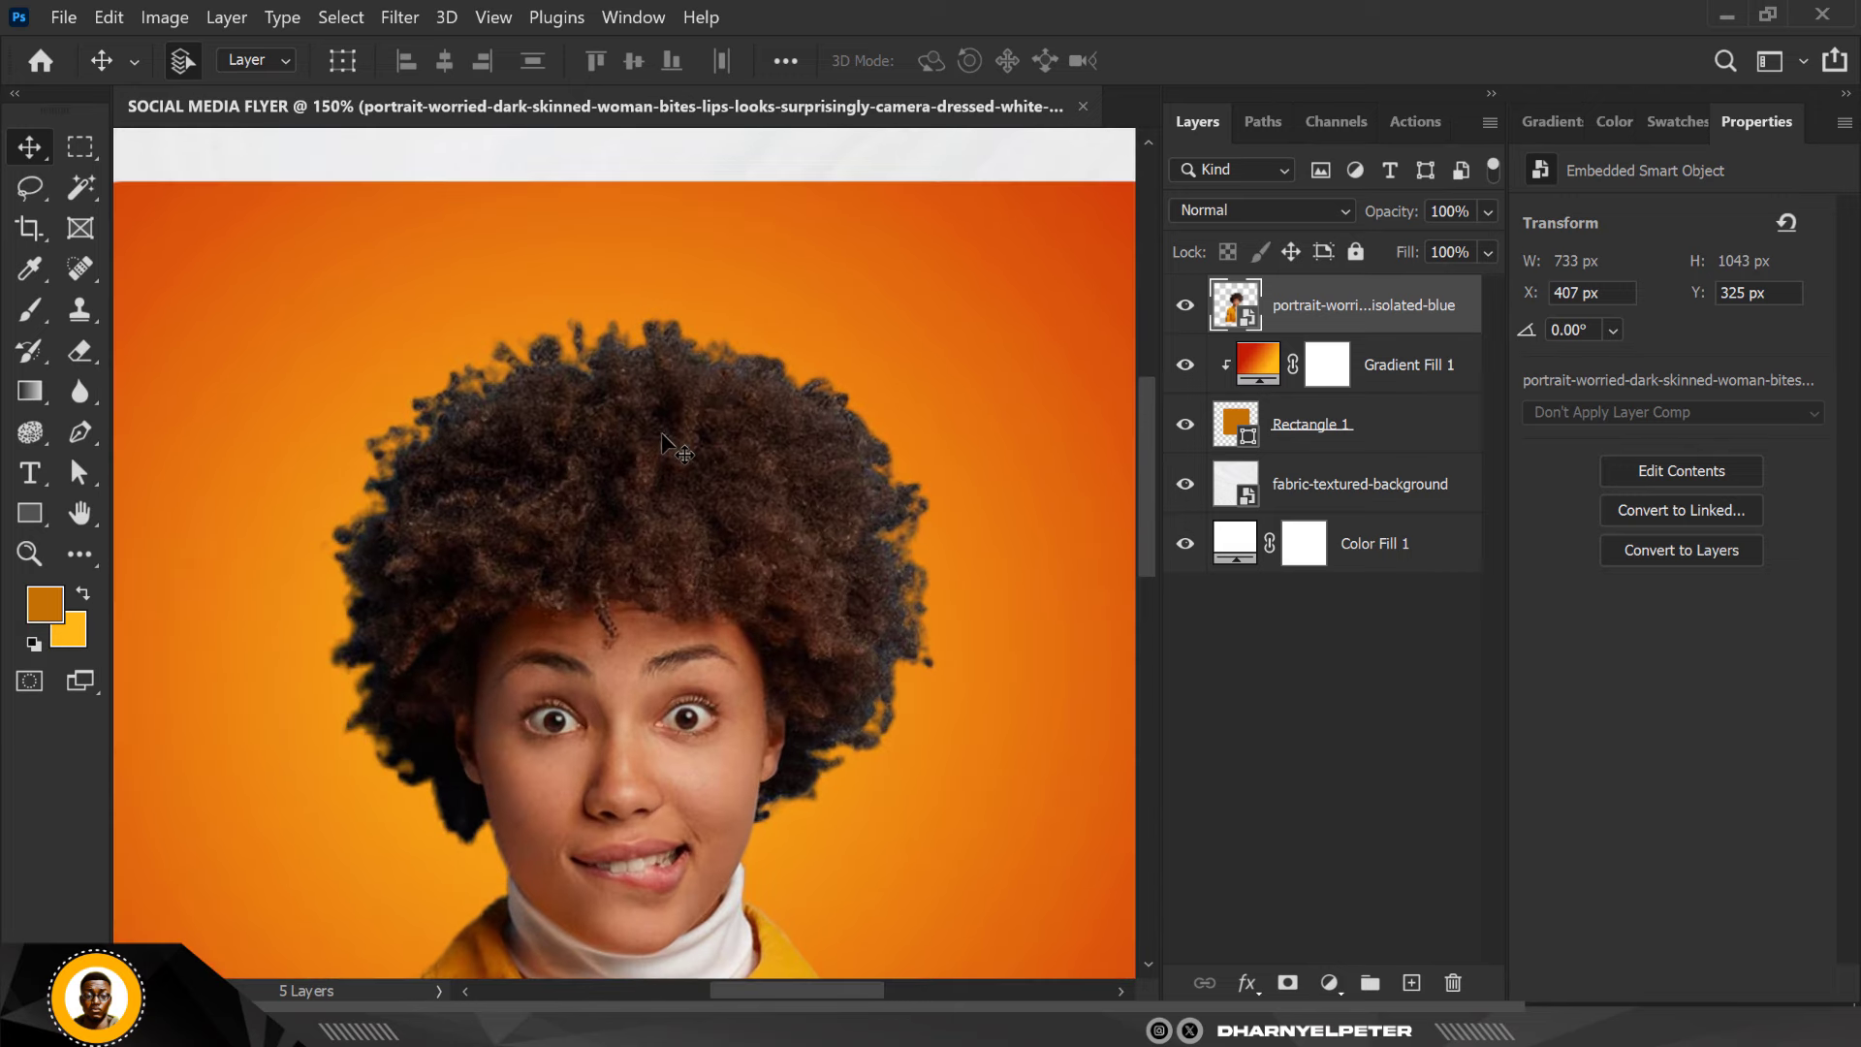
scroll(747, 374, "up", 1)
left_click(1329, 983)
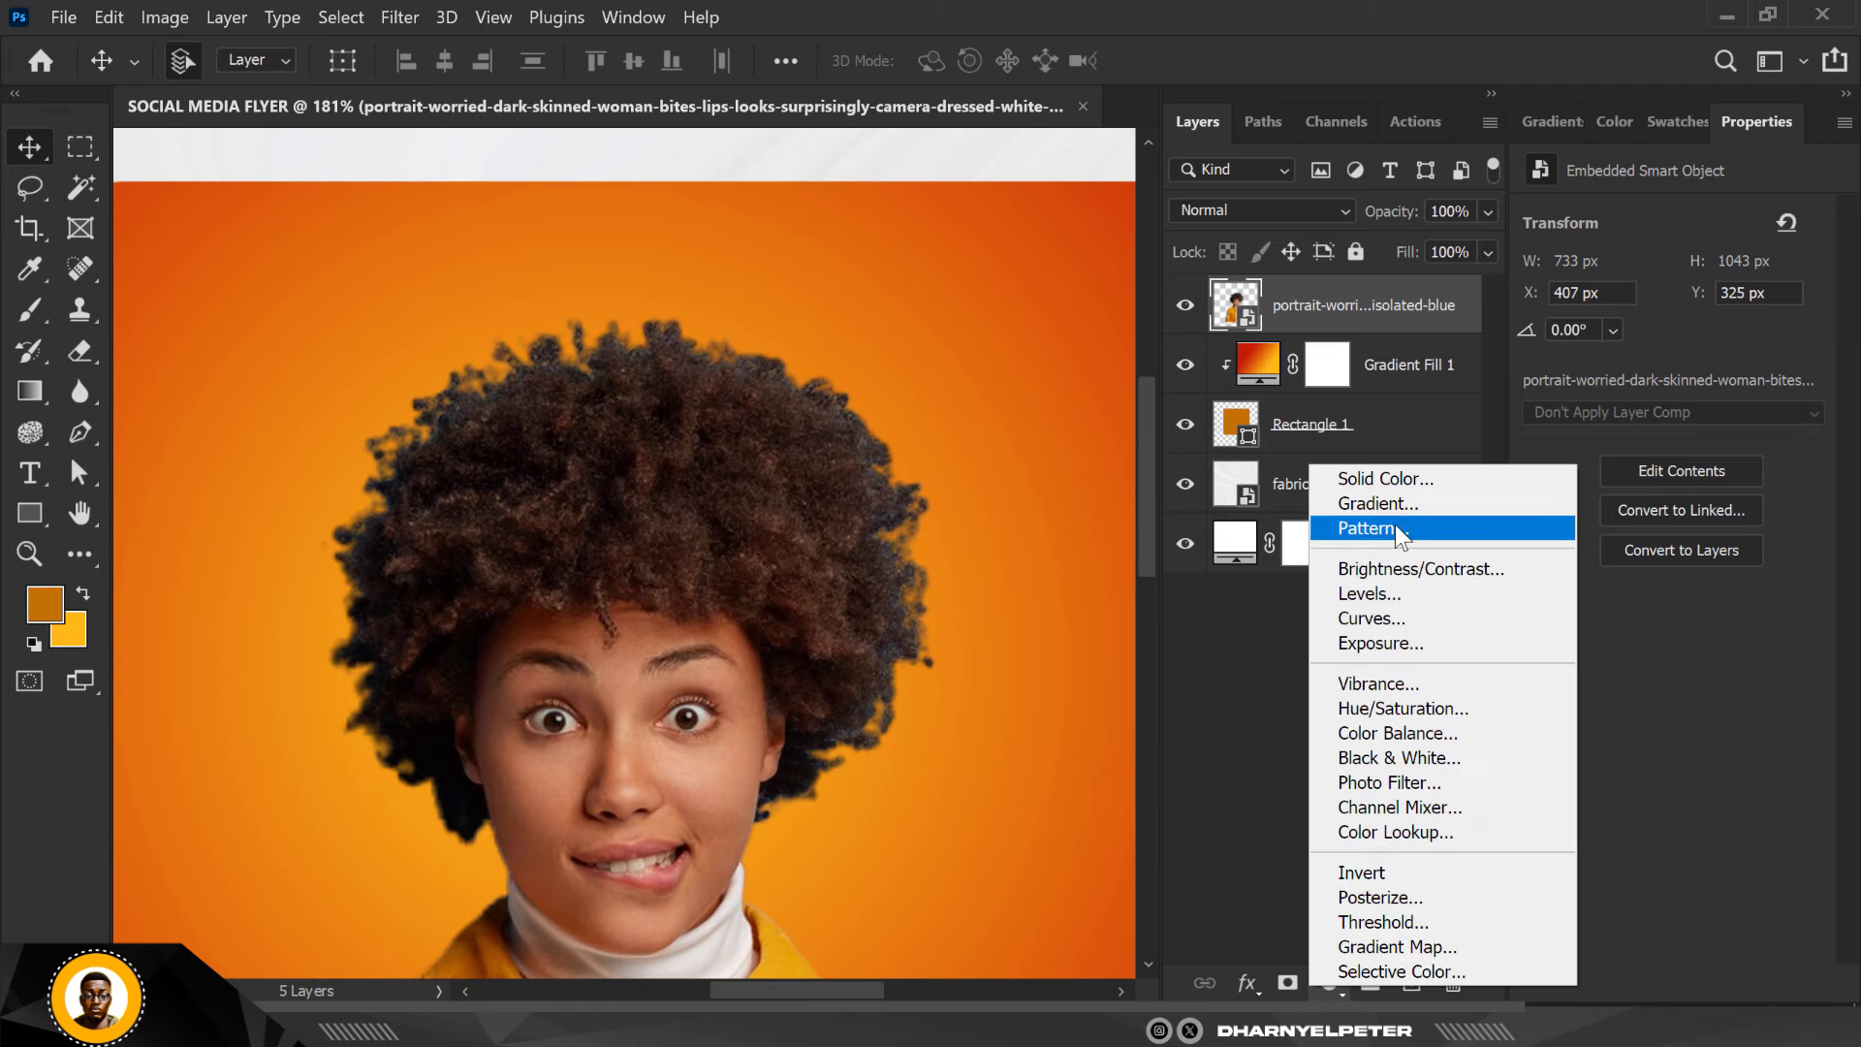
left_click(1396, 478)
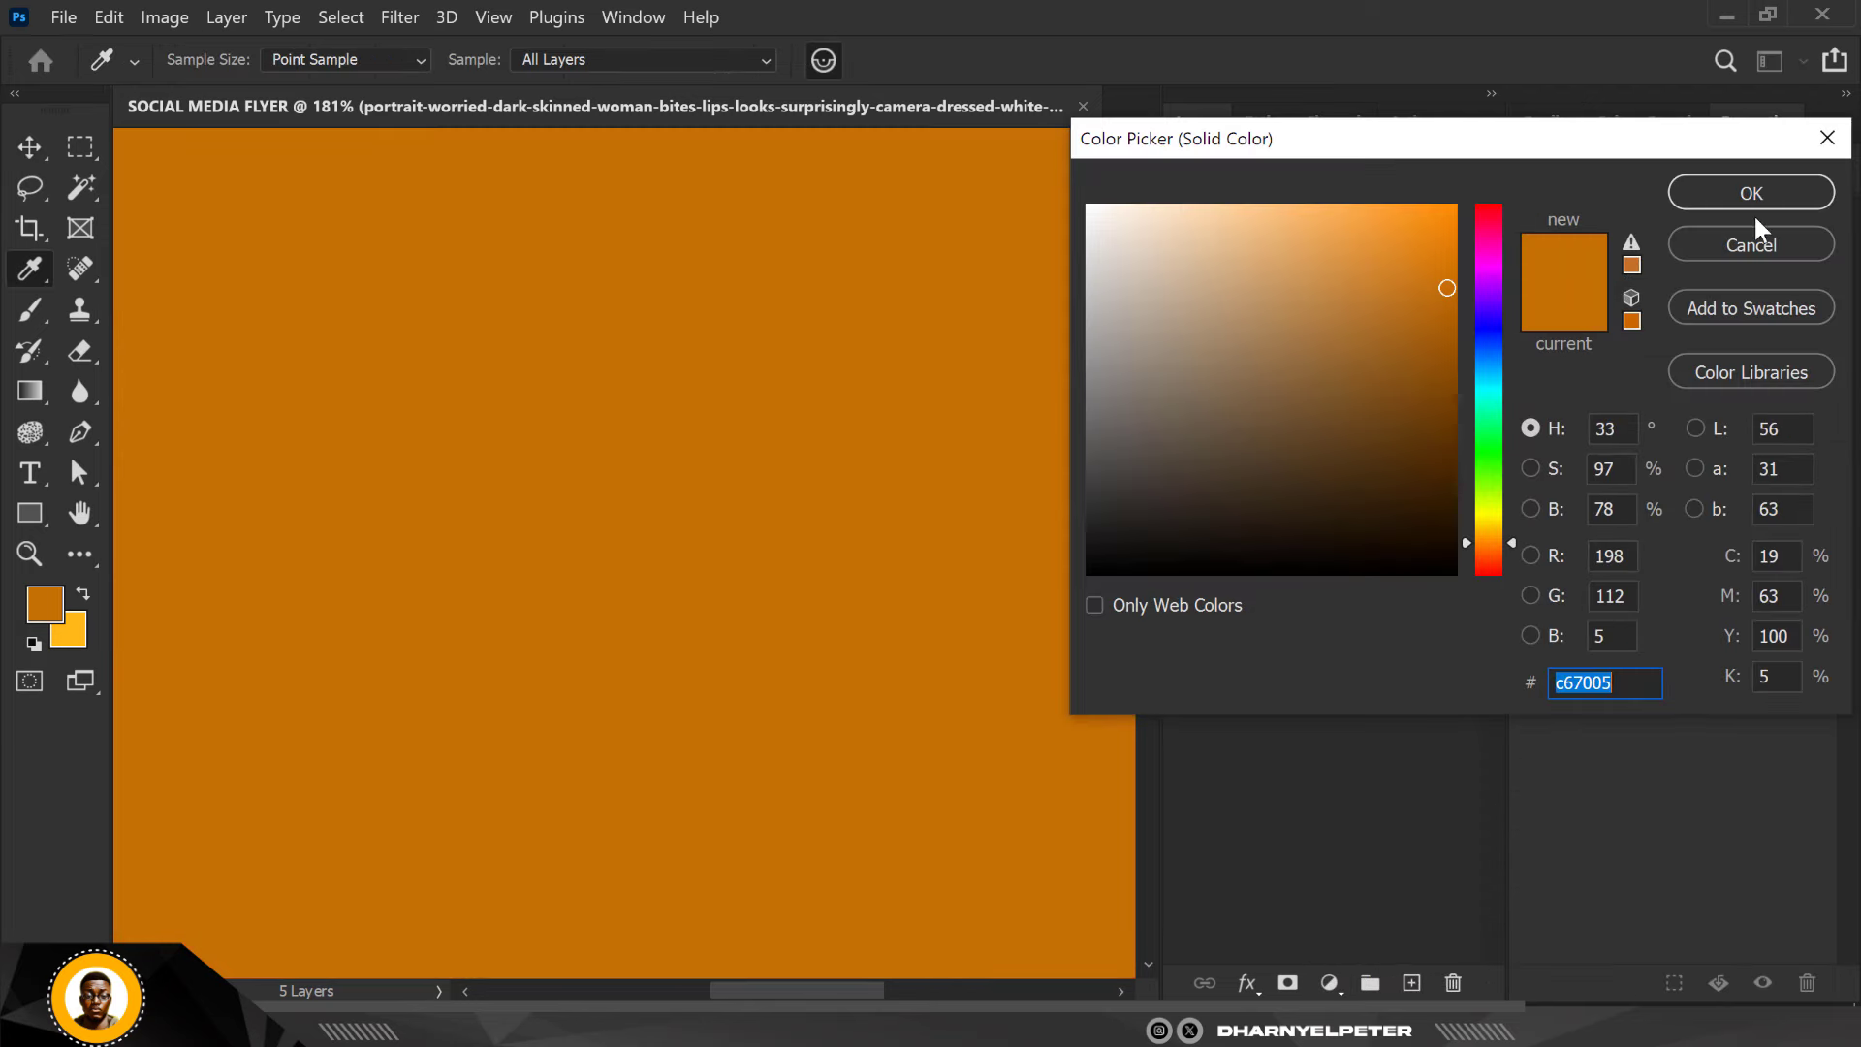
key("Return")
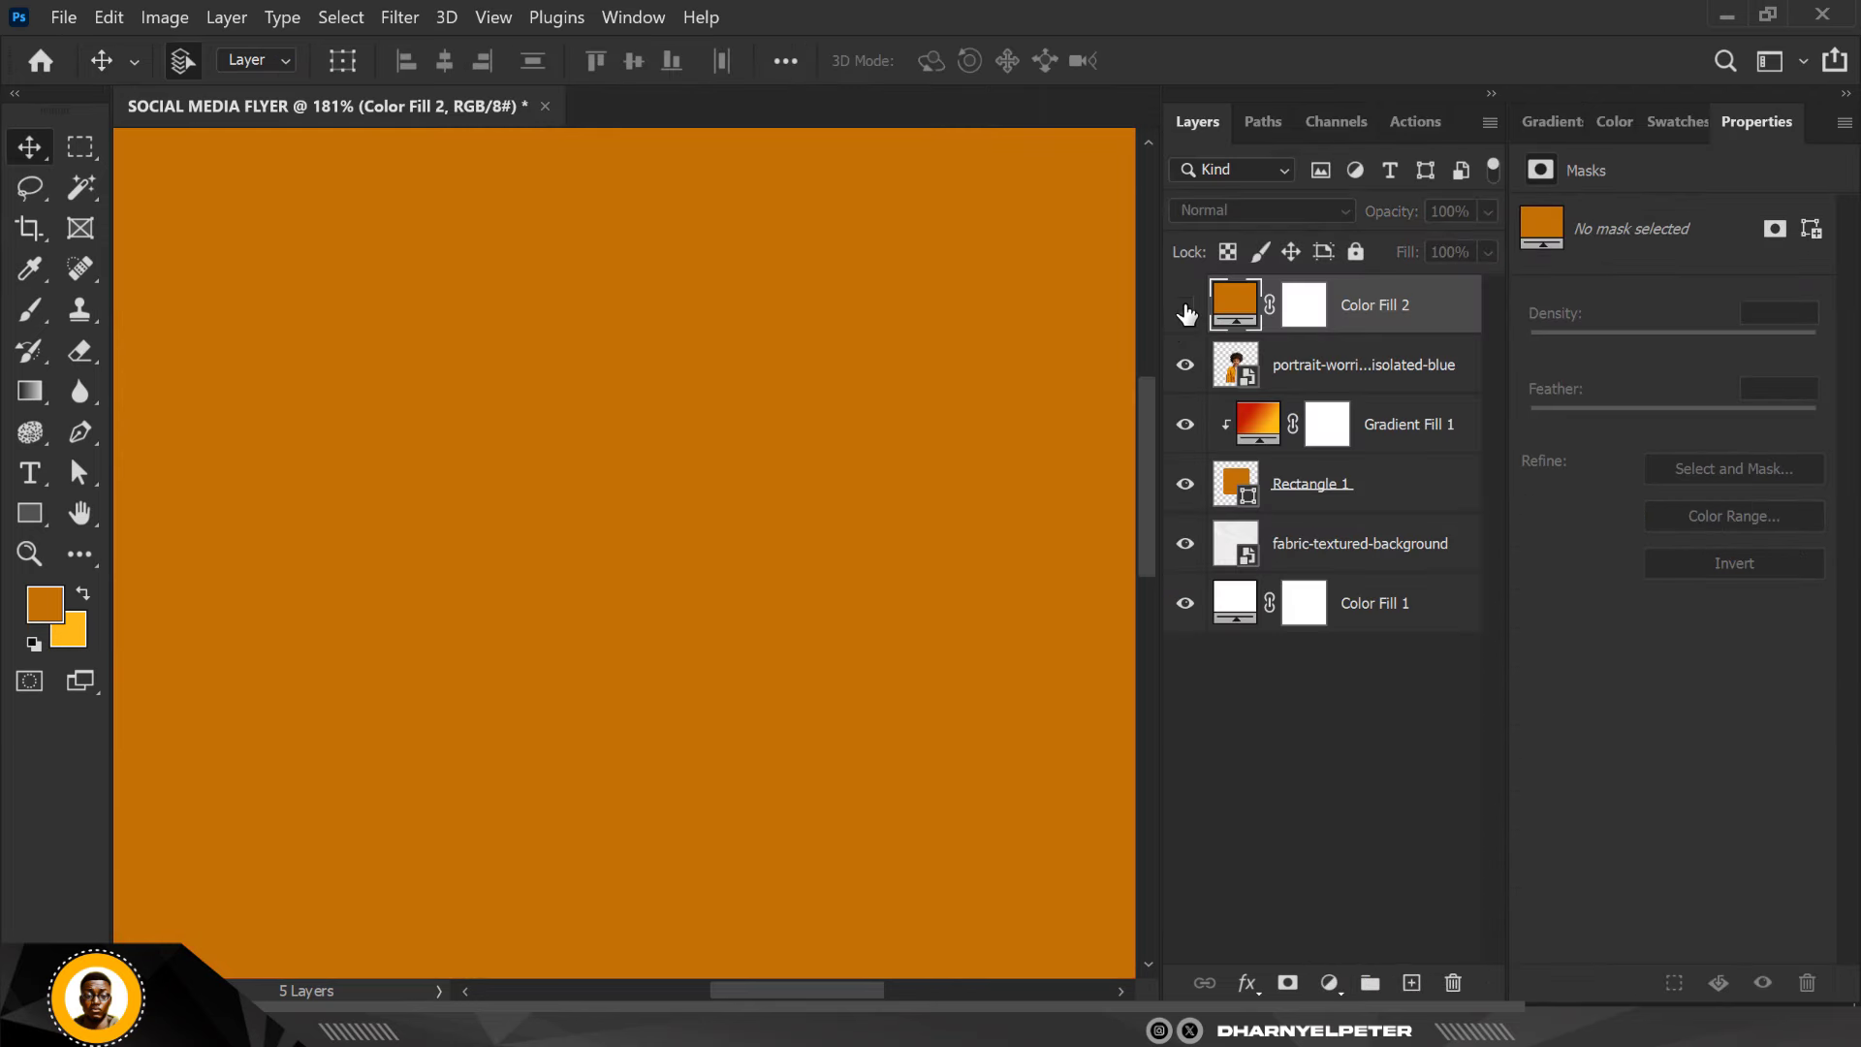
Hide the new fill layer, recolour it with dark brown 2f1d15 sampled from the hair, and show it again
left_click(1185, 304)
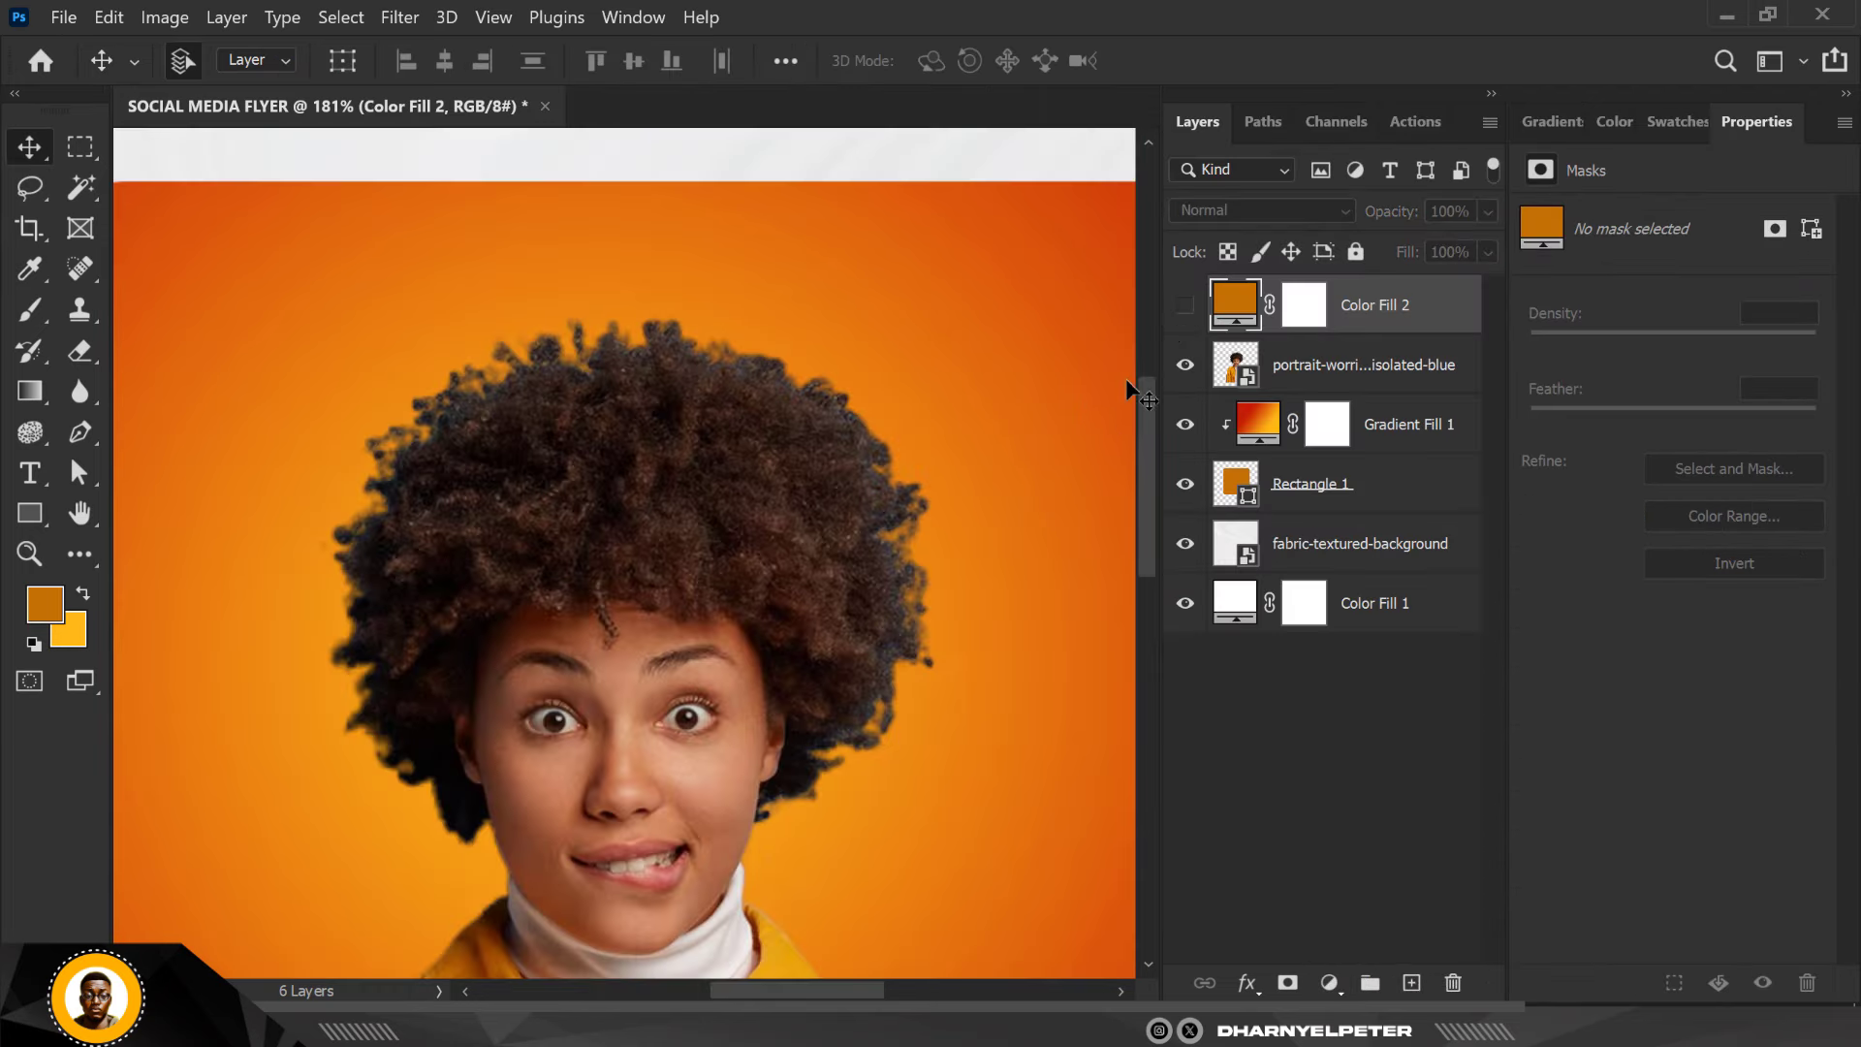
double_click(1235, 306)
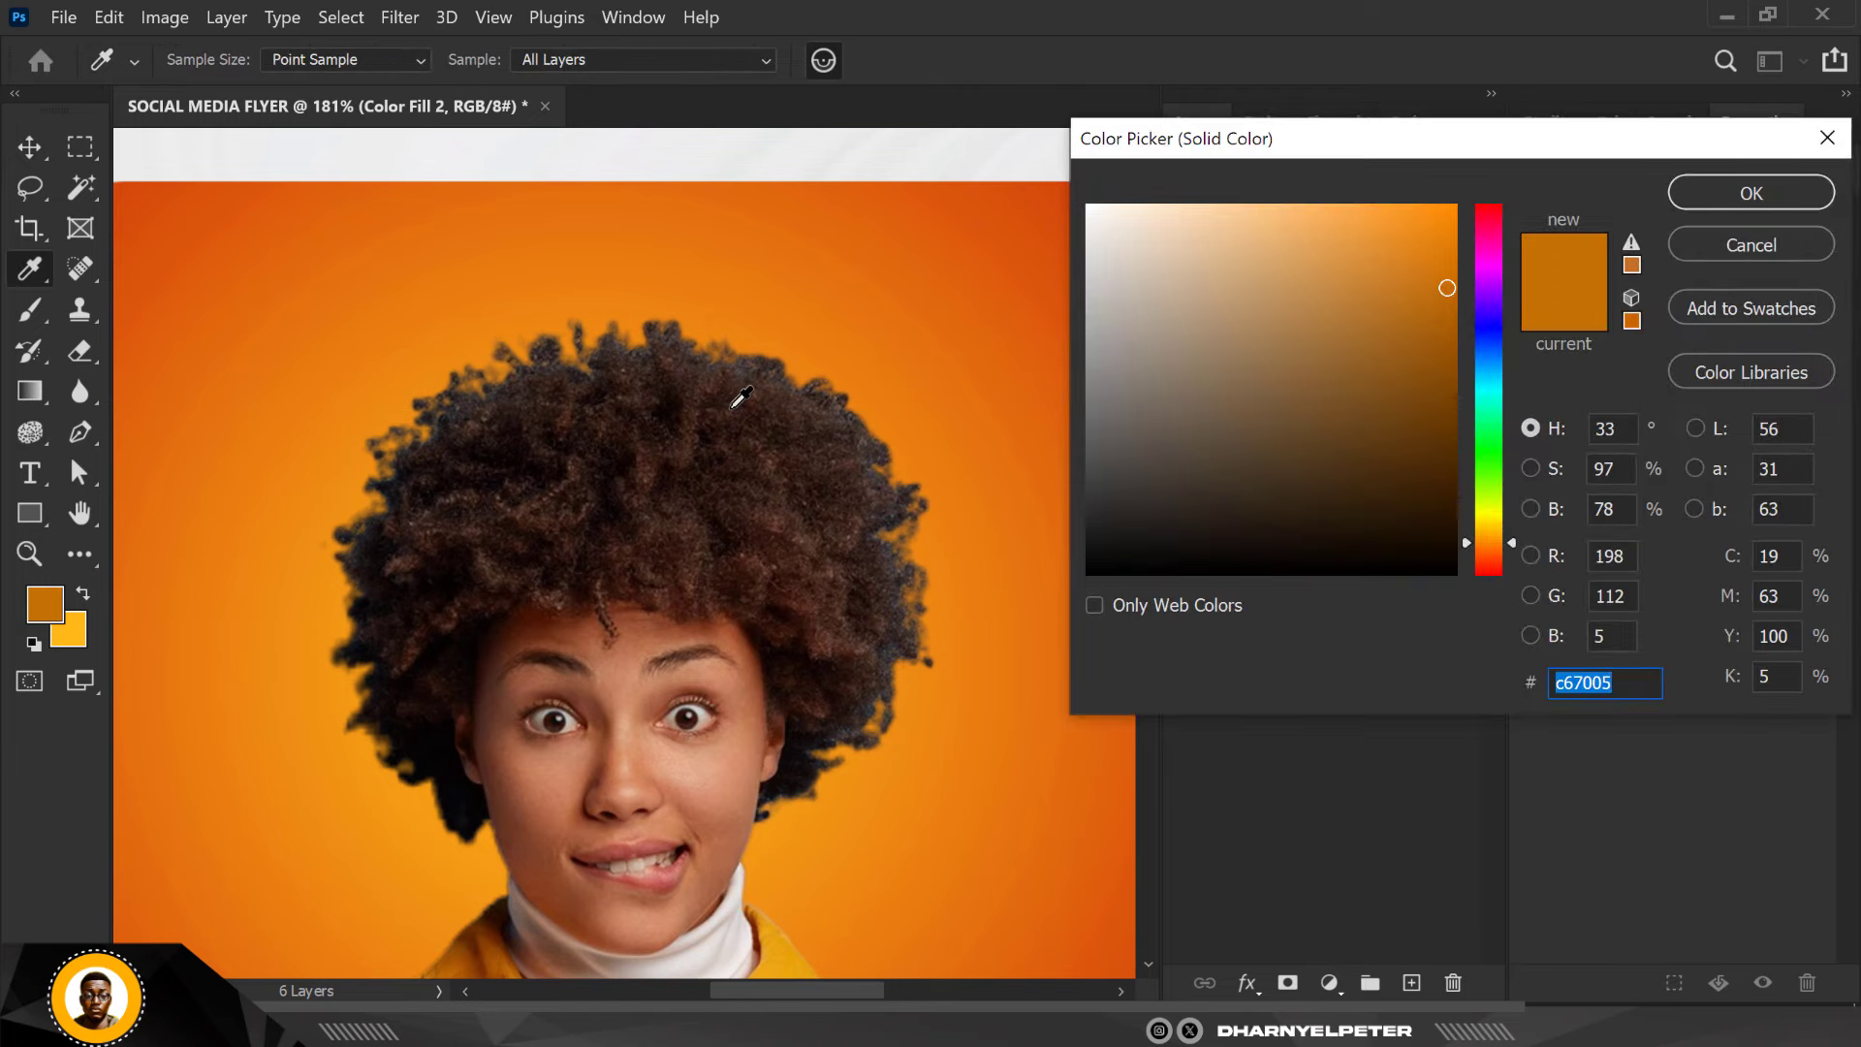
left_click(733, 407)
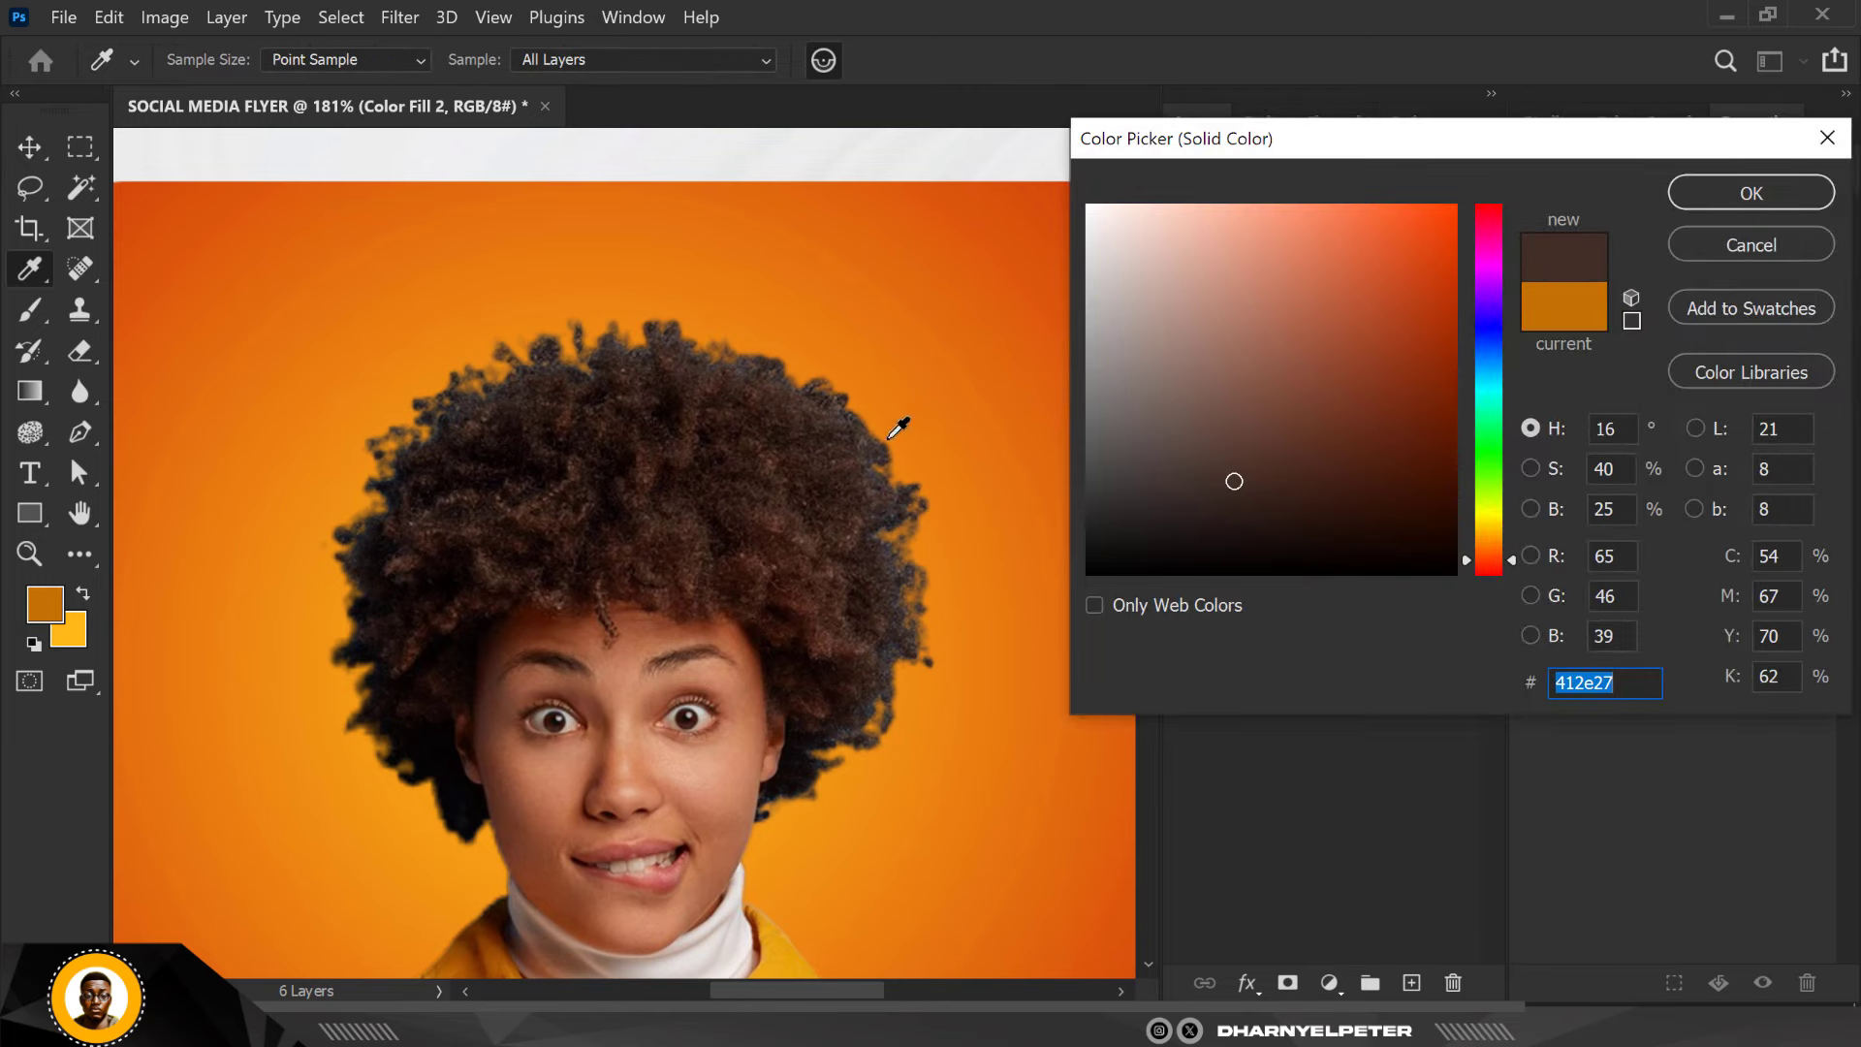
left_click(720, 400)
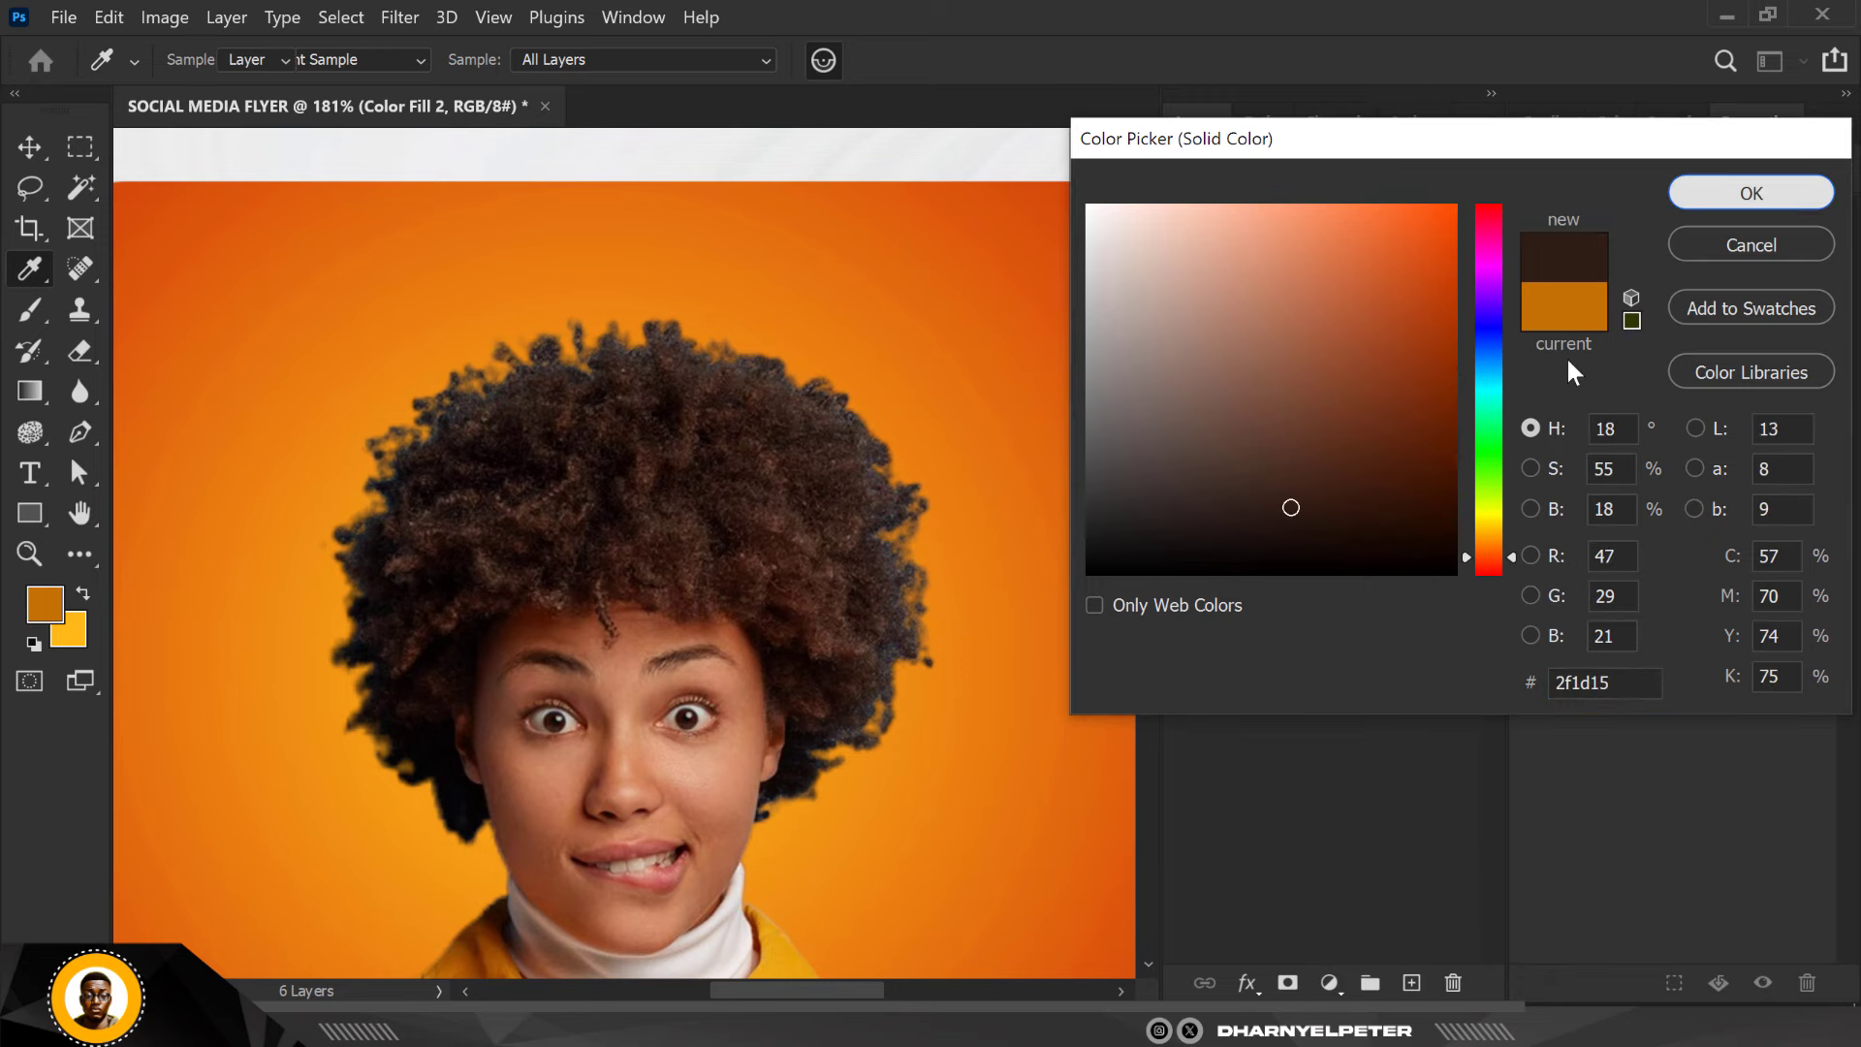
key("Return")
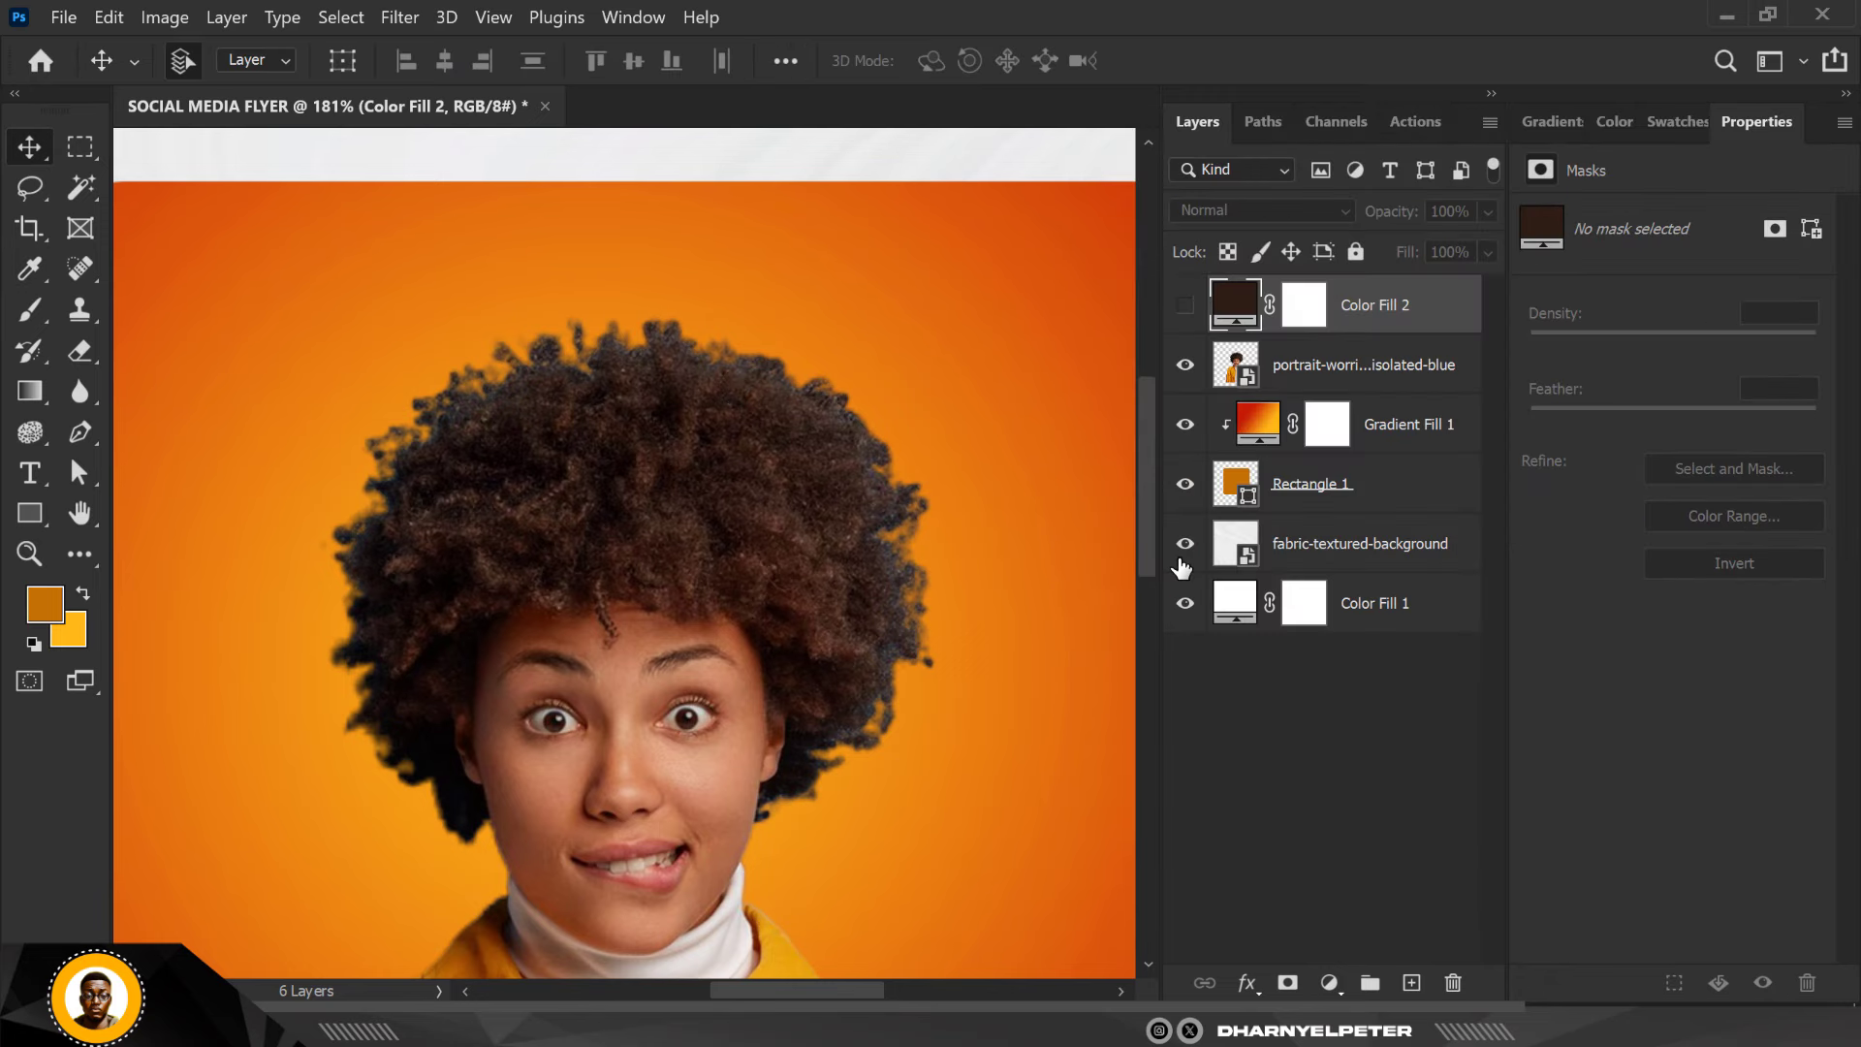
left_click(1186, 308)
Clip the dark brown fill layer to the portrait and invert its layer mask to black
right_click(1457, 333)
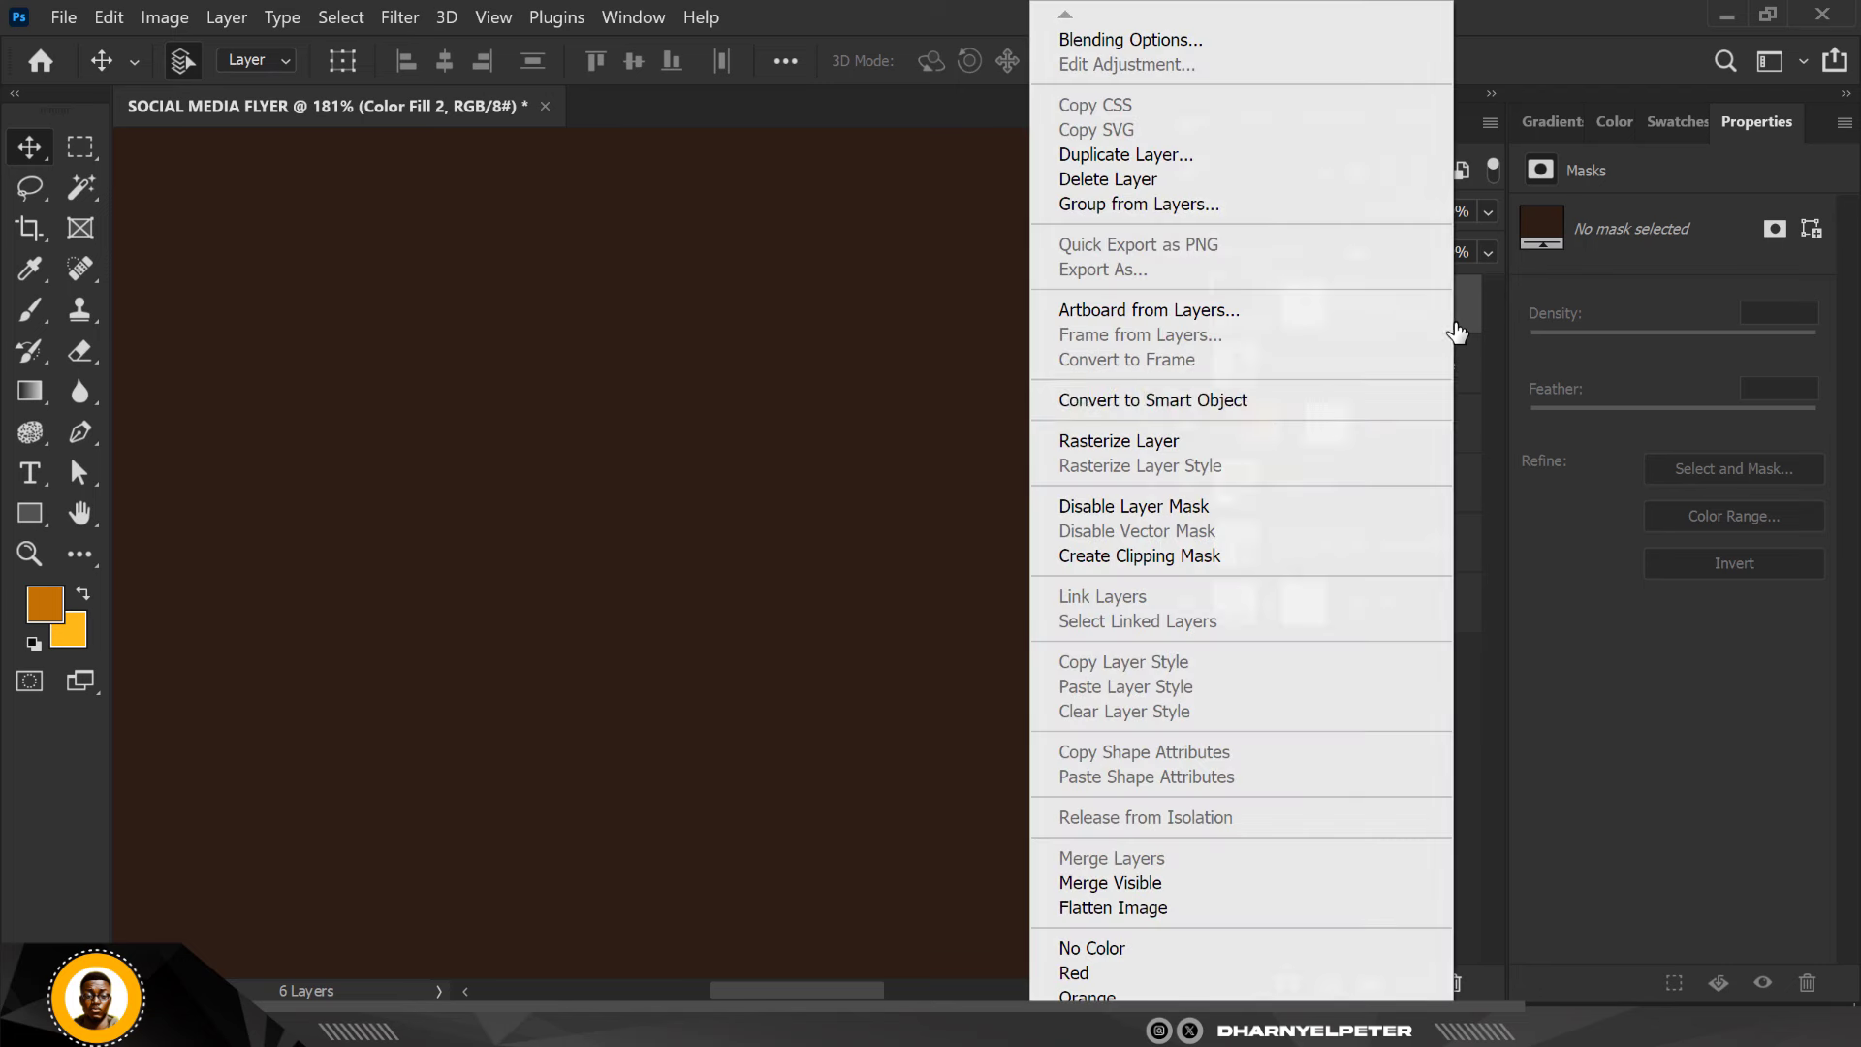
left_click(1150, 566)
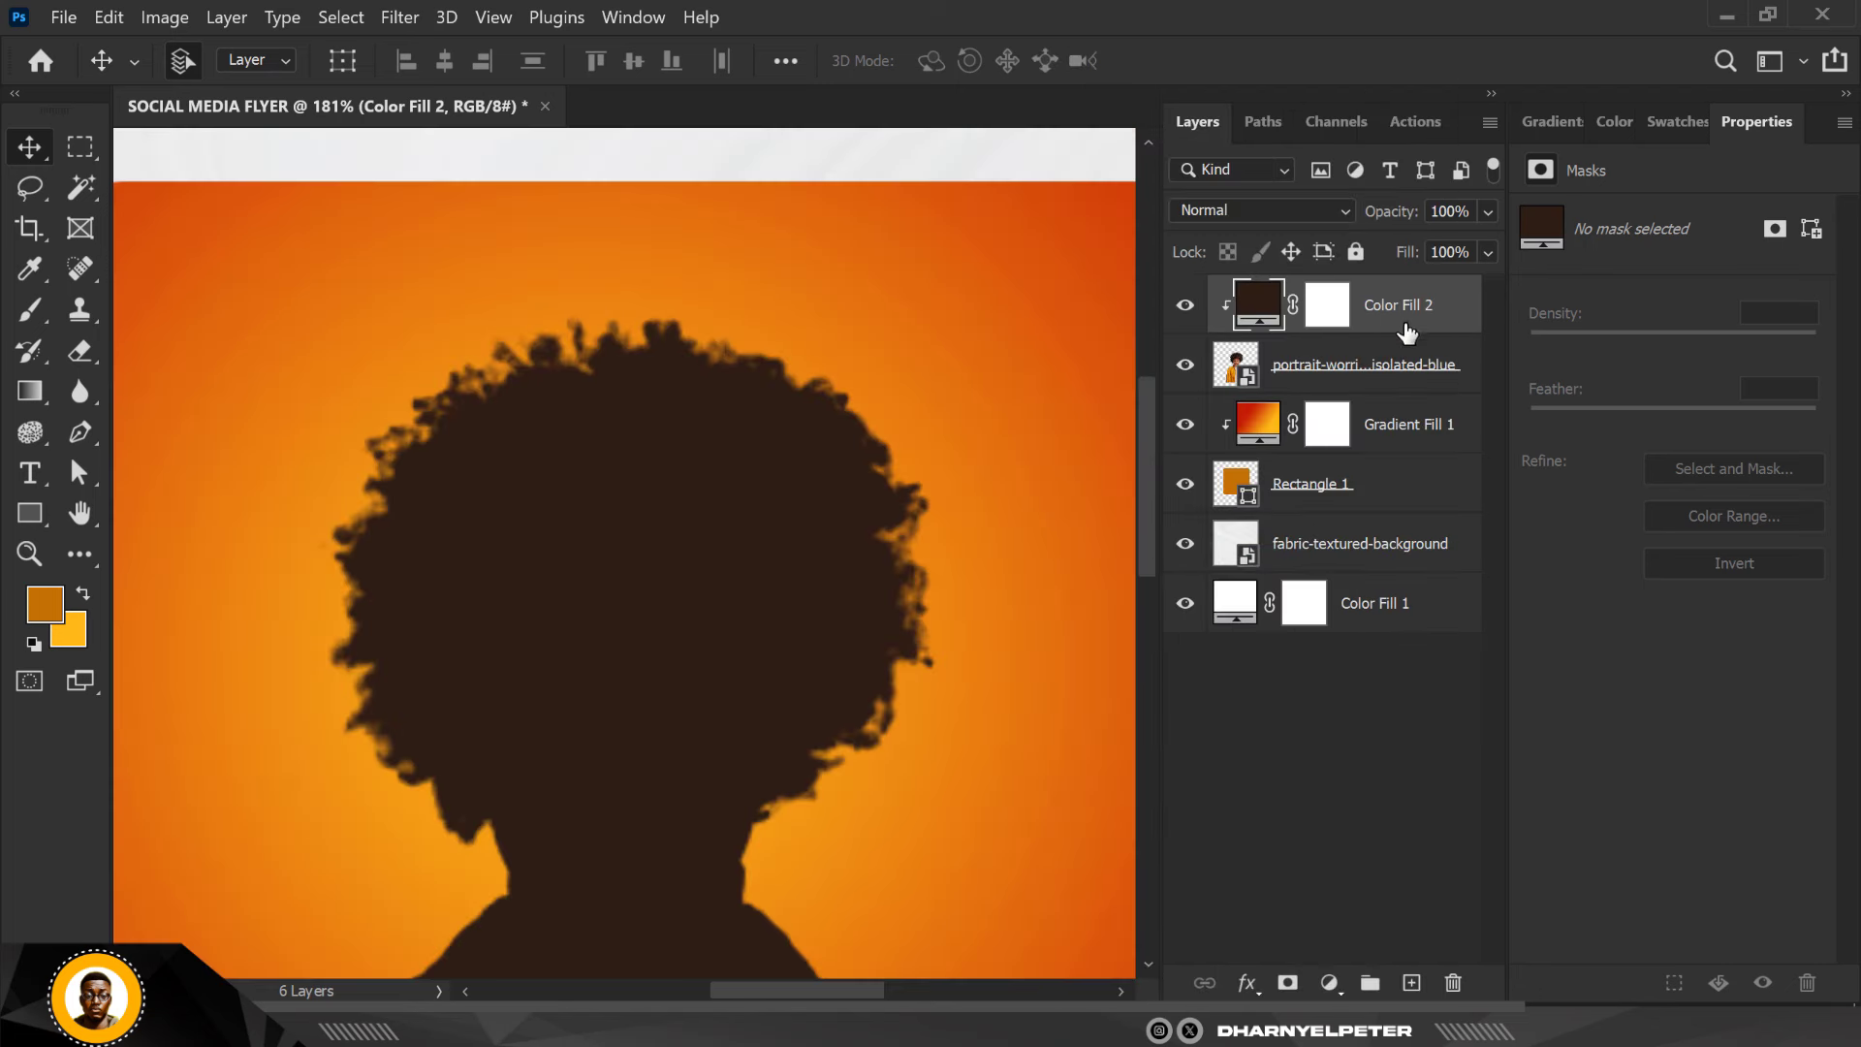
left_click(1325, 308)
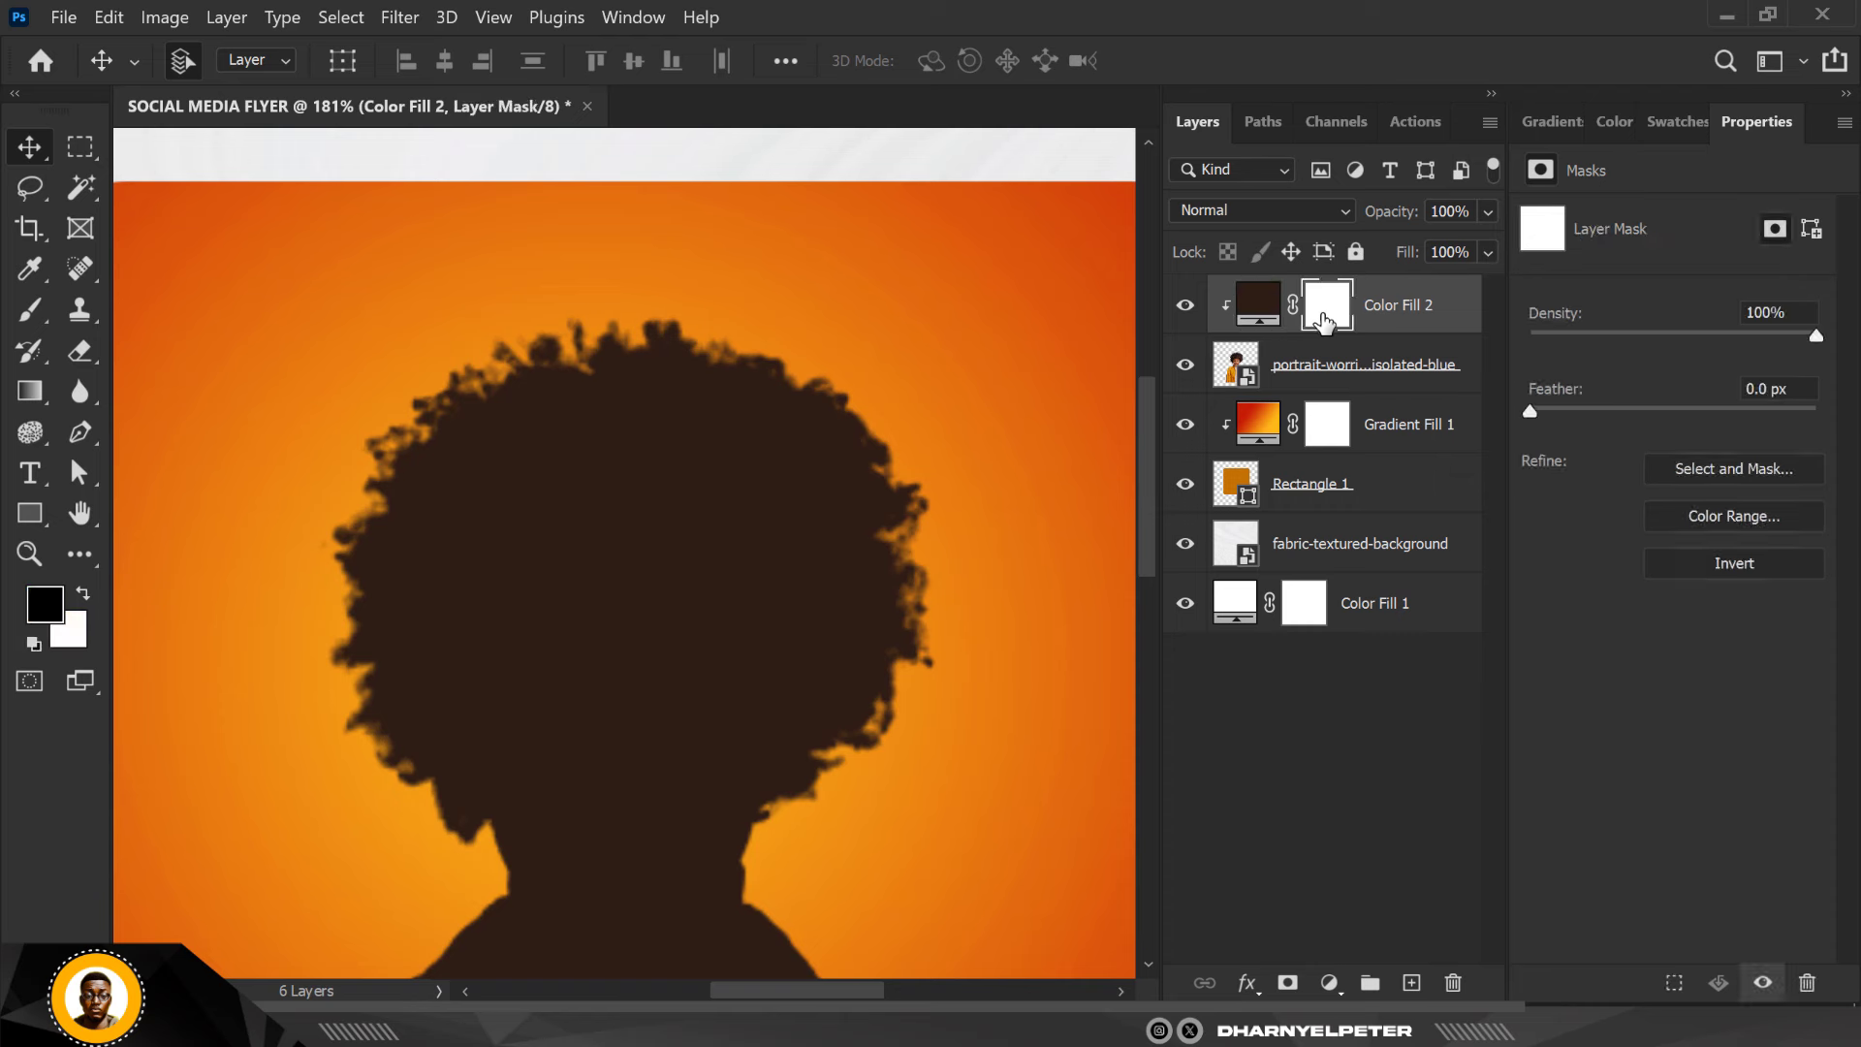
key("ctrl+i")
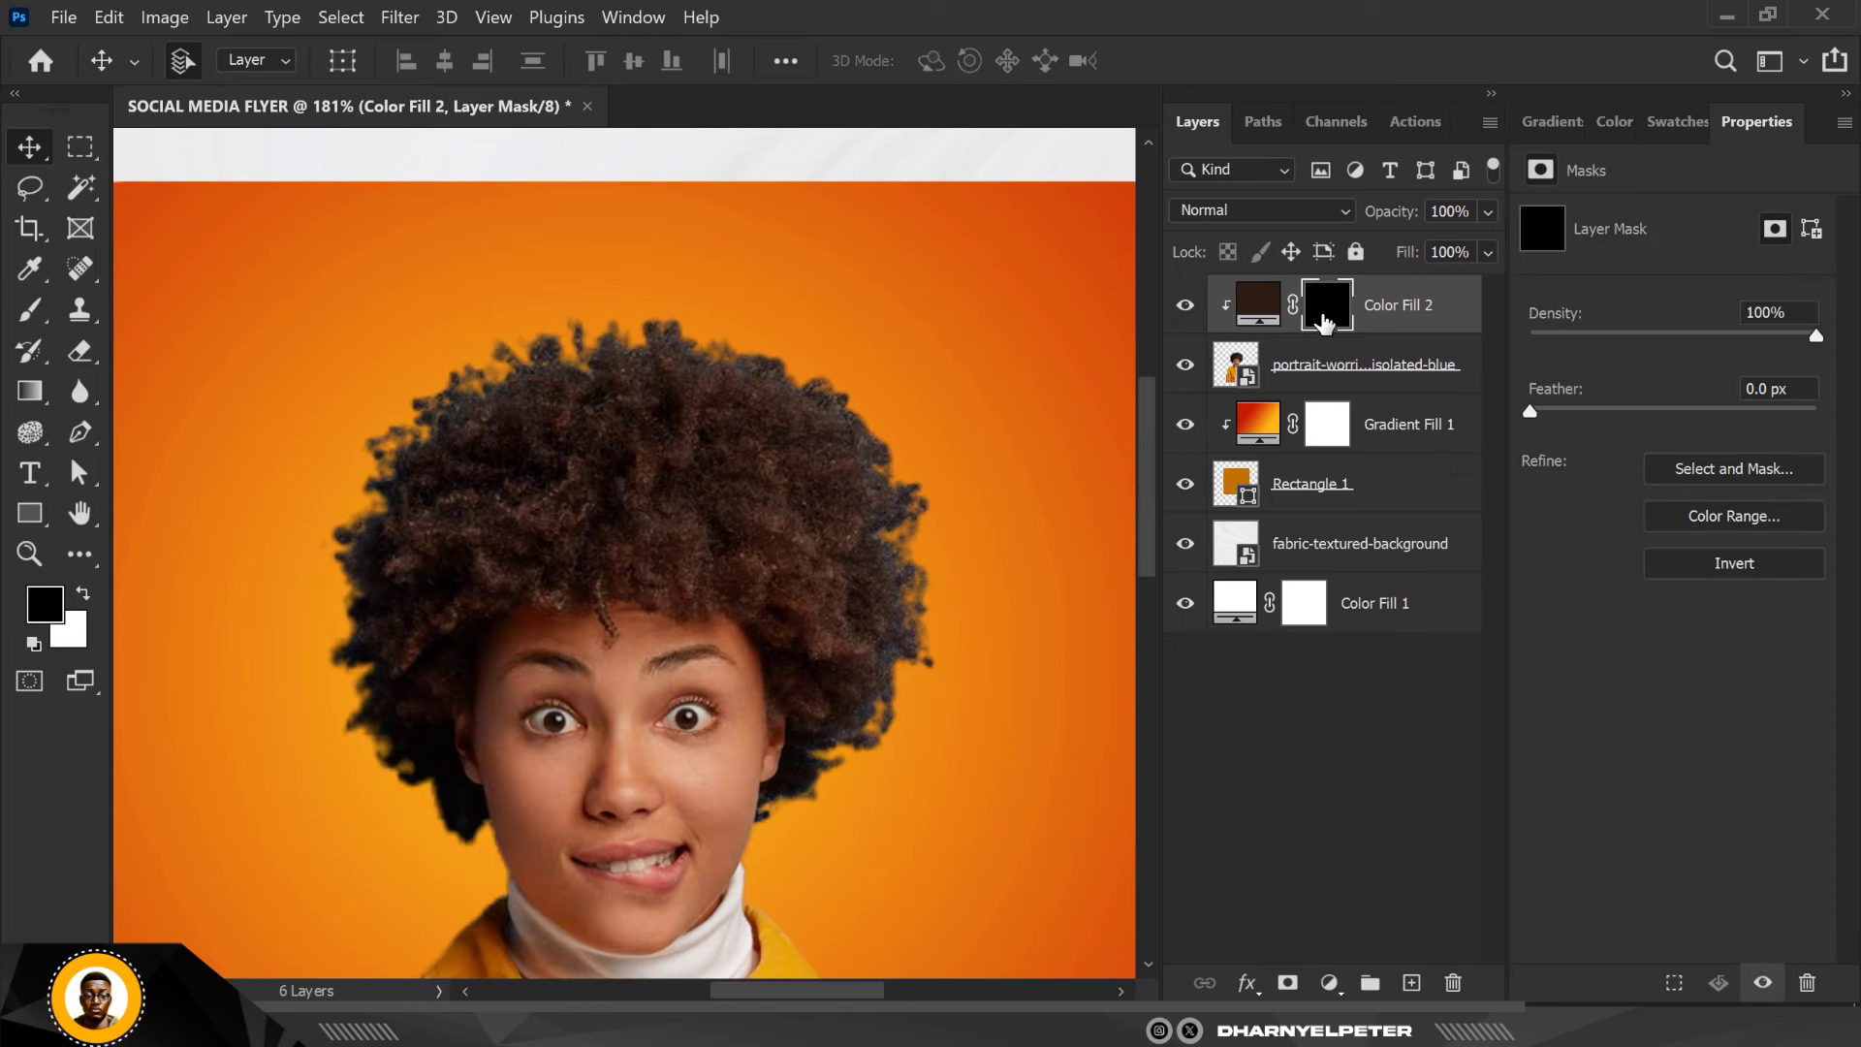
Paint white on the brown fill's mask along the outer edge of the hair with a soft 50 px brush at 0% hardness
left_click(31, 311)
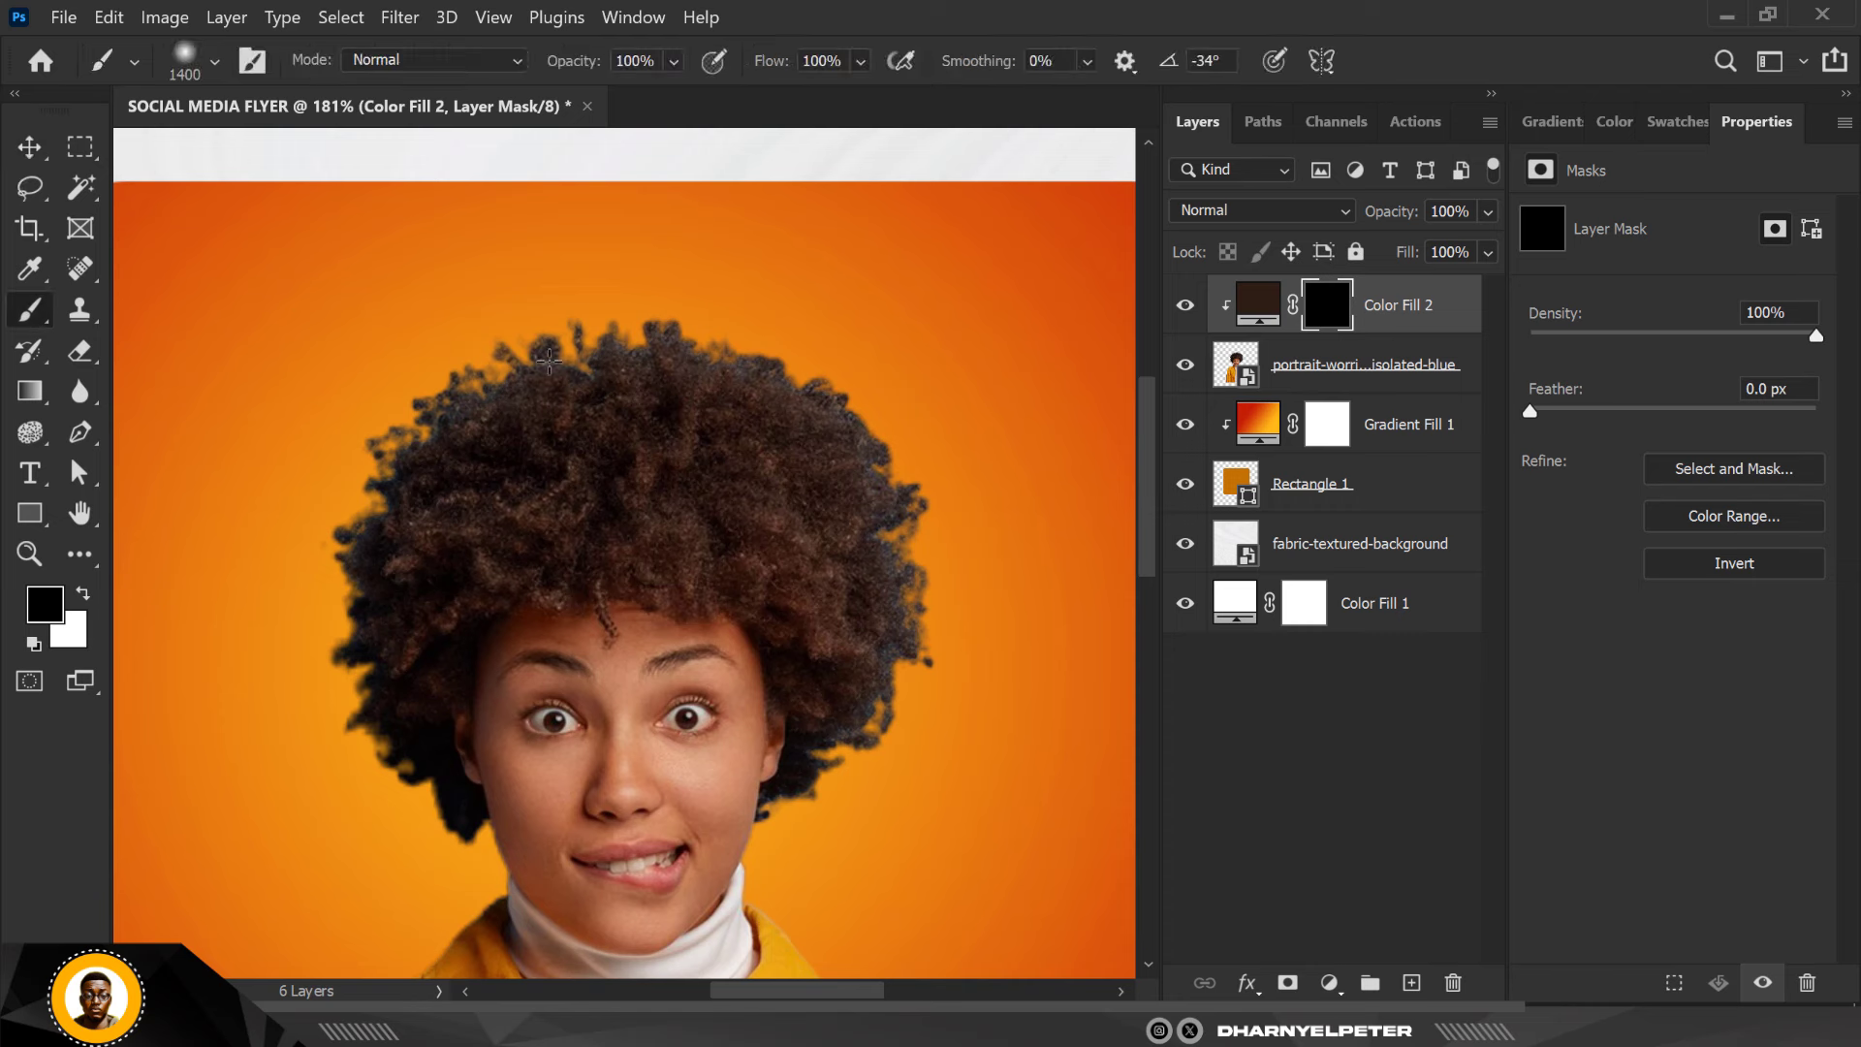
left_click(214, 61)
left_click_drag(330, 154, 205, 159)
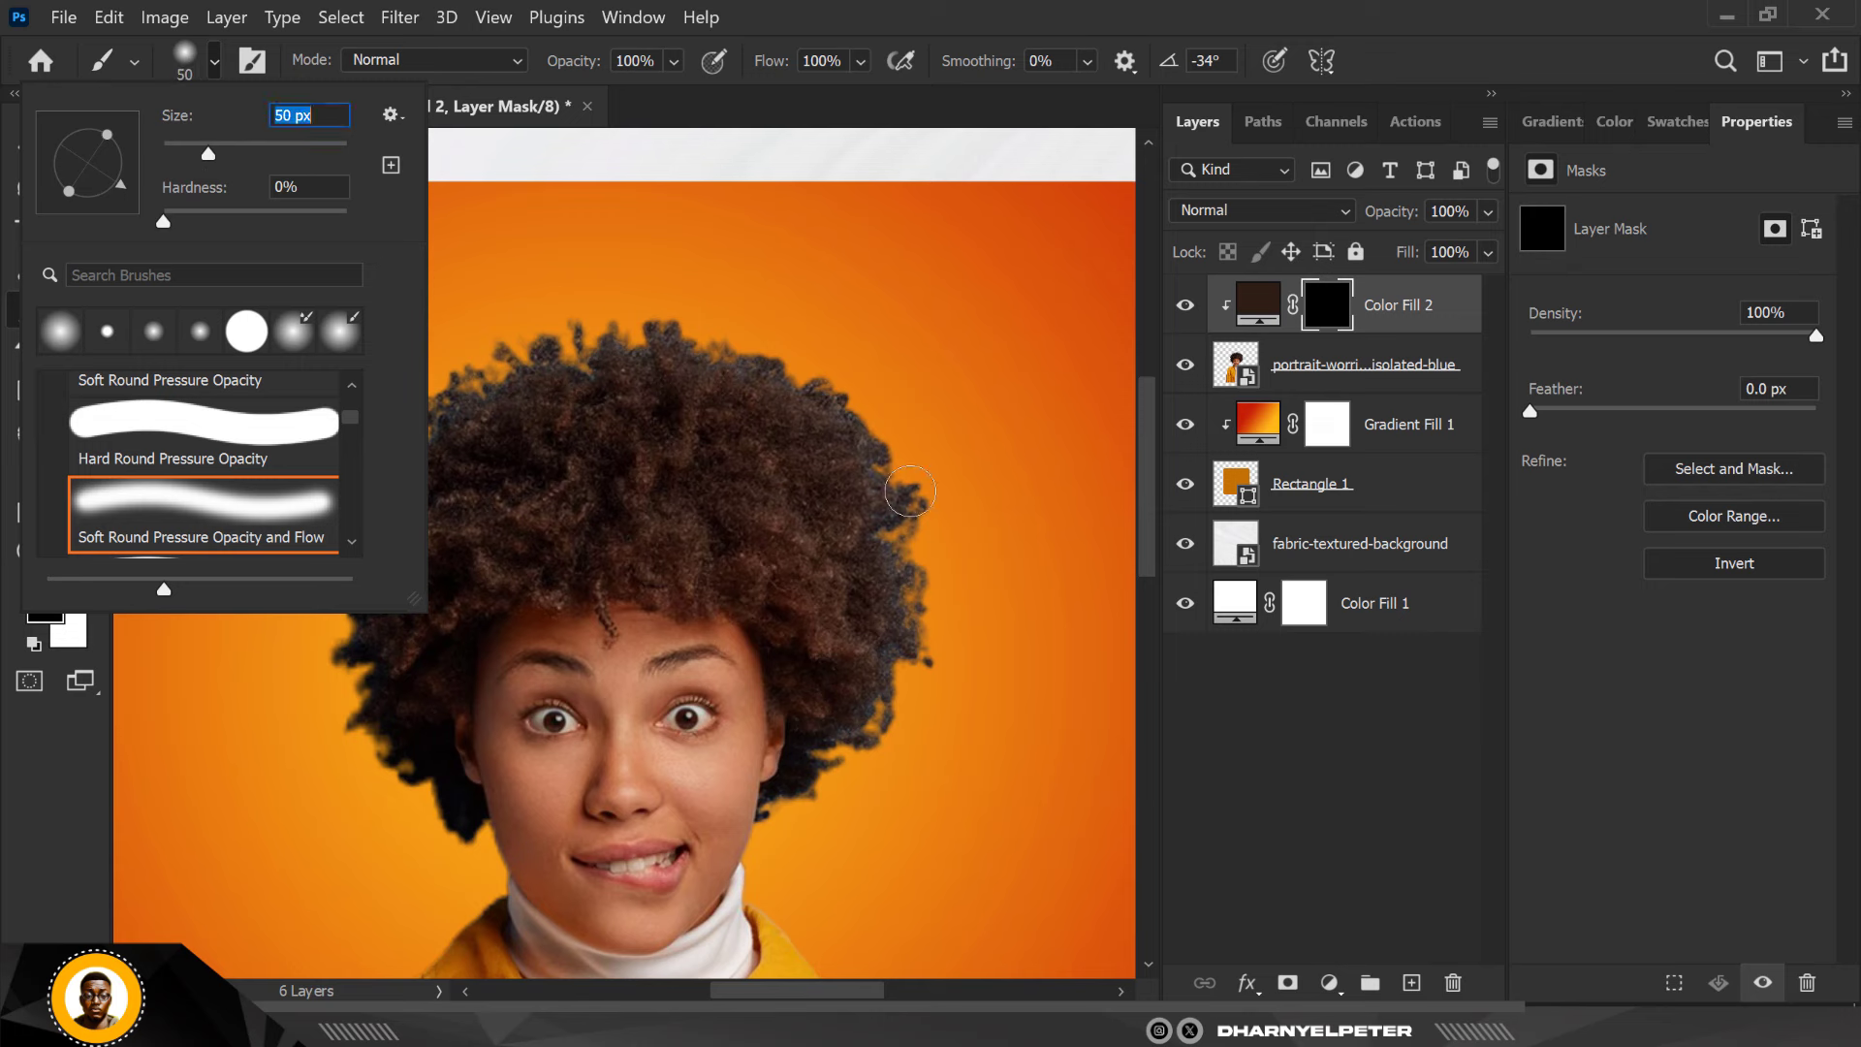
left_click(1327, 305)
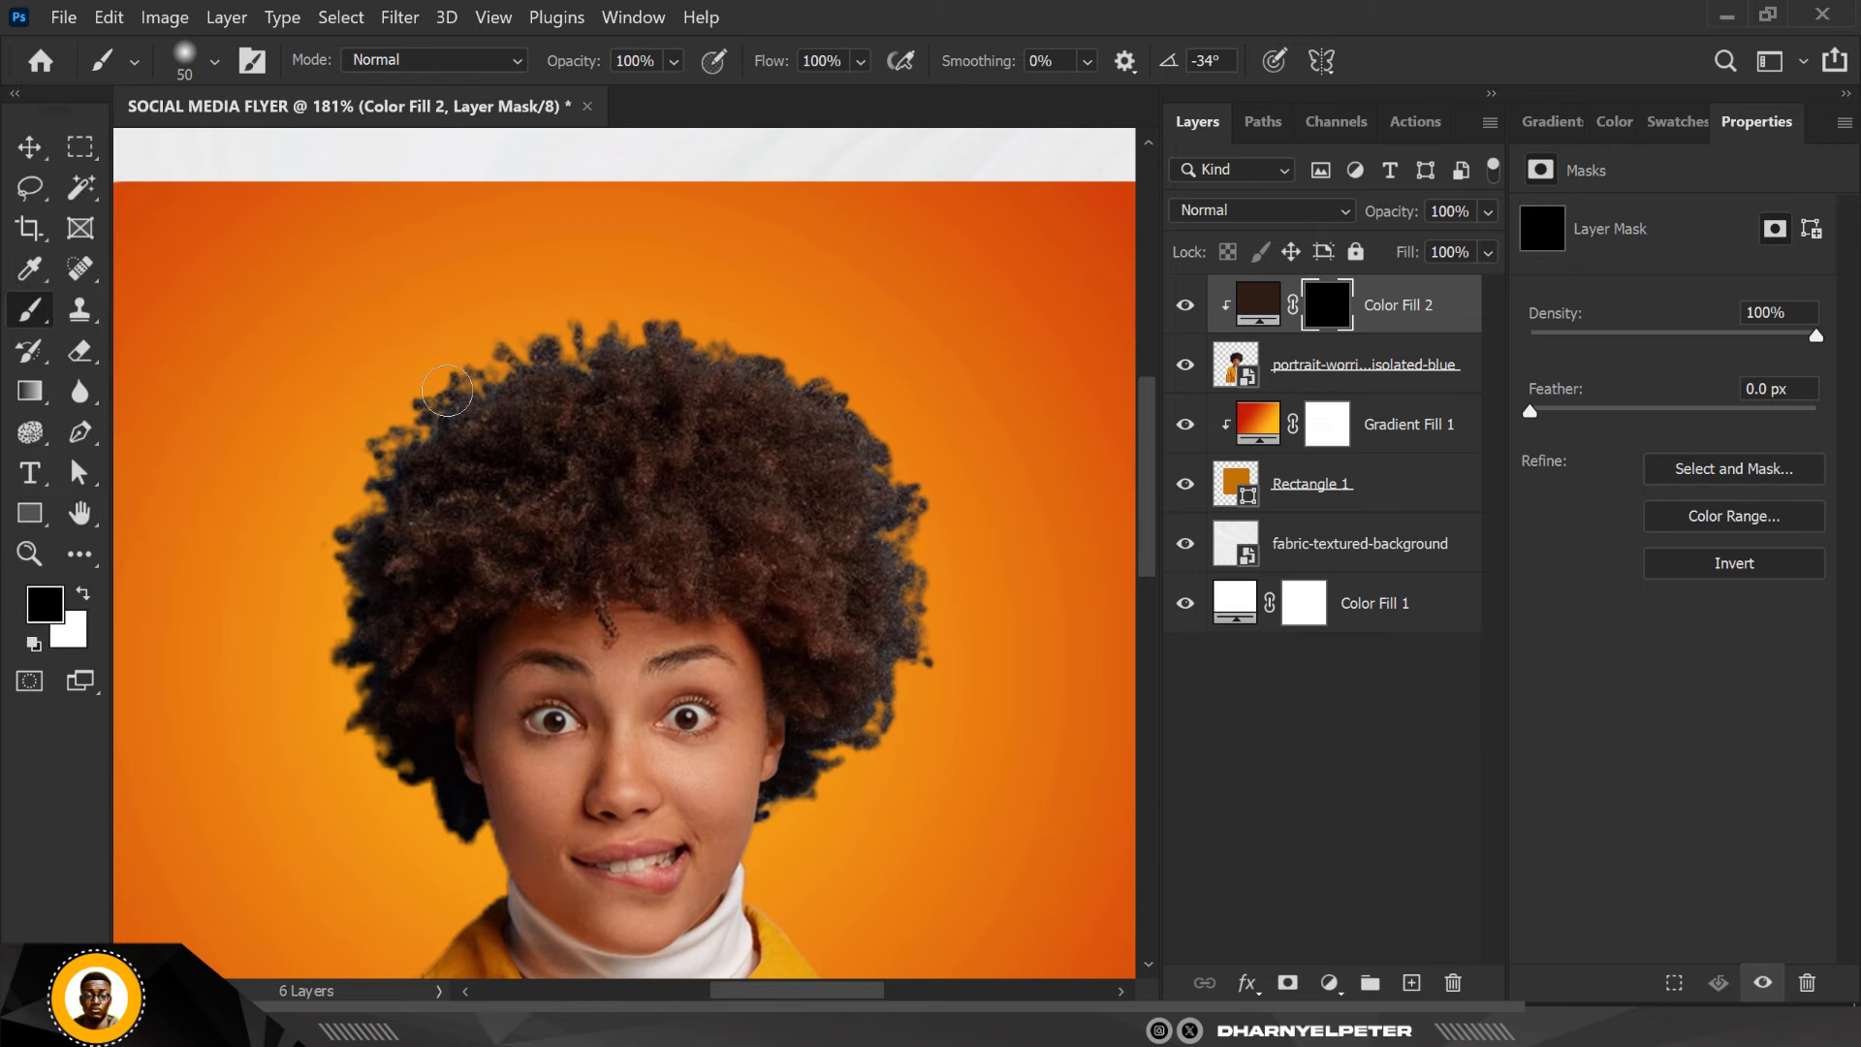
key("x")
mouse_move(442, 419)
left_mouse_down()
mouse_move(548, 363)
mouse_move(665, 347)
mouse_move(764, 369)
mouse_move(924, 461)
mouse_move(897, 747)
mouse_move(857, 758)
left_mouse_up()
left_click_drag(911, 558, 634, 366)
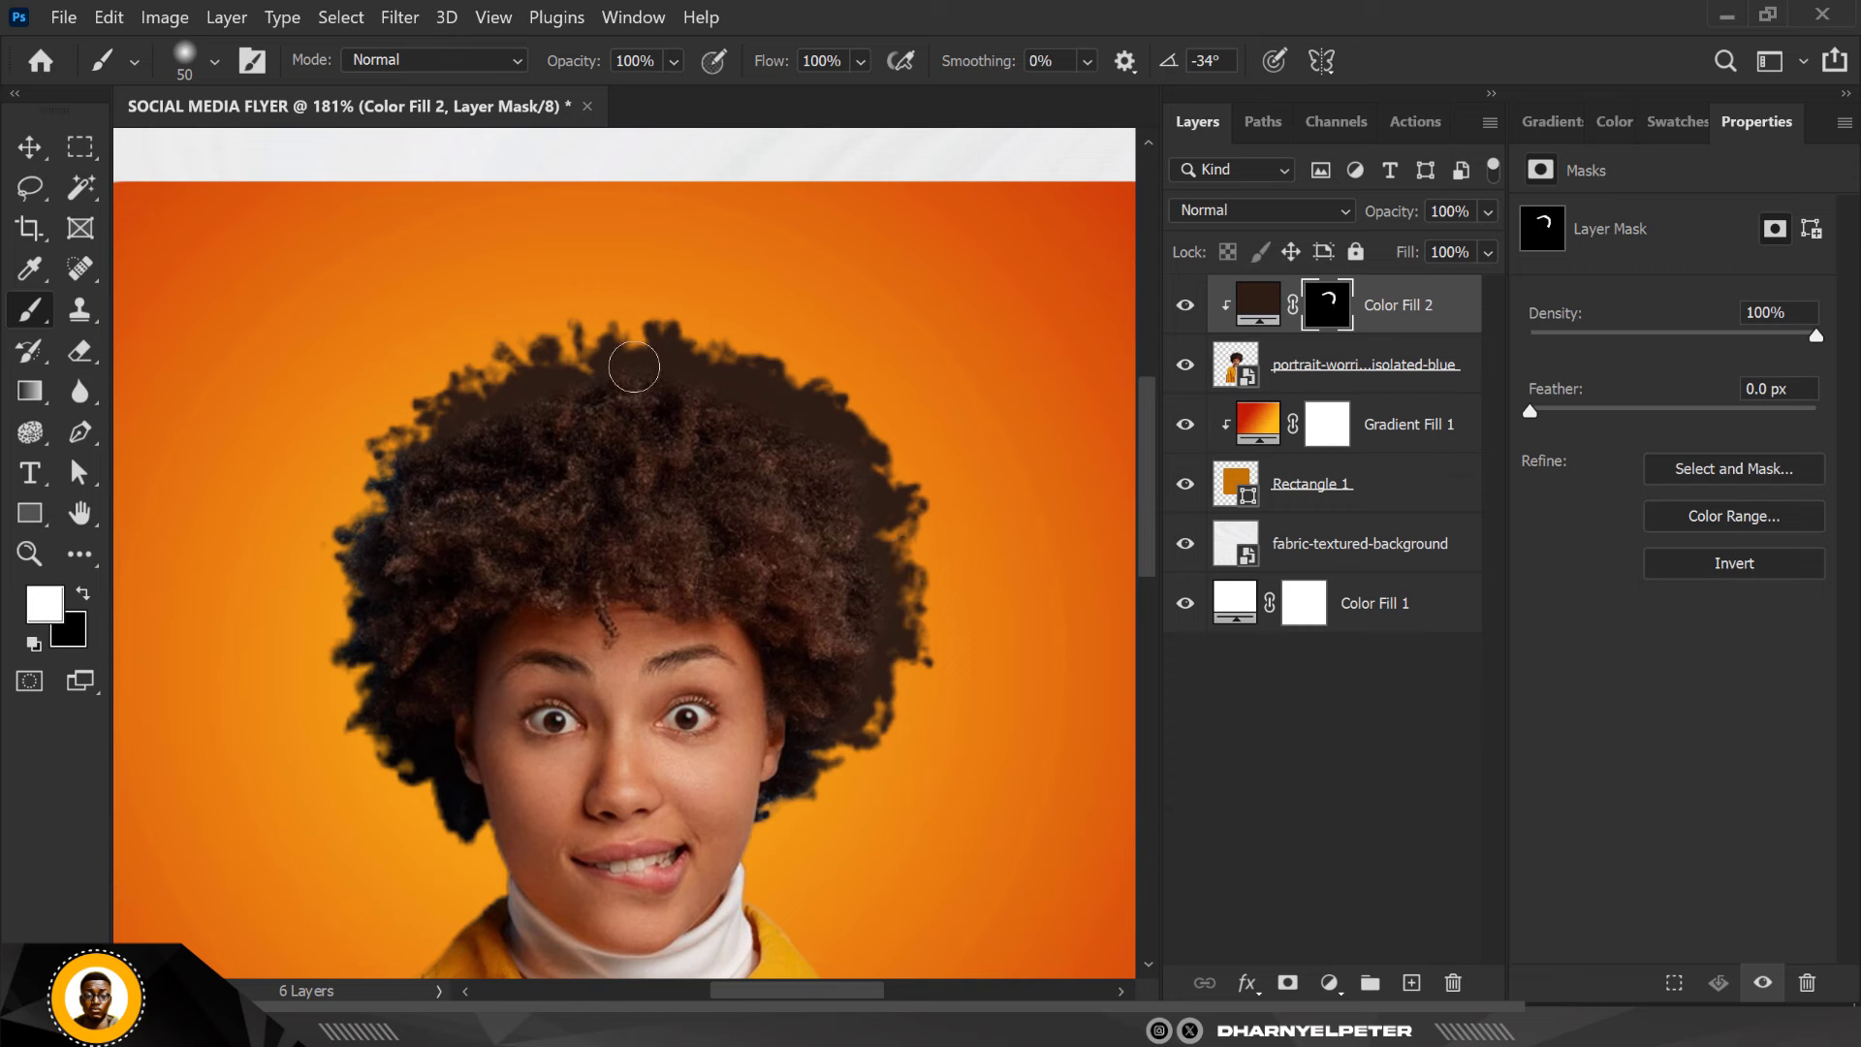
left_click_drag(329, 669, 419, 897)
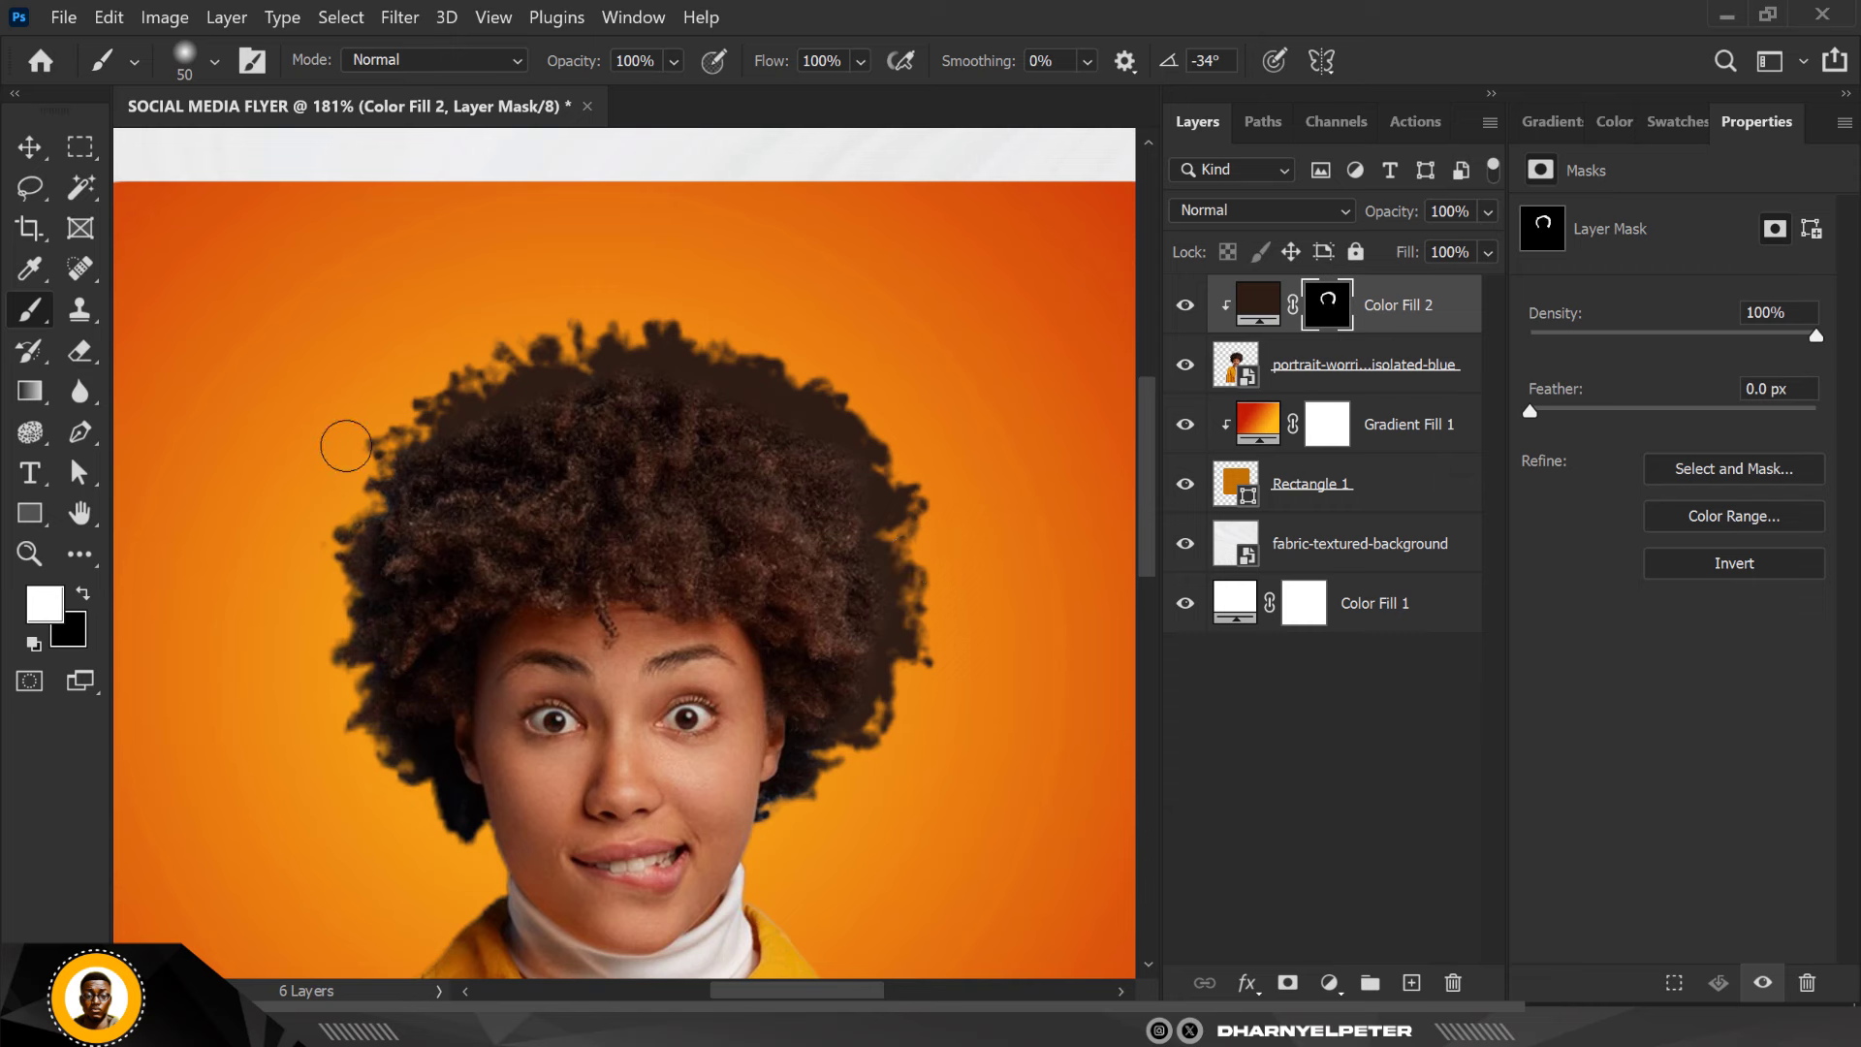
Set the brown fill layer's blend mode to Overlay and its opacity to 59%
left_click(1288, 208)
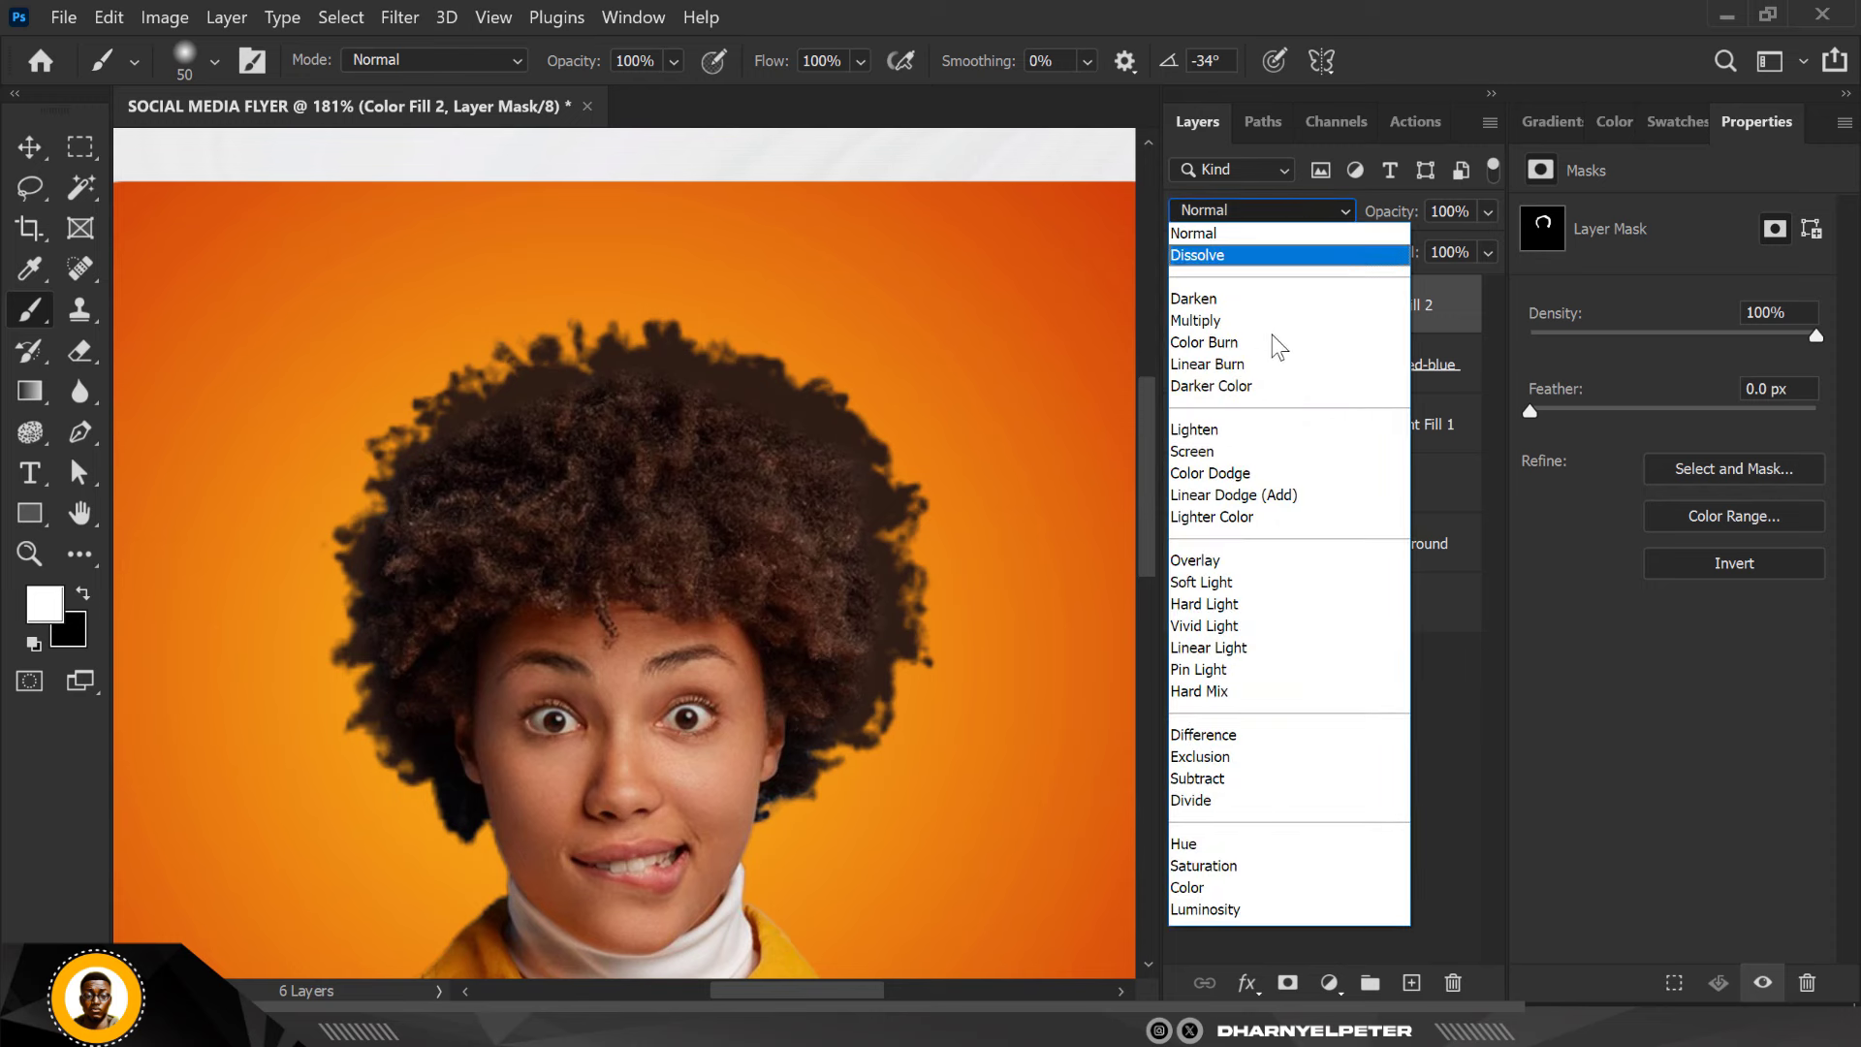
left_click(1229, 565)
left_click(1487, 211)
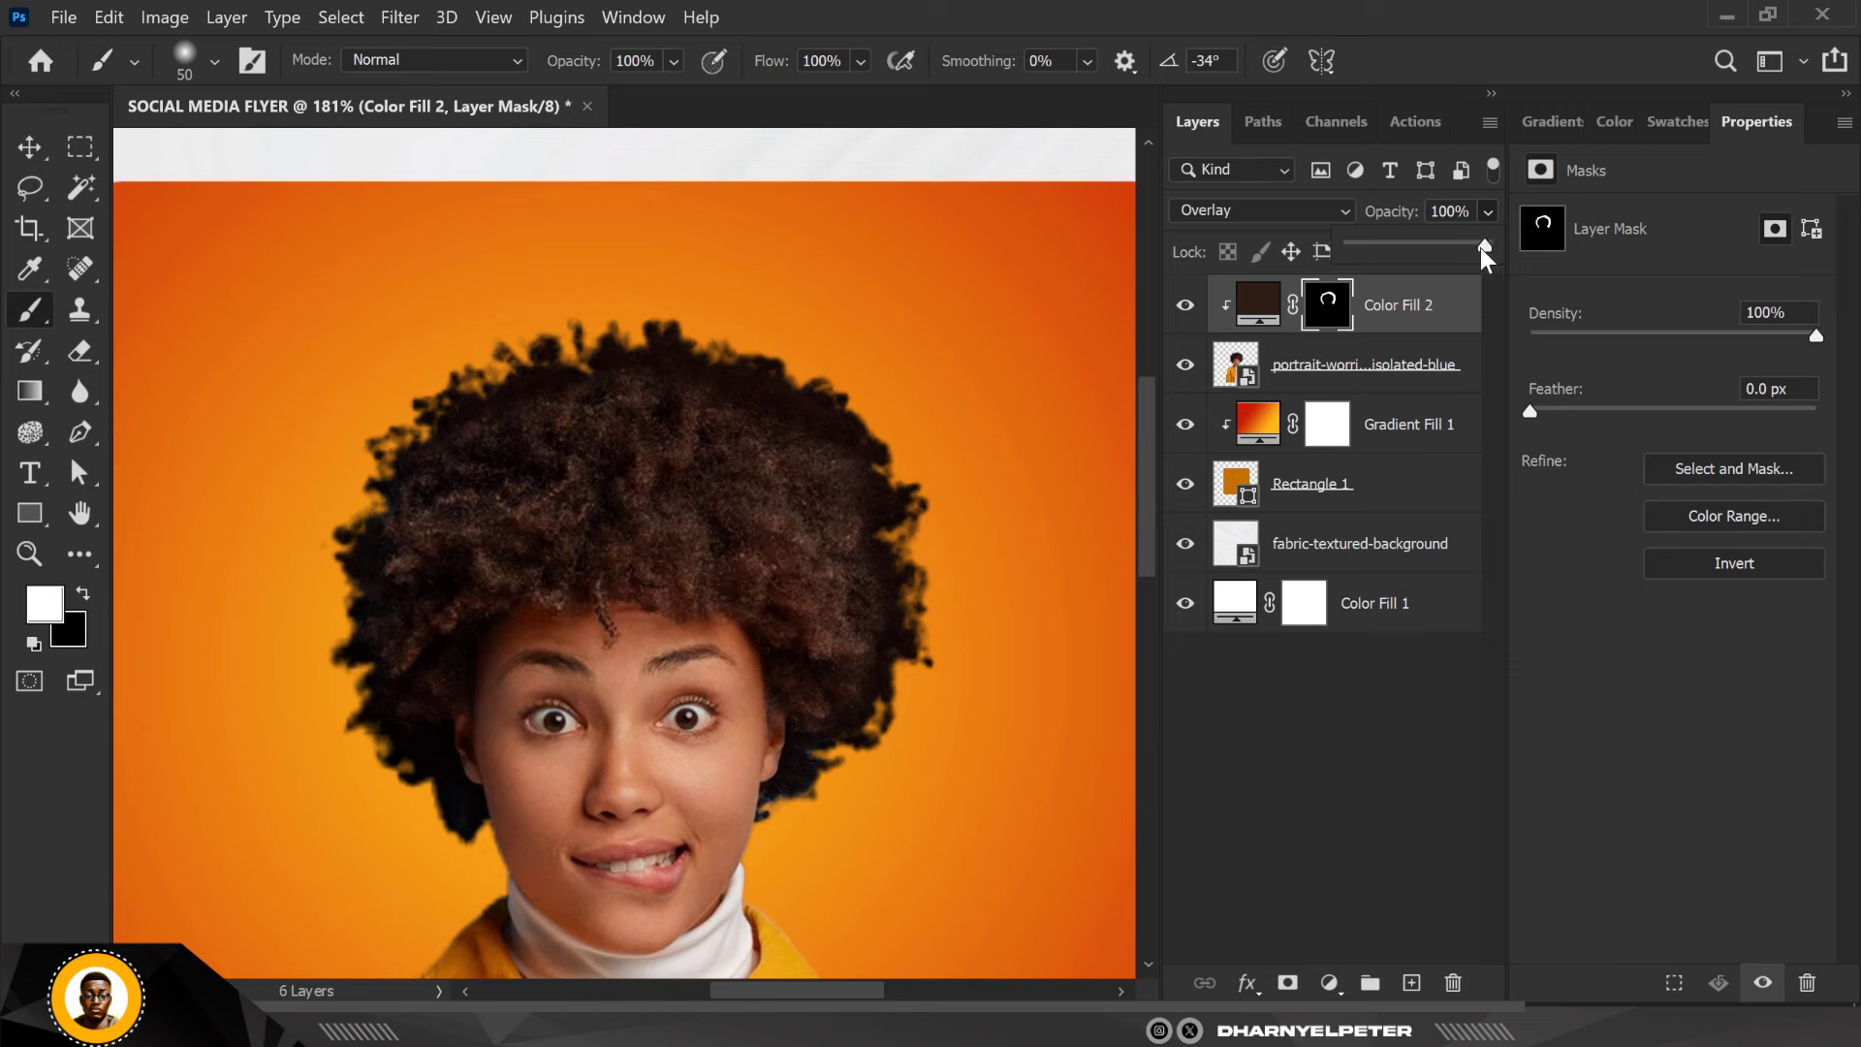
left_click_drag(1441, 252, 1431, 253)
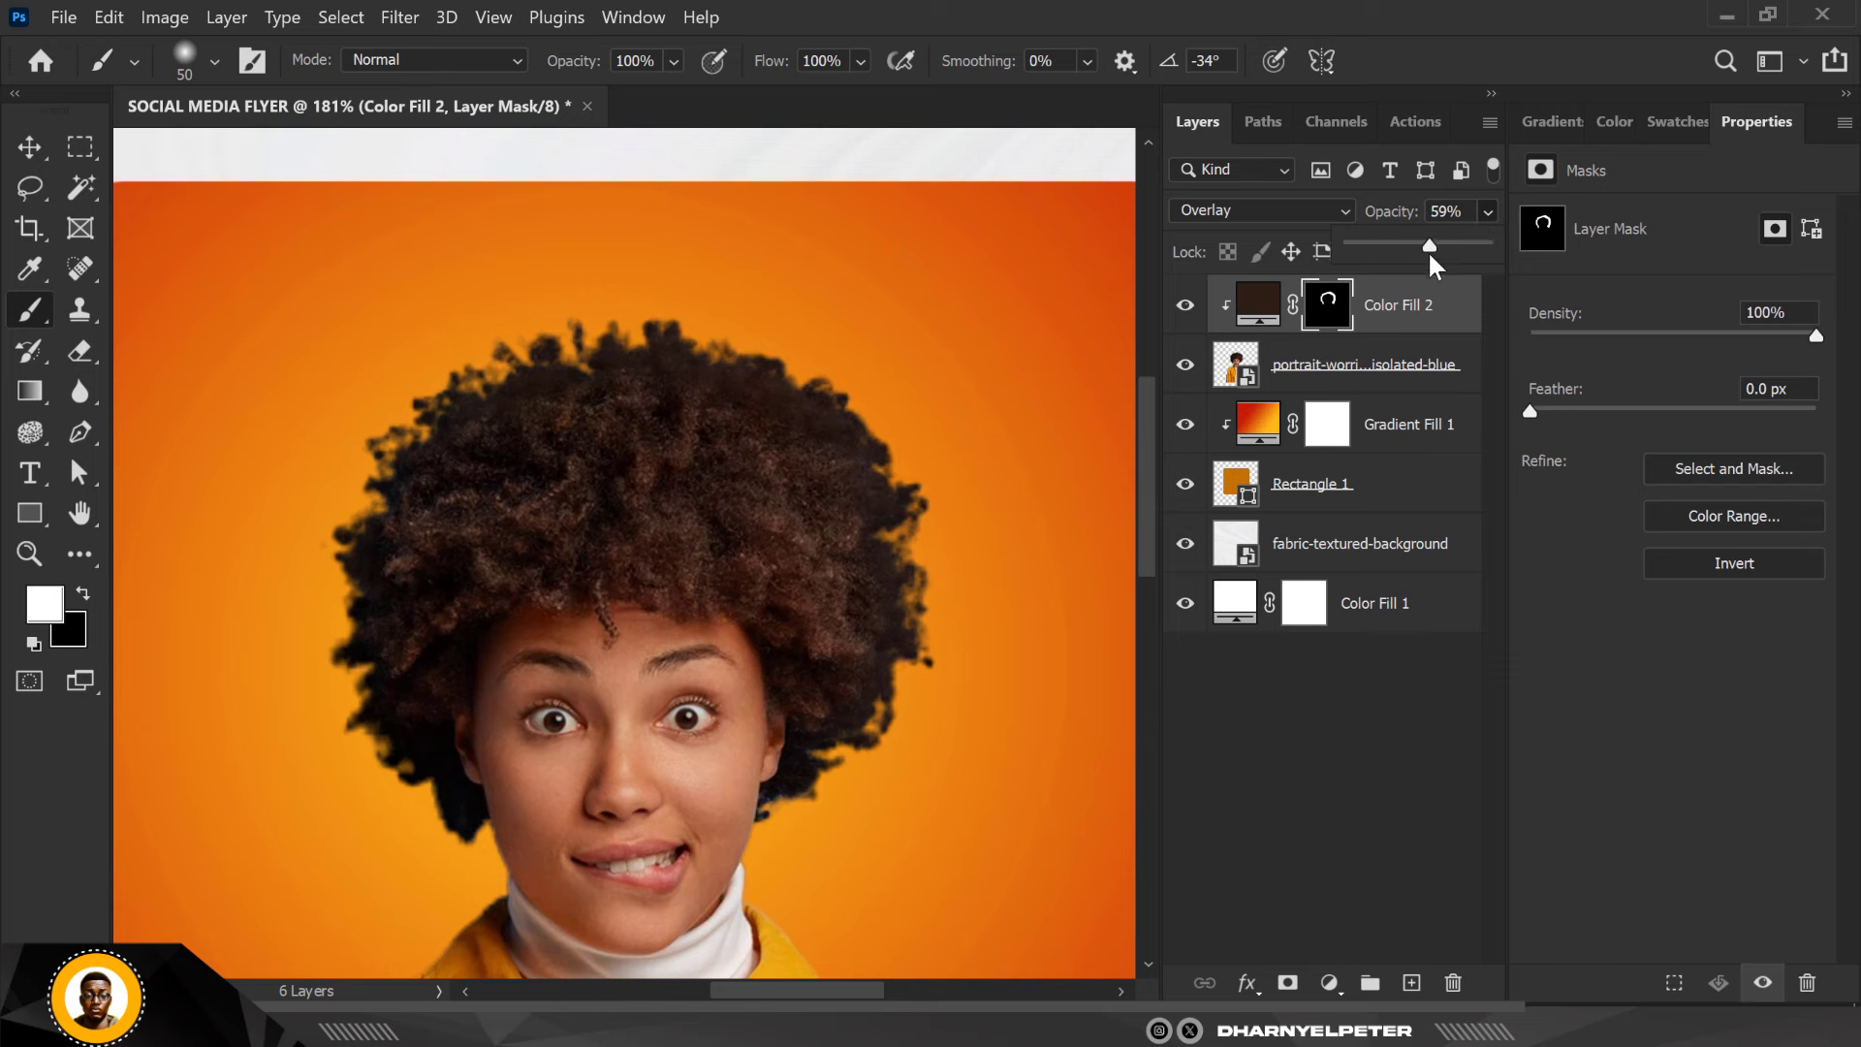
Paint more white on the brown fill's mask across the upper part of the hair with the 50 px brush
left_click(1334, 312)
left_click_drag(829, 360, 616, 390)
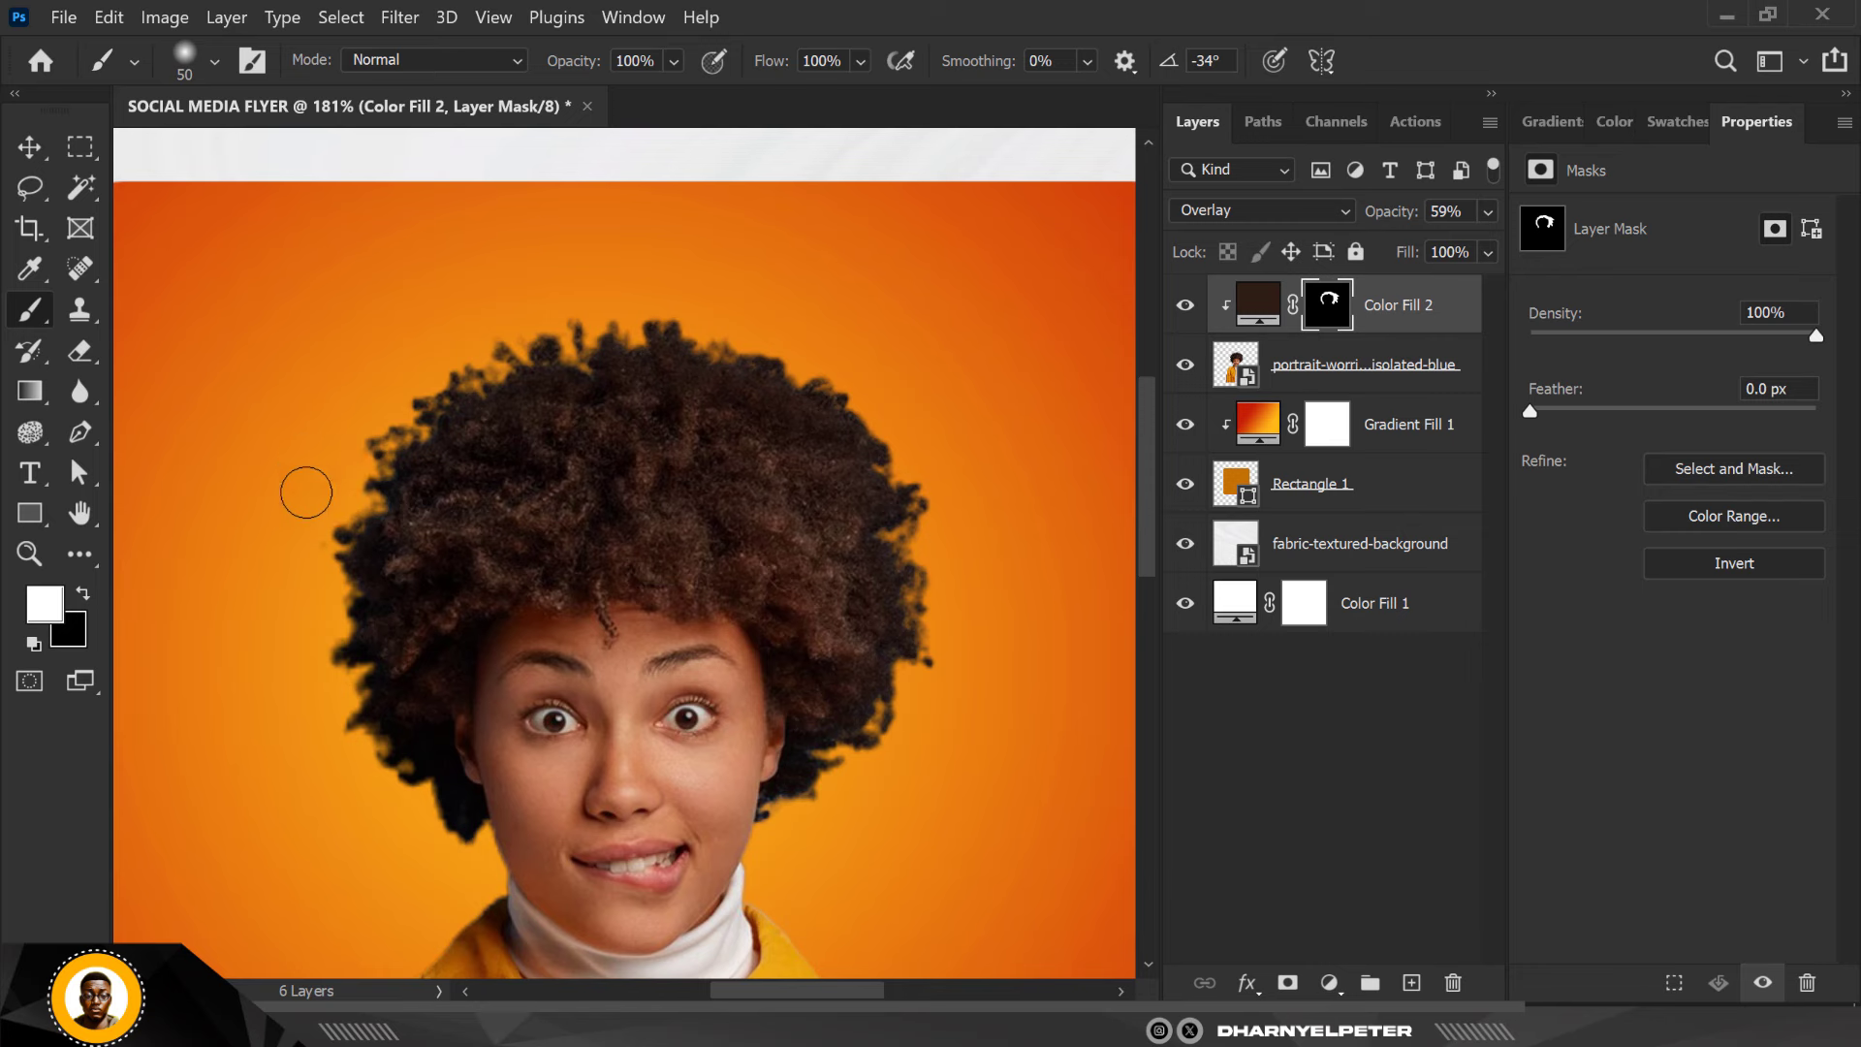
scroll(630, 426, "down", 2)
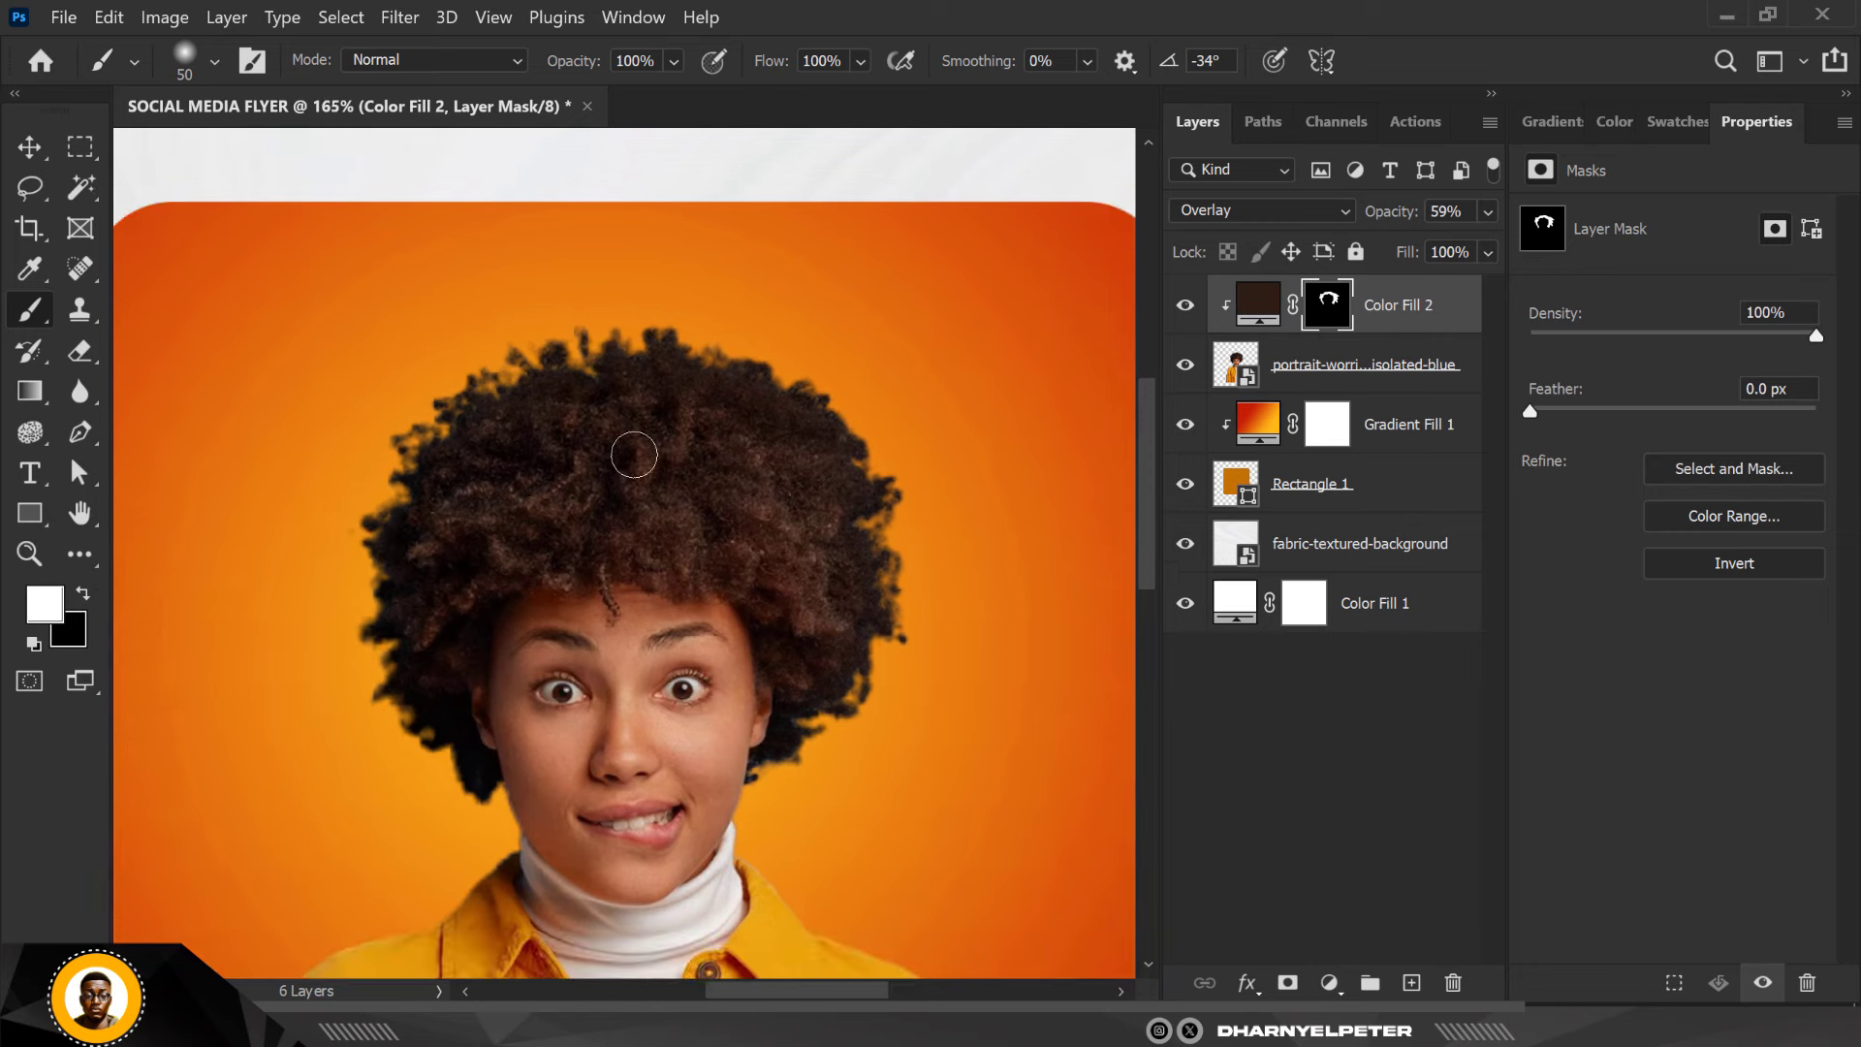
scroll(623, 445, "up", 2)
scroll(715, 415, "down", 3)
scroll(717, 420, "up", 1)
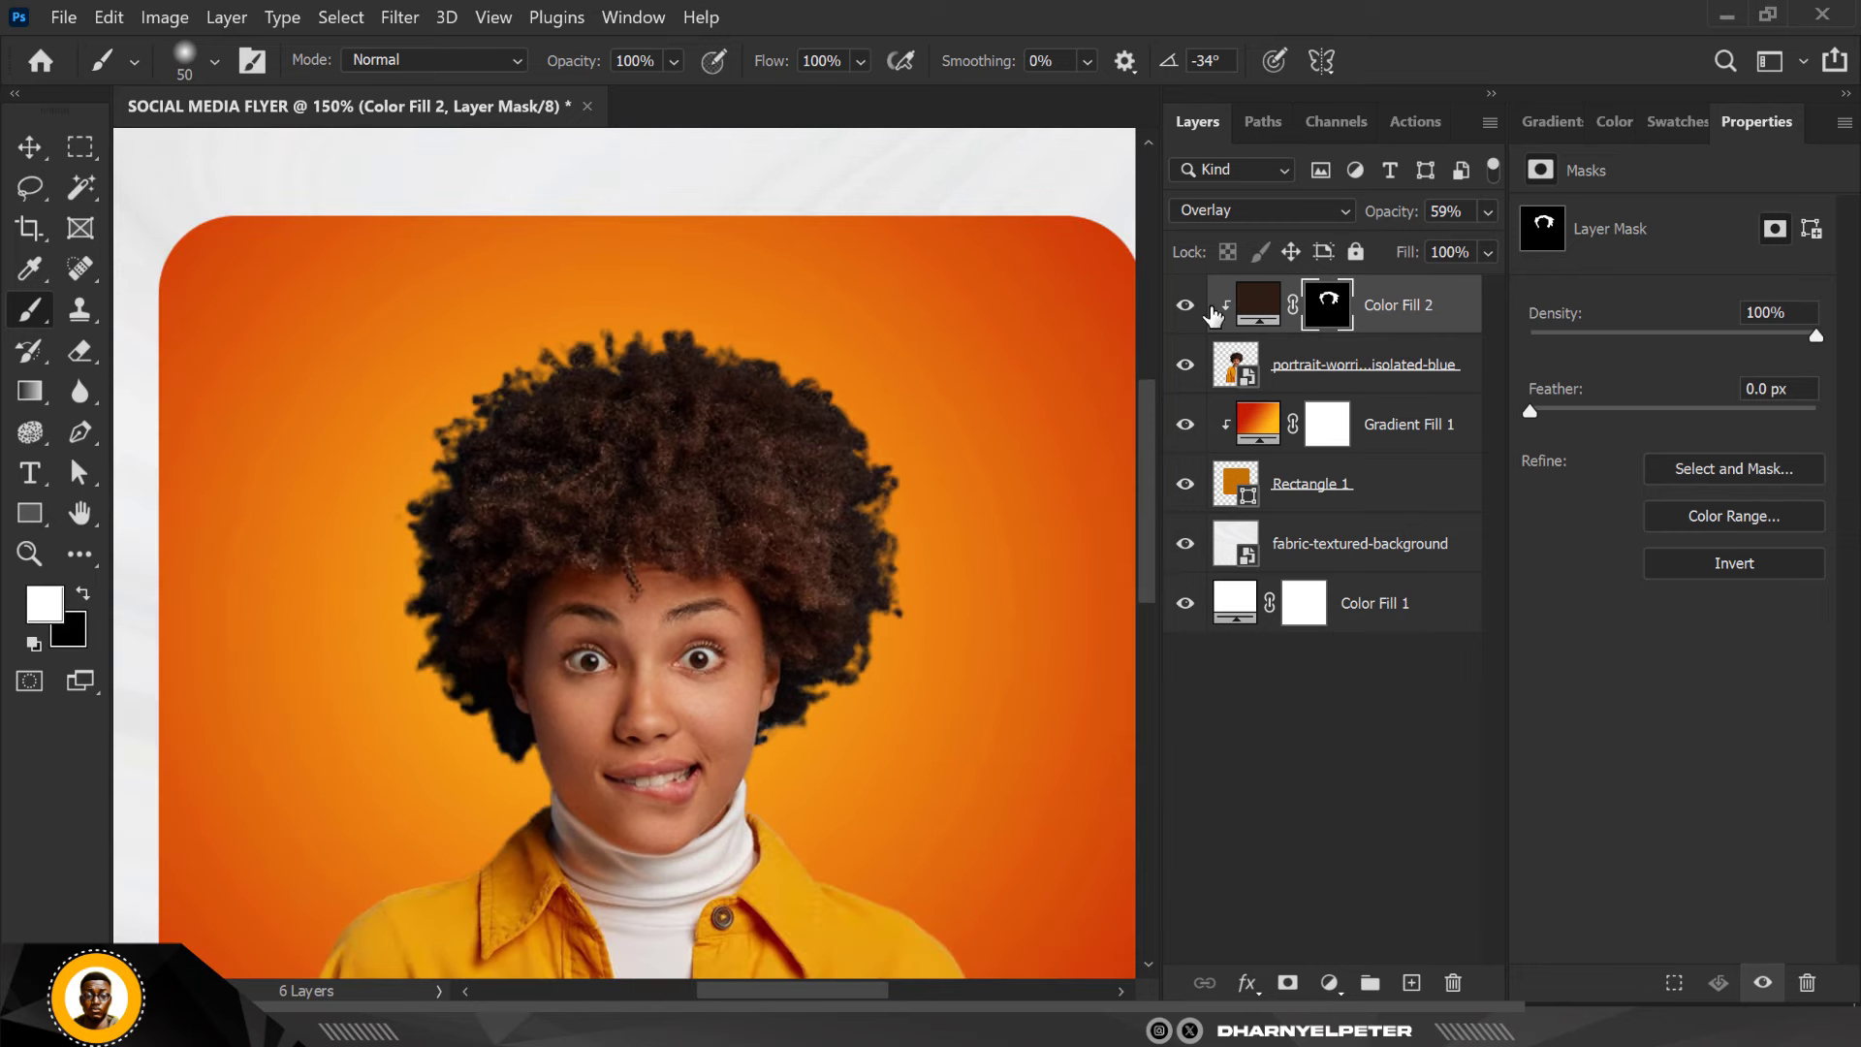
Set the brown layer's Fill to 86% and paint white on its mask over the inner hair with a 90 px brush
left_click_drag(1407, 253, 1394, 252)
key("bracketright")
key("bracketright")
key("bracketright")
key("bracketright")
mouse_move(523, 487)
left_mouse_down()
mouse_move(704, 468)
mouse_move(732, 552)
mouse_move(706, 485)
mouse_move(878, 670)
mouse_move(837, 461)
left_mouse_up()
left_click_drag(725, 562, 766, 536)
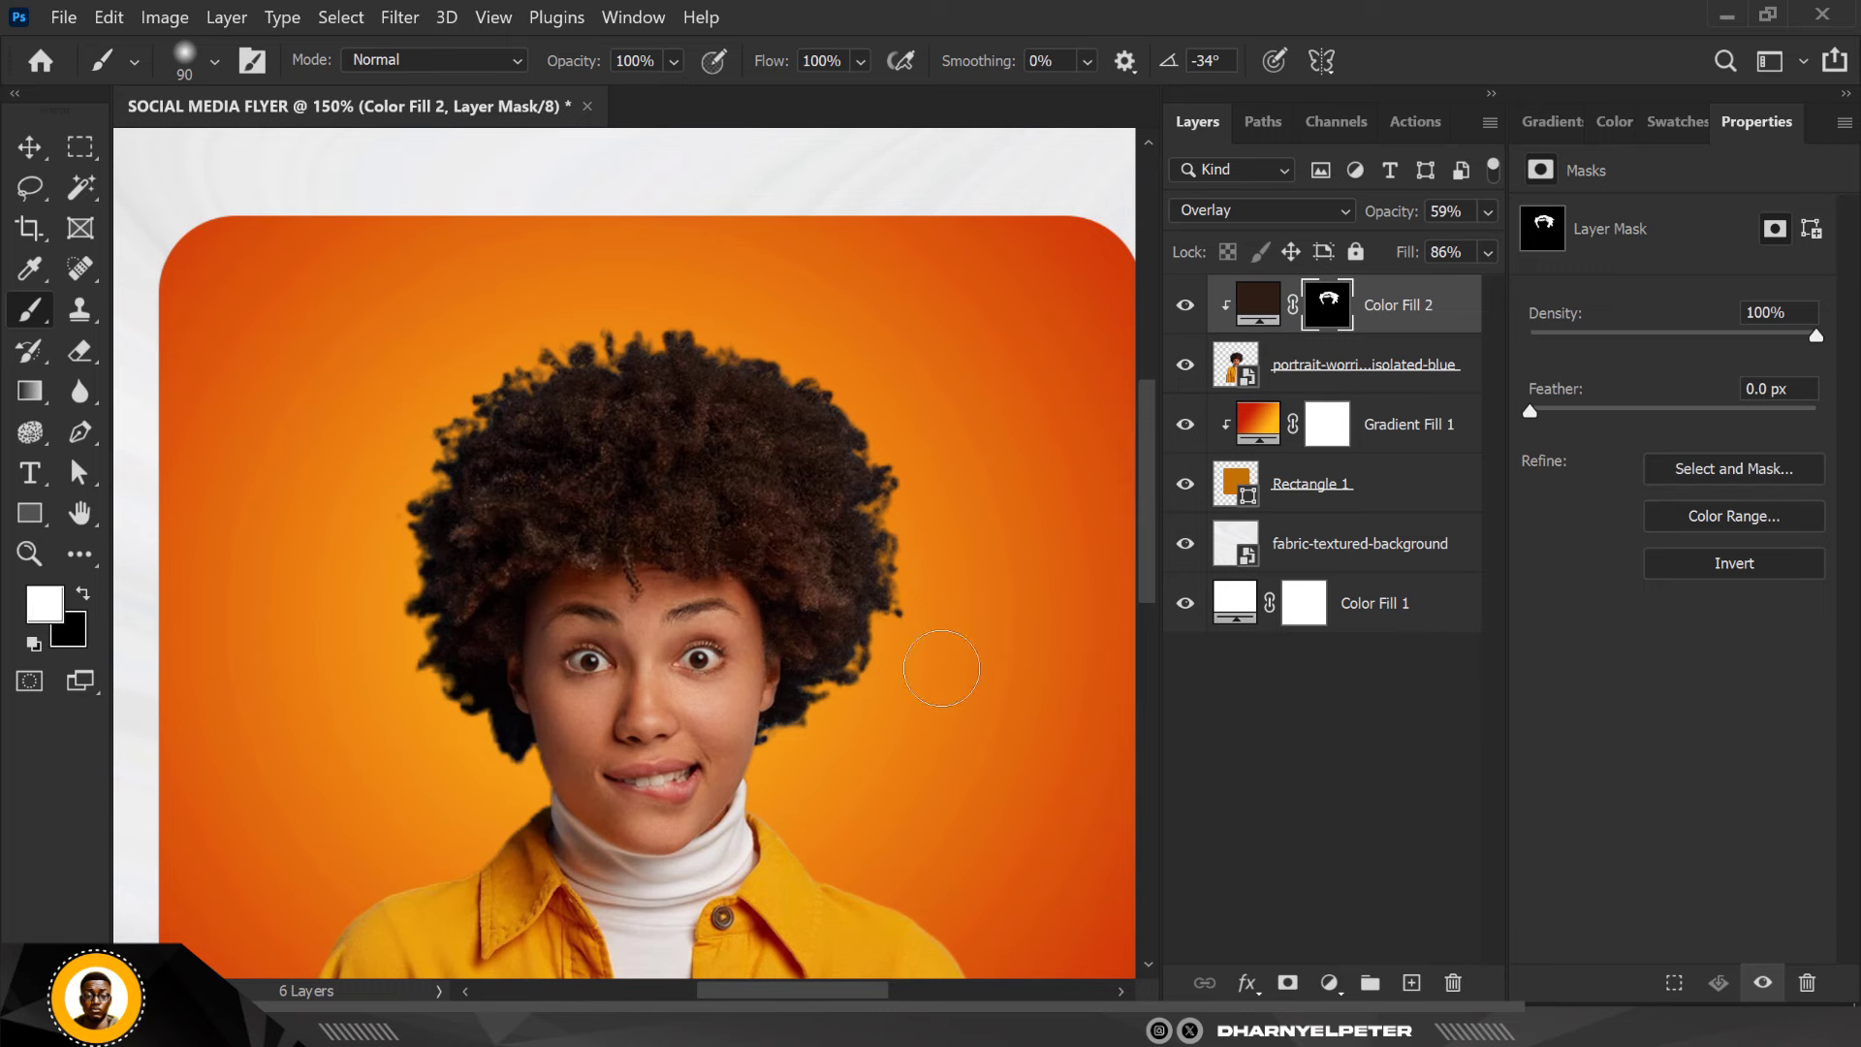
Change the hair fill layer's colour to a darker, more saturated brown and reselect its layer mask
scroll(644, 374, "down", 3)
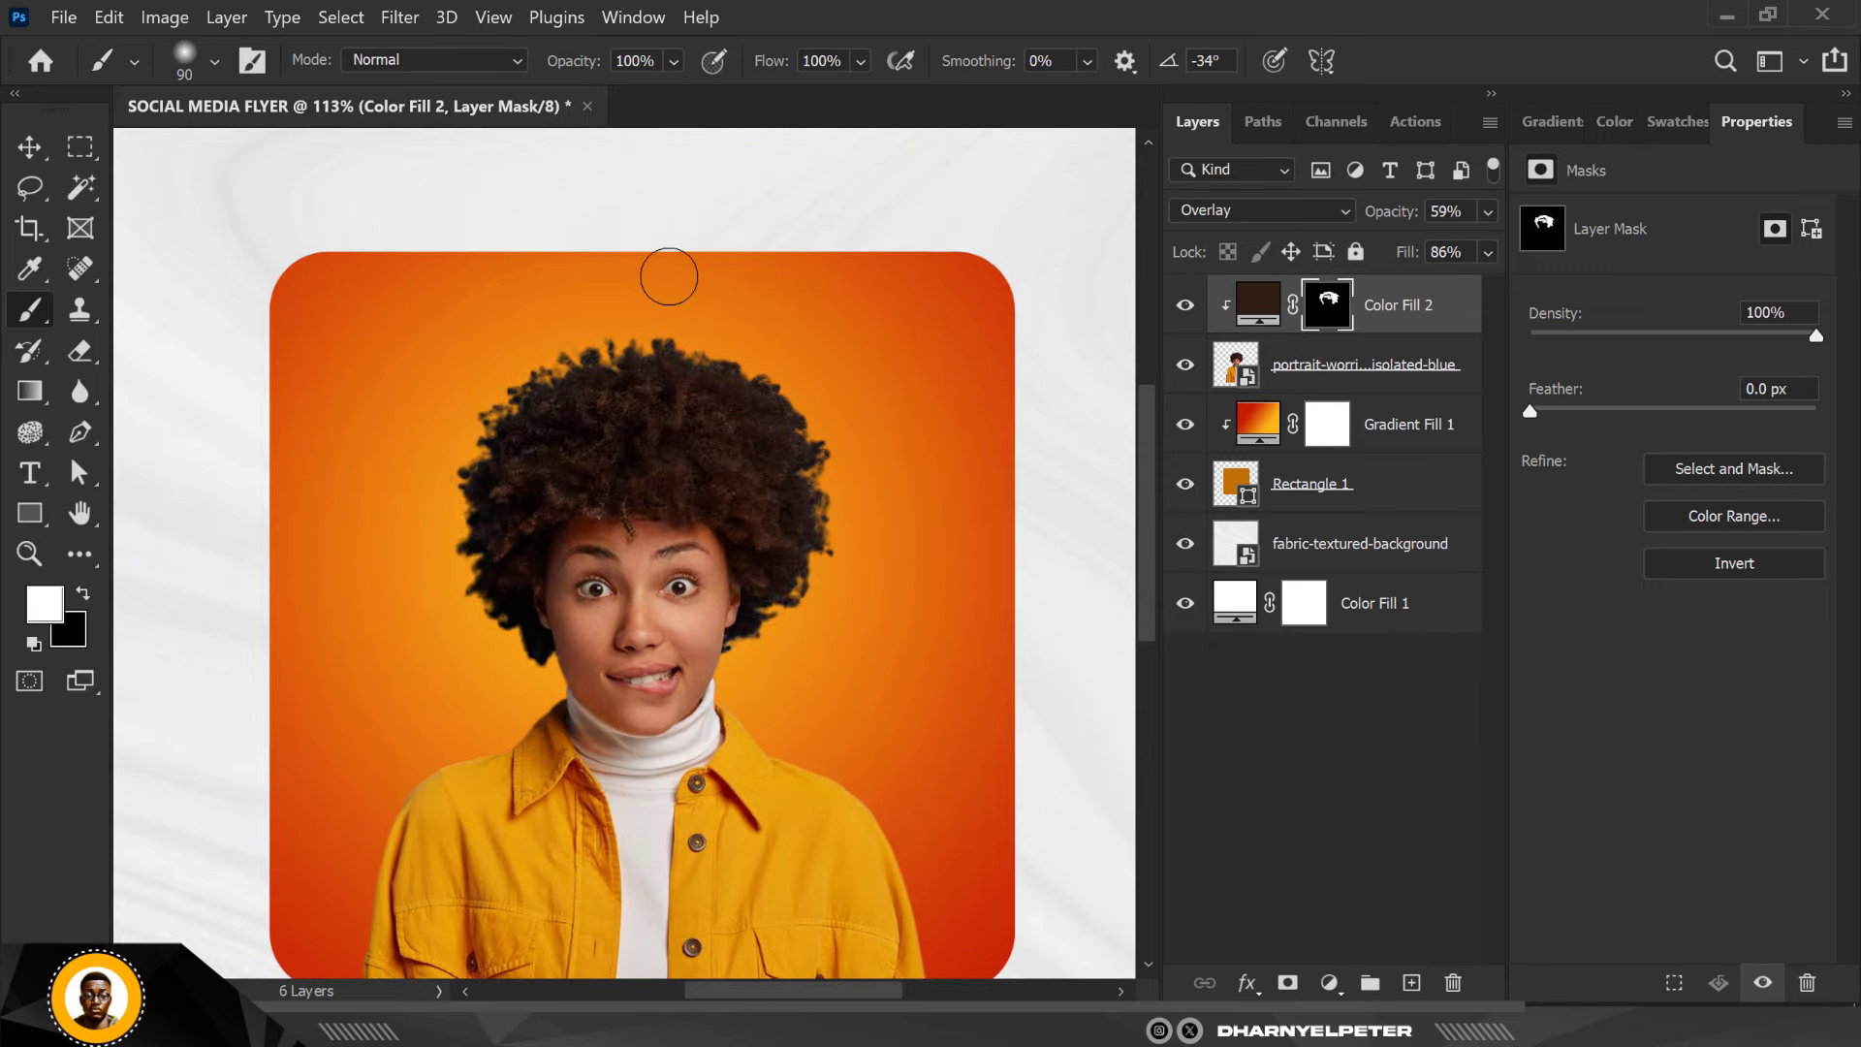
scroll(567, 370, "up", 3)
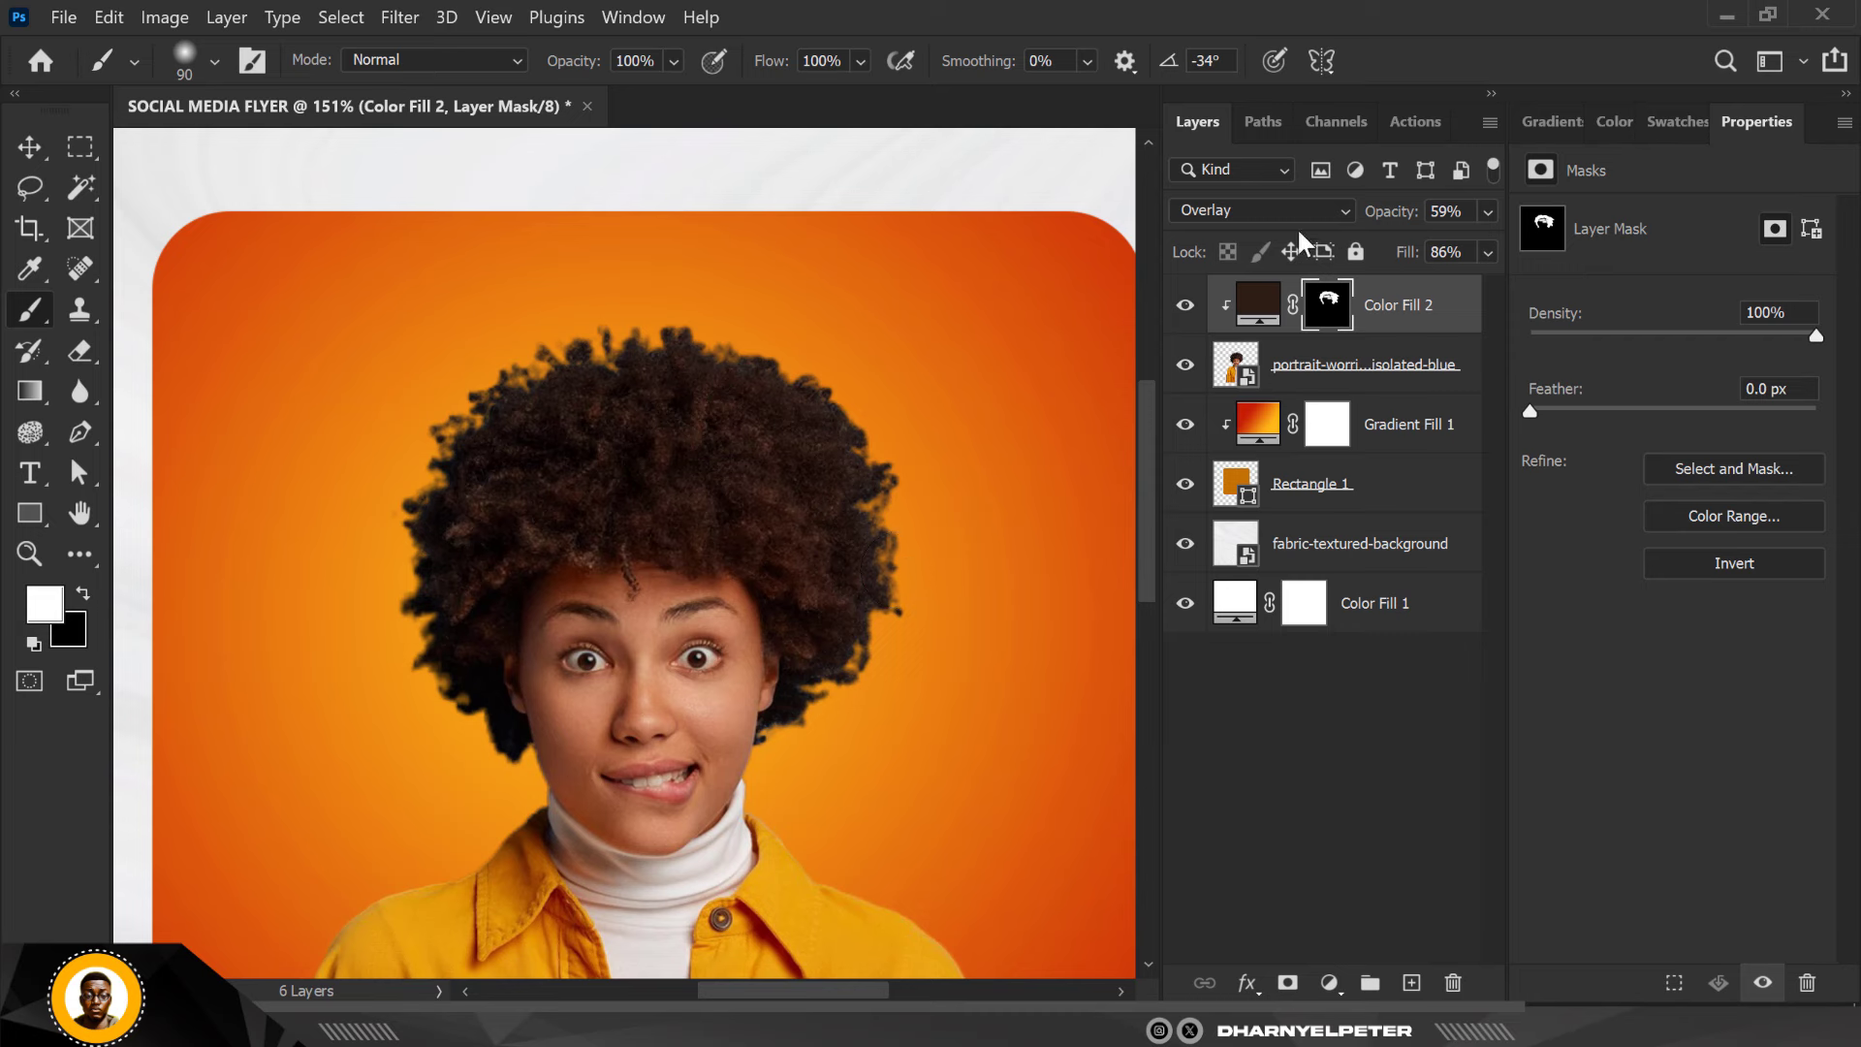
double_click(1261, 307)
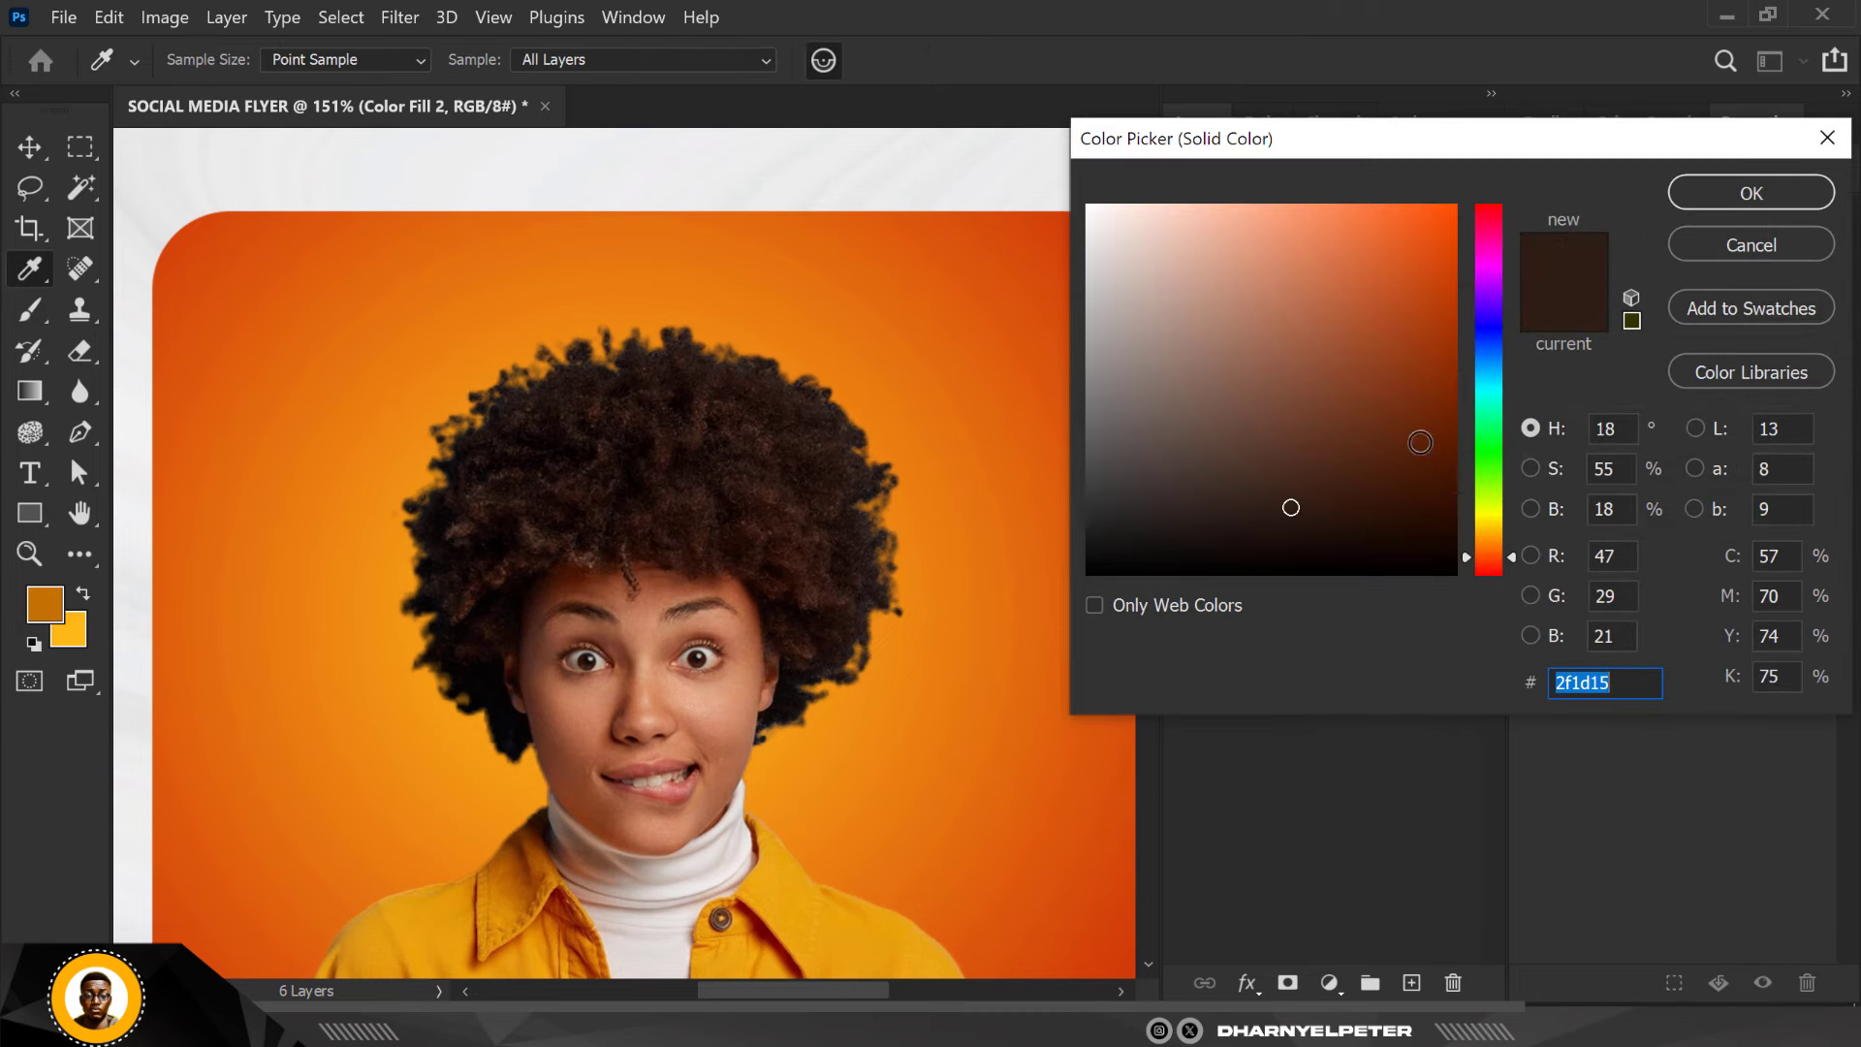
mouse_move(1288, 512)
left_mouse_down()
mouse_move(1392, 552)
mouse_move(1366, 554)
mouse_move(1372, 530)
left_mouse_up()
left_click(1703, 197)
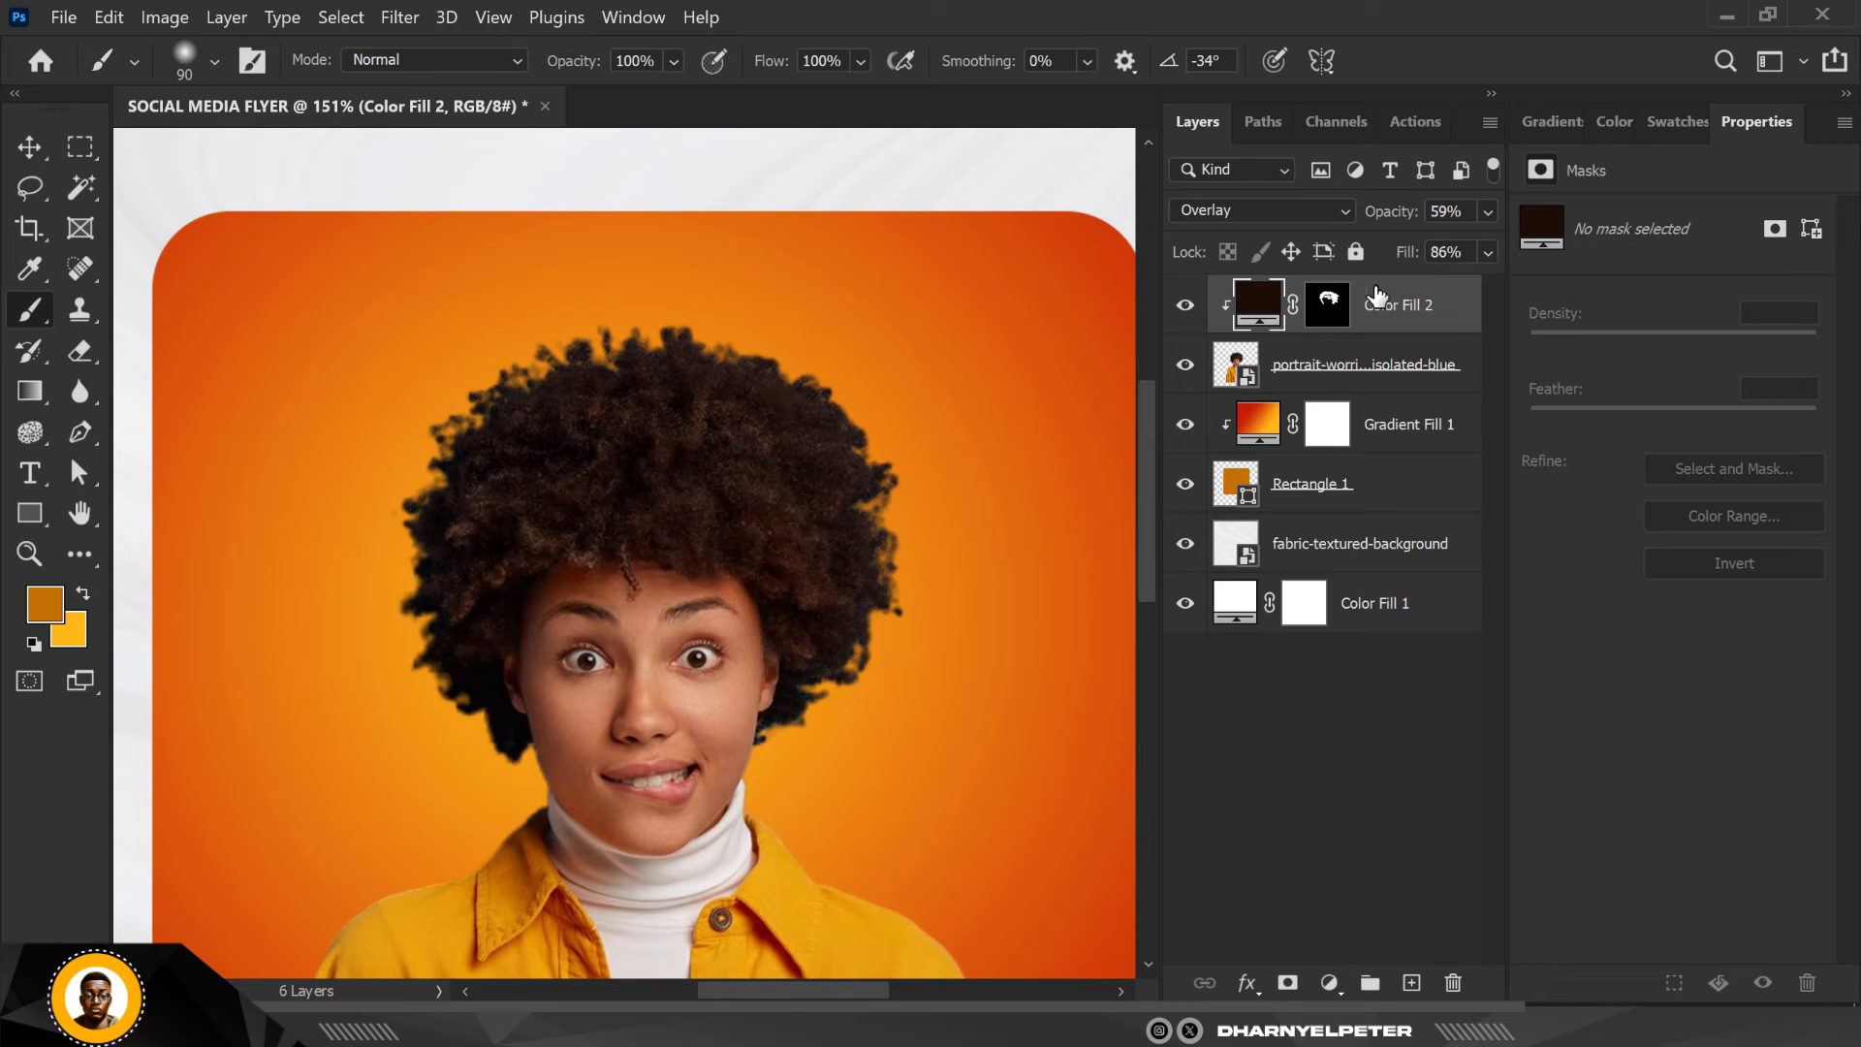
left_click(1343, 323)
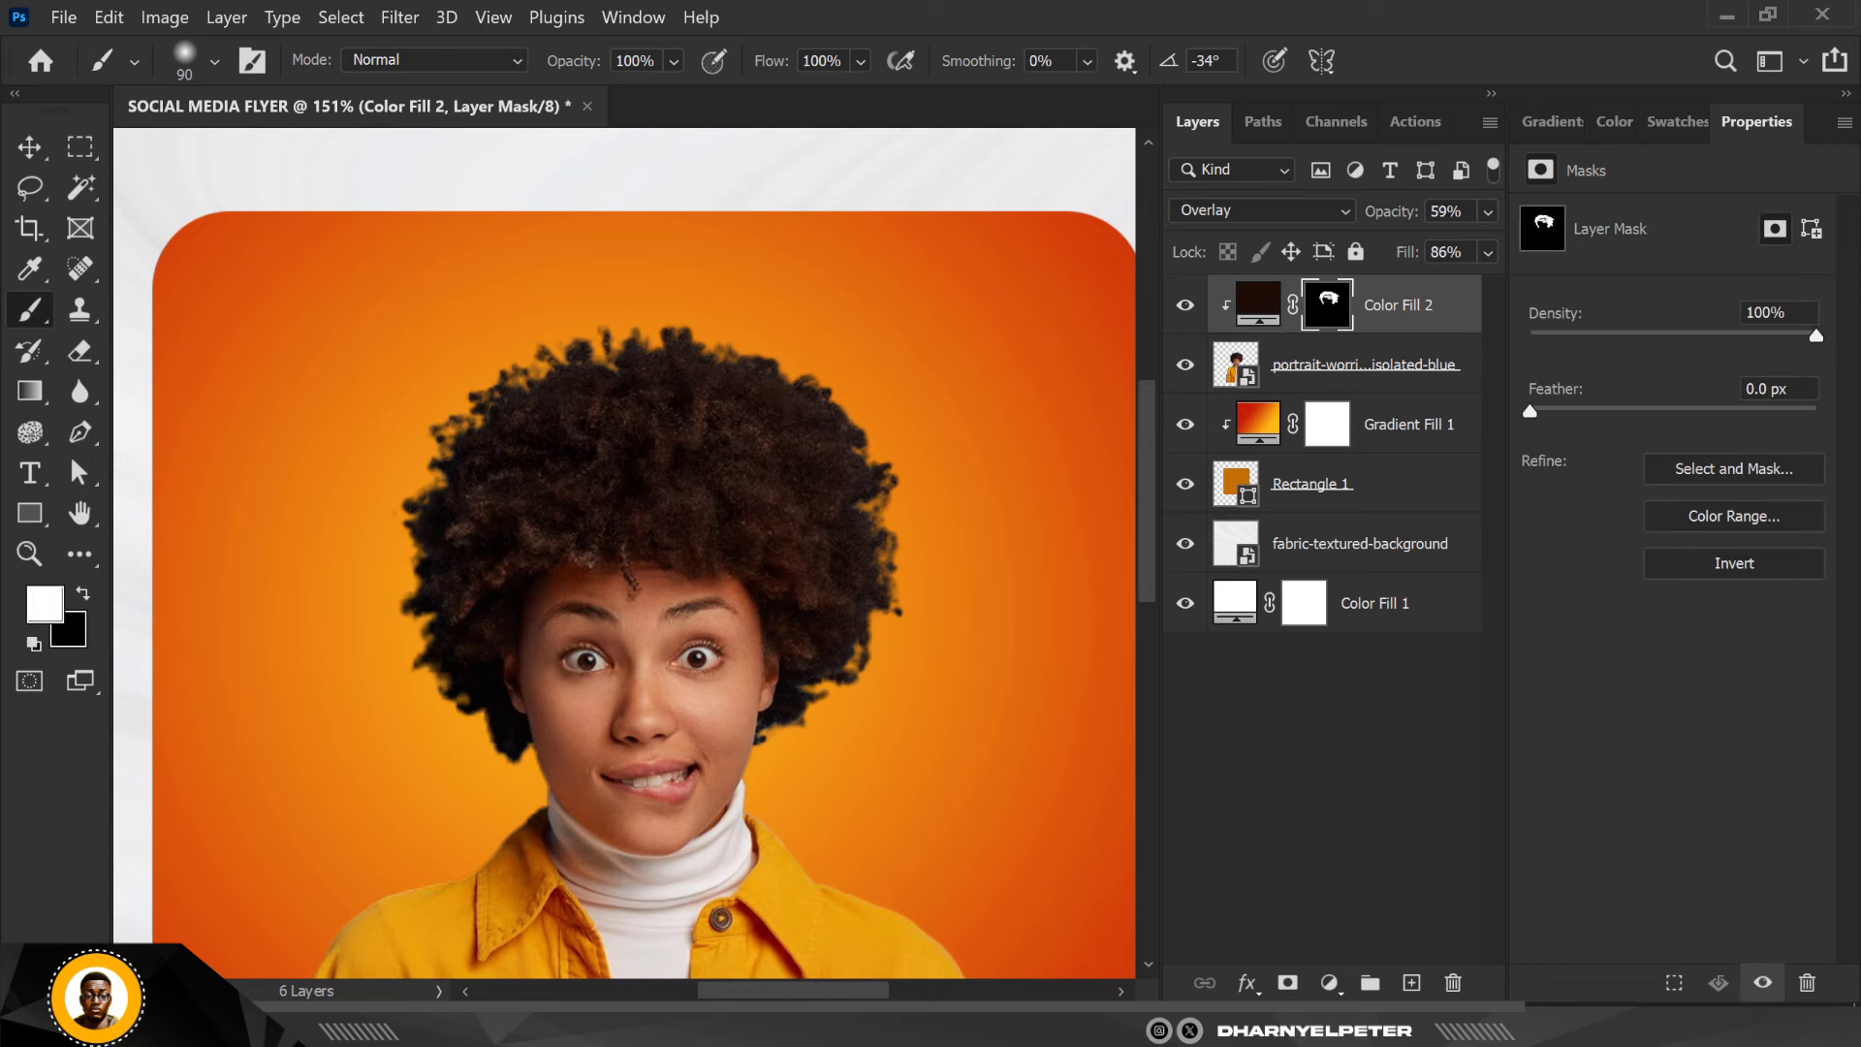
Add a Curves adjustment layer clipped to the portrait and darken it with an RGB curve point at input 164, output 124
scroll(685, 334, "down", 3)
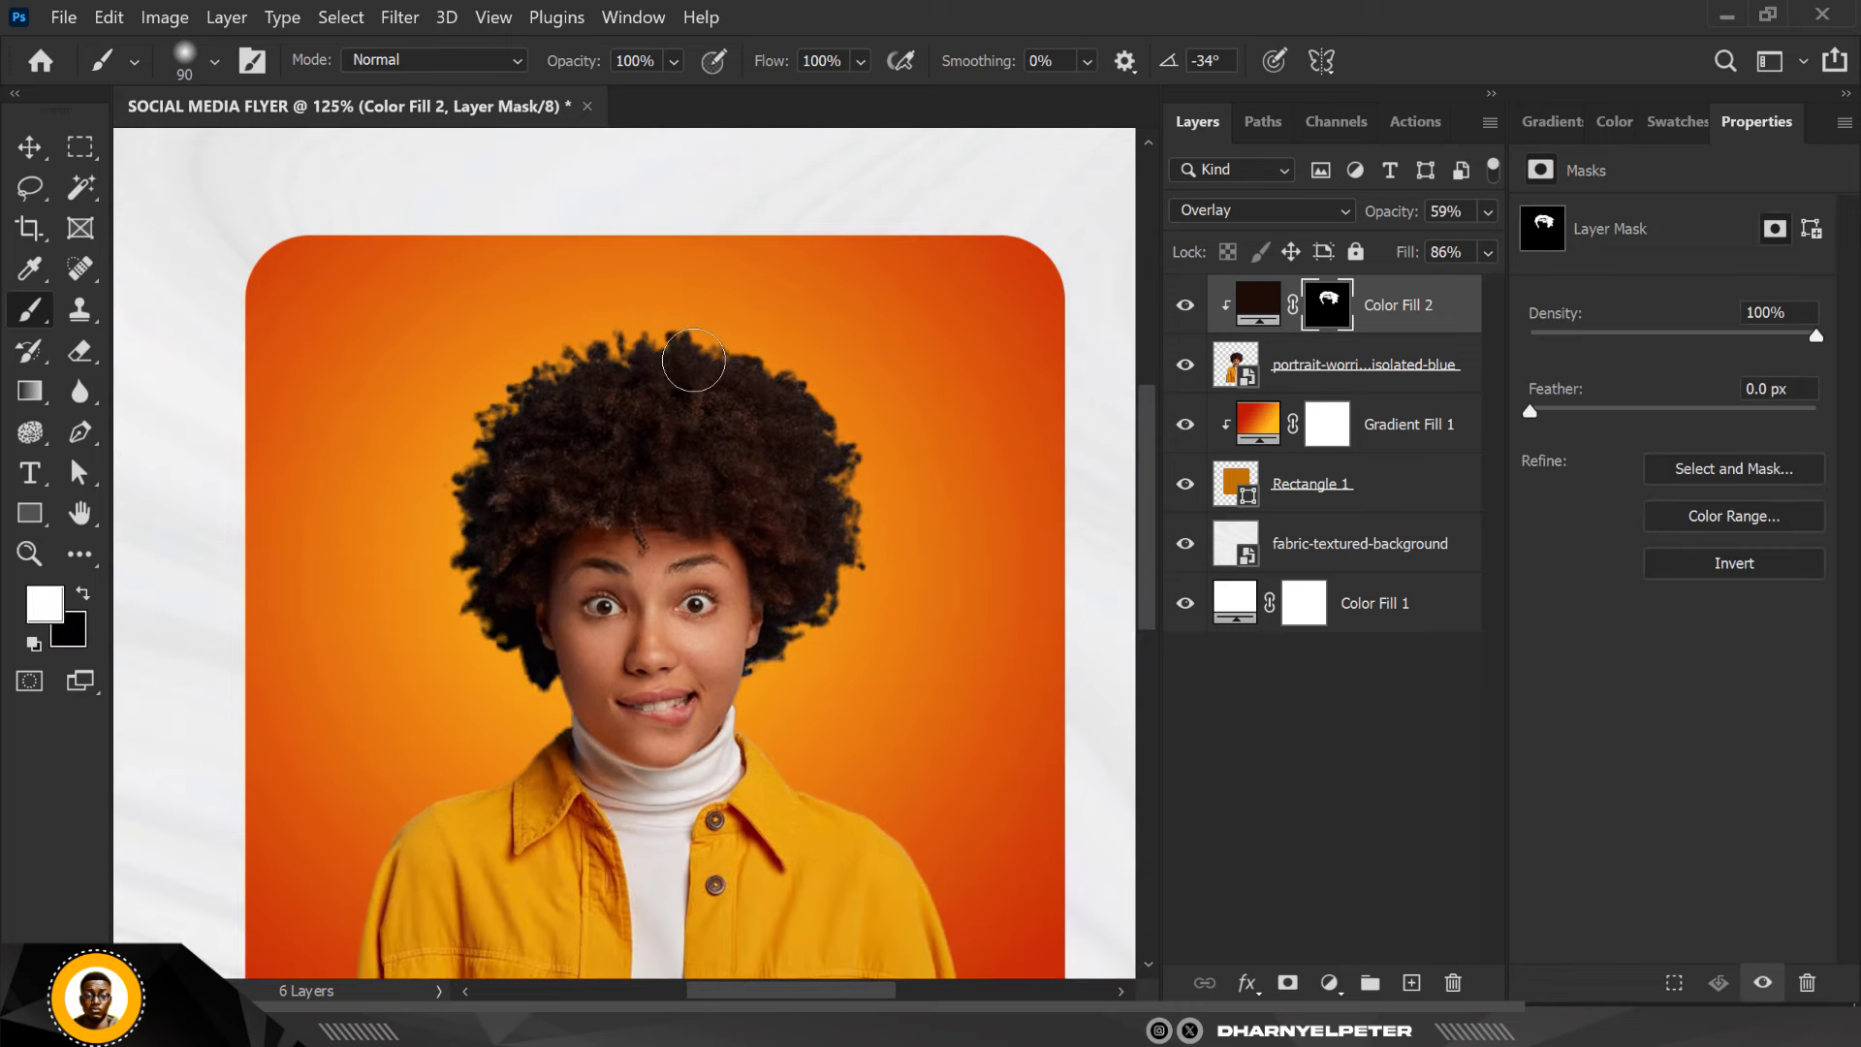
scroll(820, 404, "down", 3)
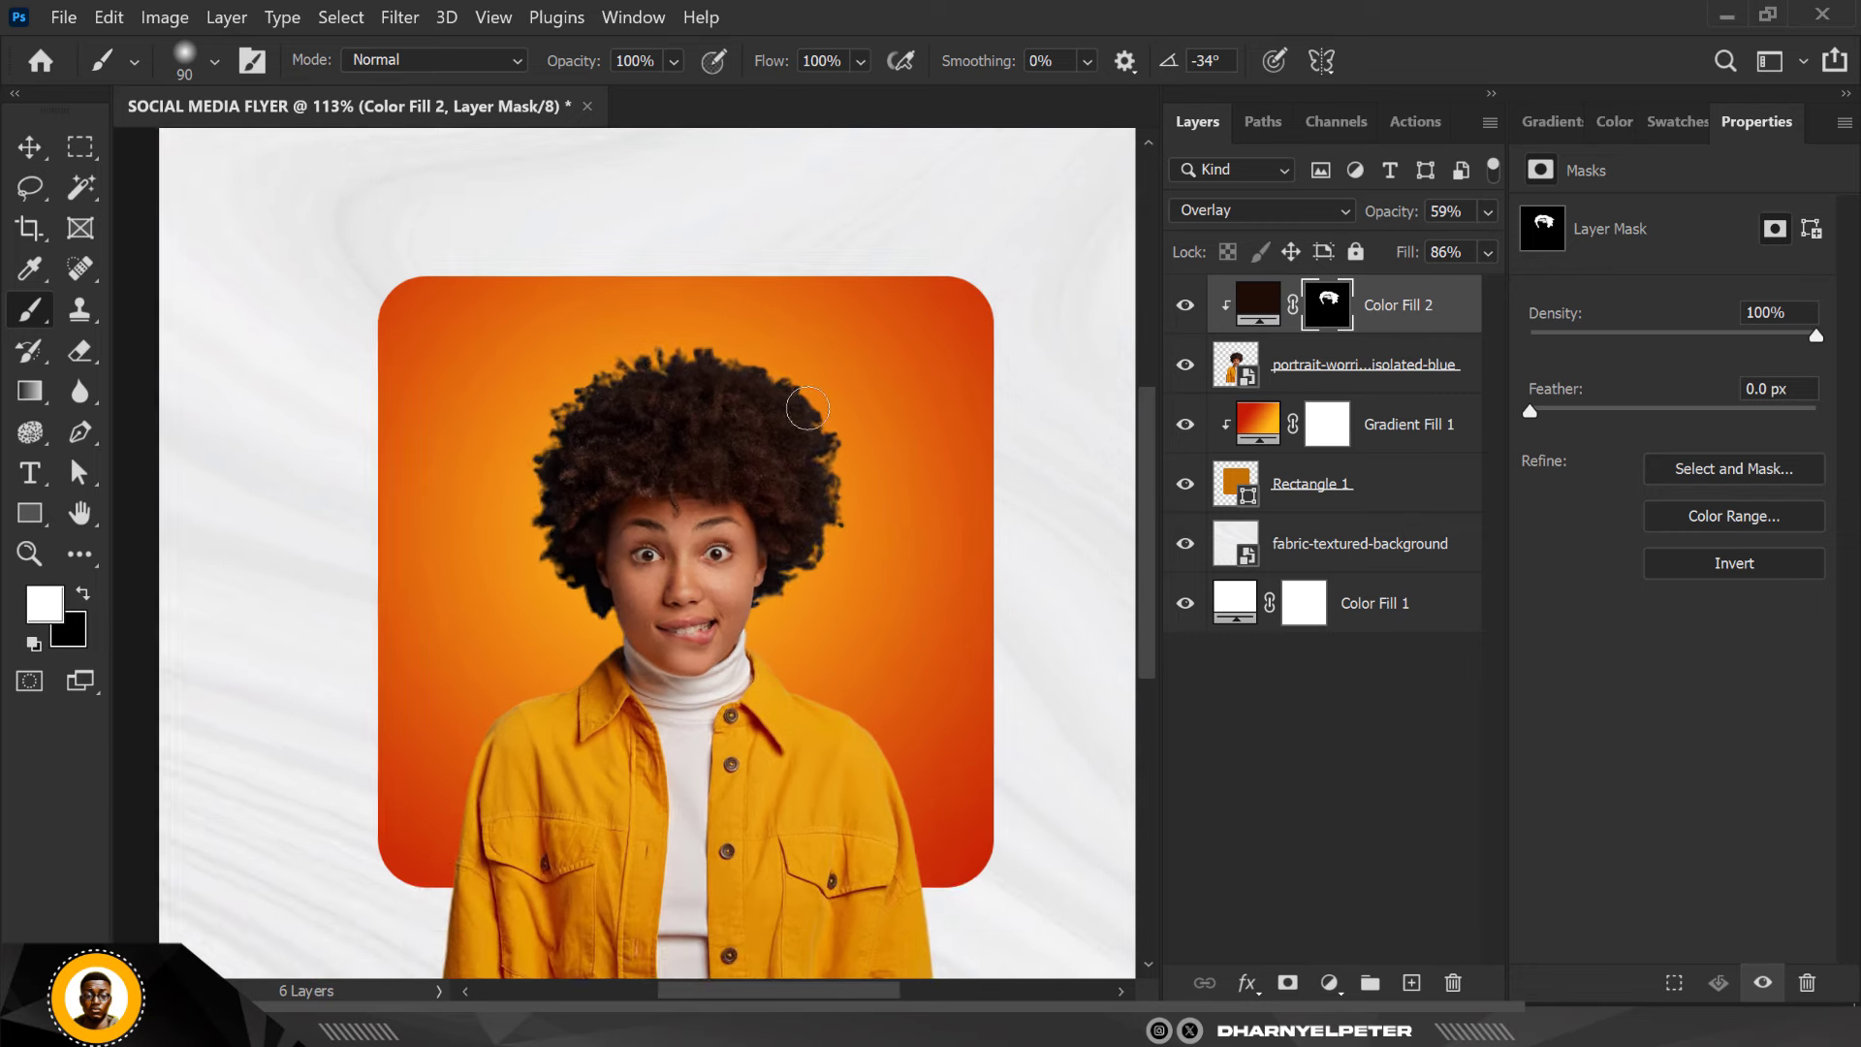
scroll(804, 411, "up", 3)
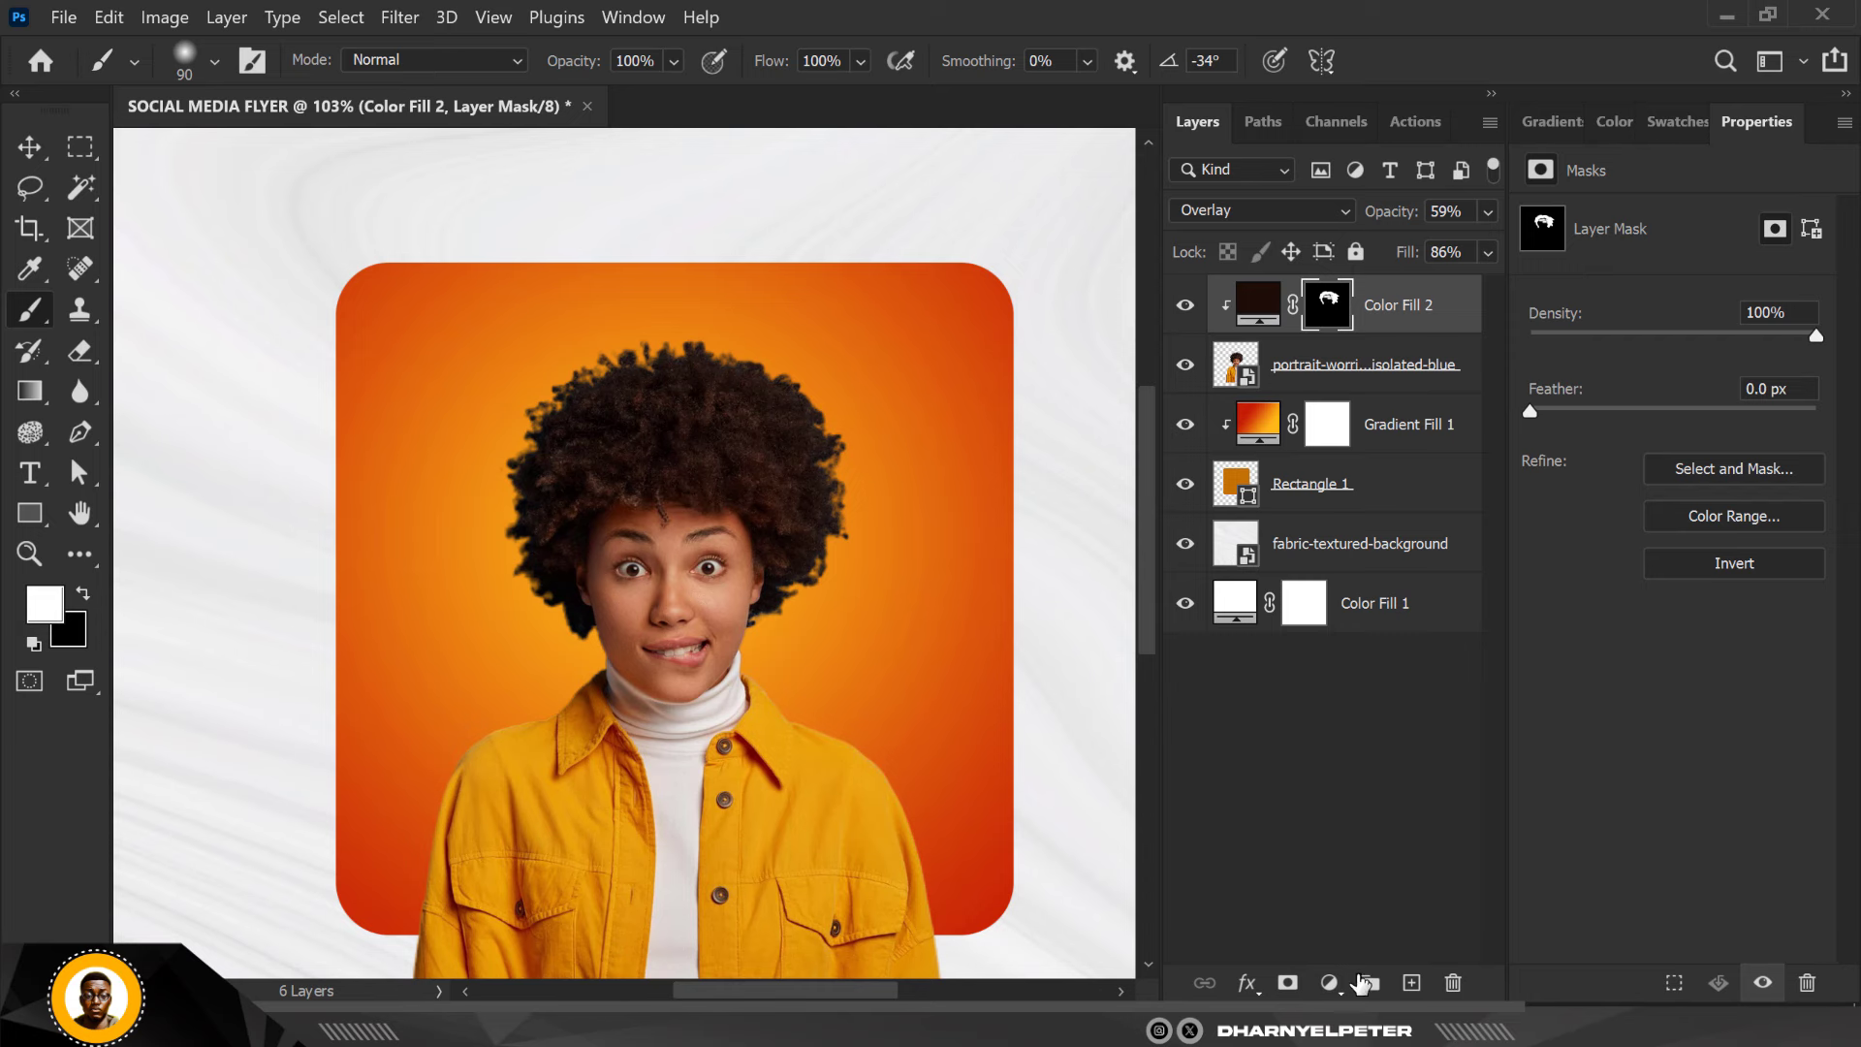
left_click(1333, 985)
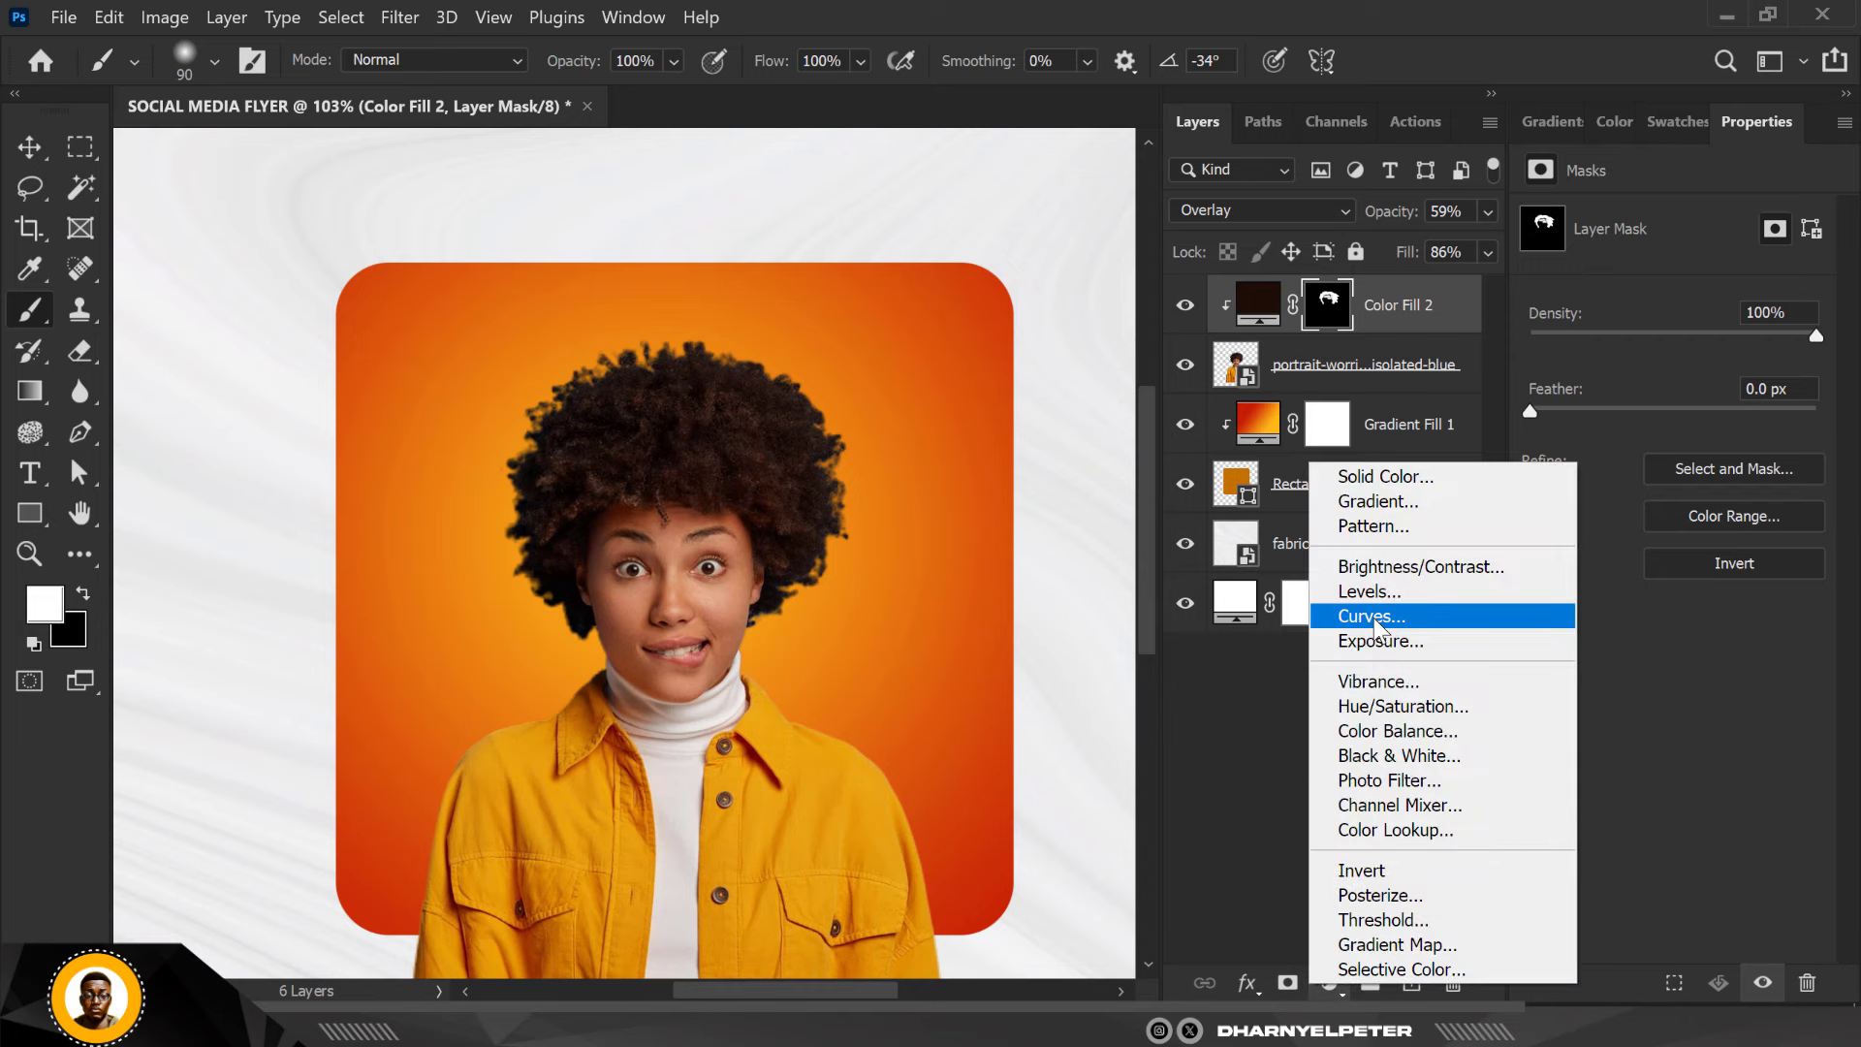
left_click(1376, 619)
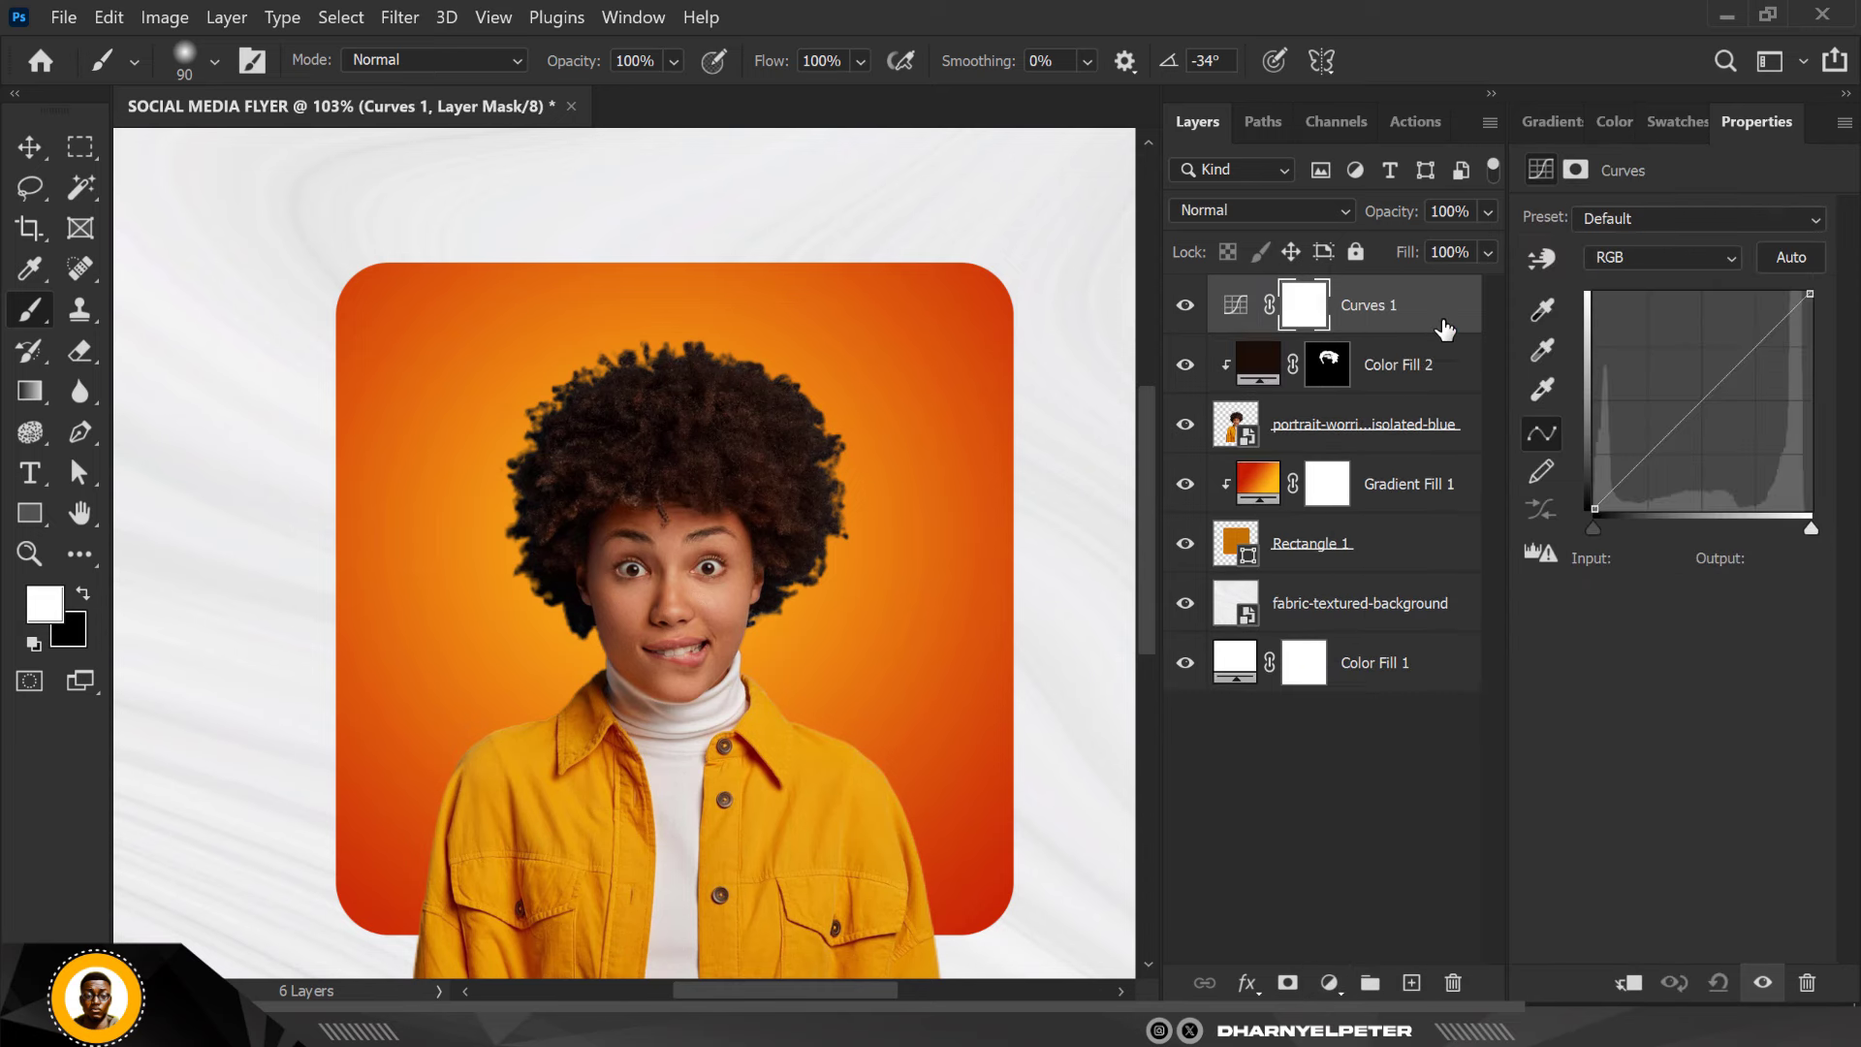
right_click(1445, 330)
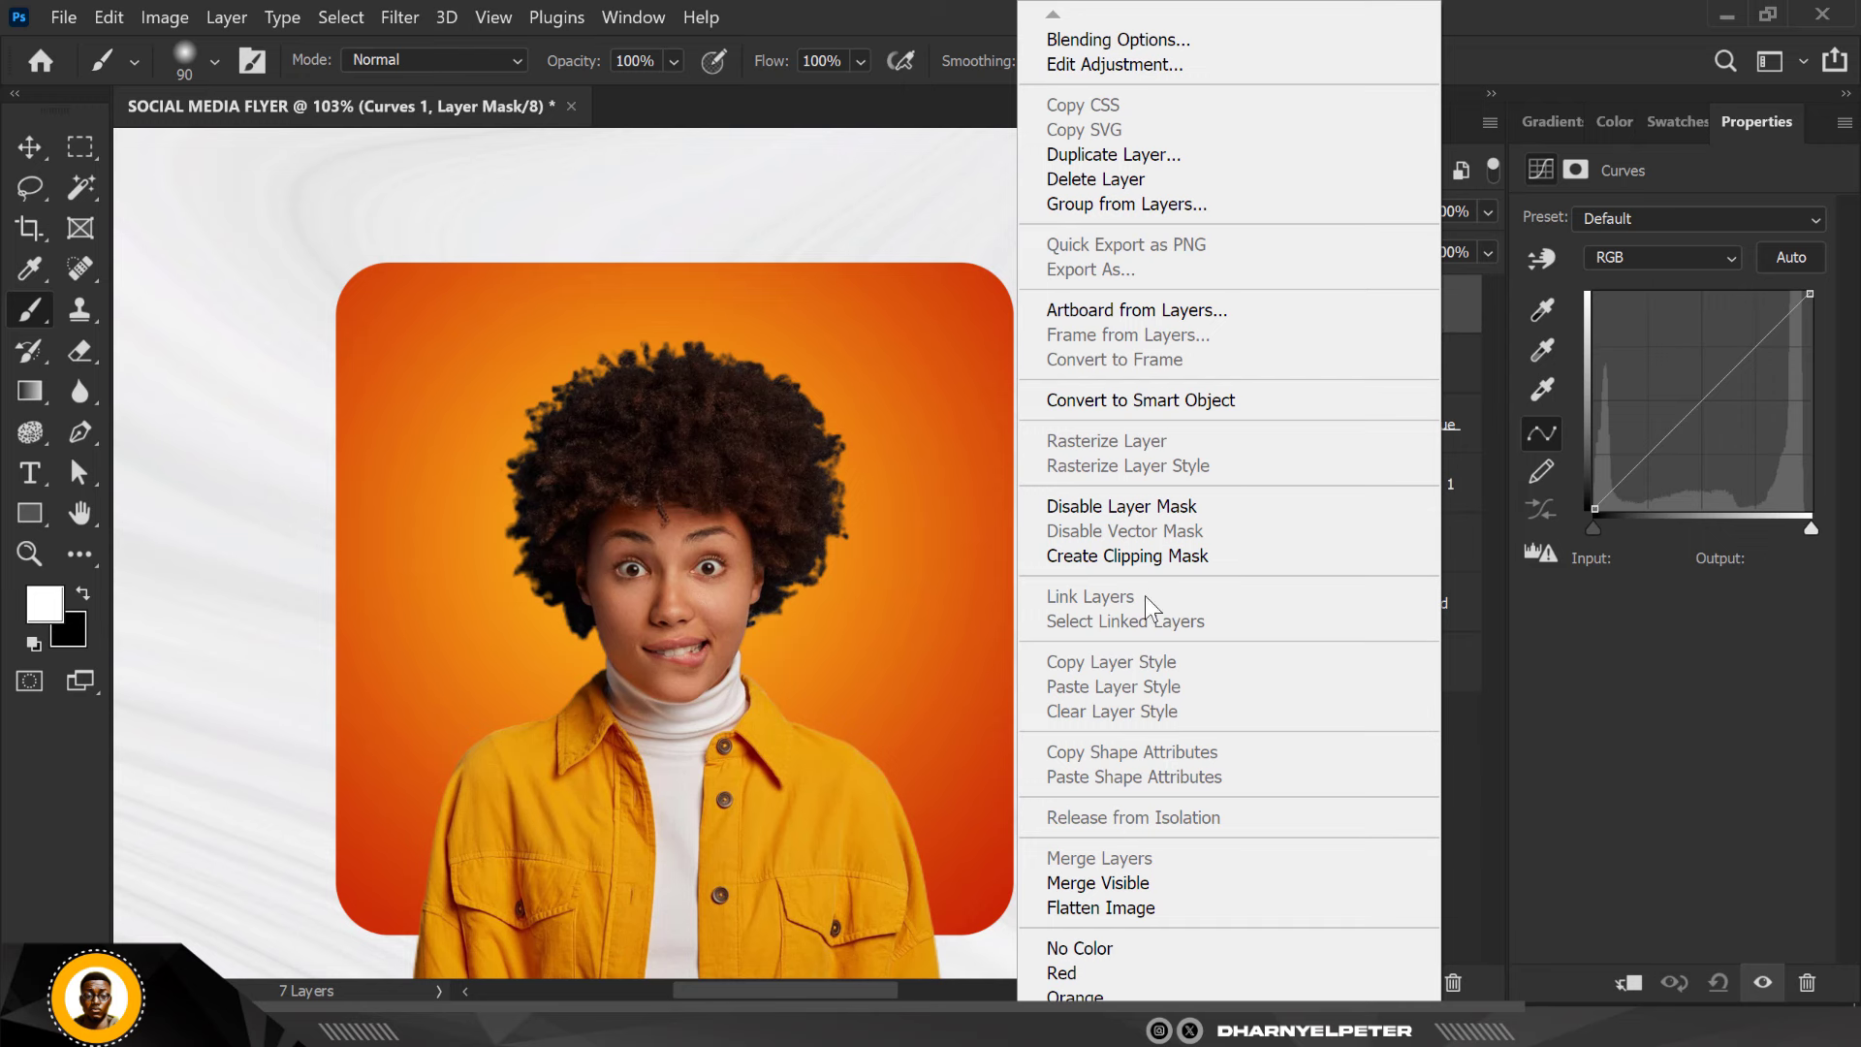
left_click(1142, 560)
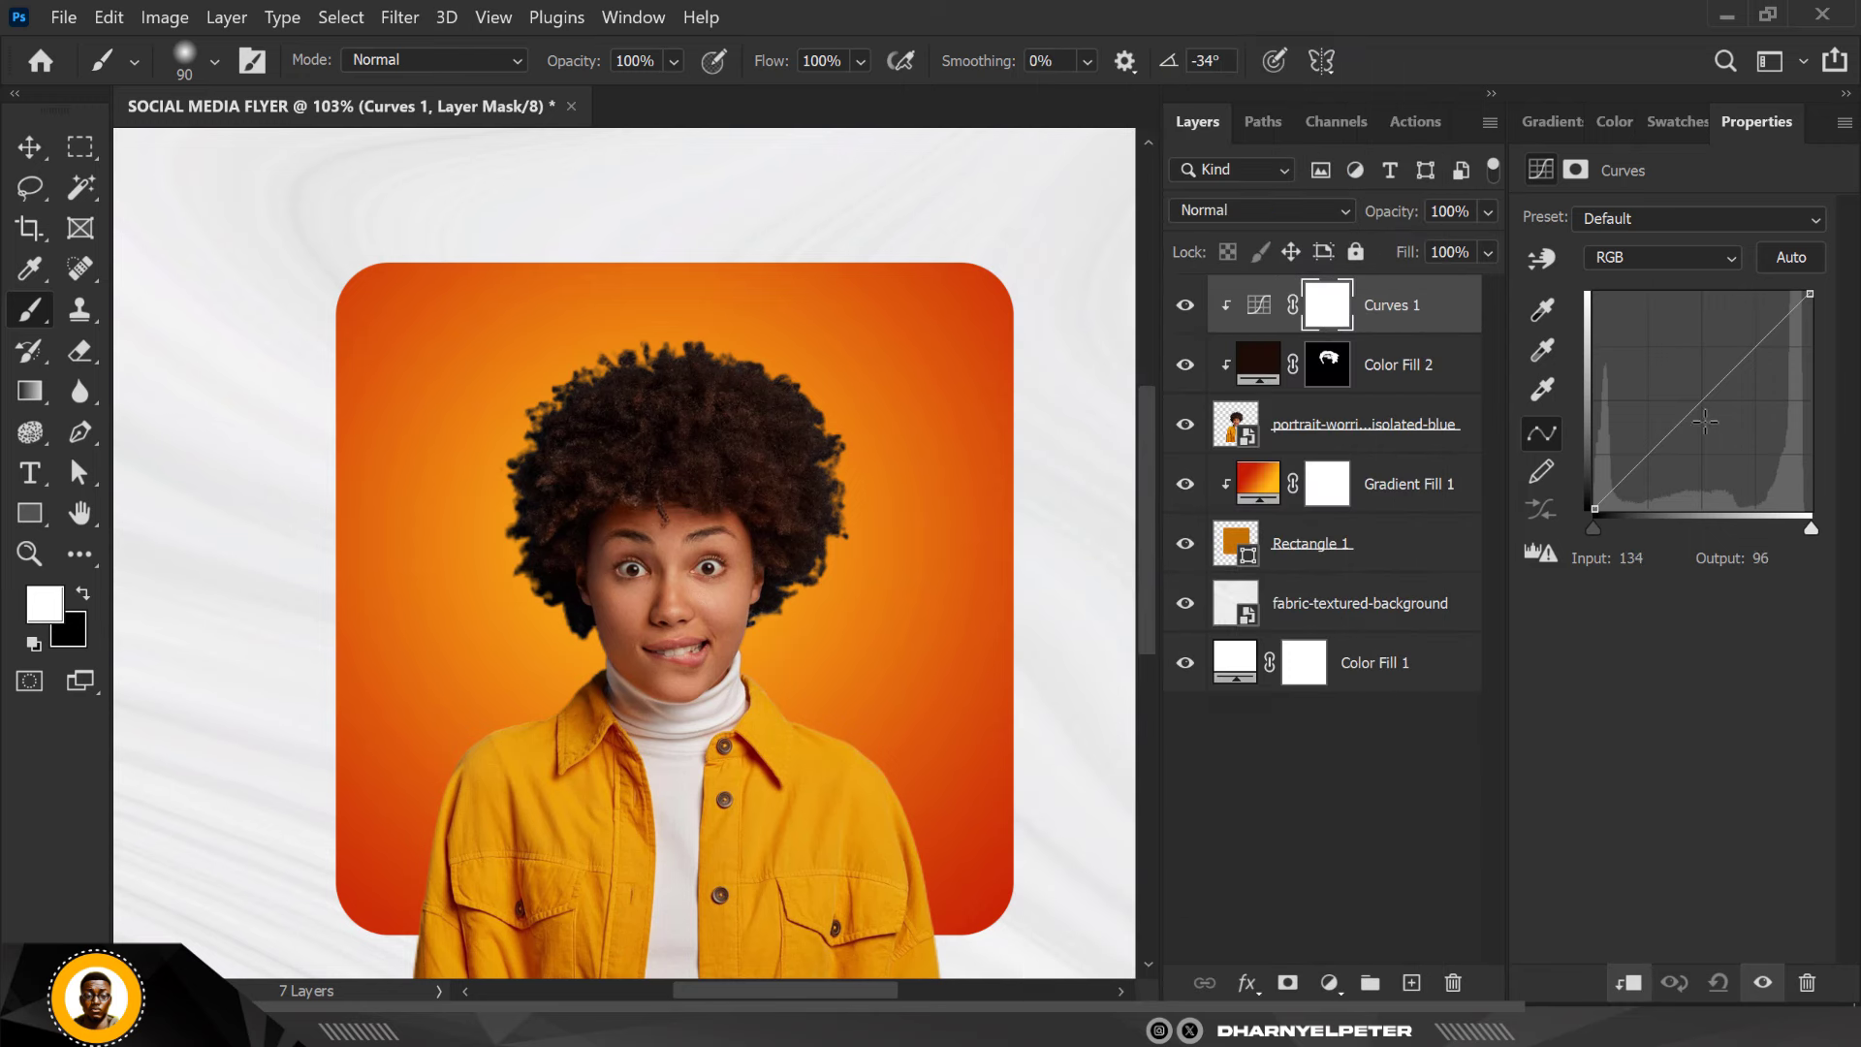
left_click_drag(1703, 407, 1734, 403)
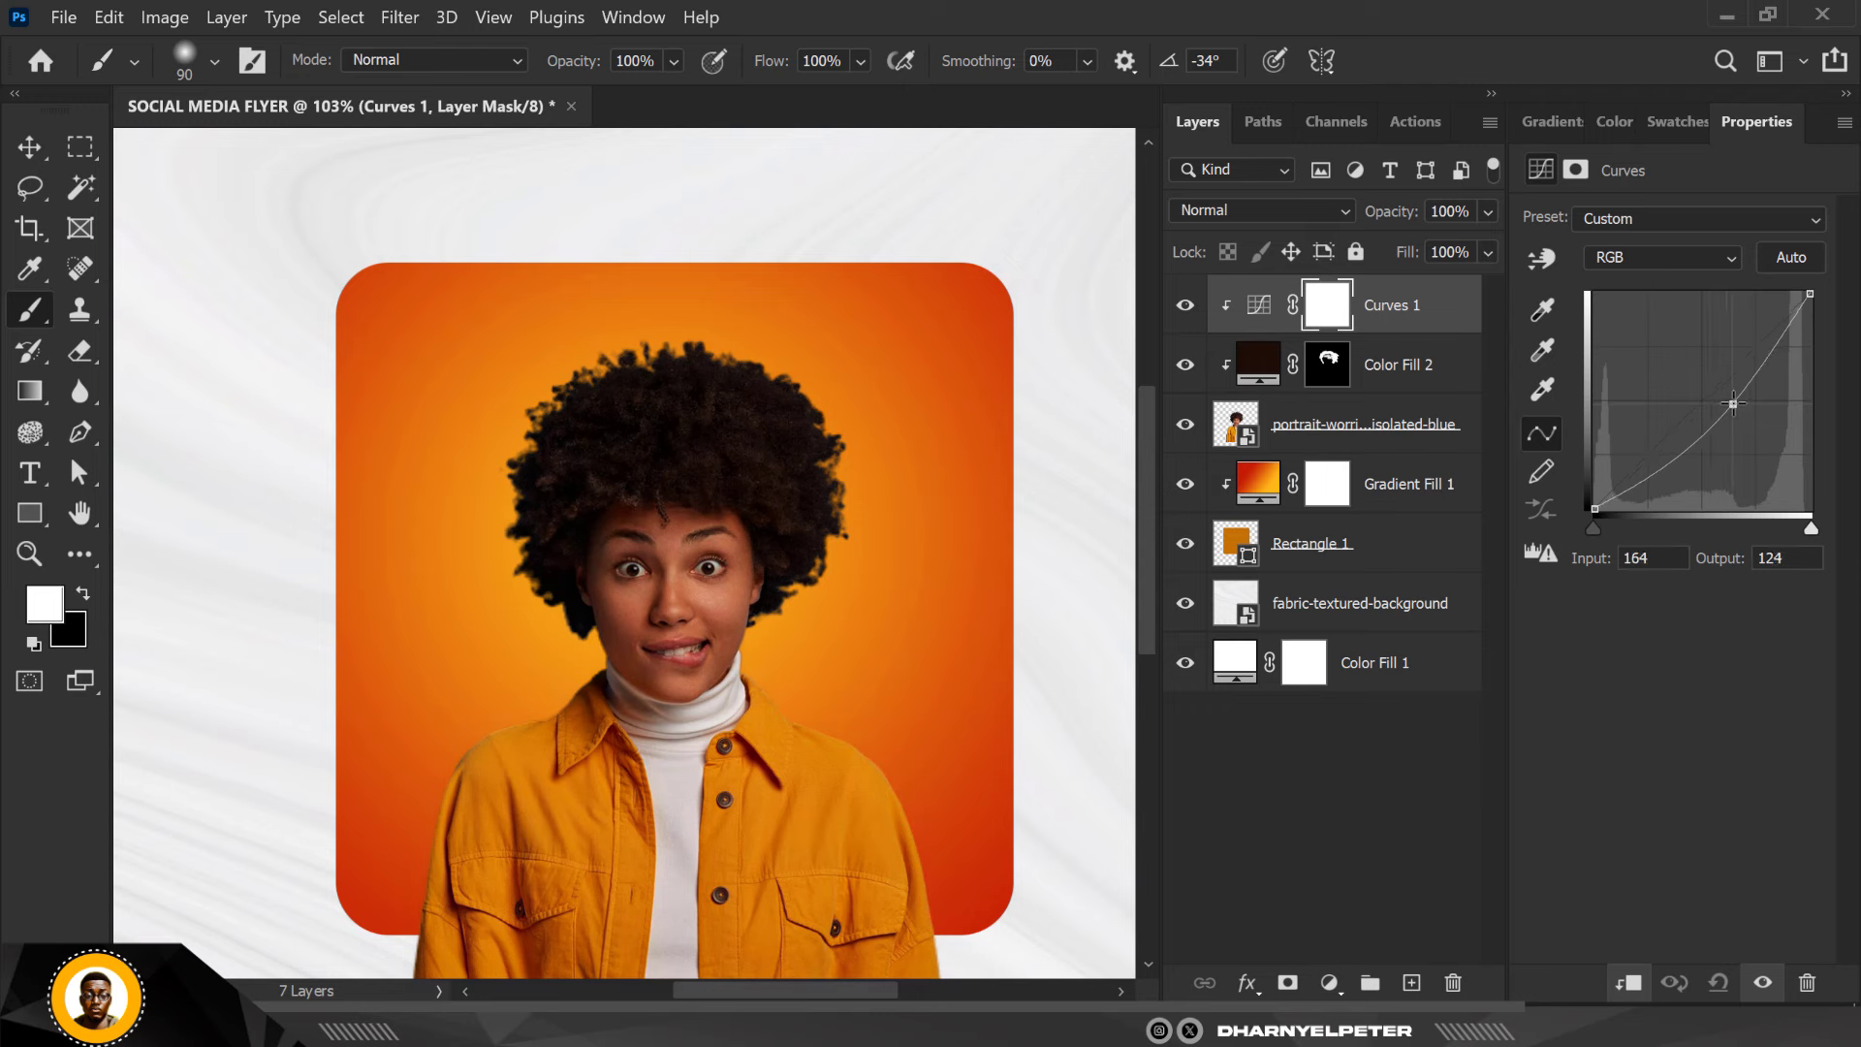
Invert the Curves layer's mask to black and paint white along the outer edges of the hair with the 90 px brush
left_click(1320, 315)
key("ctrl+i")
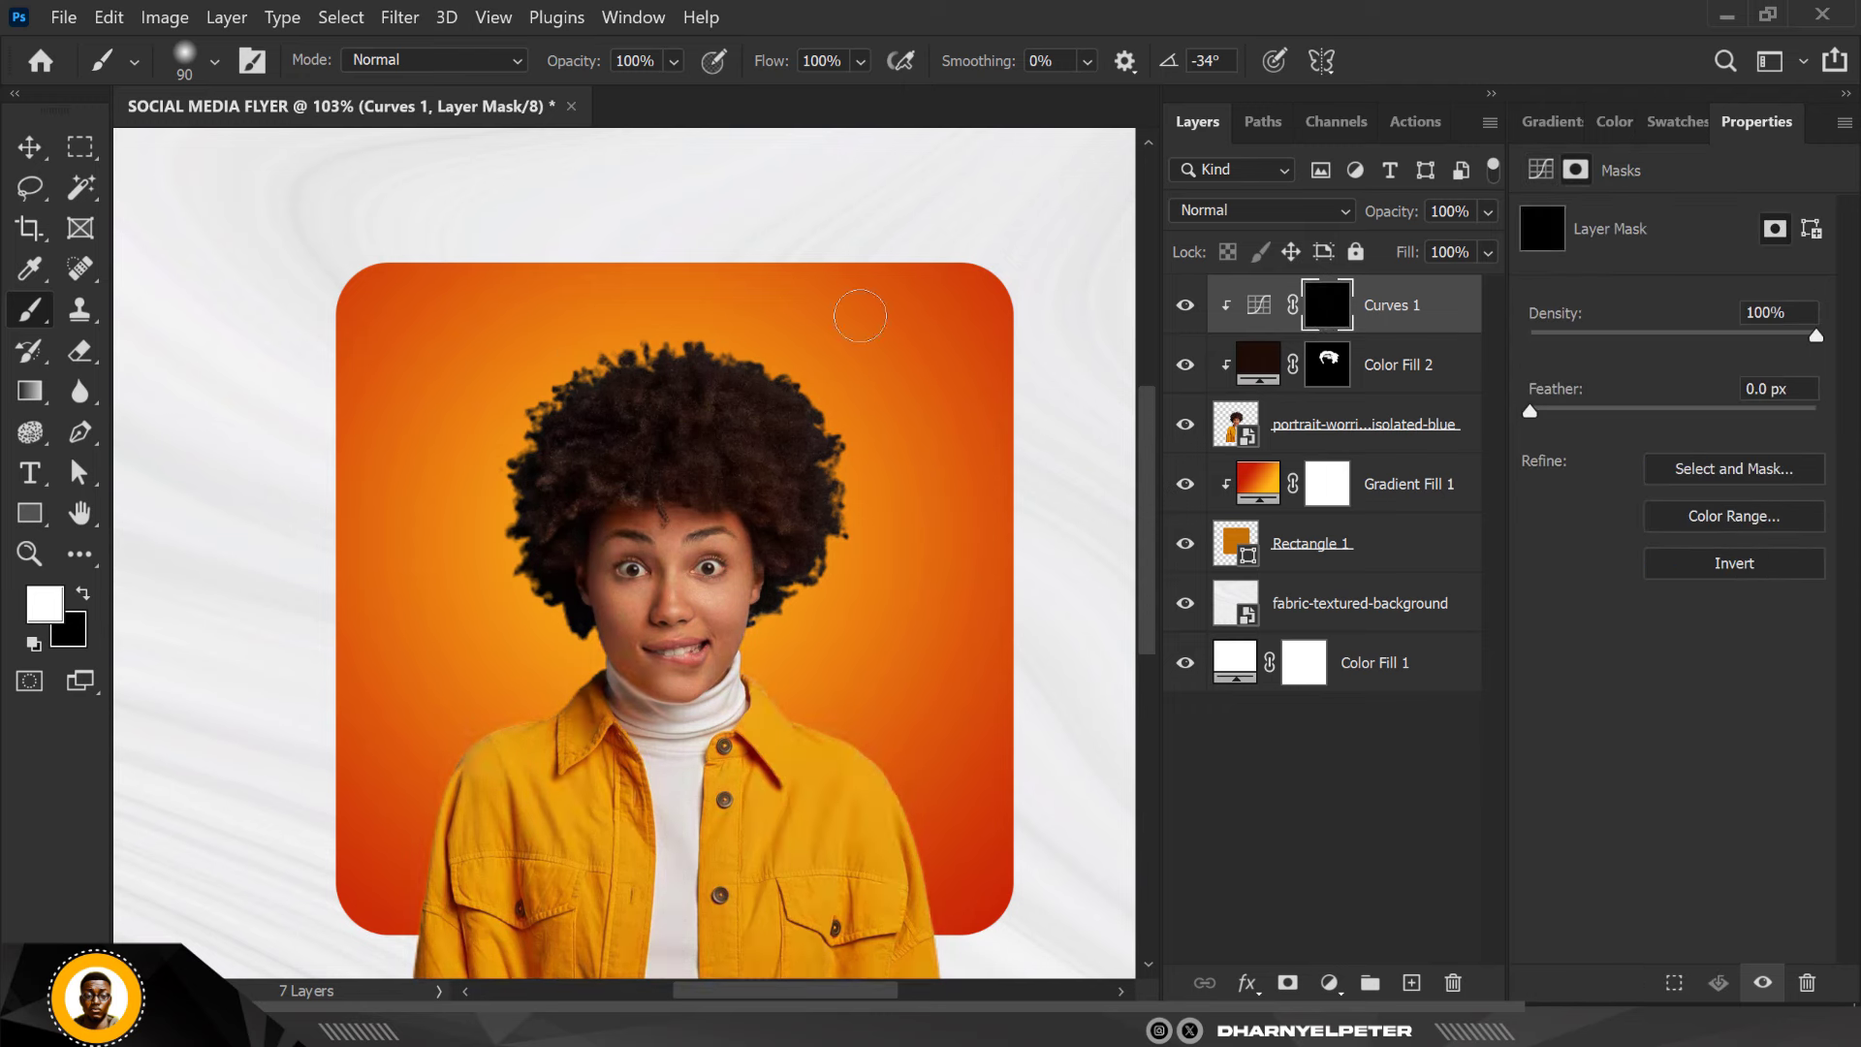
scroll(646, 357, "up", 3)
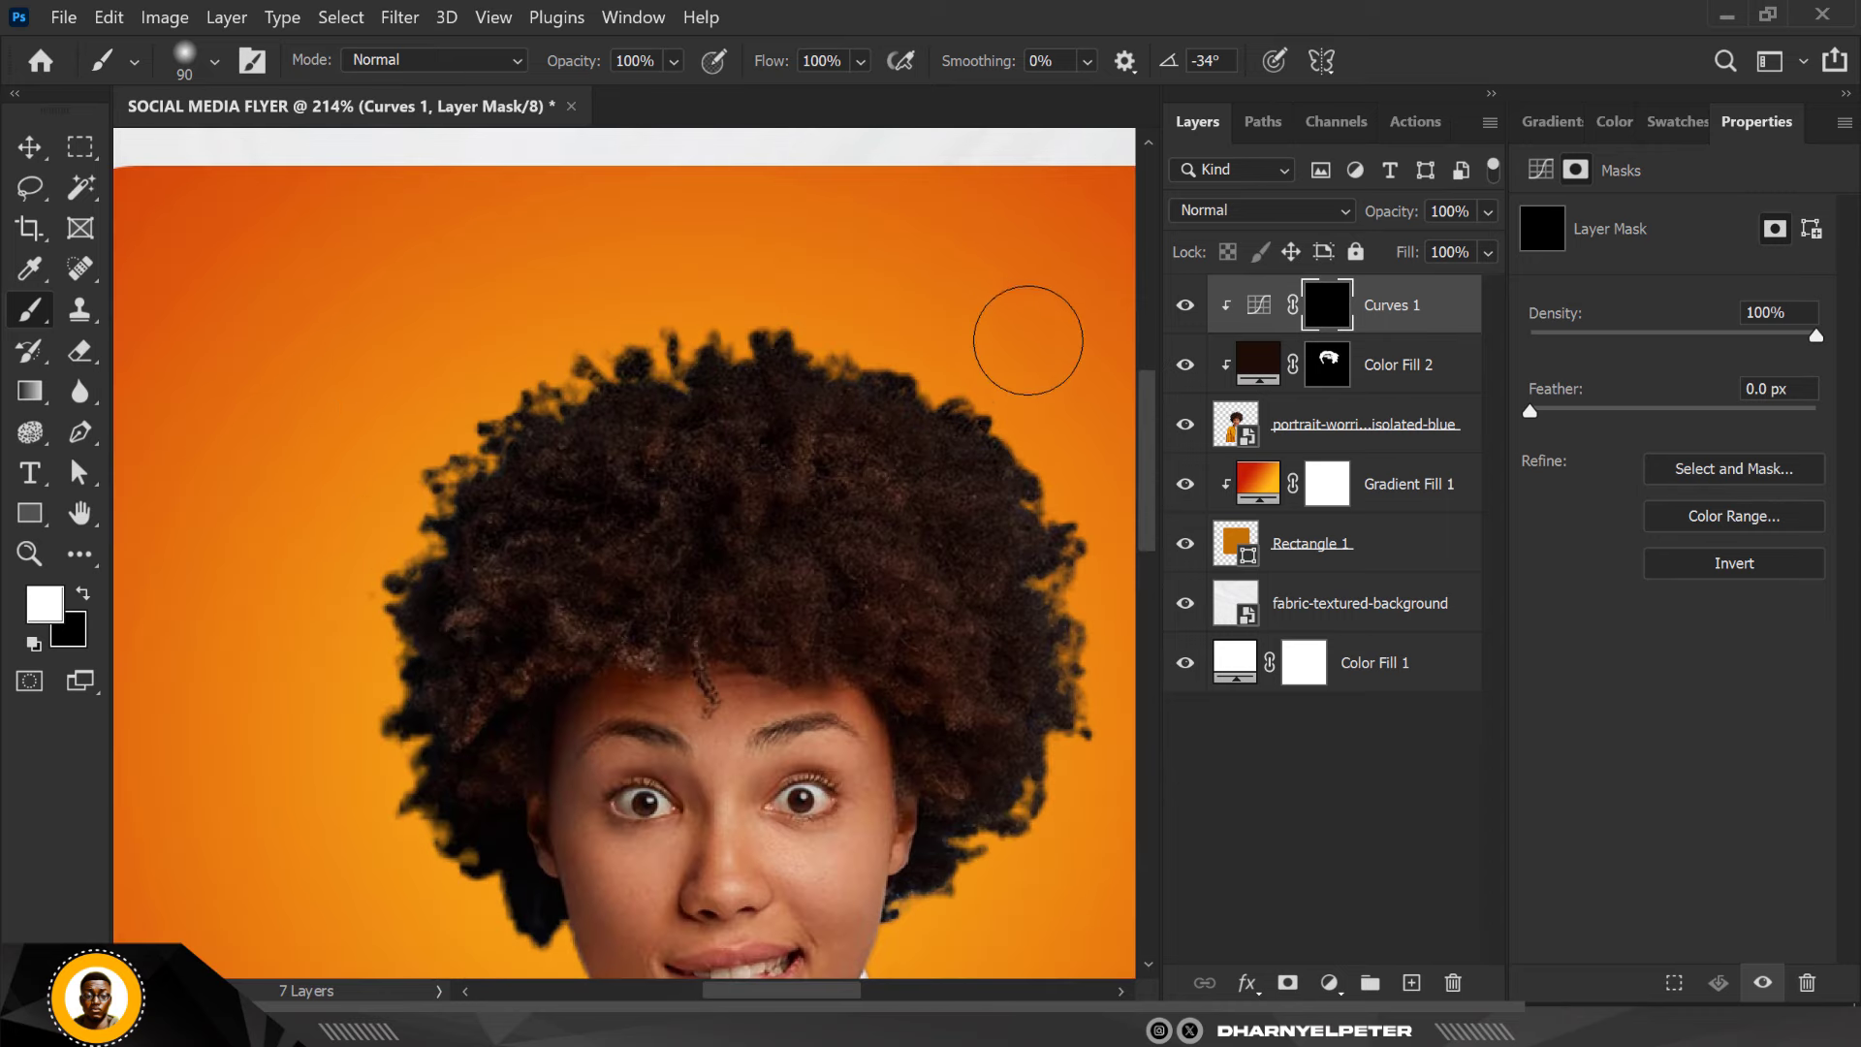
left_click_drag(1067, 499, 815, 283)
scroll(815, 282, "down", 3)
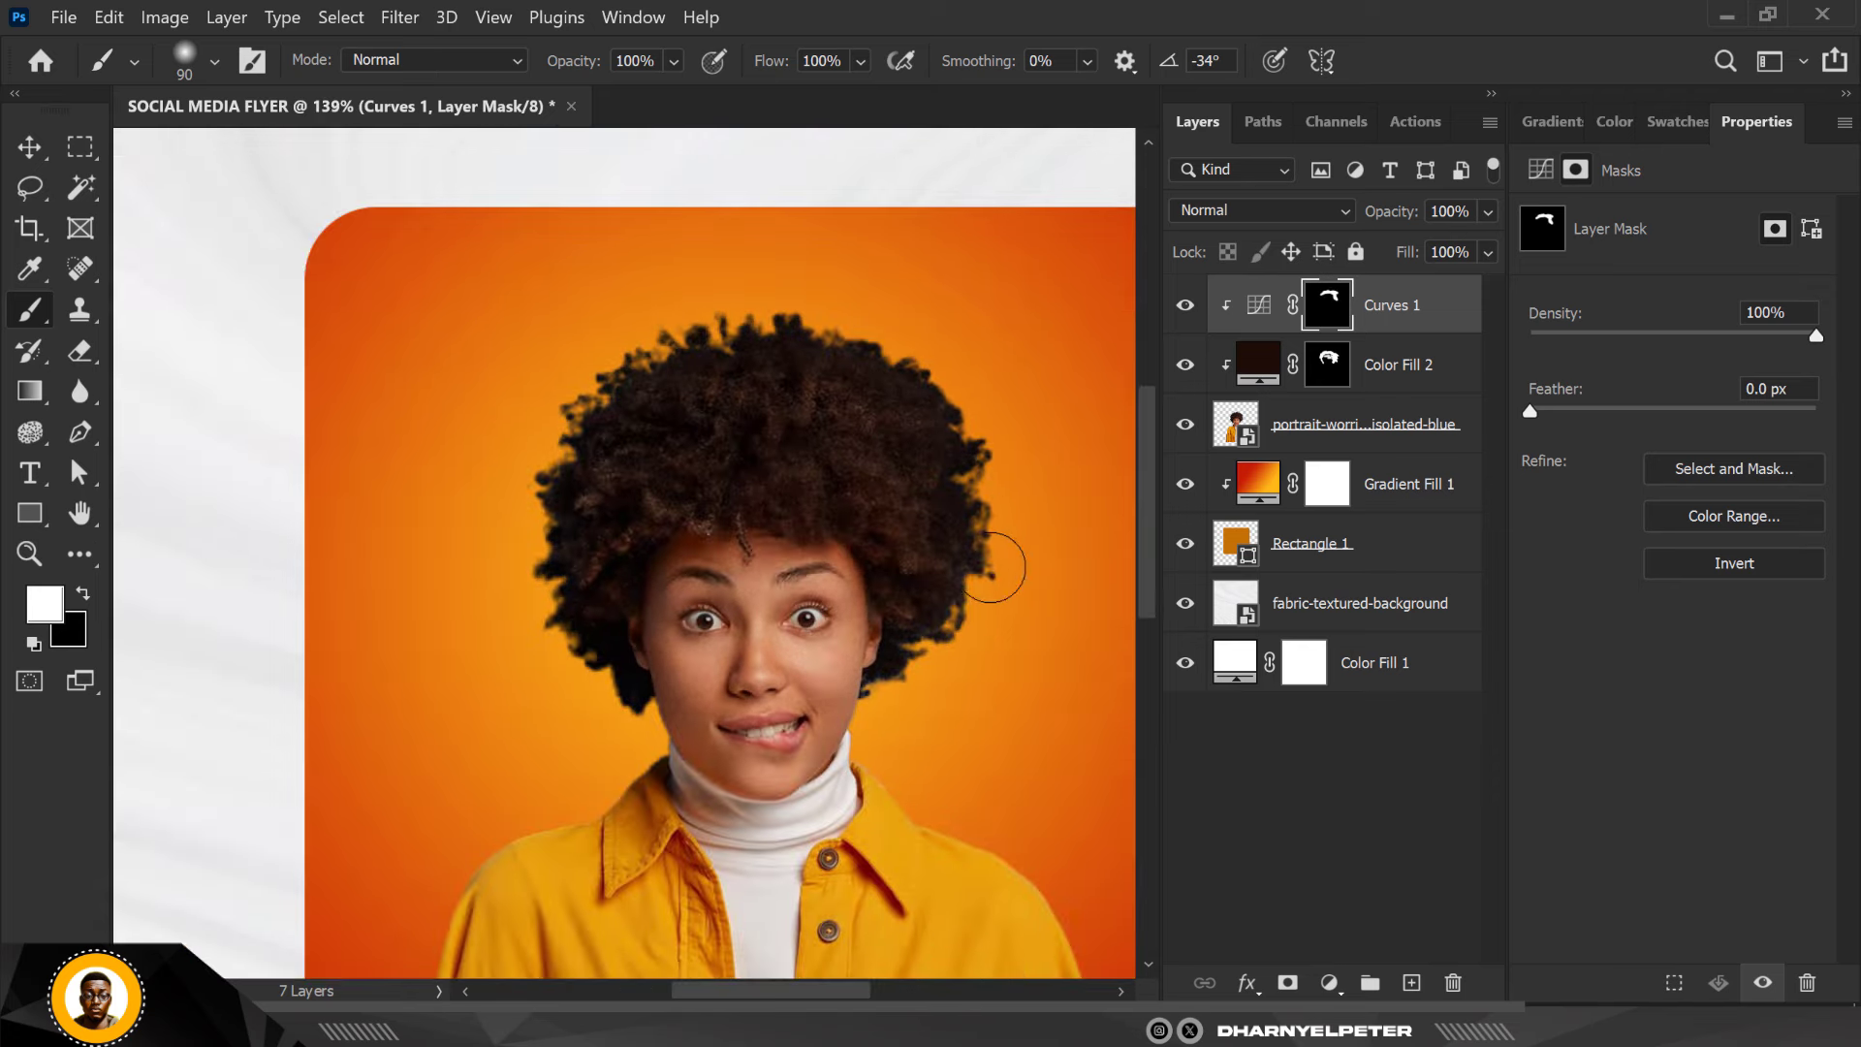
left_click_drag(897, 714, 997, 626)
mouse_move(521, 463)
left_mouse_down()
mouse_move(540, 644)
mouse_move(626, 786)
left_mouse_up()
scroll(498, 324, "down", 3)
scroll(582, 311, "up", 3)
scroll(590, 324, "up", 2)
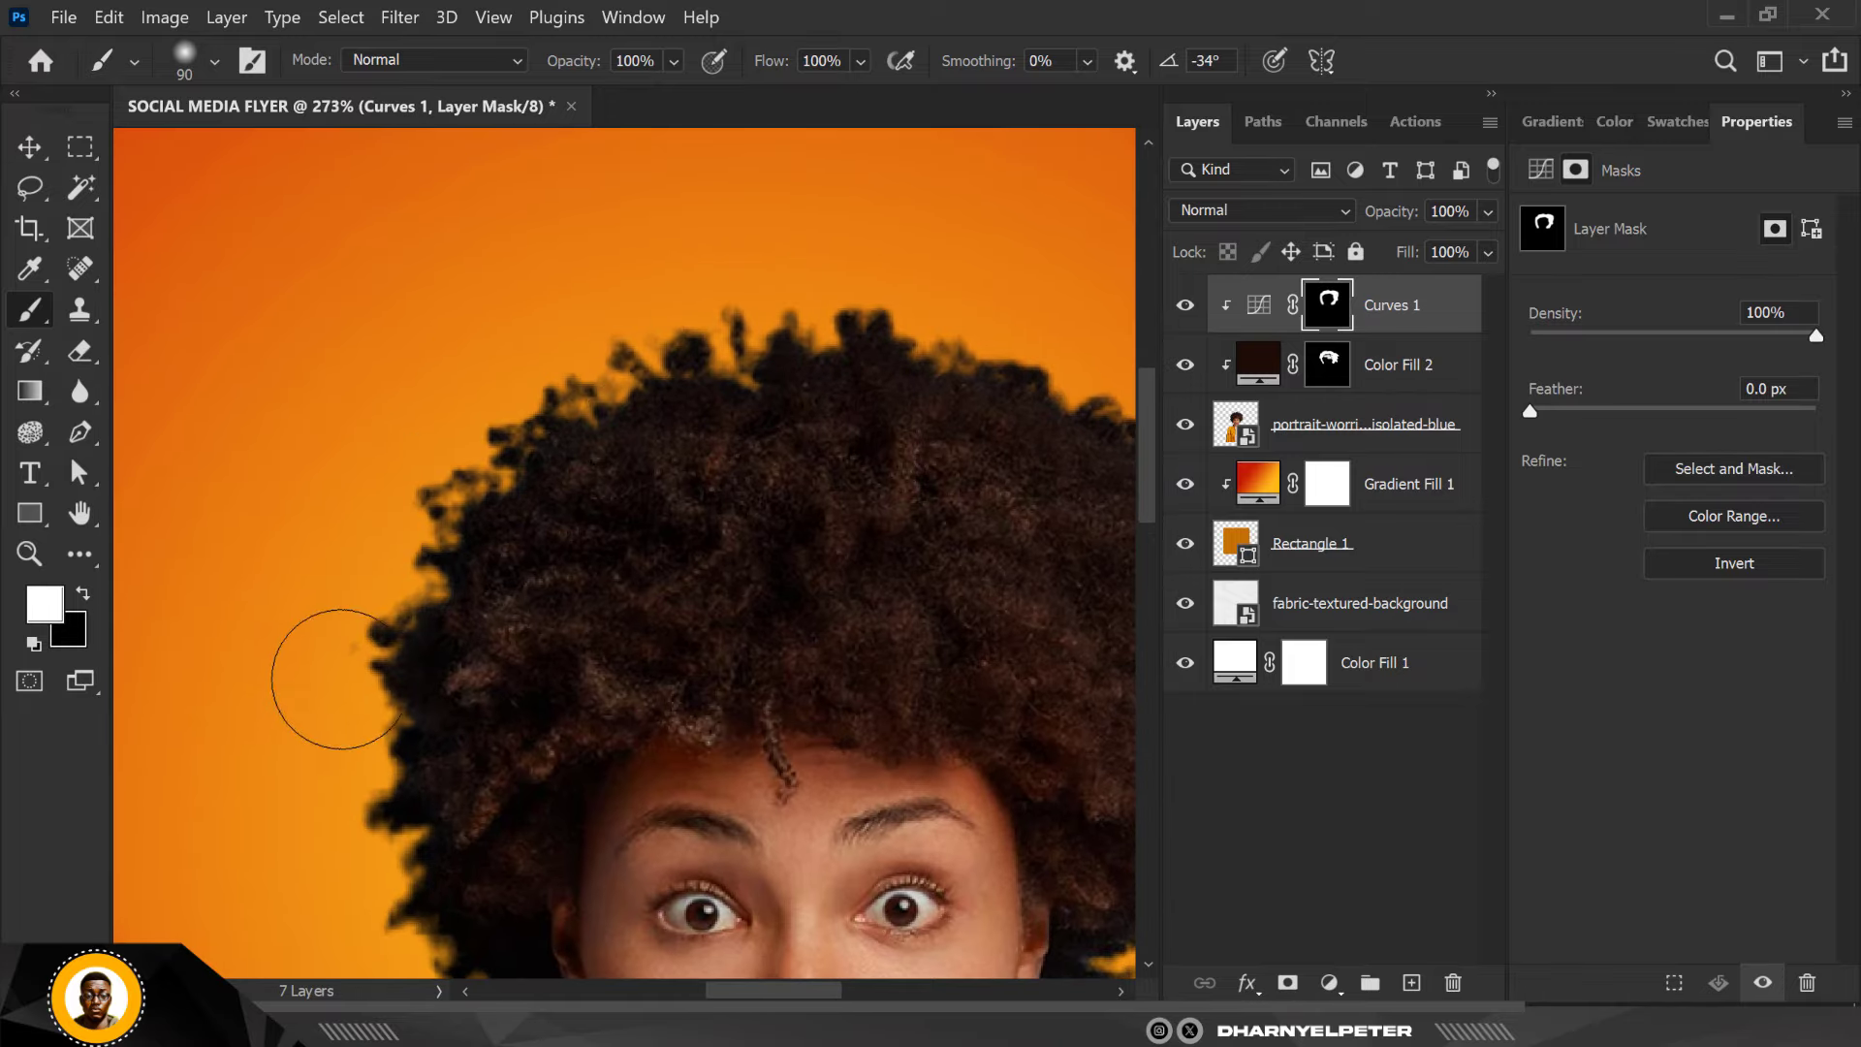
Raise the Red channel of the Curves adjustment with a point at input 133, output 159
left_click(1259, 304)
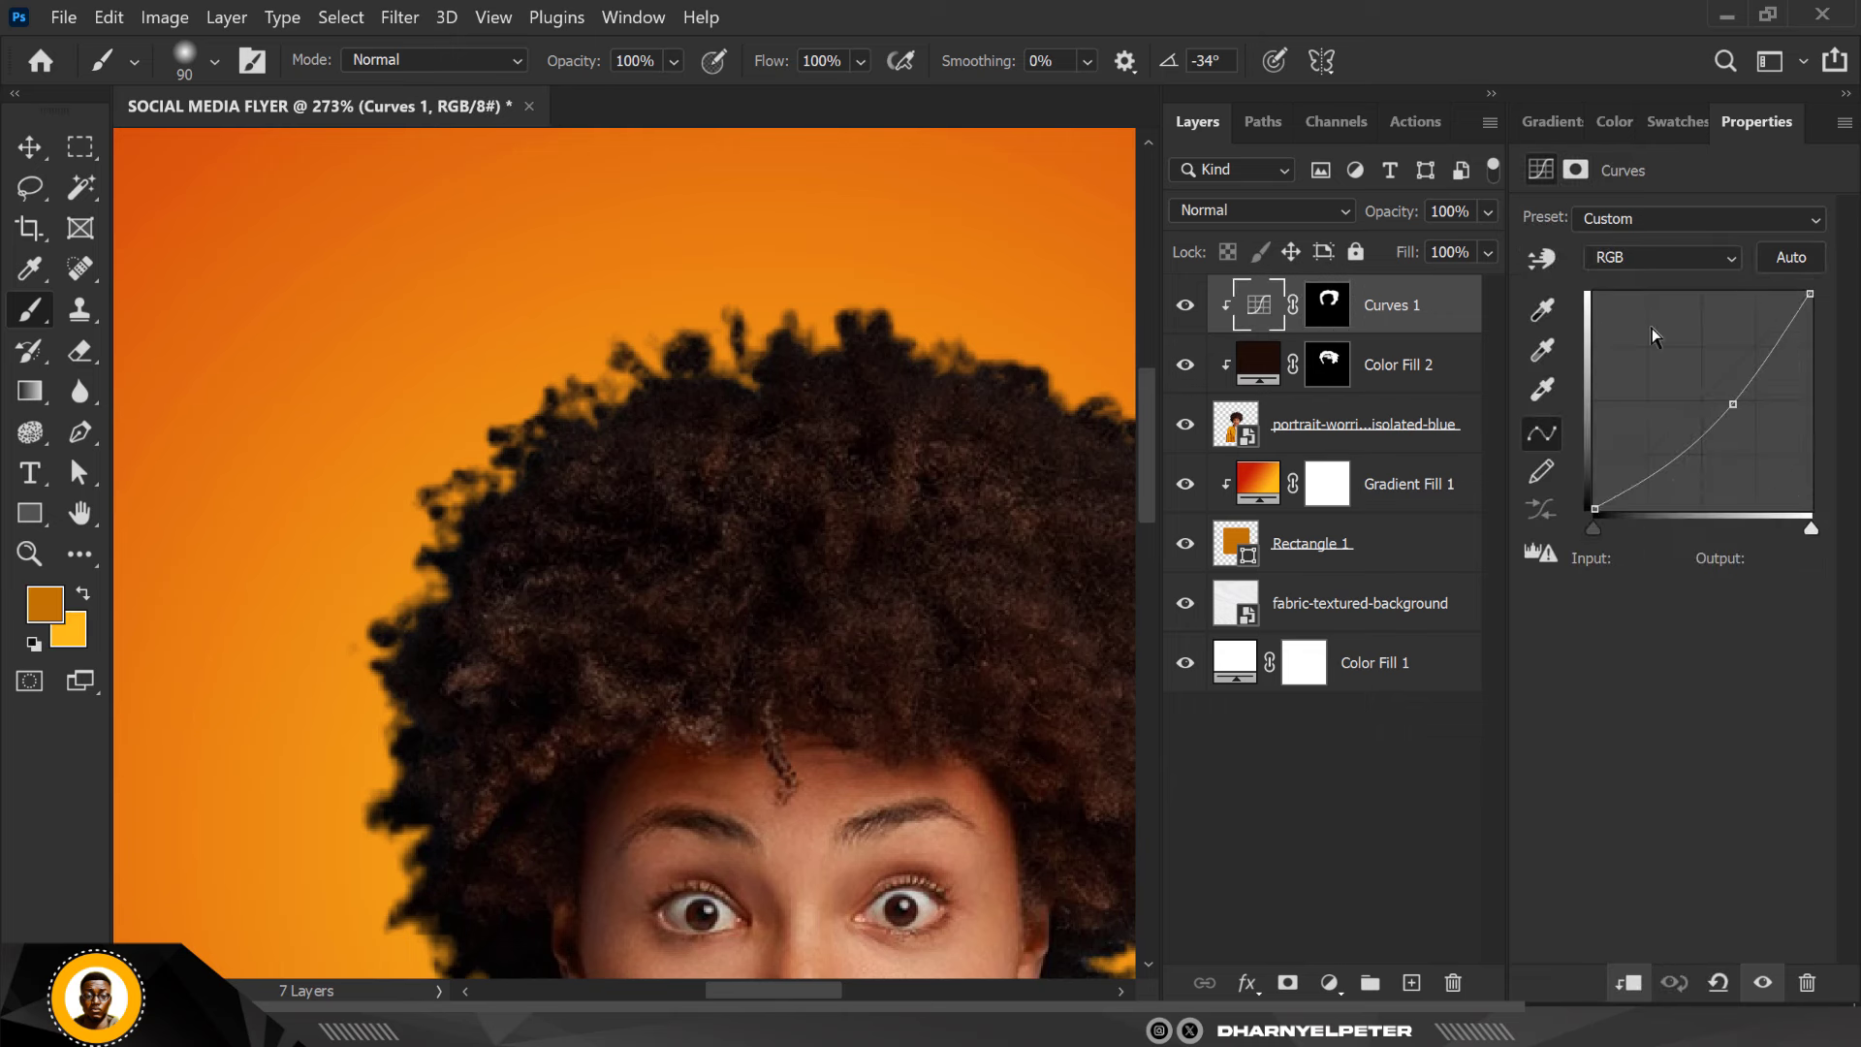
left_click(1659, 256)
left_click(1645, 303)
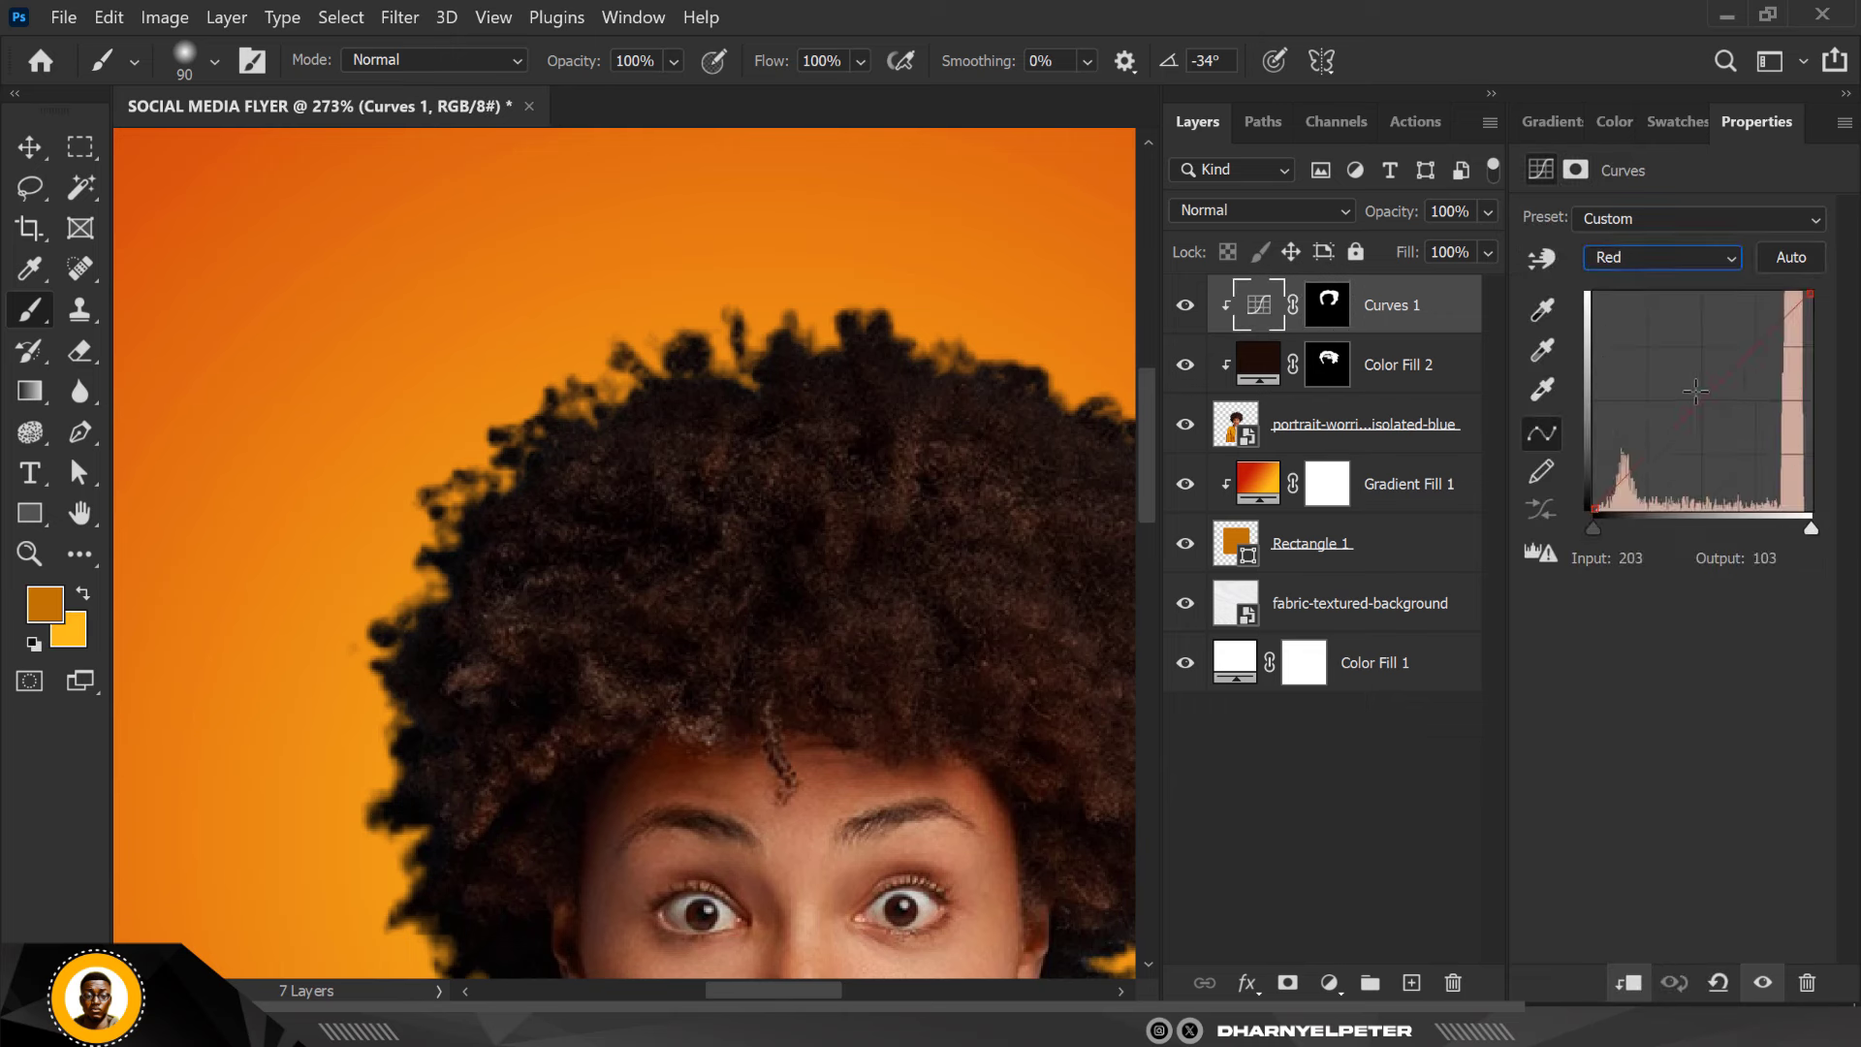
left_click(1702, 395)
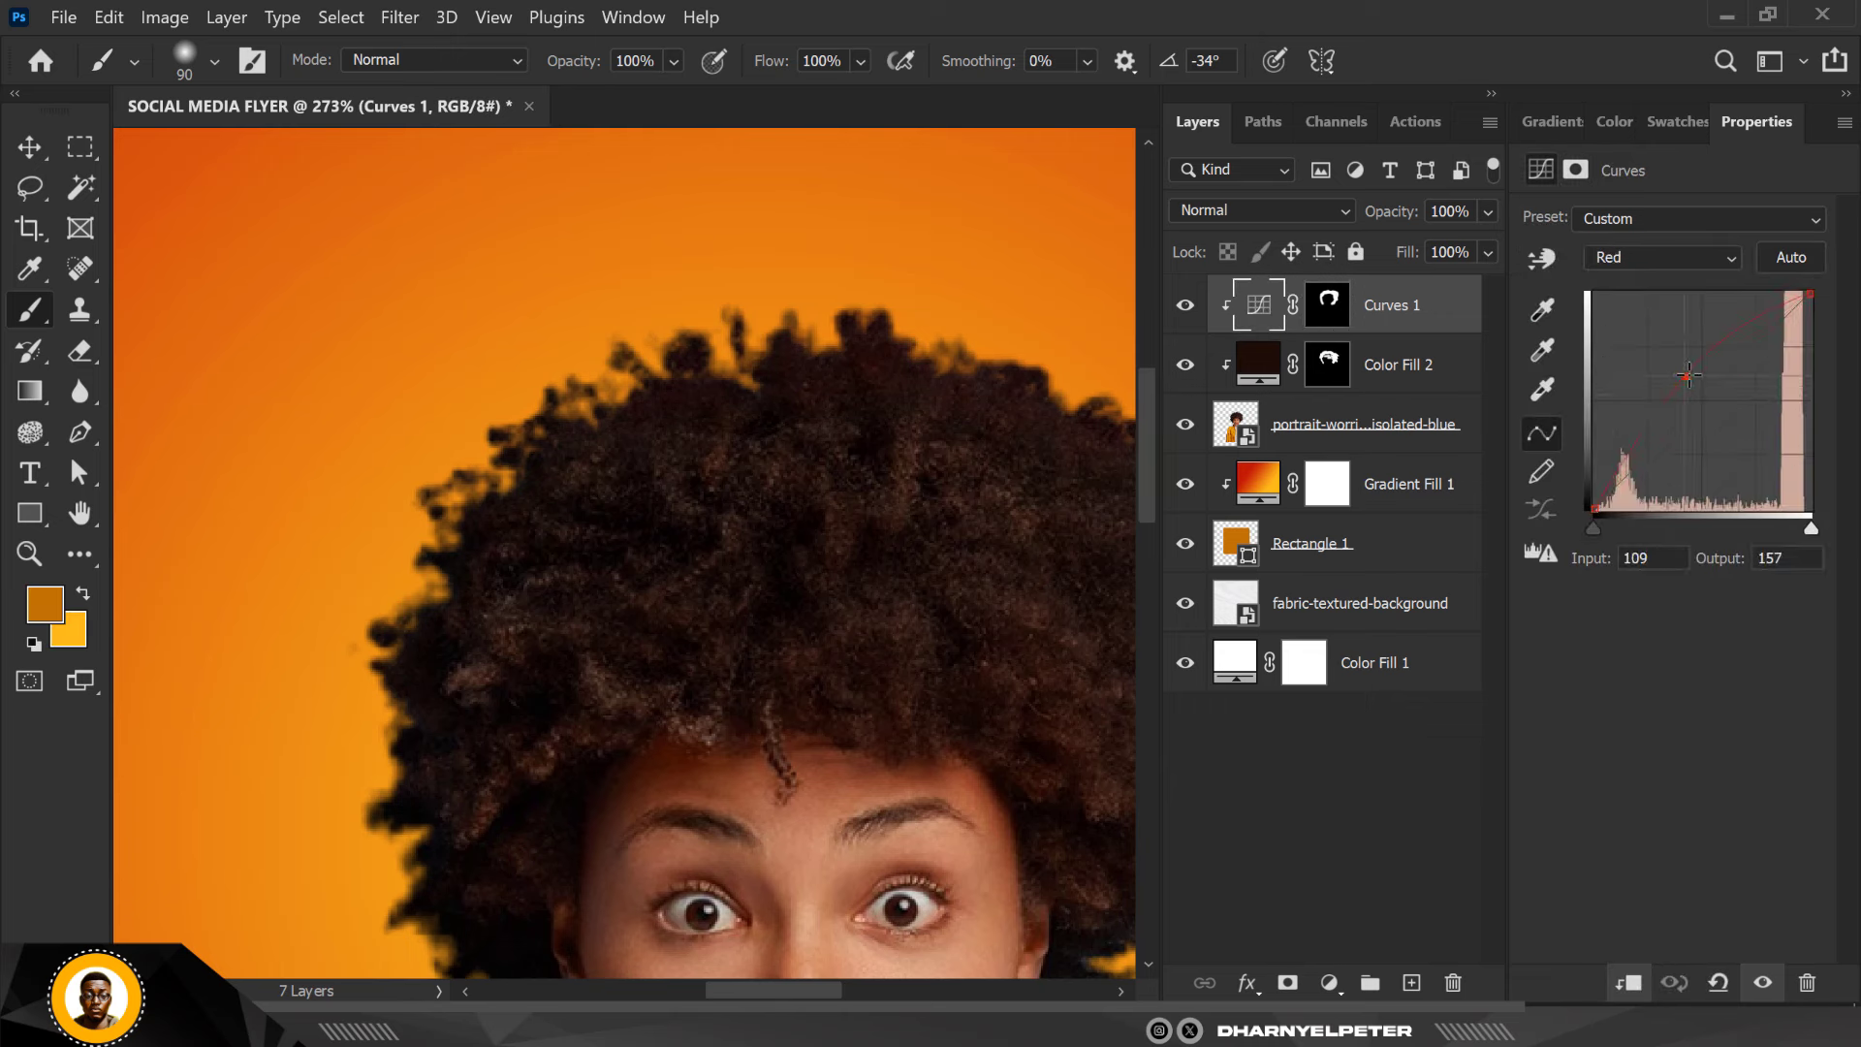
left_click_drag(1688, 376, 1704, 374)
scroll(614, 395, "down", 5)
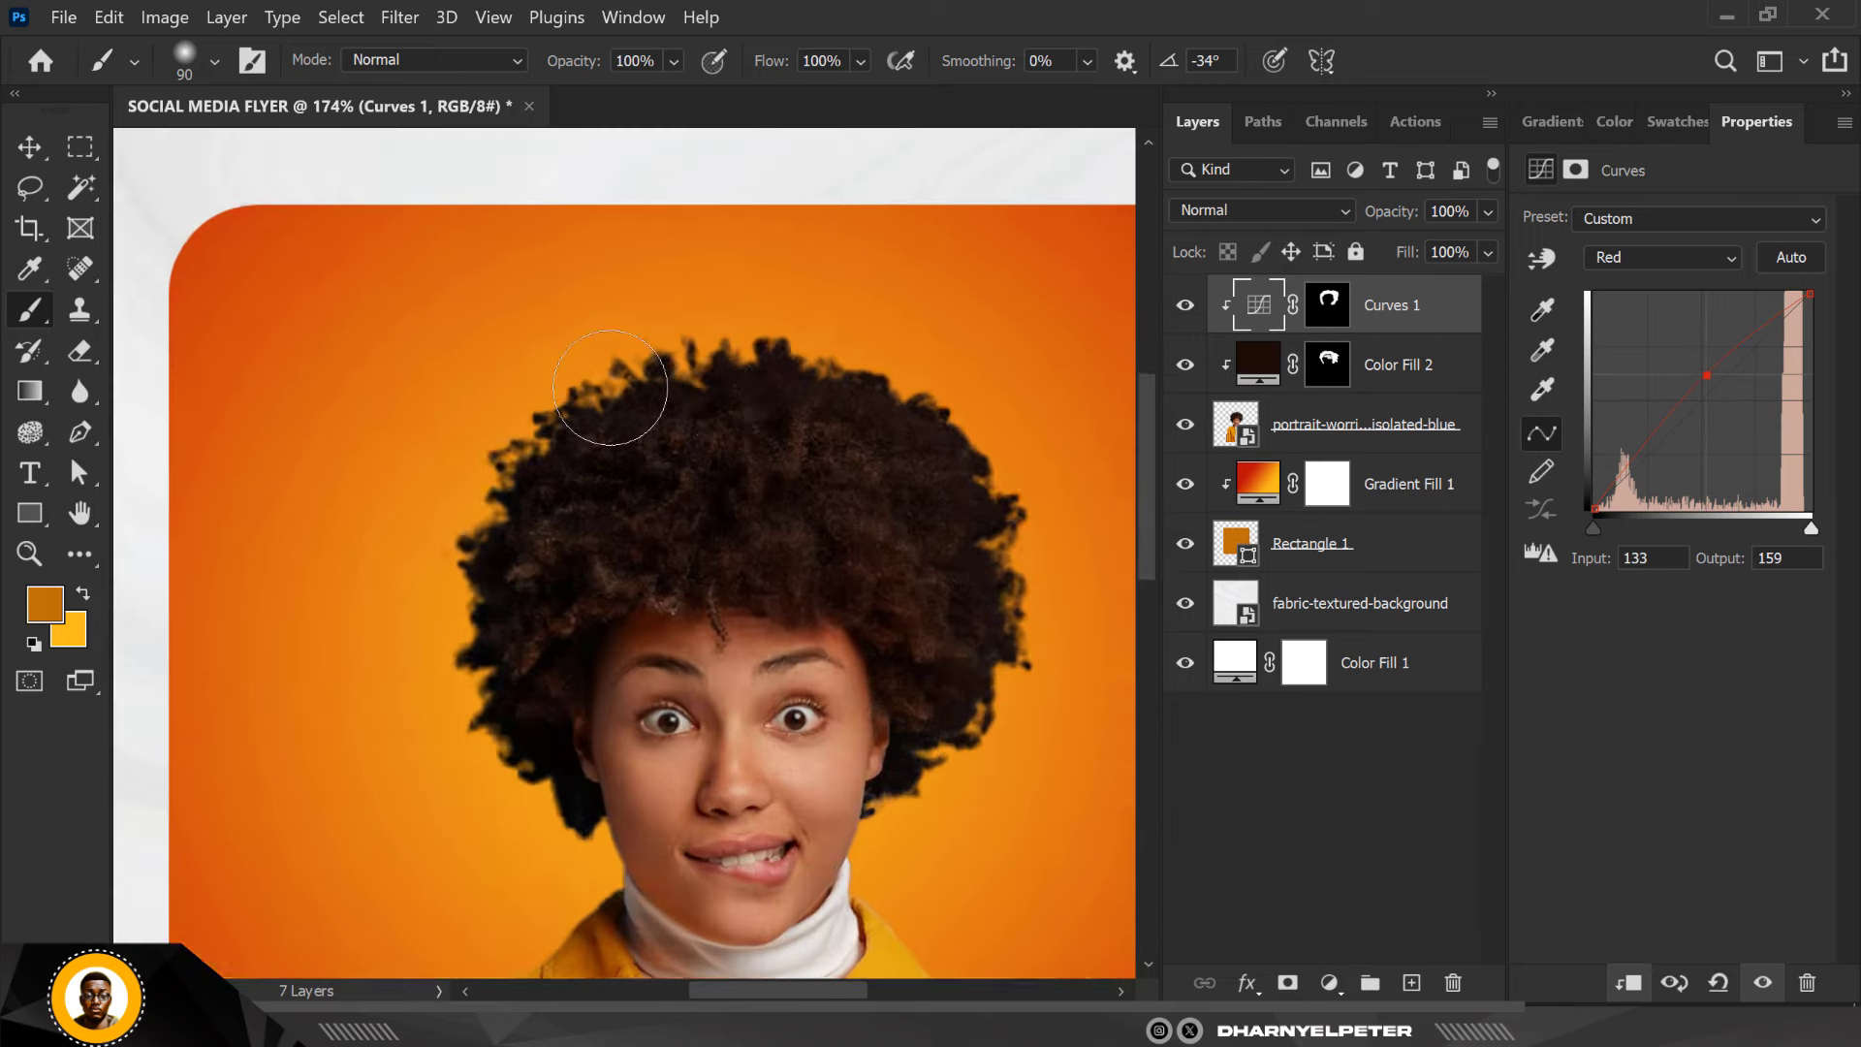
scroll(756, 426, "down", 4)
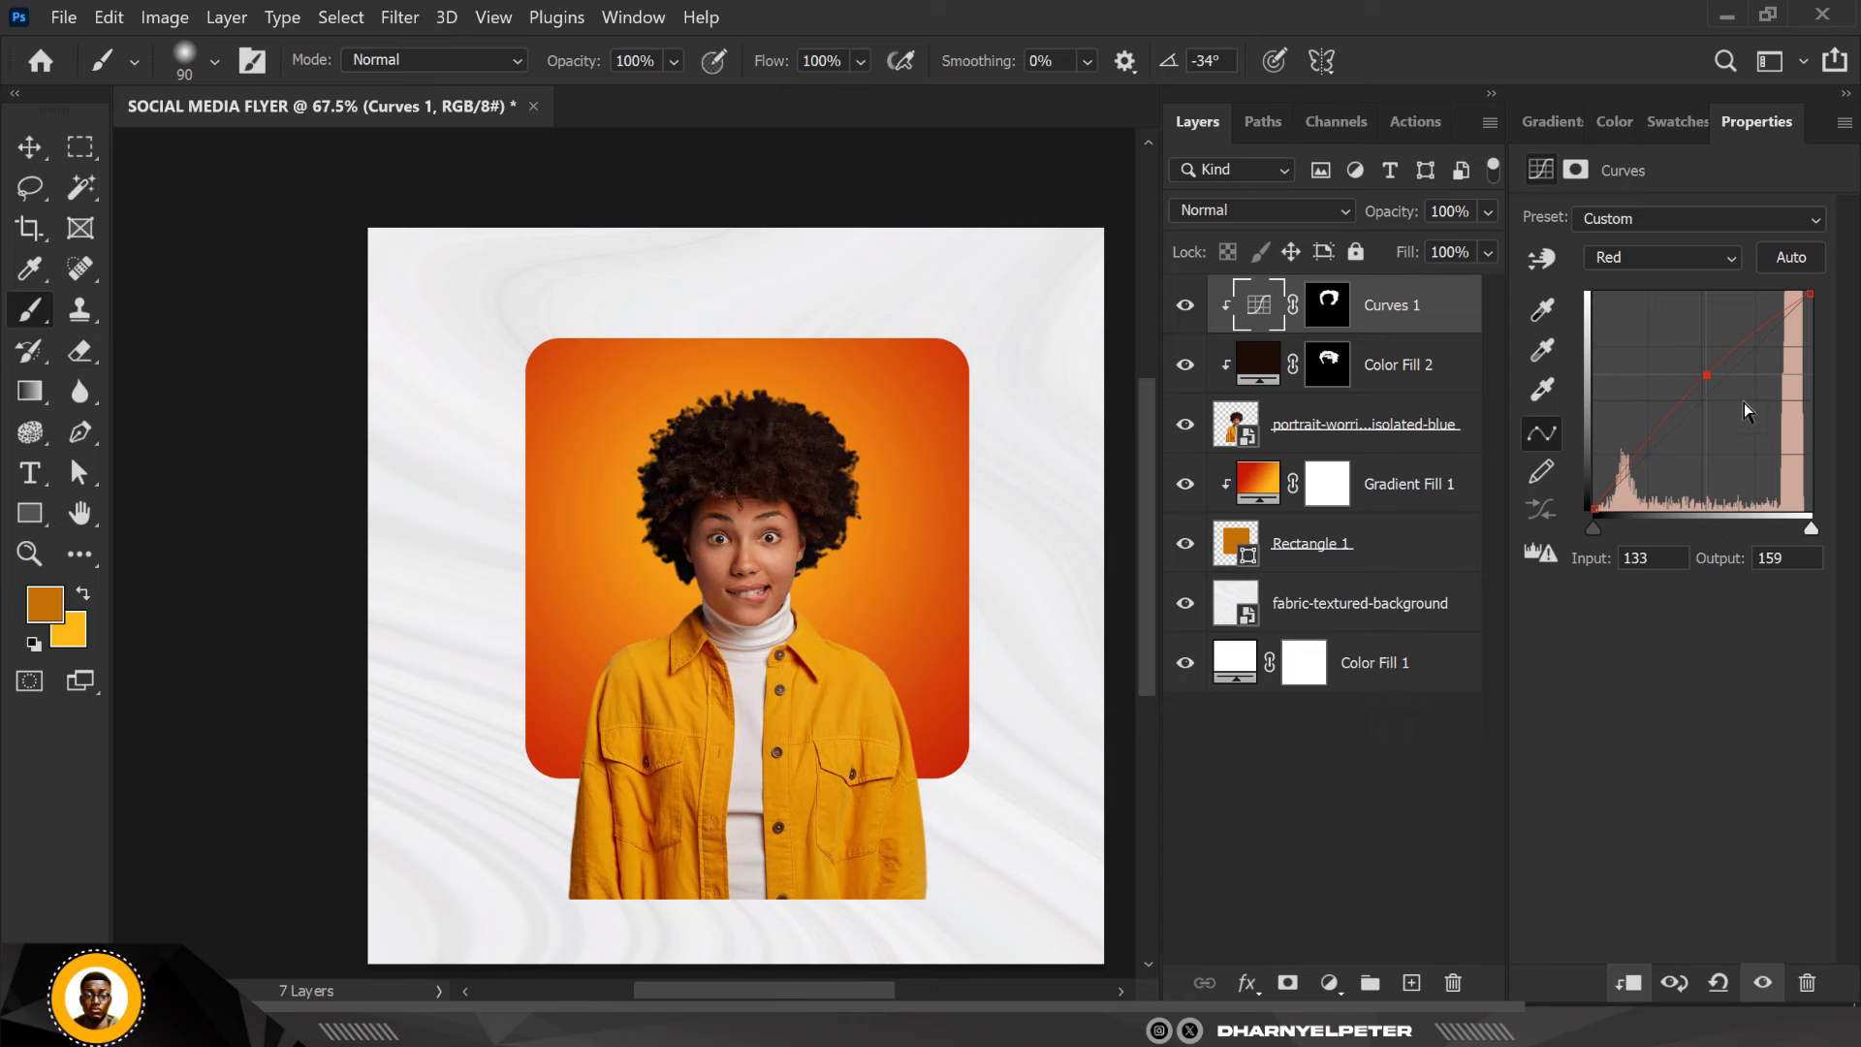
Convert the portrait layer and its clipped Color Fill 2 and Curves 1 layers into a single smart object
left_click(1366, 429)
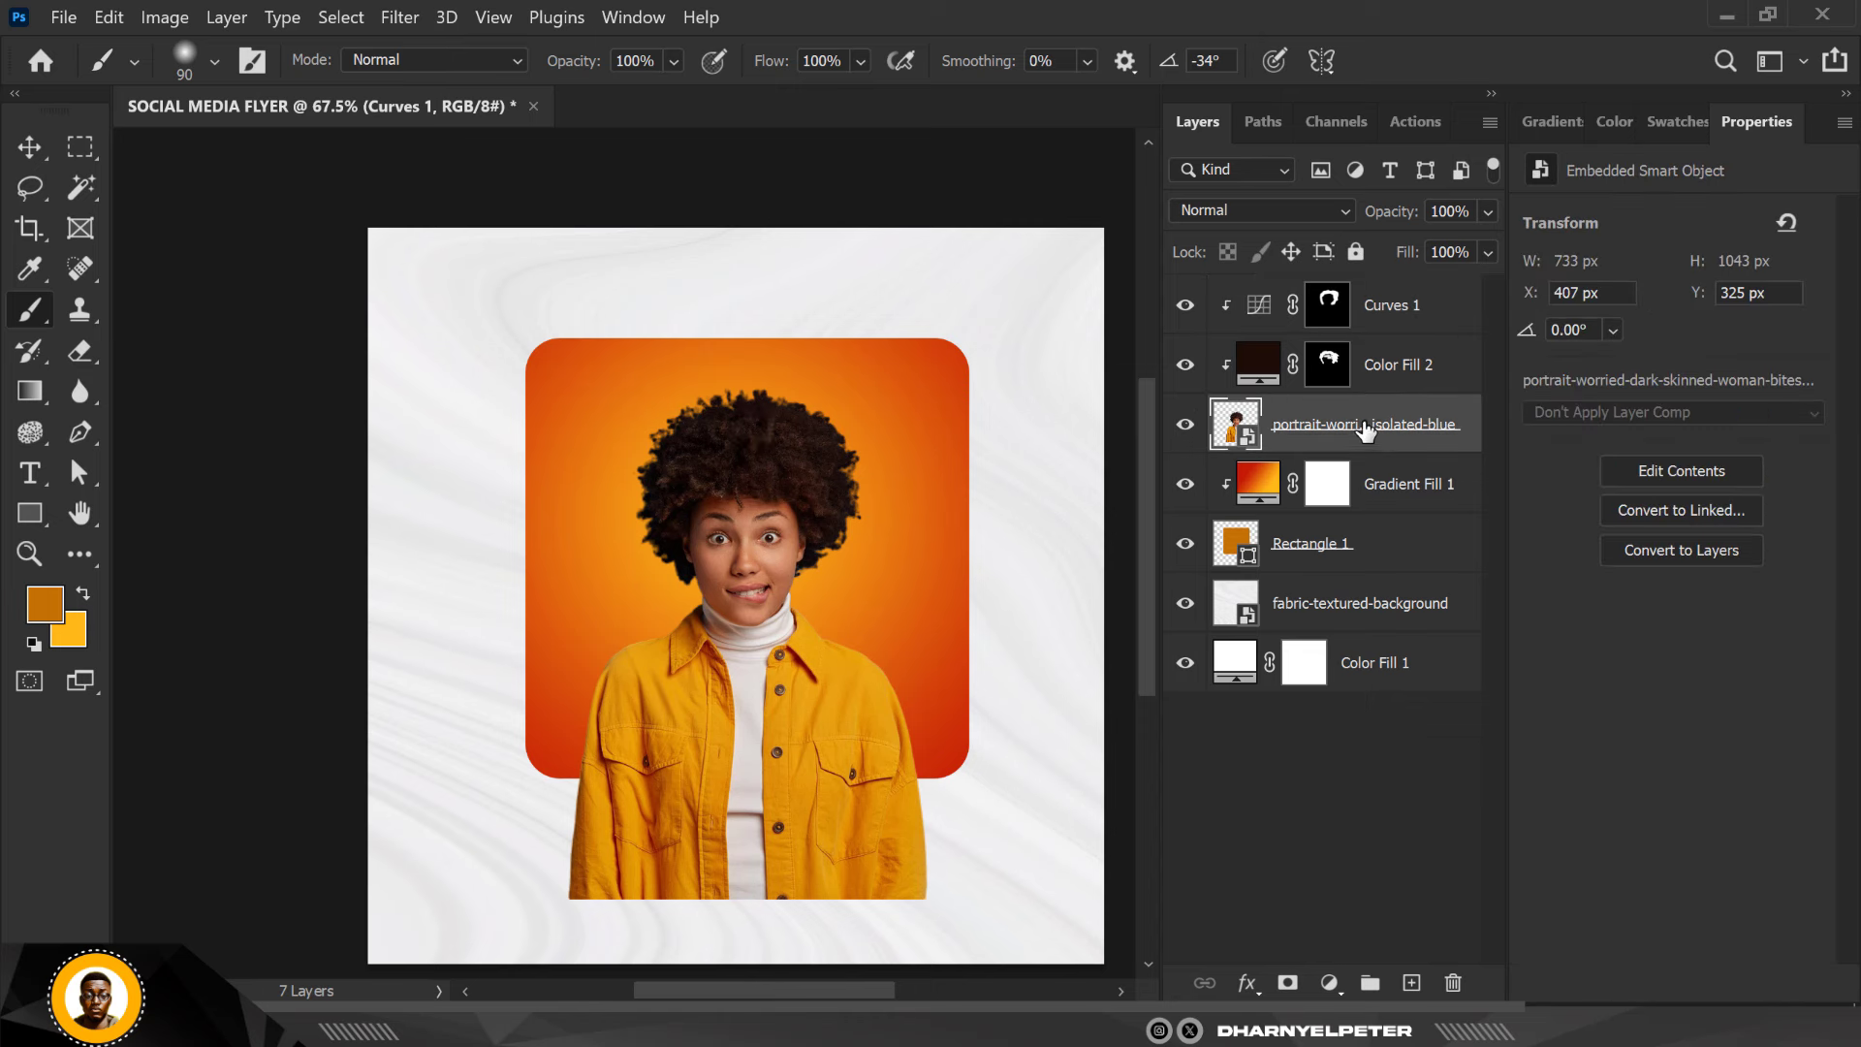
left_click(1401, 308, "shift")
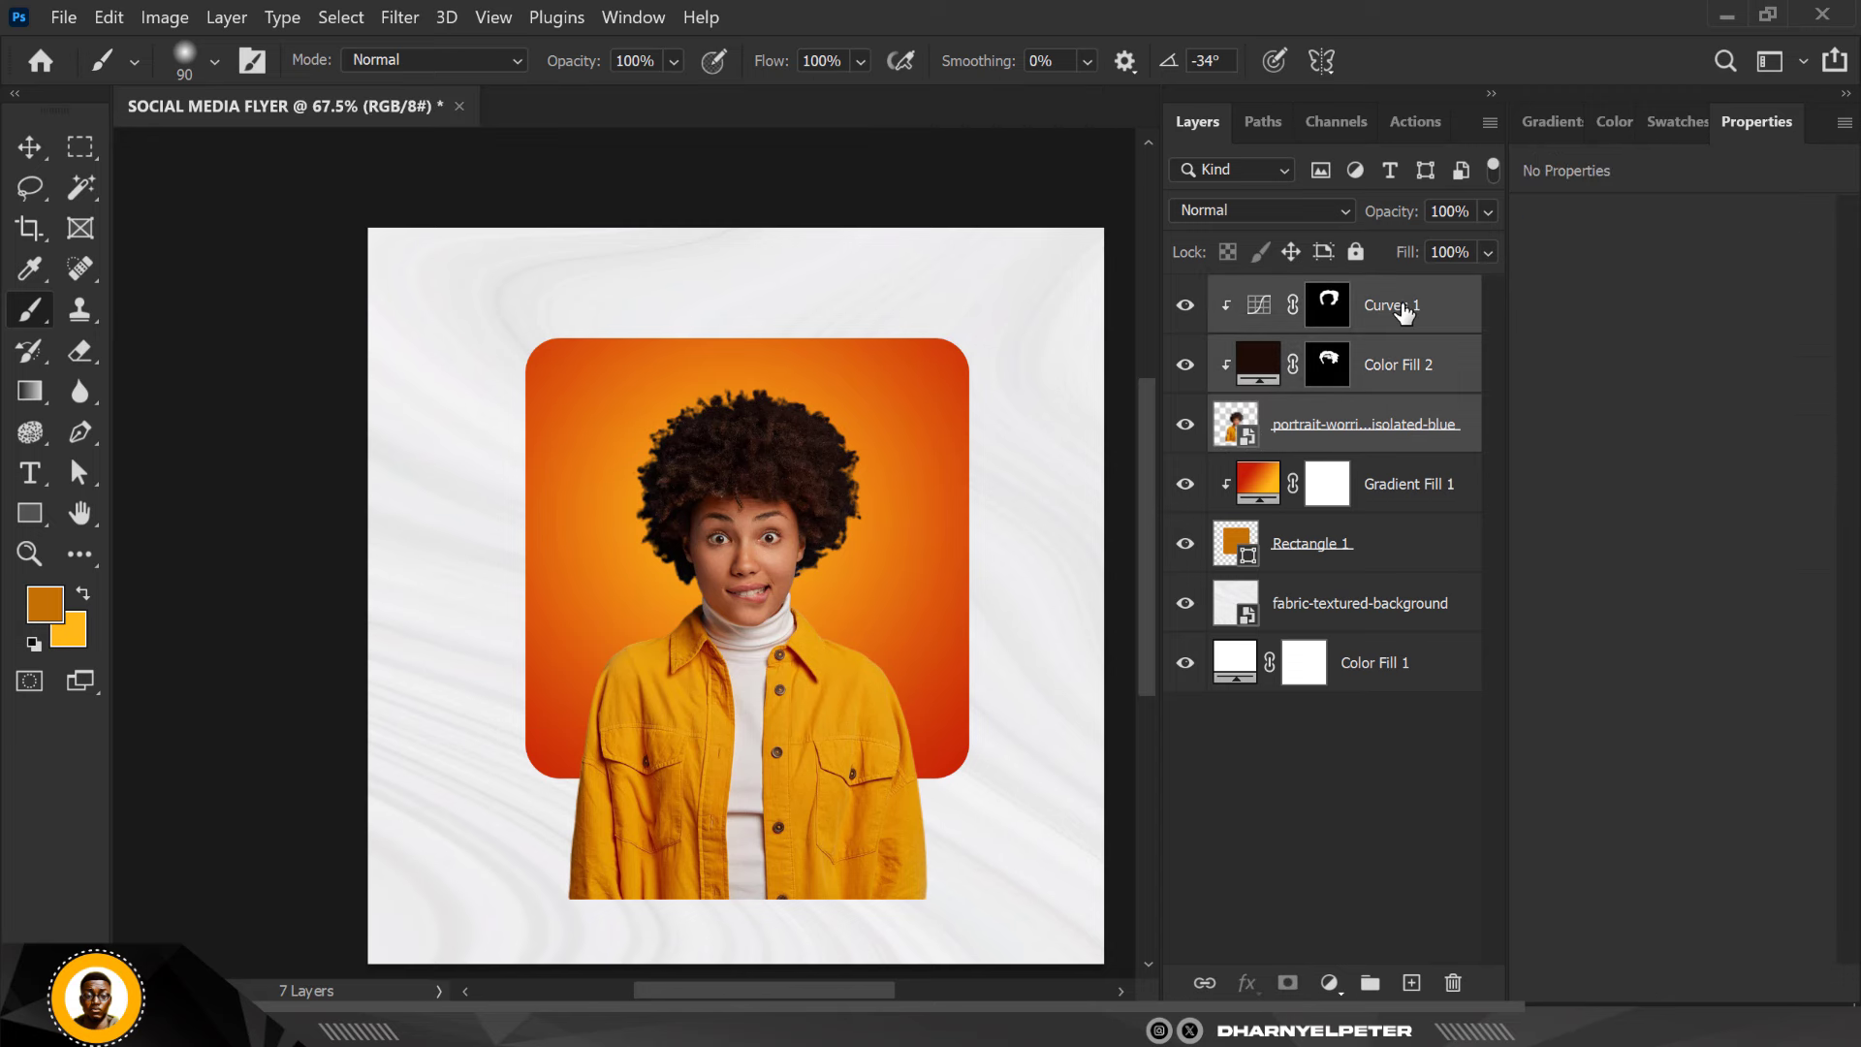
right_click(1403, 310)
left_click(1518, 401)
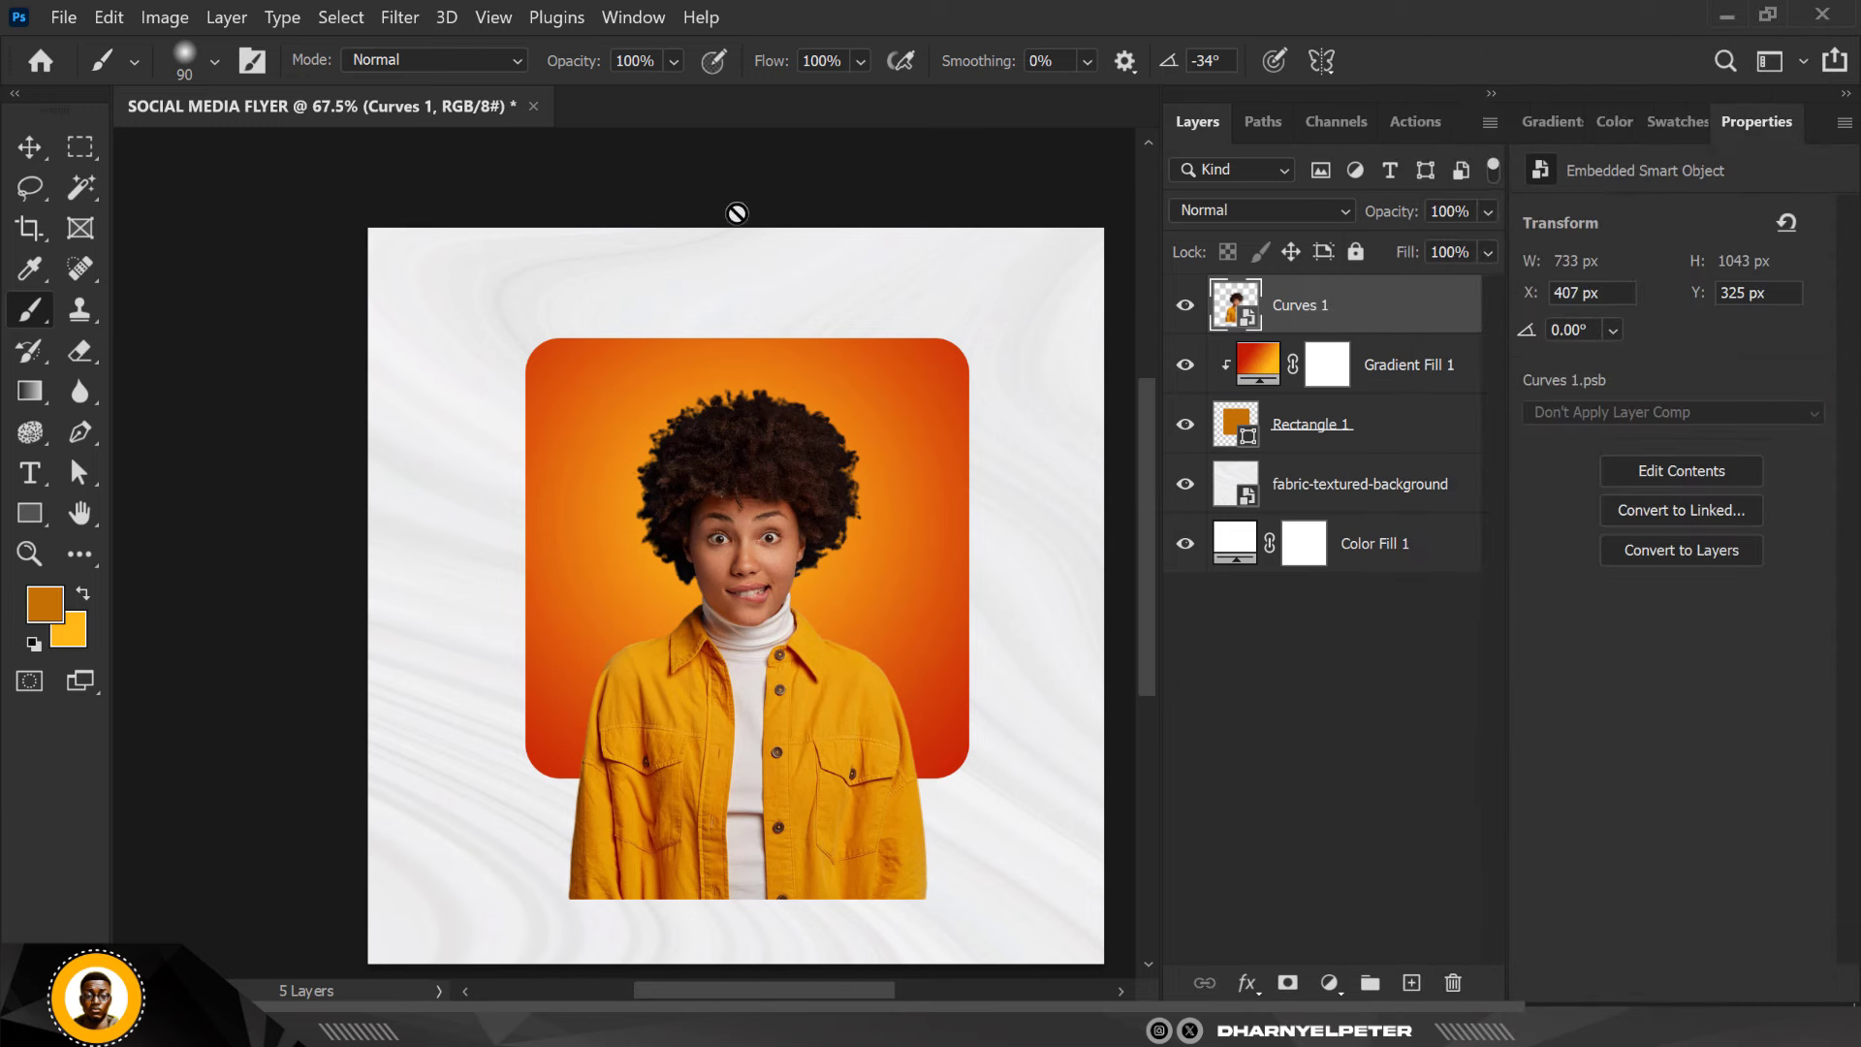
Start a Camera Raw filter on the portrait smart object with Contrast +46, Highlights -69 and Shadows +68
left_click(400, 17)
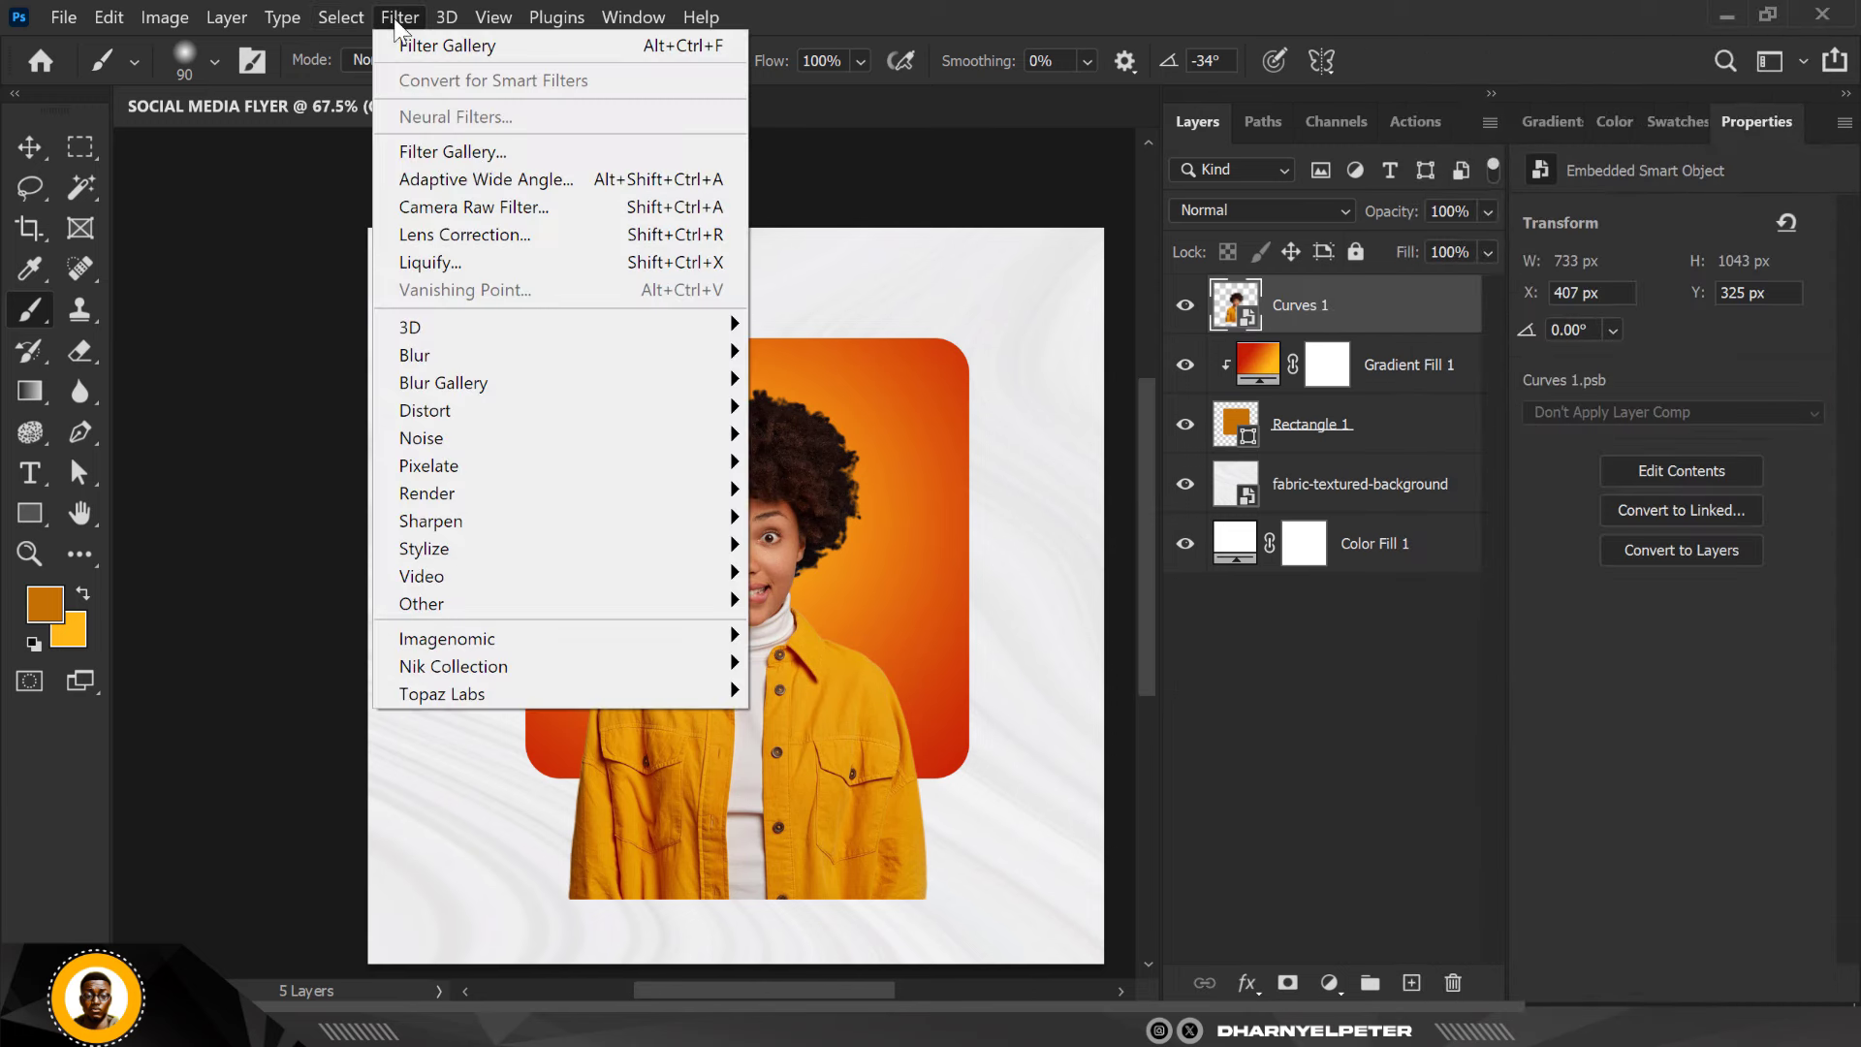
left_click(510, 206)
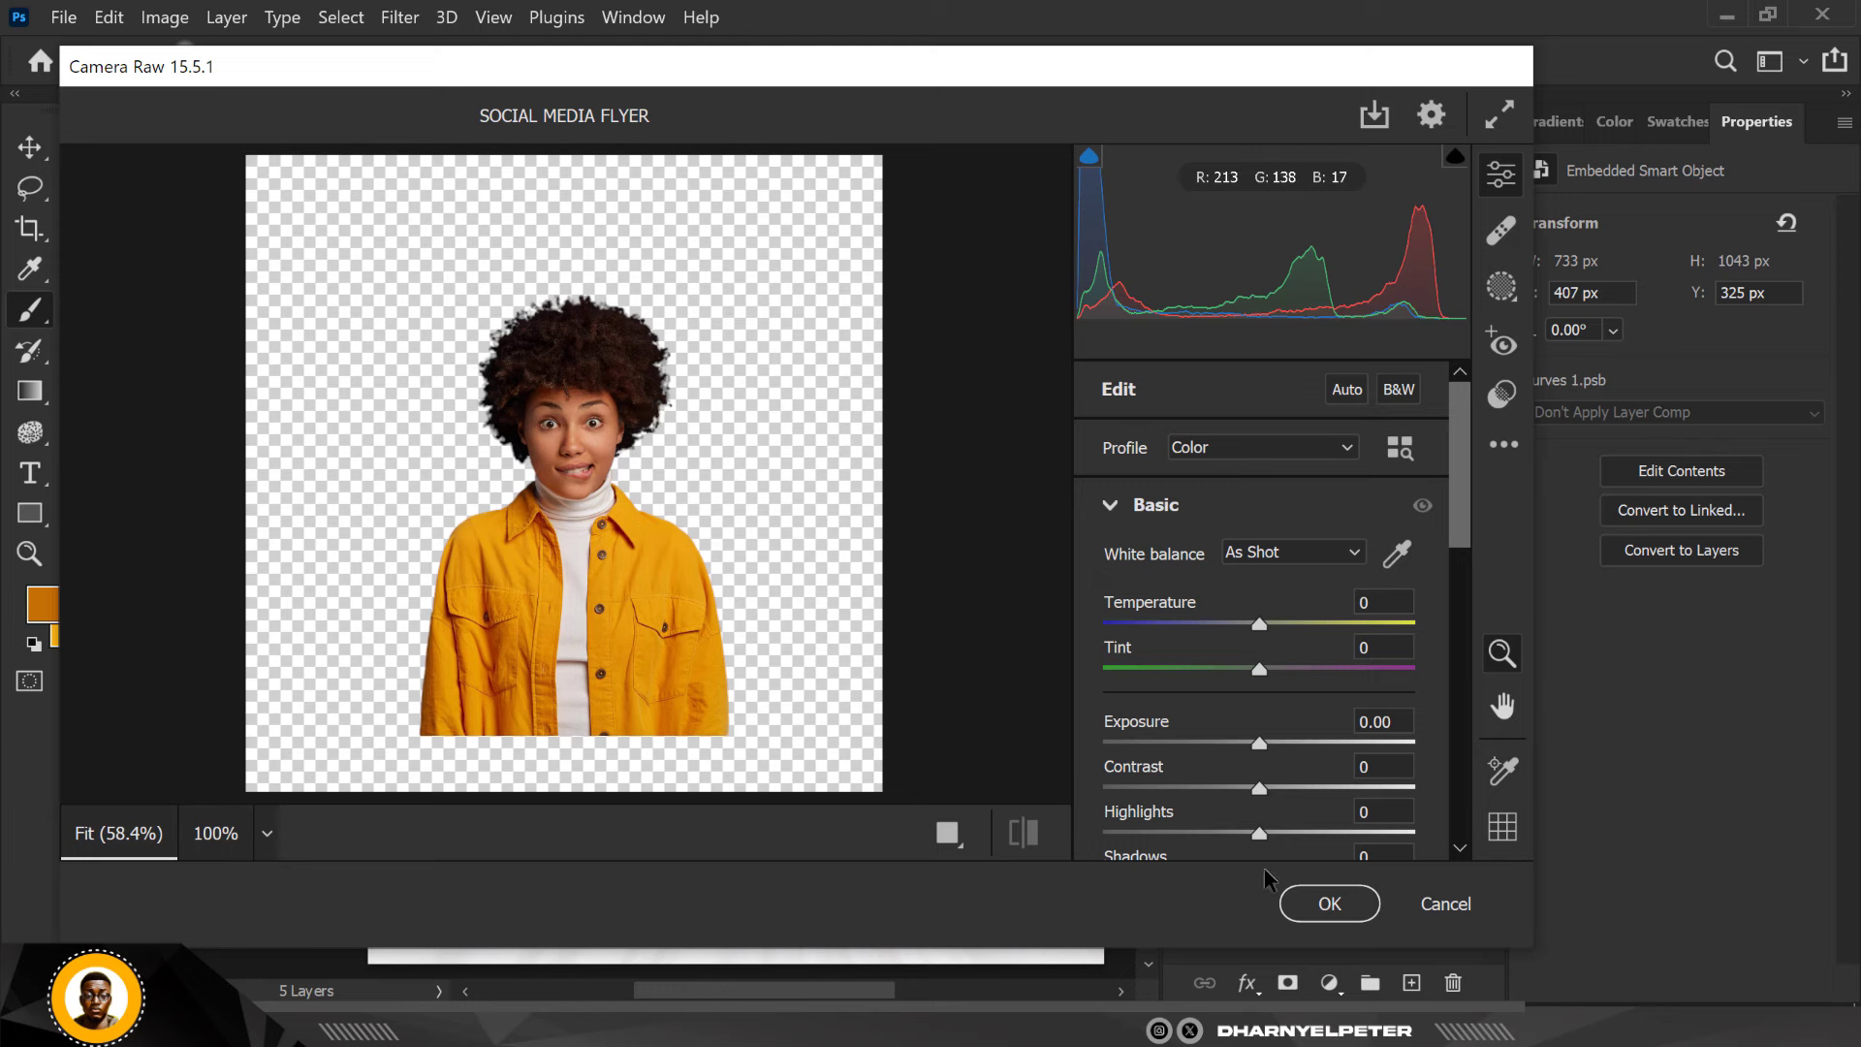
scroll(1260, 833, "down", 3)
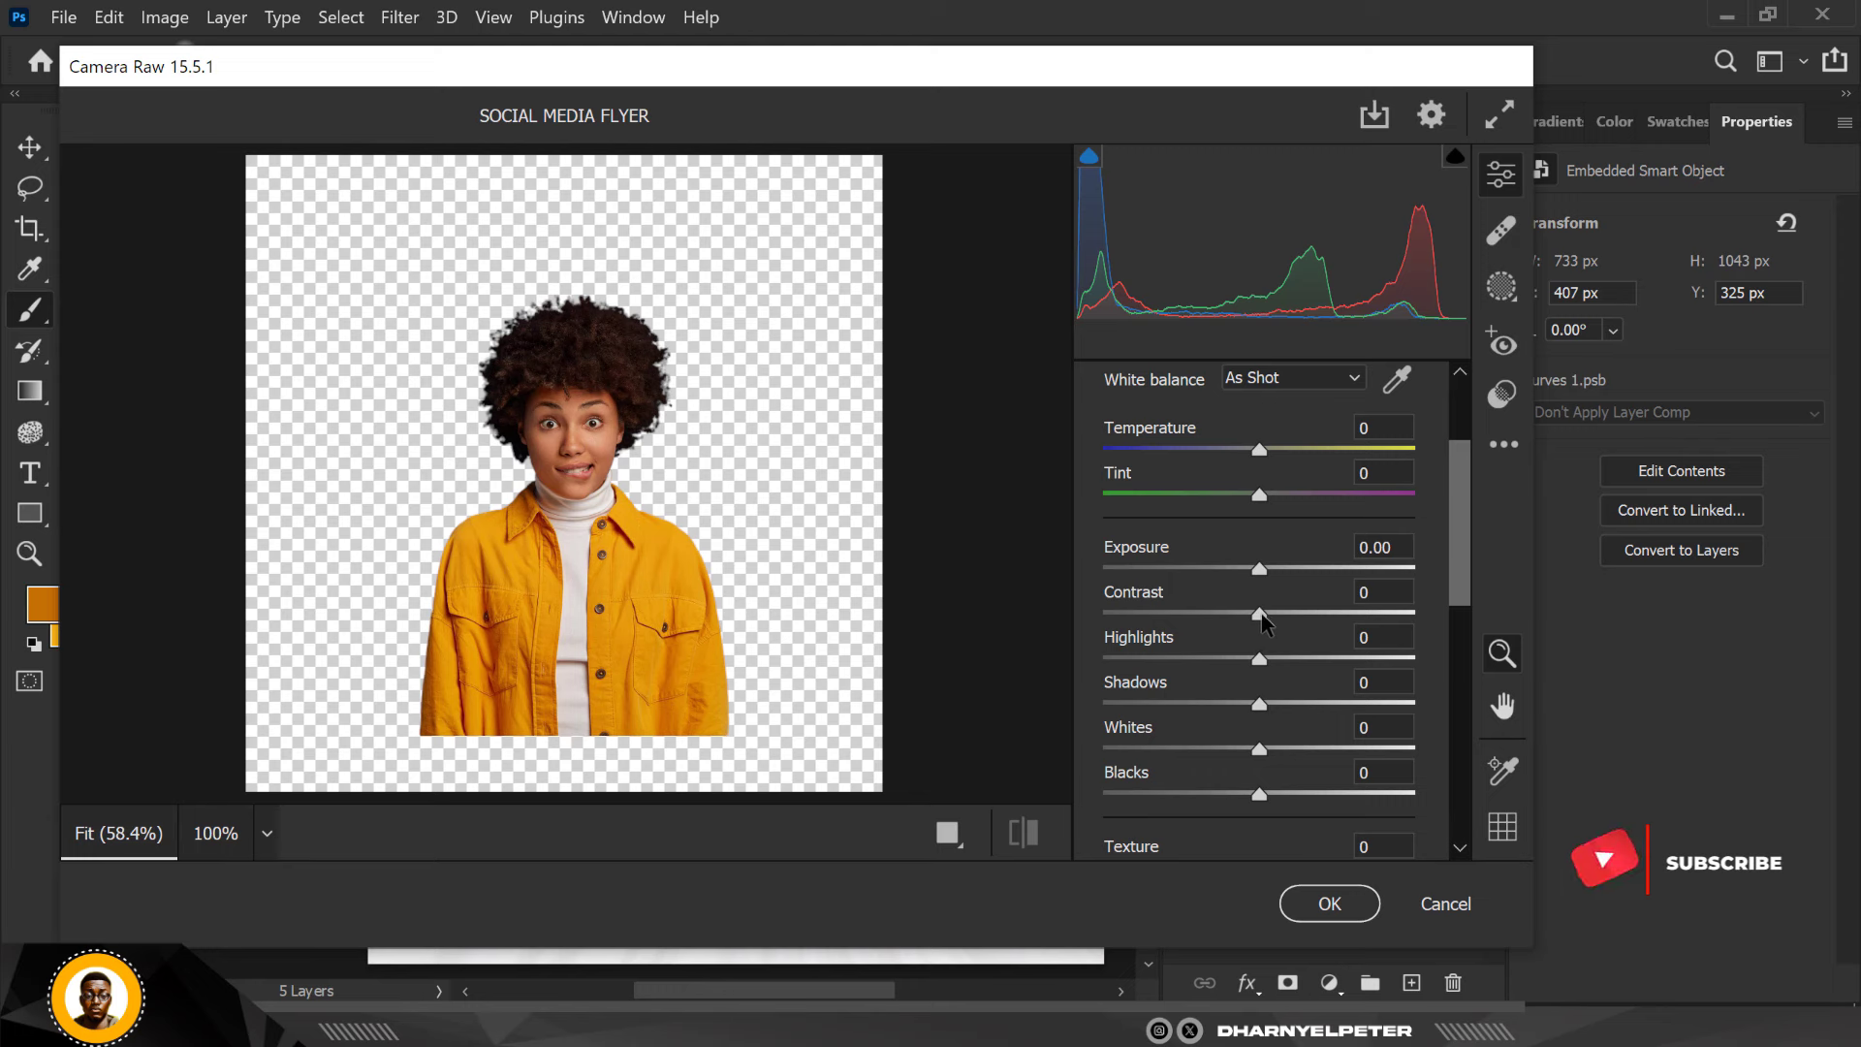
left_click_drag(1262, 621, 1332, 622)
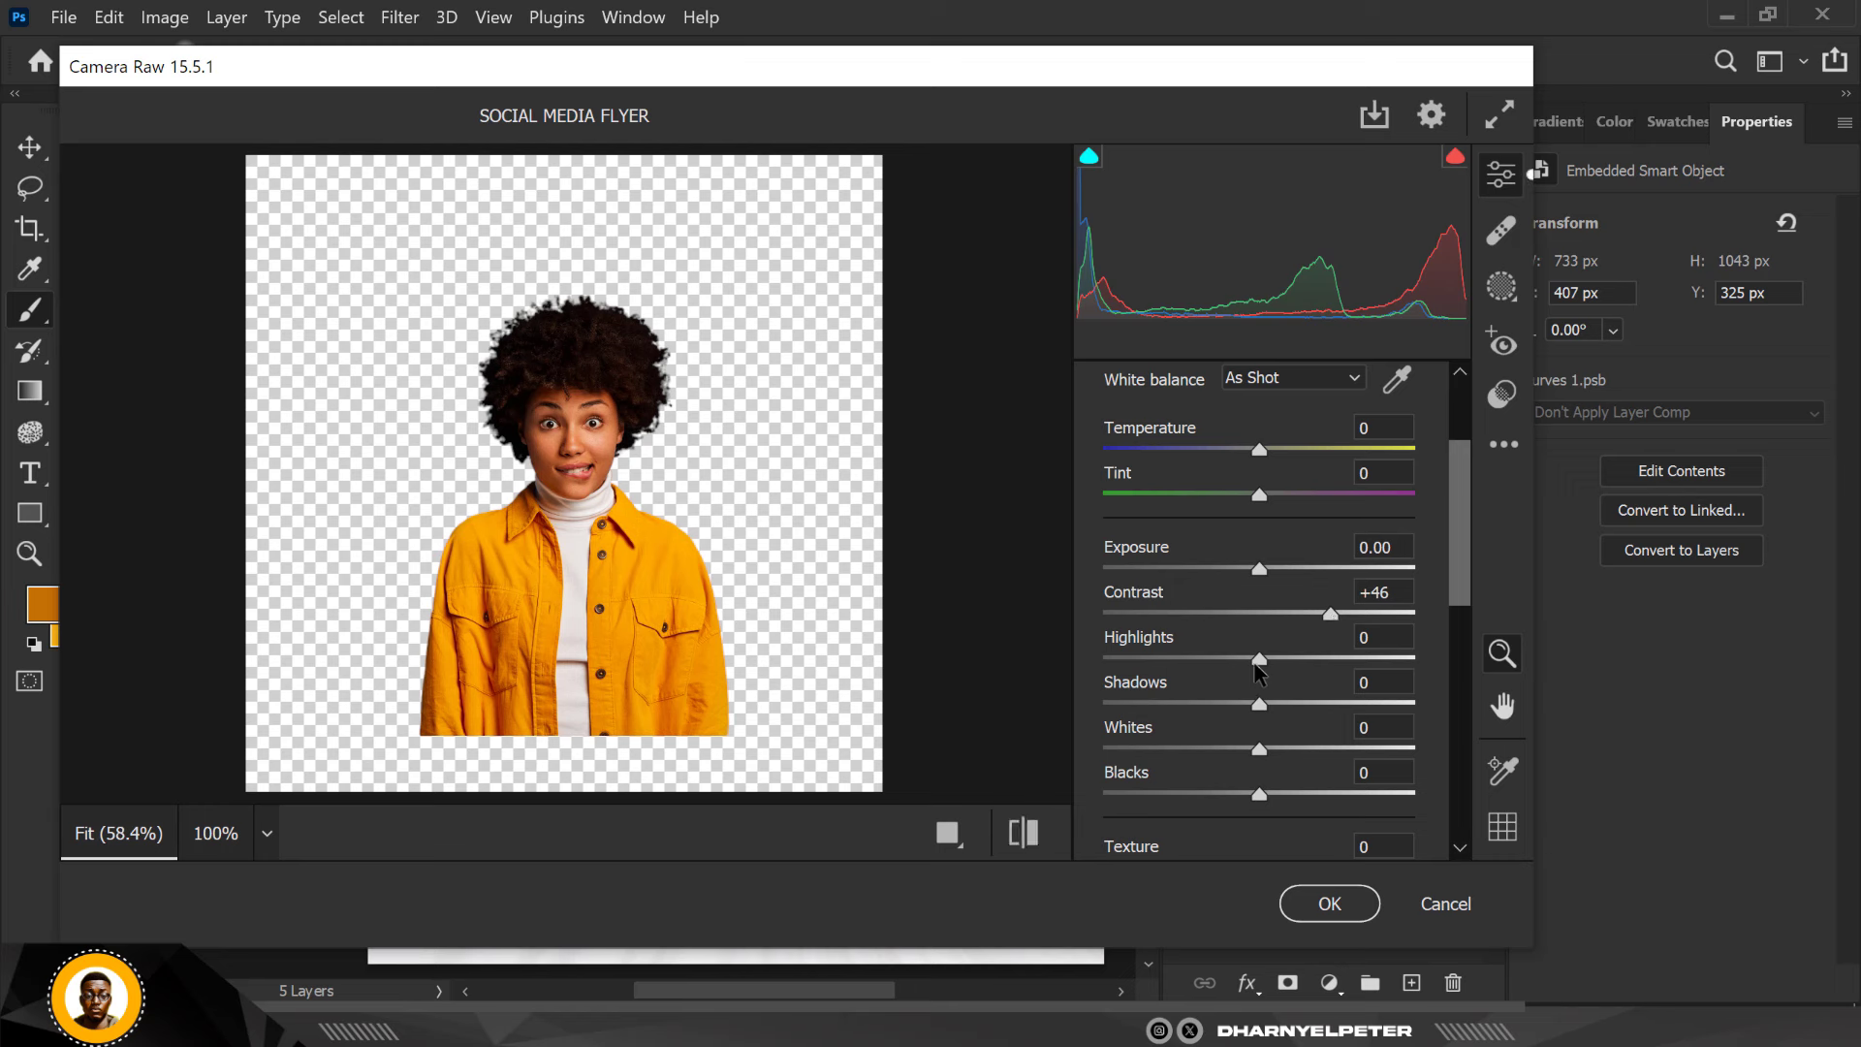
left_click_drag(1260, 660, 1152, 663)
left_click_drag(1261, 702, 1359, 706)
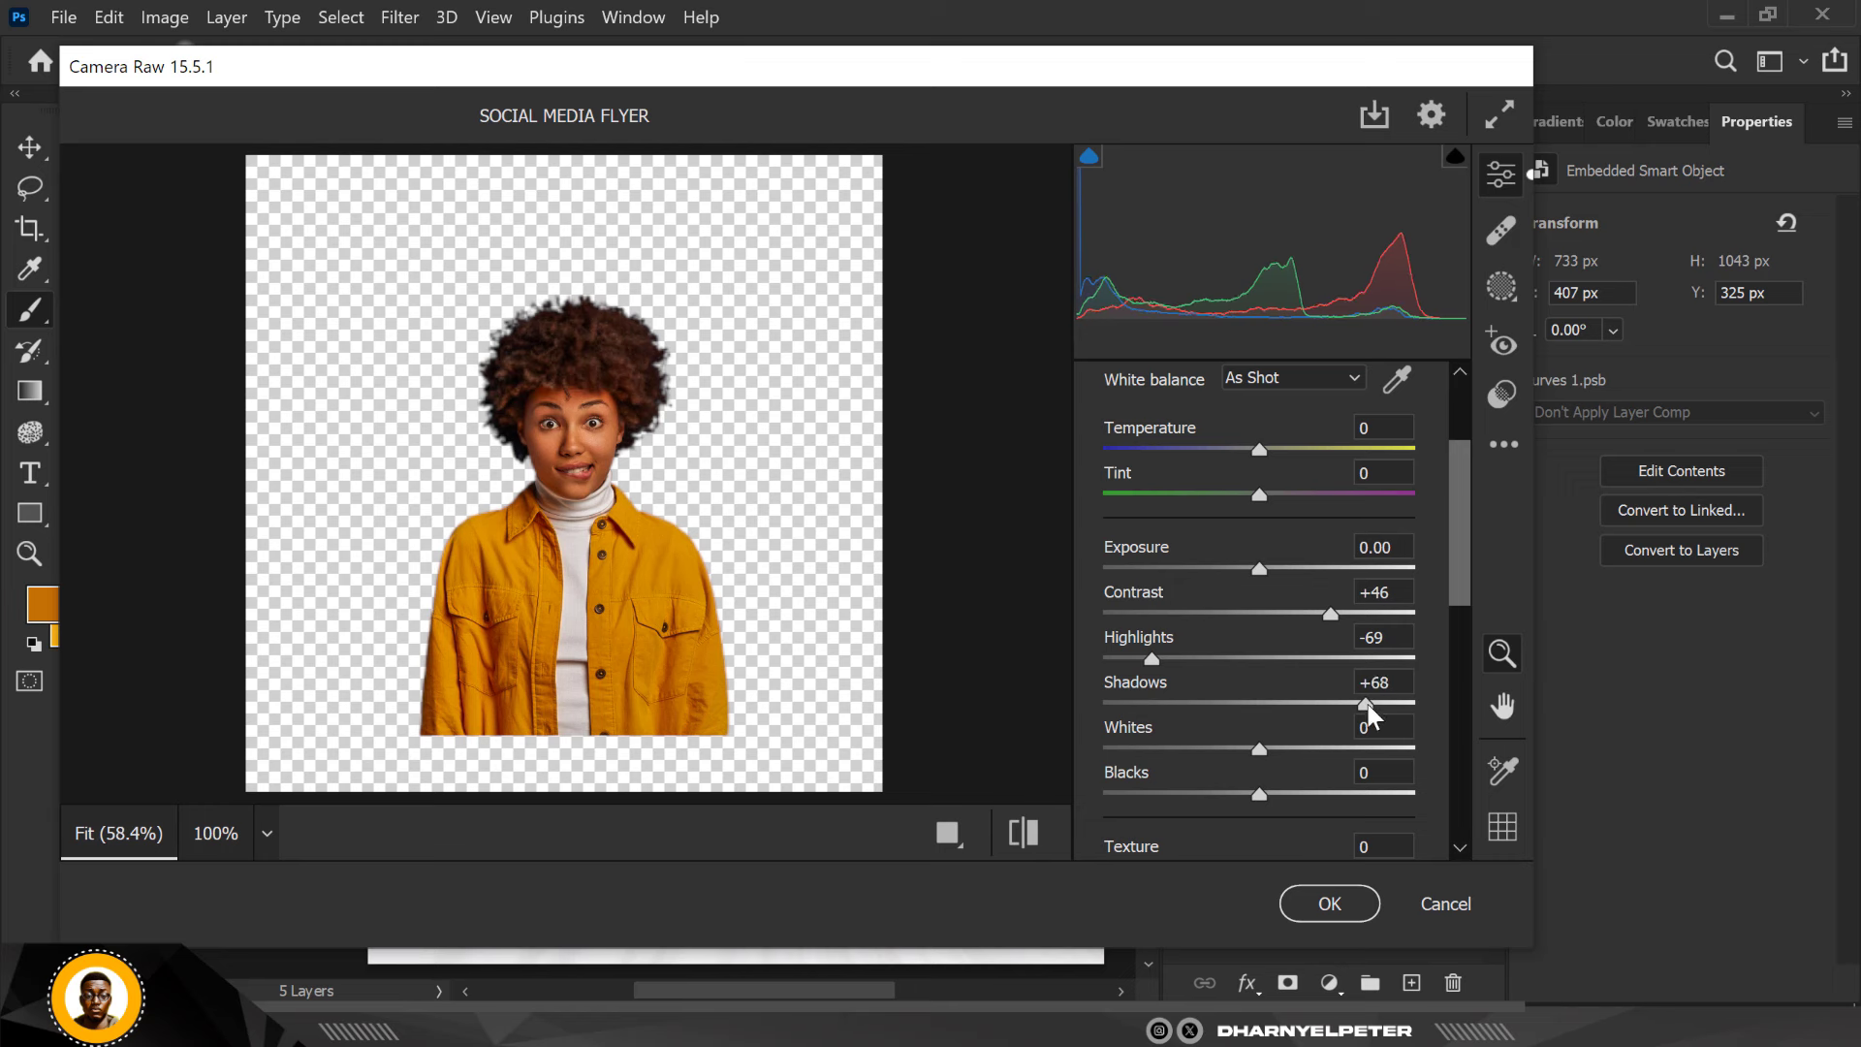
Set Texture to +49, increase Clarity, set Sharpening to 27 and apply the Camera Raw filter
scroll(1289, 750, "down", 4)
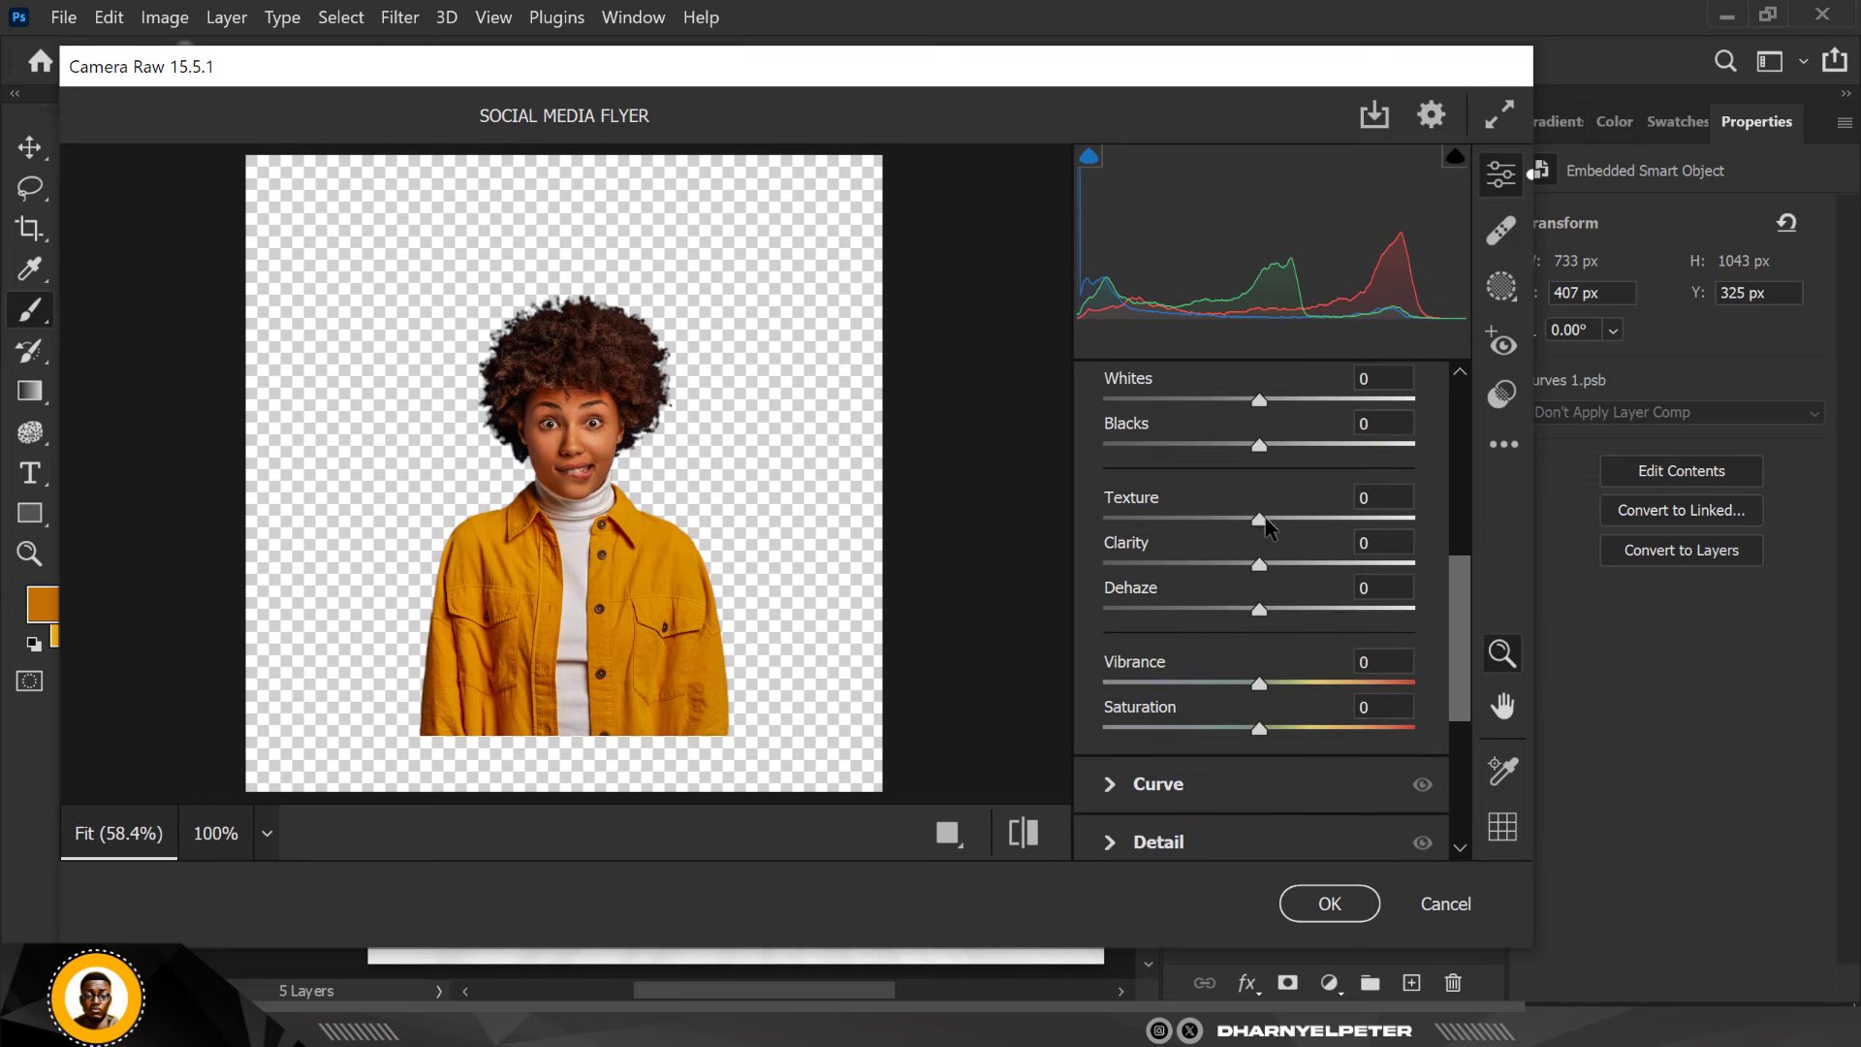
left_click_drag(1261, 518, 1339, 529)
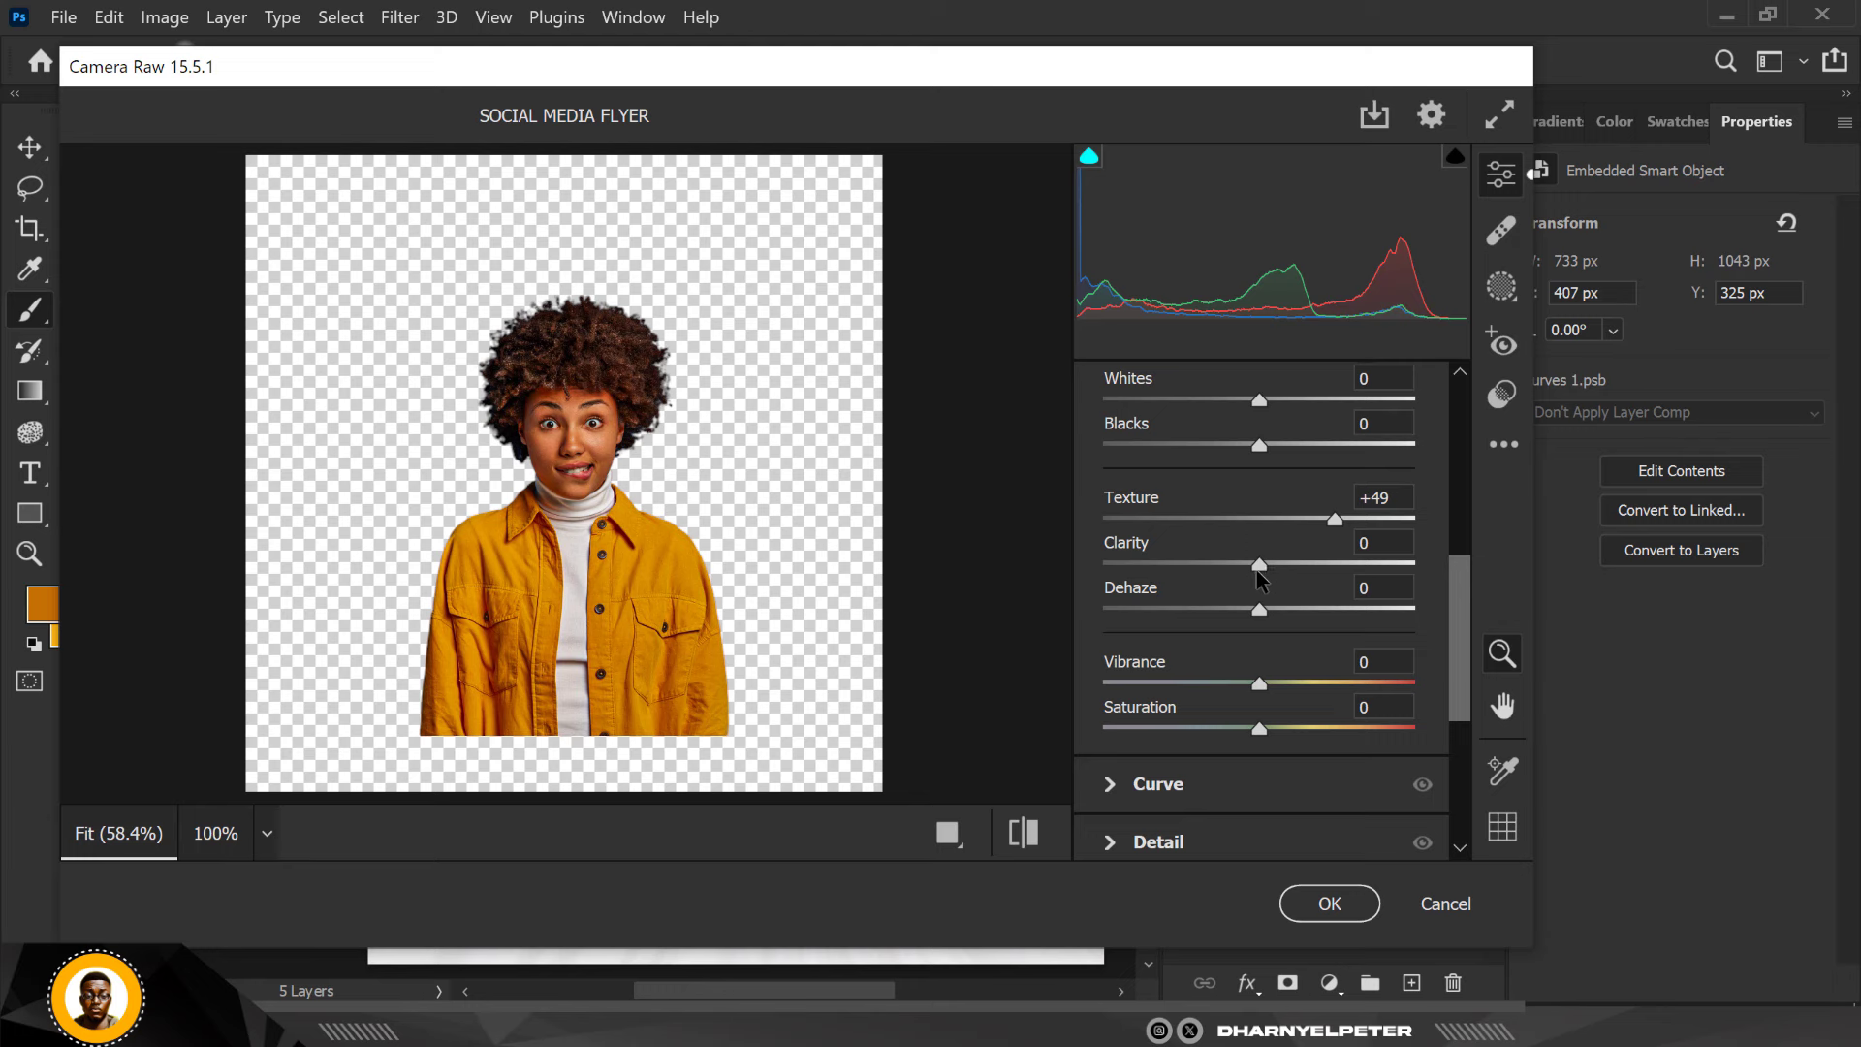
left_click_drag(1258, 576, 1357, 524)
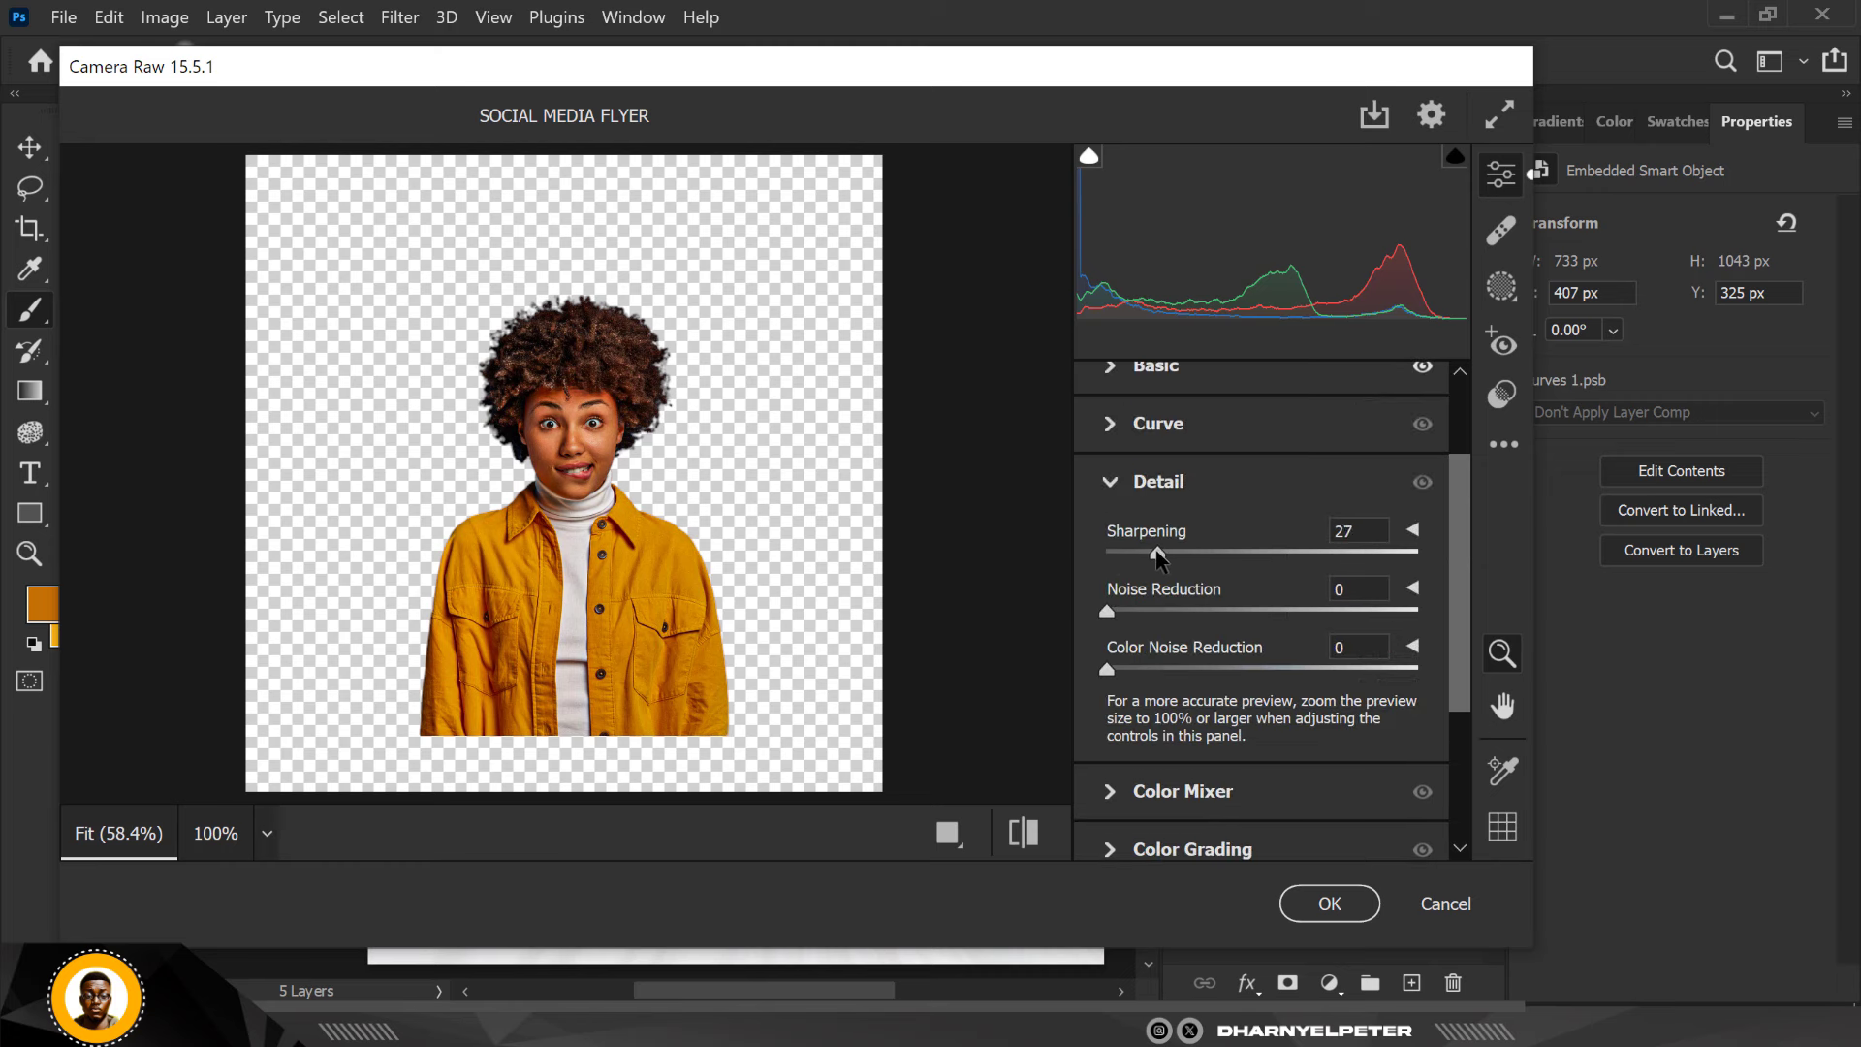
left_click(1316, 910)
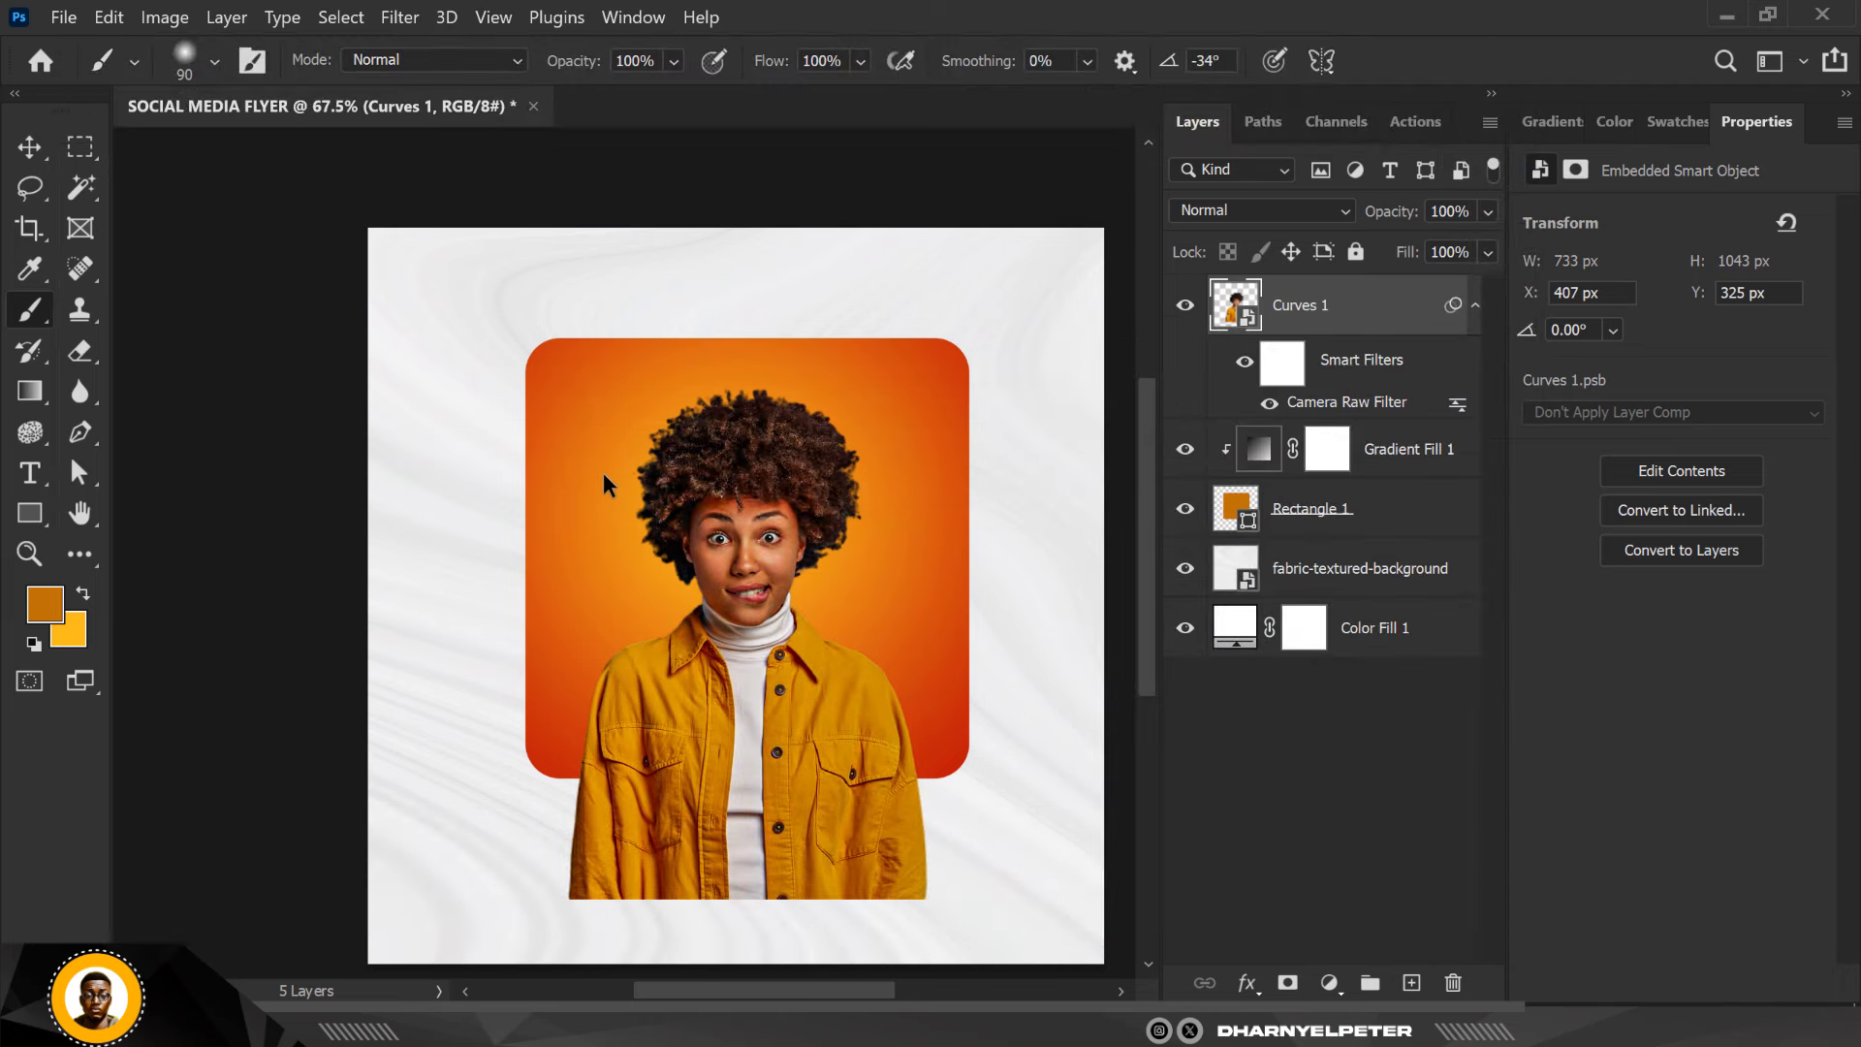
Convert the Camera Raw-filtered portrait layer Curves 1 into a new smart object and duplicate it
scroll(735, 568, "up", 5)
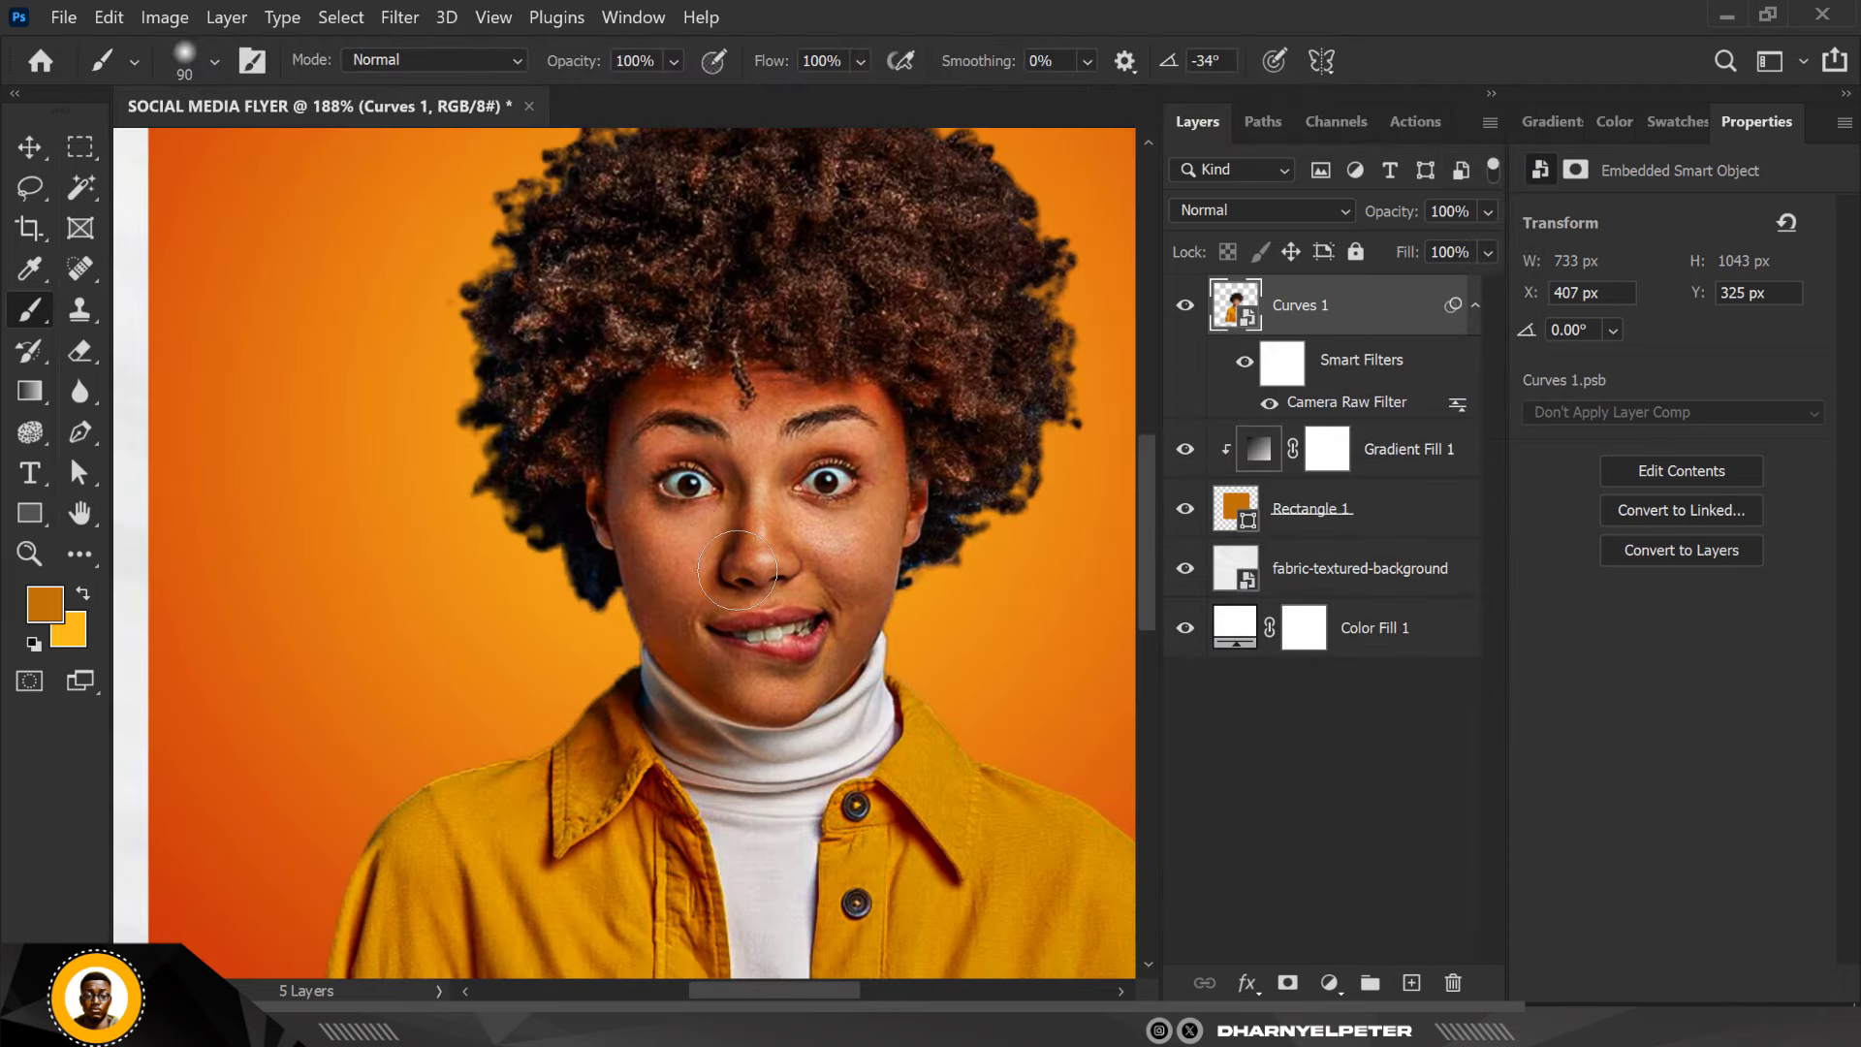
scroll(665, 383, "down", 2)
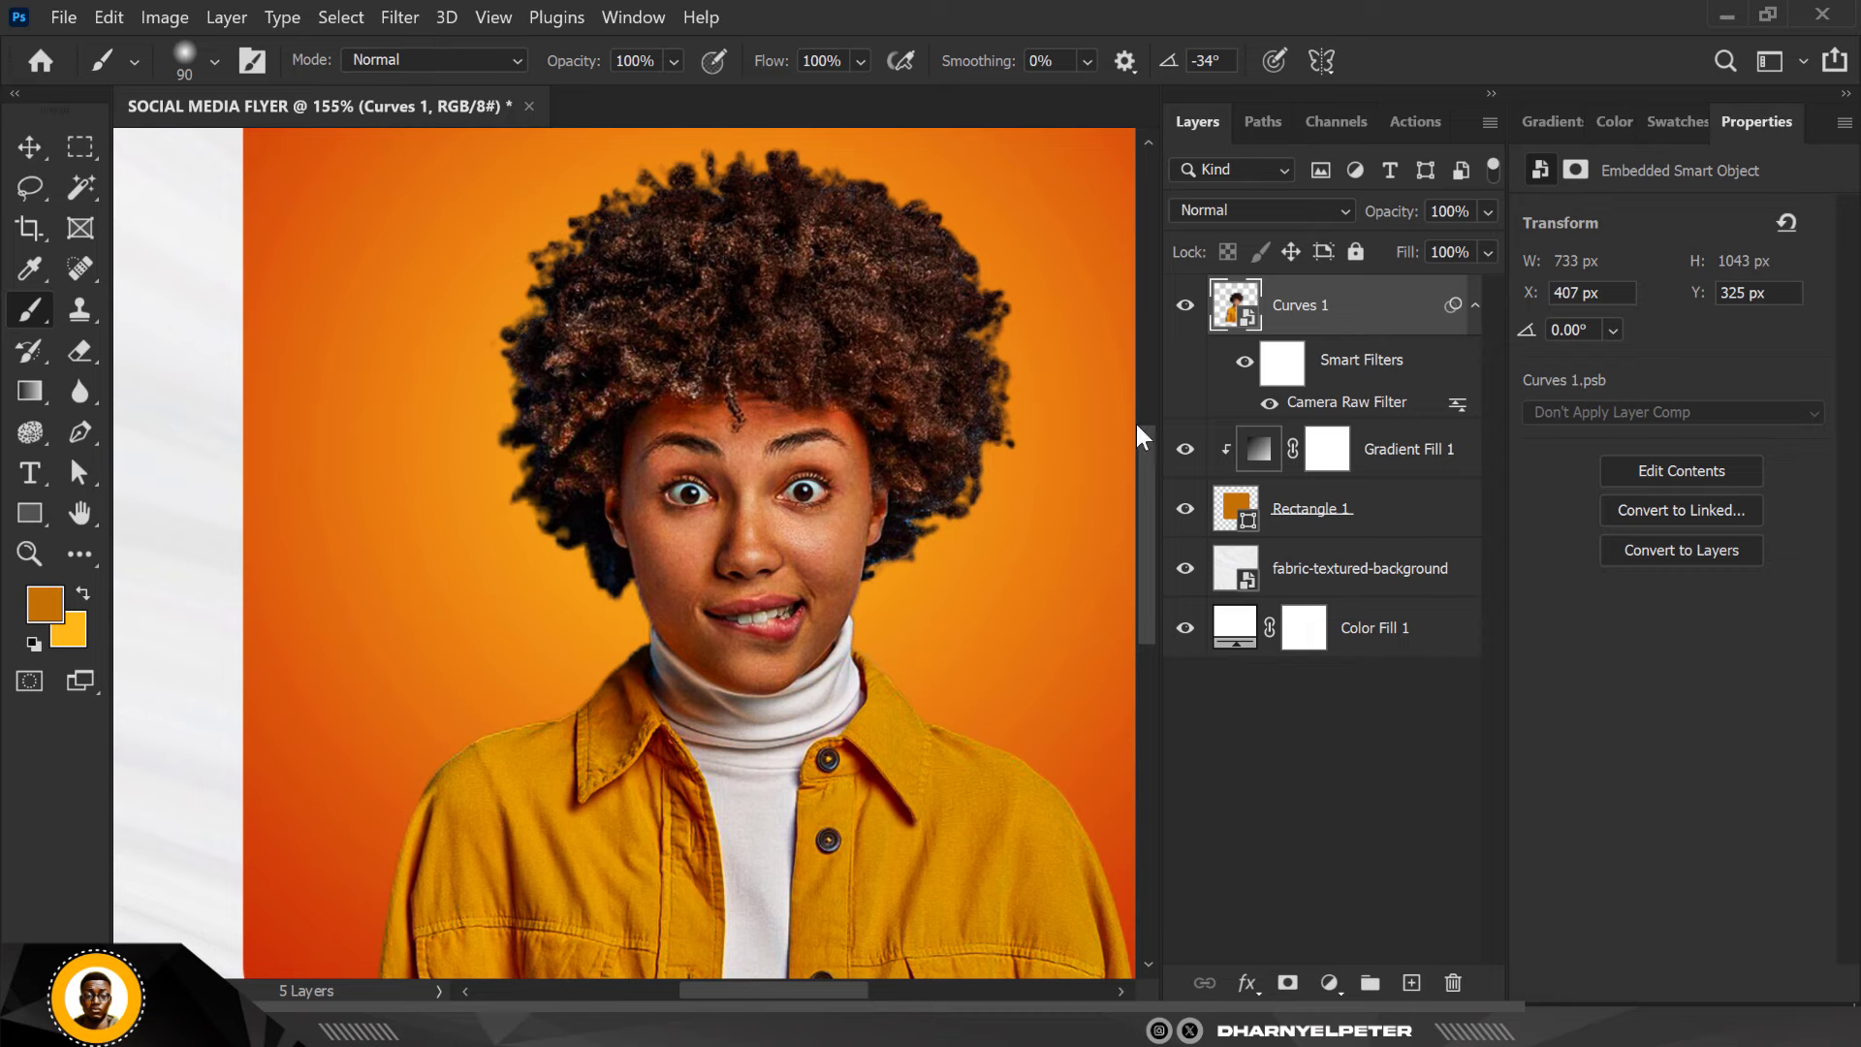
scroll(700, 426, "down", 4)
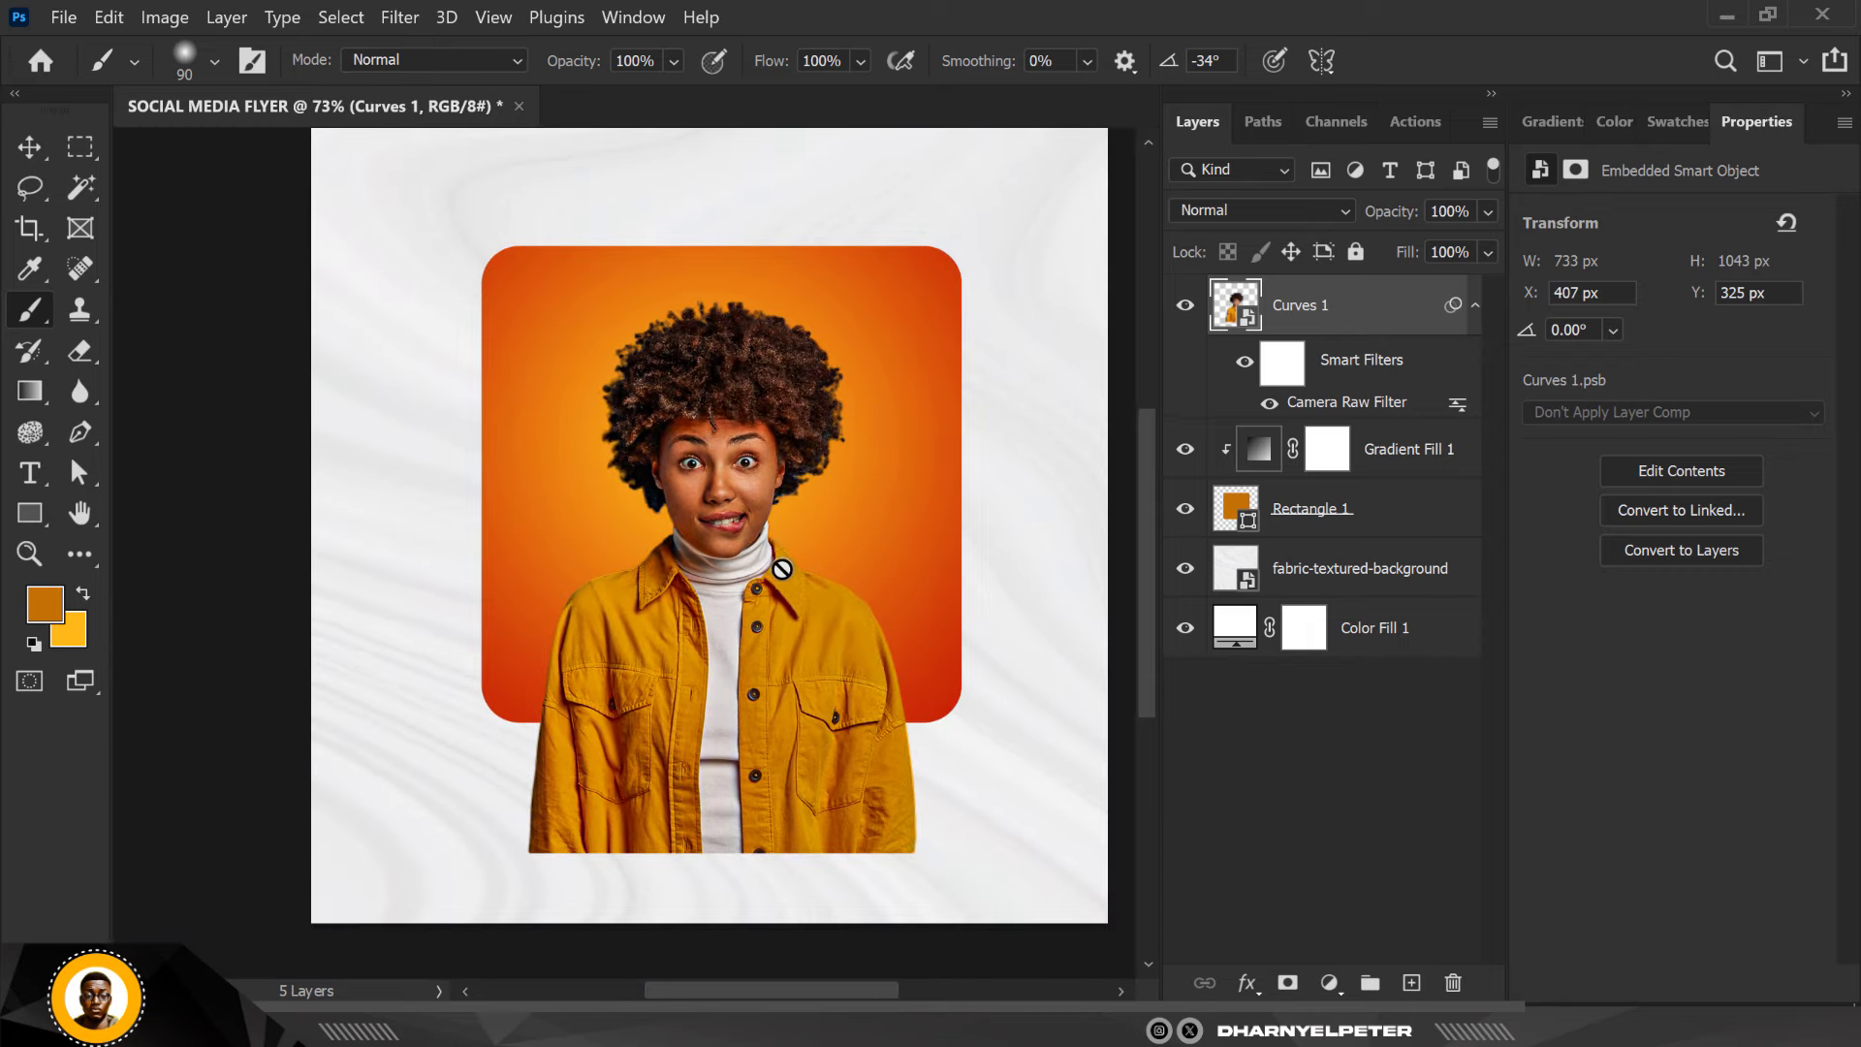
scroll(770, 562, "up", 1)
left_click(37, 145)
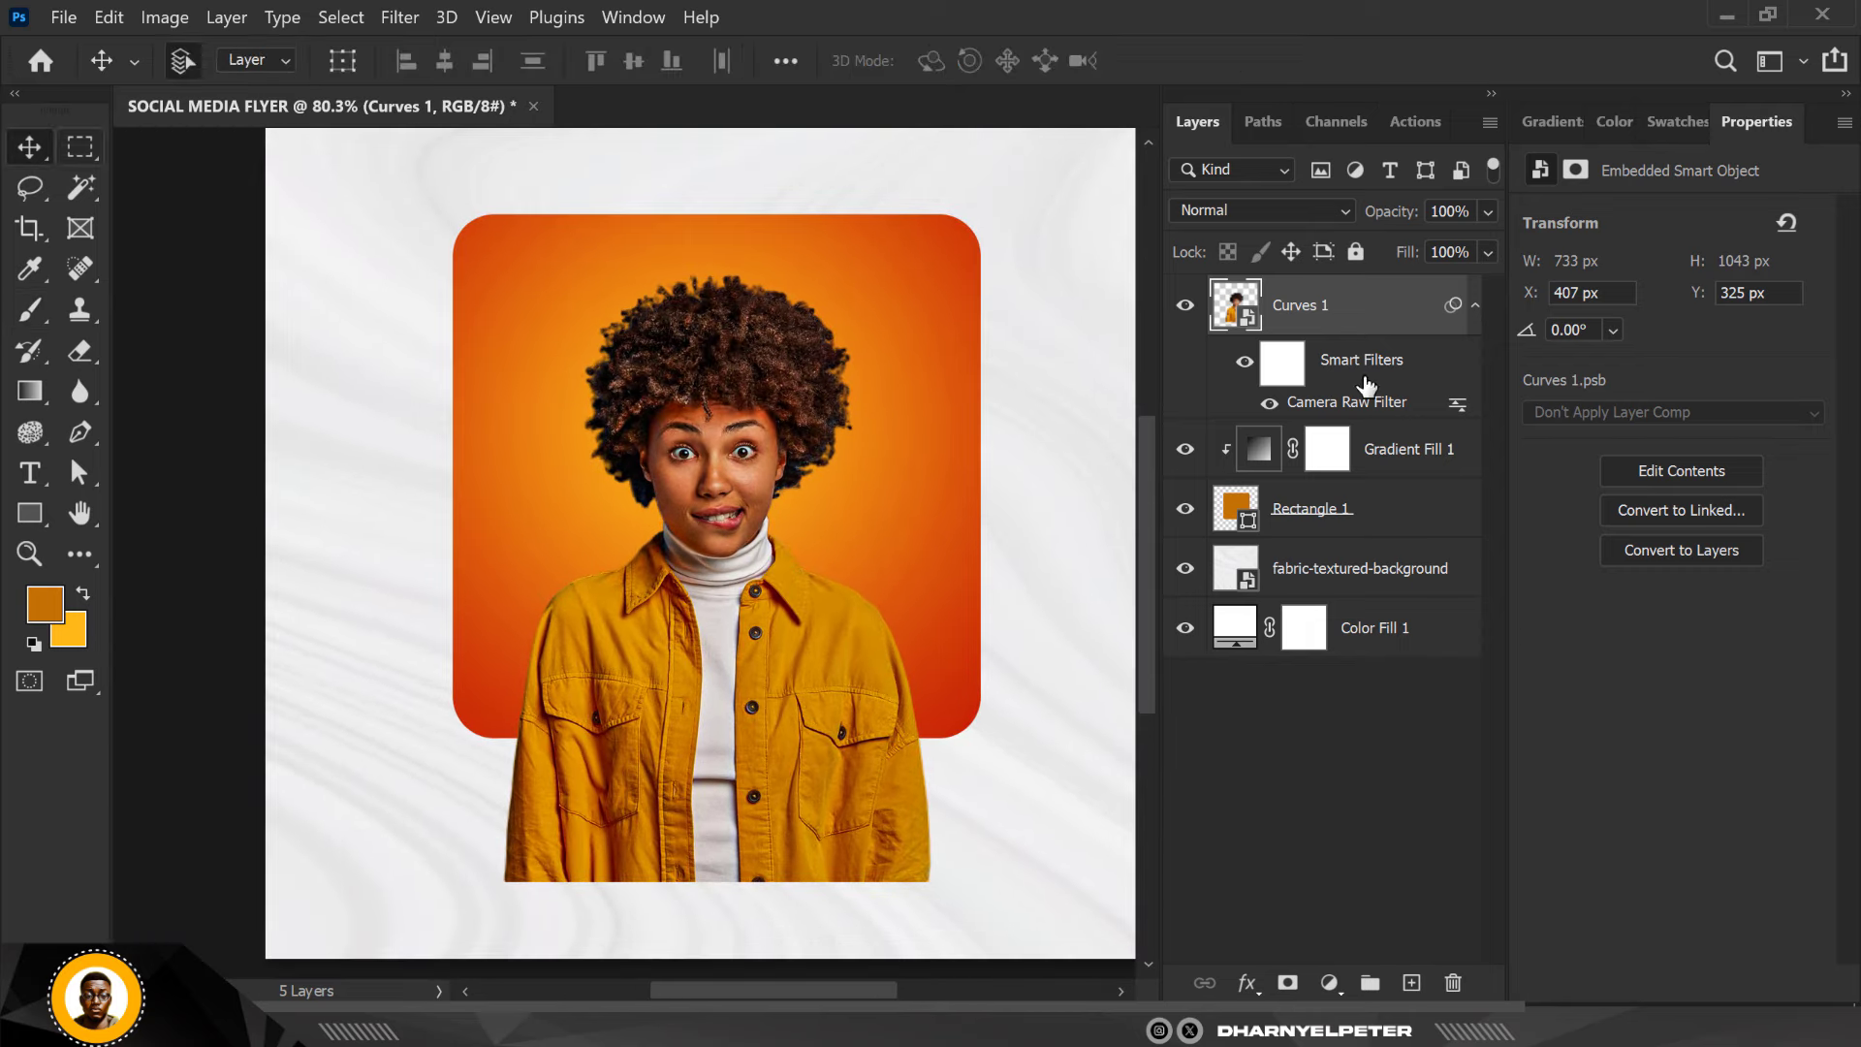
scroll(739, 462, "up", 4)
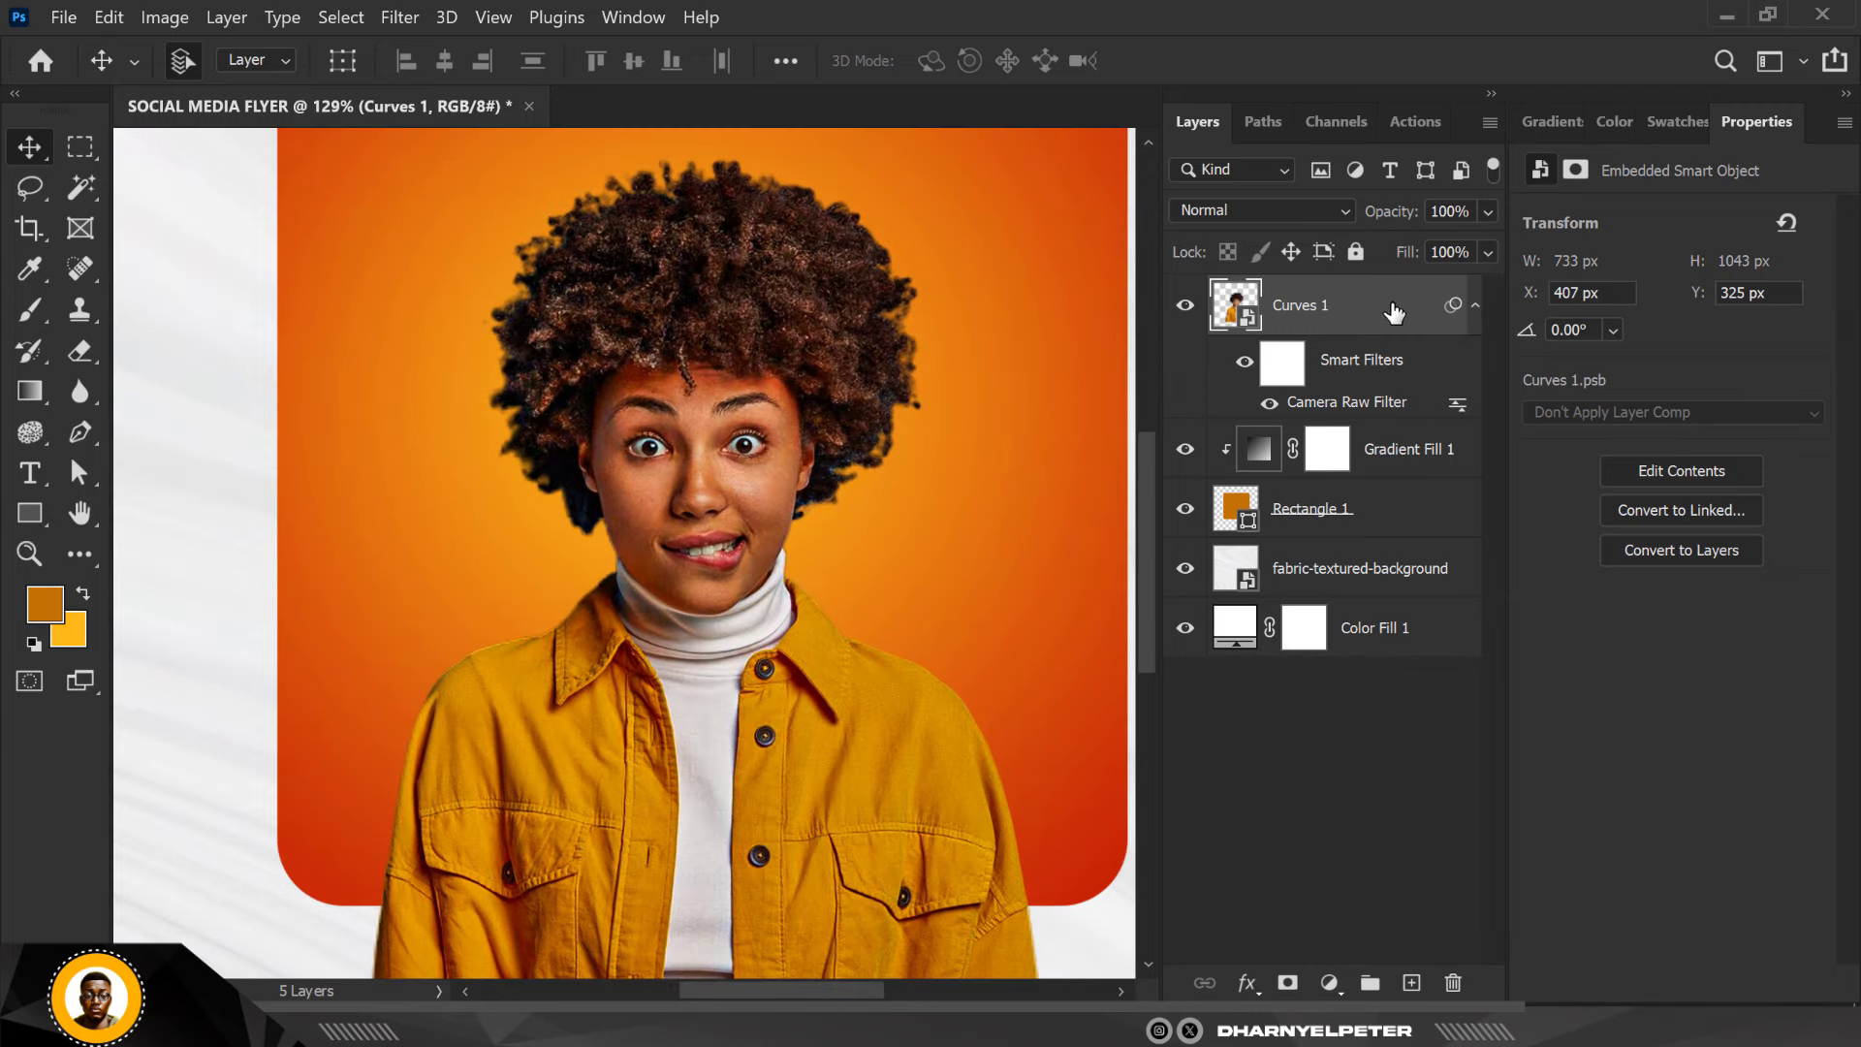
right_click(1392, 312)
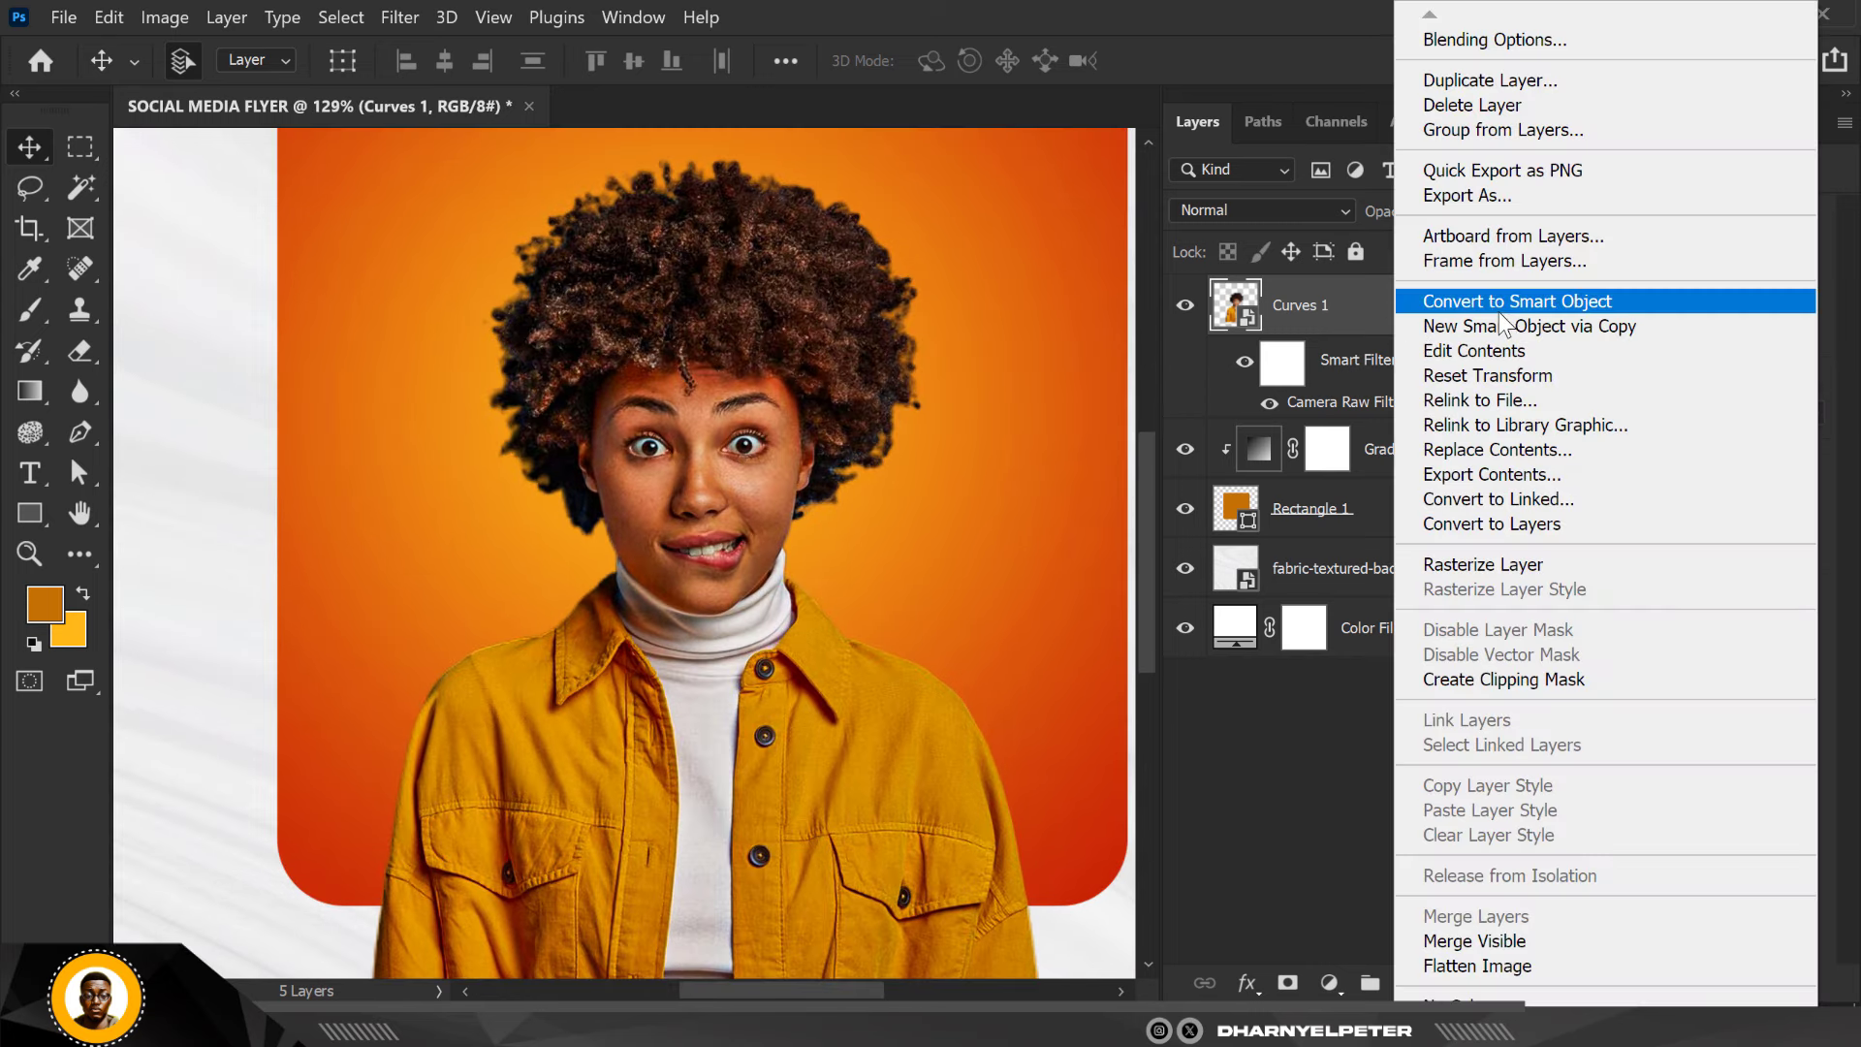
left_click(1499, 309)
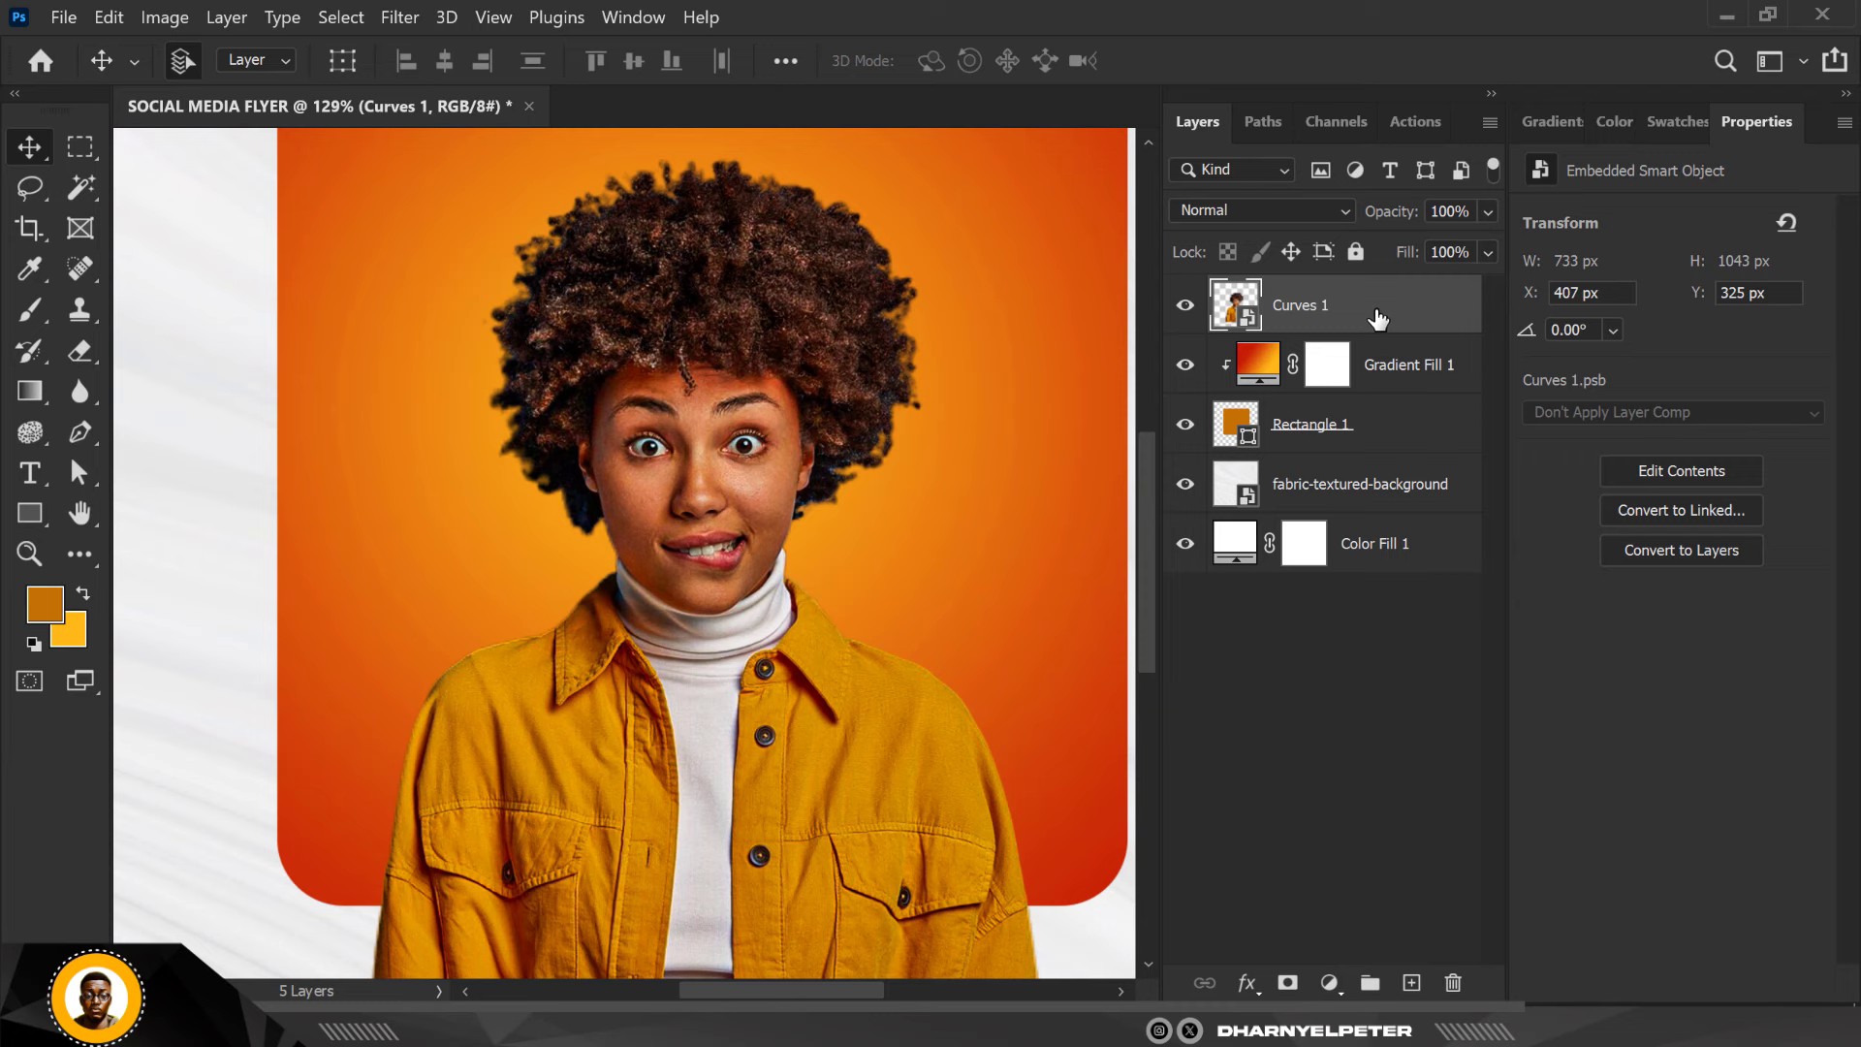
key("ctrl+j")
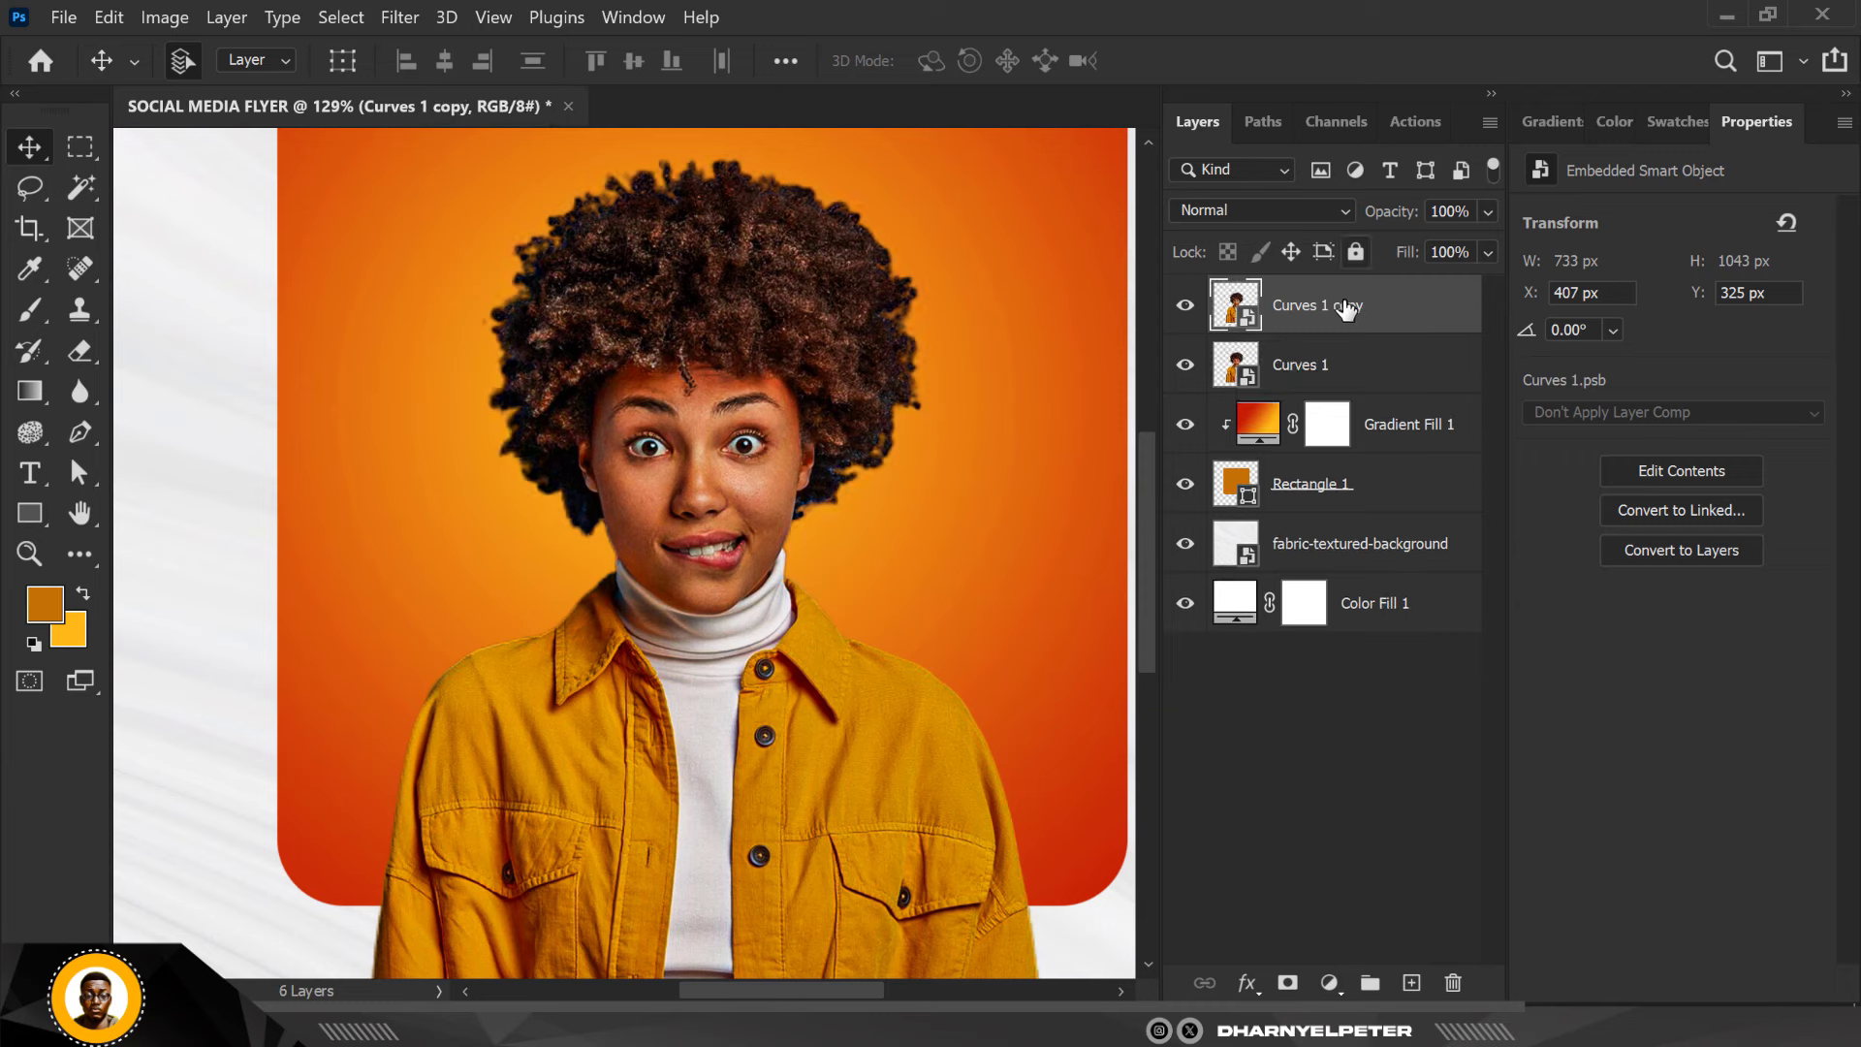
Start a Camera Raw filter on the duplicated portrait with Texture set to -87
left_click(401, 17)
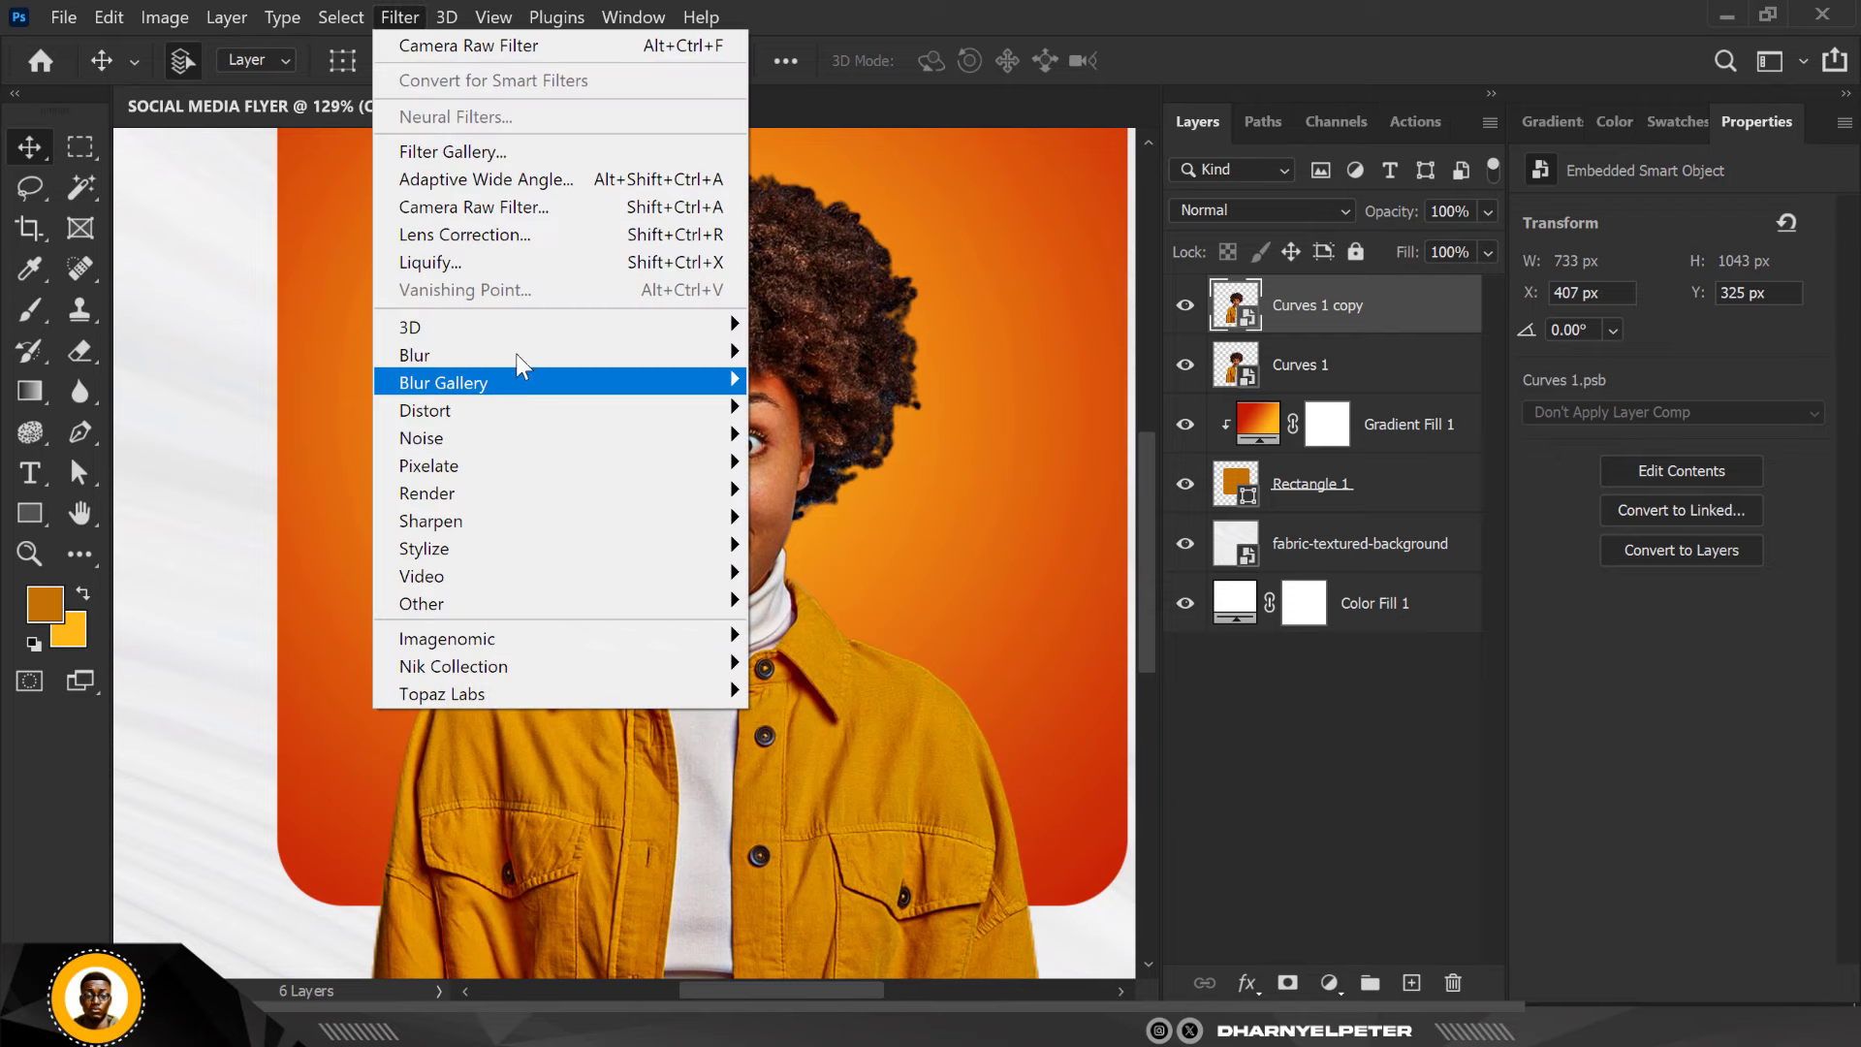
left_click(502, 205)
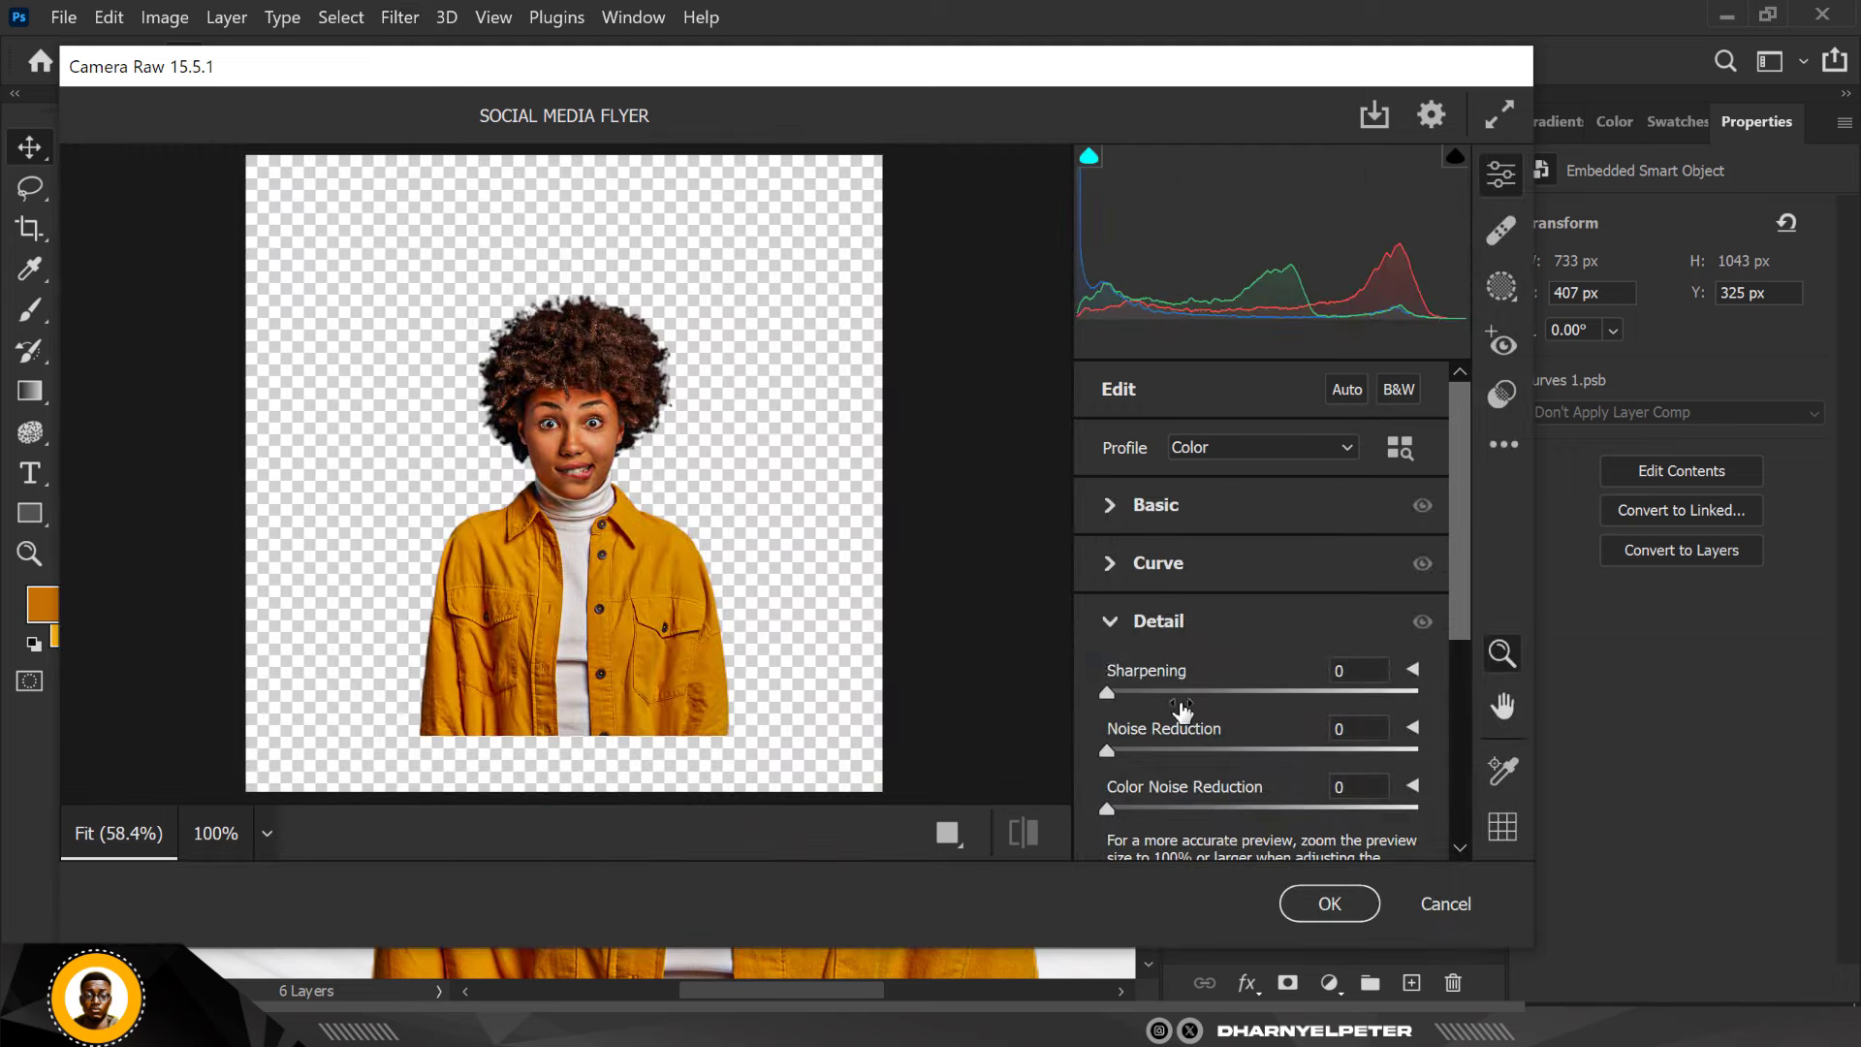
scroll(1193, 707, "down", 5)
scroll(1115, 635, "up", 2)
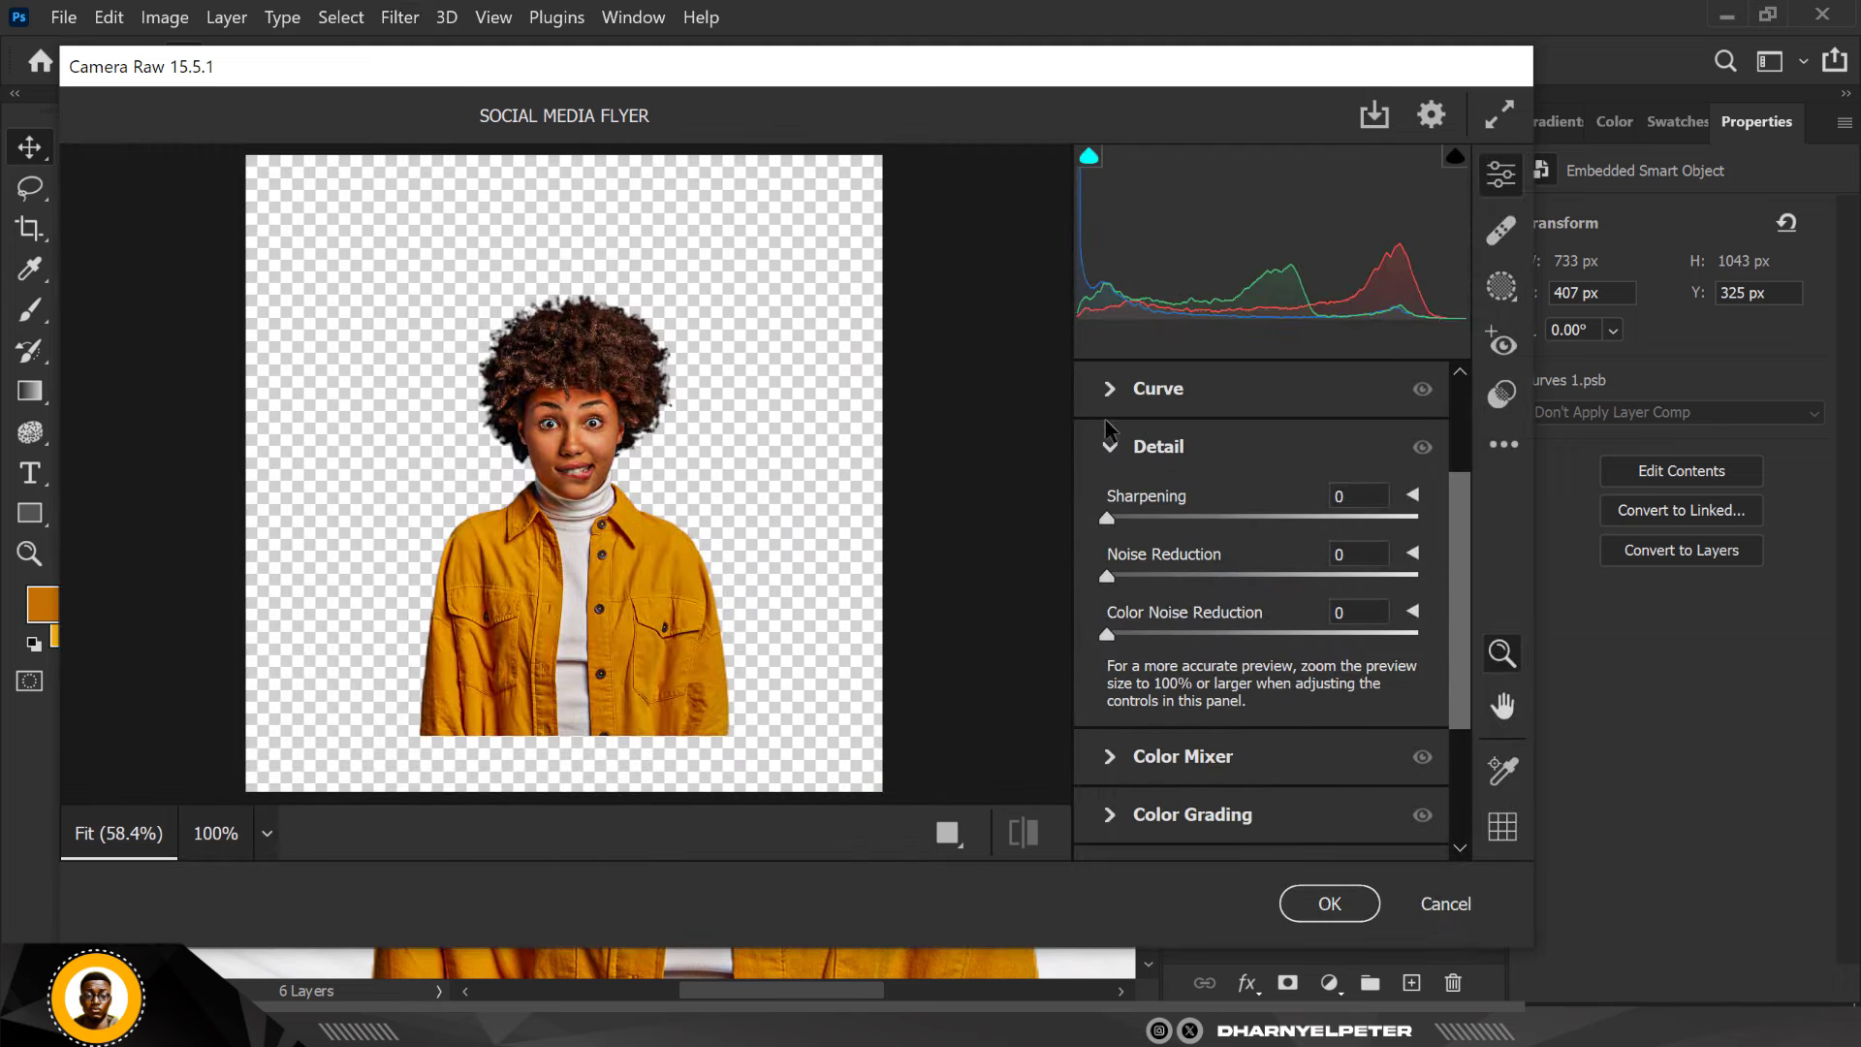
left_click(1112, 456)
scroll(1149, 485, "up", 3)
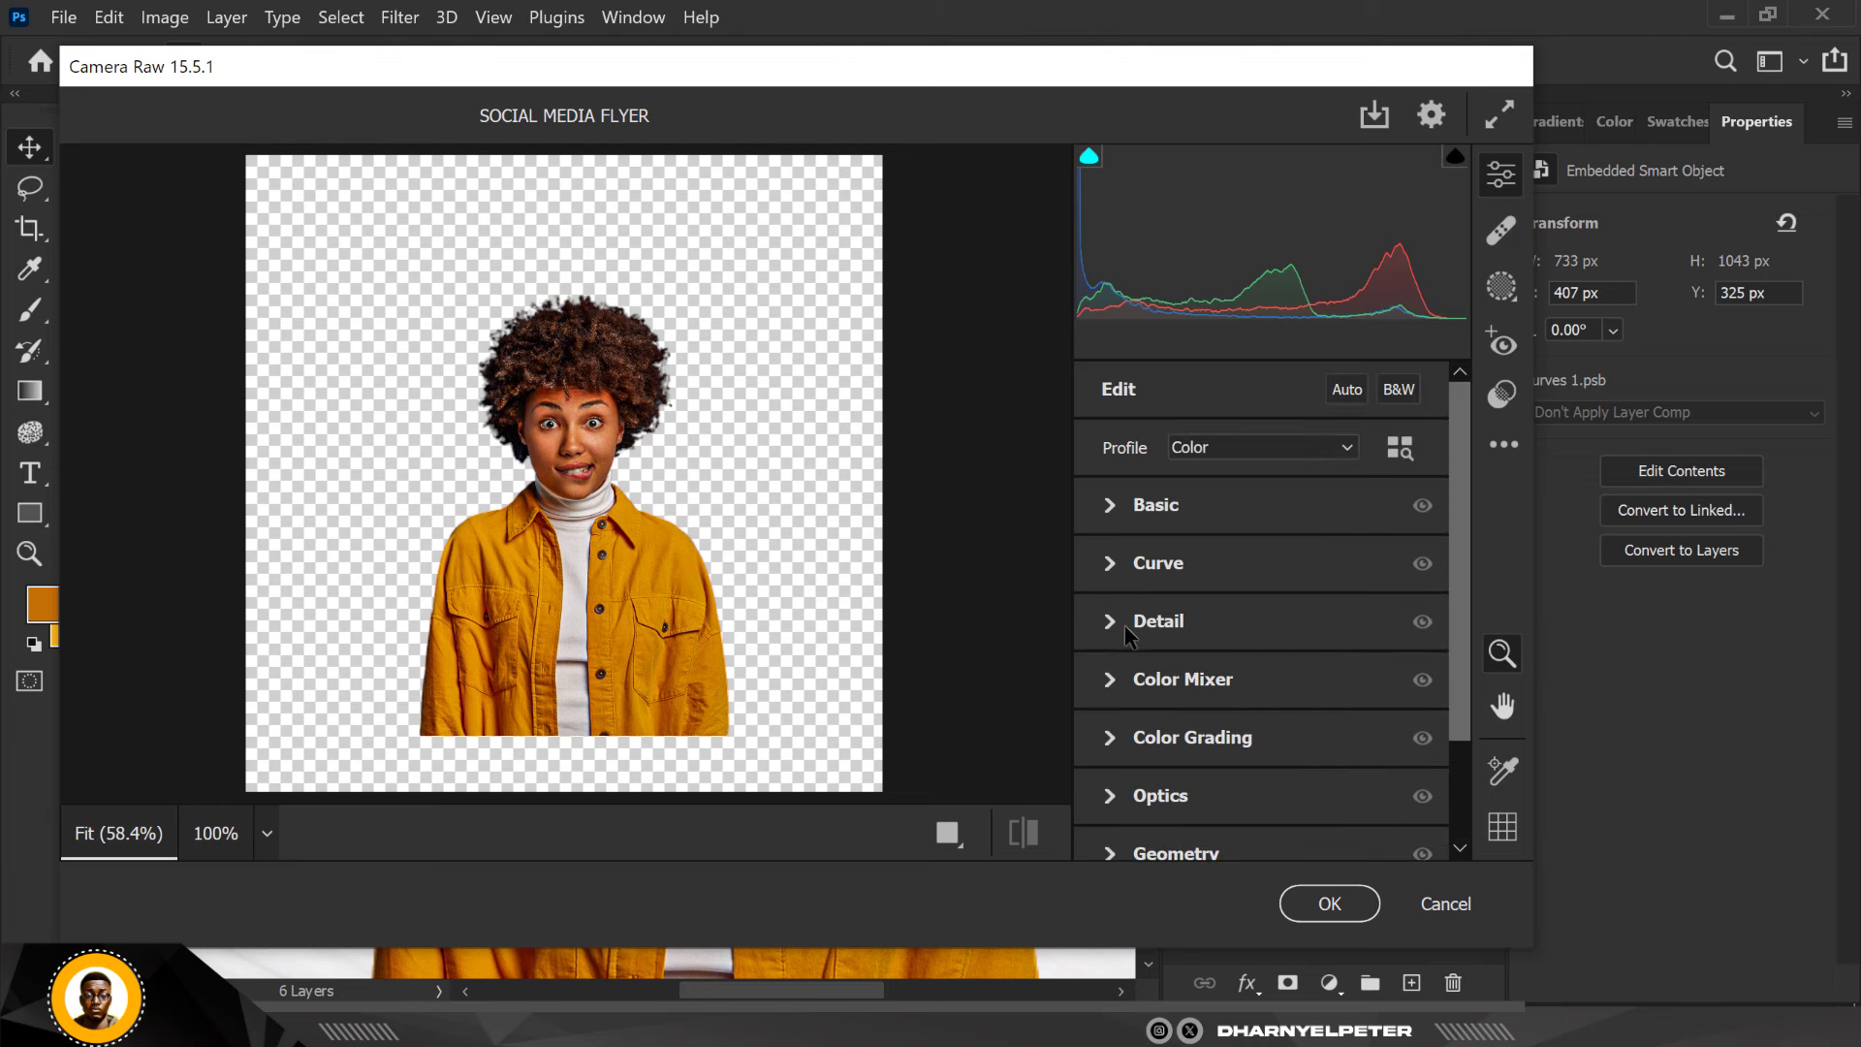
left_click(1112, 509)
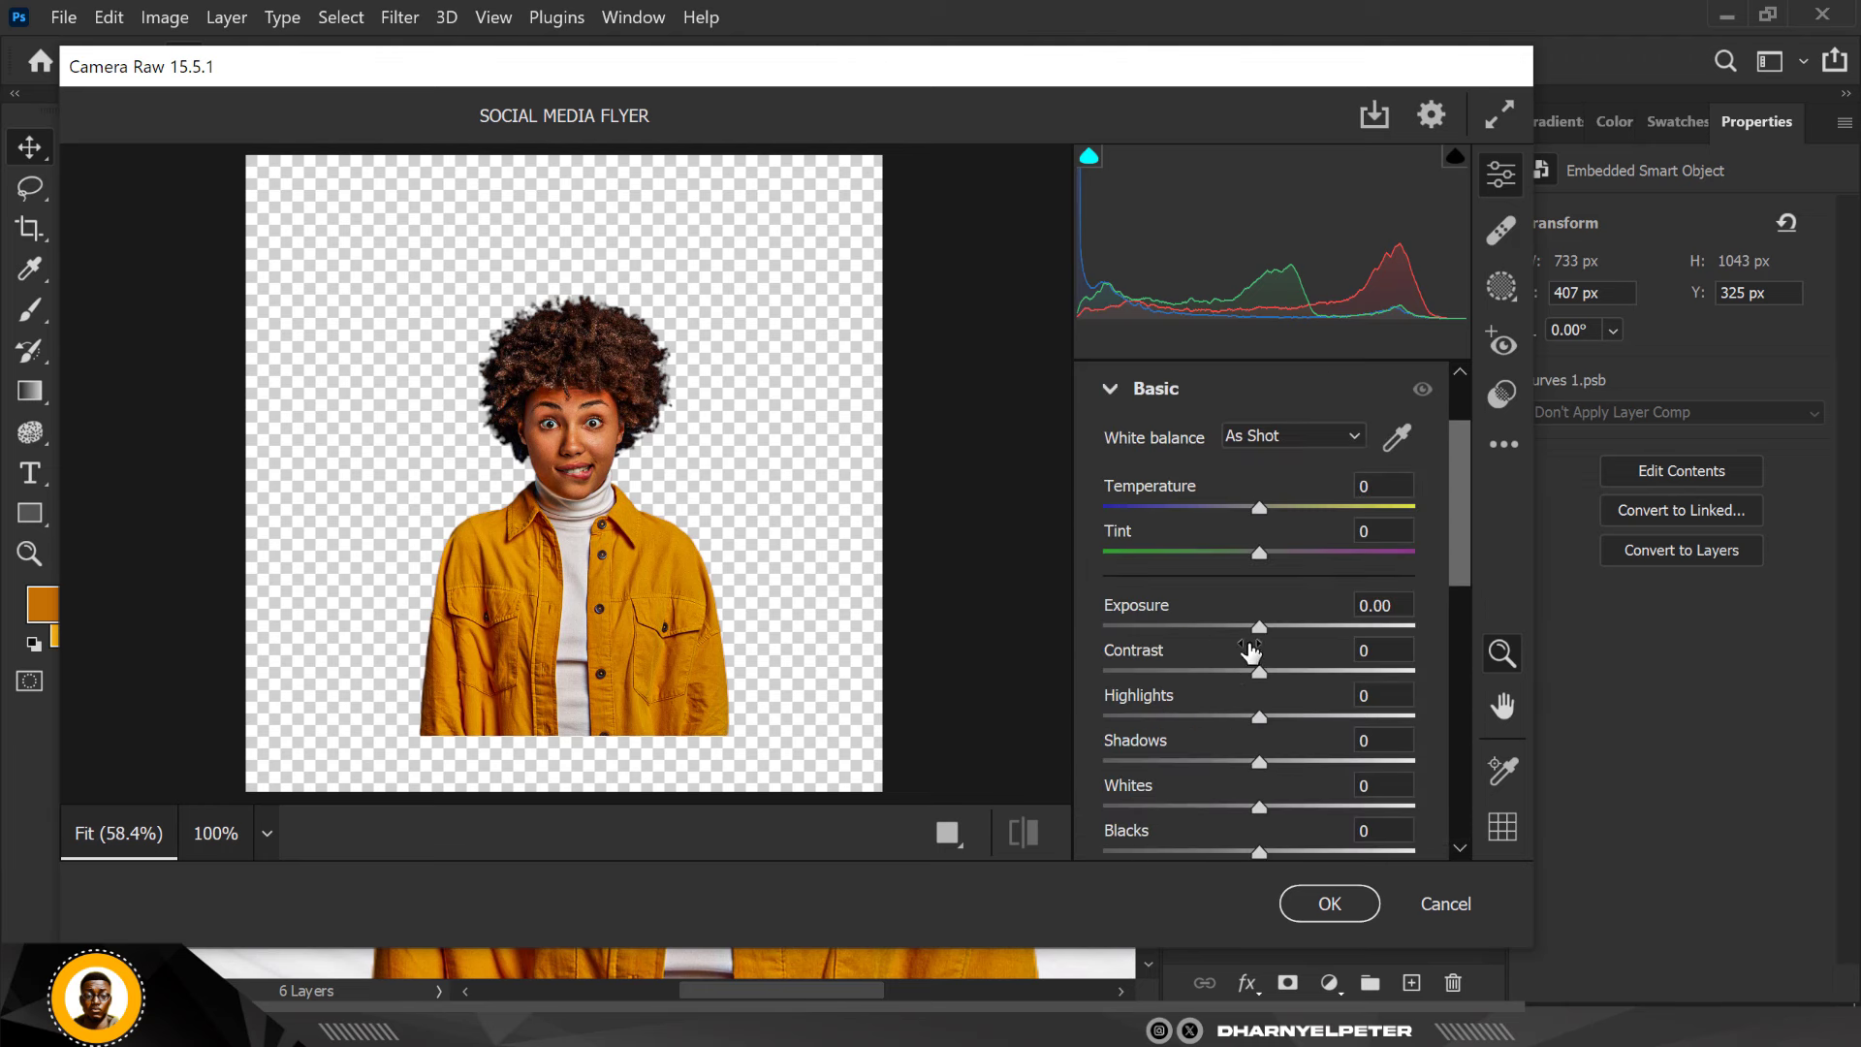
scroll(1250, 678, "down", 2)
scroll(1253, 685, "down", 2)
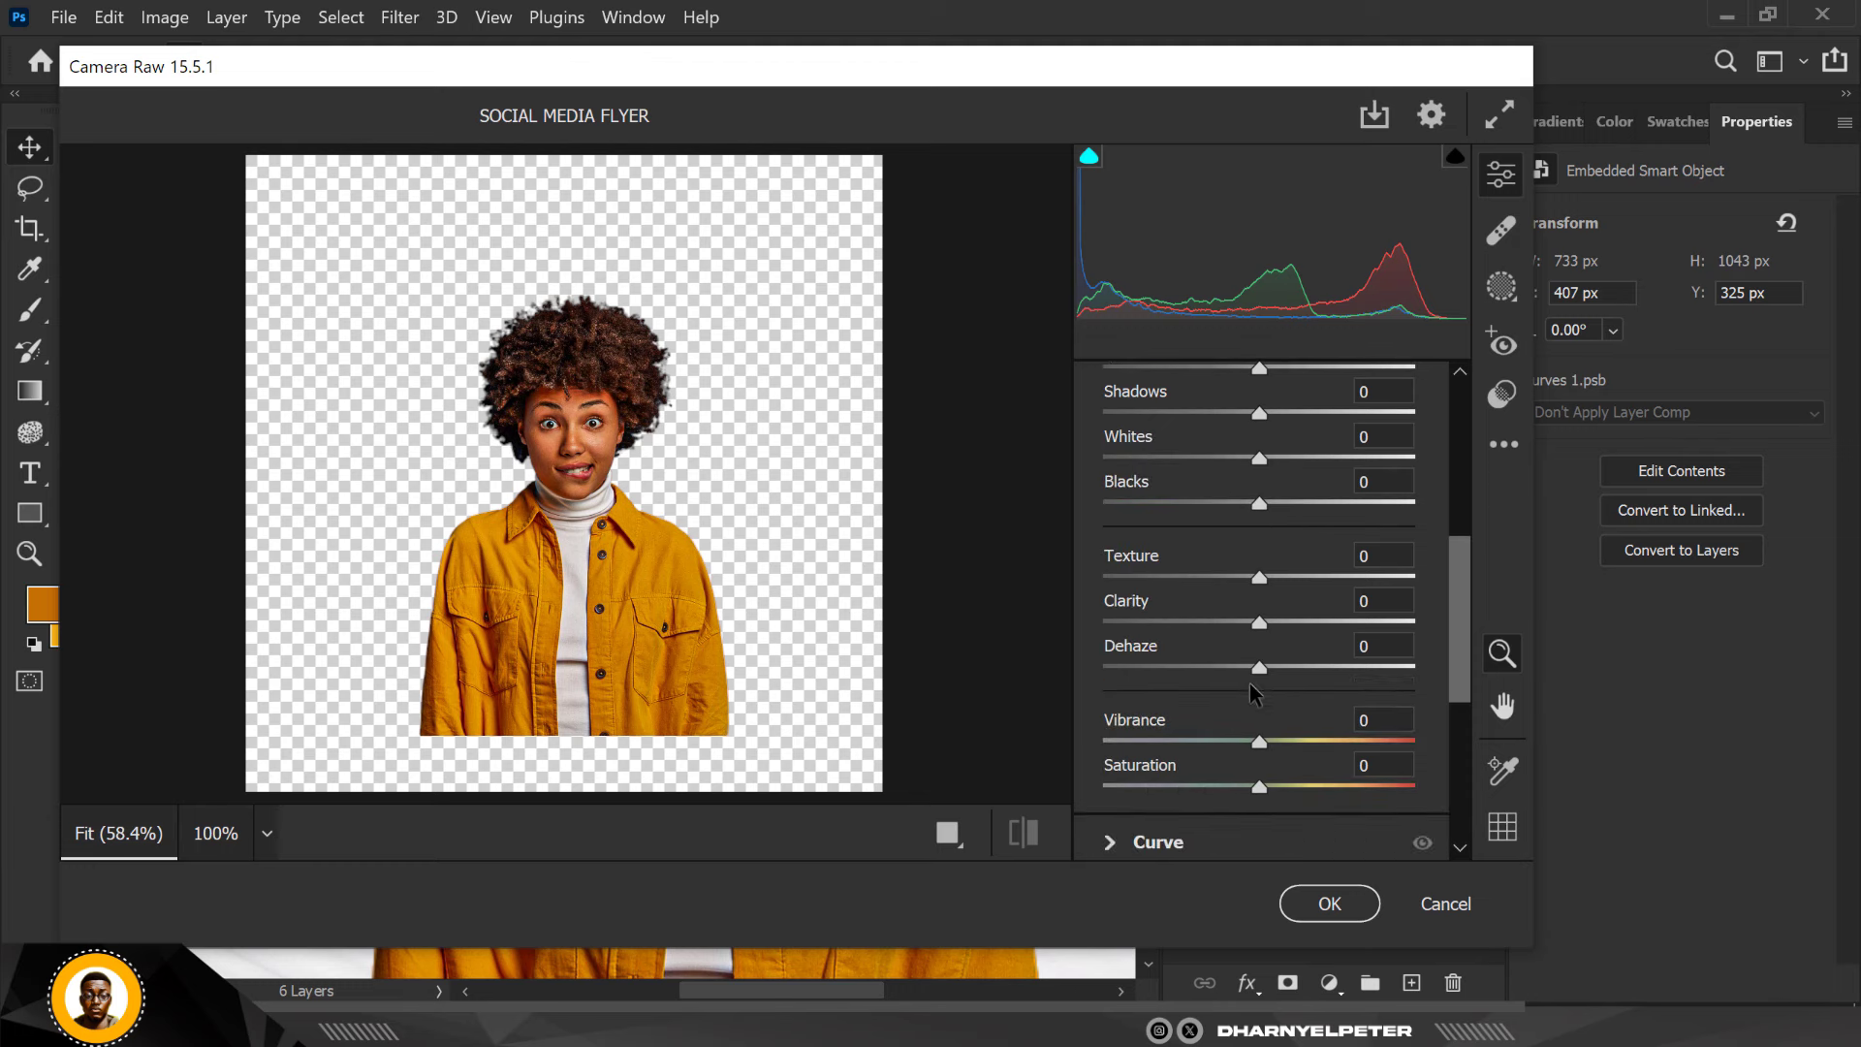
left_click_drag(1261, 582, 1124, 582)
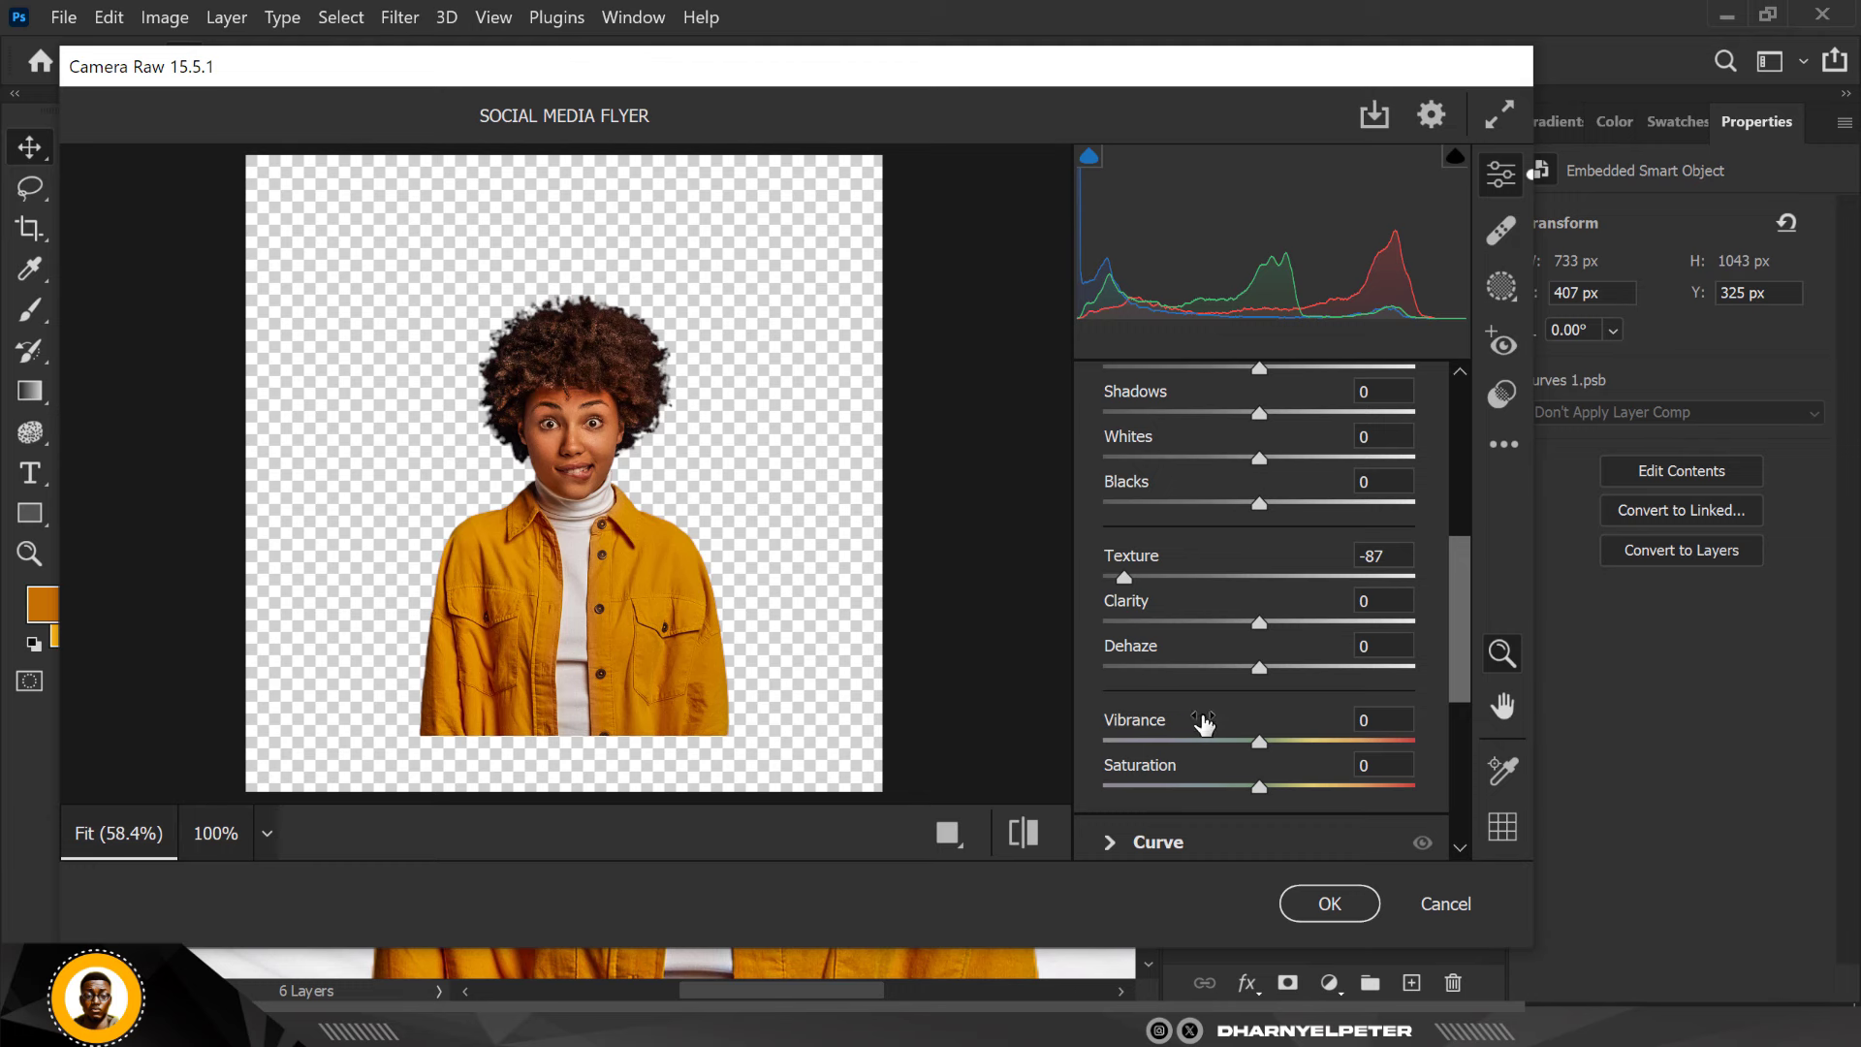
Increase Noise Reduction in the Camera Raw details and apply the filter to the portrait copy
scroll(1216, 679, "down", 5)
scroll(1226, 648, "up", 2)
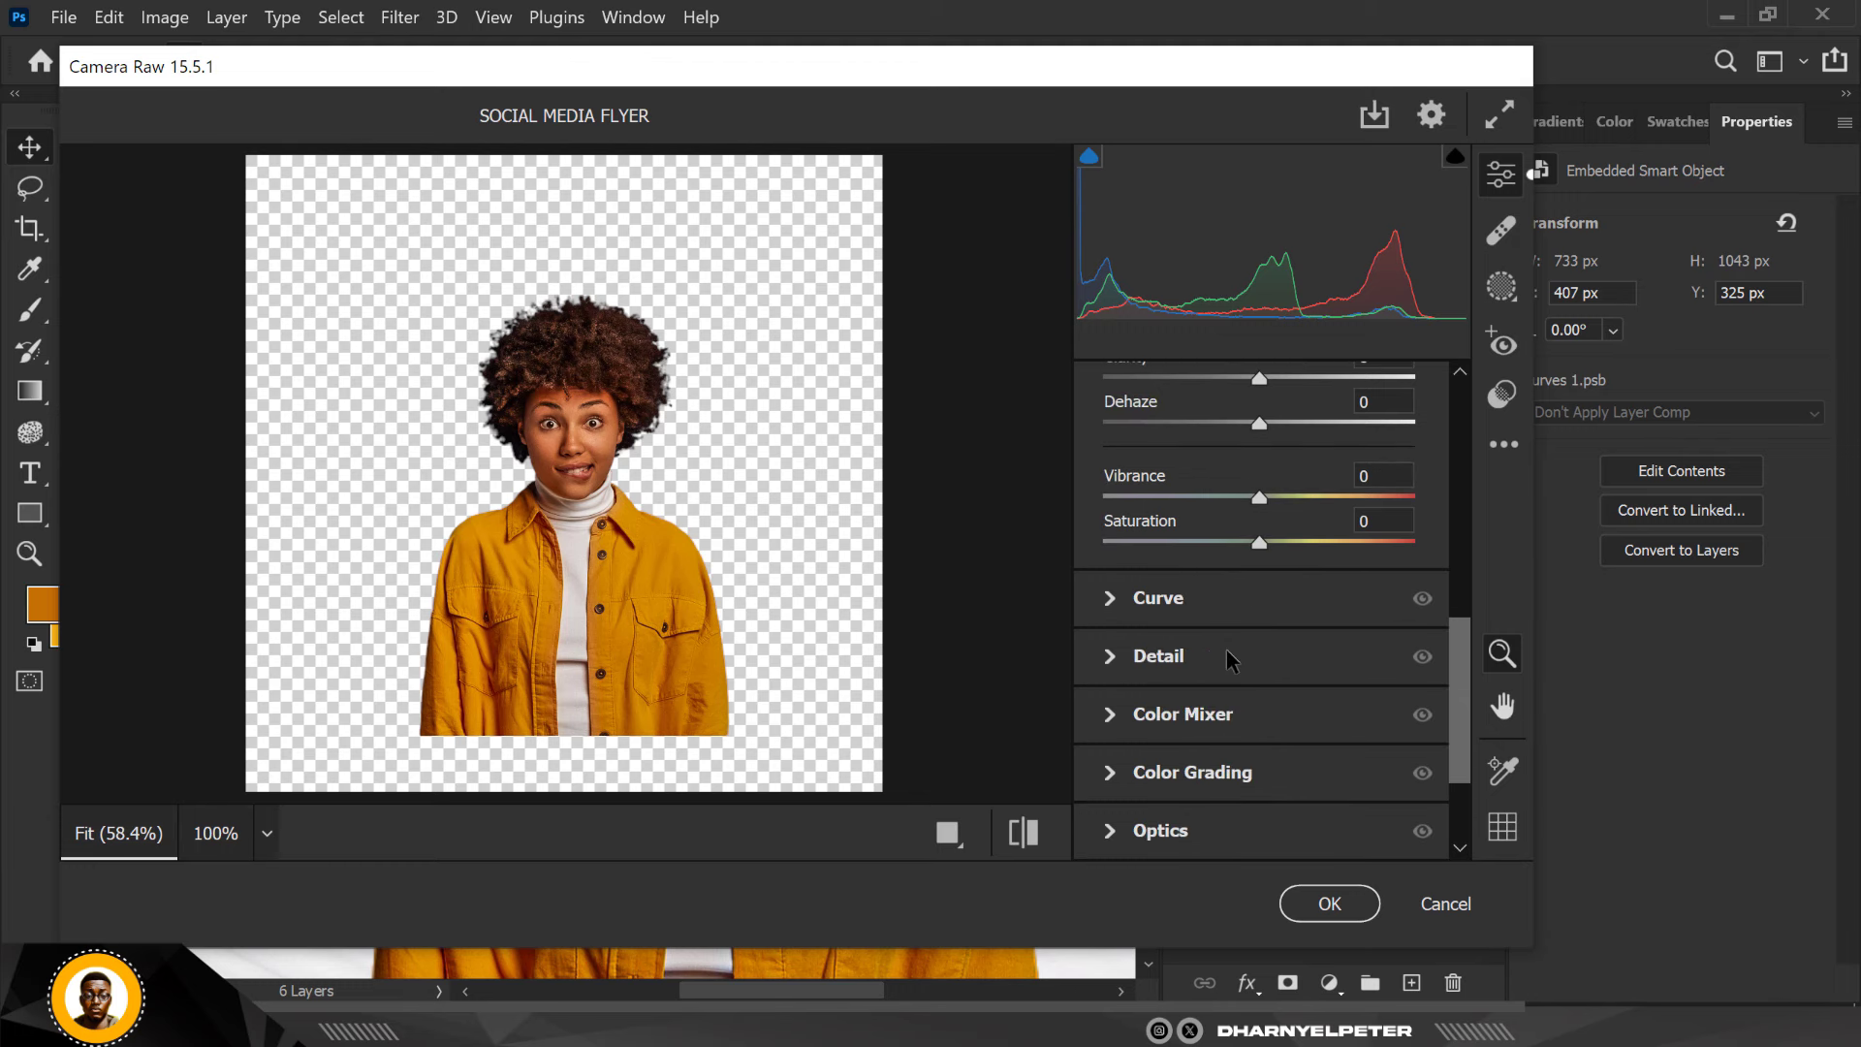
left_click(1121, 678)
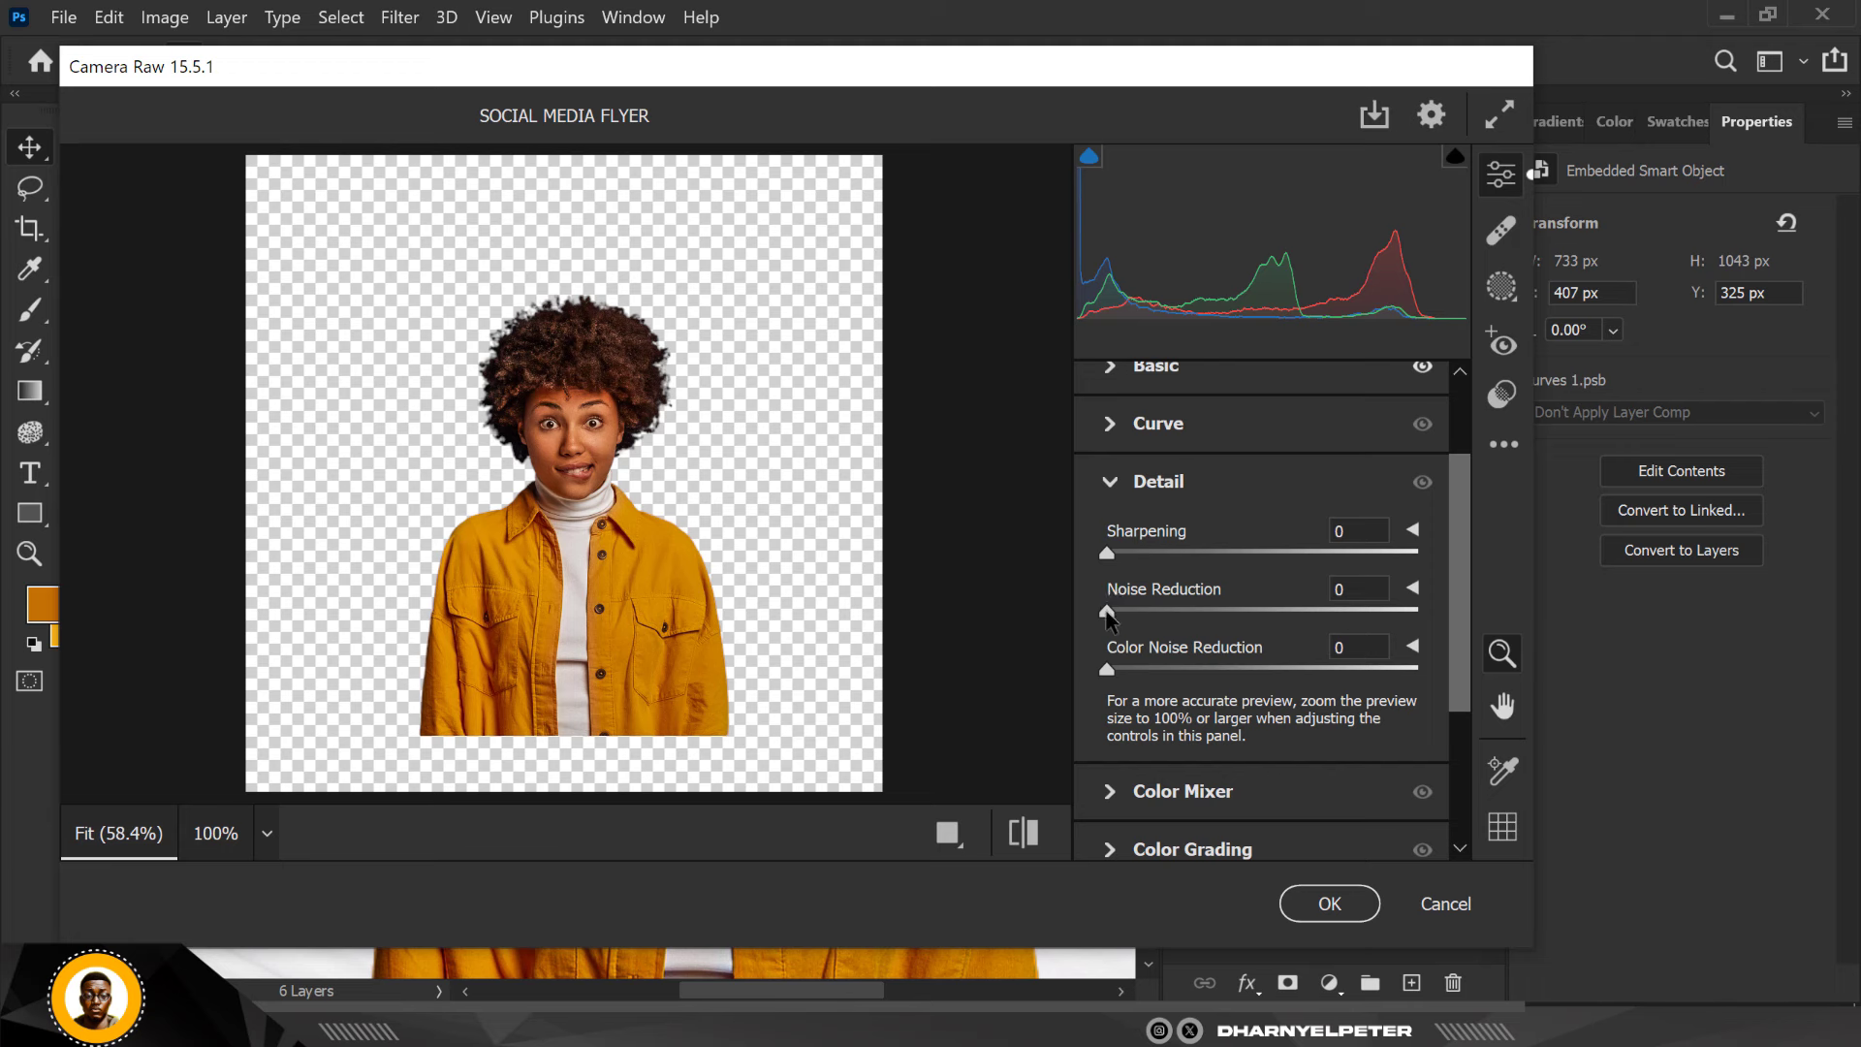
left_click_drag(1126, 616, 1267, 616)
left_click(1329, 904)
Add a layer mask to the Curves 1 copy layer and invert it to black
left_click(1290, 984)
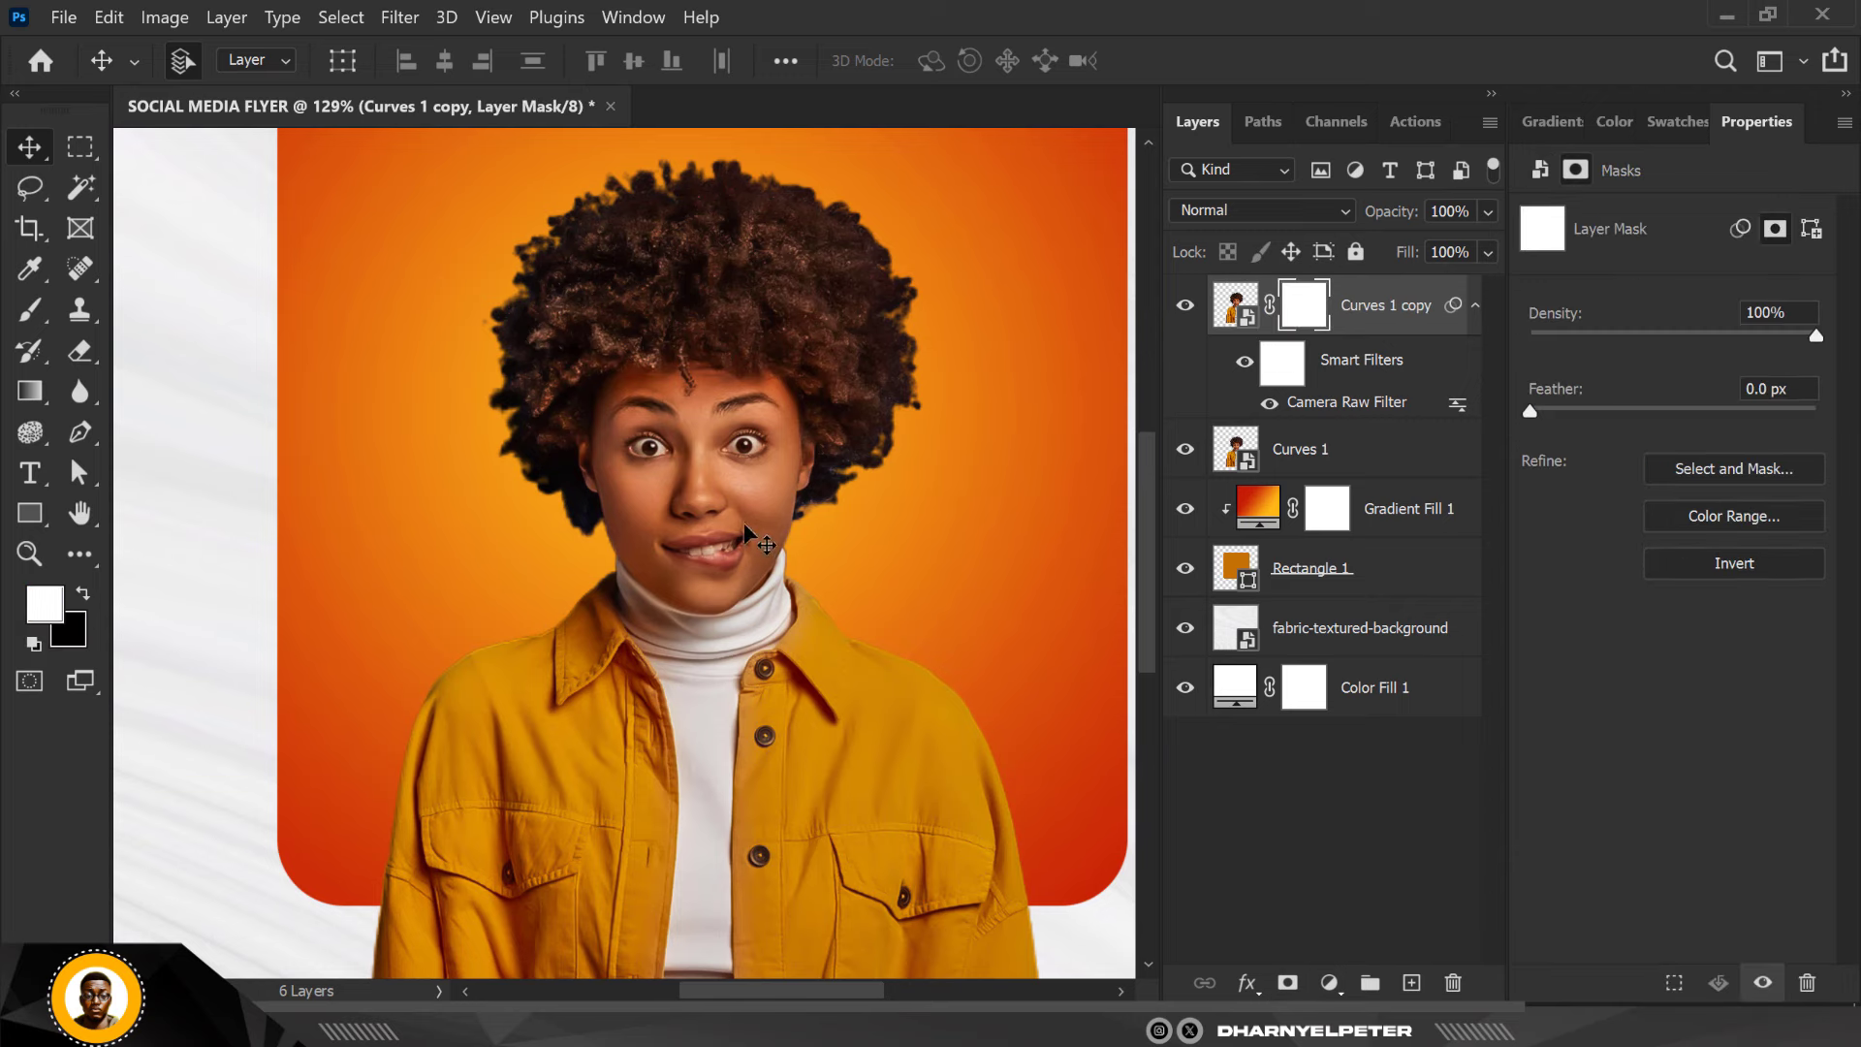
scroll(770, 501, "up", 6)
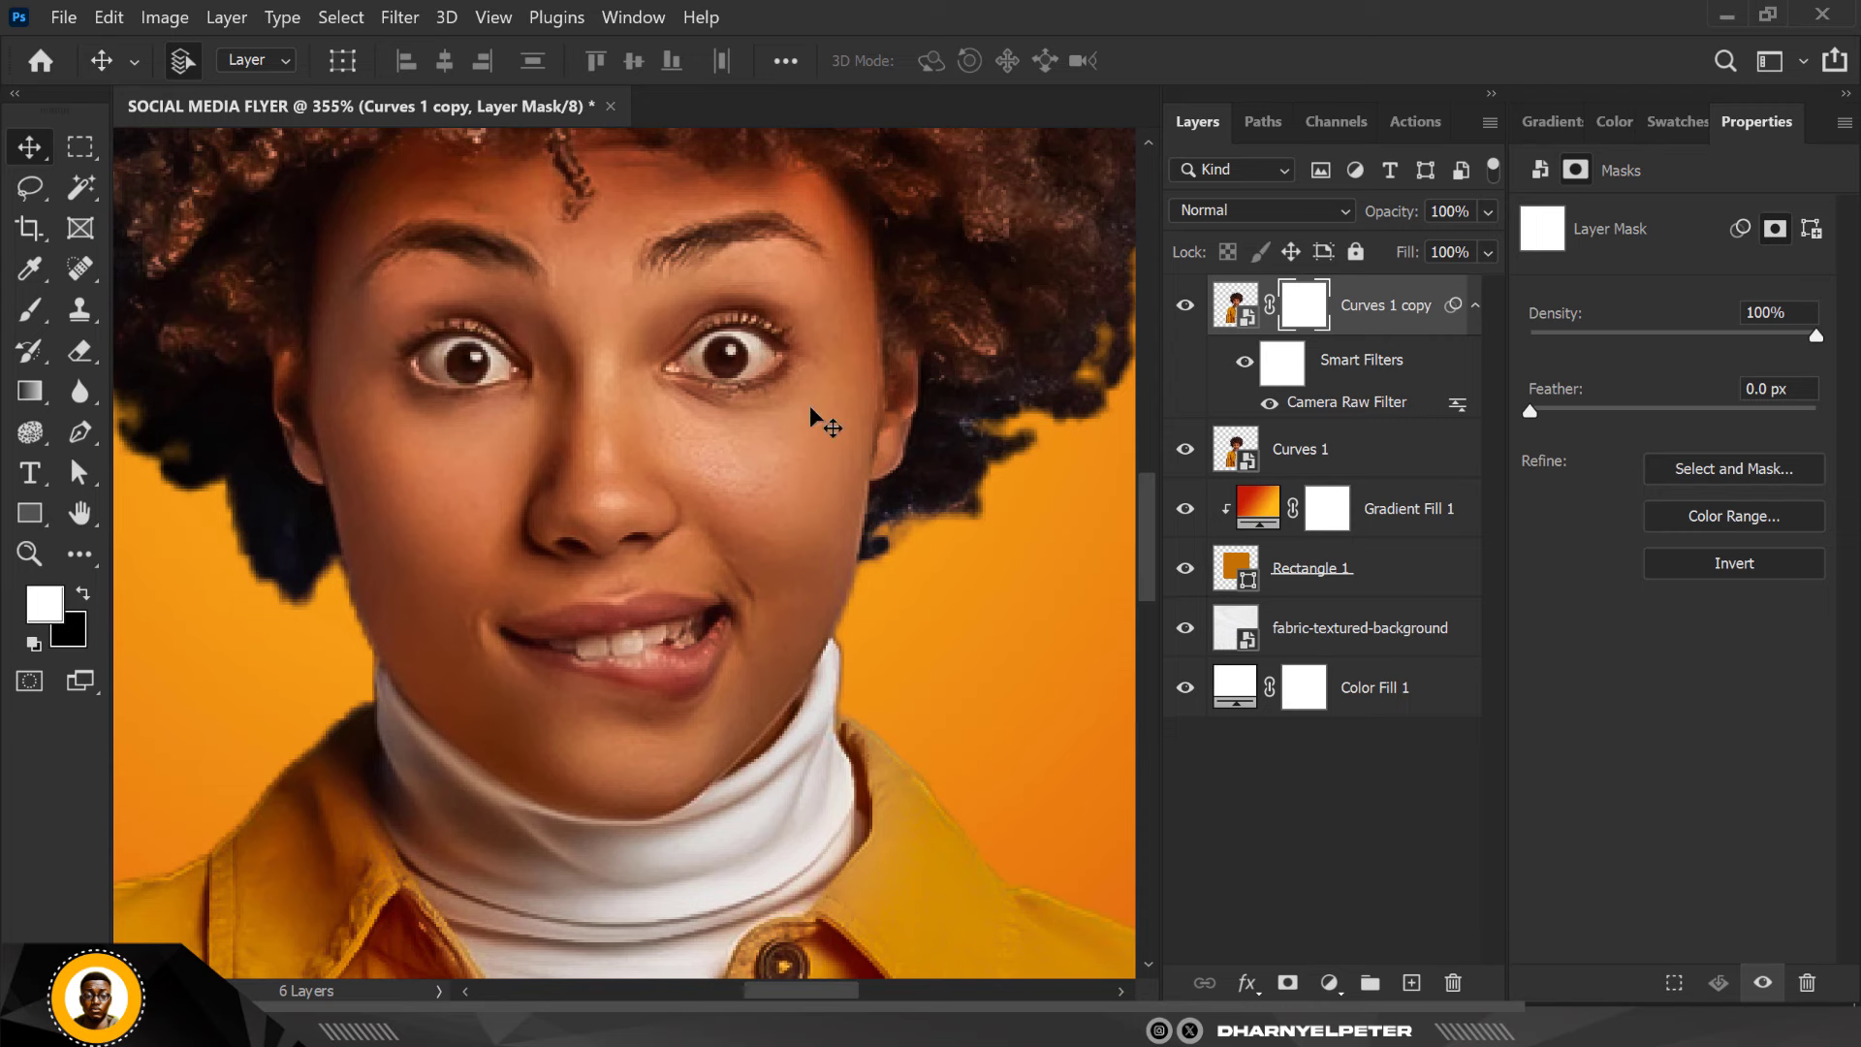
scroll(814, 417, "down", 4)
key("ctrl+i")
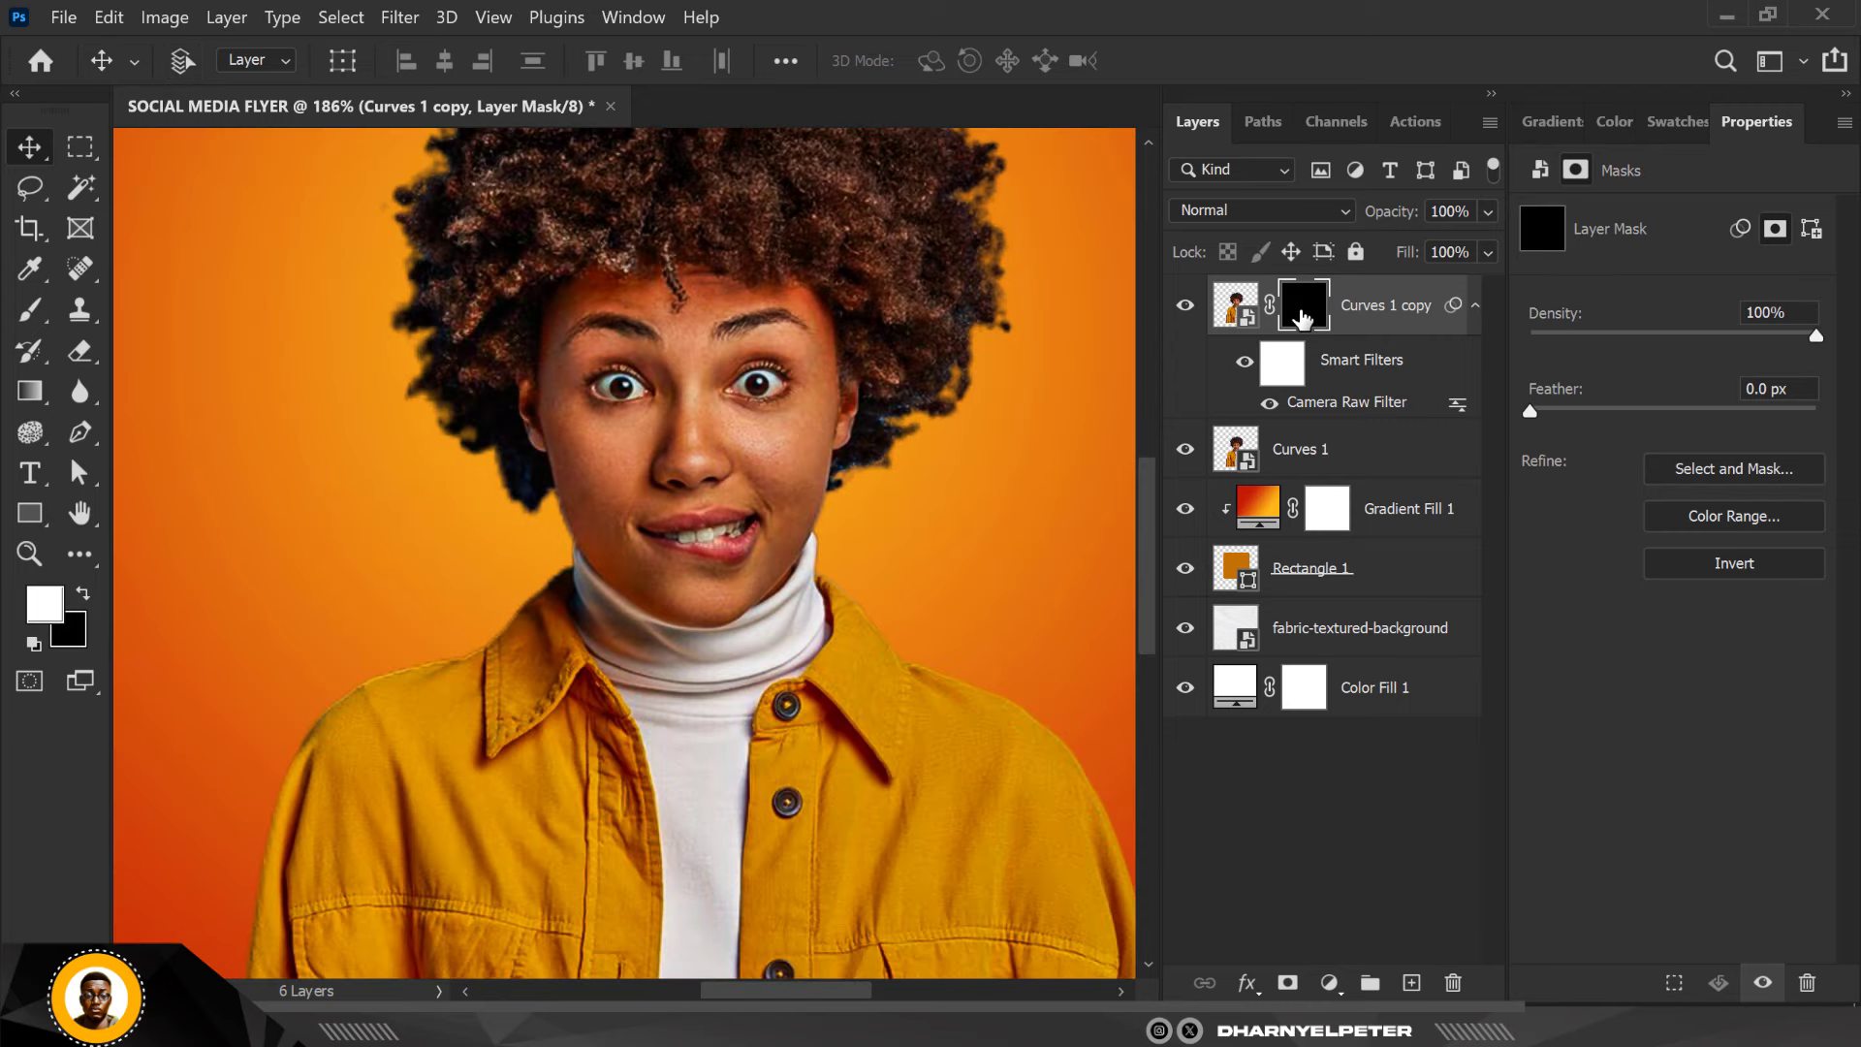
Paint white on the copy's mask over the cheeks, nose and forehead with a size 35 soft brush to reveal the smoothed skin
scroll(679, 422, "up", 1)
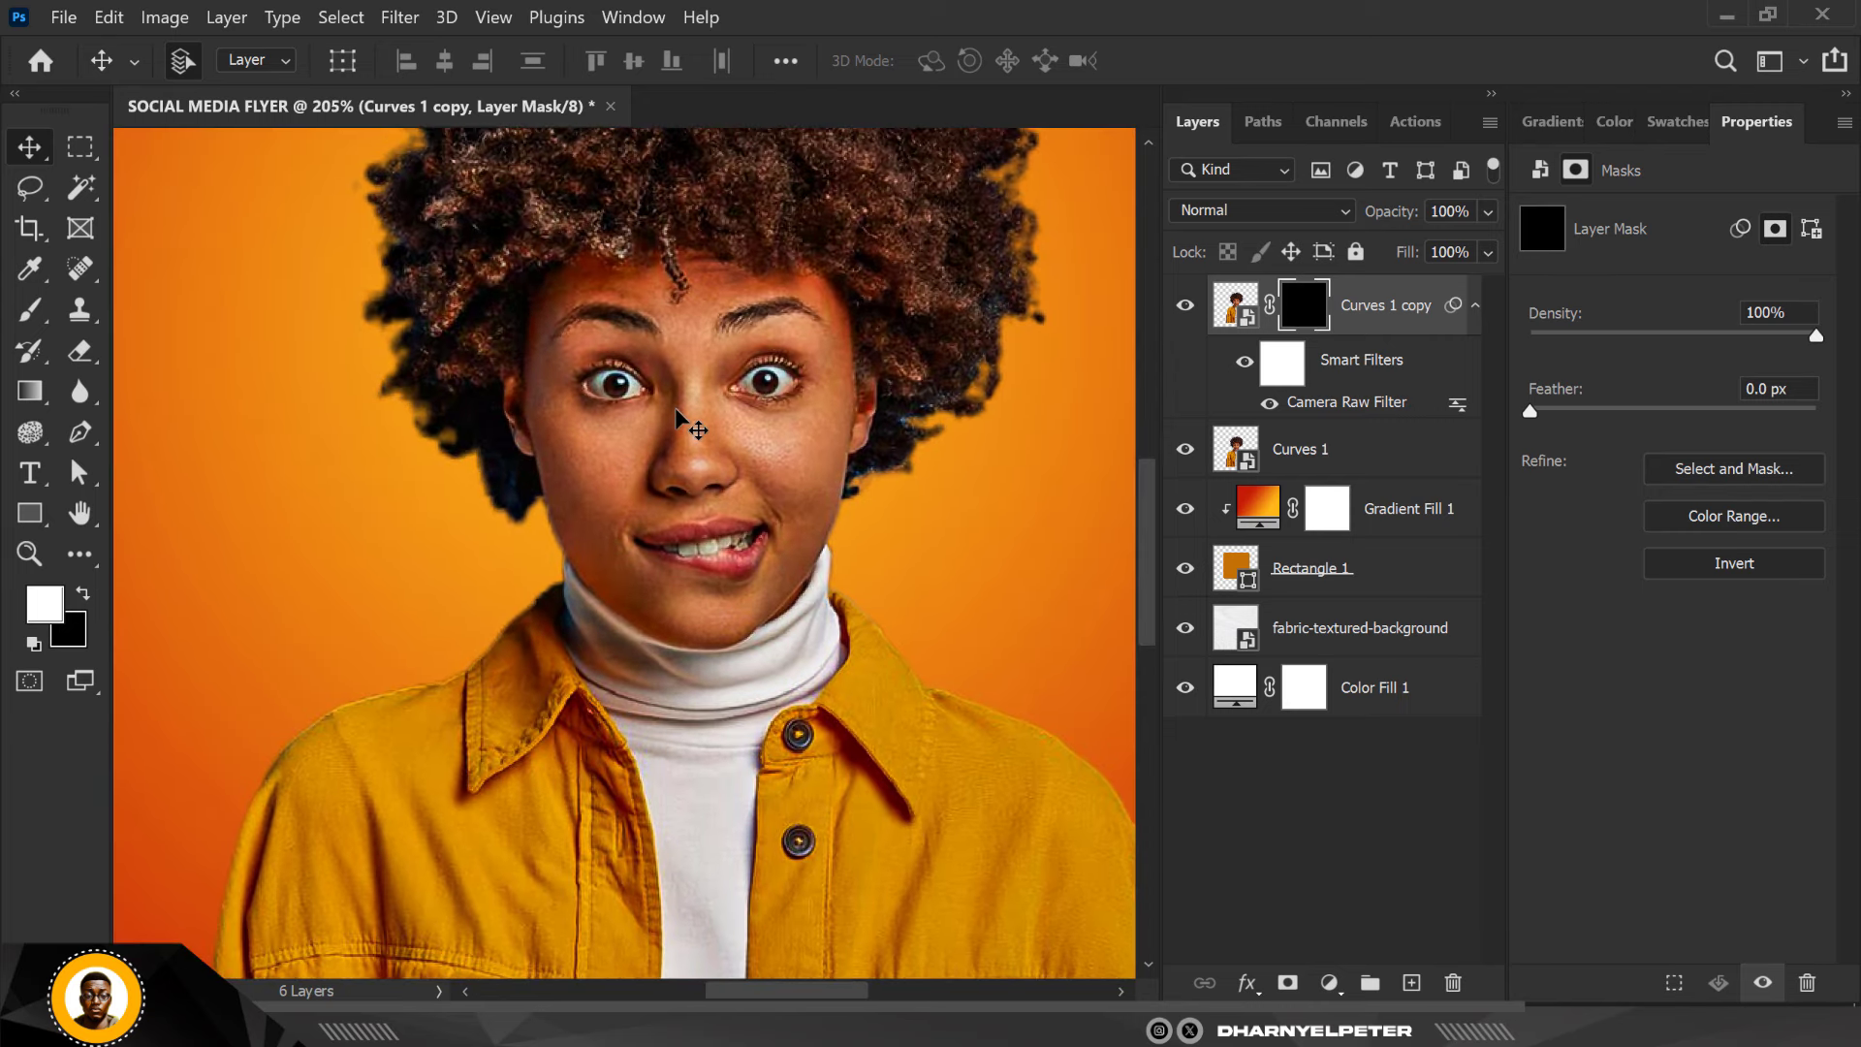
key("b")
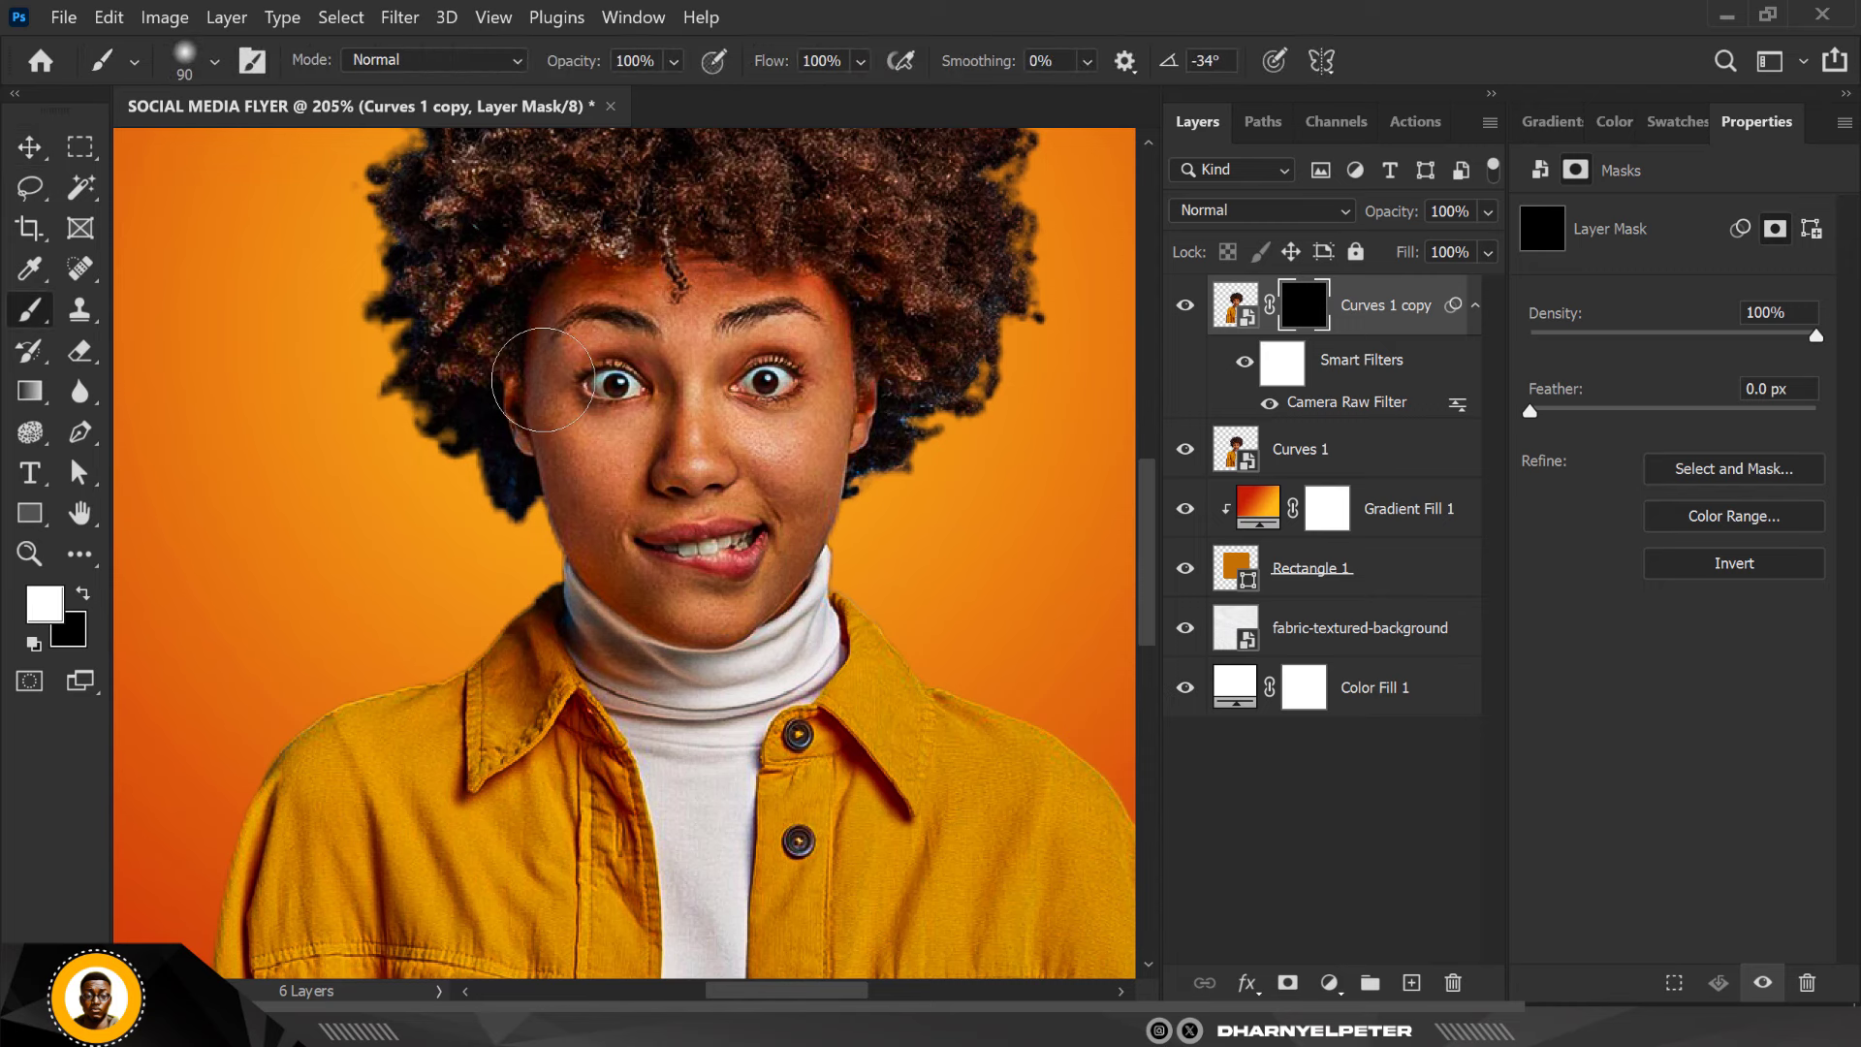
key("bracketleft")
key("bracketleft")
key("bracketleft")
key("bracketleft")
key("bracketleft")
scroll(594, 292, "up", 2)
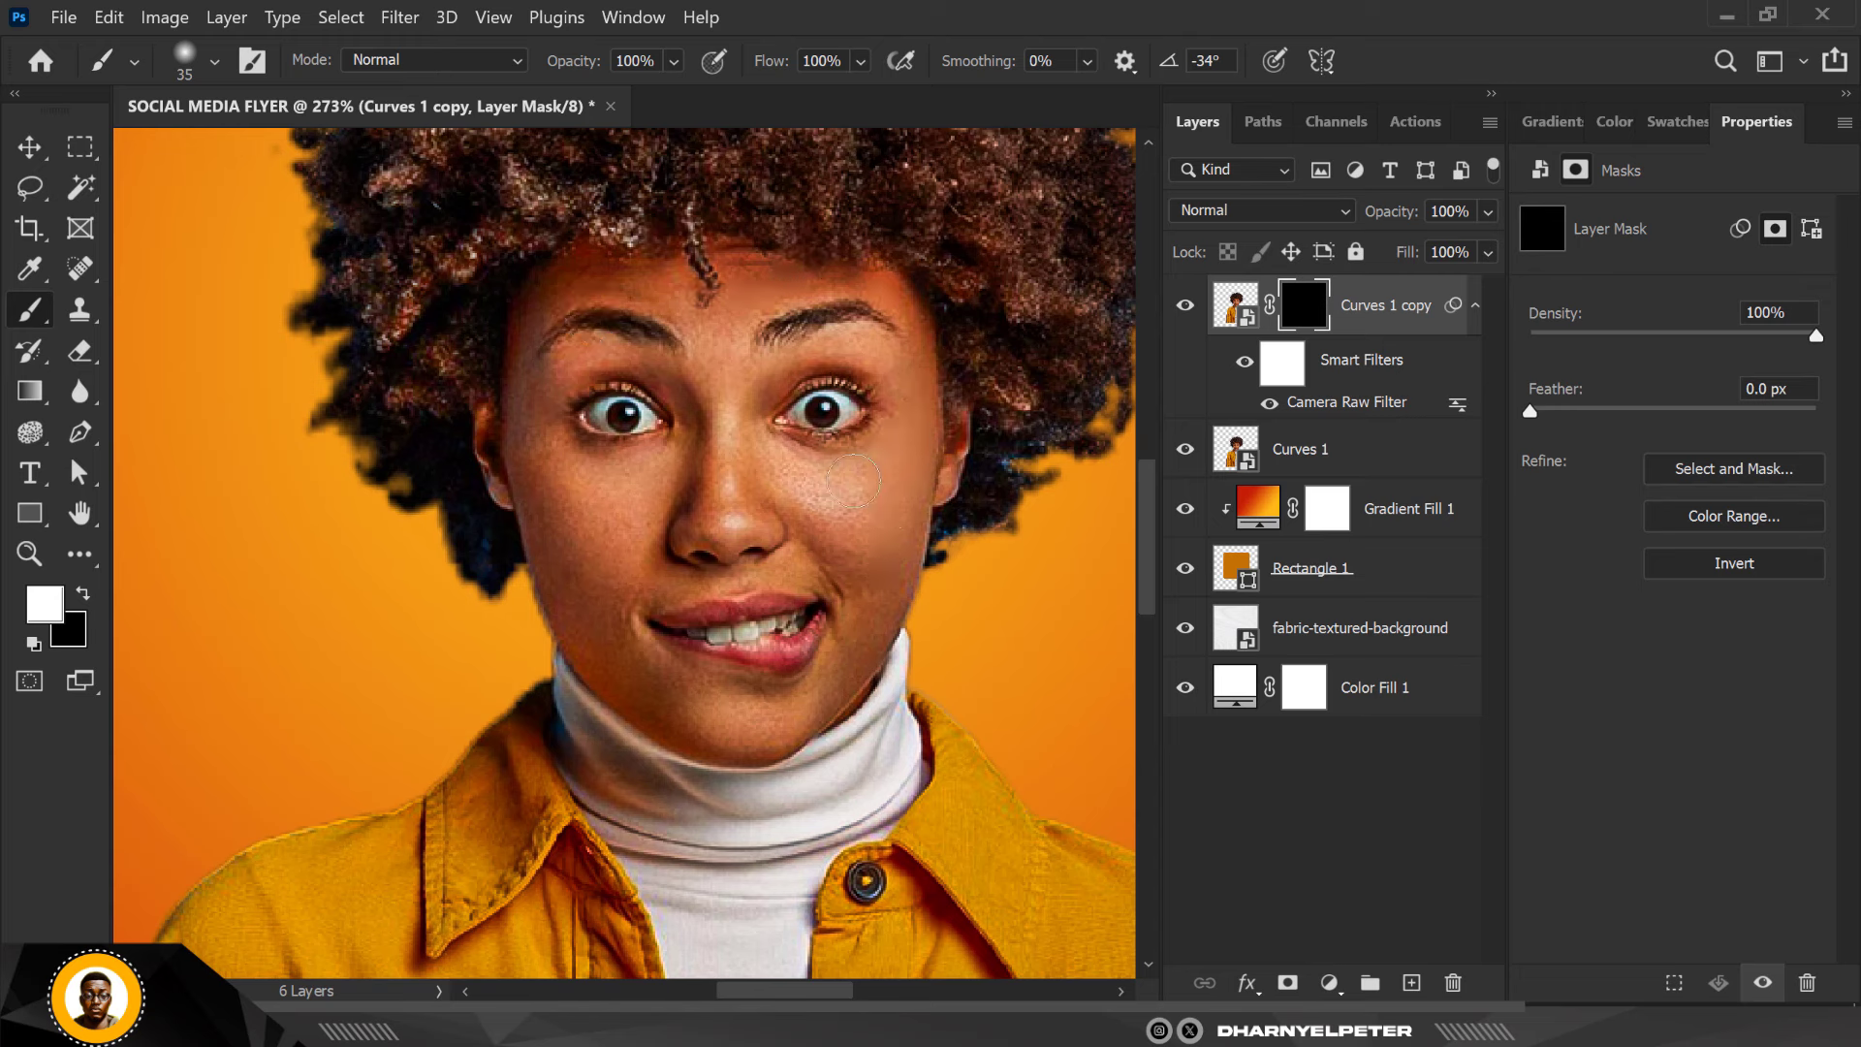
scroll(654, 377, "up", 2)
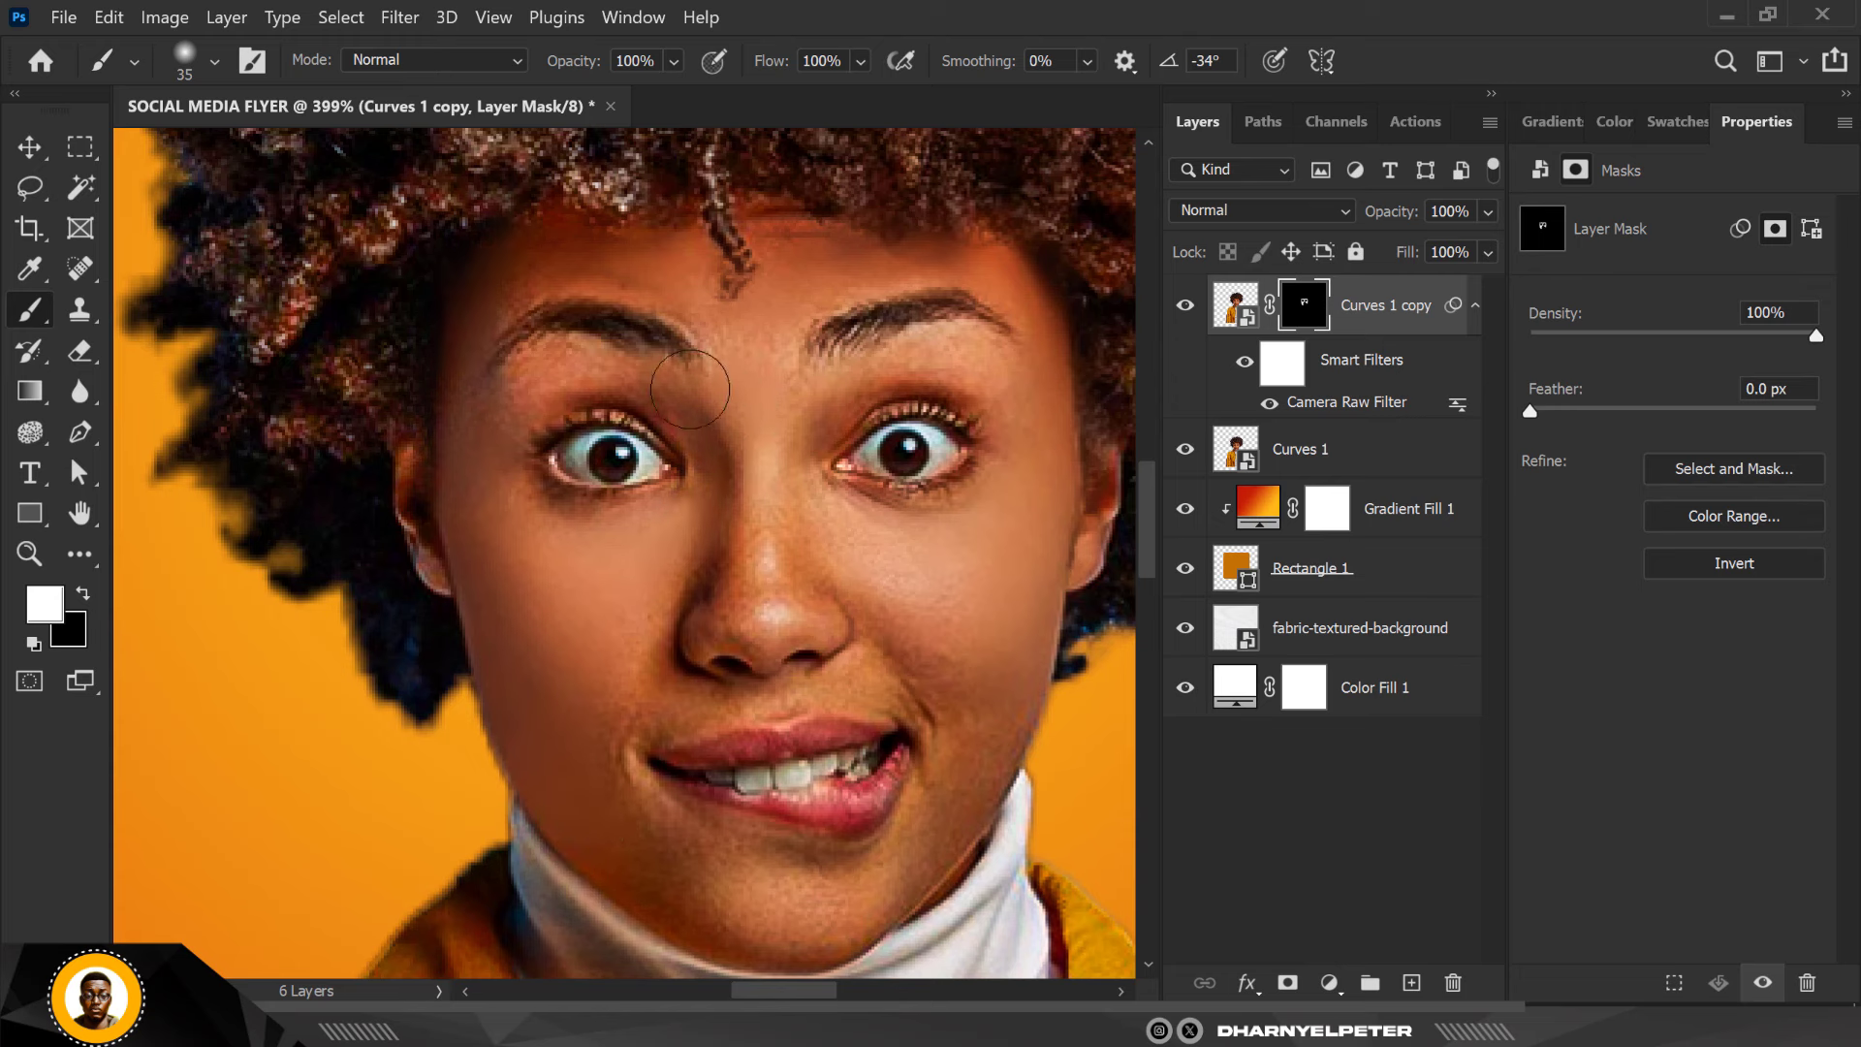
Reduce the brush to size 20 with 61% flow and paint the mask over the skin around the eyes and eyebrows
key("bracketleft")
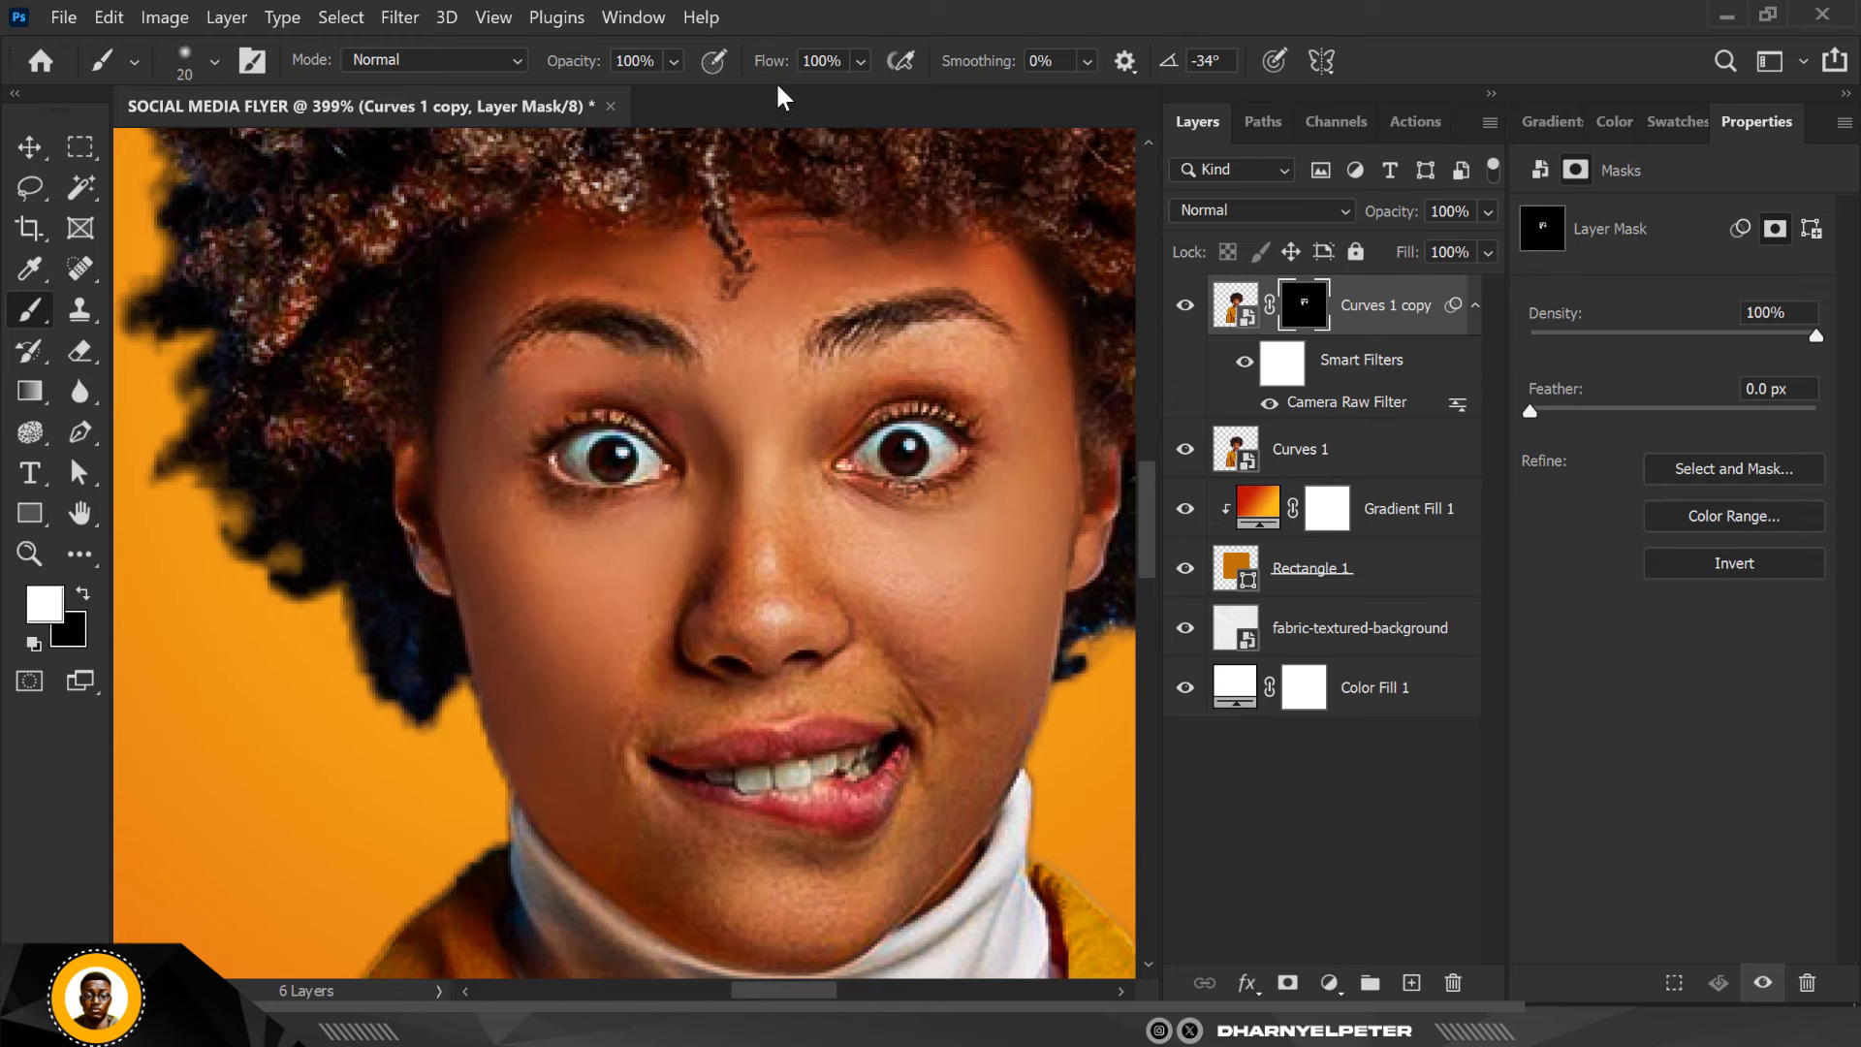
left_click(859, 61)
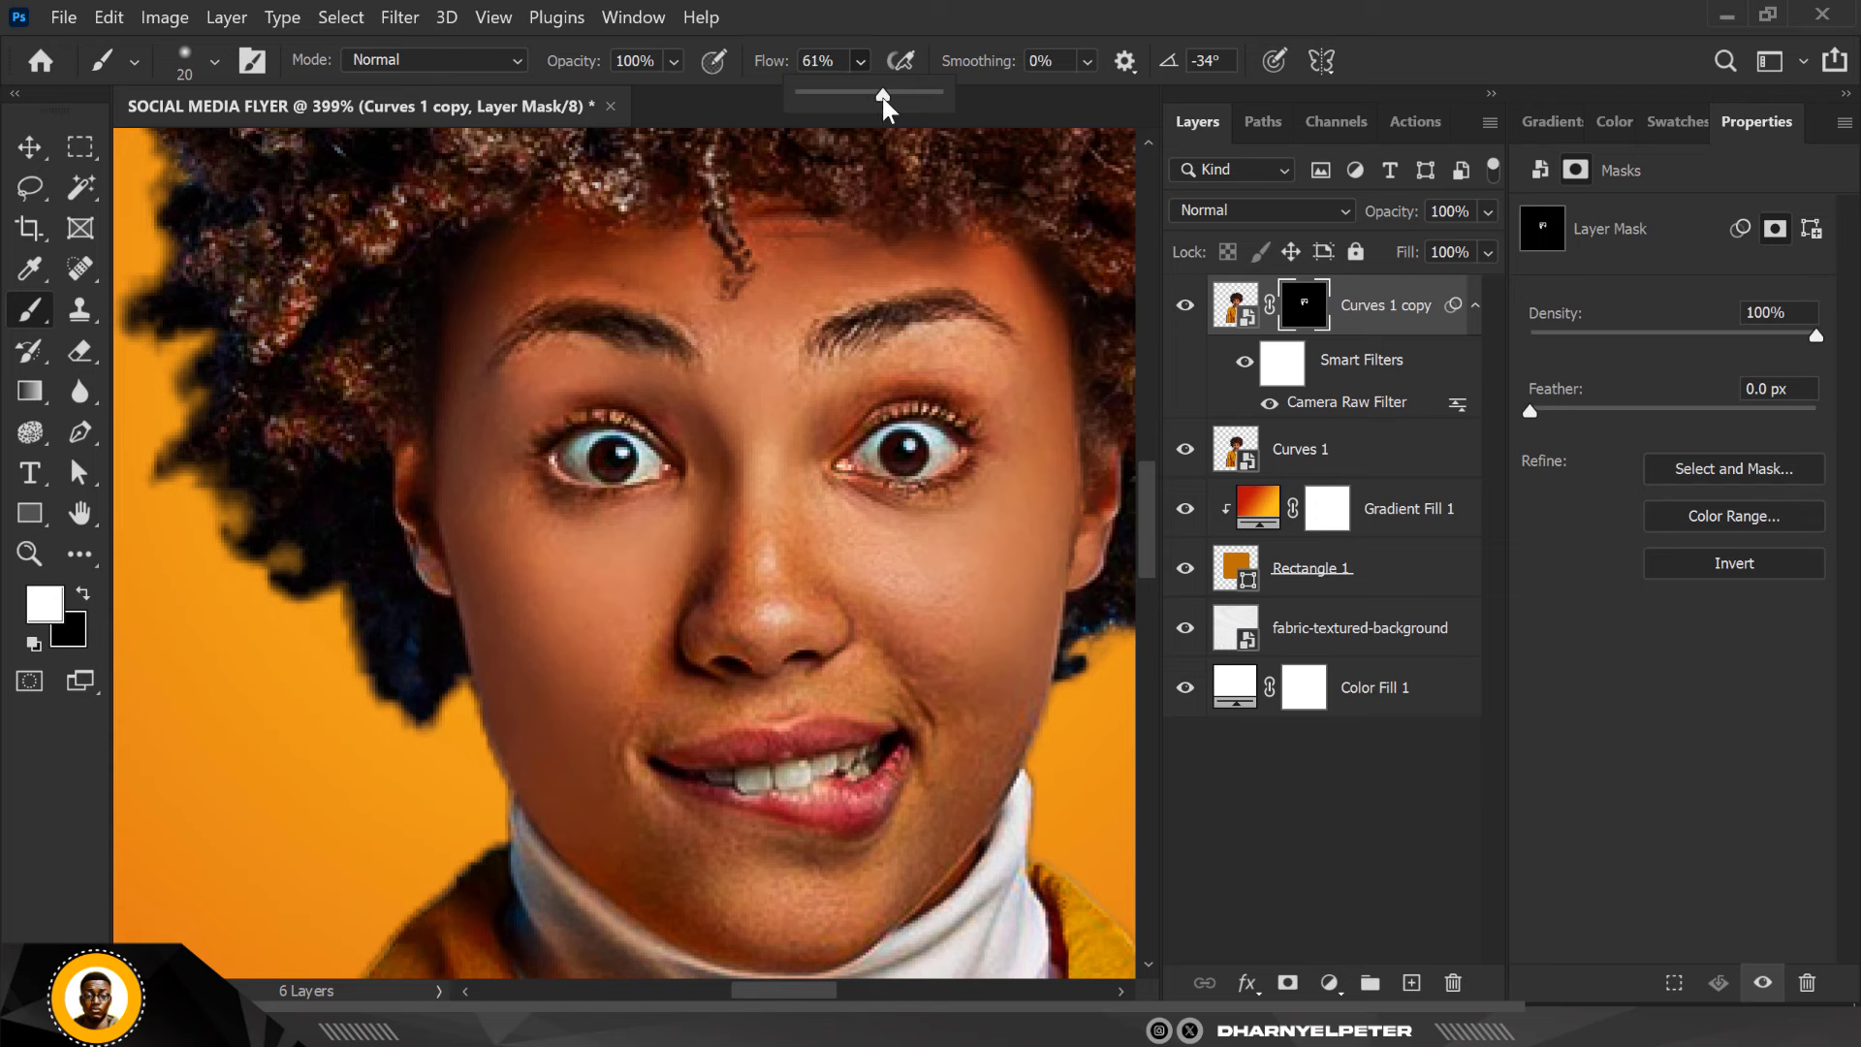
left_click(527, 381)
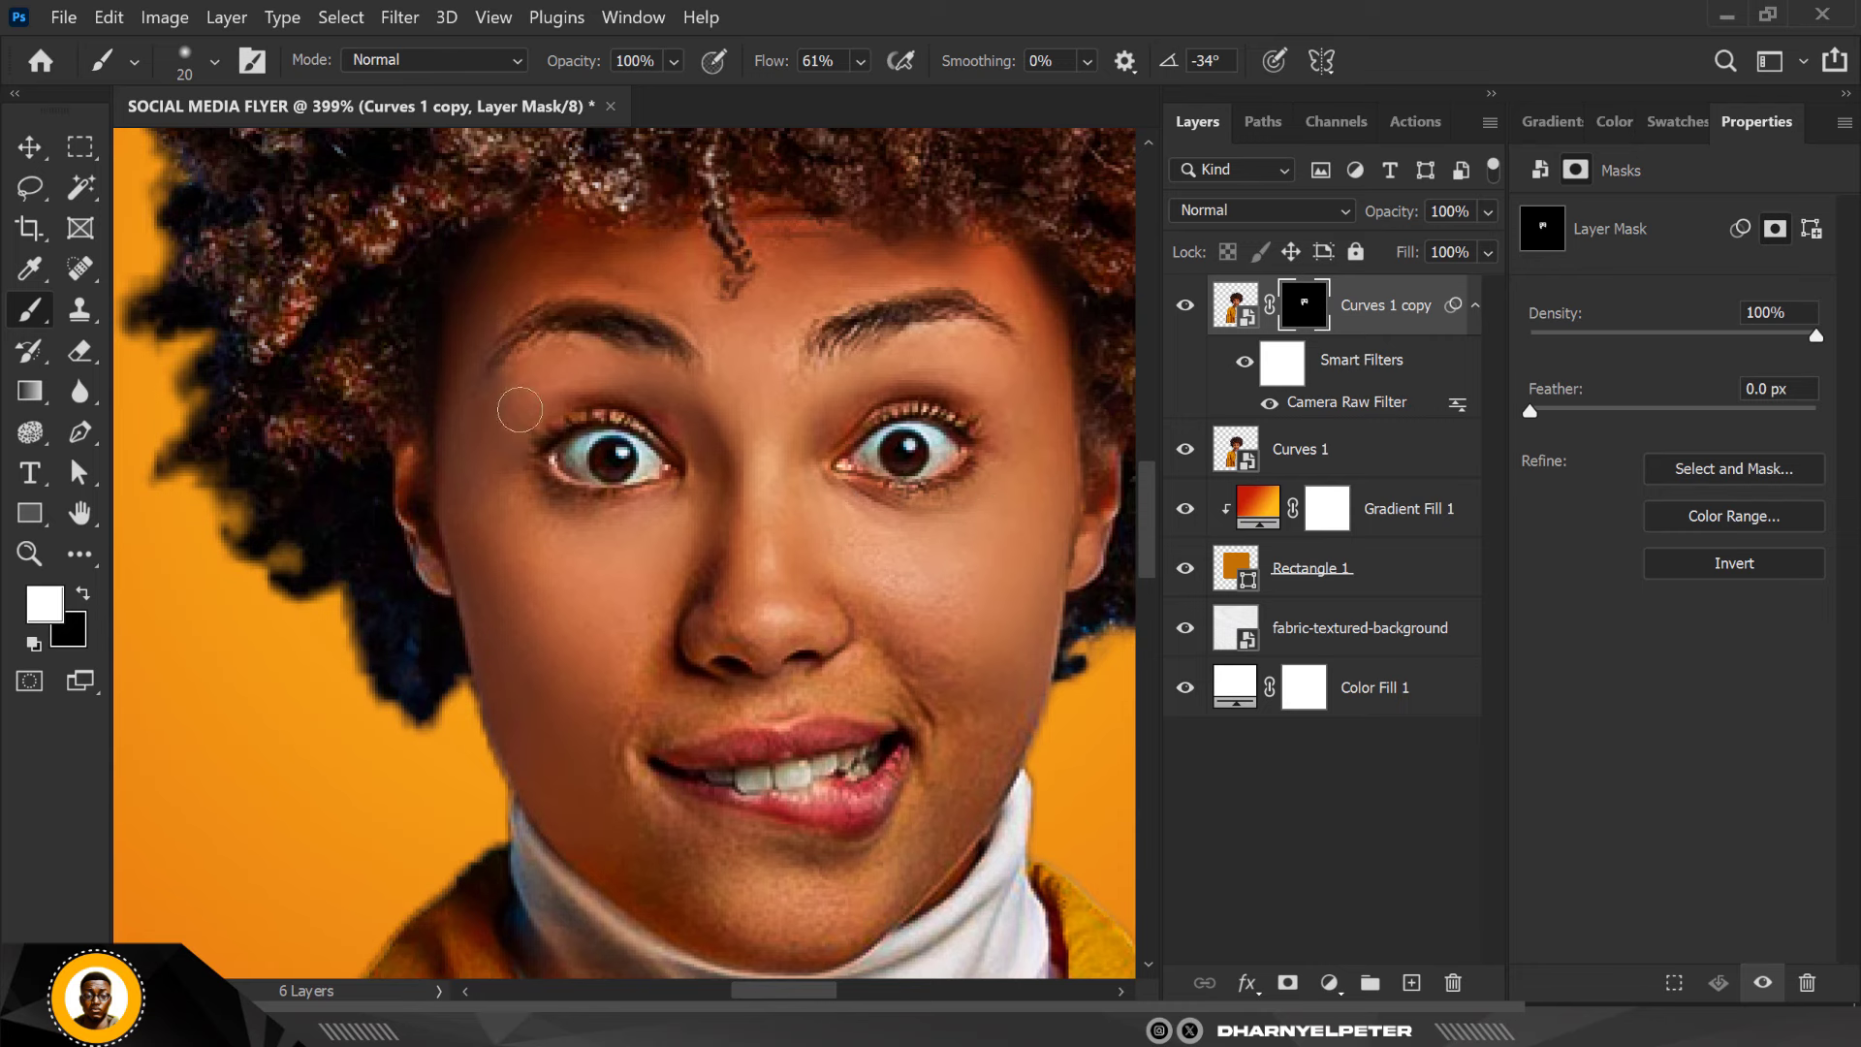
Paint white on the mask over the skin around the mouth, nose and chin to smooth it
scroll(669, 500, "down", 5)
scroll(668, 501, "up", 4)
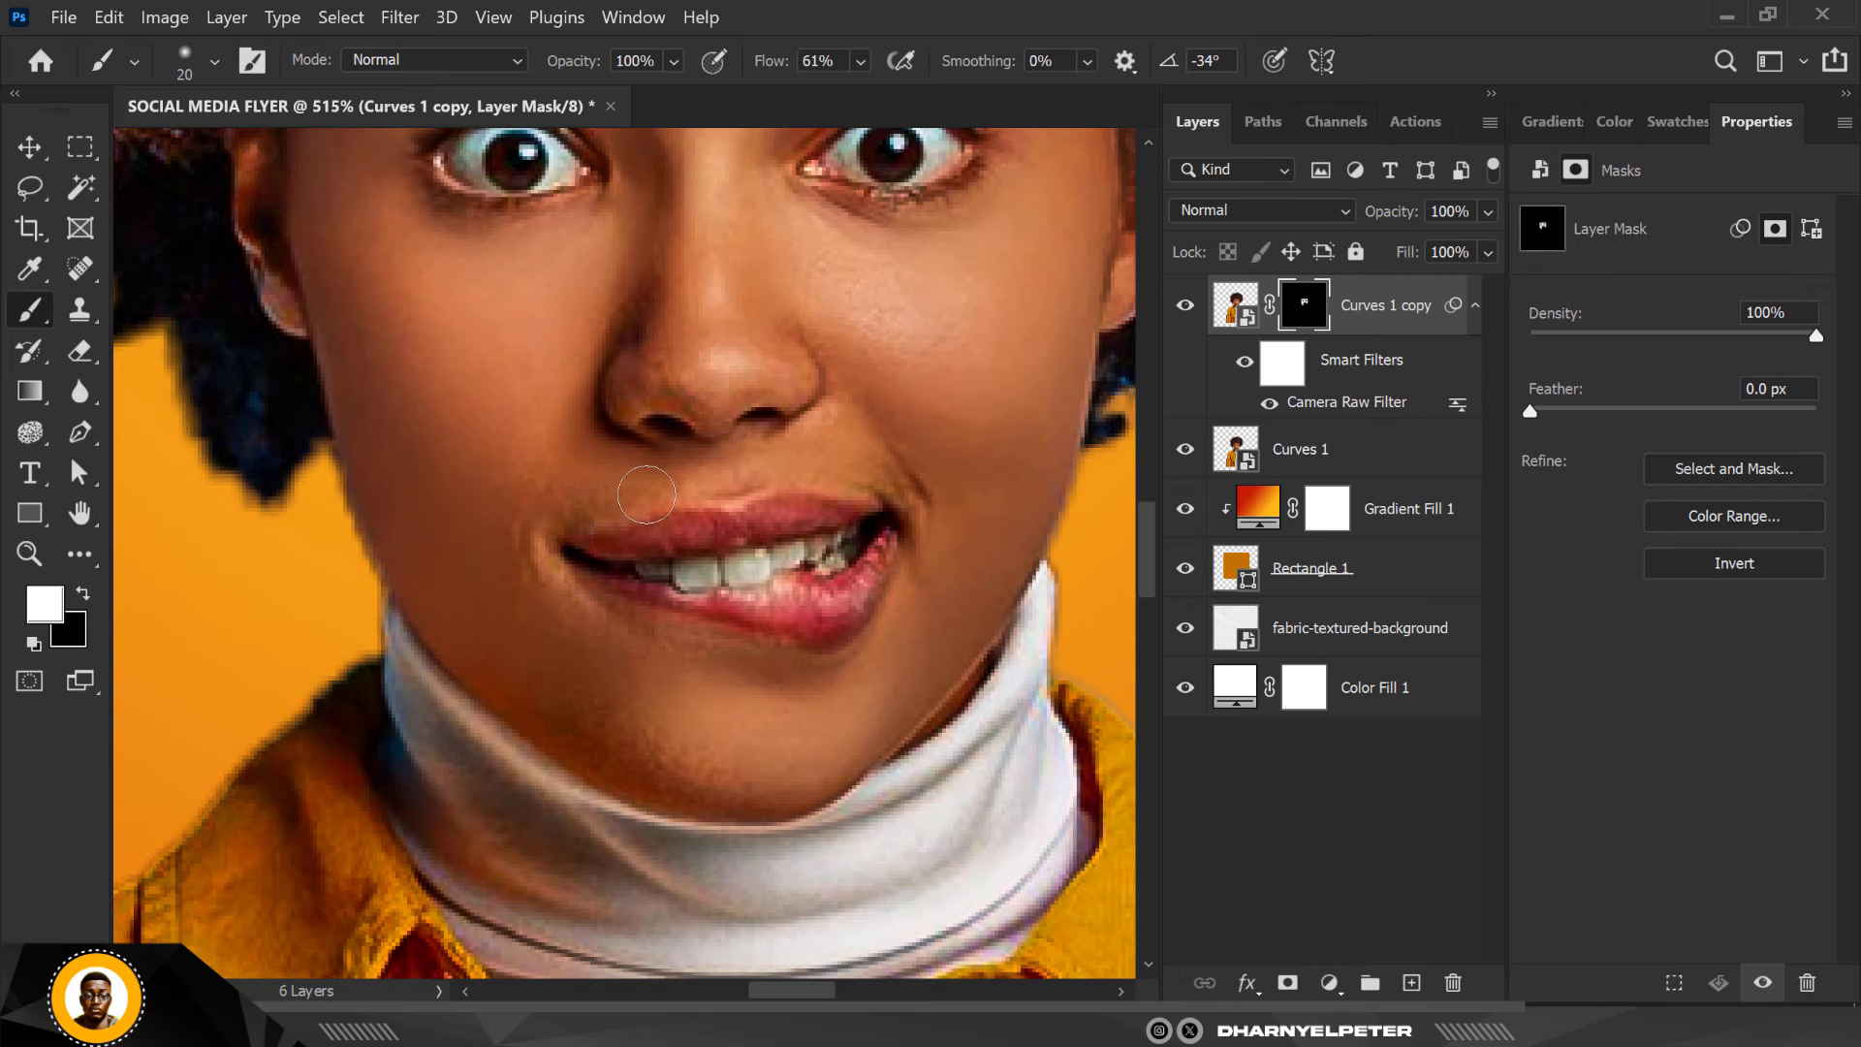
mouse_move(795, 459)
left_mouse_down()
mouse_move(929, 454)
mouse_move(969, 509)
left_mouse_up()
left_click_drag(711, 295, 712, 399)
scroll(646, 621, "down", 2)
scroll(558, 593, "up", 1)
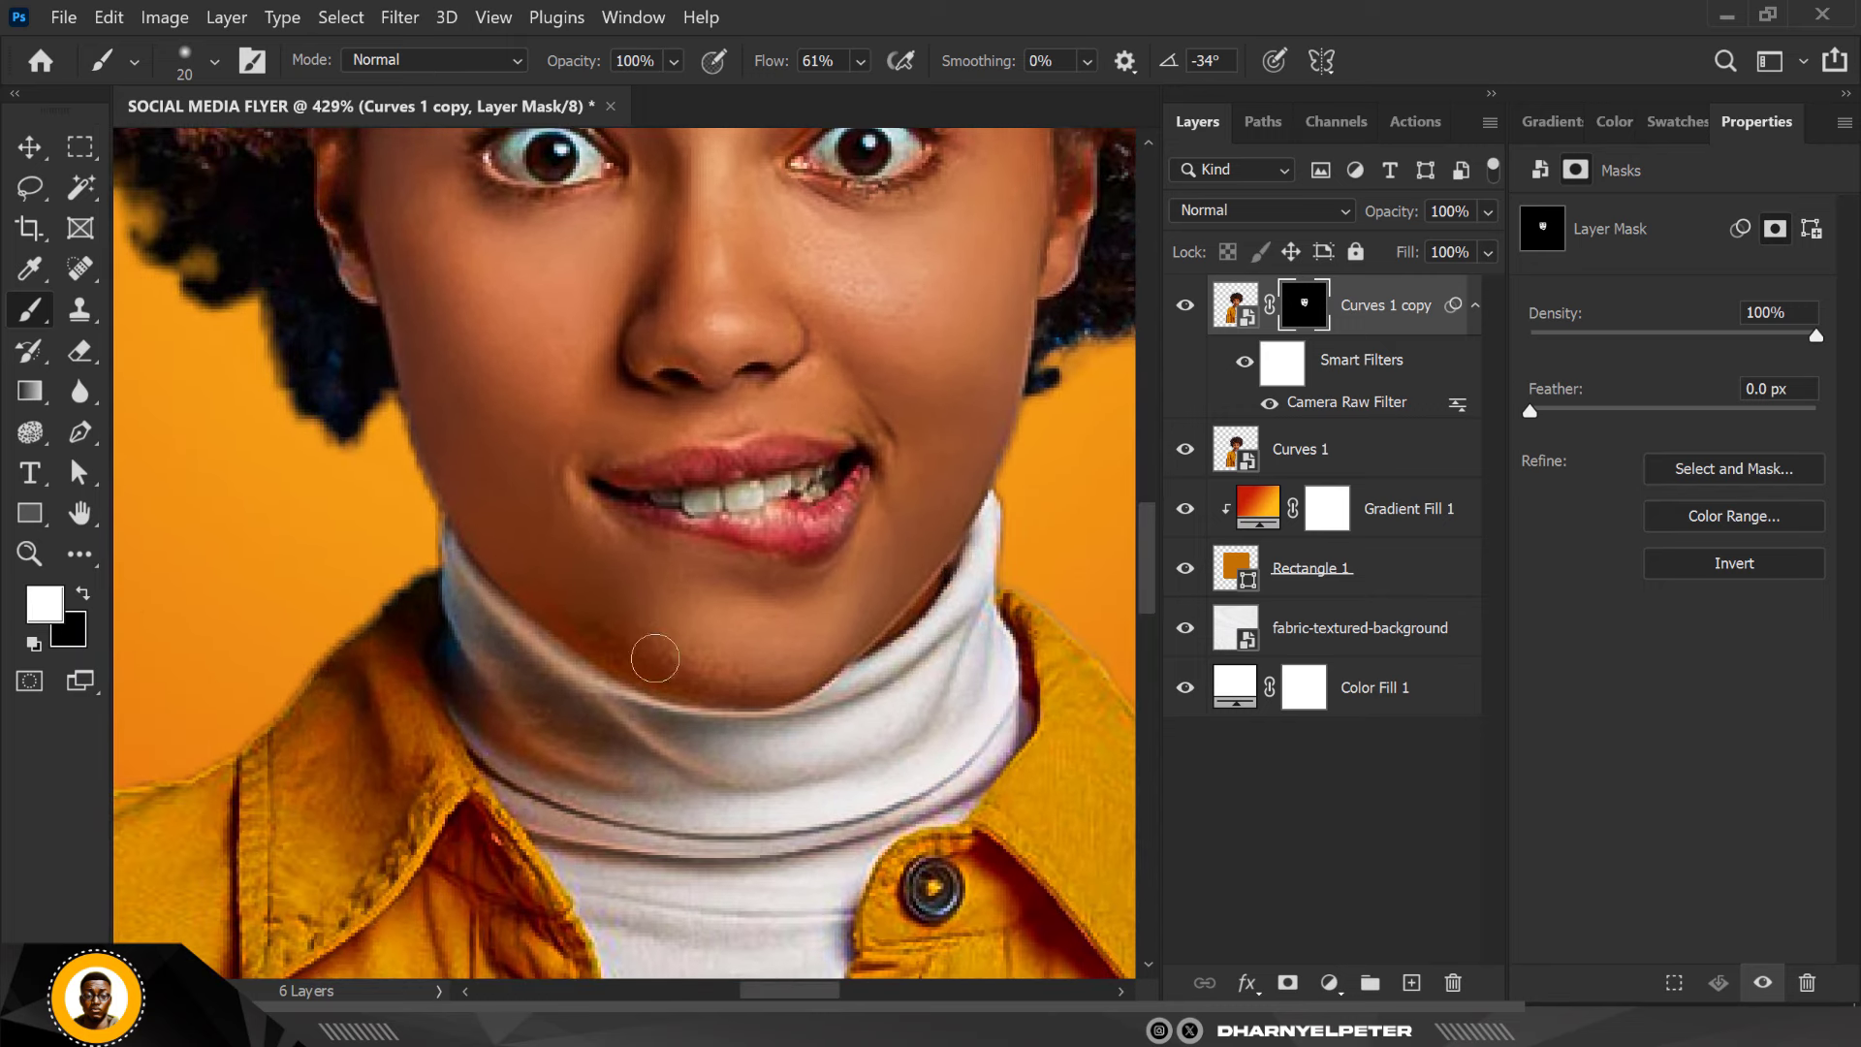
Examine the smoothed skin on the forehead, around the eyes, on the cheeks and around the lips
scroll(935, 524, "down", 6)
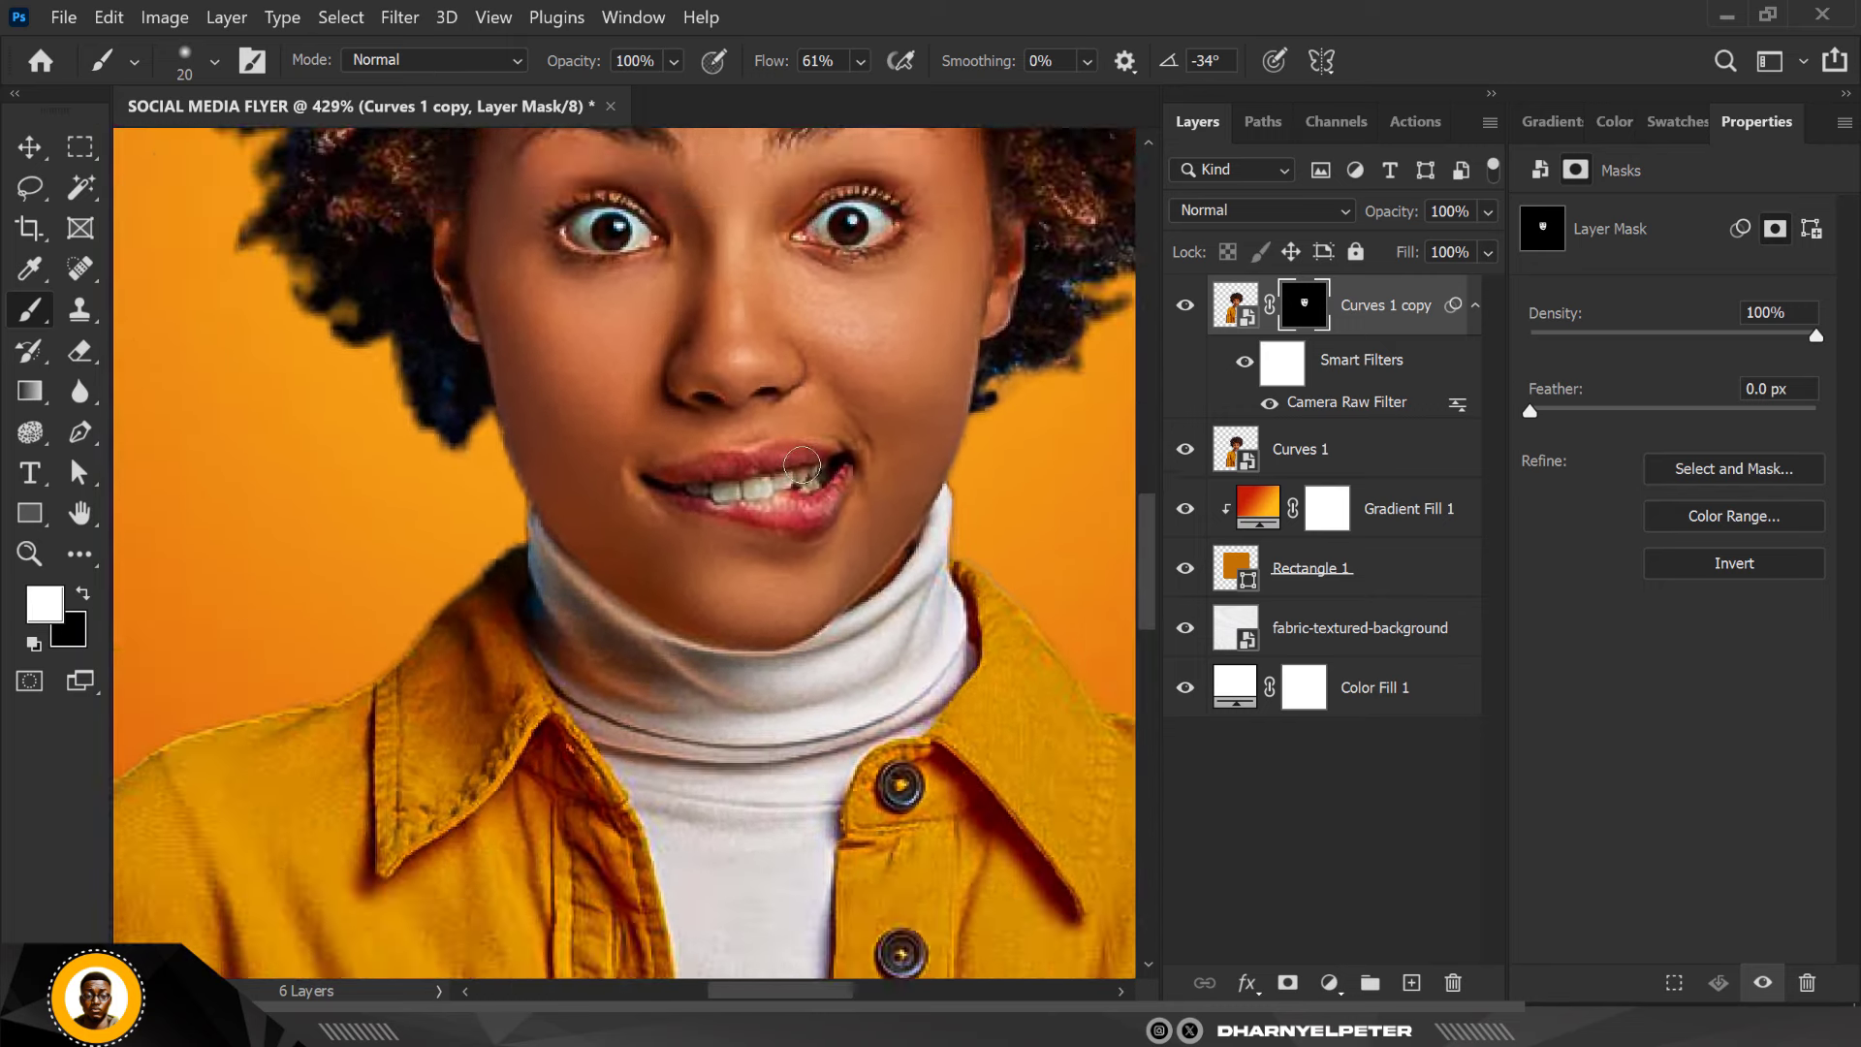
scroll(722, 346, "up", 6)
scroll(723, 346, "up", 3)
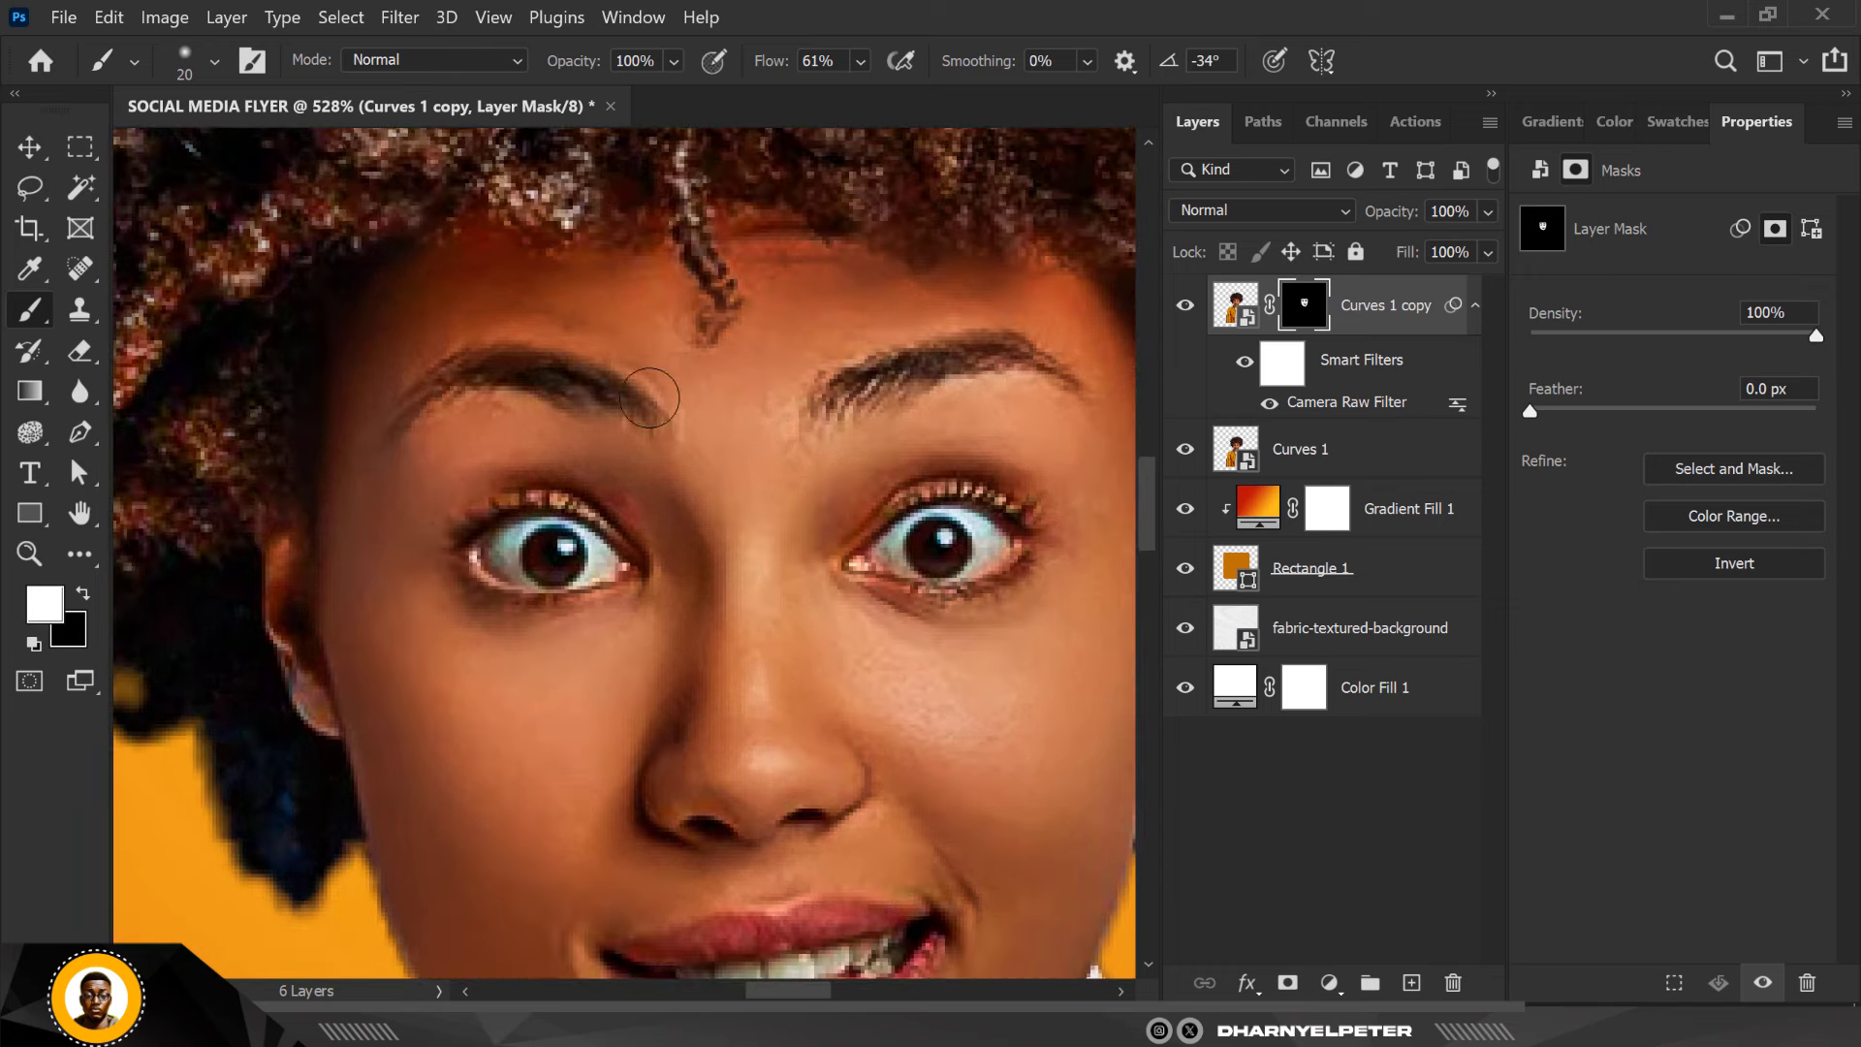
scroll(787, 603, "down", 3)
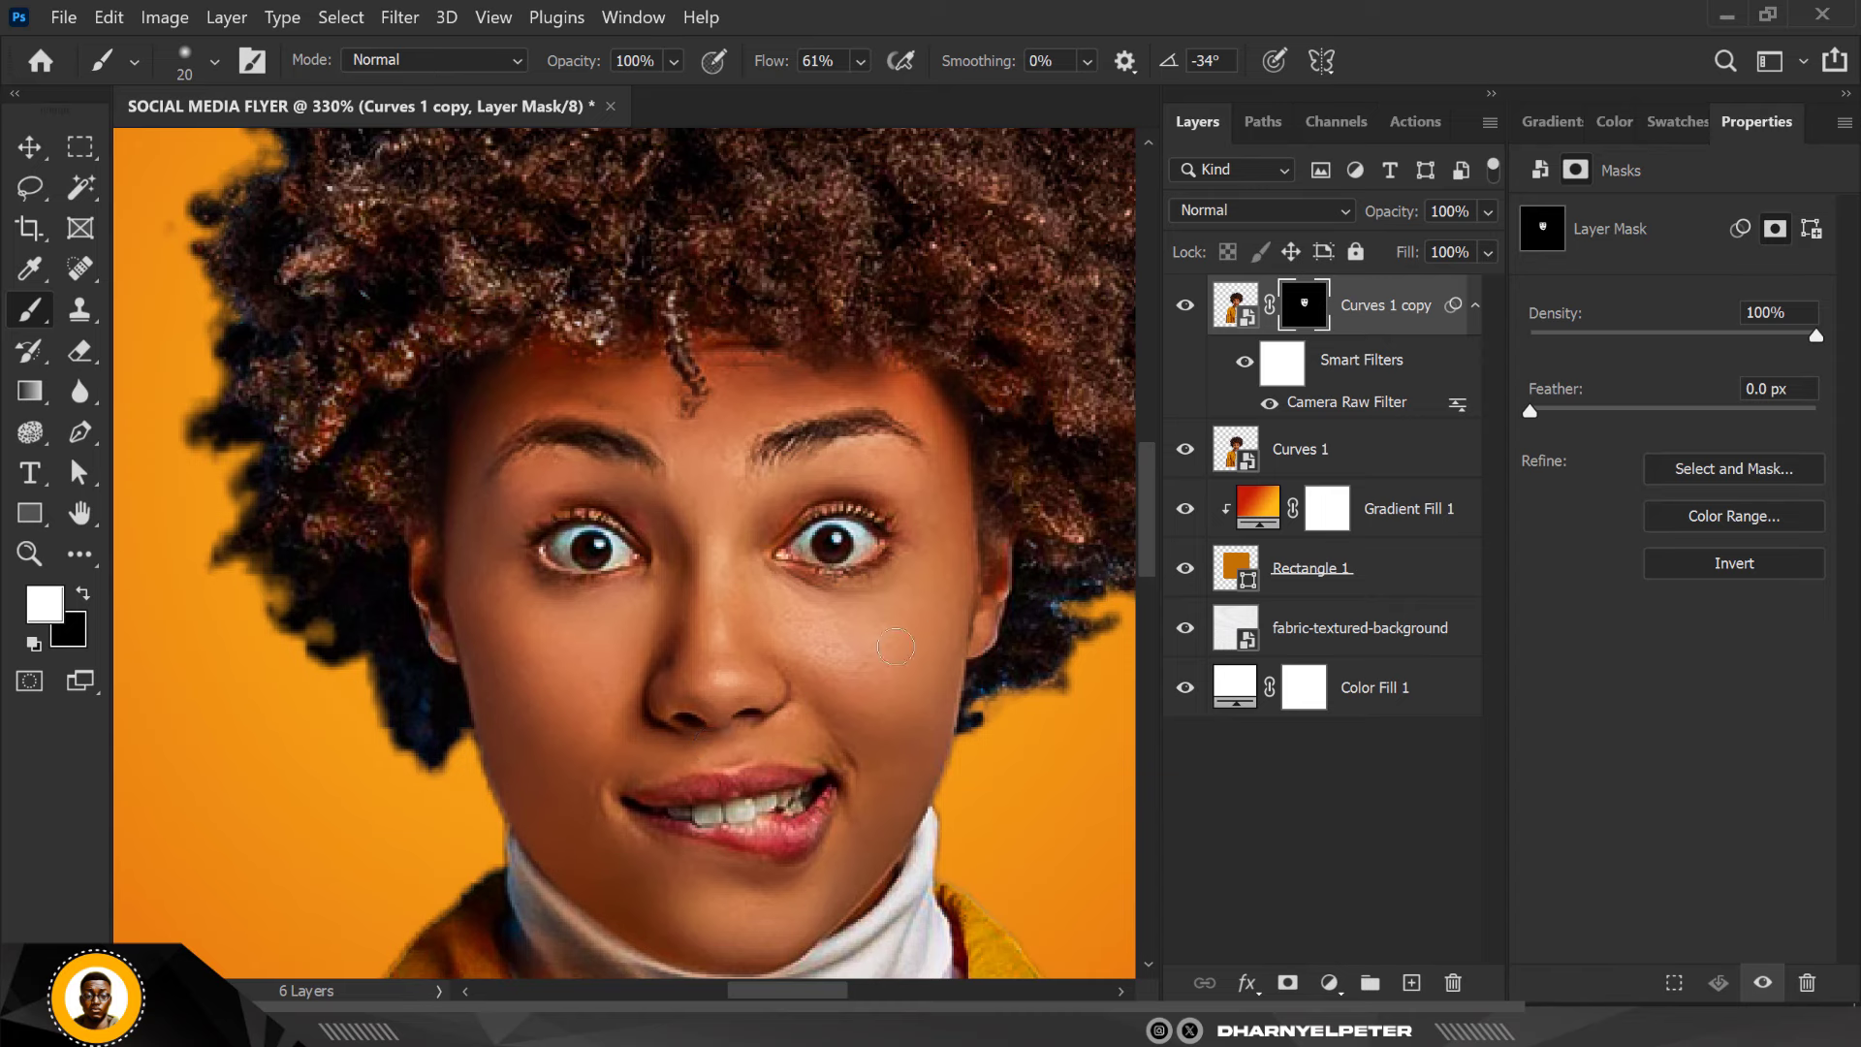
scroll(858, 460, "down", 3)
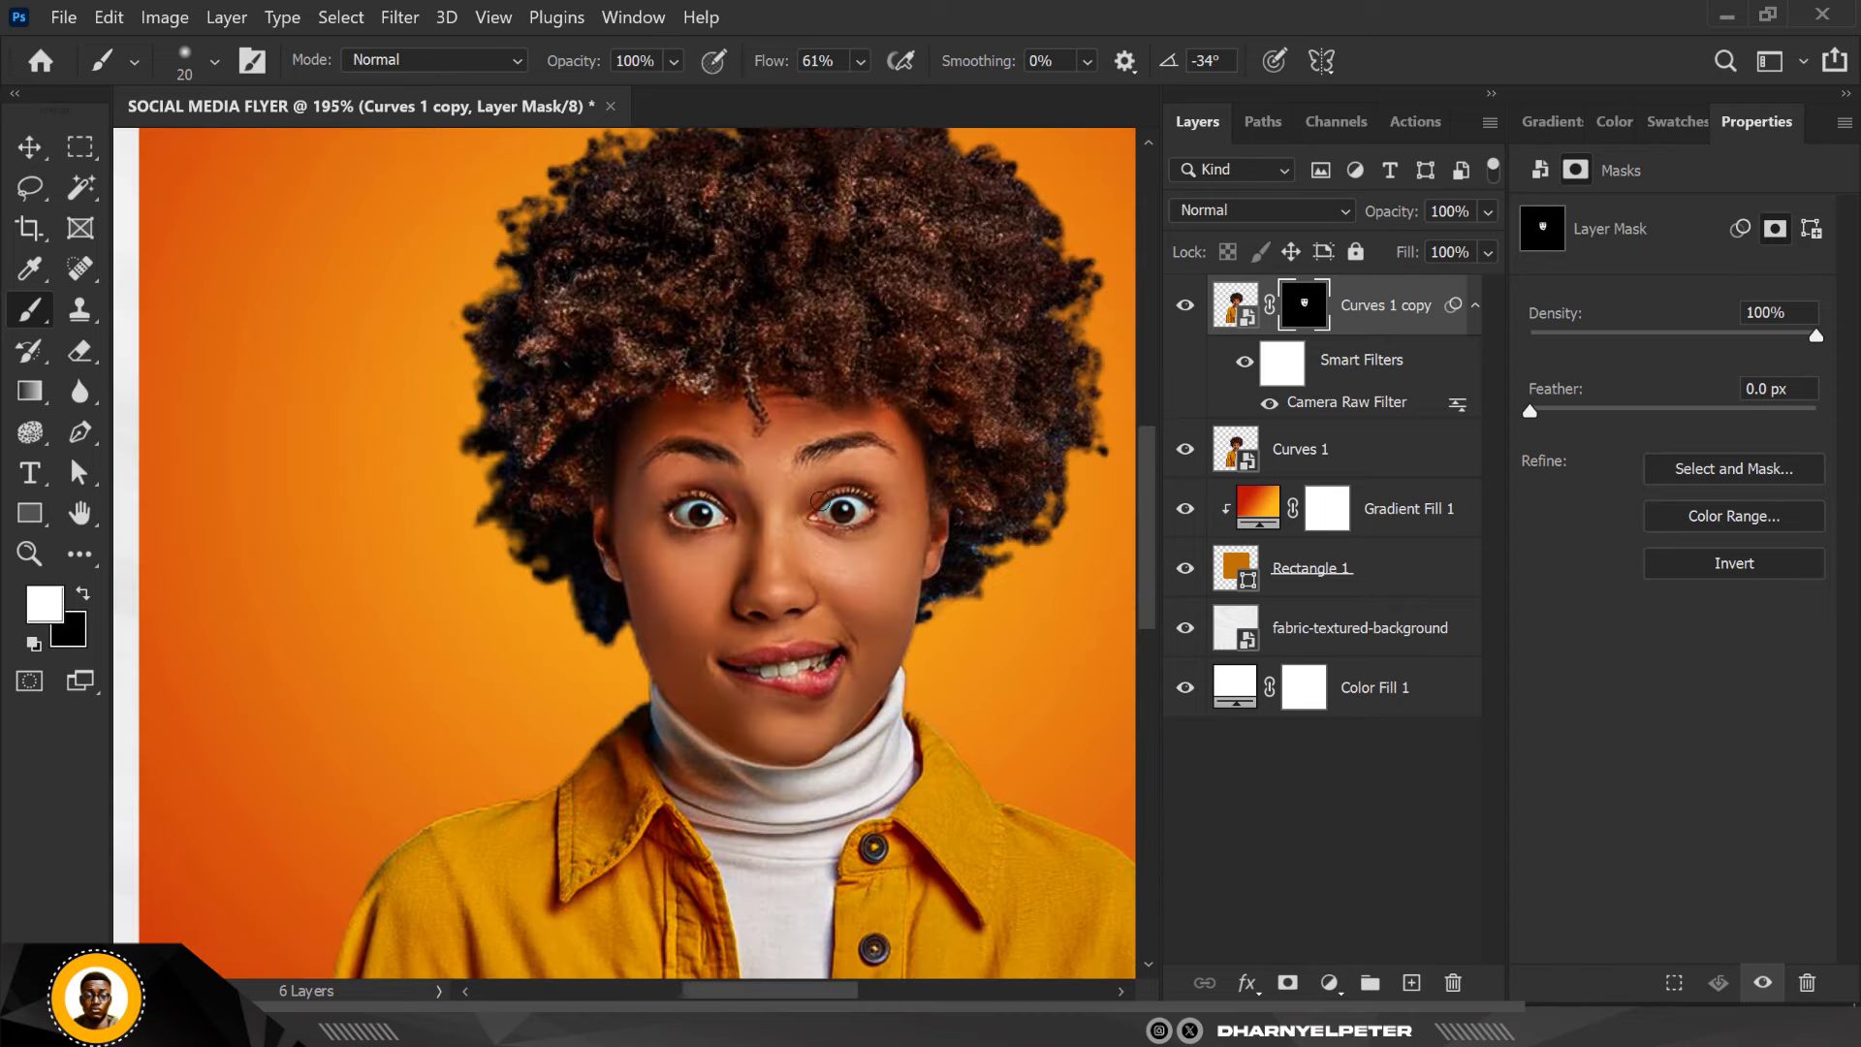
scroll(820, 501, "down", 3)
scroll(682, 501, "up", 5)
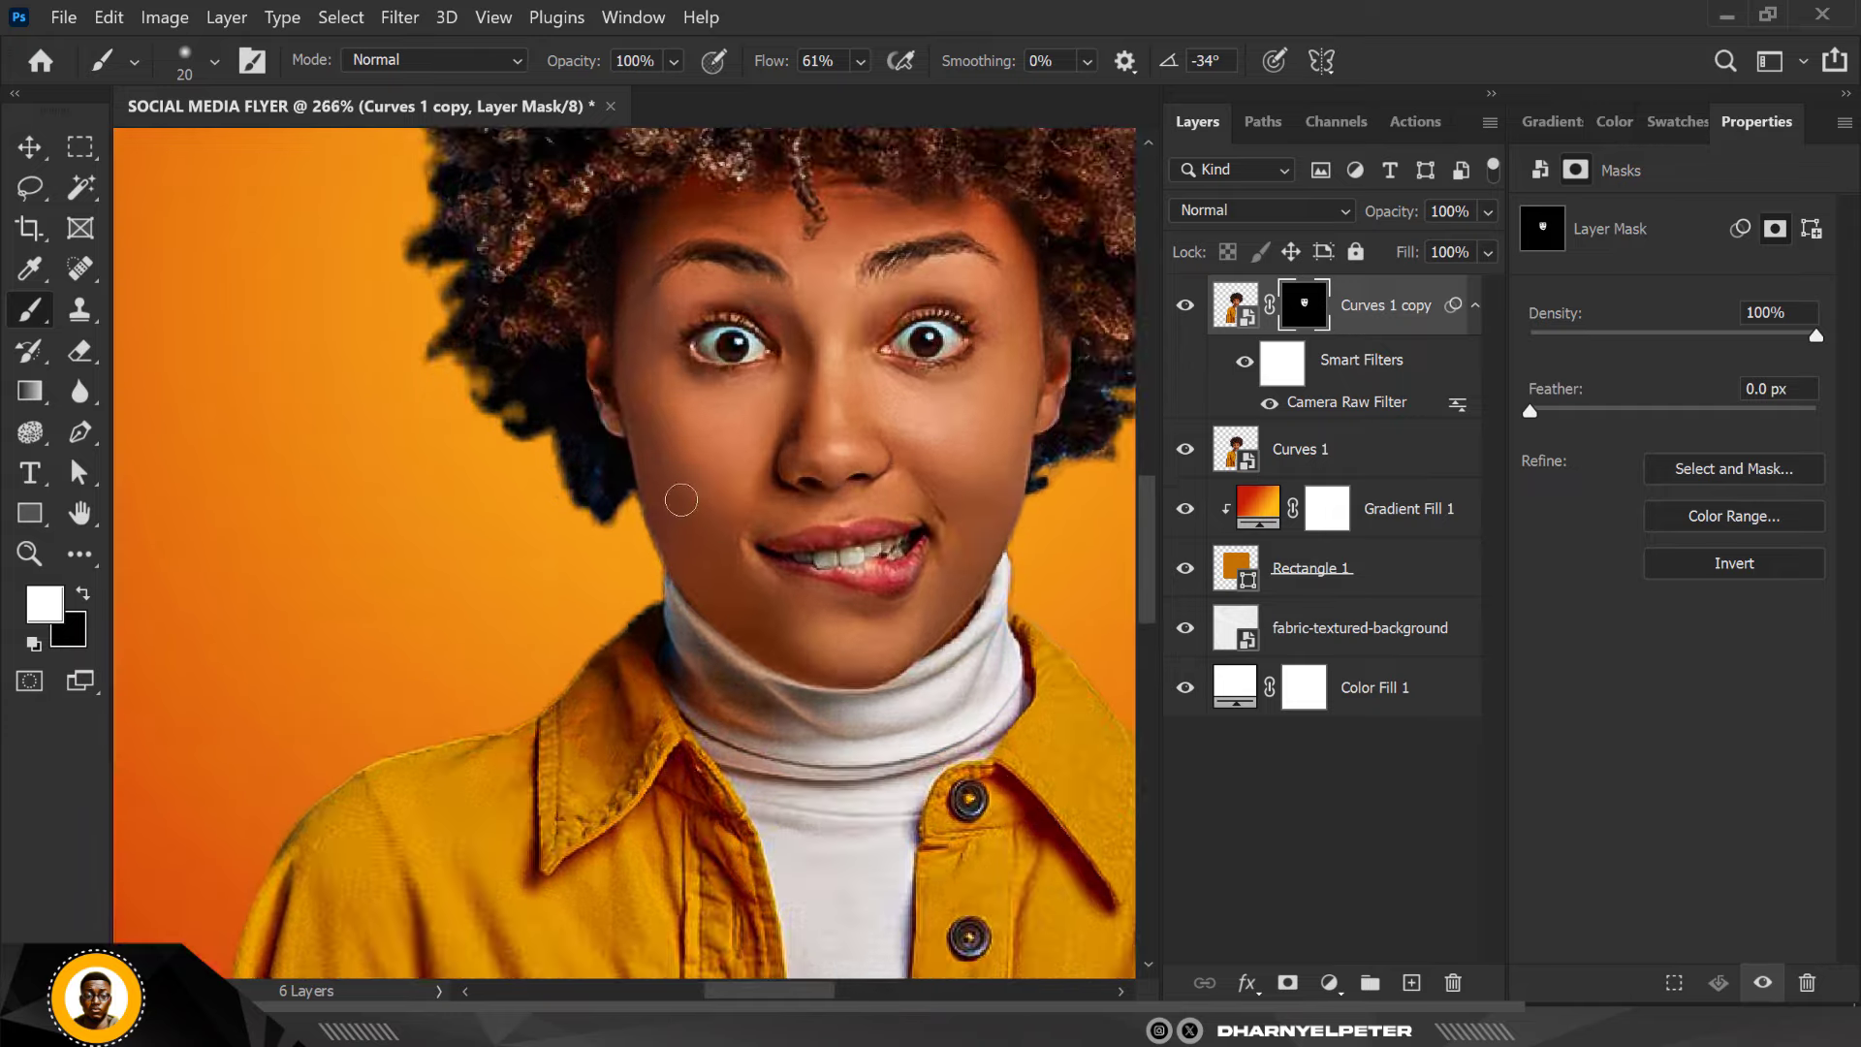
scroll(761, 611, "up", 6)
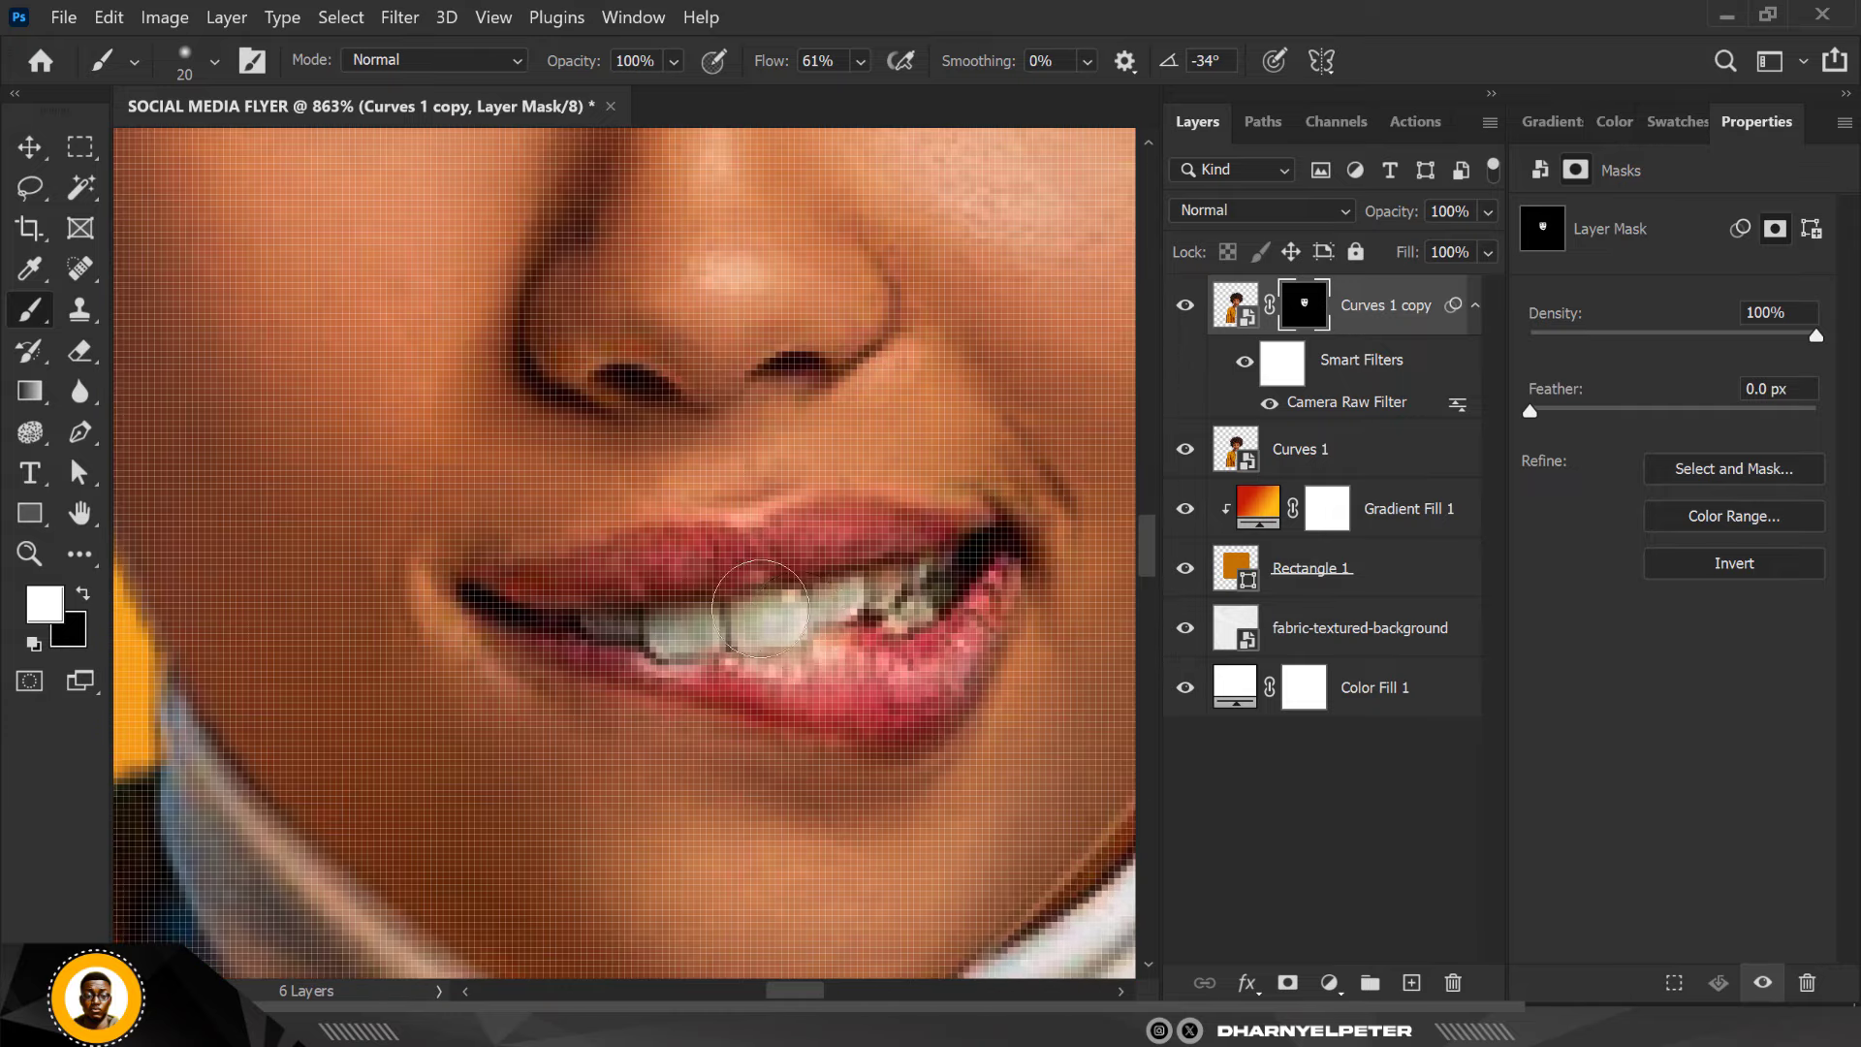
Reduce the brush to size 8 and dab the portrait copy's mask over the front teeth
key("bracketleft")
key("bracketleft")
key("bracketleft")
left_click(778, 624)
Compare the portrait with and without skin smoothing by hiding and showing the Curves 1 copy layer, close up and on the whole flyer
scroll(766, 602, "down", 3)
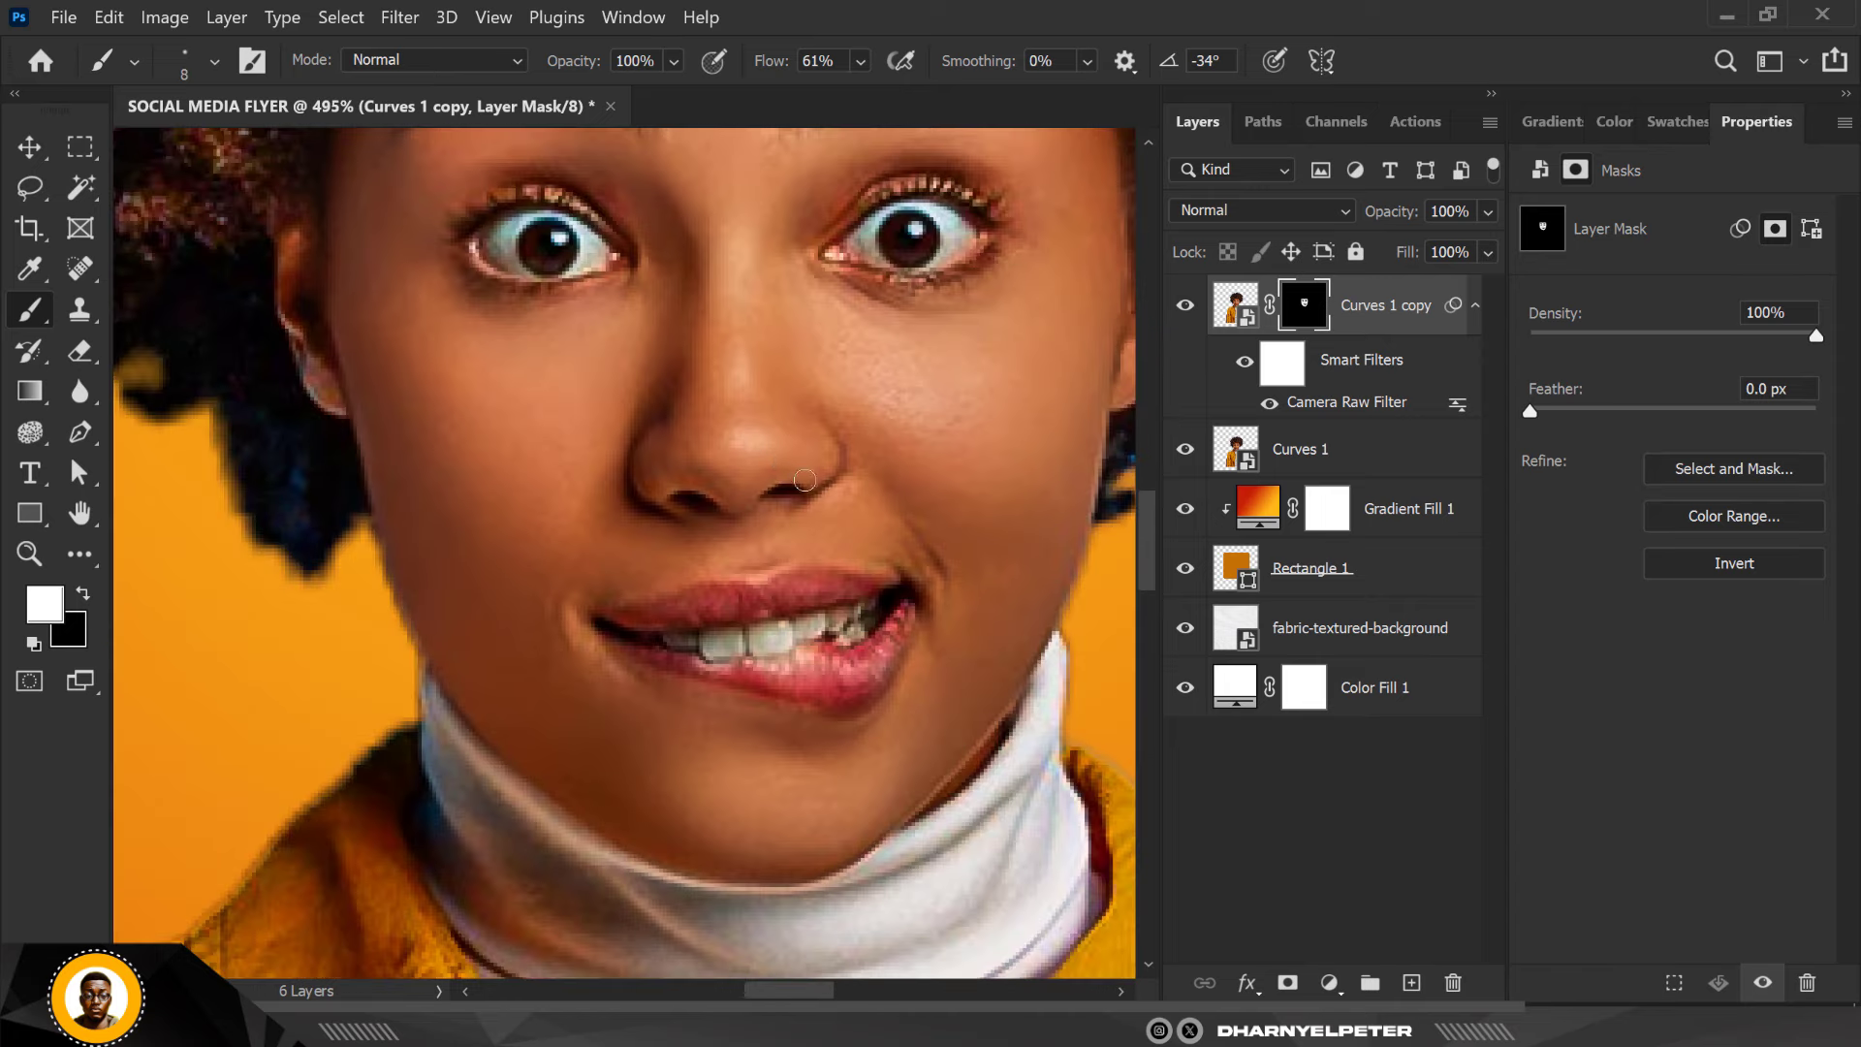
scroll(805, 480, "down", 4)
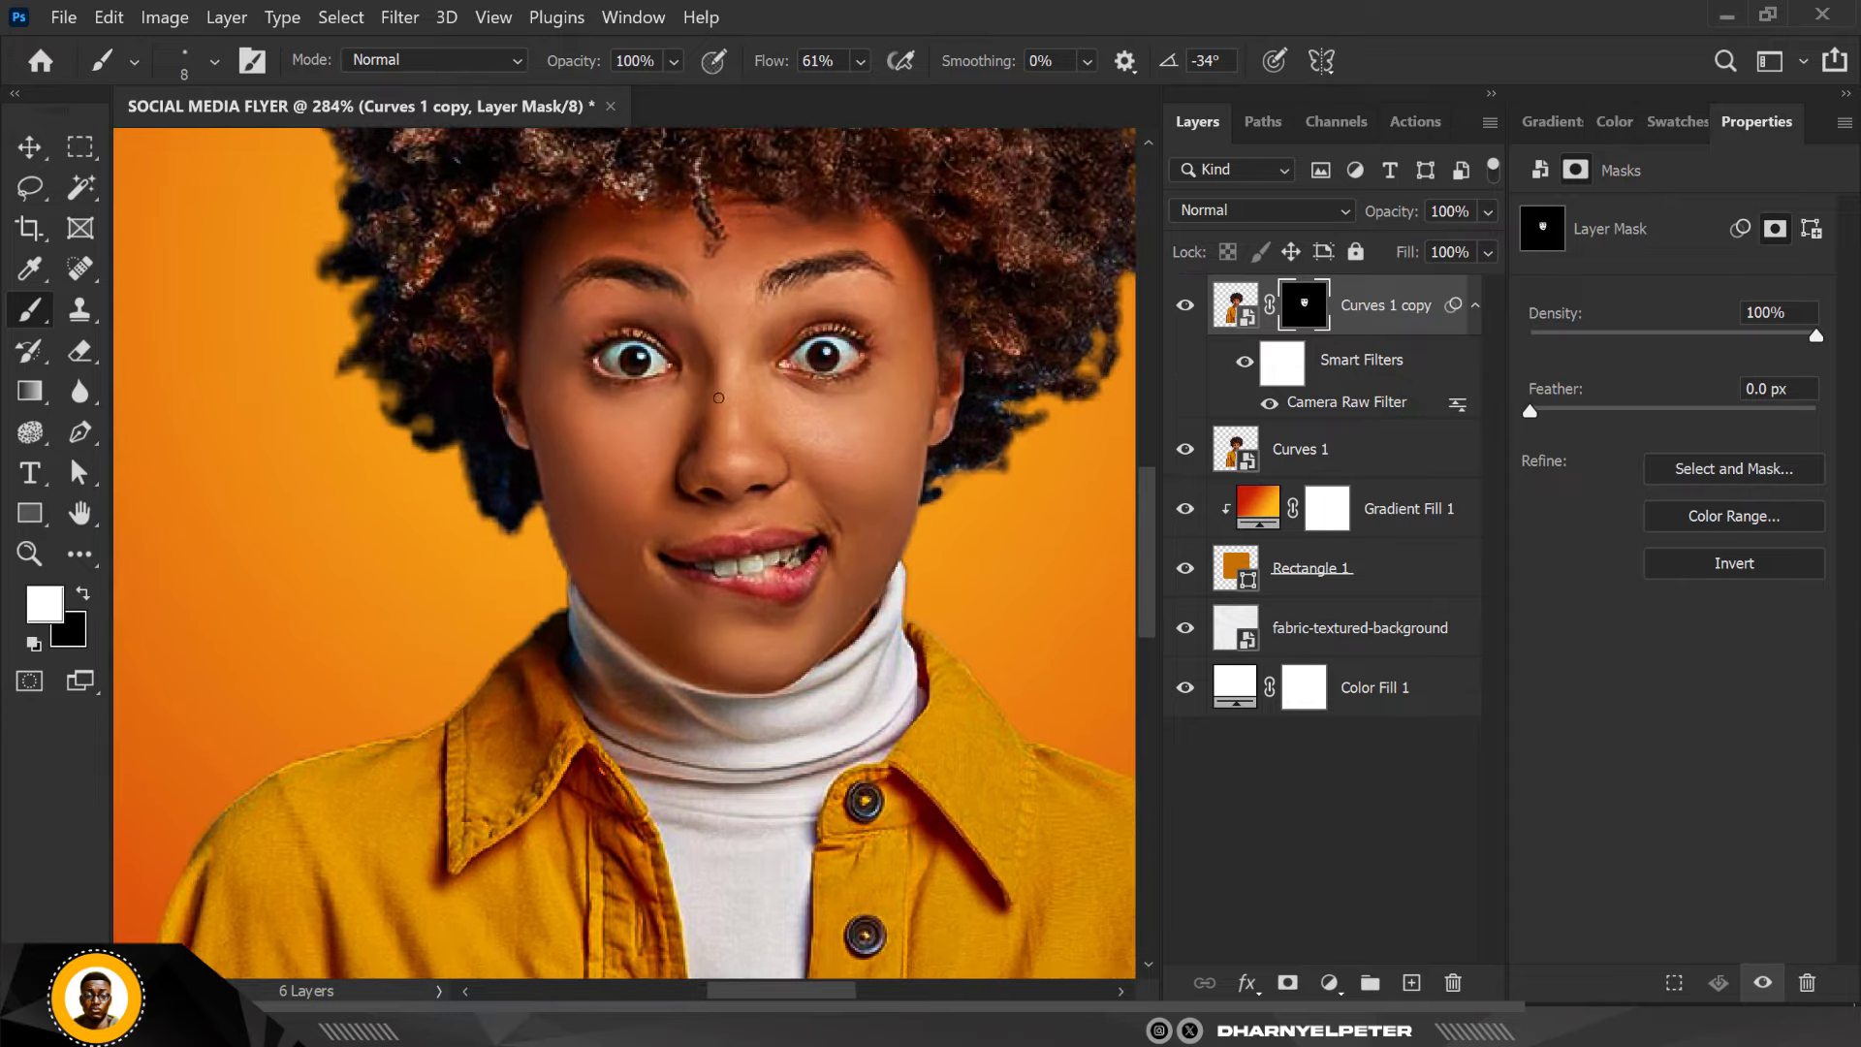
scroll(719, 397, "down", 4)
scroll(771, 344, "up", 3)
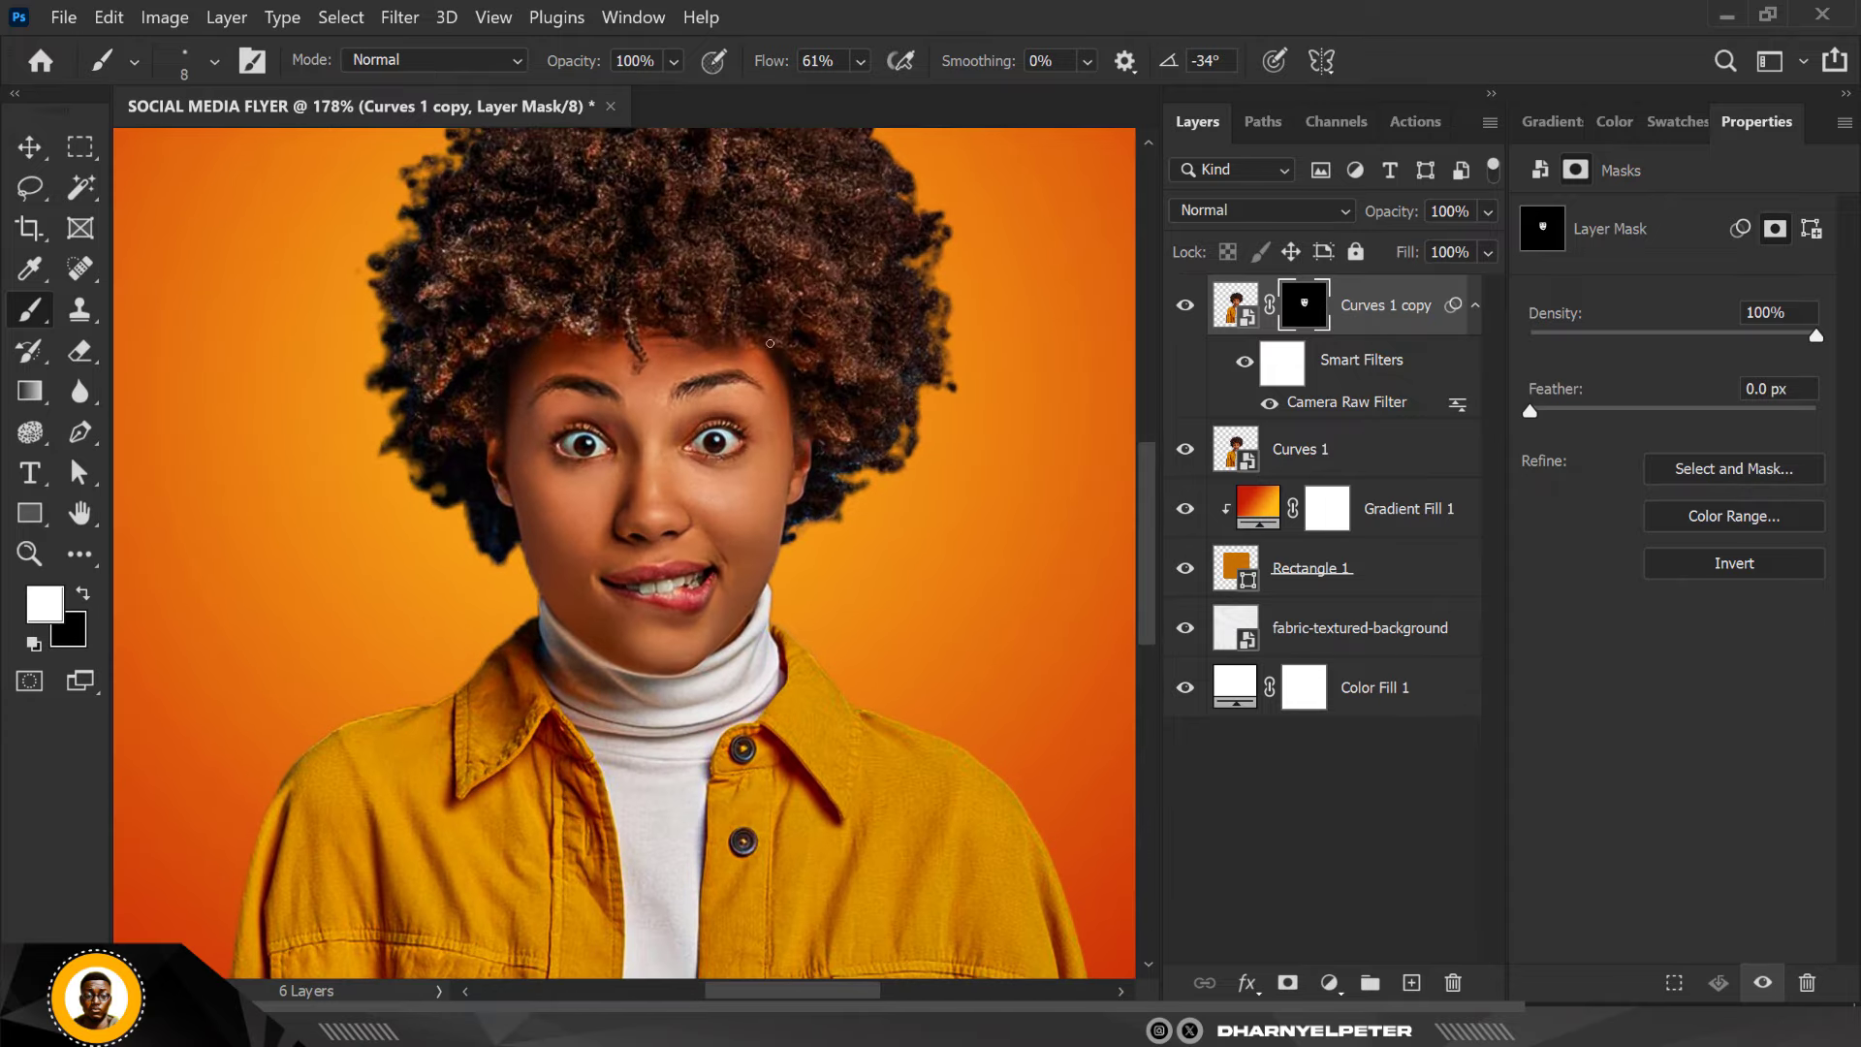
left_click(1183, 308)
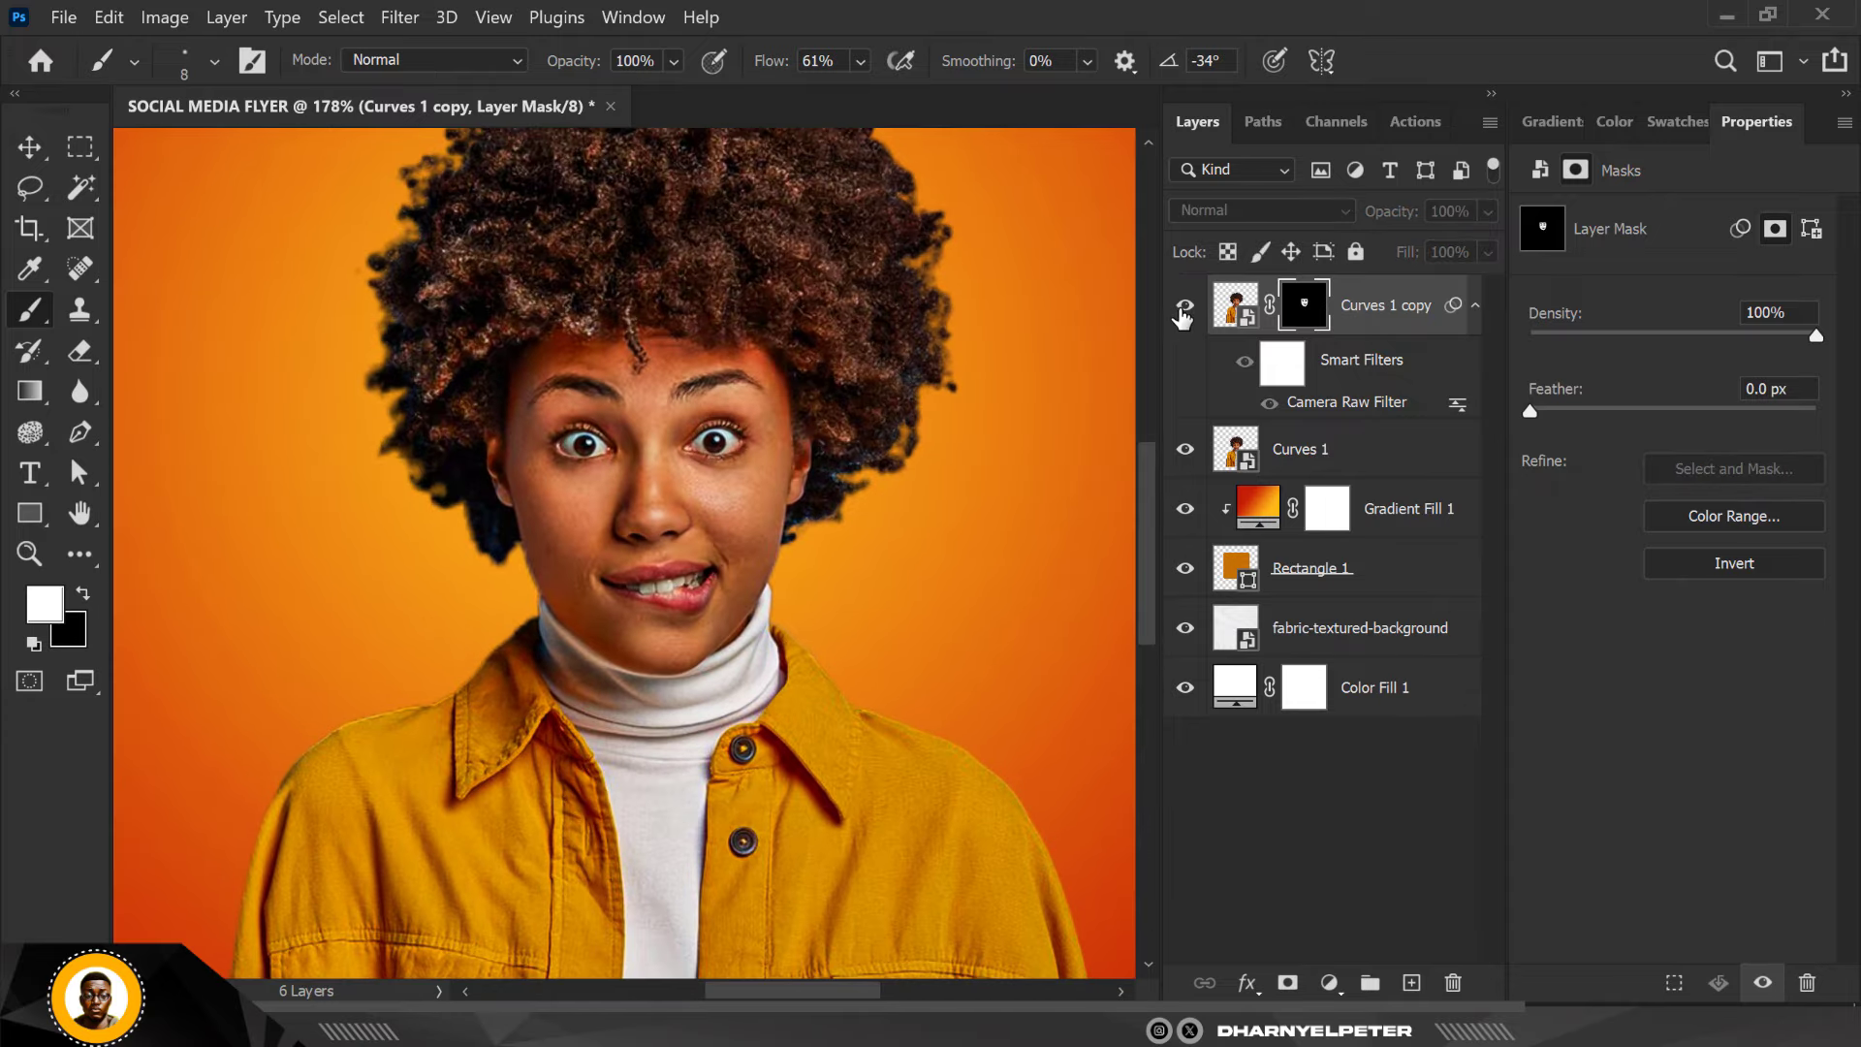
left_click(1184, 308)
scroll(580, 535, "down", 3)
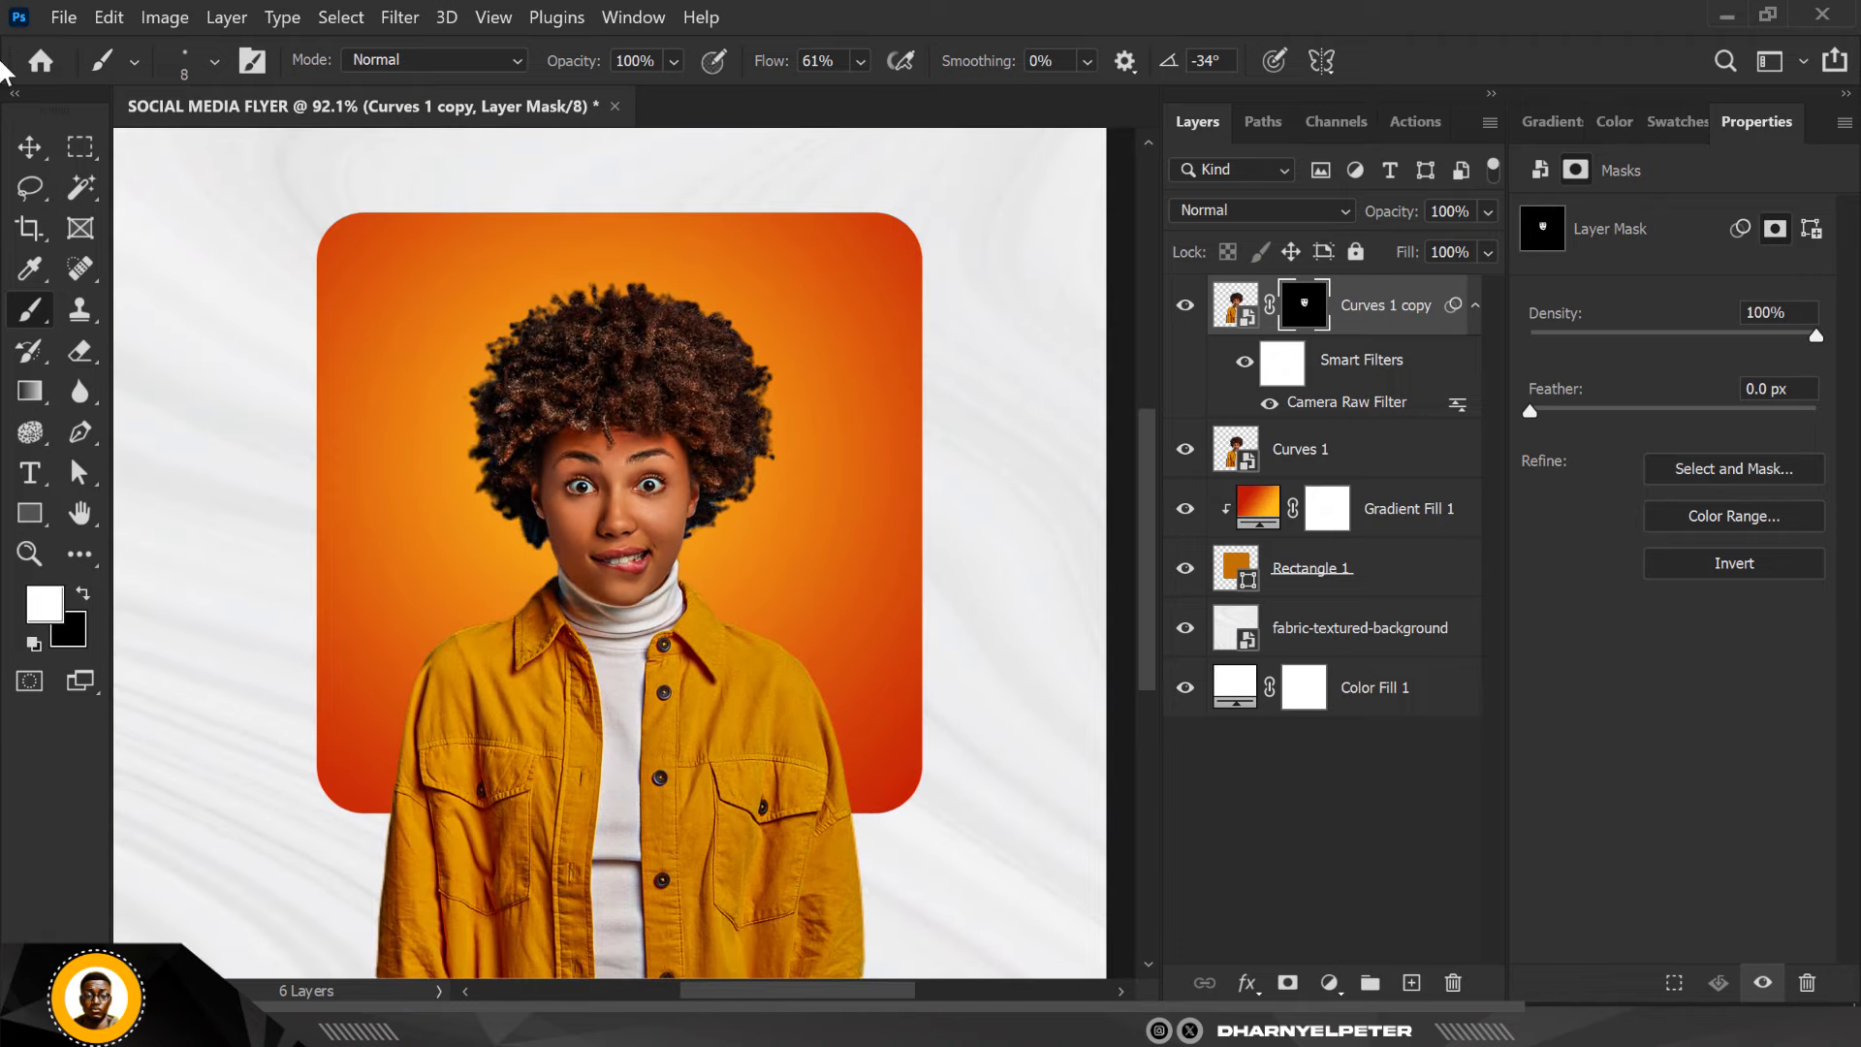
left_click(30, 146)
scroll(766, 553, "down", 2)
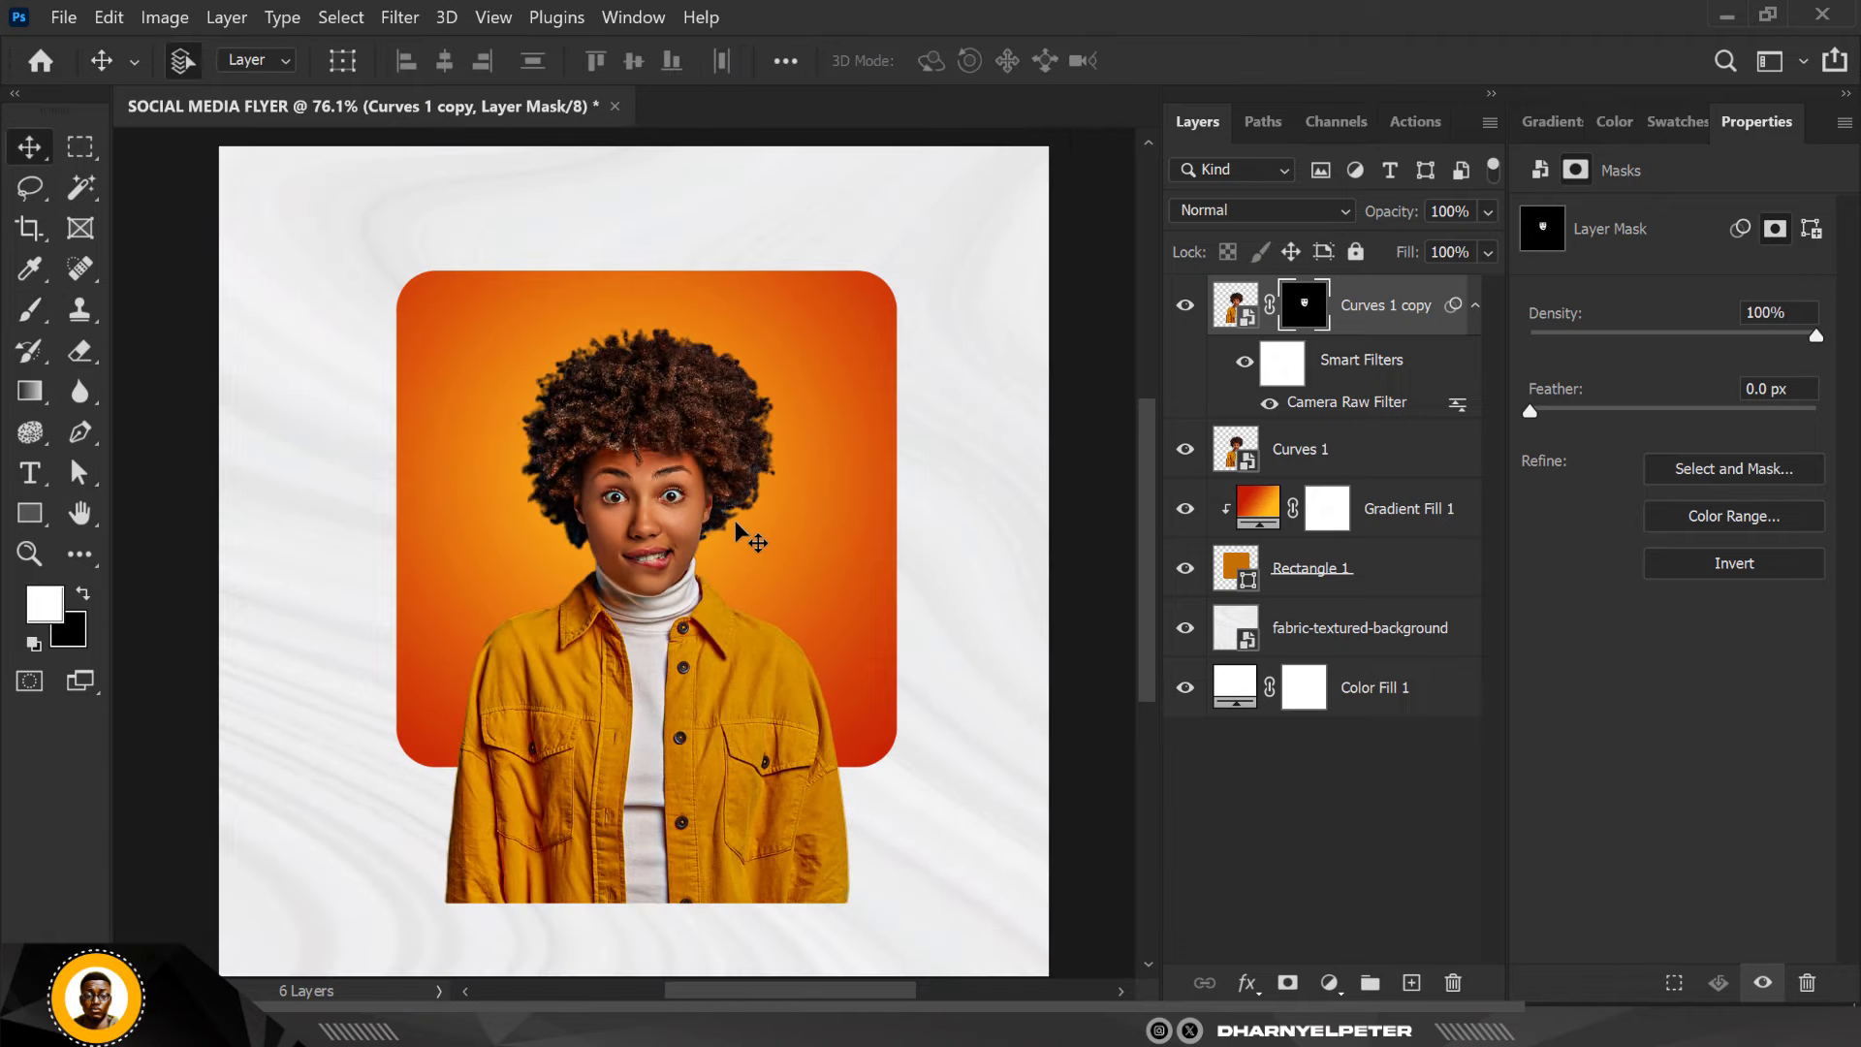
scroll(736, 539, "up", 2)
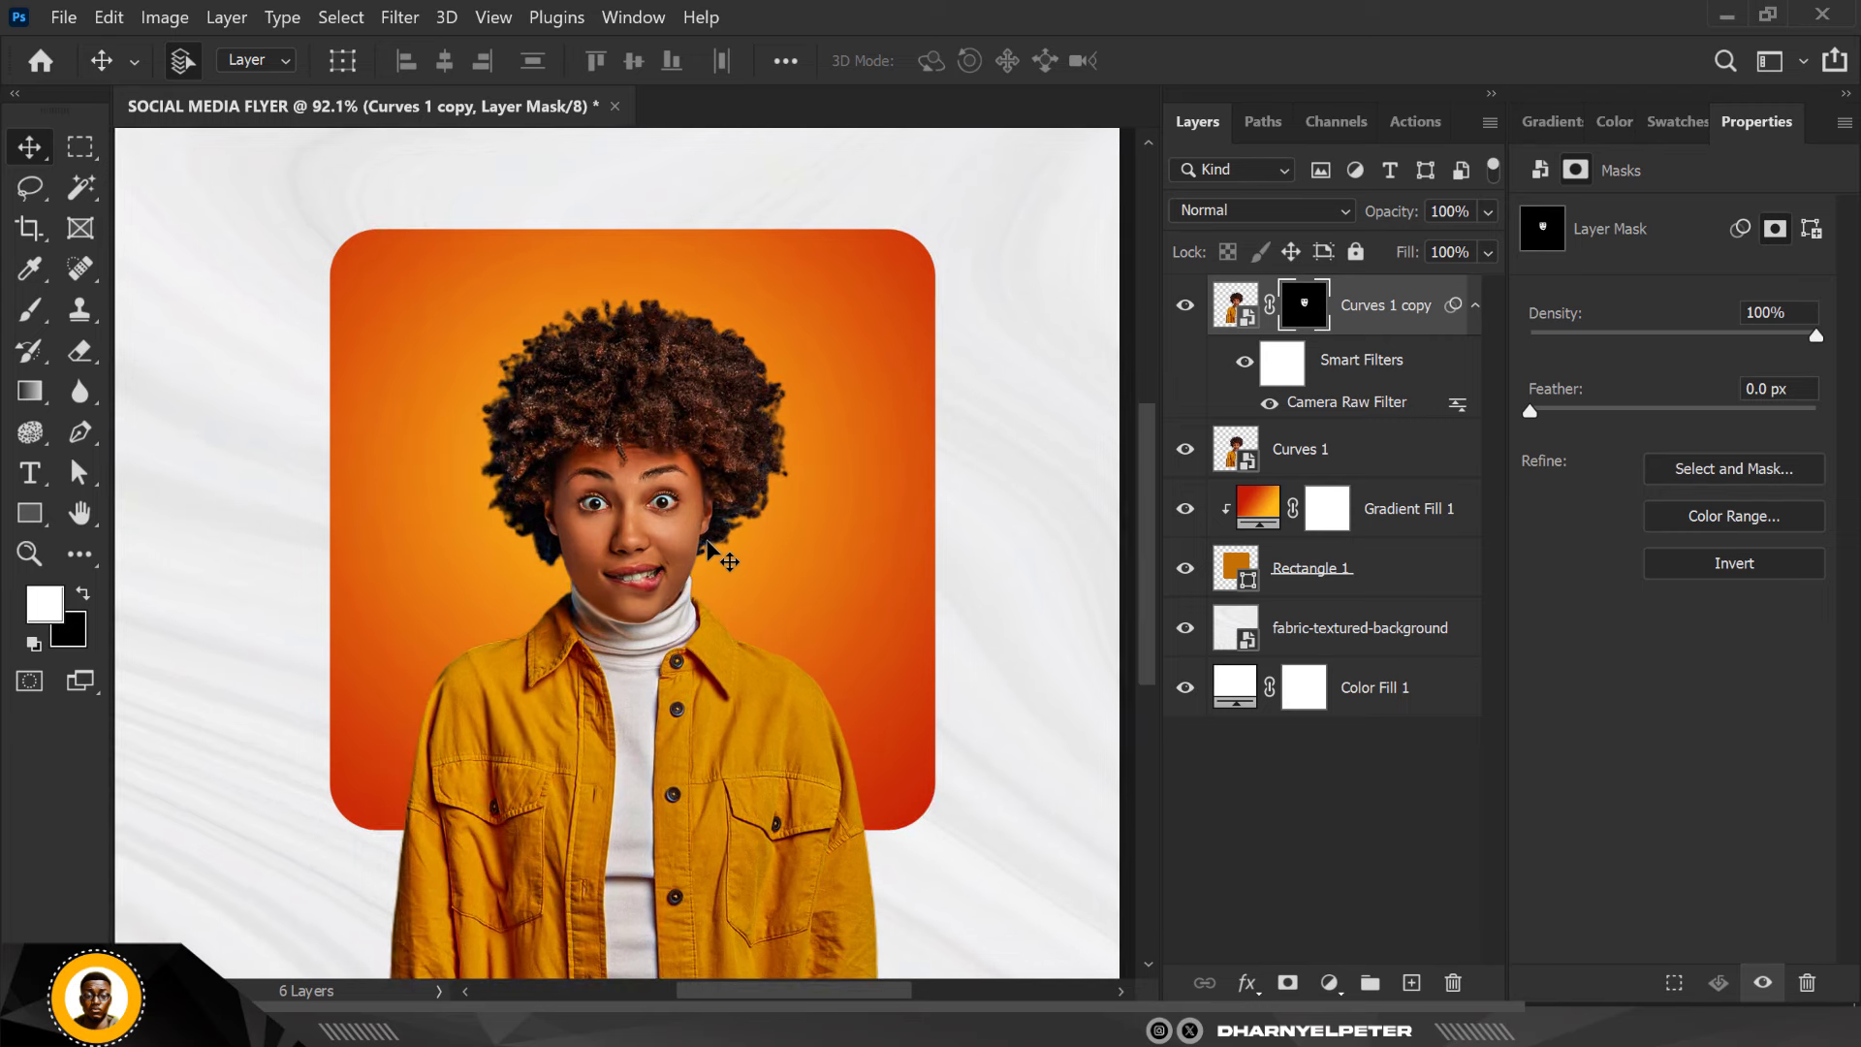
scroll(712, 548, "down", 2)
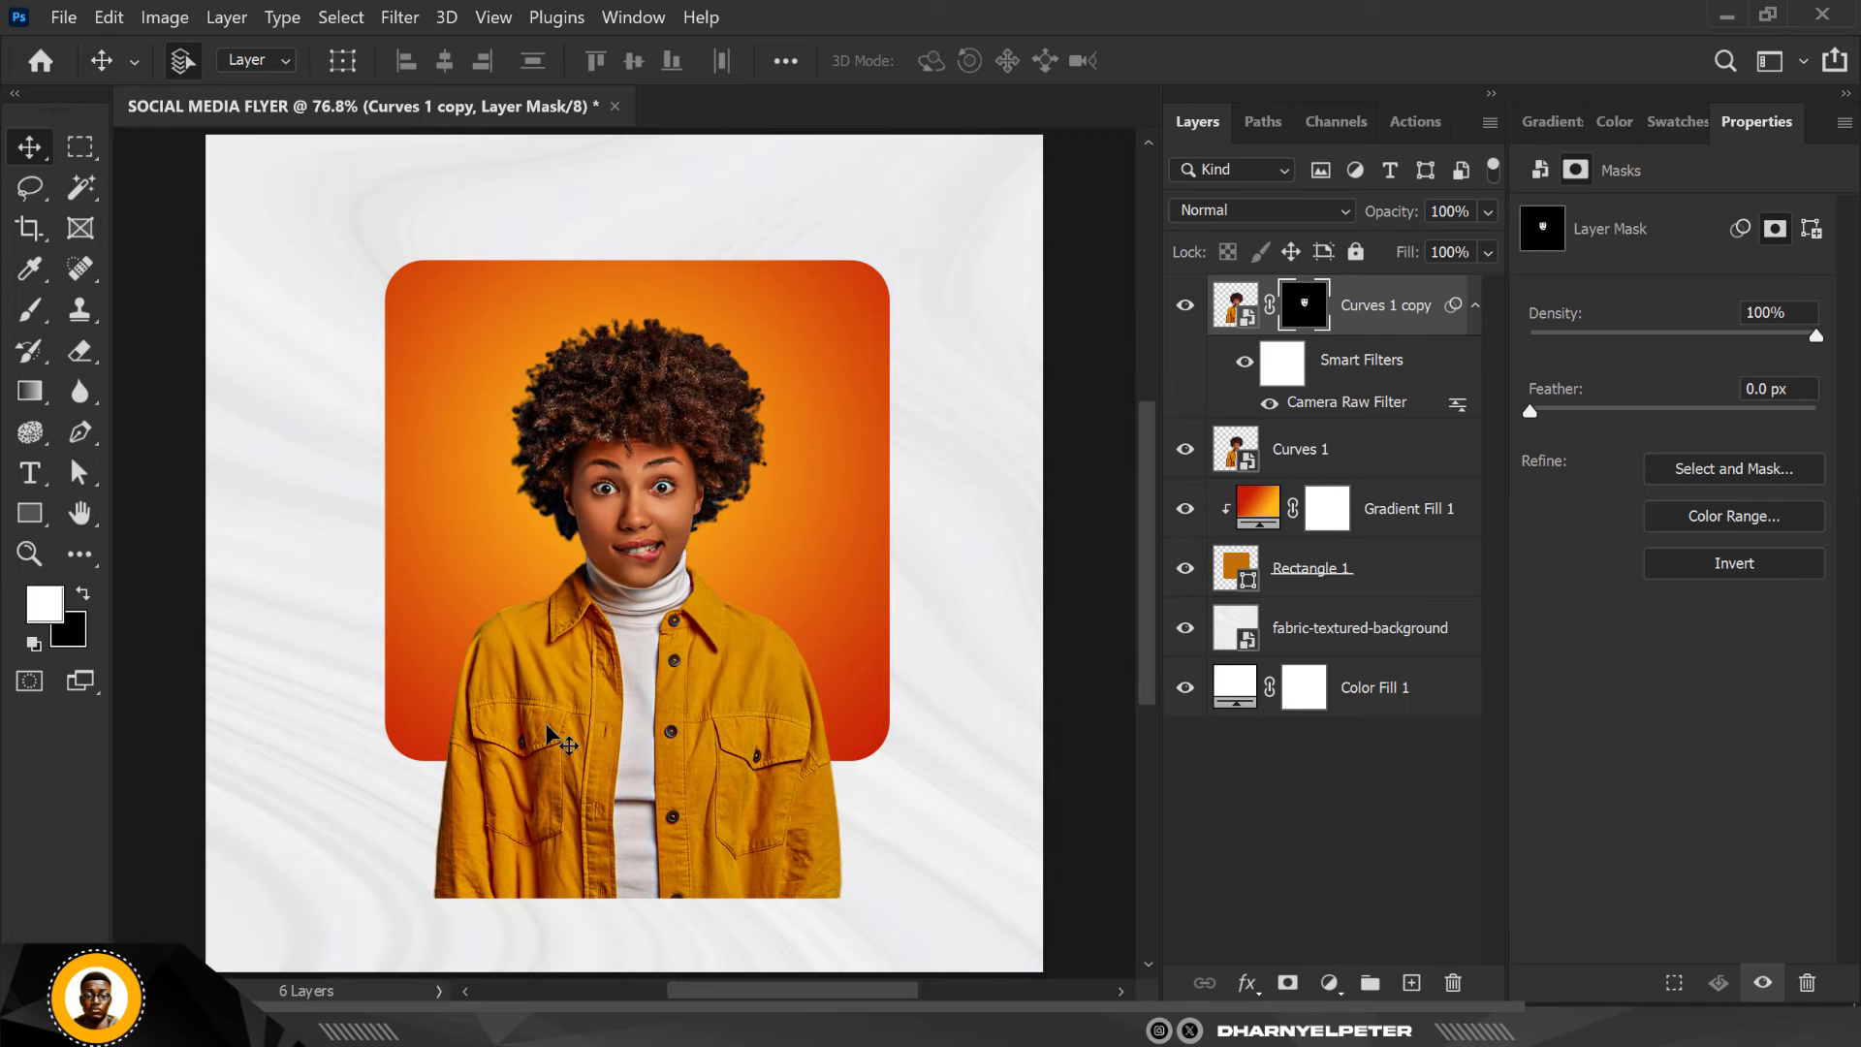
scroll(612, 545, "up", 1)
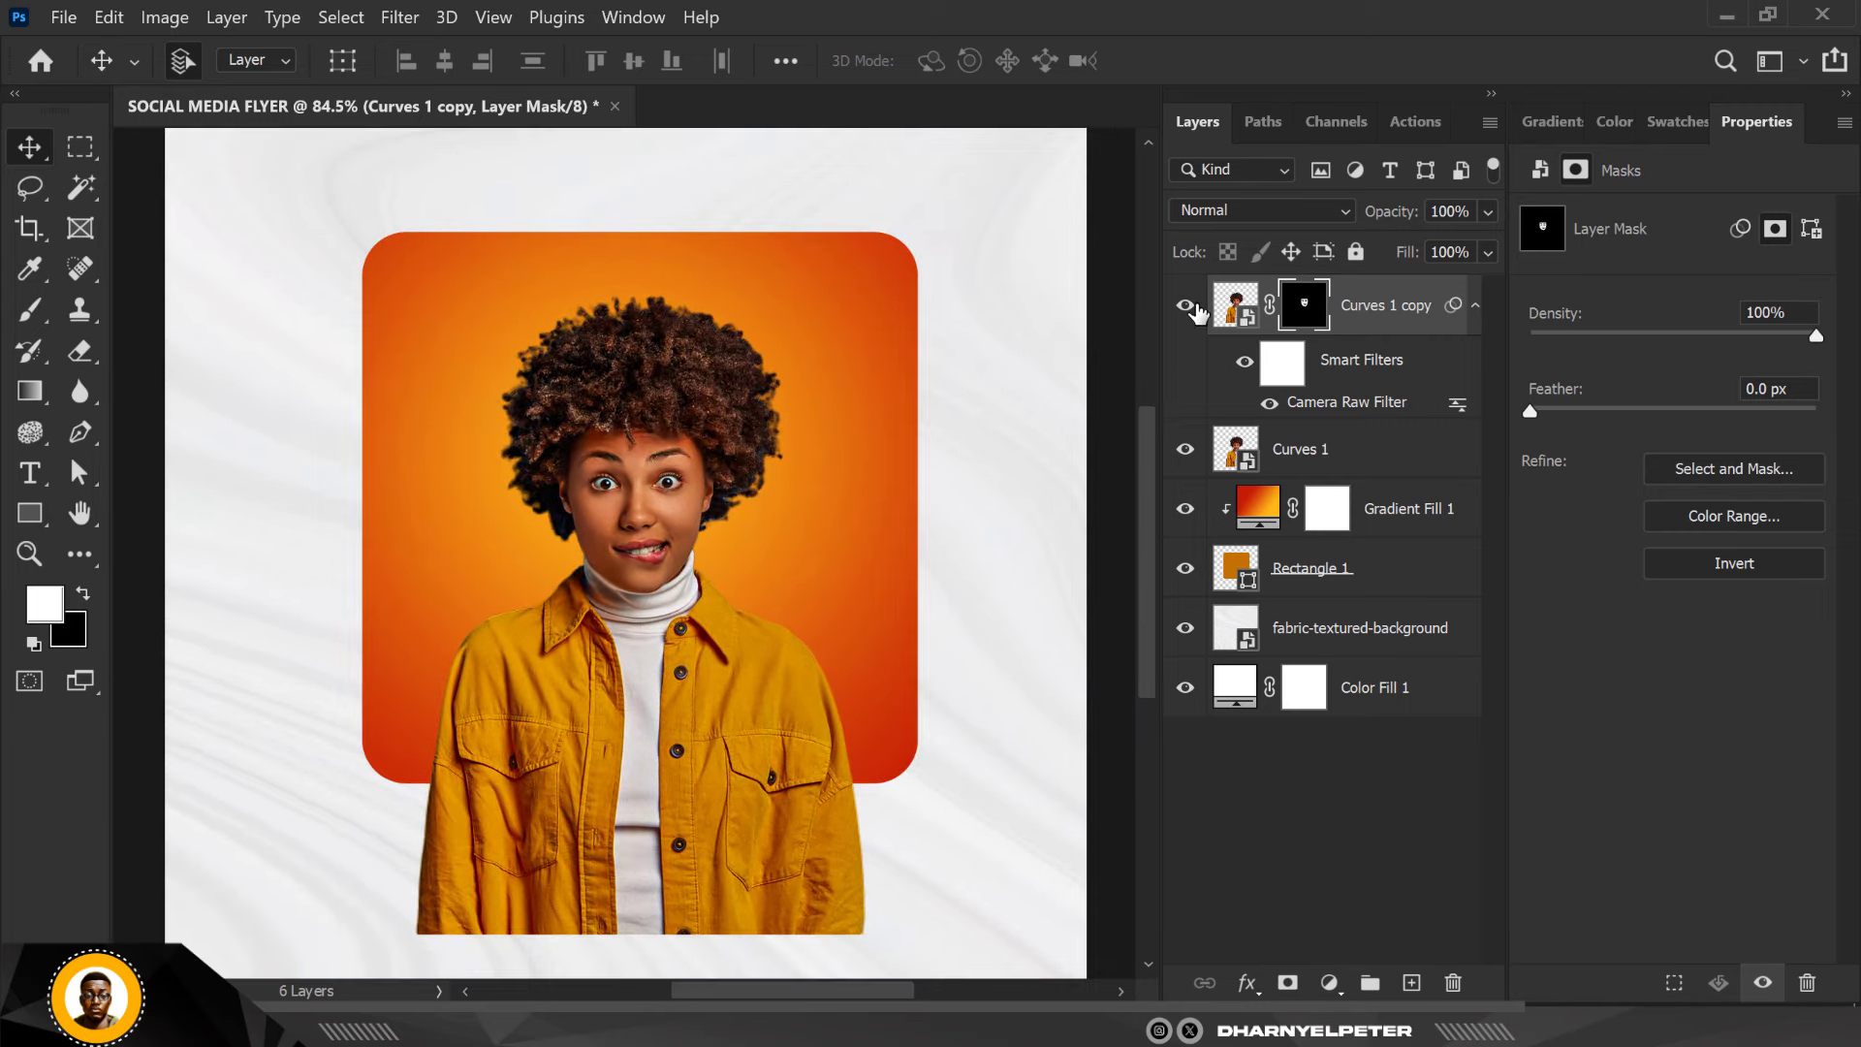
left_click(1192, 306)
left_click(1191, 305)
Combine the Curves 1 copy and Curves 1 portrait layers into a single smart object
left_click(1387, 454)
right_click(1387, 454)
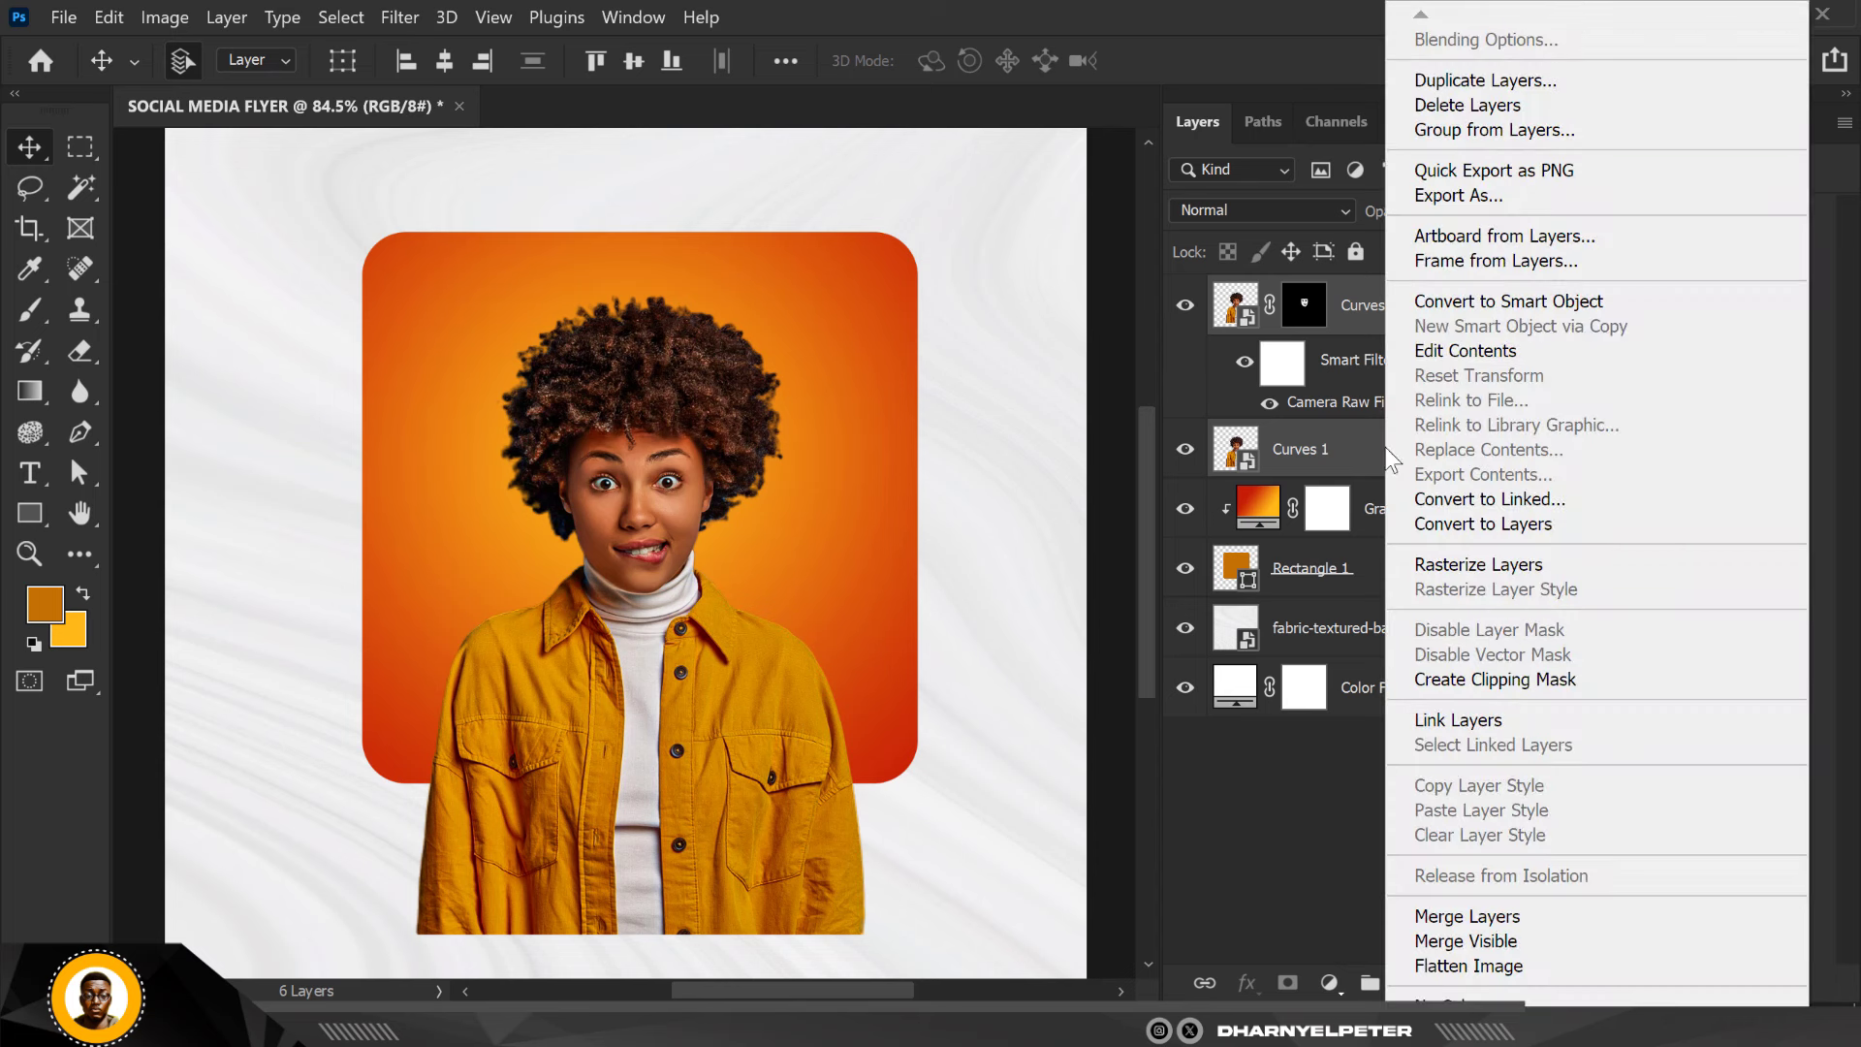
left_click(1552, 302)
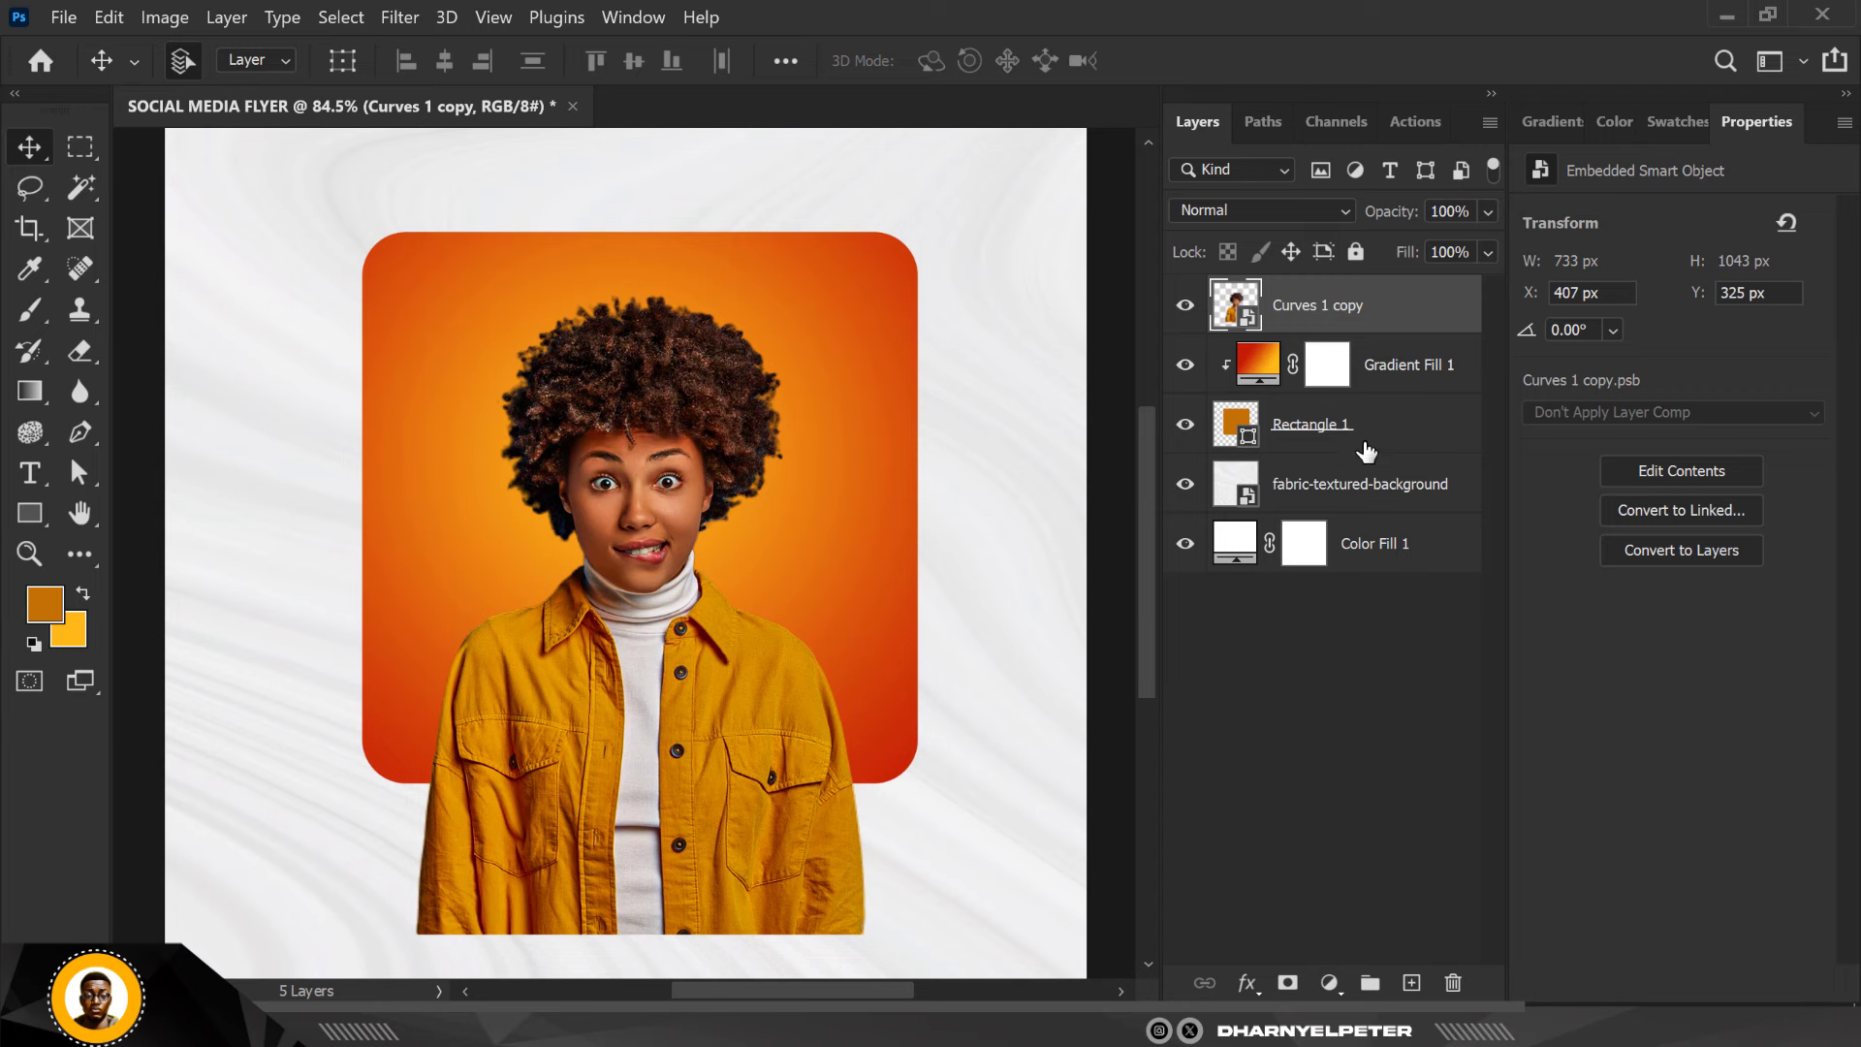
Add a new layer above Gradient Fill 1 and enter the text "demure" on the orange rectangle, starting beside the woman's hair
left_click(1421, 365)
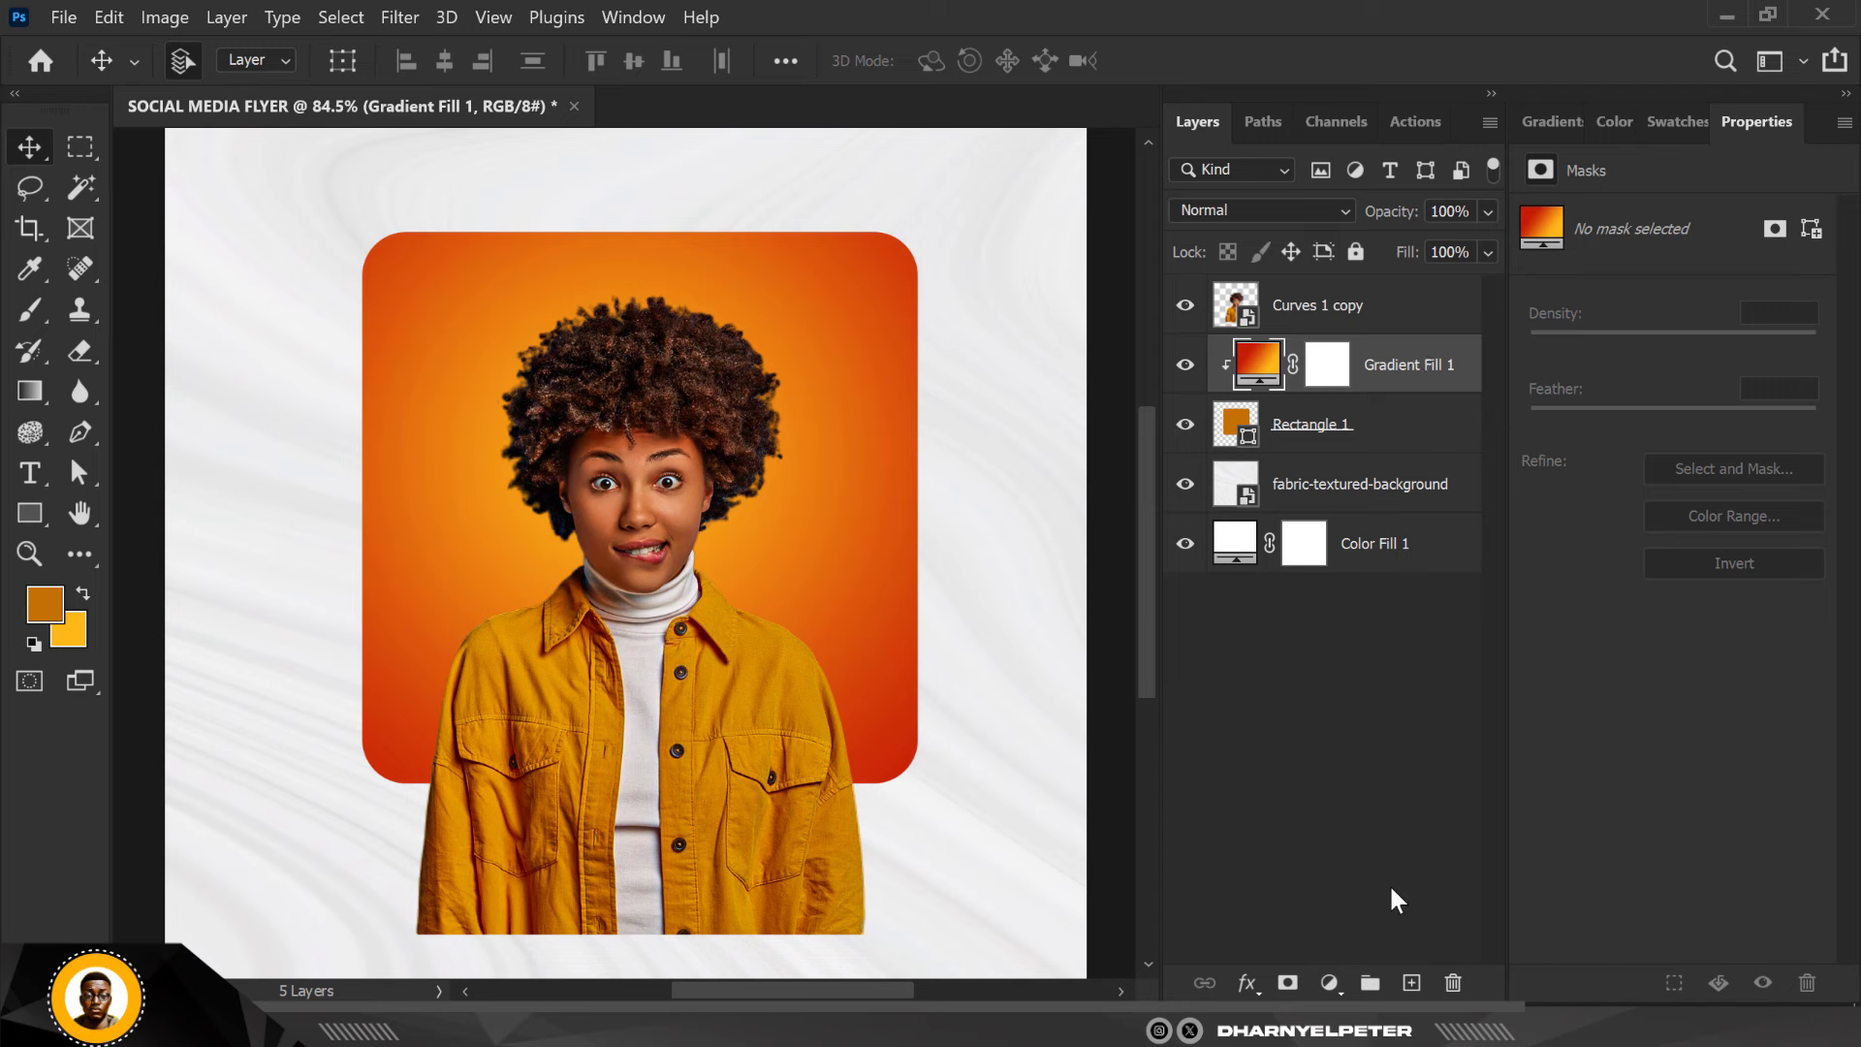
left_click(1410, 981)
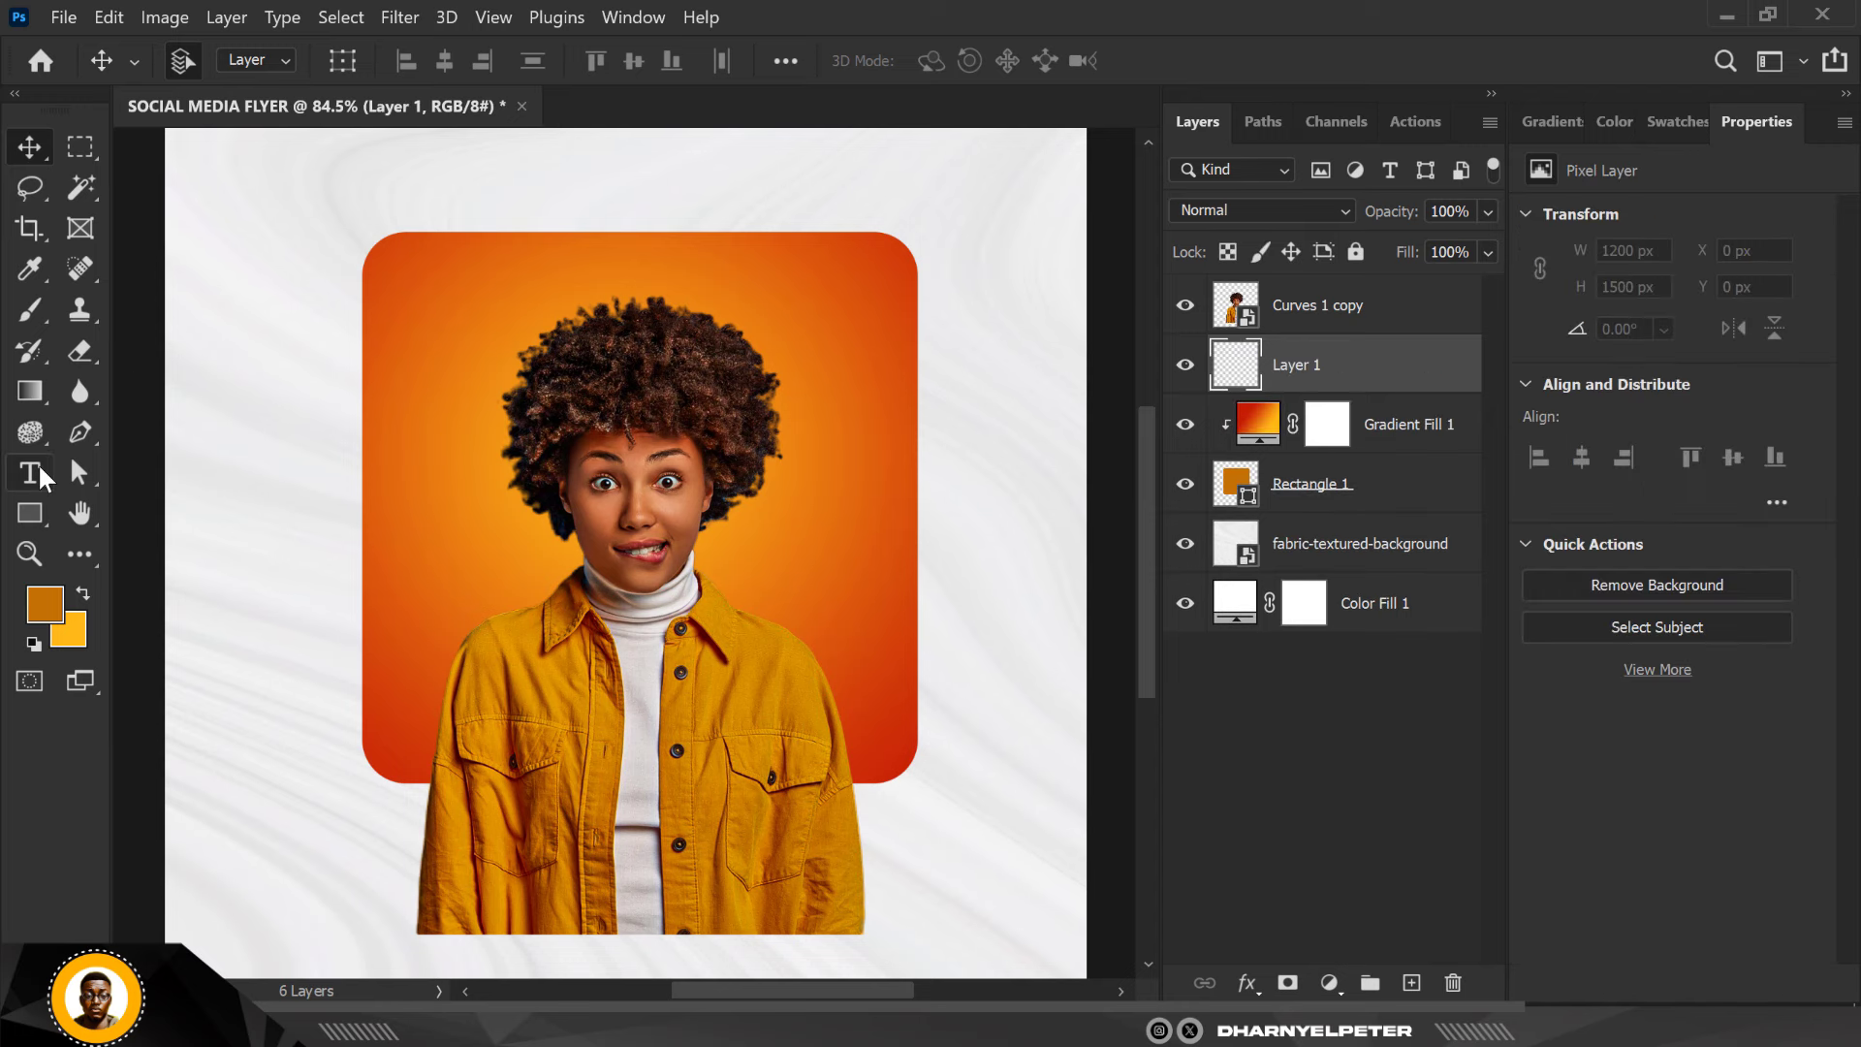
right_click(30, 472)
left_click(194, 476)
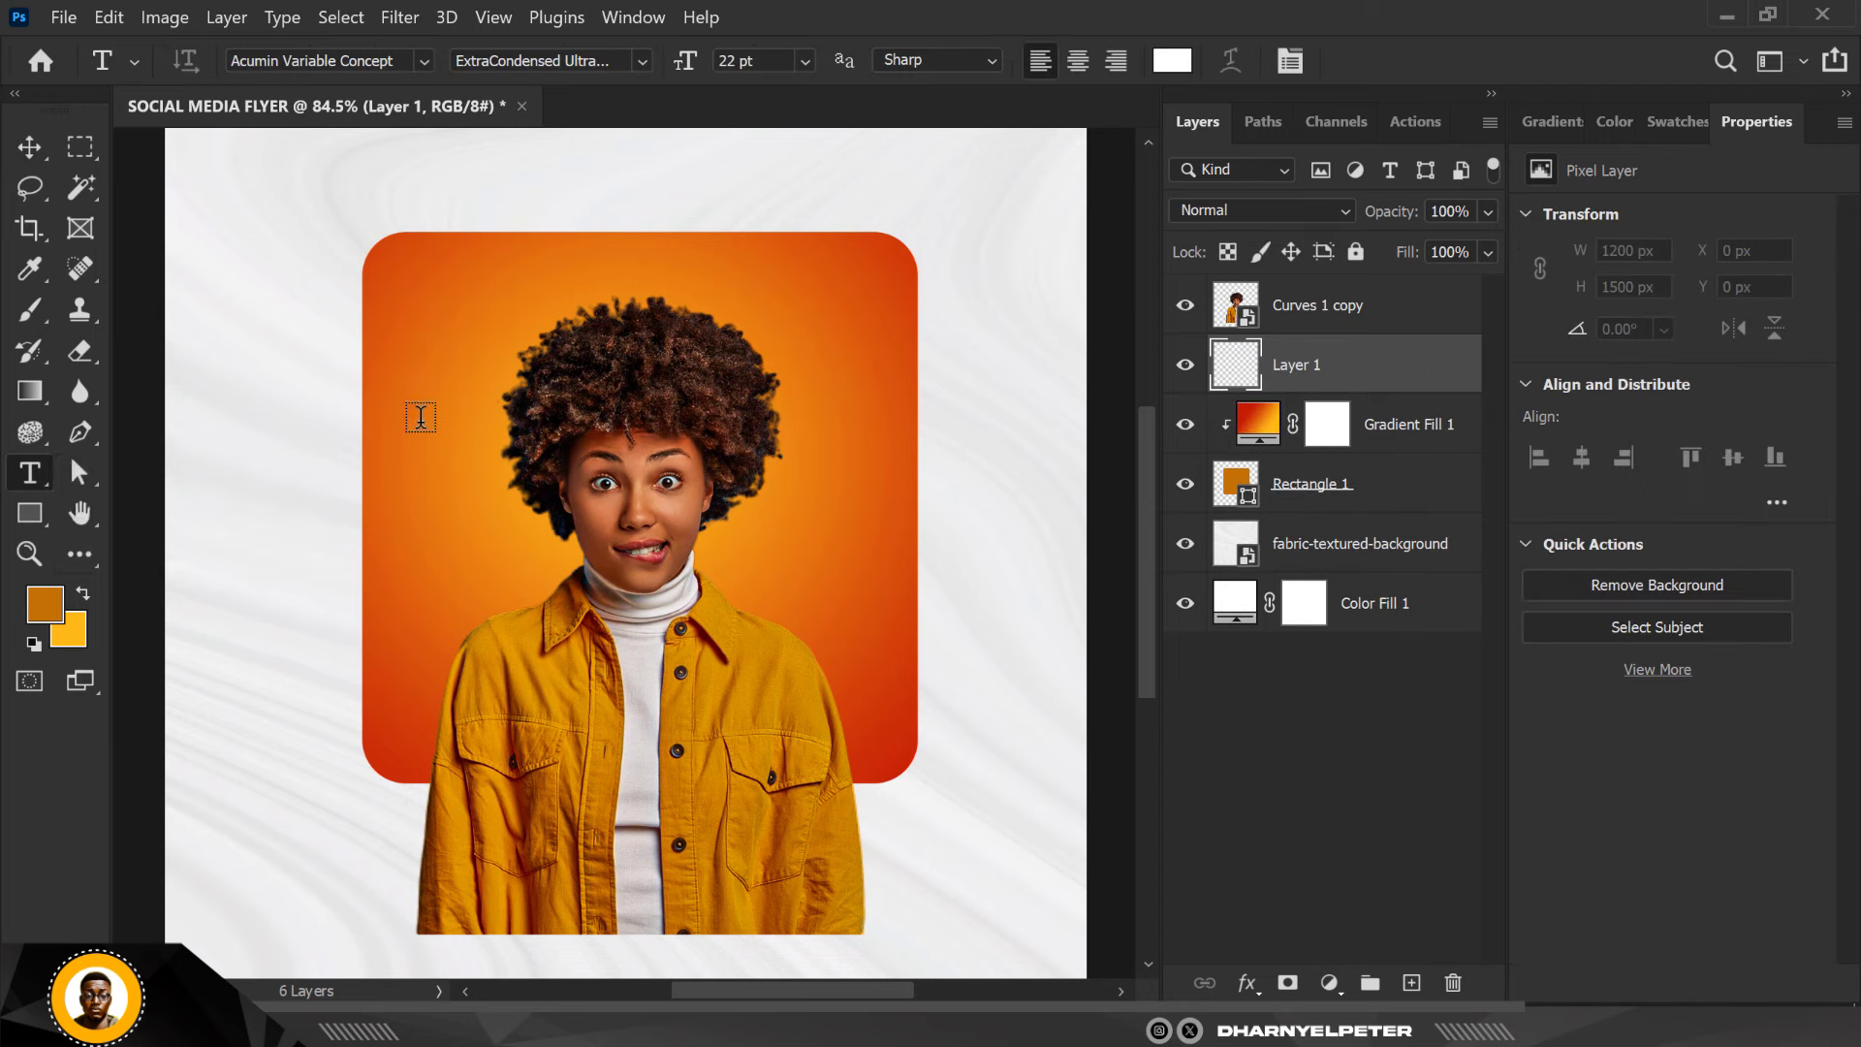
left_click(445, 544)
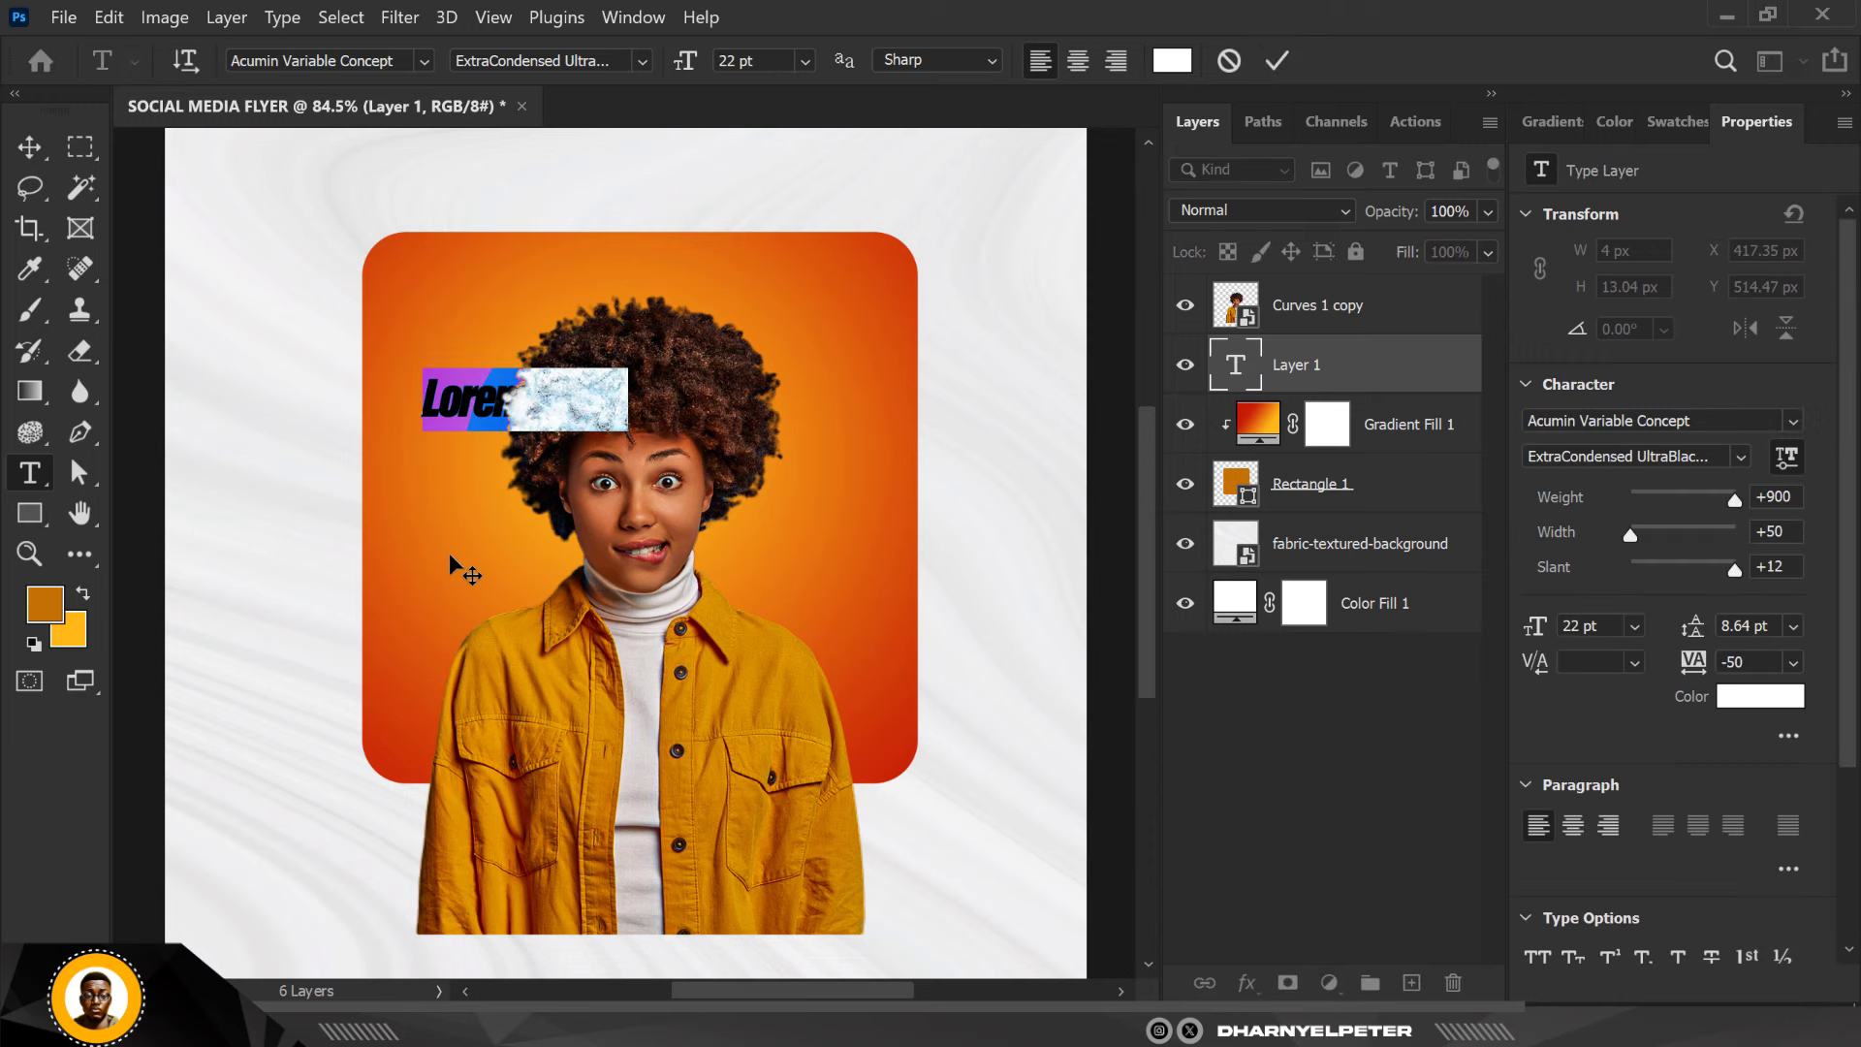
type("dem")
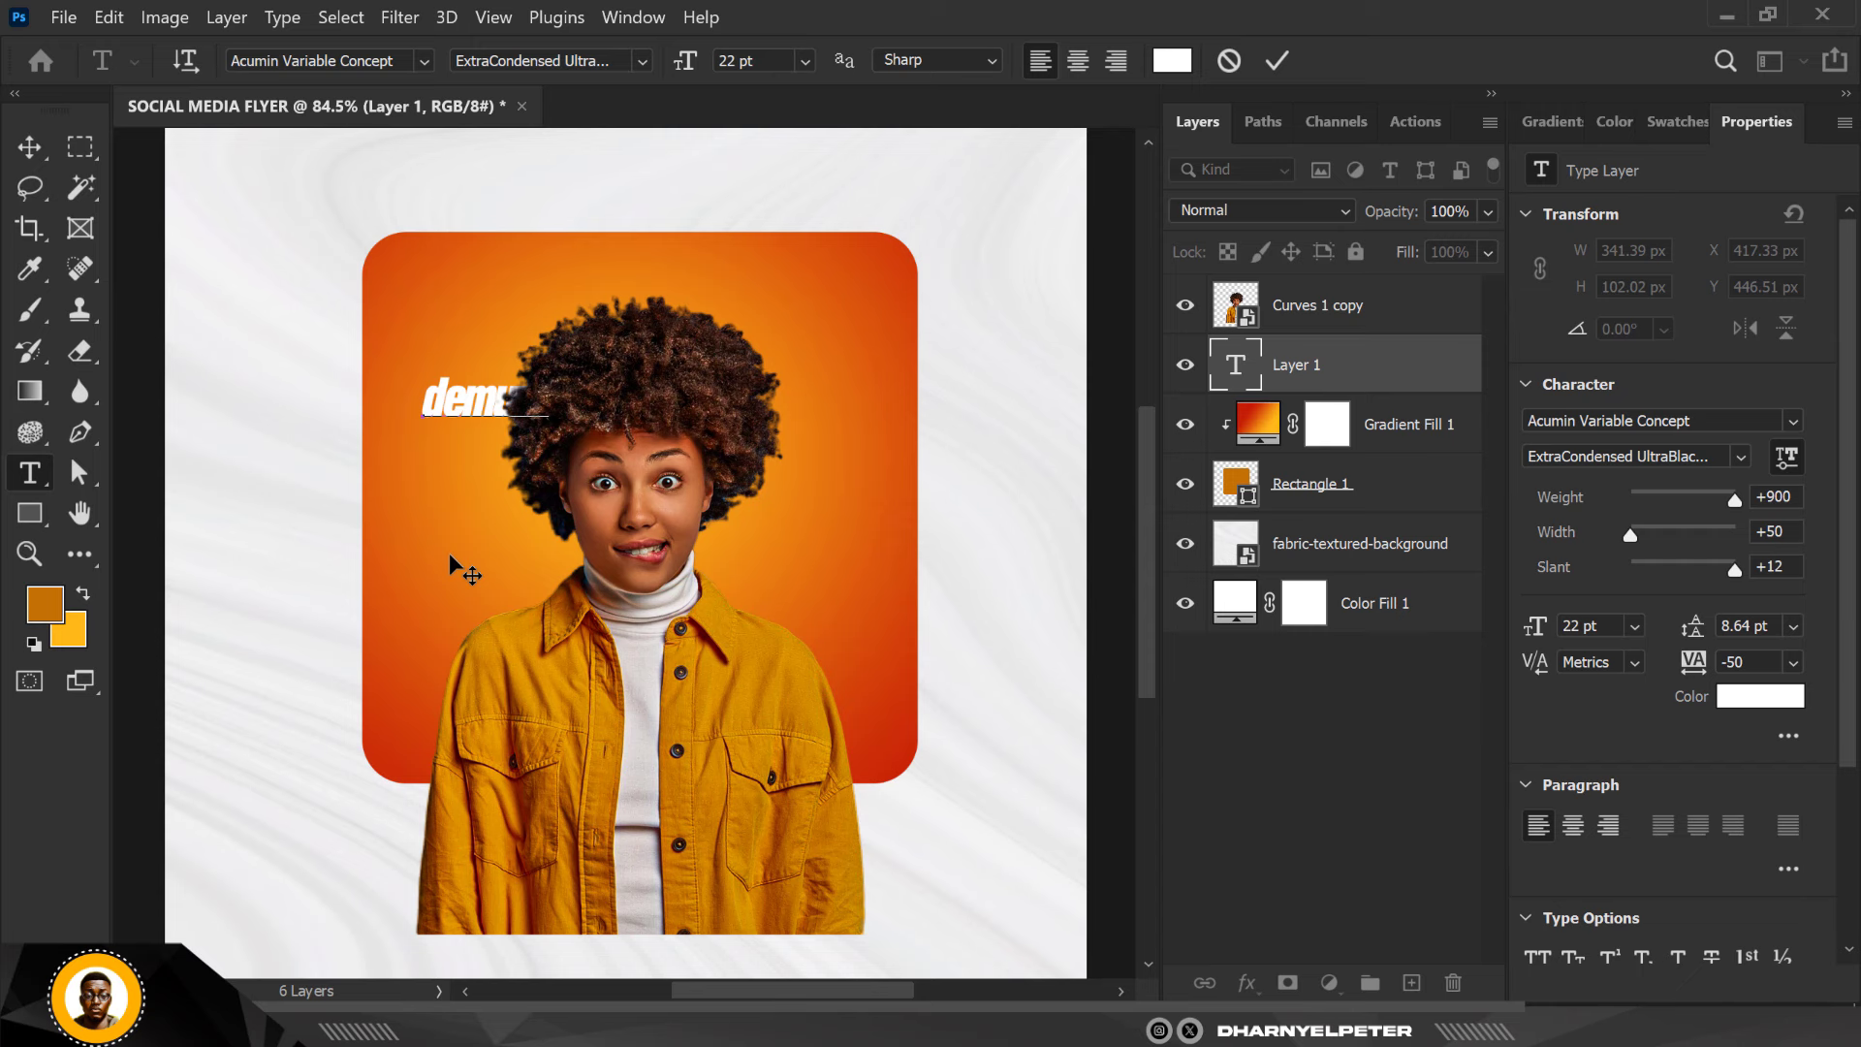
Set the demure text to all caps and commit it
key("ctrl+a")
key("Left")
key("Left")
key("Left")
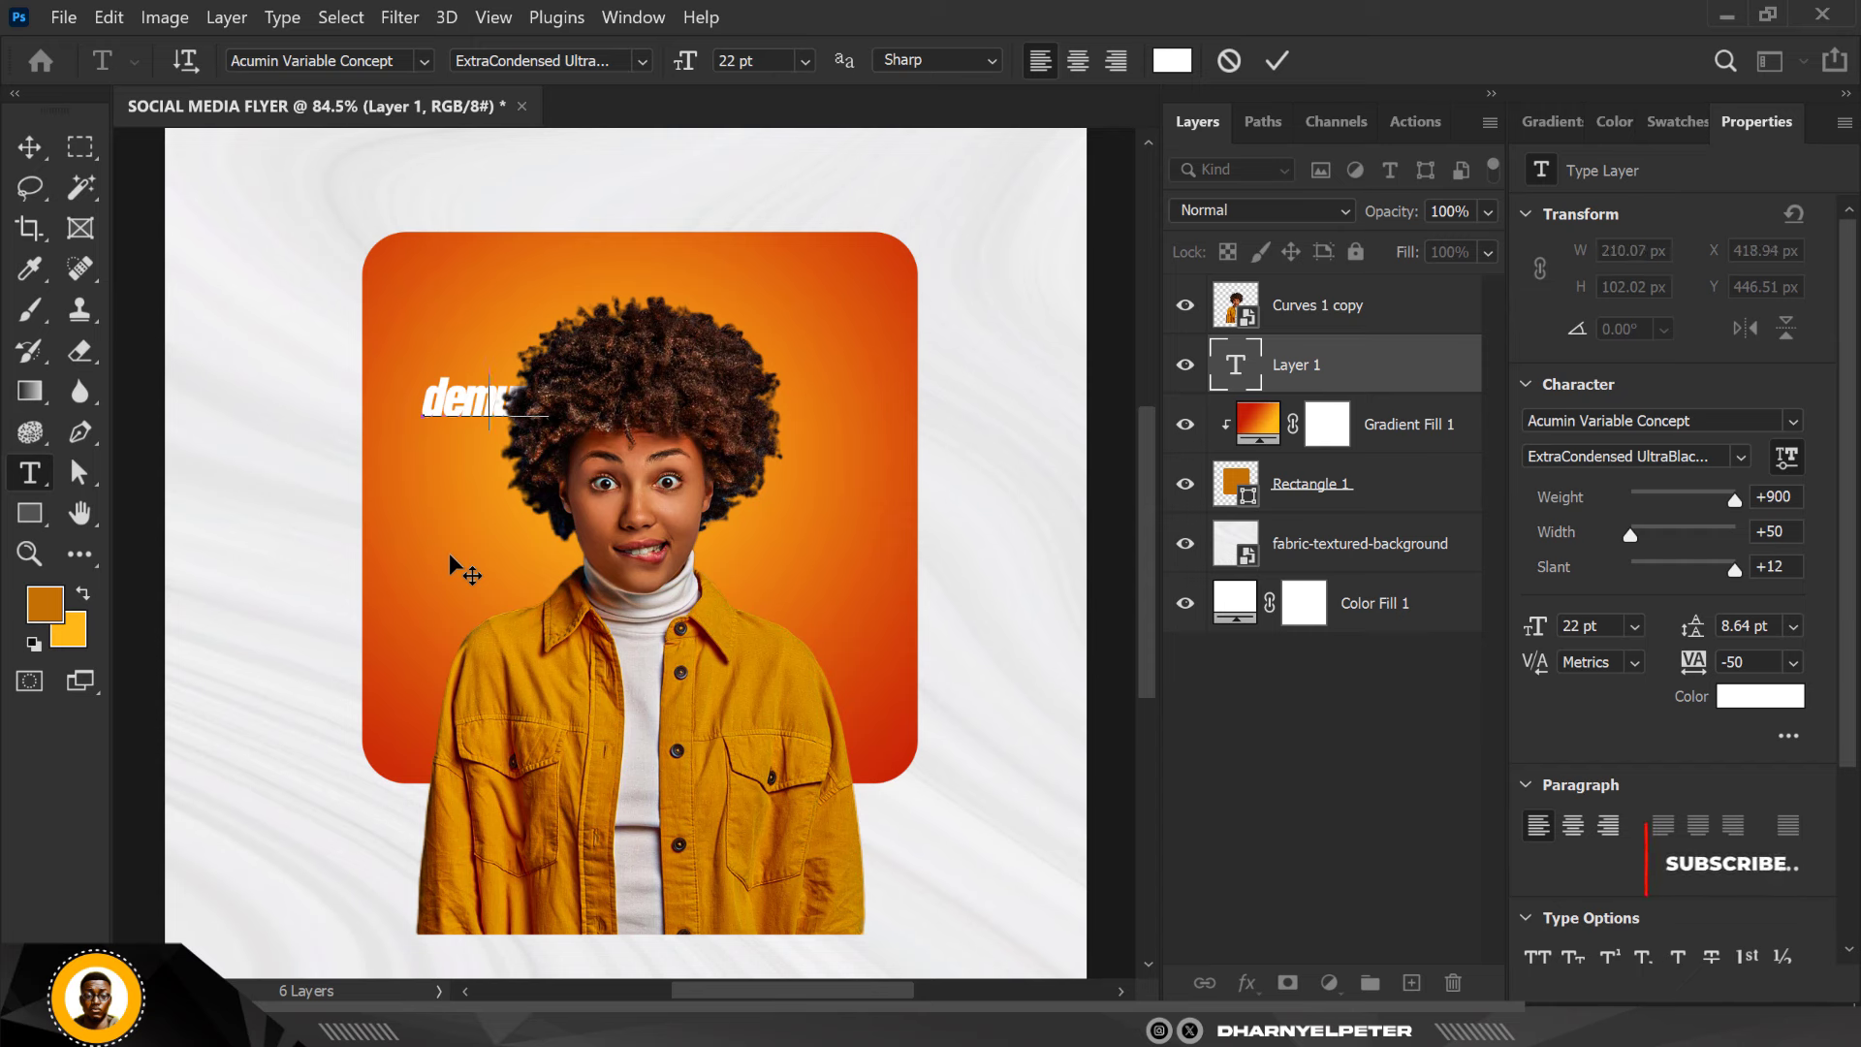
key("ctrl+shift+k")
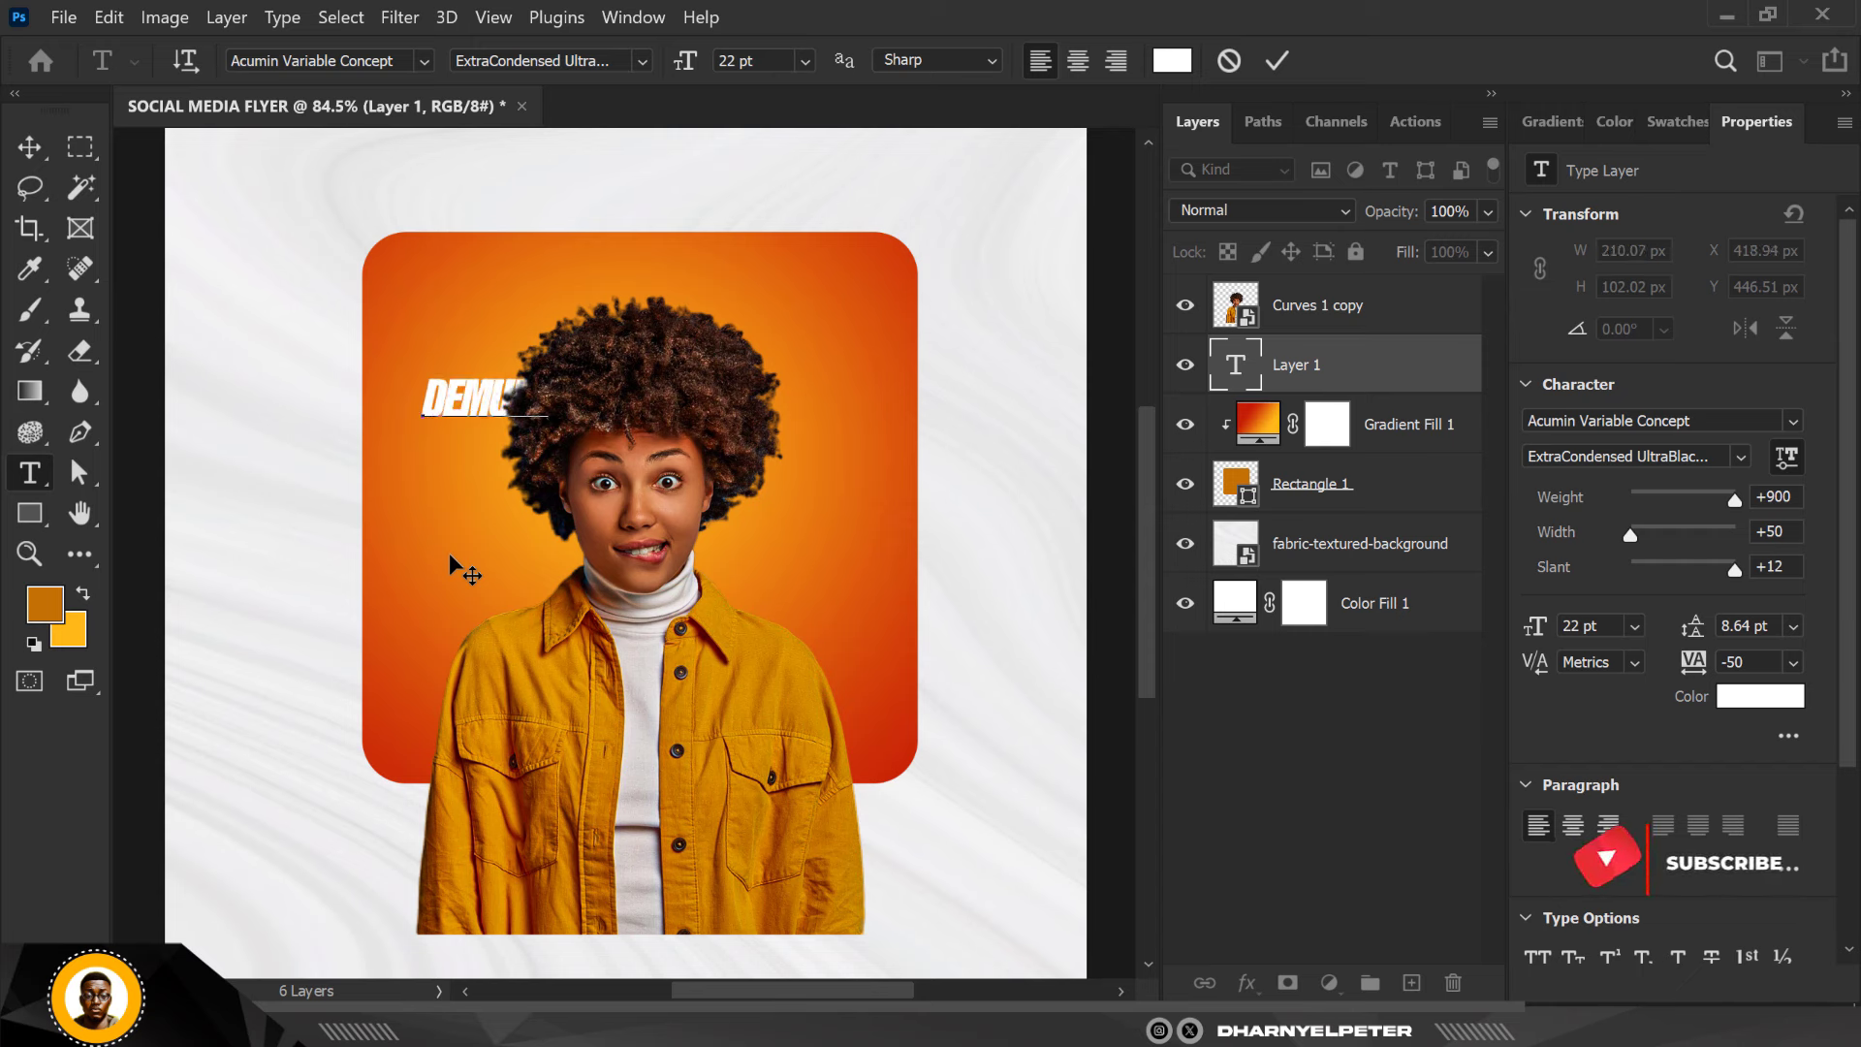
right_click(29, 147)
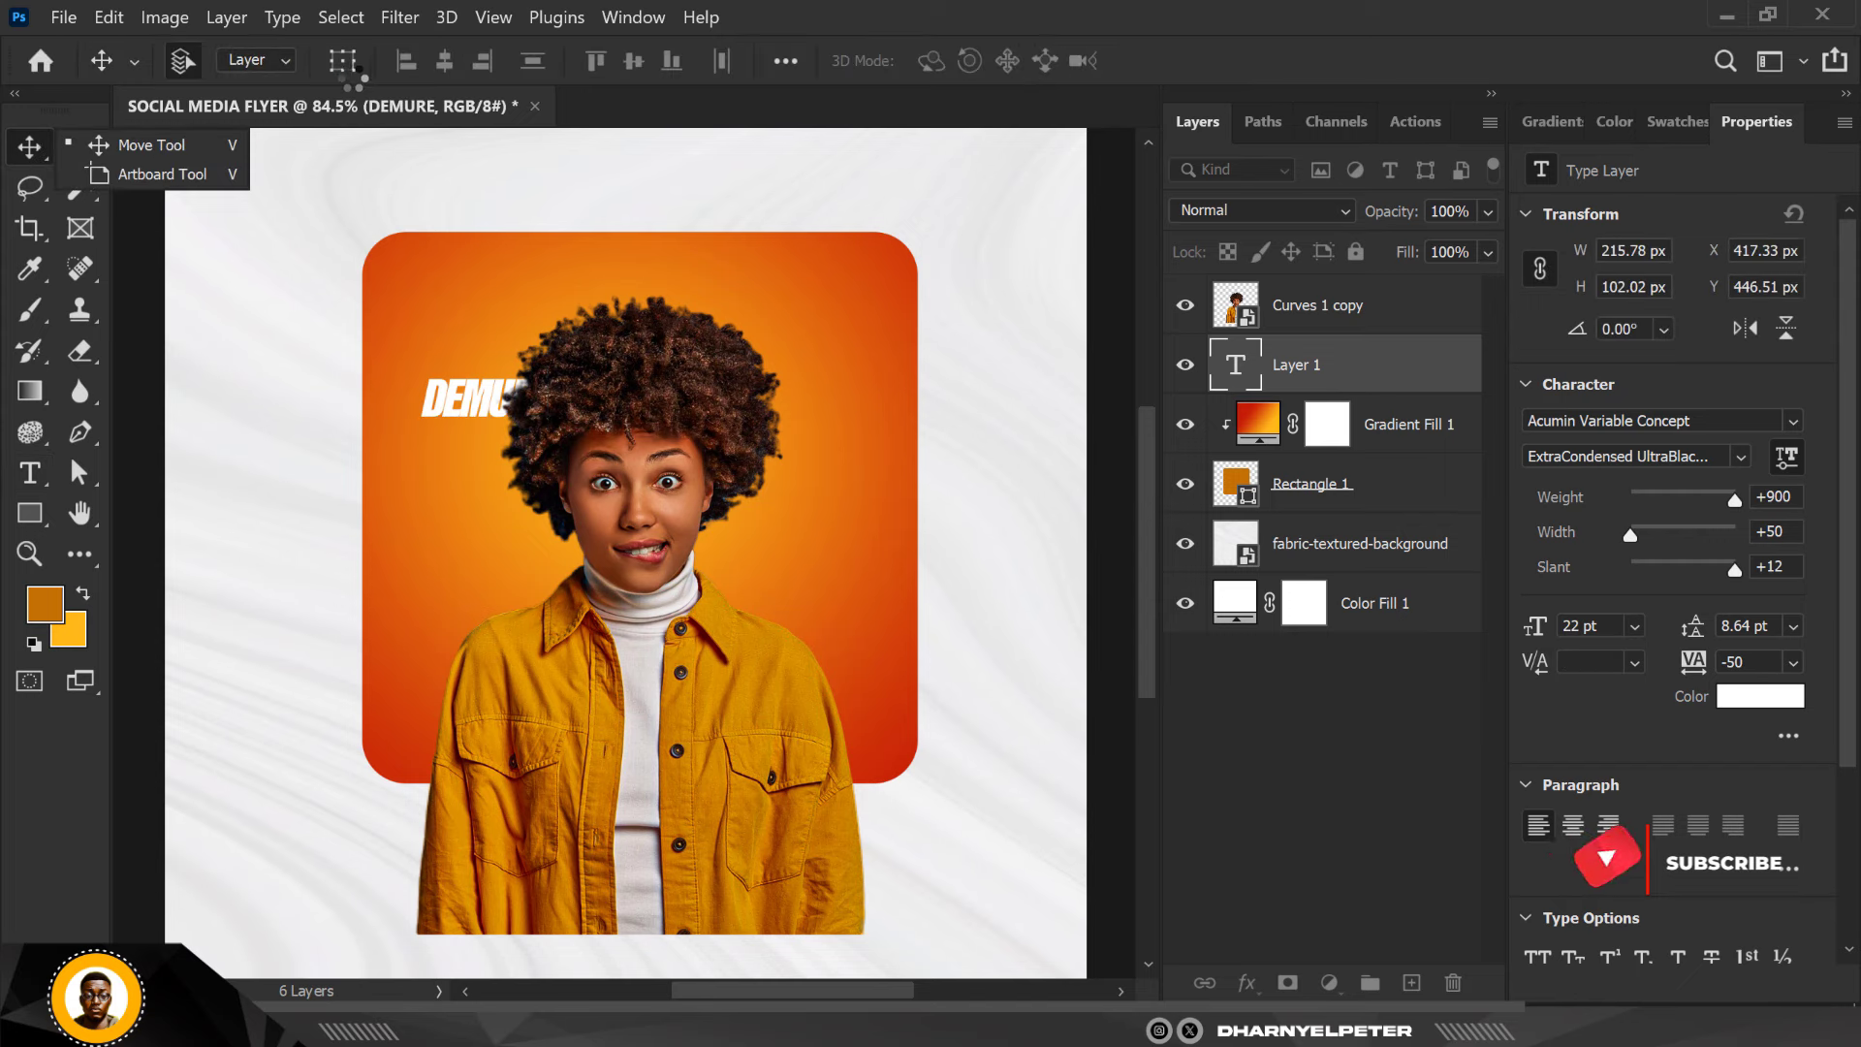
Try the Lemon/Milk font on the DEMURE text in Bold and Regular italic
double_click(1231, 368)
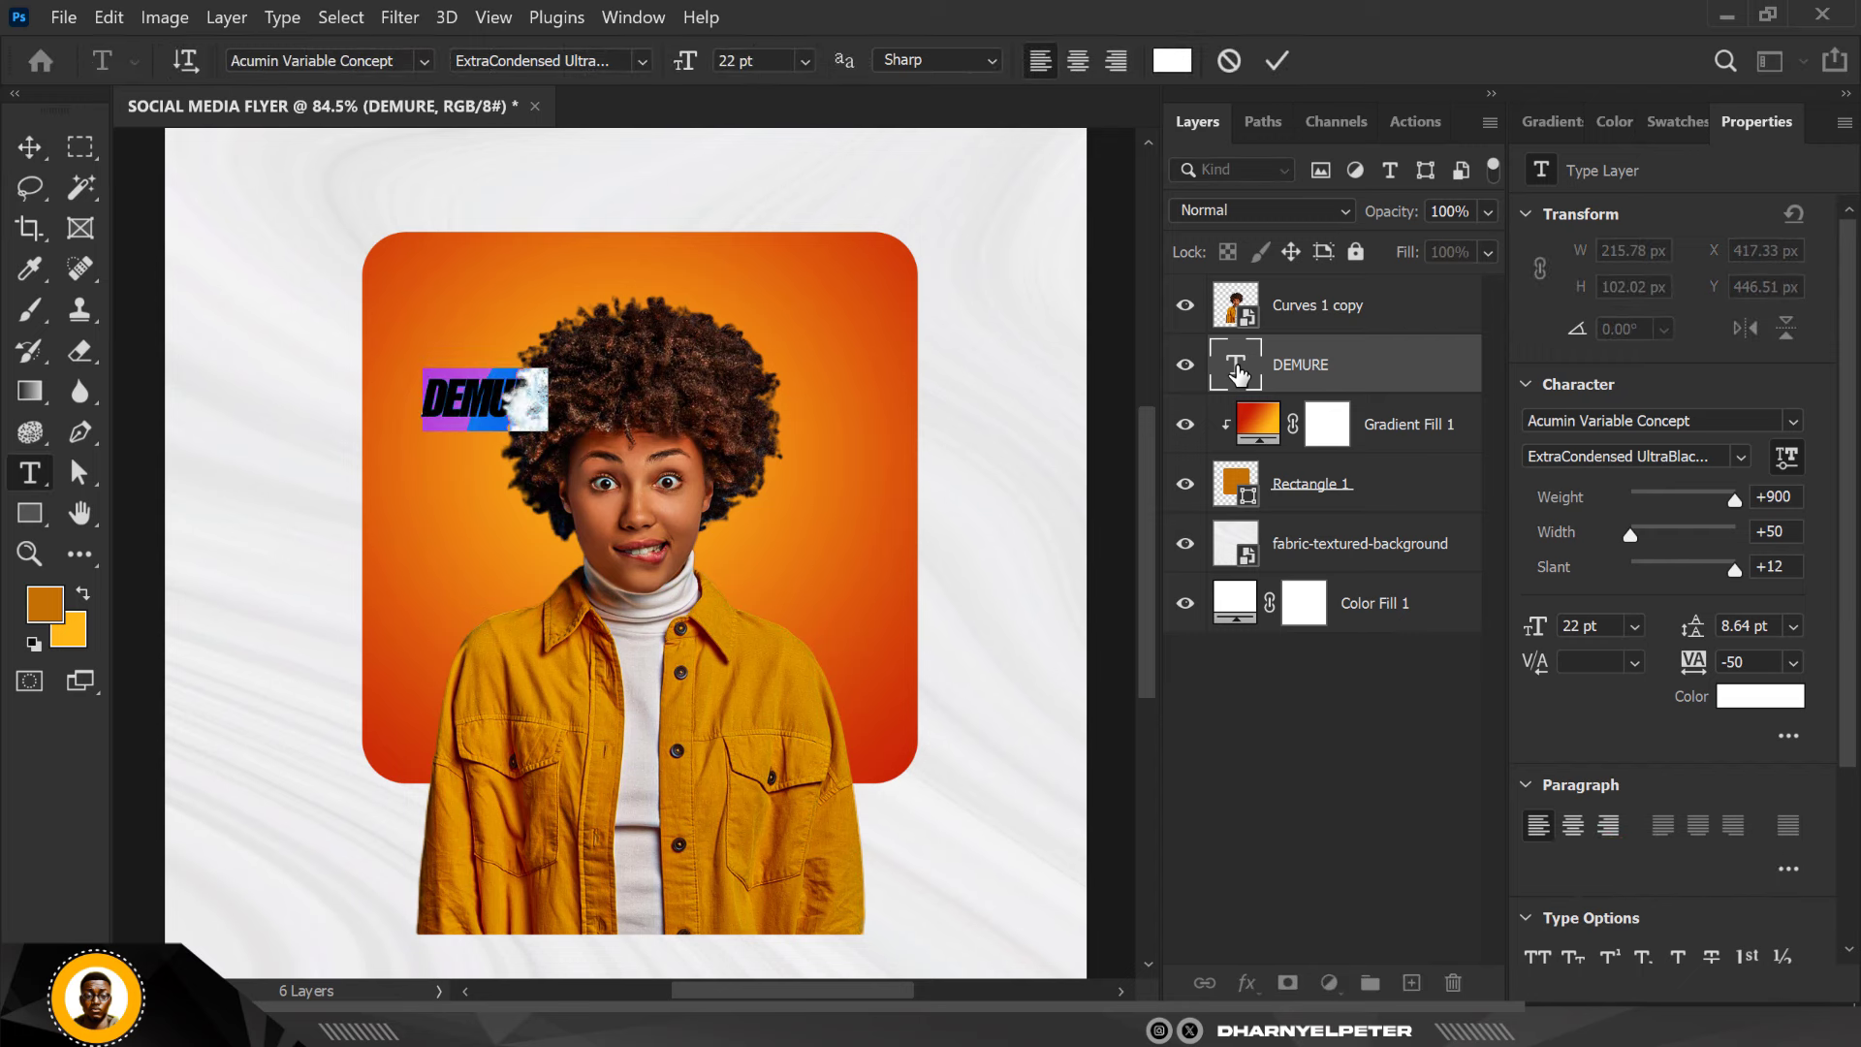
left_click(1724, 417)
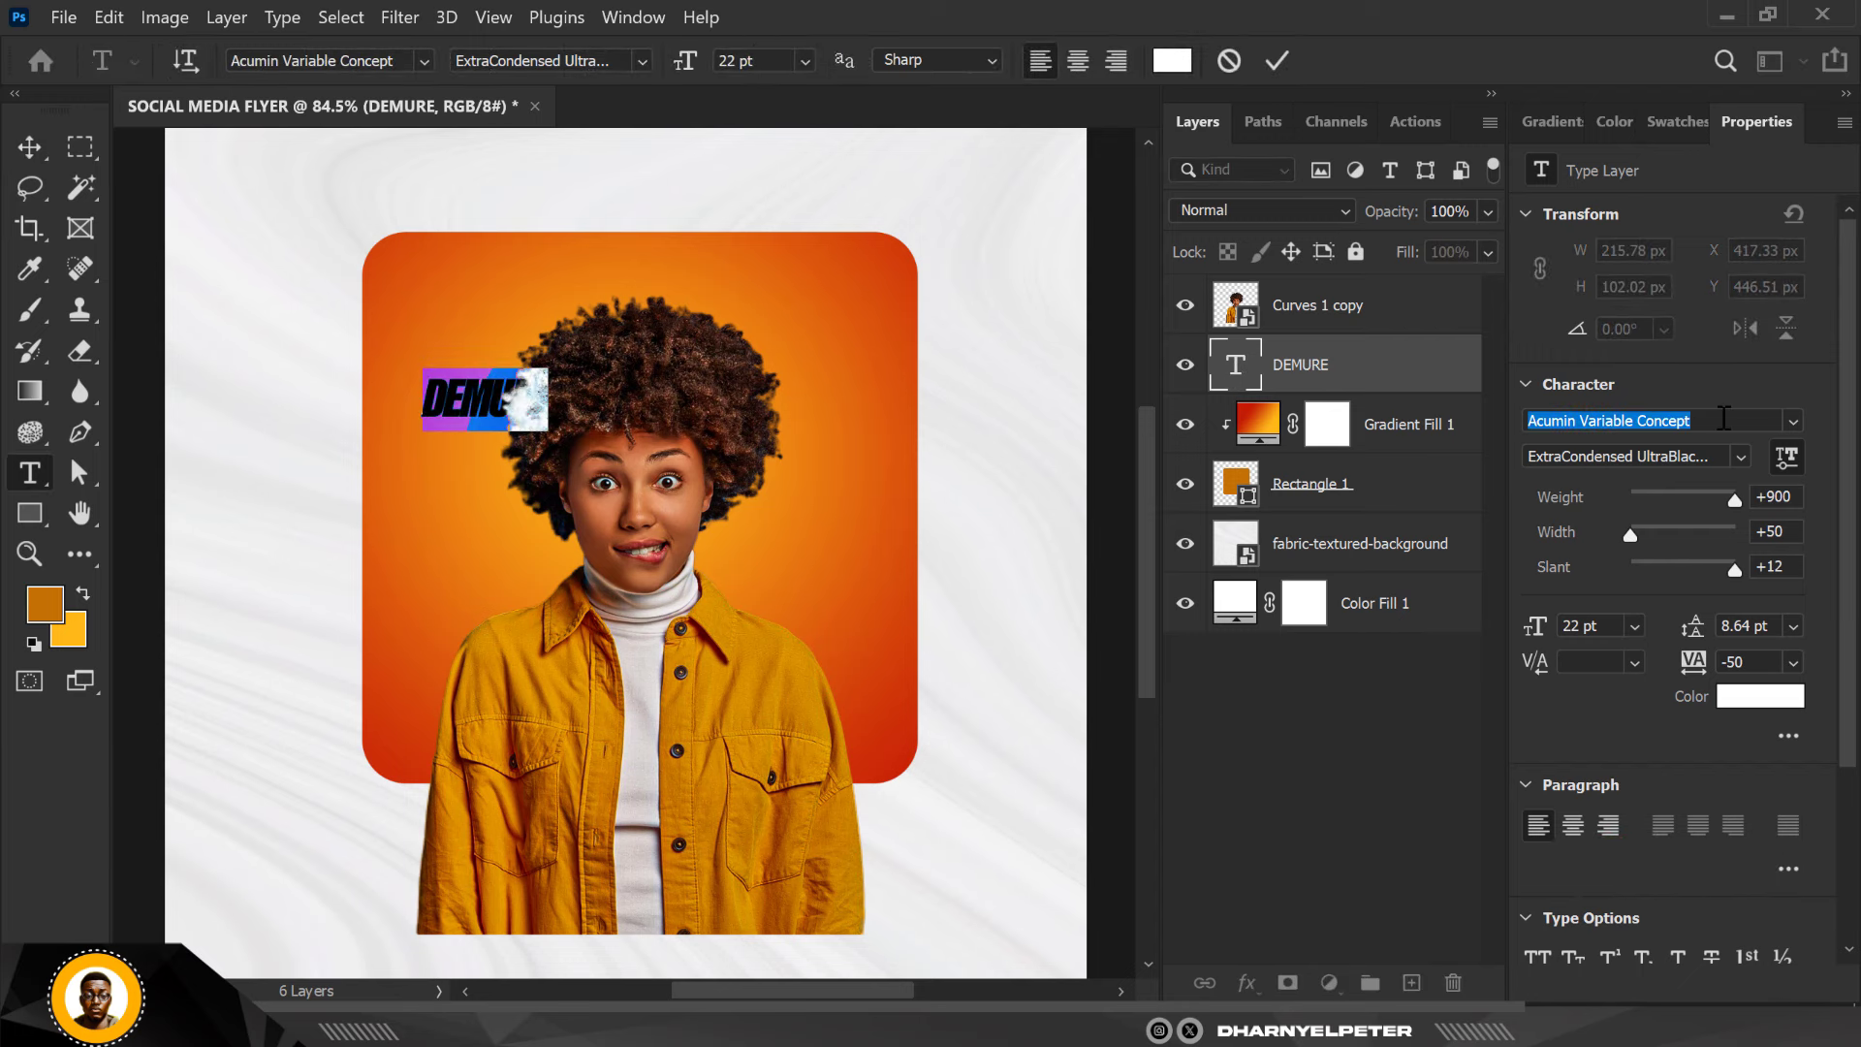
type("lemon")
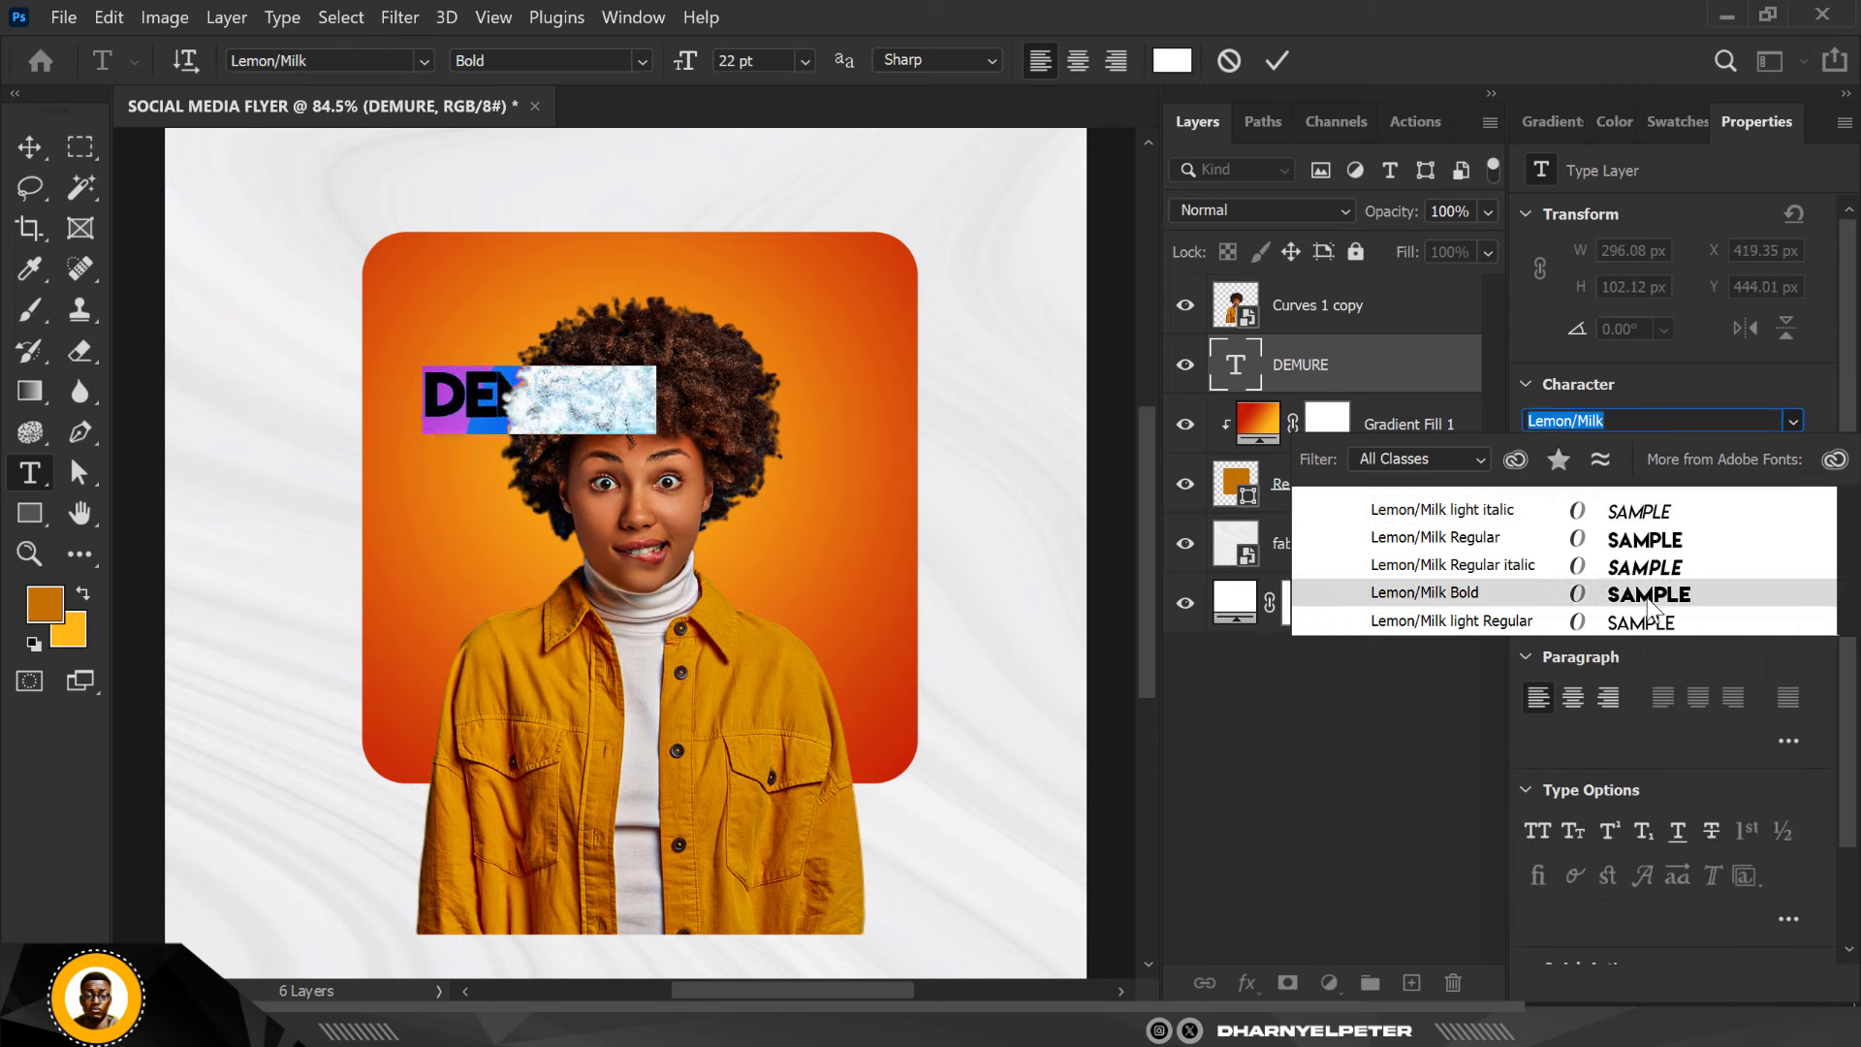
left_click(1649, 597)
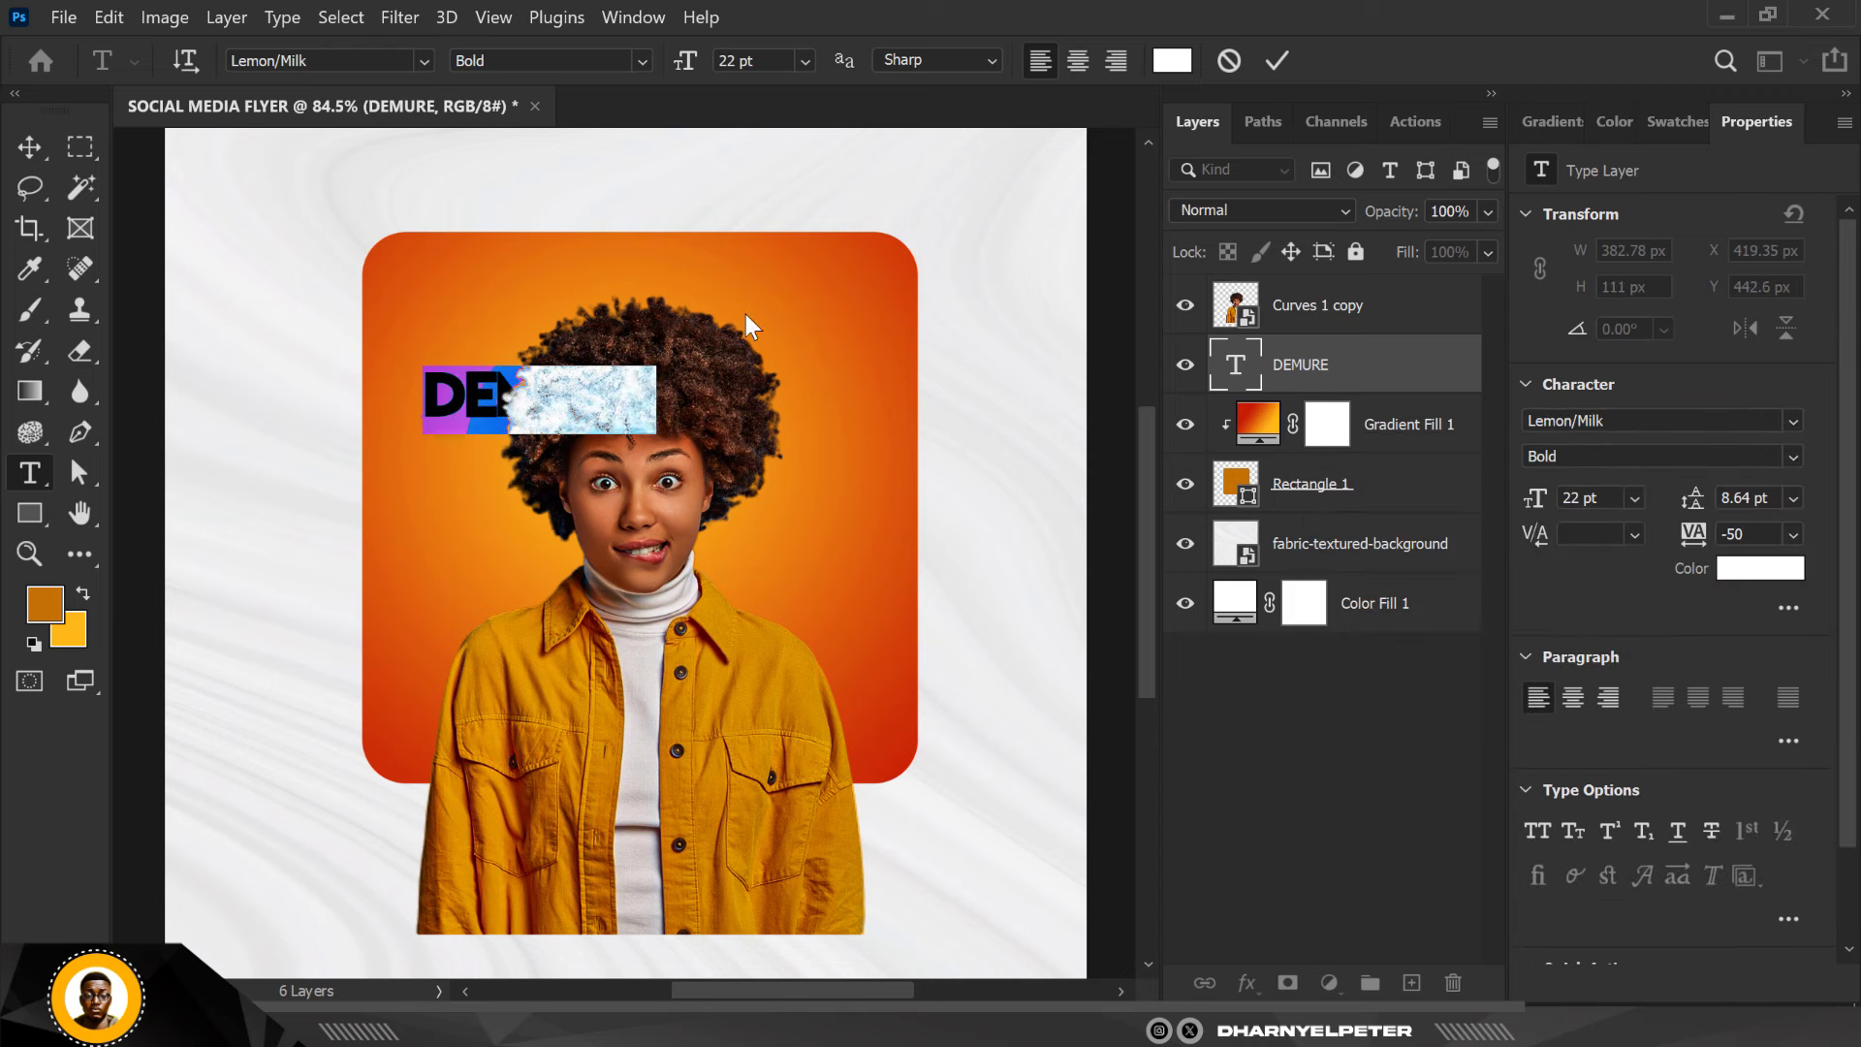
left_click(1789, 461)
left_click(1659, 528)
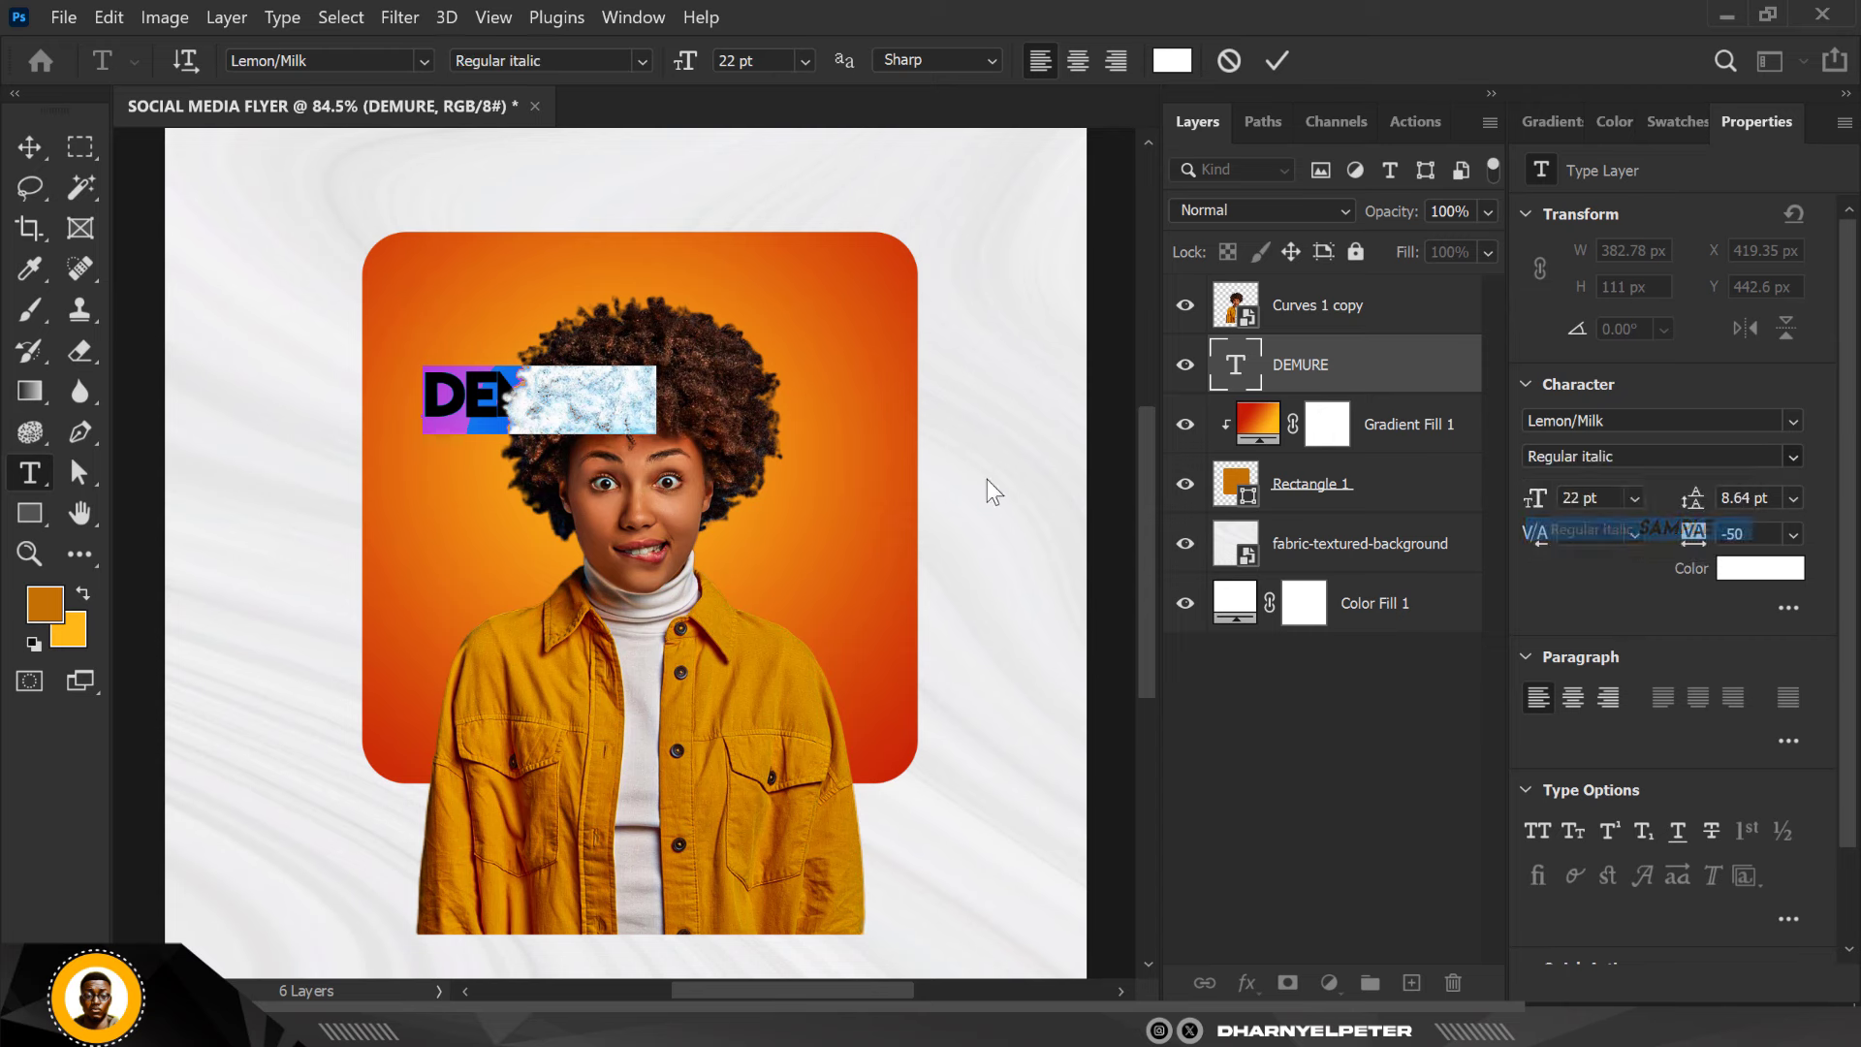
Set the DEMURE text's font to Morn-UltraBoldOblique
left_click(371, 61)
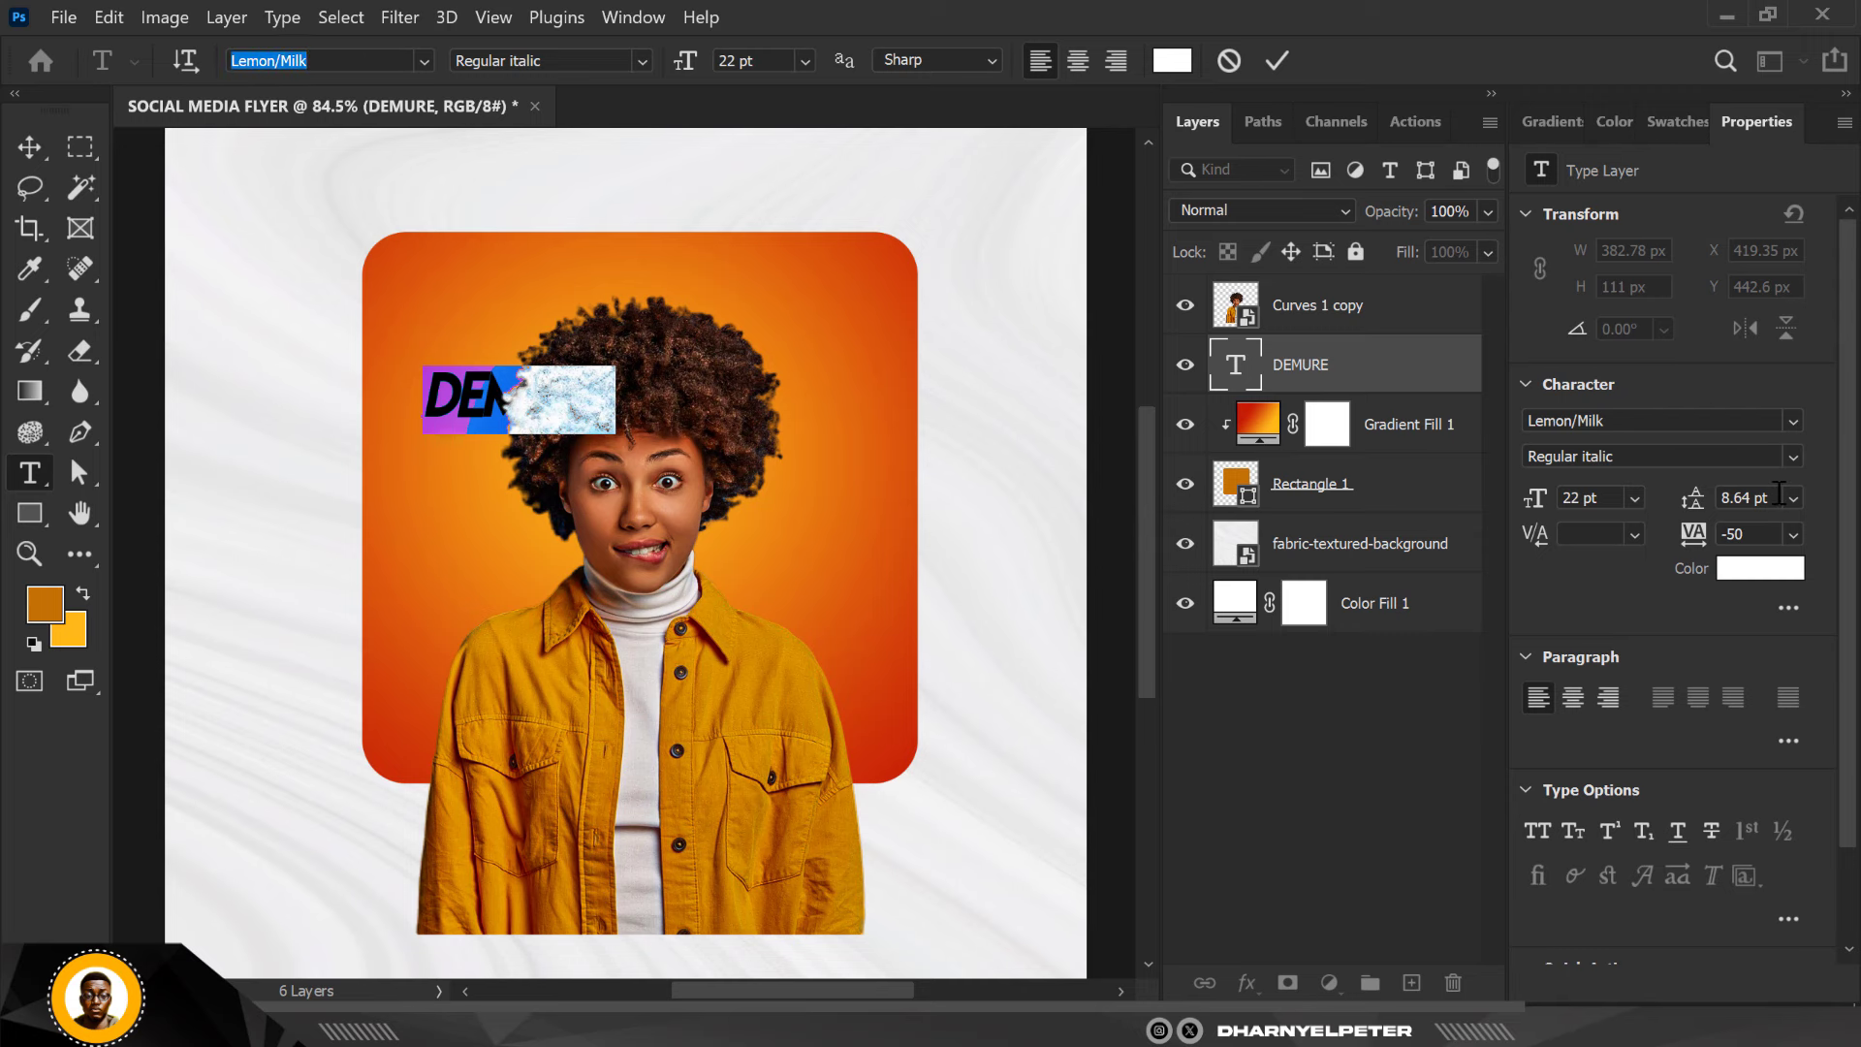
left_click(1793, 419)
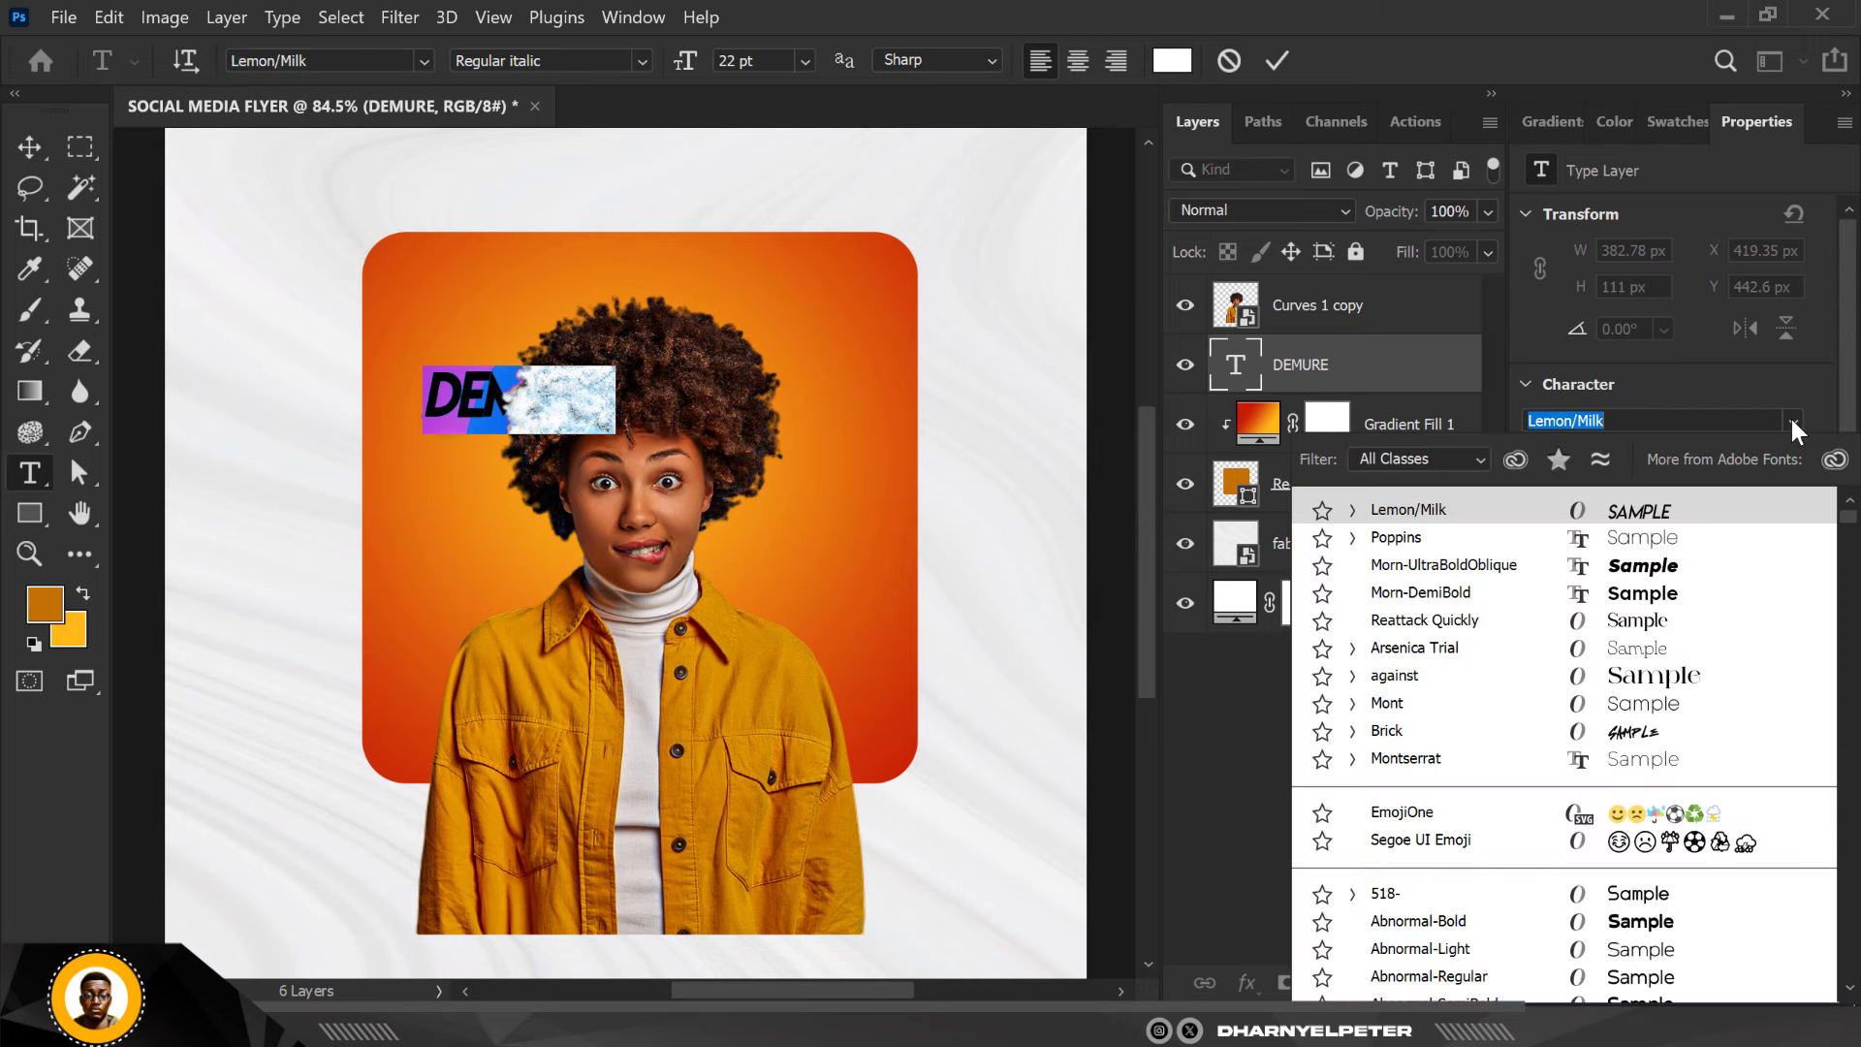
left_click(1648, 566)
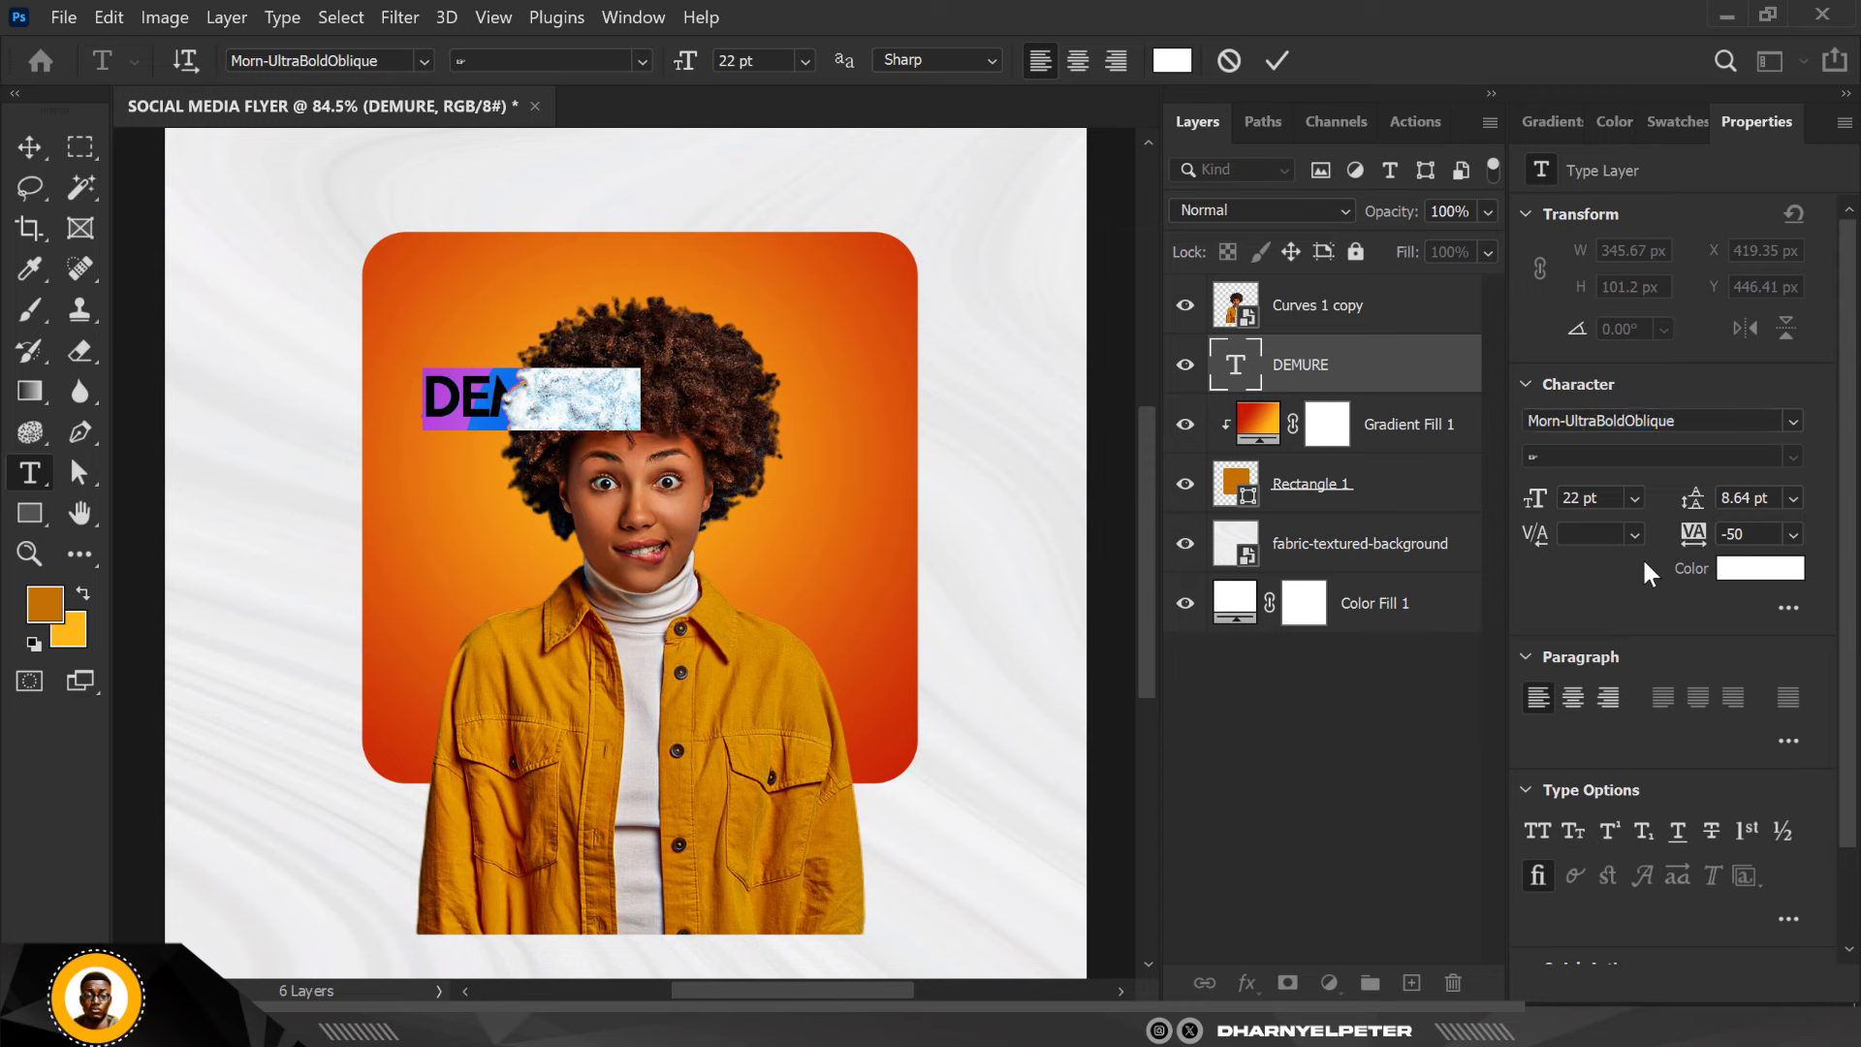
left_click(27, 145)
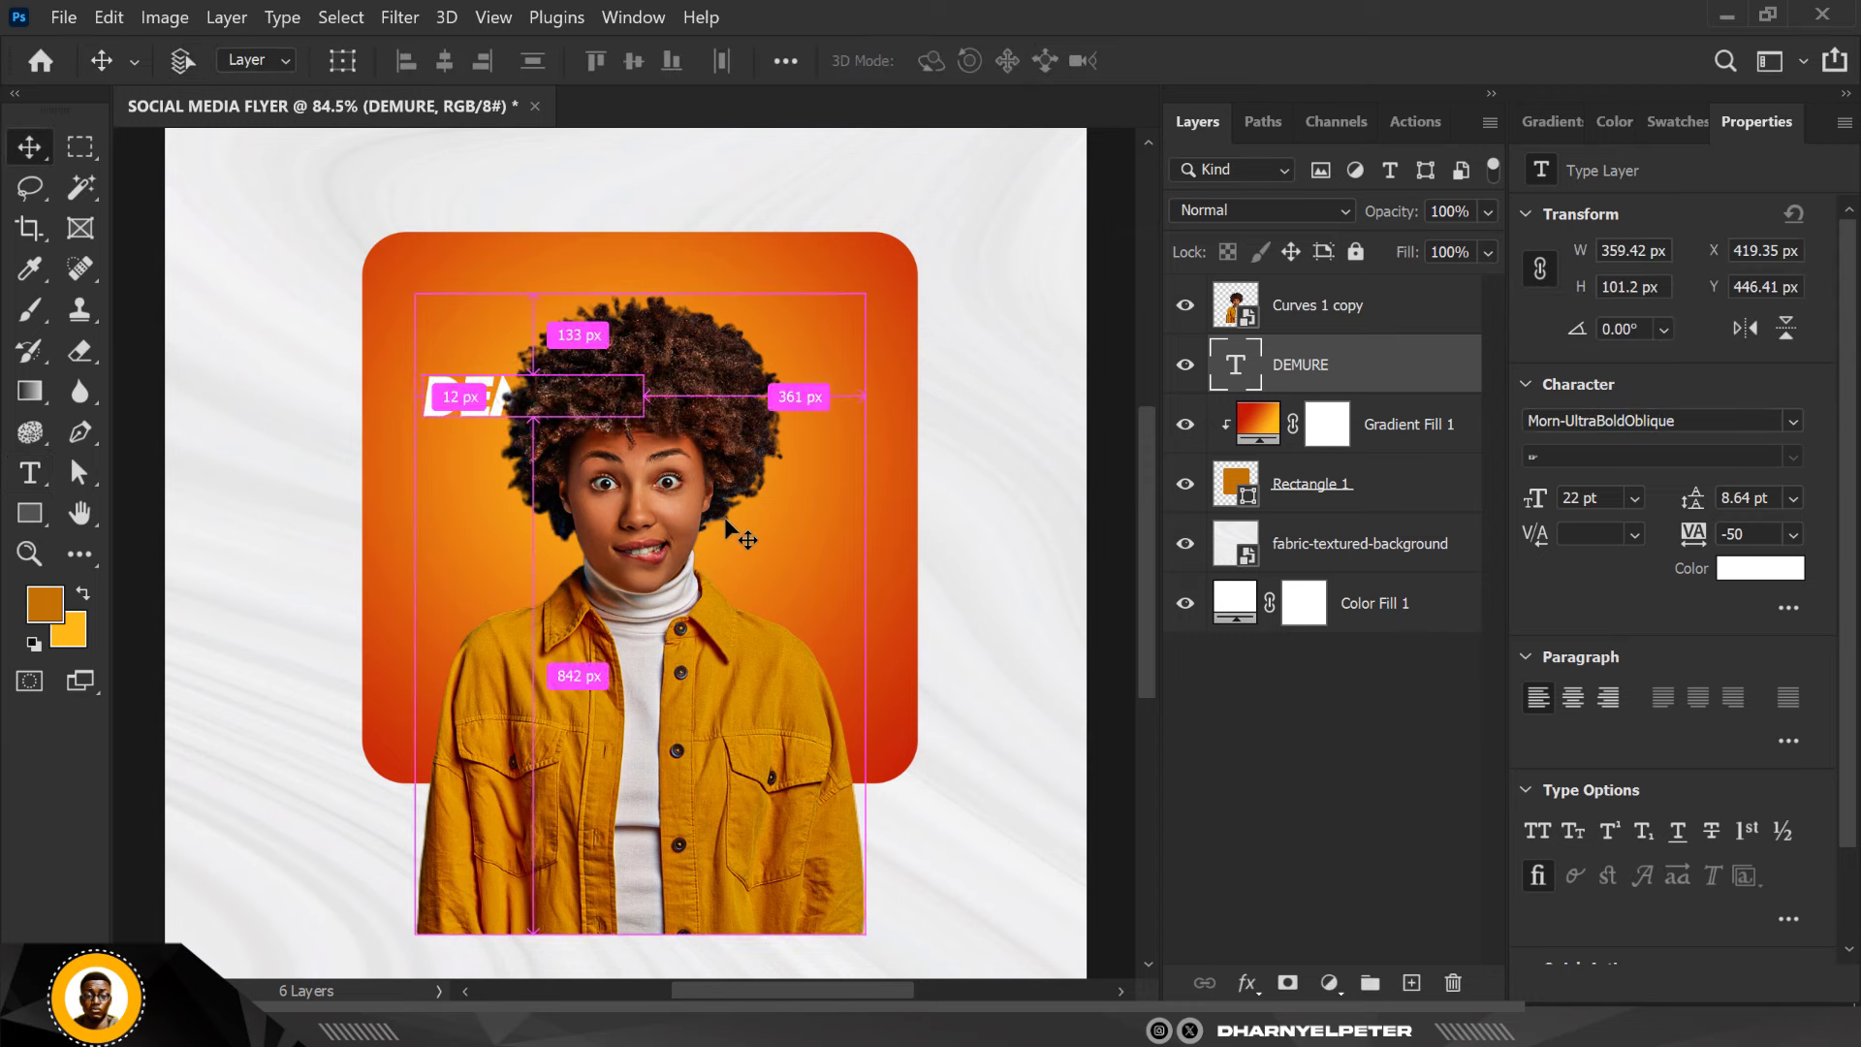
Scale the DEMURE text to about 201% and move it up behind the upper part of the woman's hair
key("ctrl+t")
left_click_drag(644, 419, 845, 555)
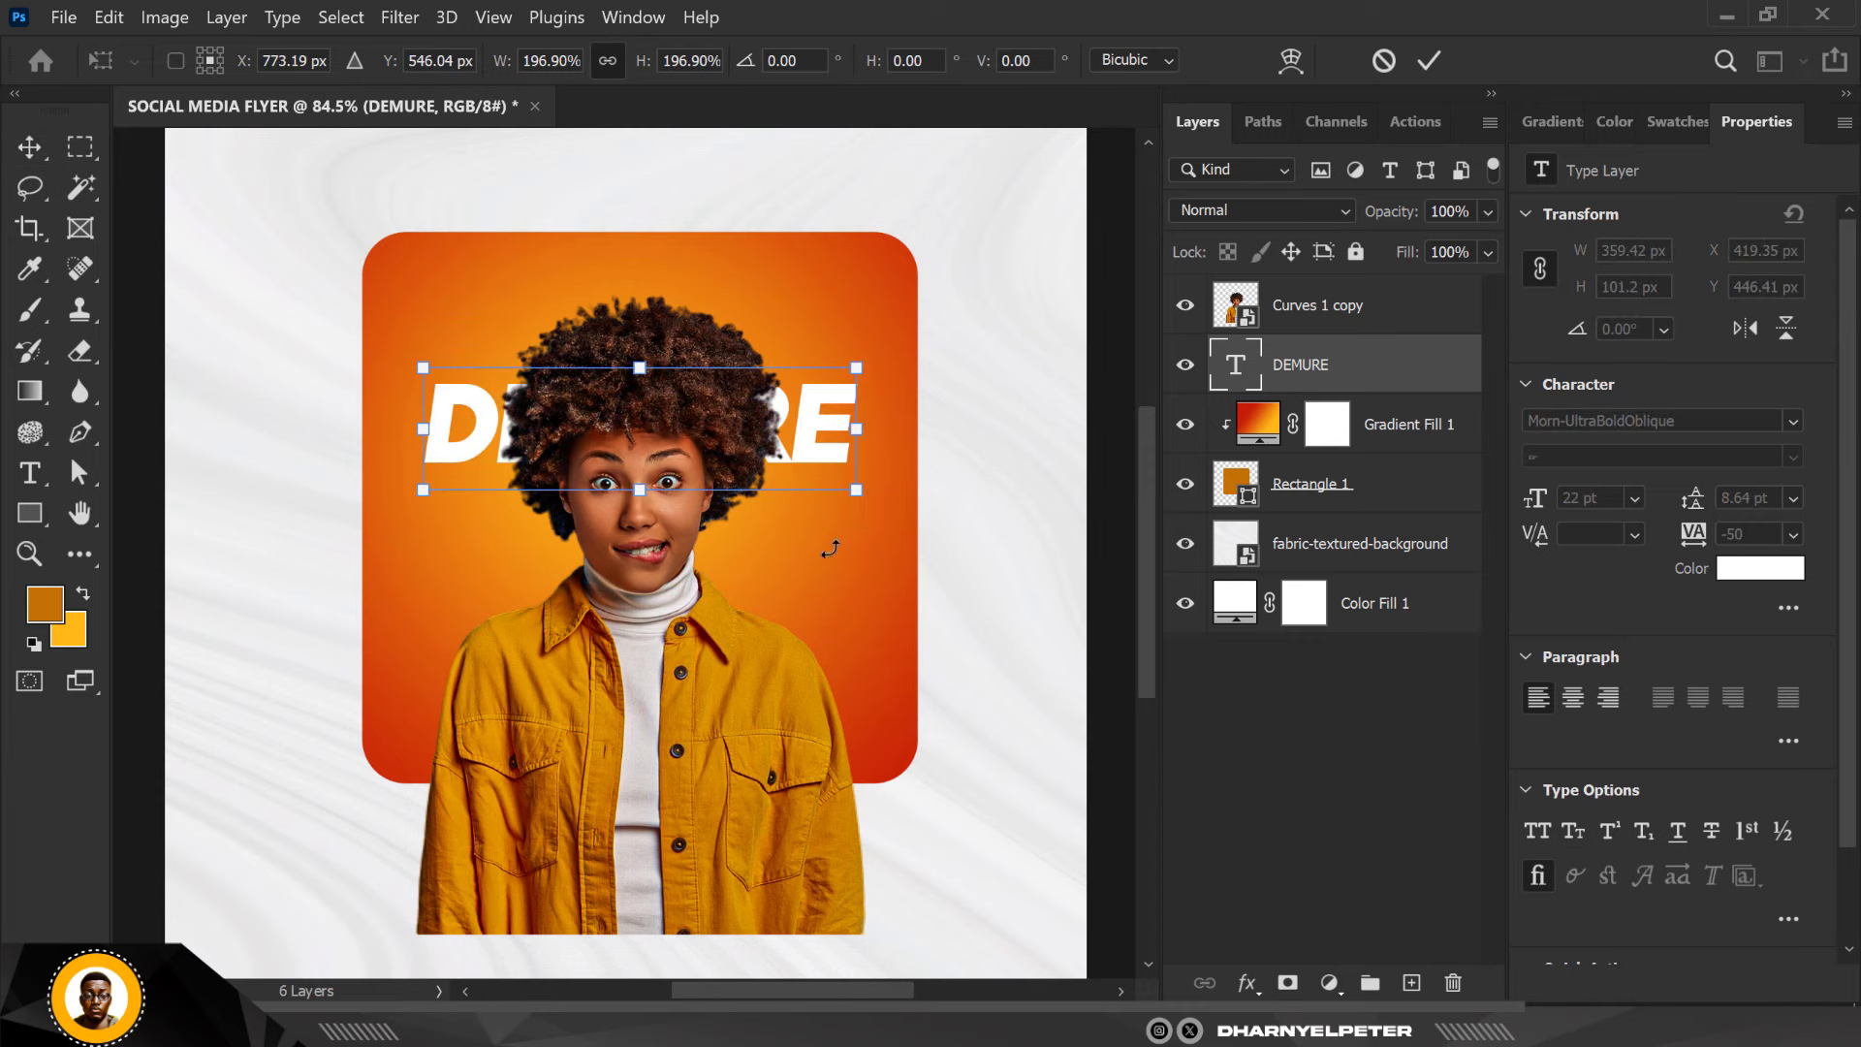
left_click_drag(799, 452, 799, 419)
left_click_drag(799, 404, 803, 378)
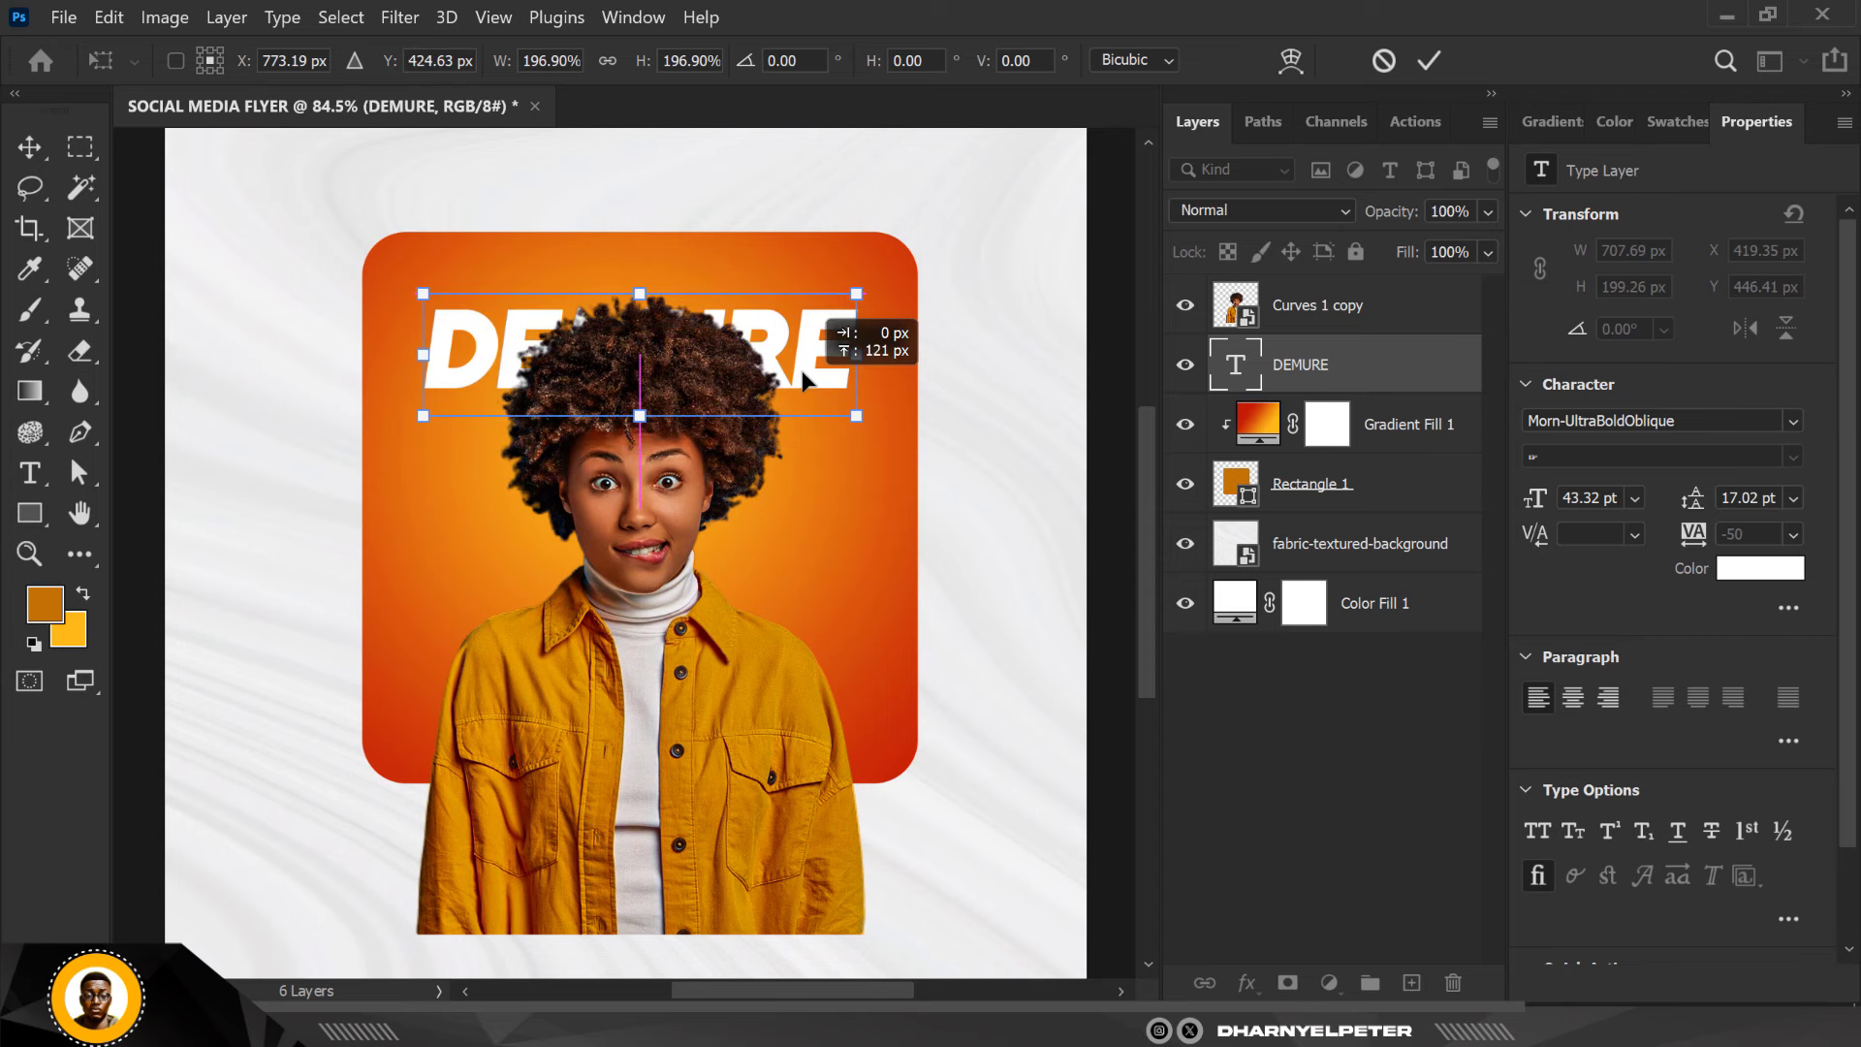
left_click_drag(856, 416, 864, 418)
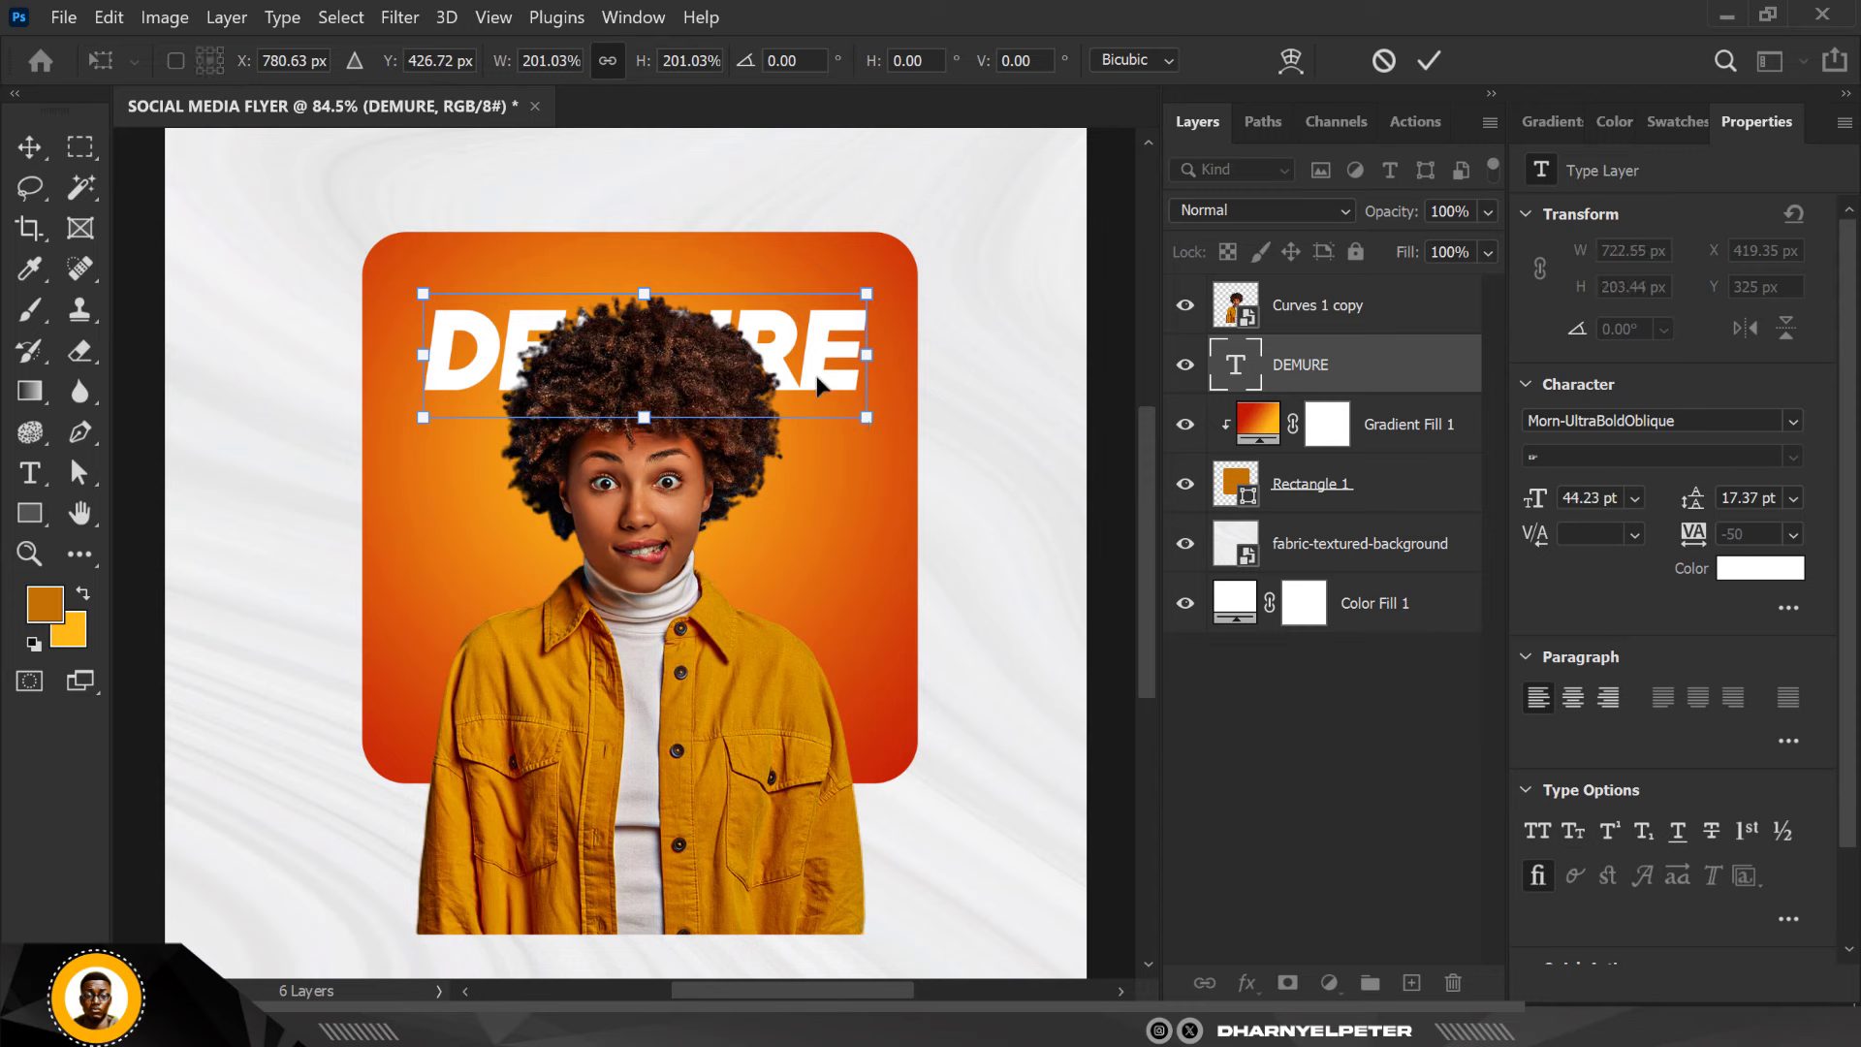
key("Return")
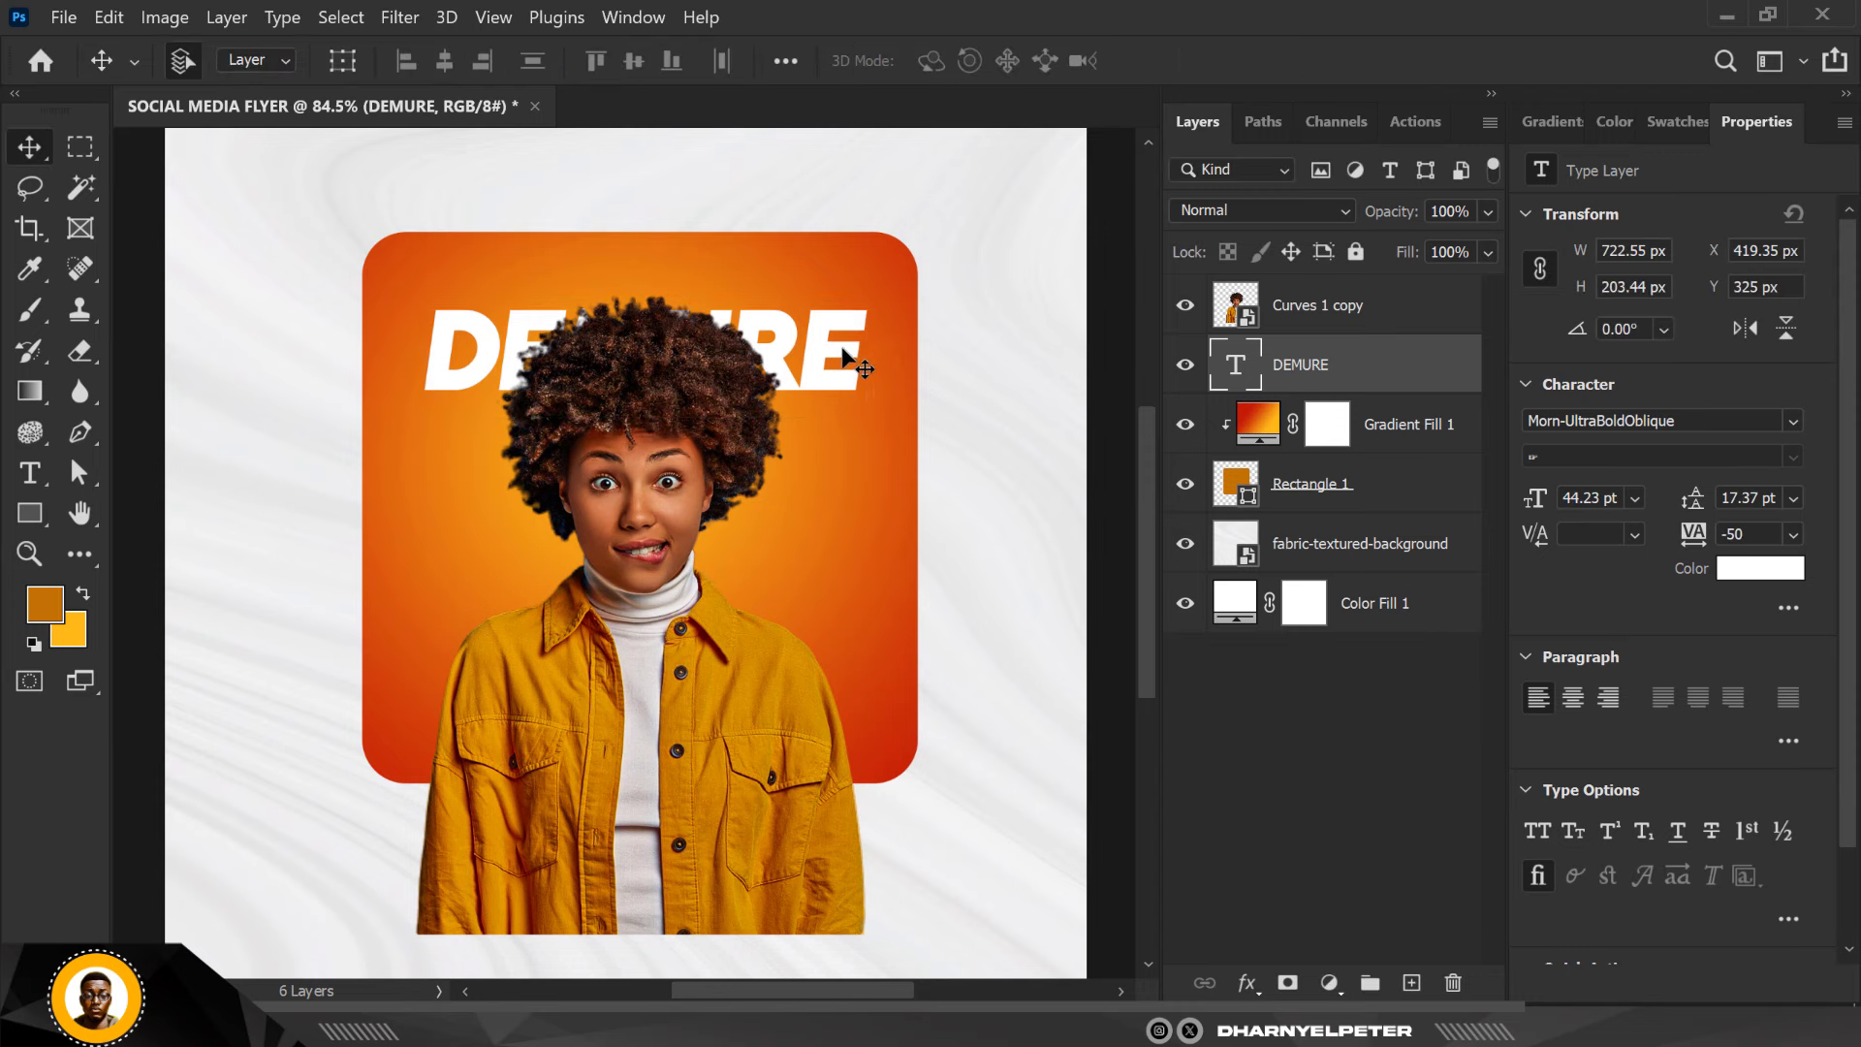
Duplicate the DEMURE text twice downward to form three stacked lines, nudging the lowest copy slightly left to X 397.35 px
left_click_drag(843, 351, 824, 539)
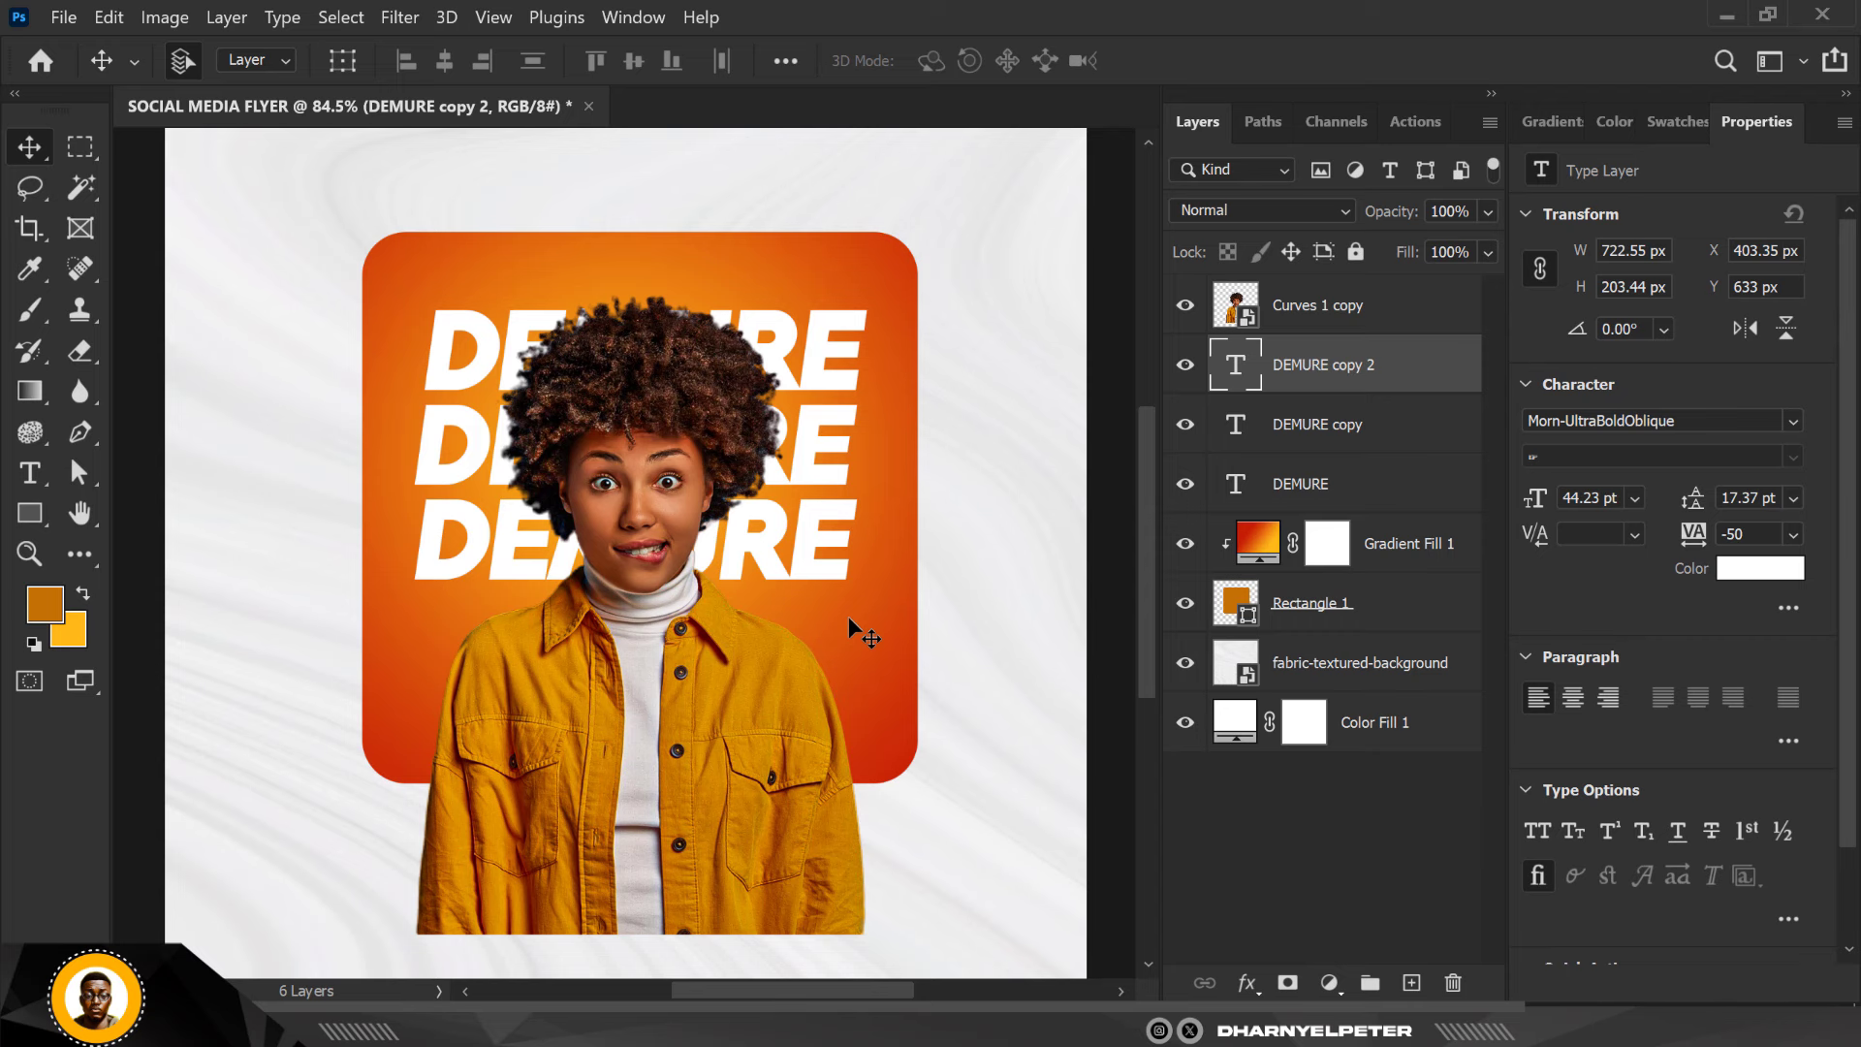
key("Left")
key("Left")
key("Left")
key("Left")
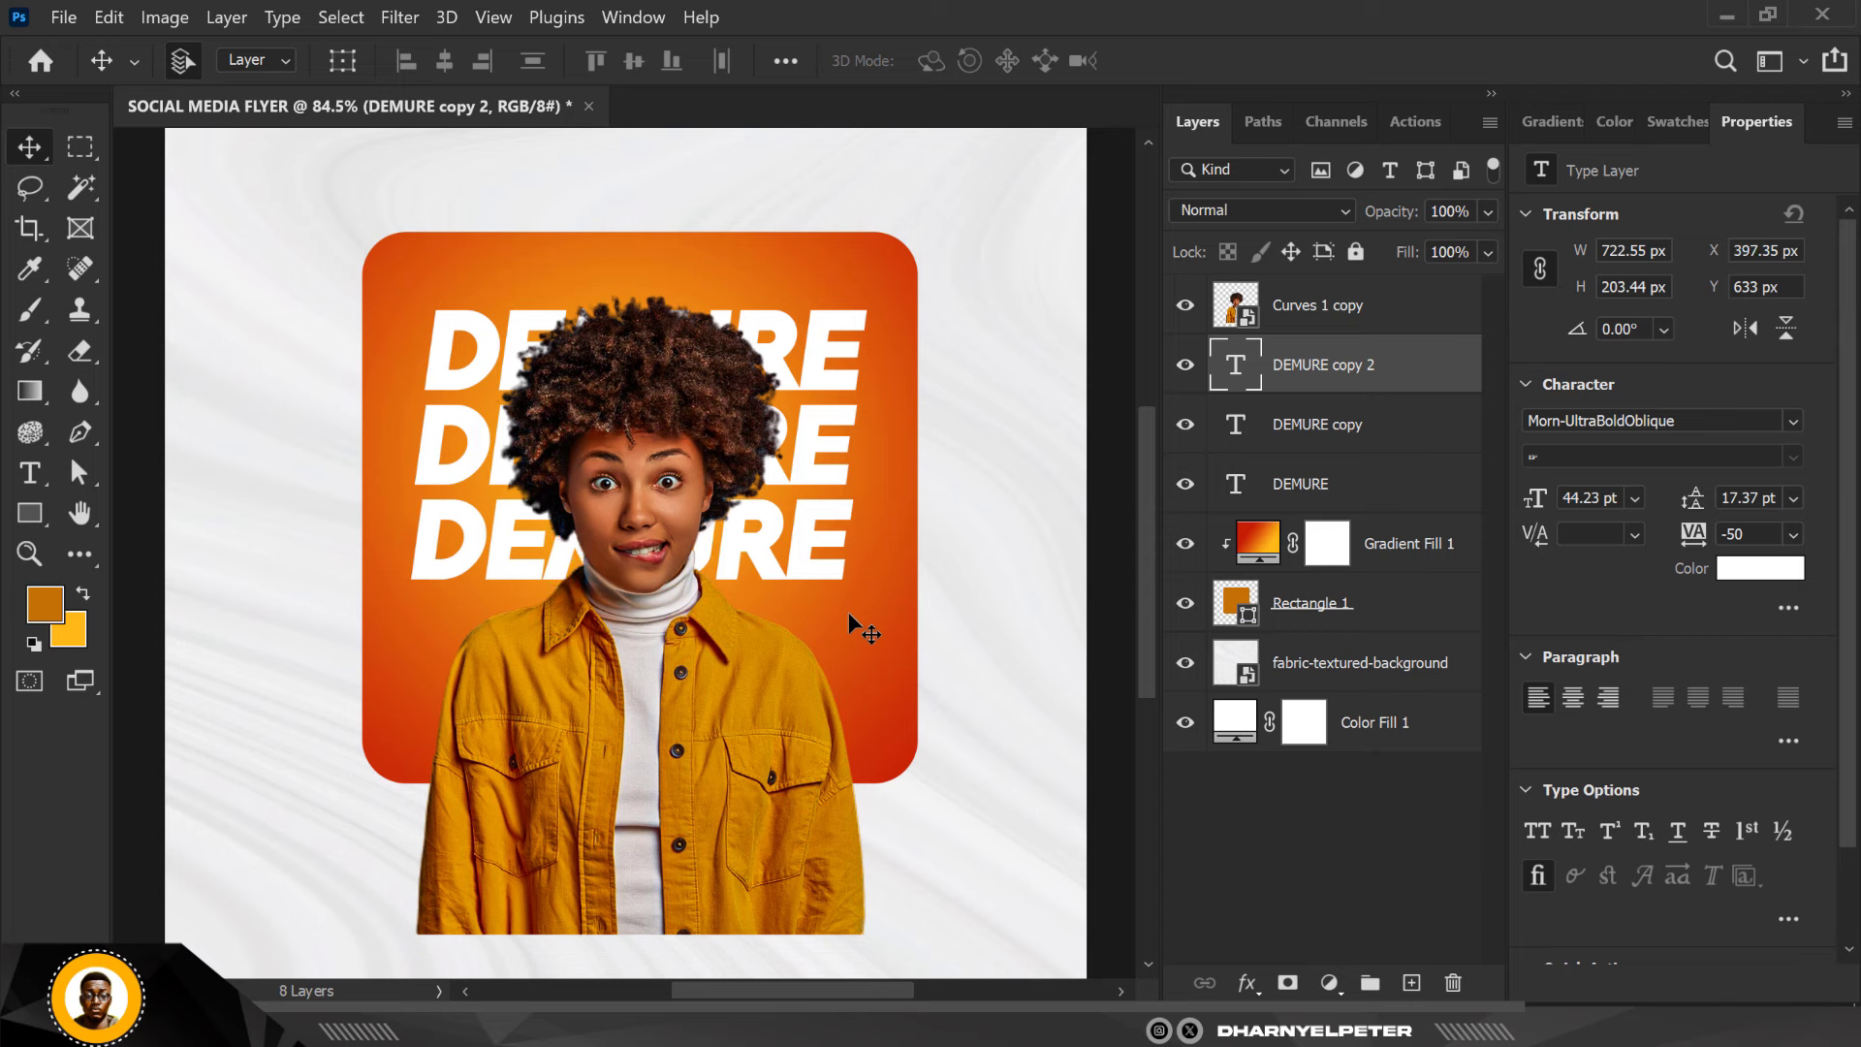
Align the three DEMURE text lines on their horizontal centers and nudge them together slightly right to X 415.23 px
left_click(1355, 493, "shift")
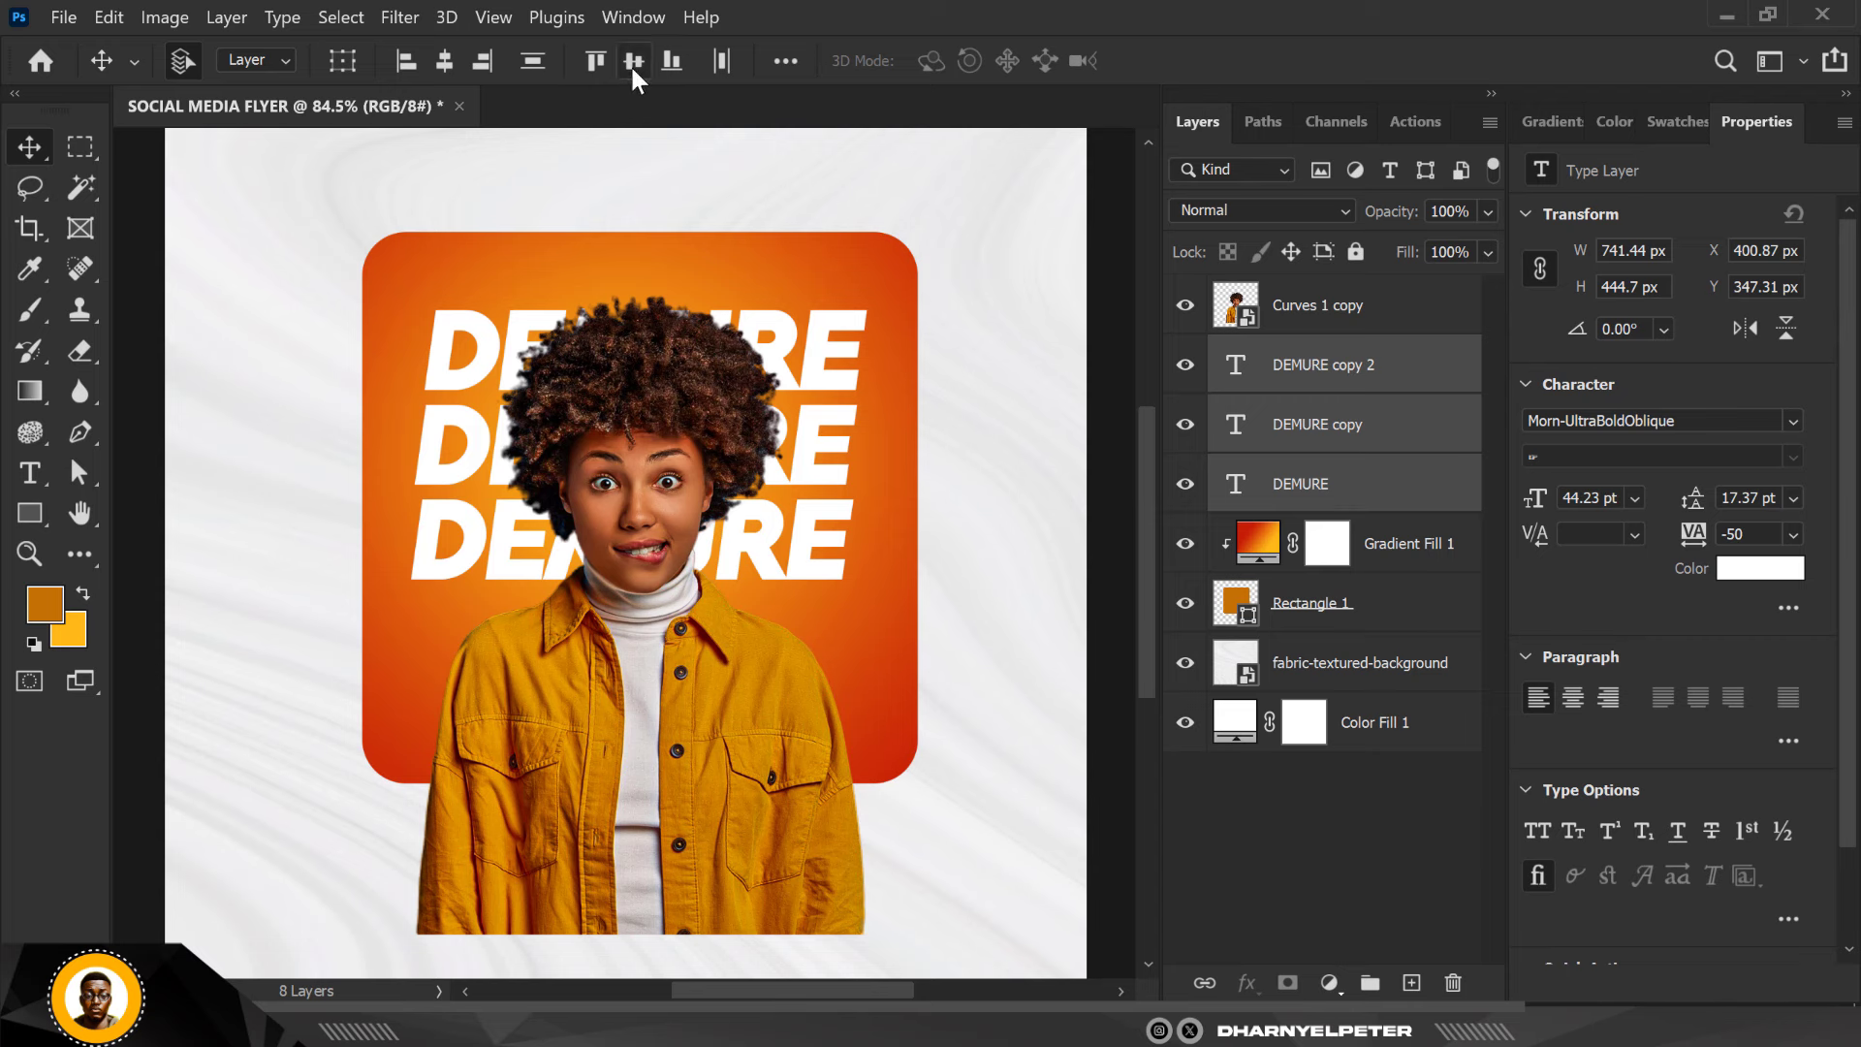
left_click(451, 66)
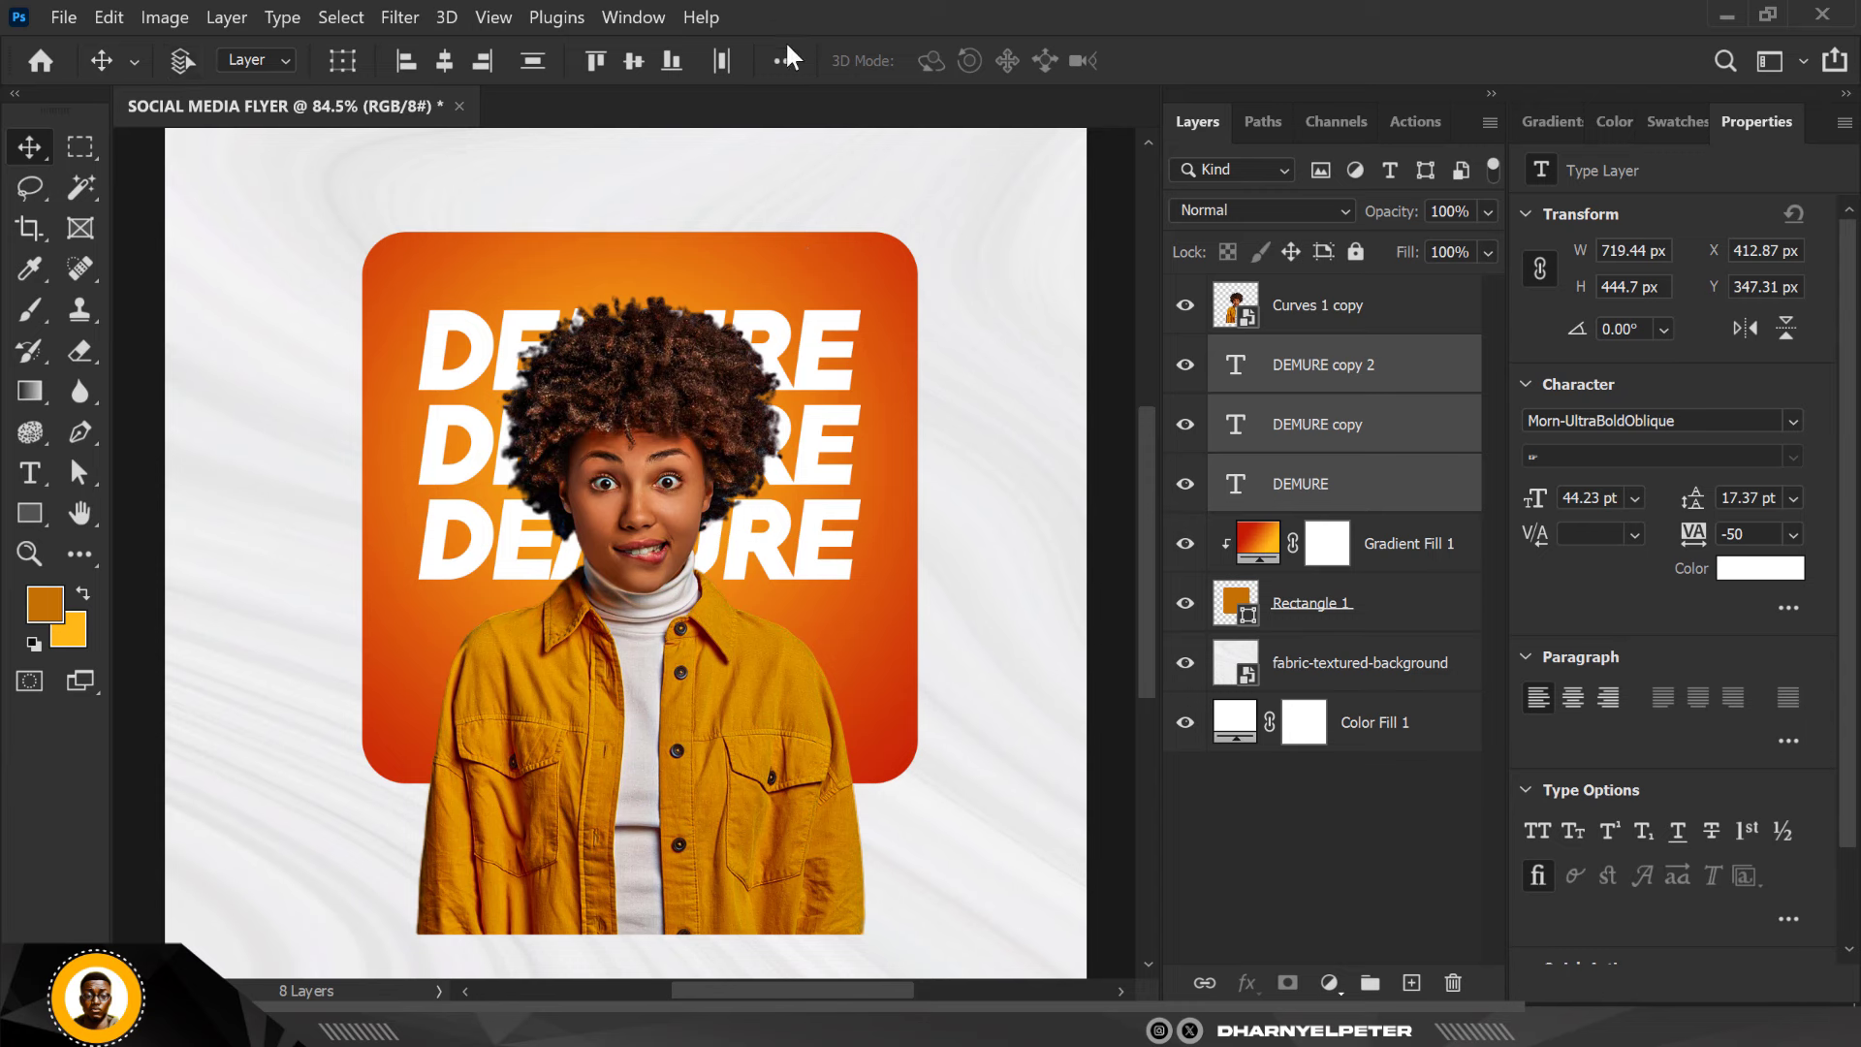
key("ctrl+t")
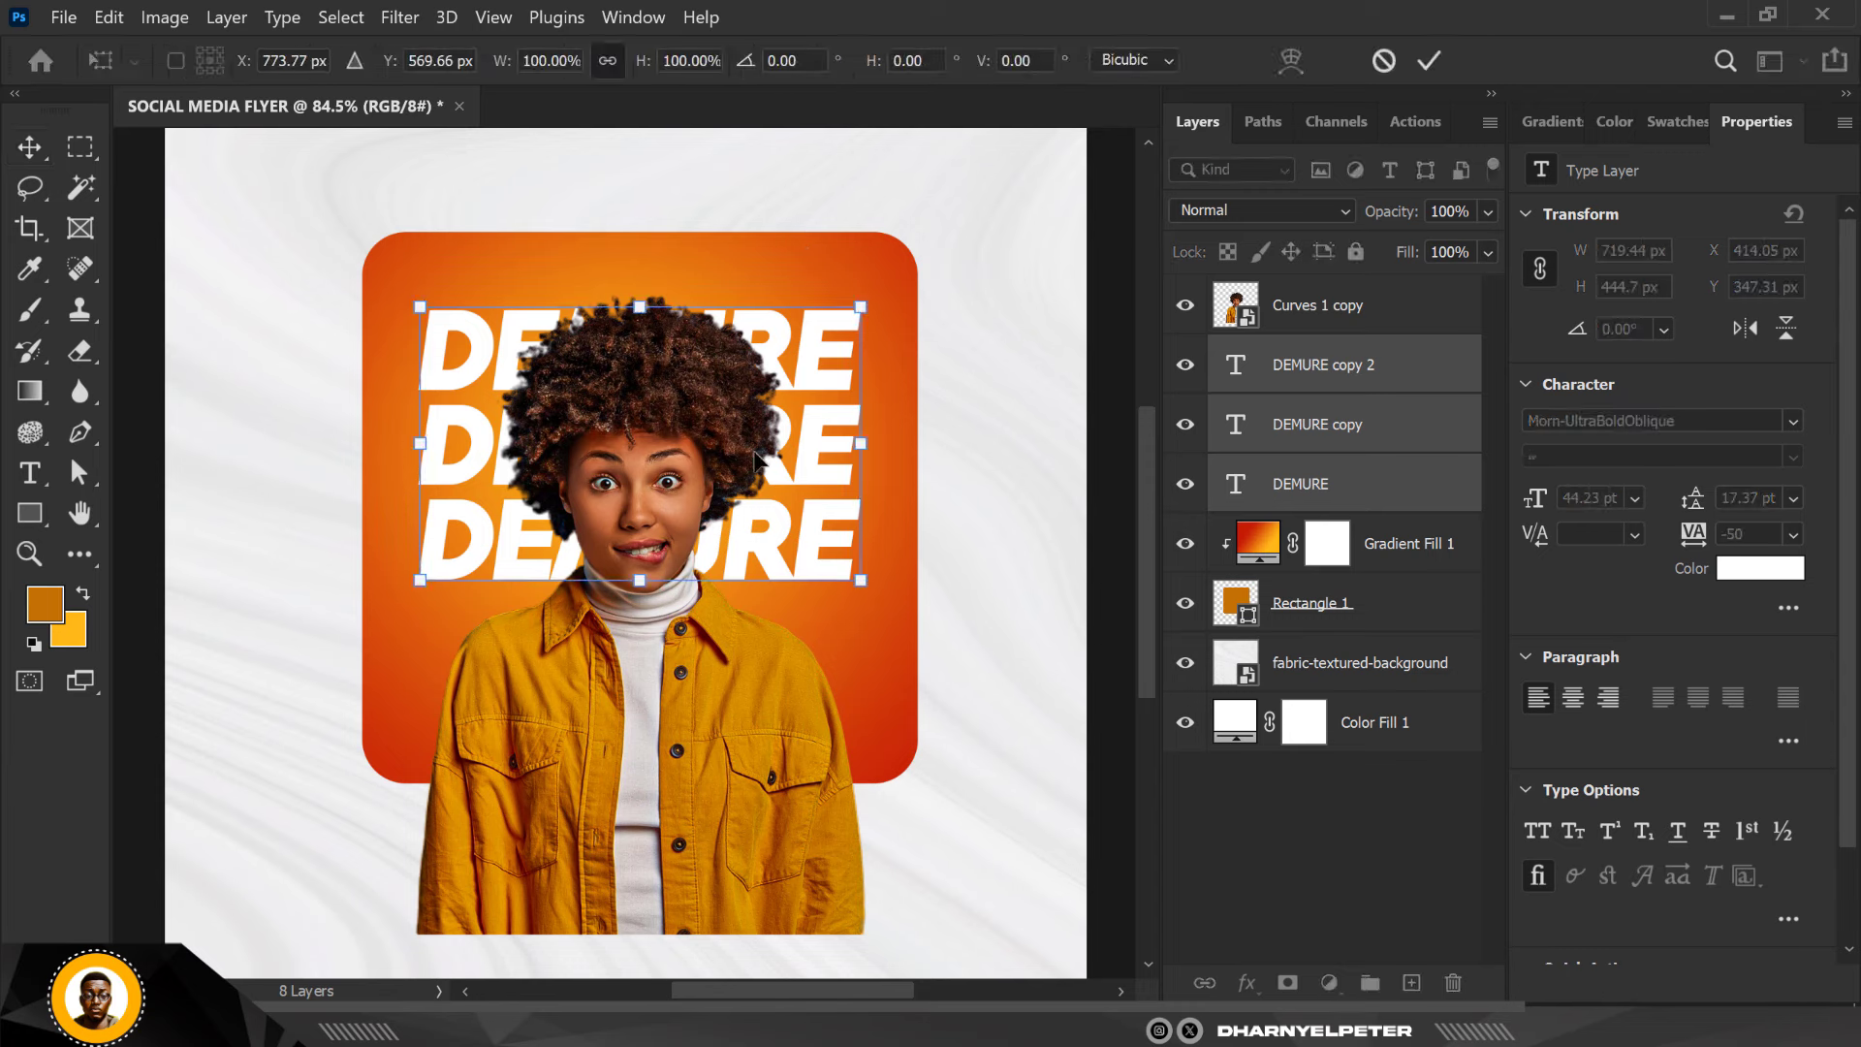
key("Right")
key("Right")
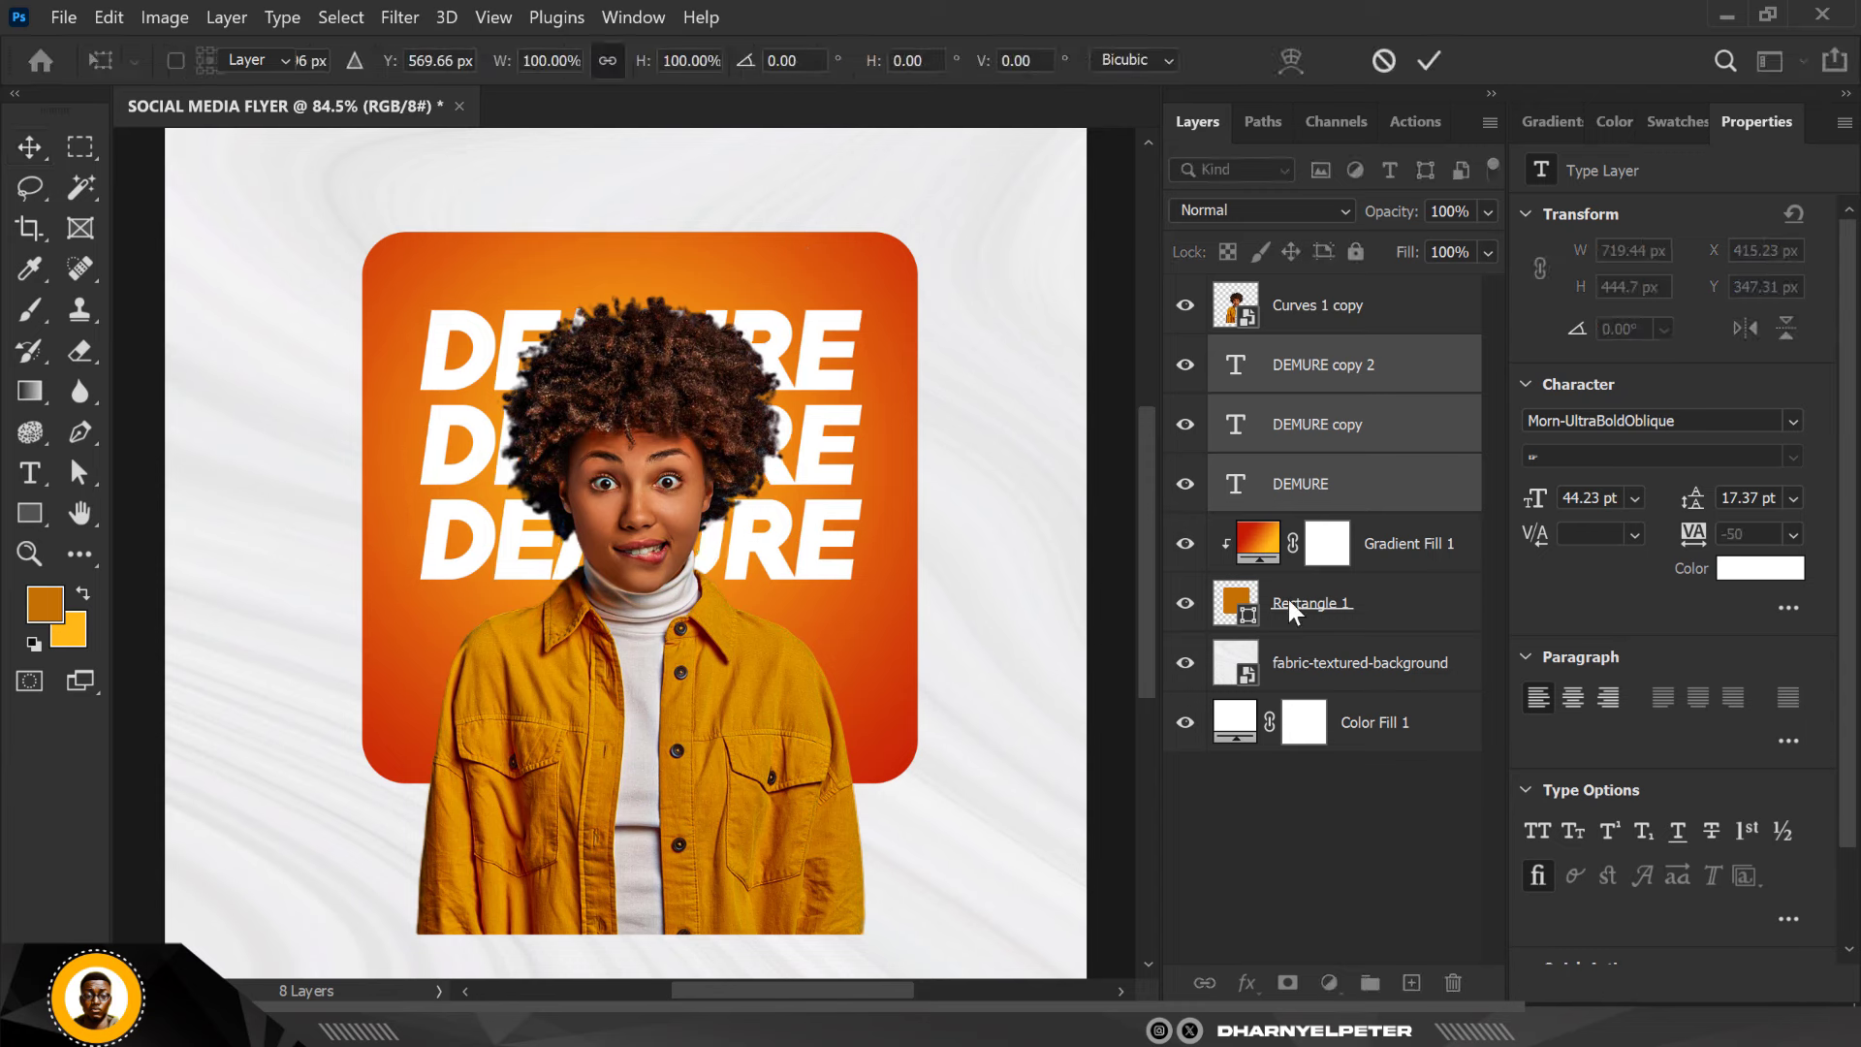
key("Return")
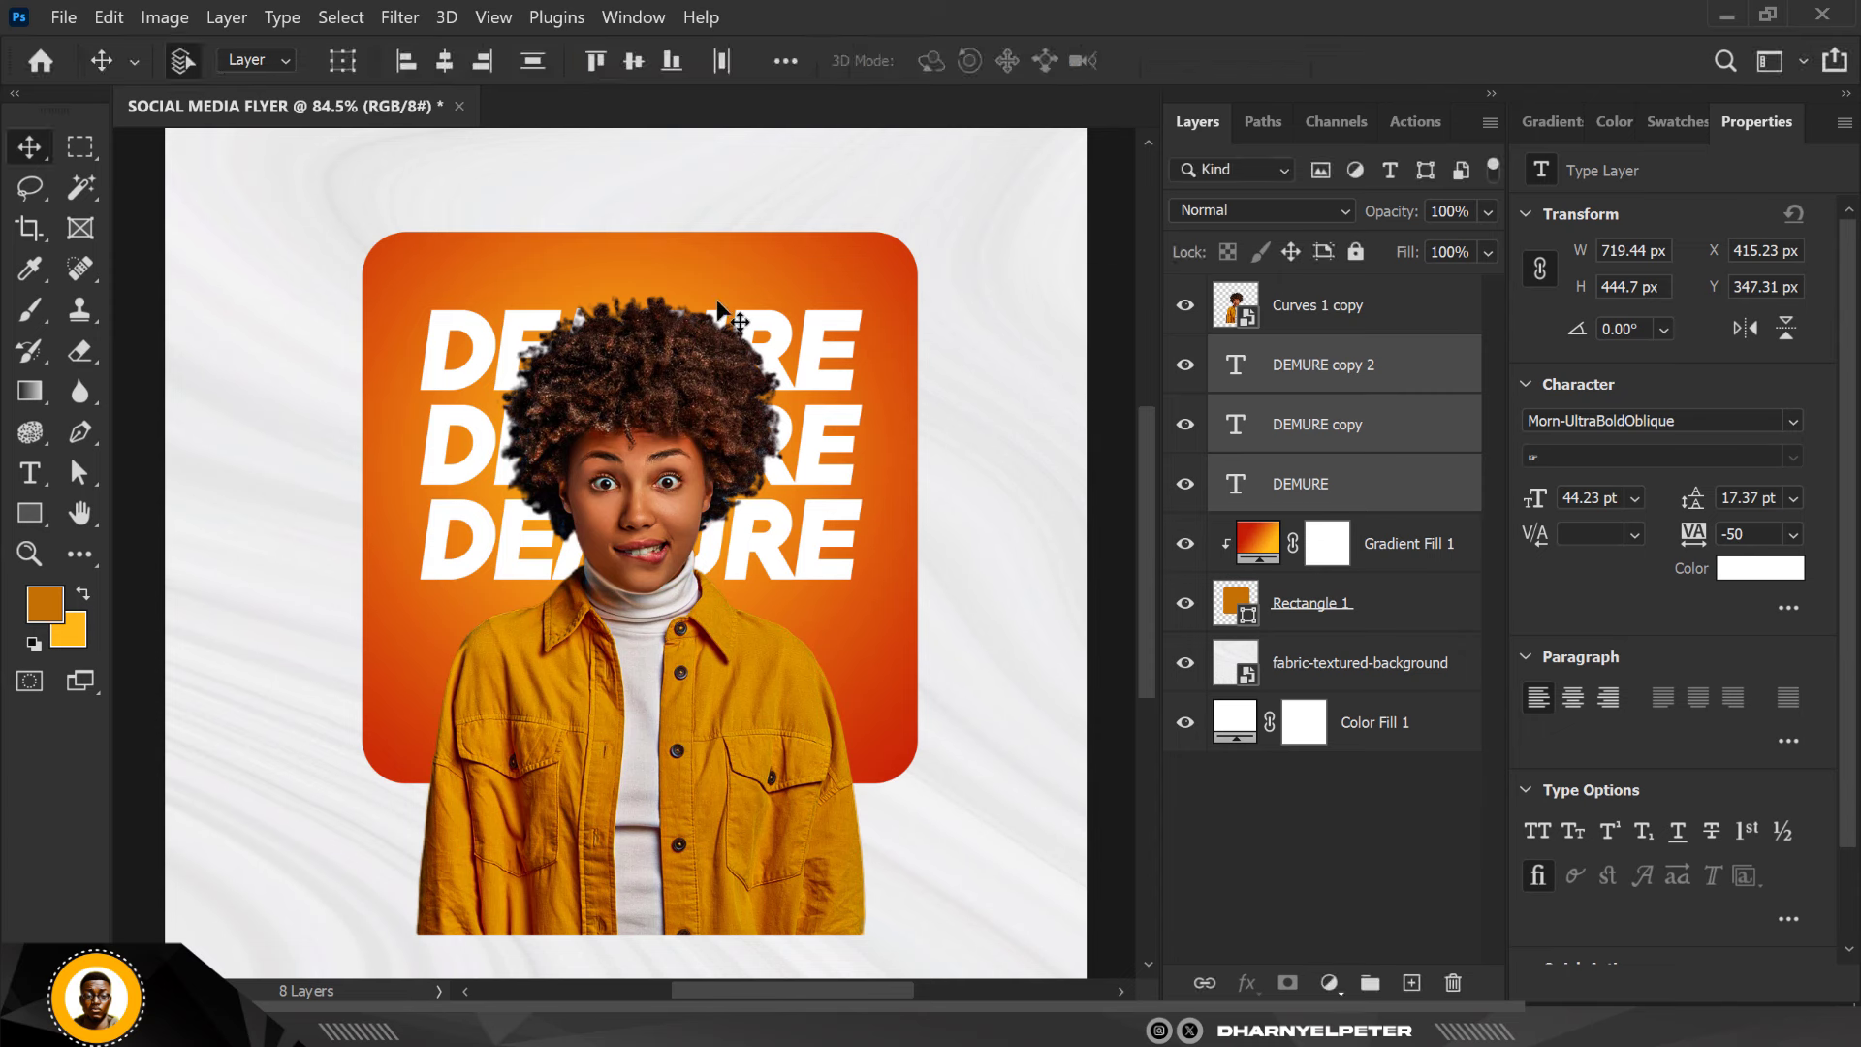
Create a new layer above the gradient fill and place the vecteezy_lightning-icons bolt image from the DEMURE folder there
left_click(1387, 534)
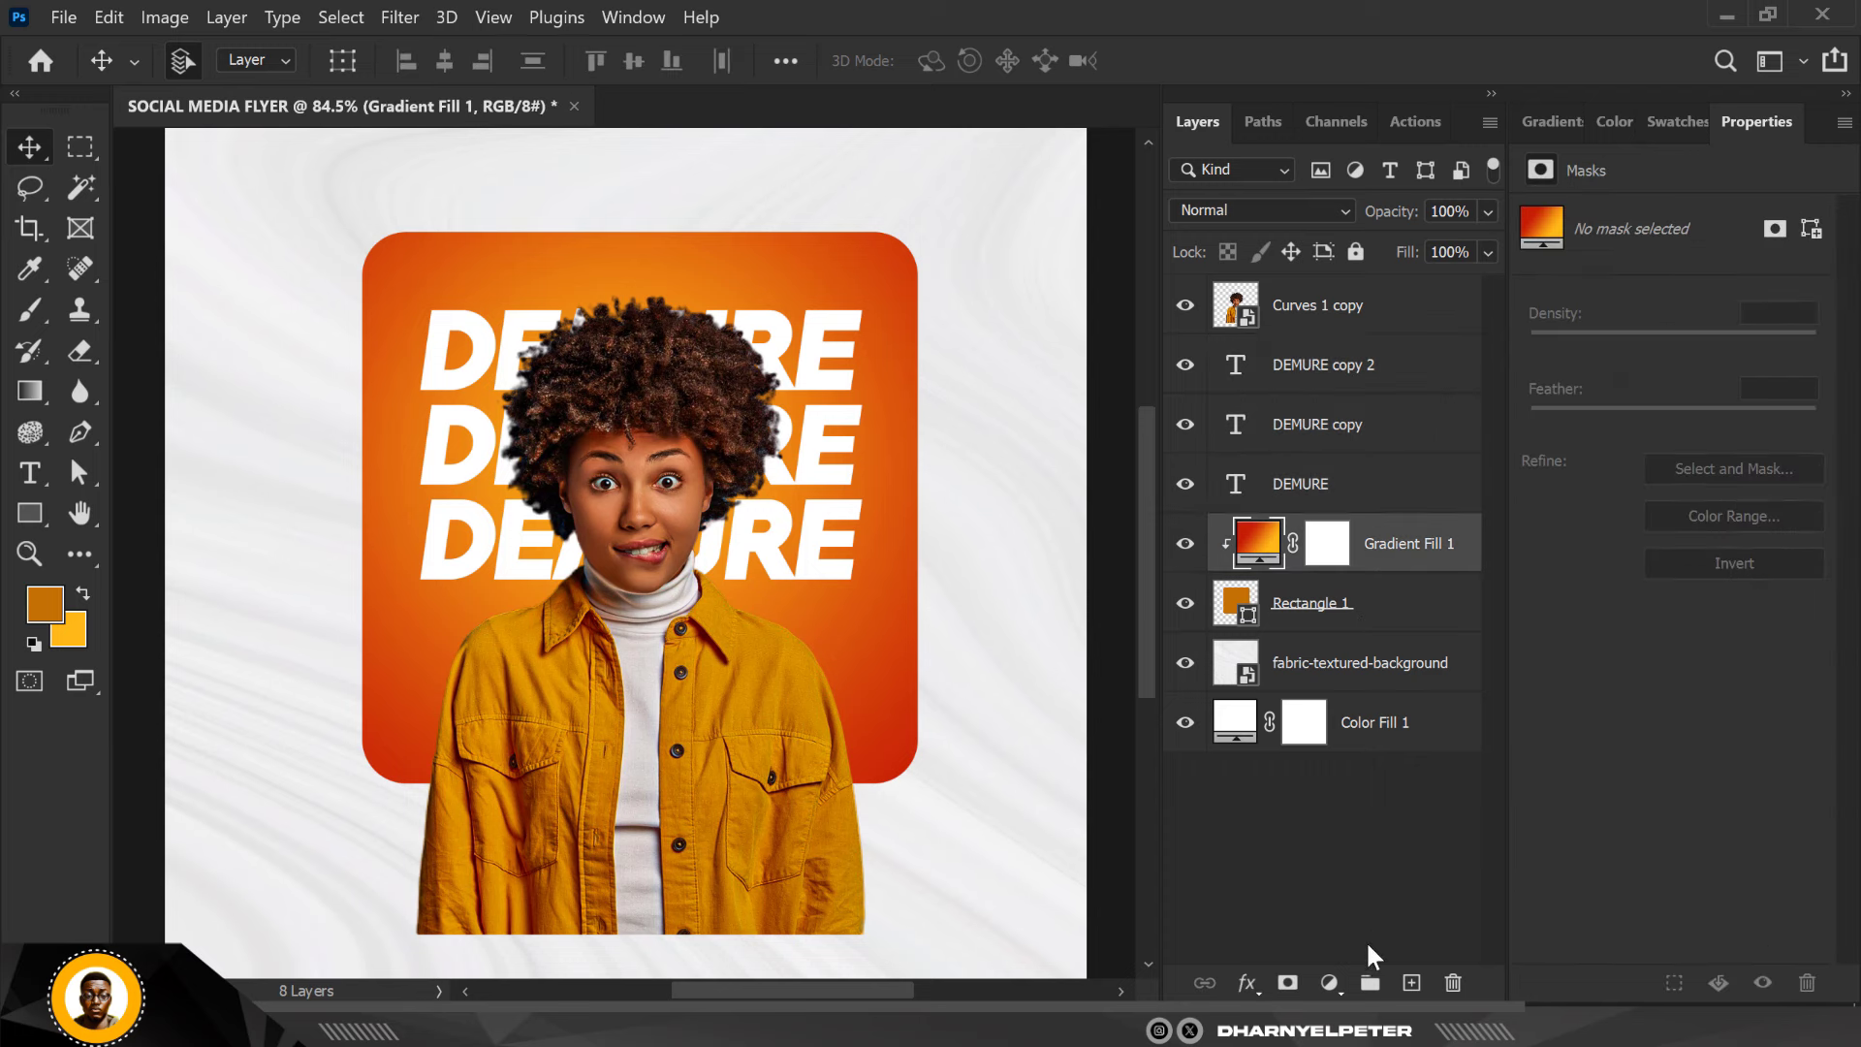
left_click(1411, 984)
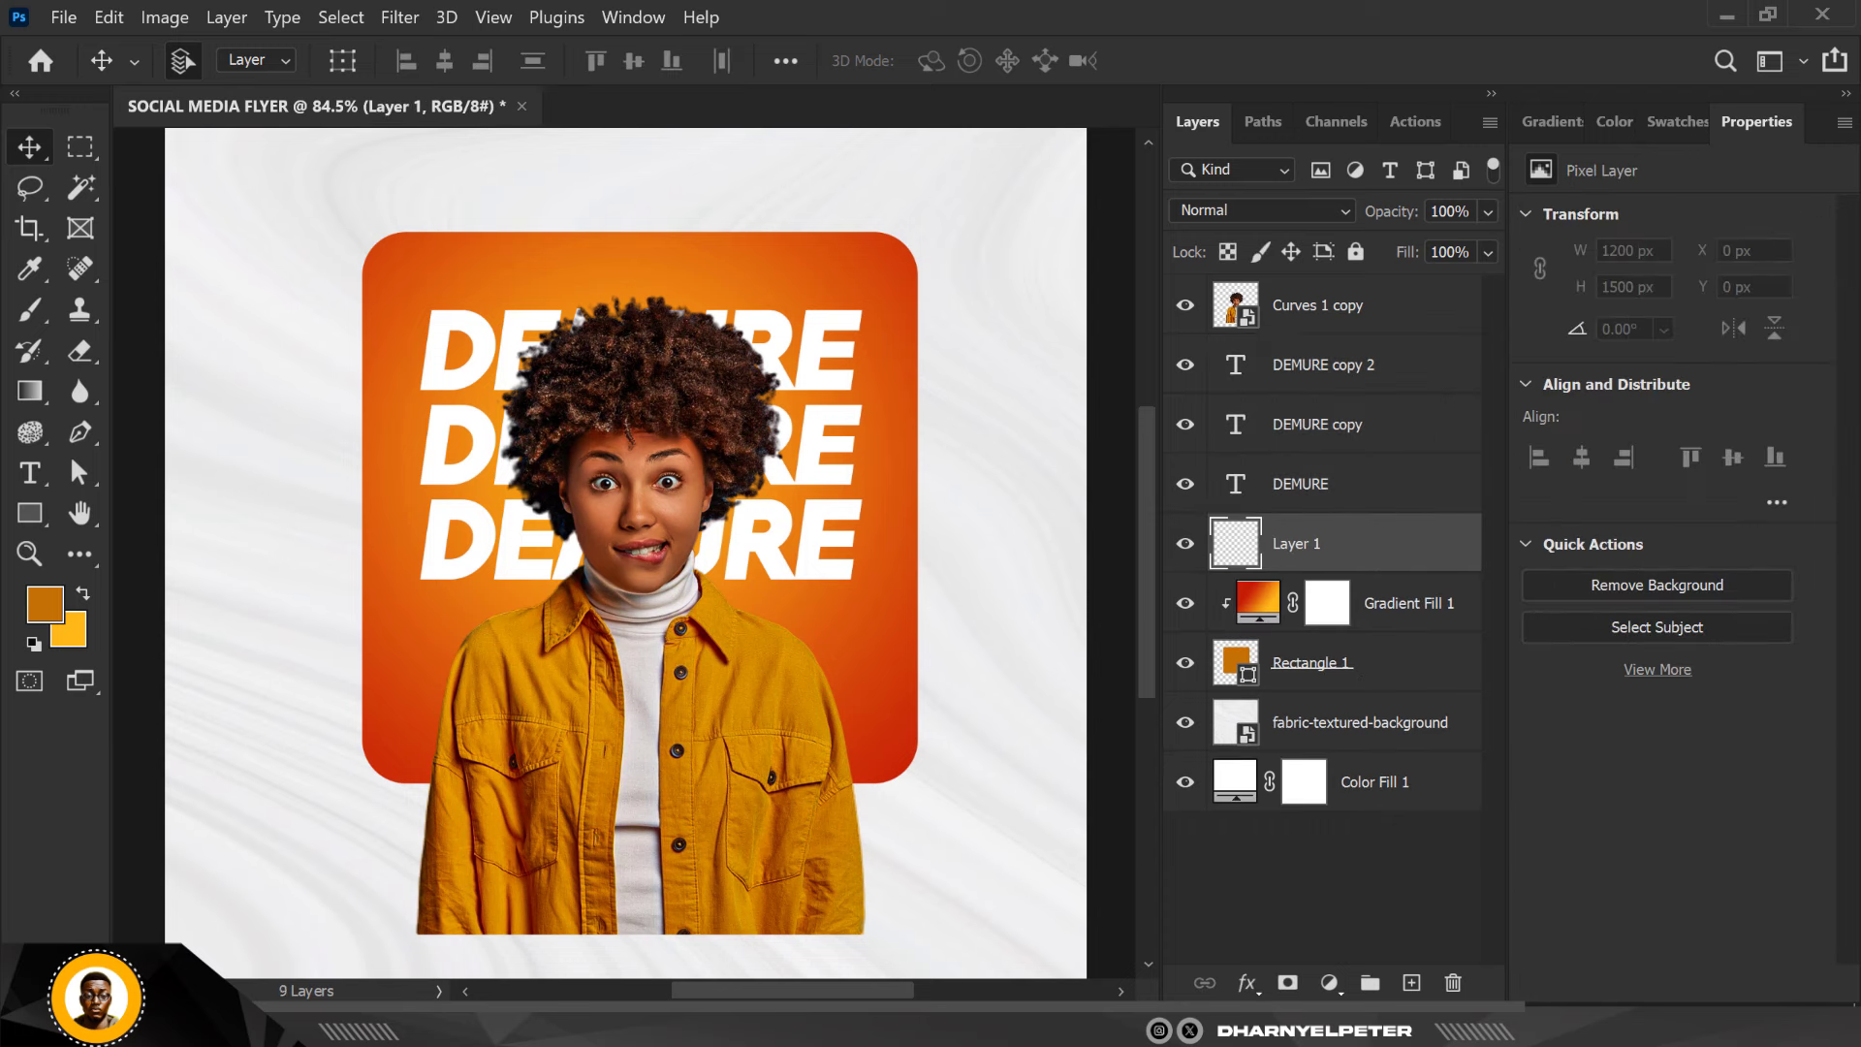
key("alt+Tab")
left_click(989, 217)
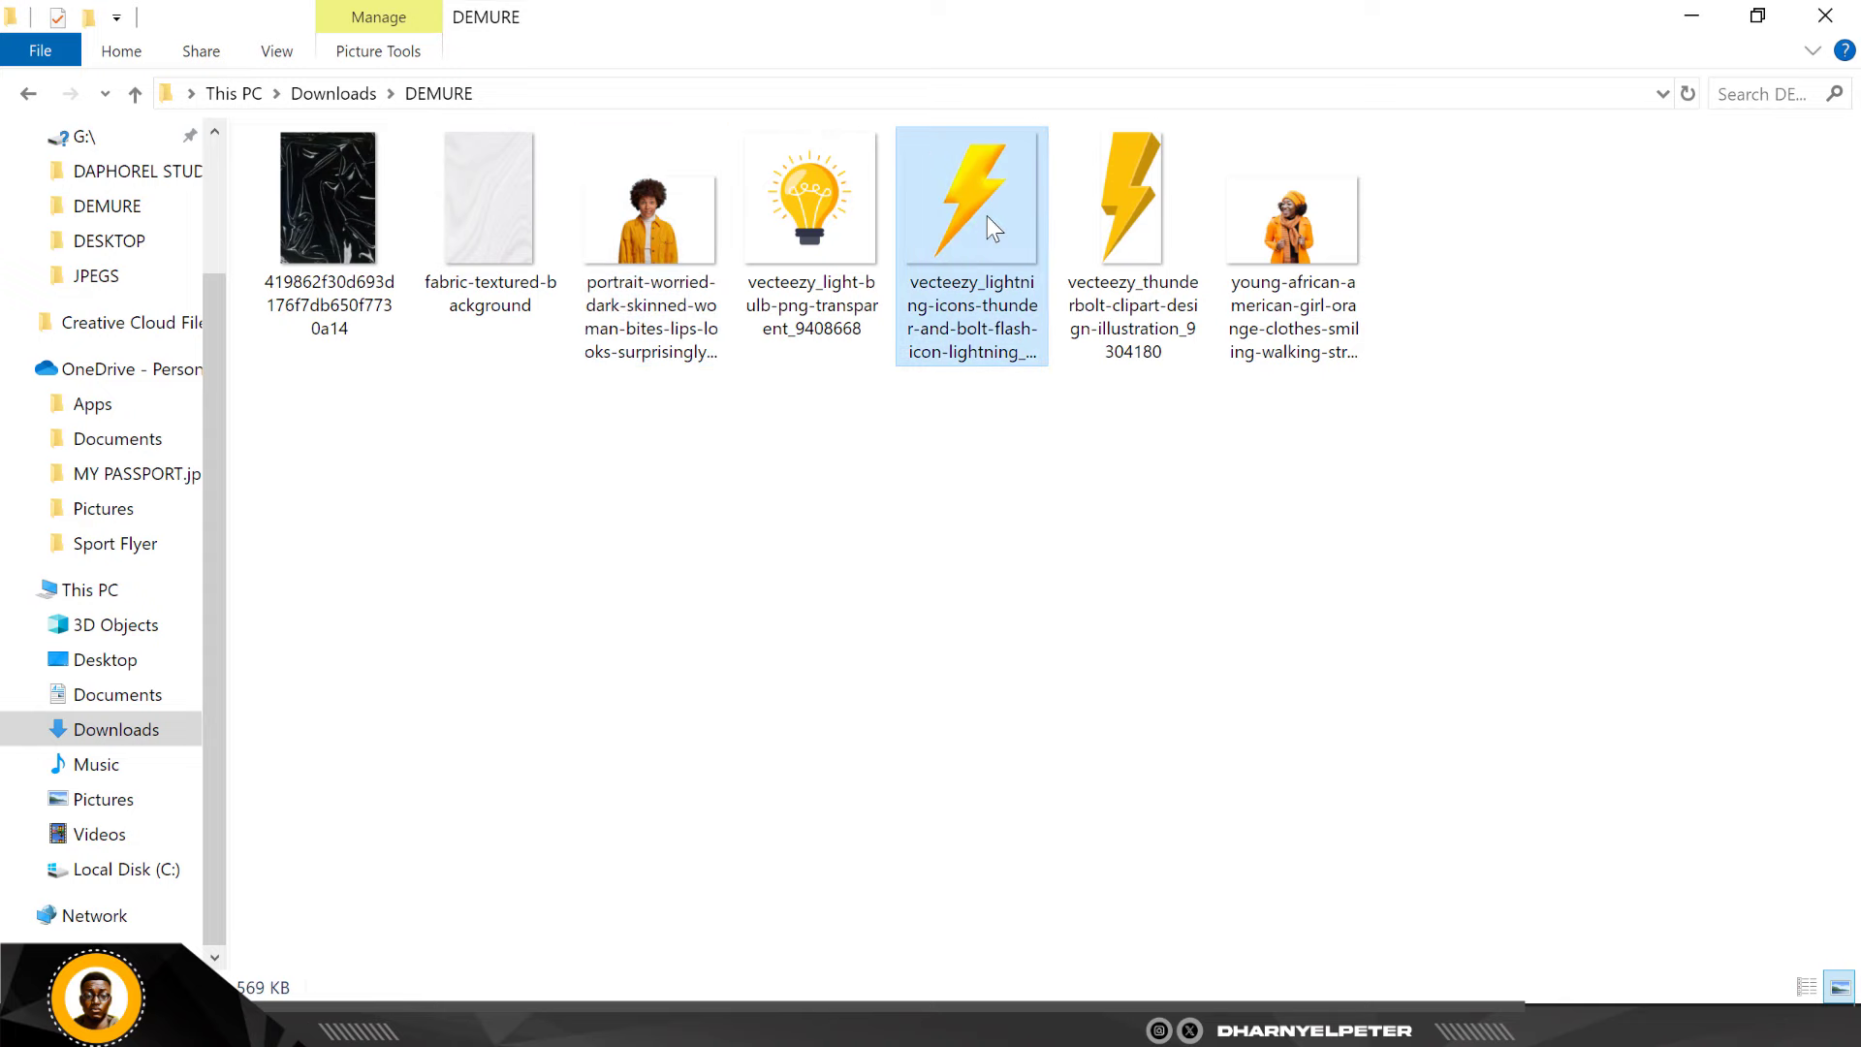
left_click_drag(987, 217, 753, 468)
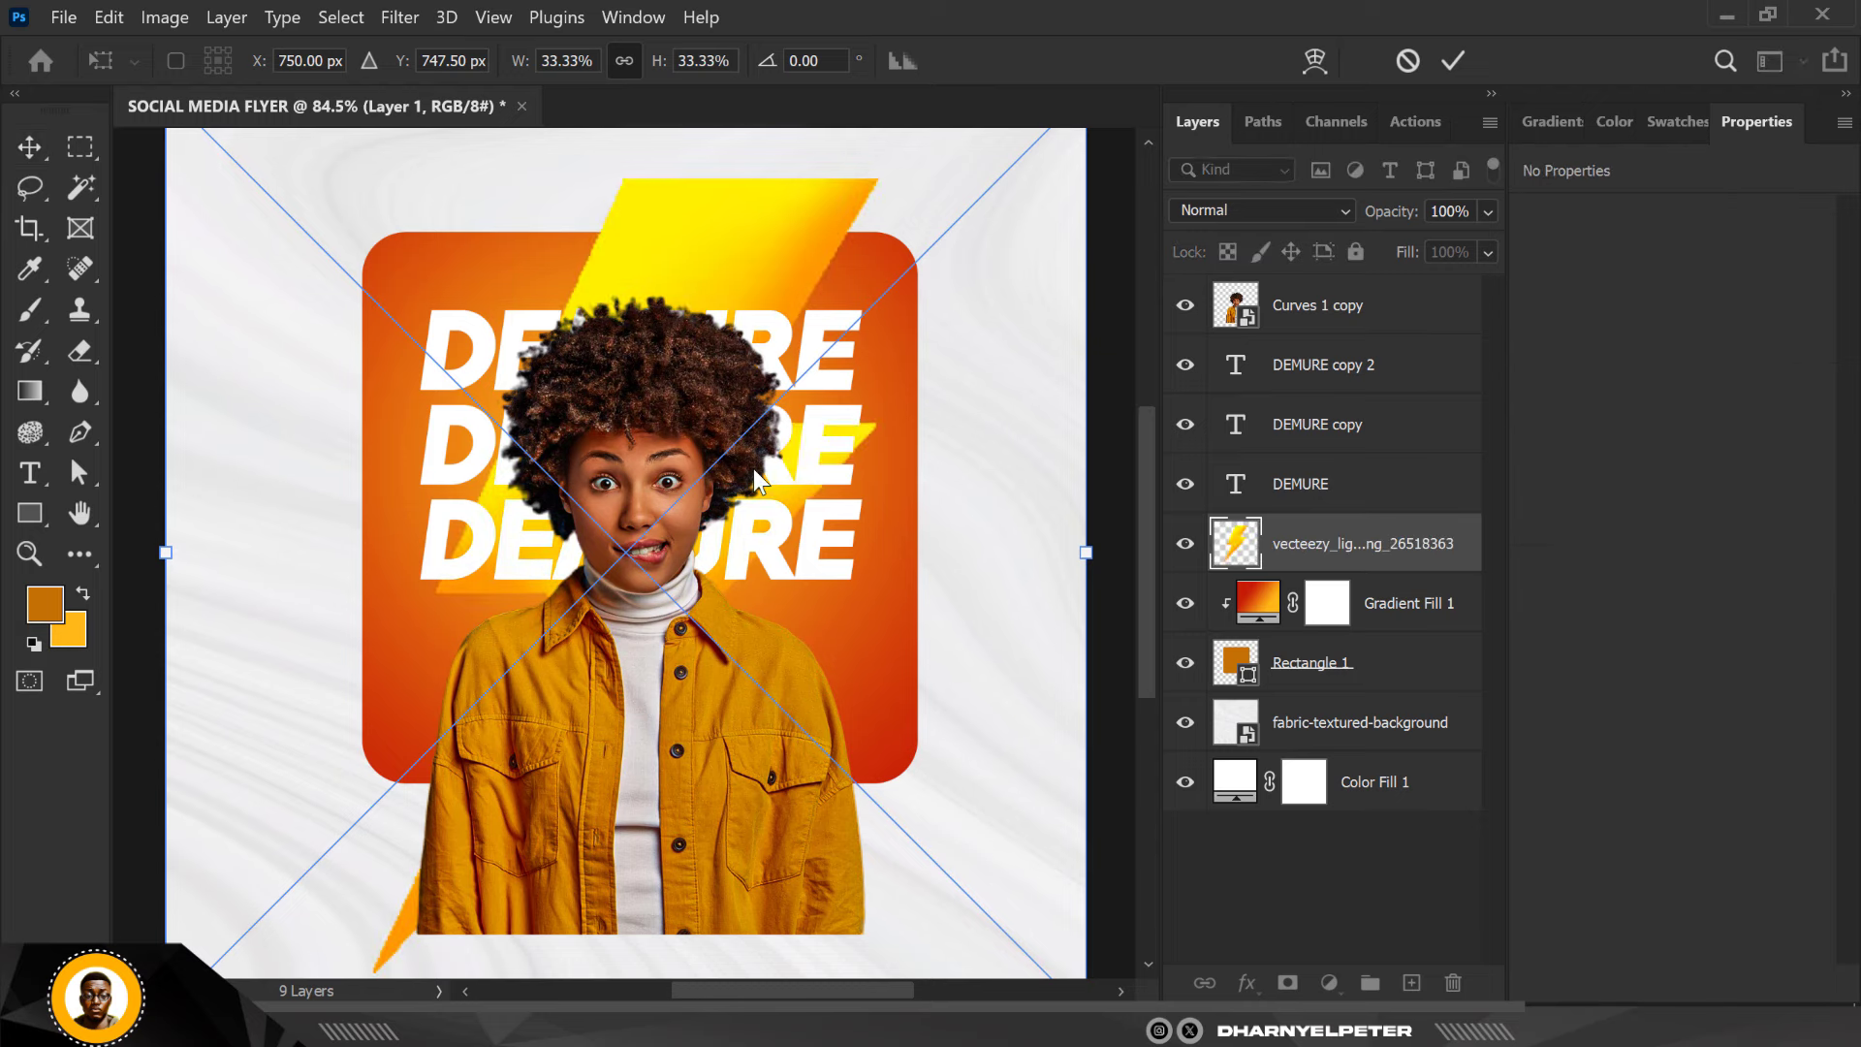
Move the placed lightning bolt slightly left to X 709.08 px, Y 750 px and lower its opacity to 57%
scroll(754, 468, "down", 3)
scroll(765, 388, "up", 1)
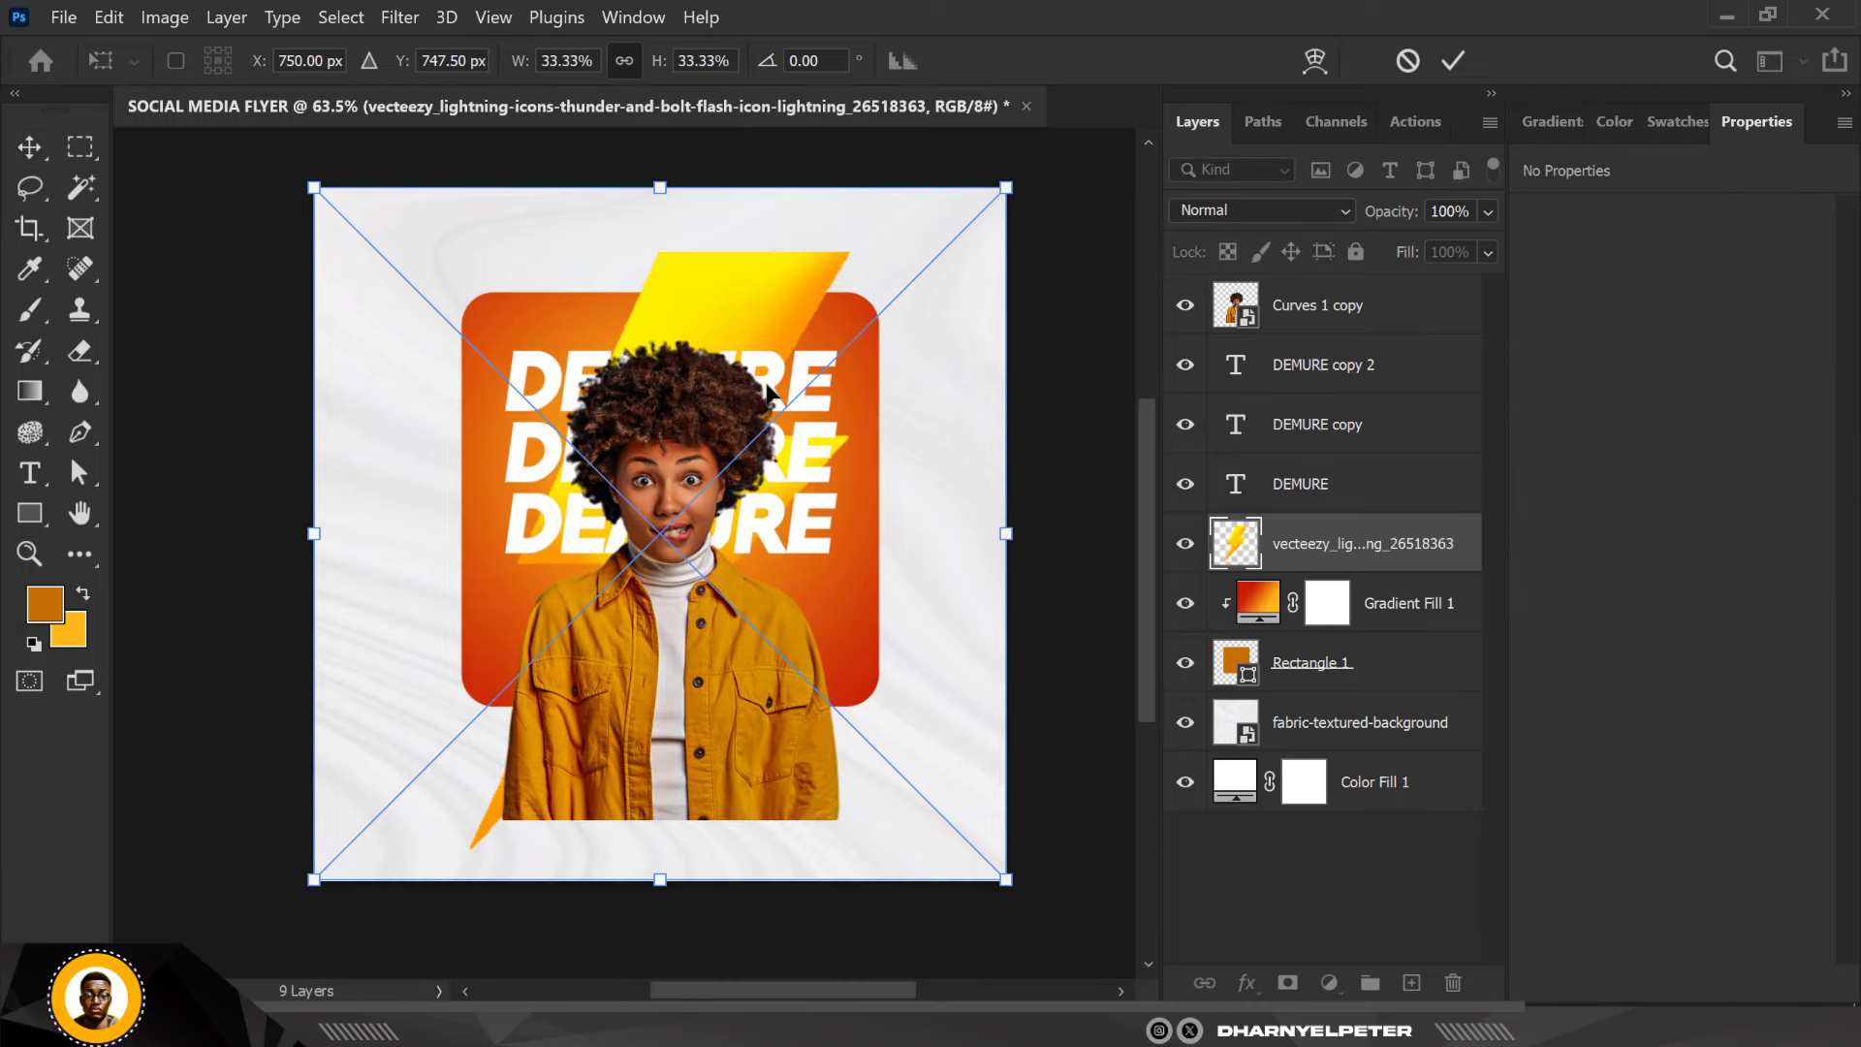
left_click_drag(758, 289, 737, 294)
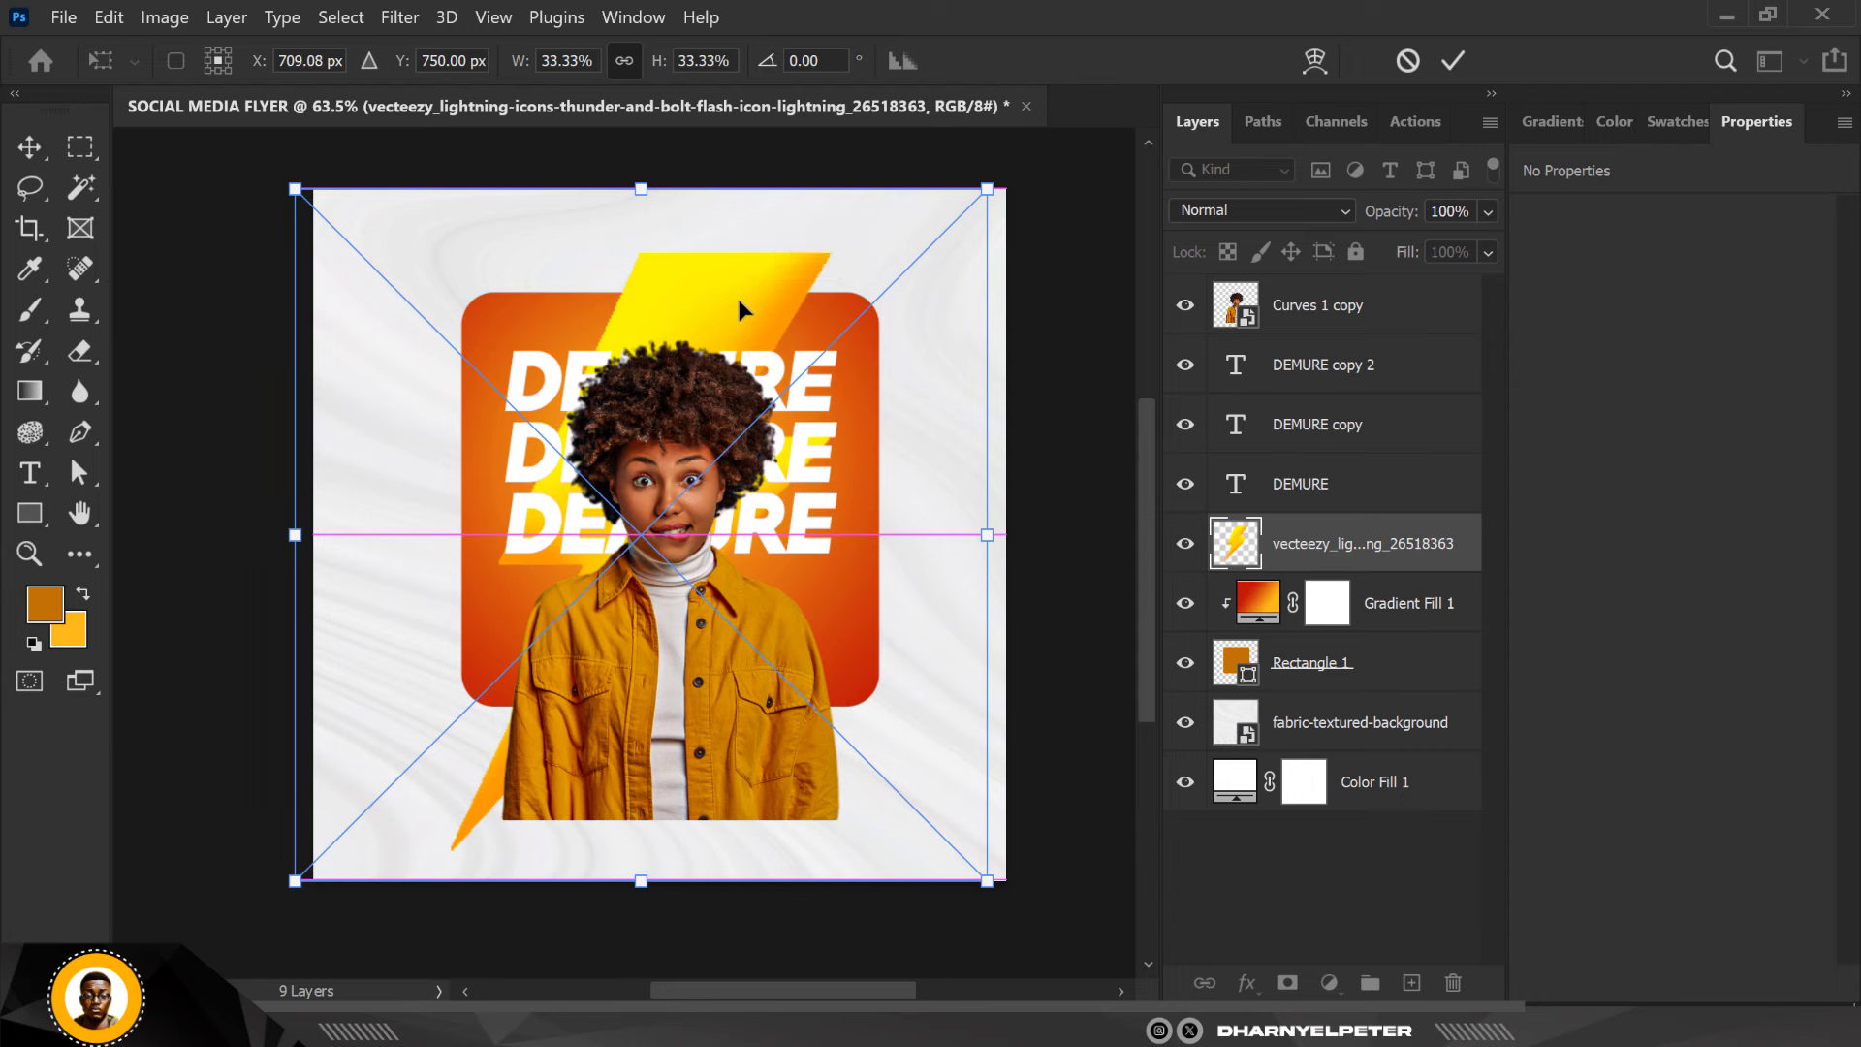
key("Return")
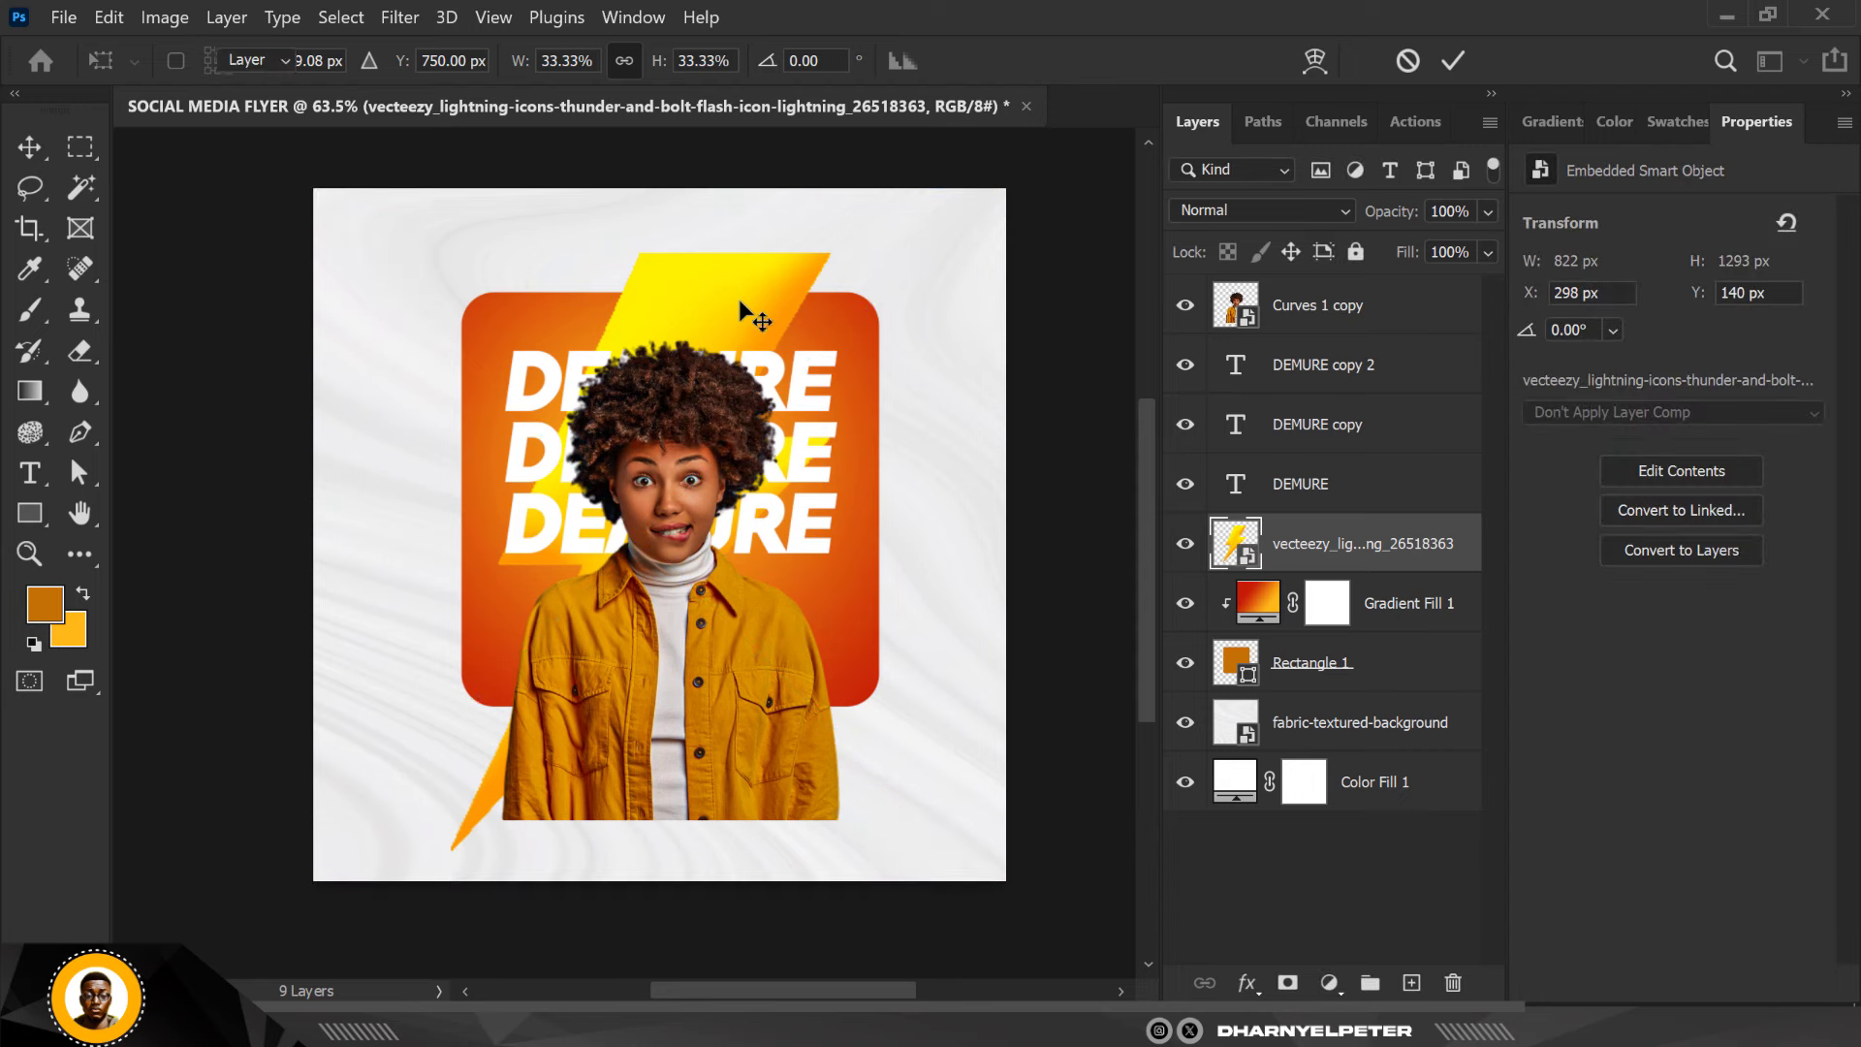
left_click(1491, 213)
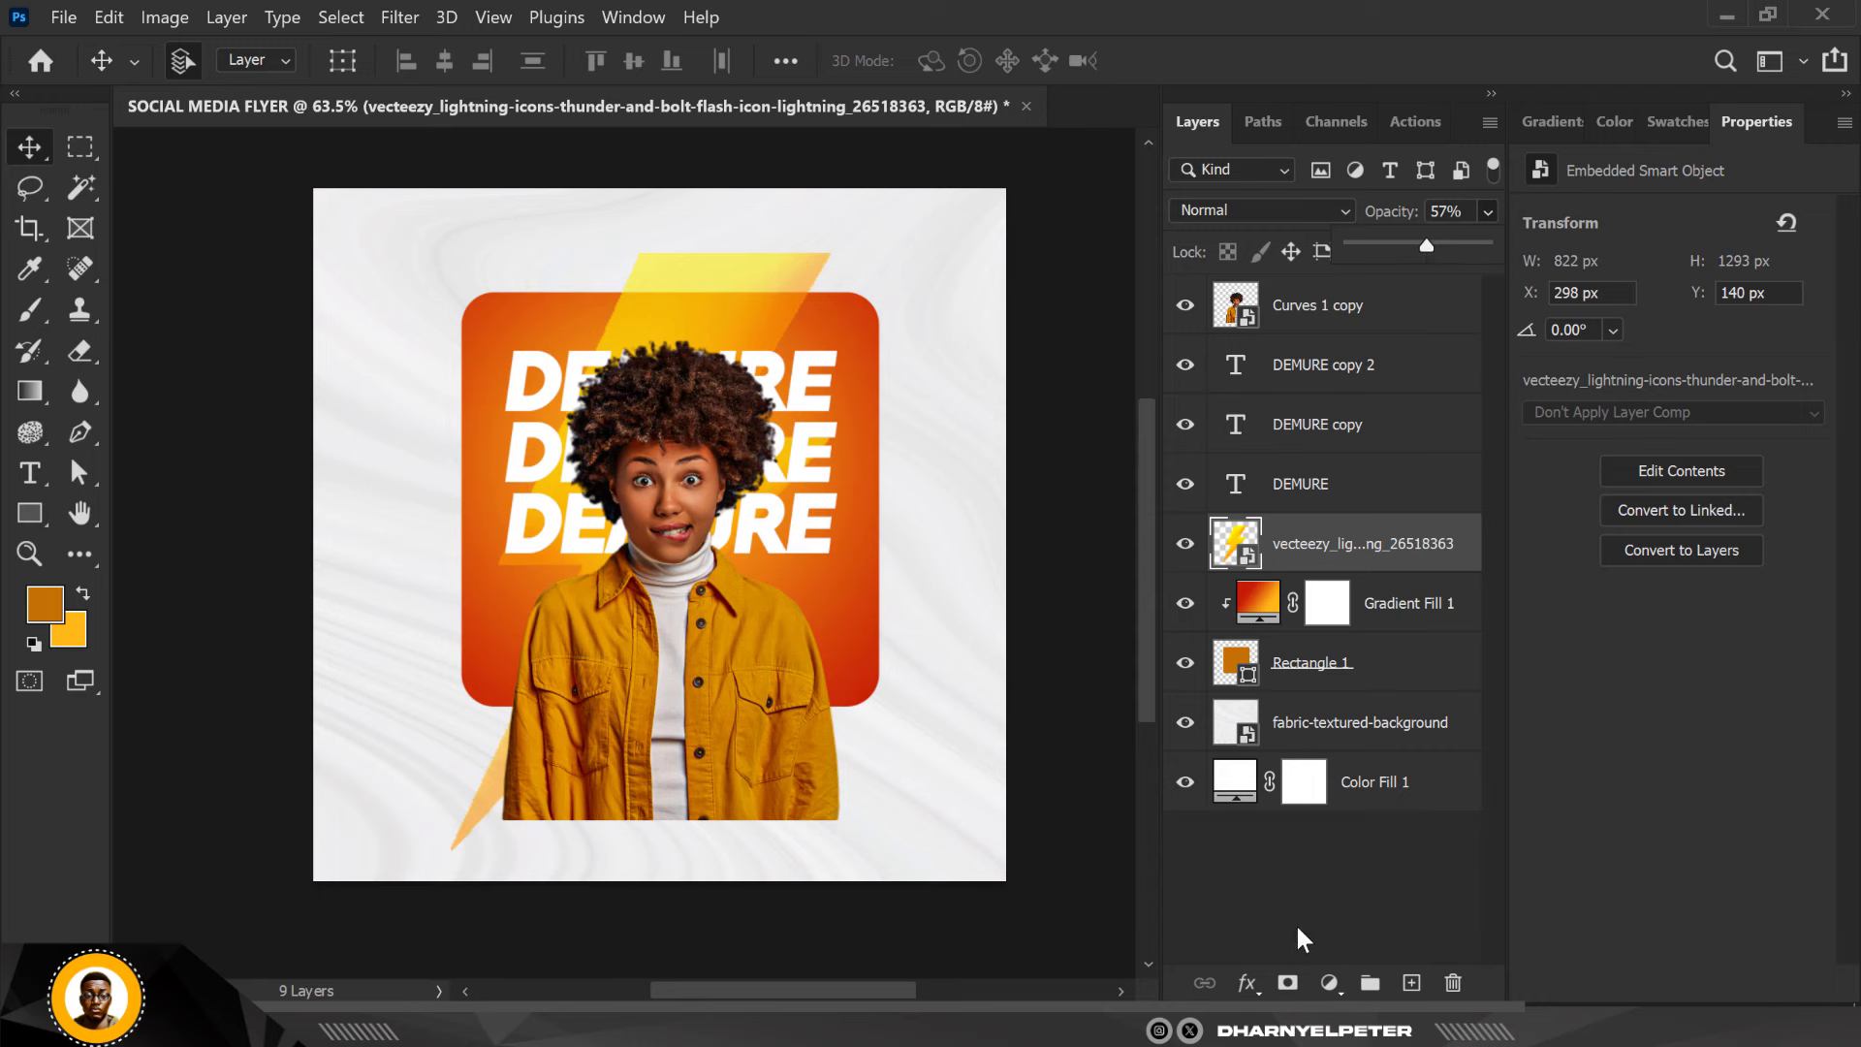
Add a layer mask to the lightning bolt and hide its lower tip with a soft 500 px black brush
left_click(1286, 990)
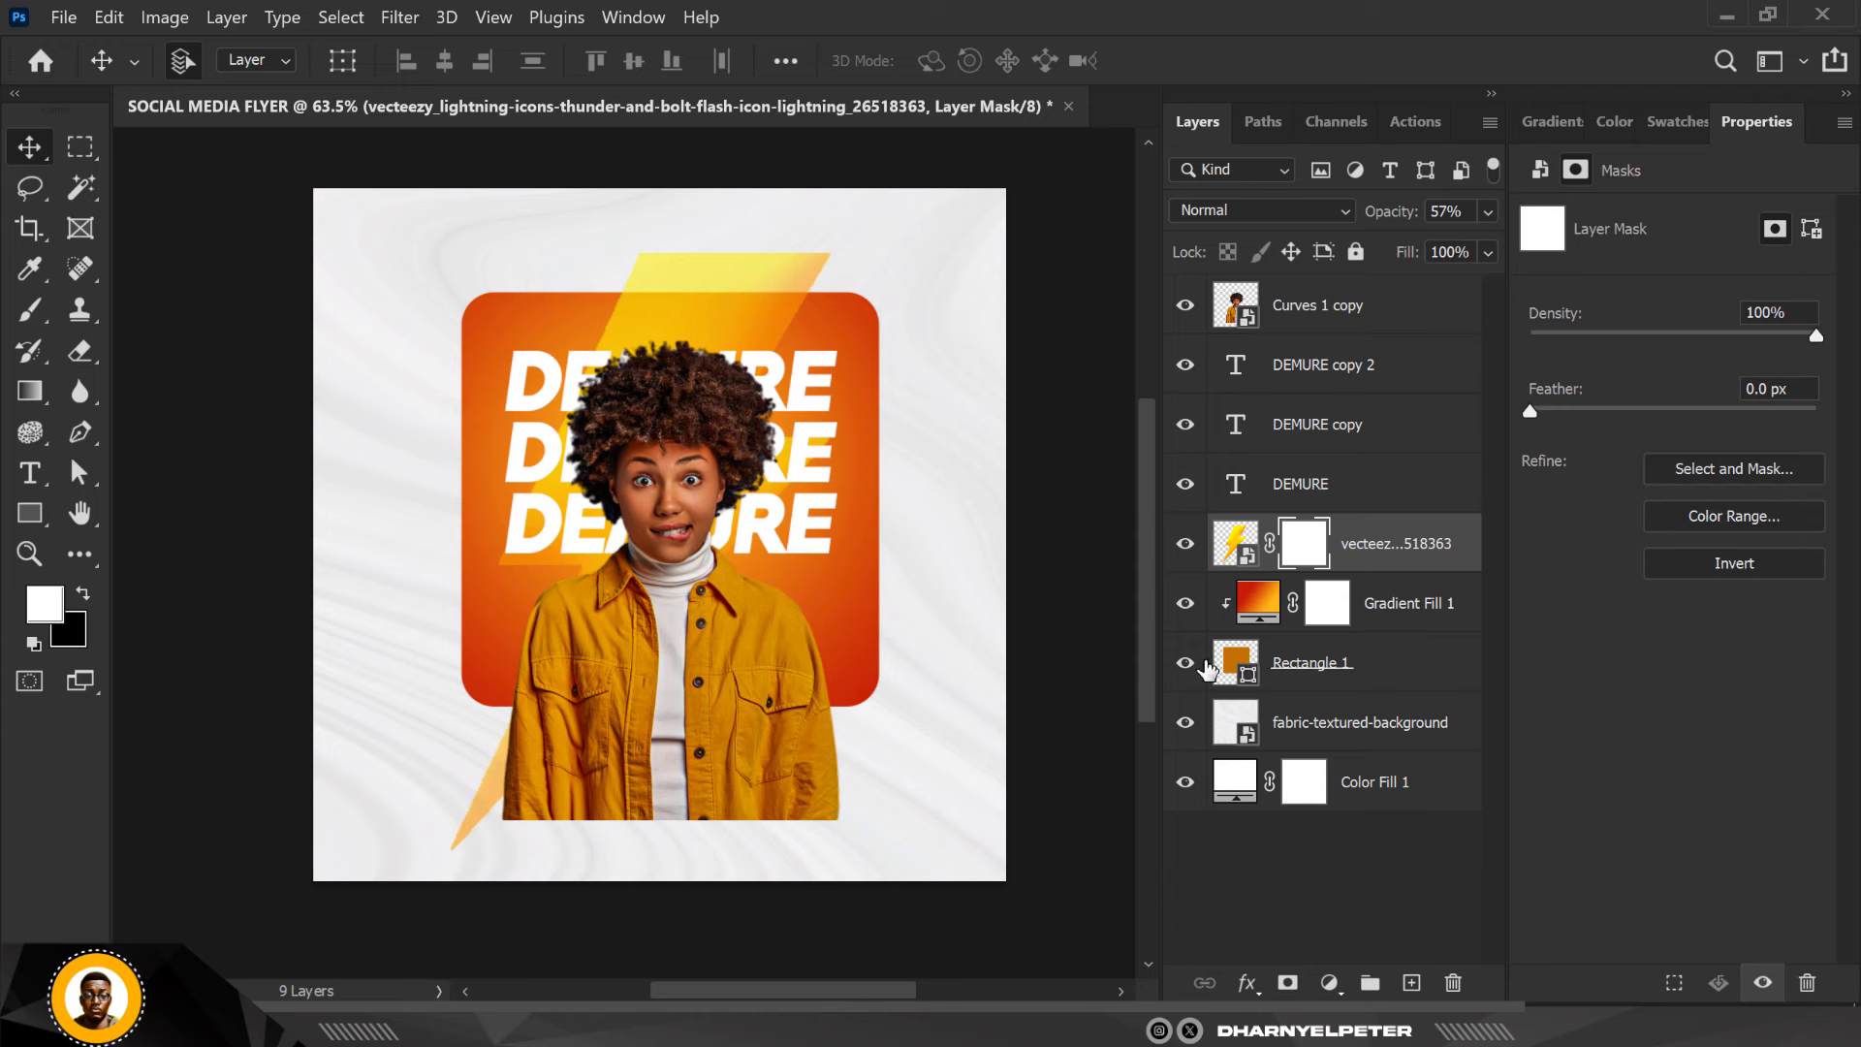
key("b")
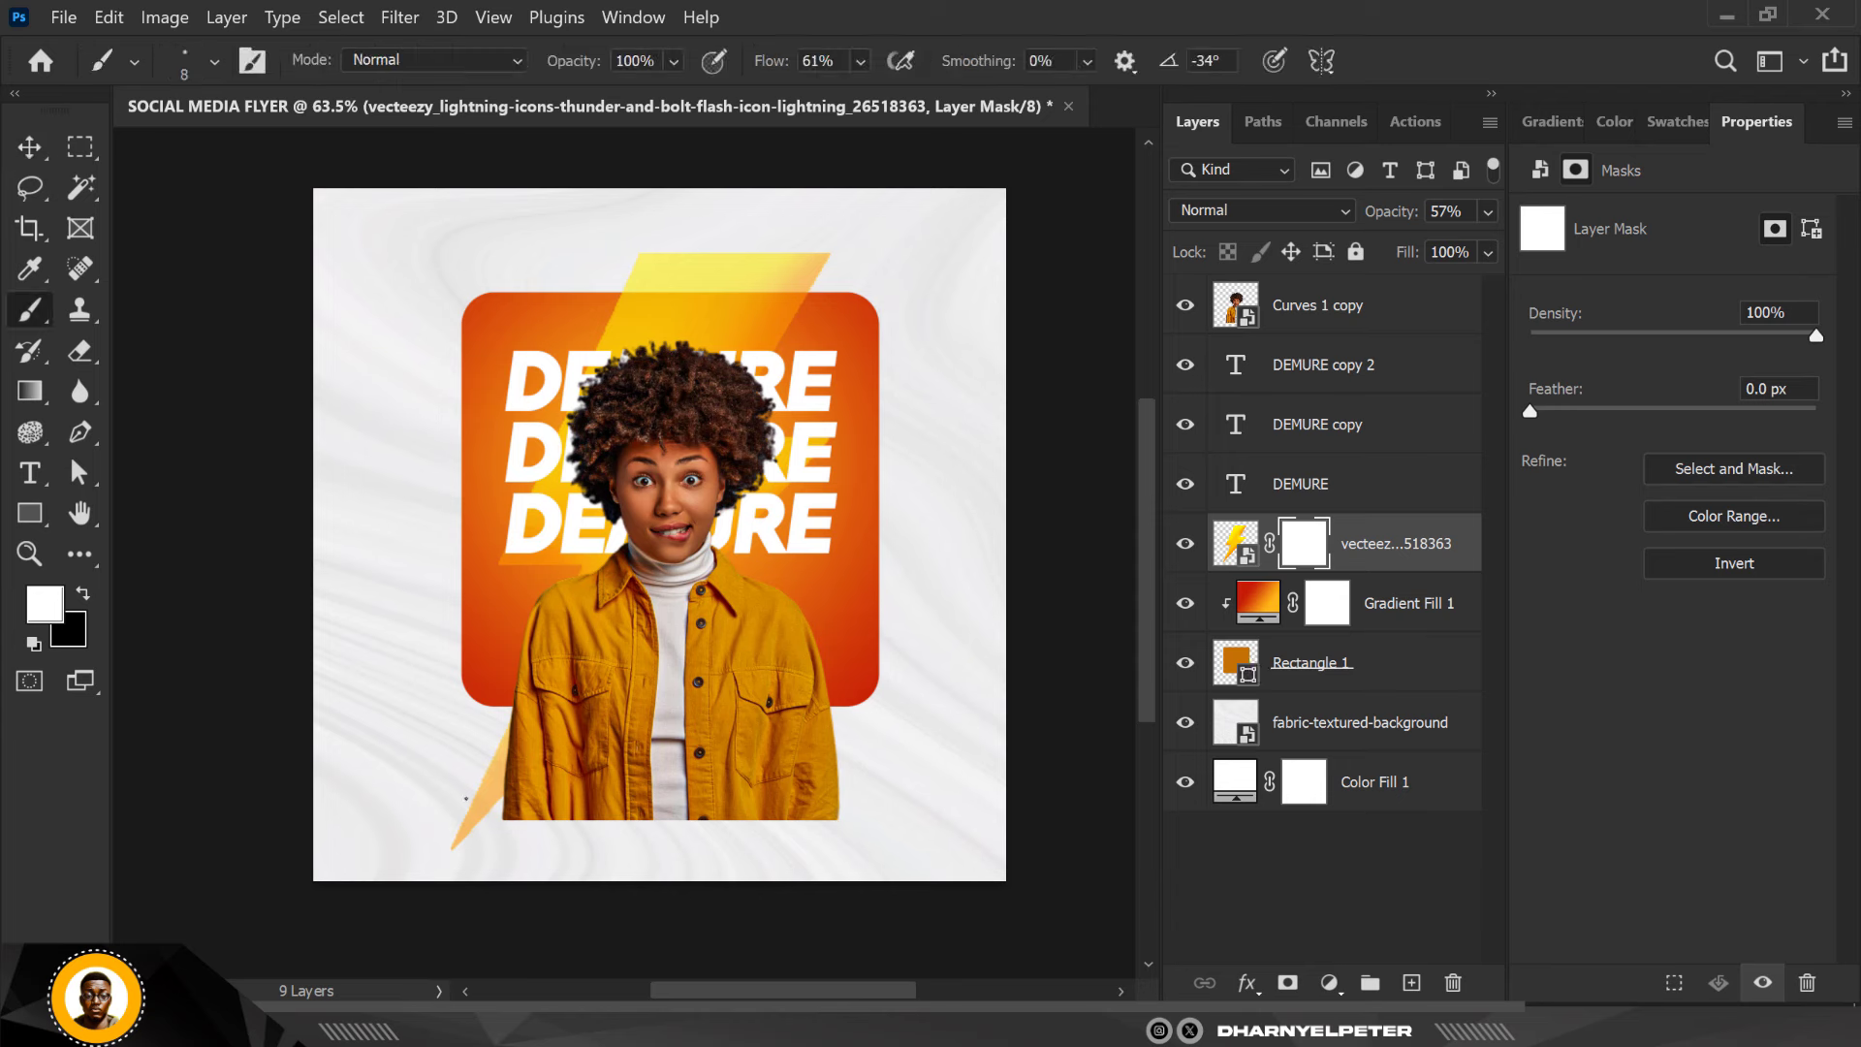
key("bracketright")
key("bracketright")
key("bracketright")
key("bracketright")
key("bracketright")
key("bracketright")
key("bracketright")
key("bracketright")
key("bracketright")
key("bracketright")
key("bracketright")
key("bracketright")
key("bracketright")
key("bracketright")
key("bracketright")
key("bracketright")
key("bracketright")
key("bracketright")
key("bracketright")
key("bracketright")
key("bracketright")
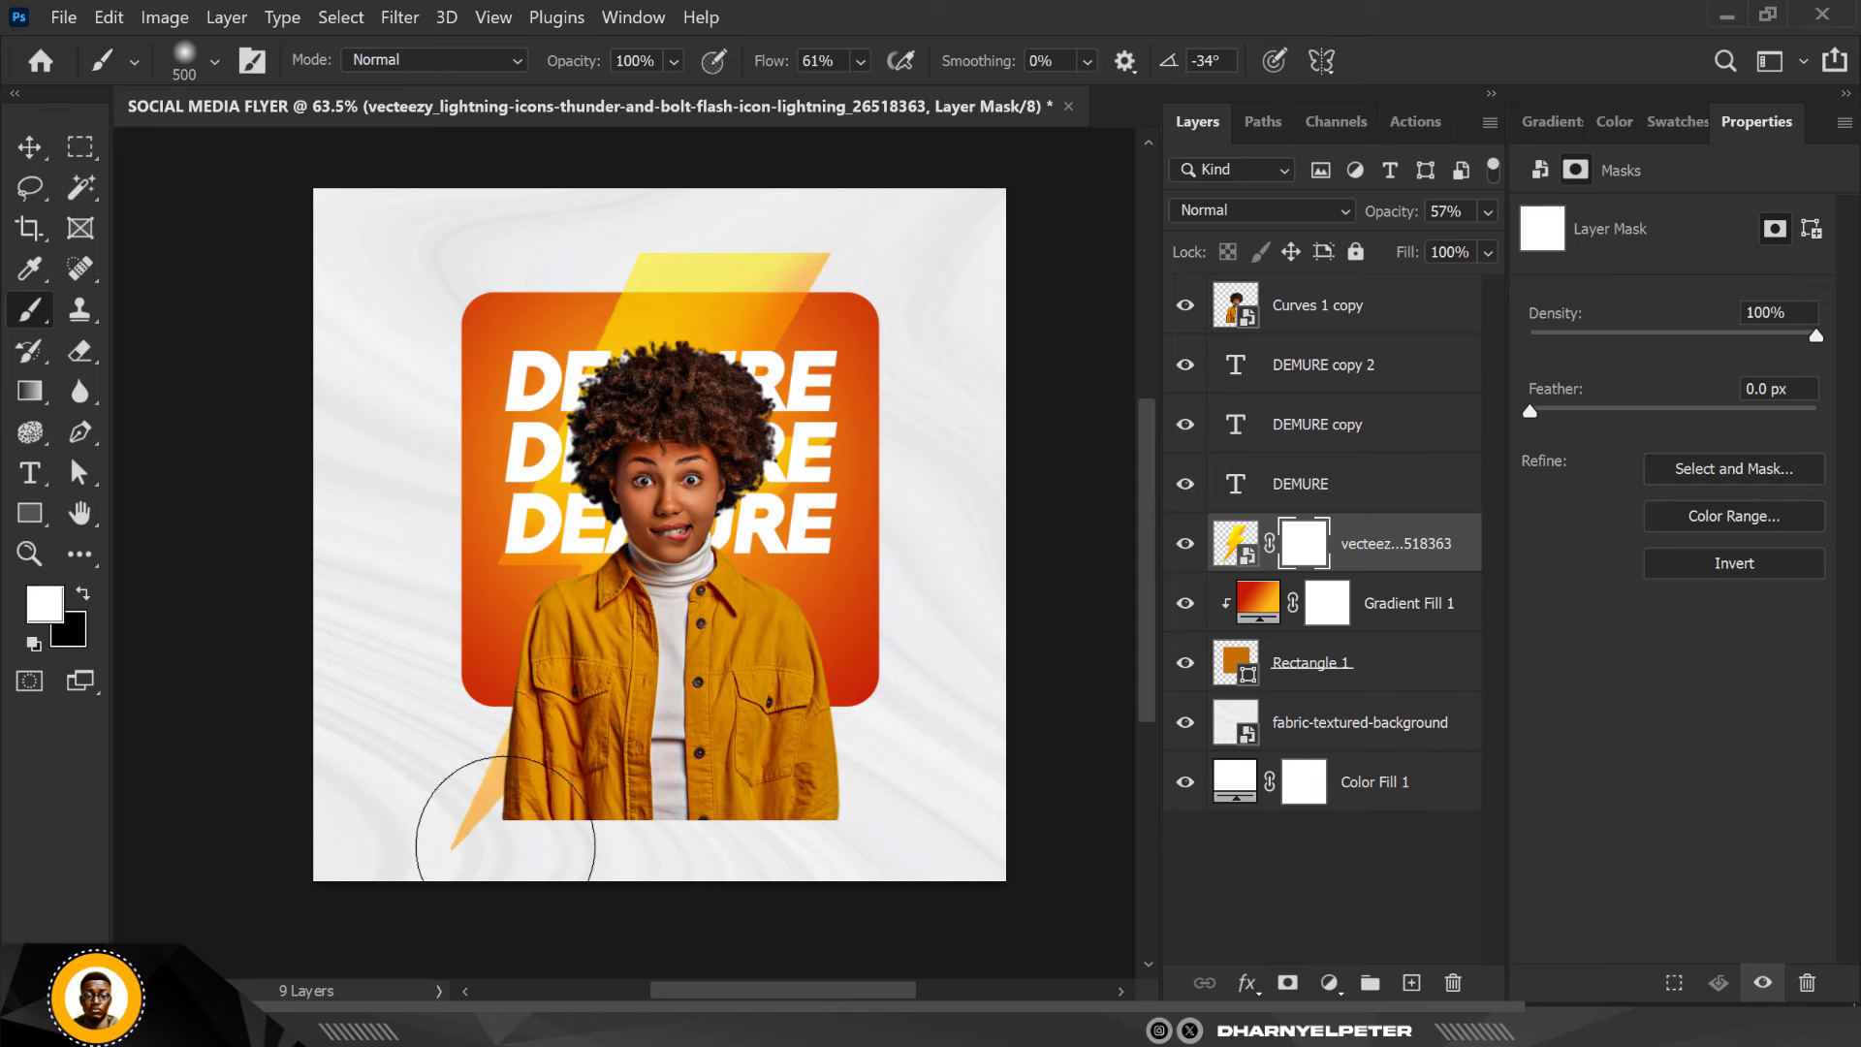
left_click(85, 592)
mouse_move(497, 883)
left_mouse_down()
mouse_move(500, 826)
mouse_move(475, 857)
mouse_move(519, 902)
mouse_move(525, 817)
mouse_move(503, 831)
mouse_move(563, 863)
left_mouse_up()
Reduce the lightning bolt layer's fill to 76%
scroll(647, 593, "up", 2)
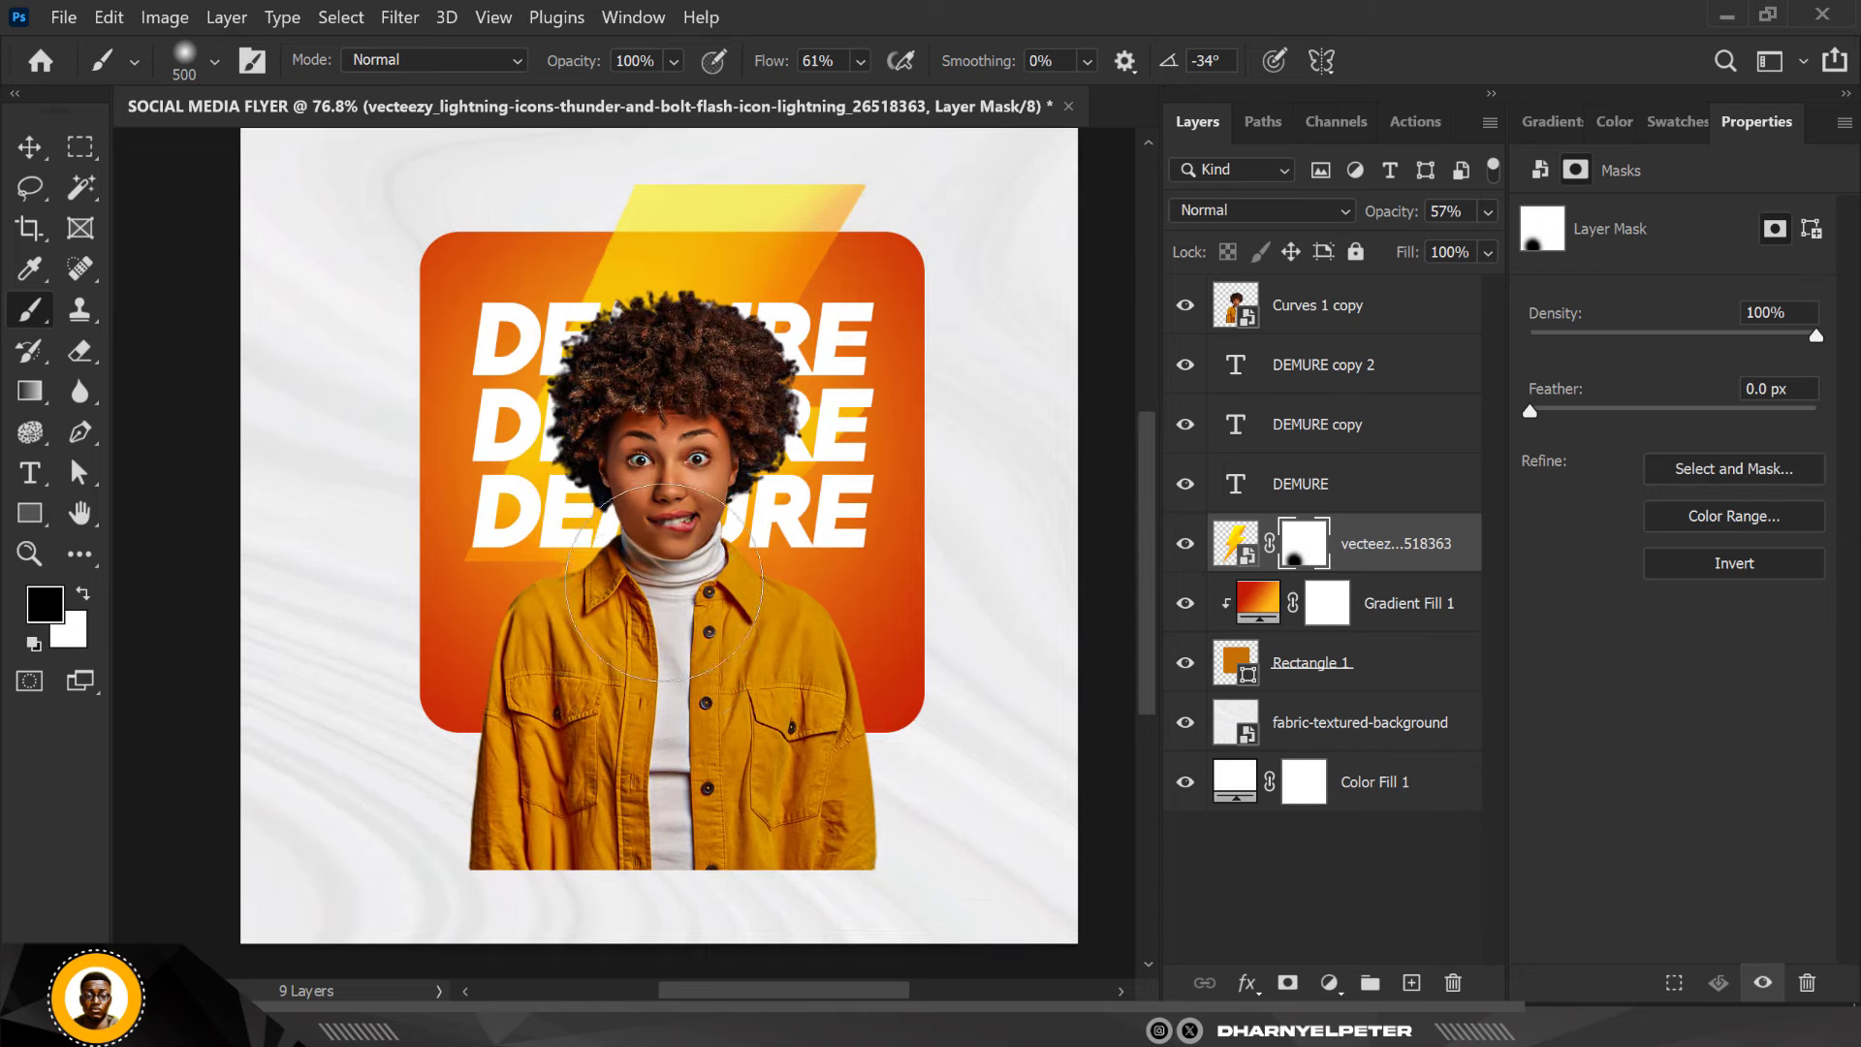
scroll(647, 594, "down", 1)
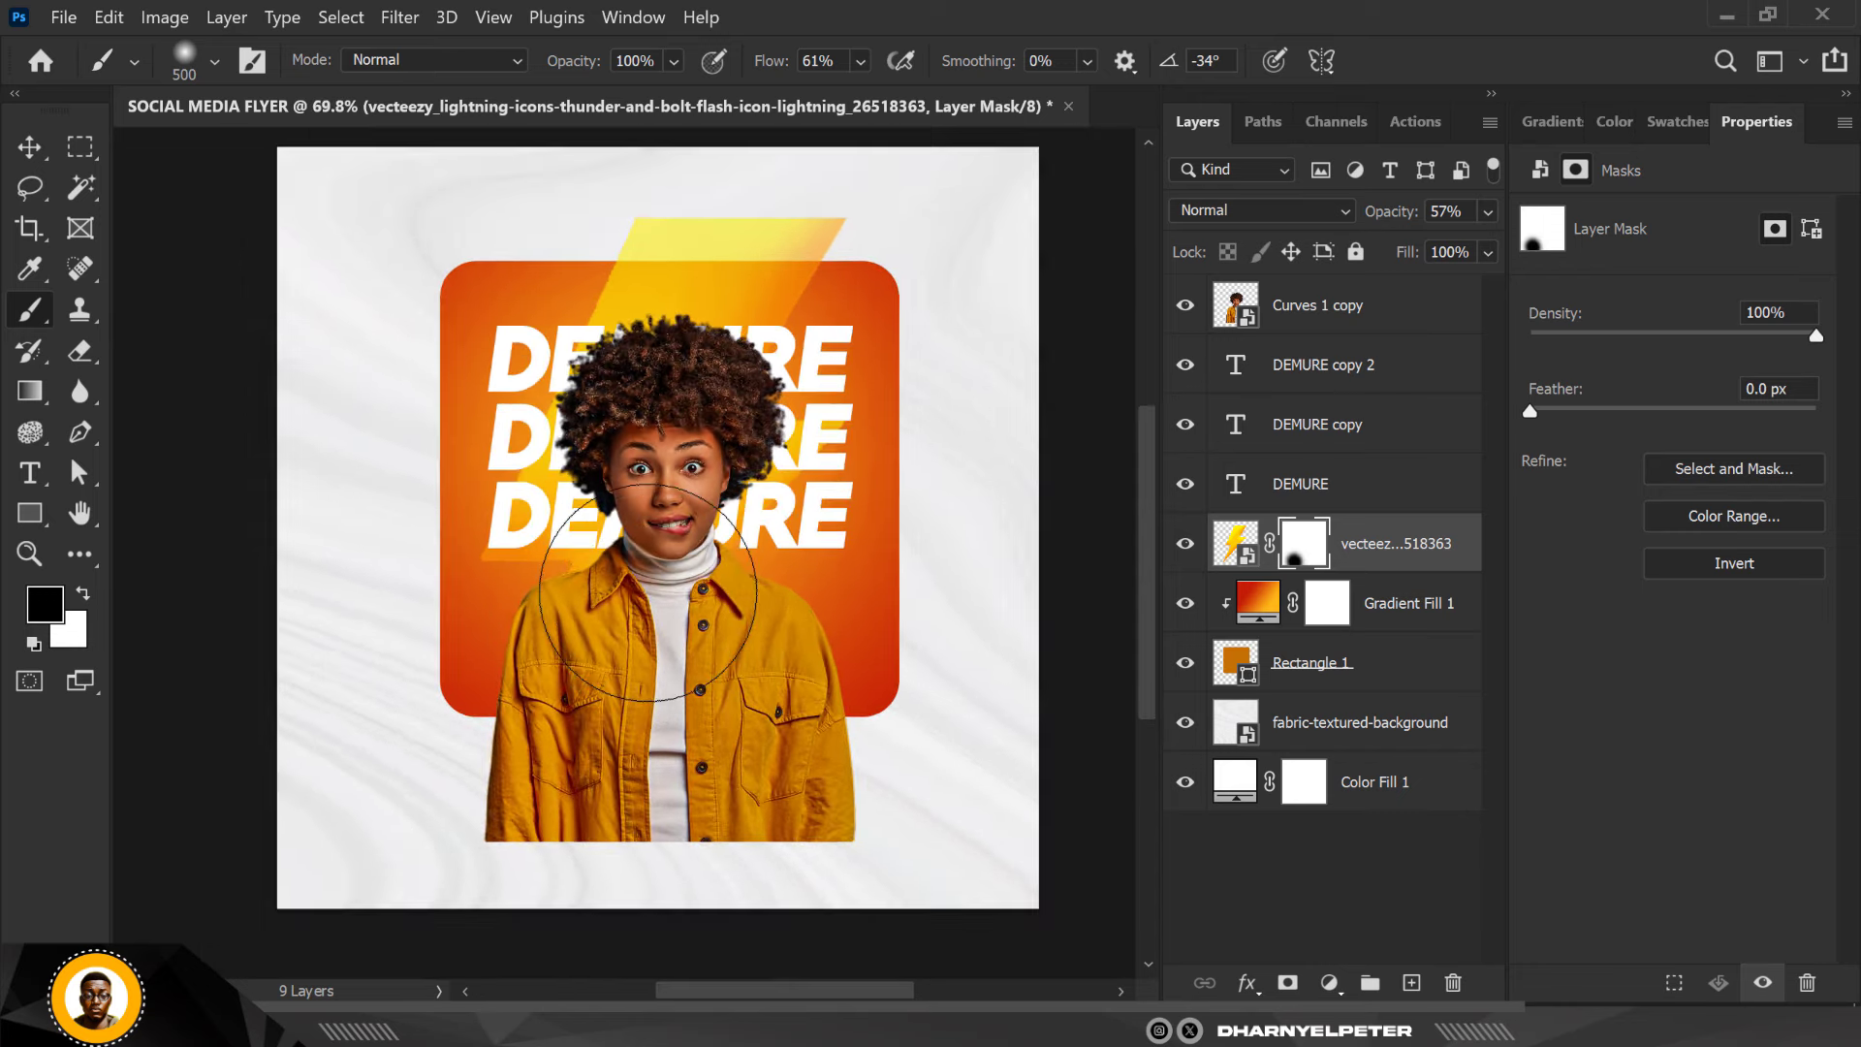
left_click(1489, 253)
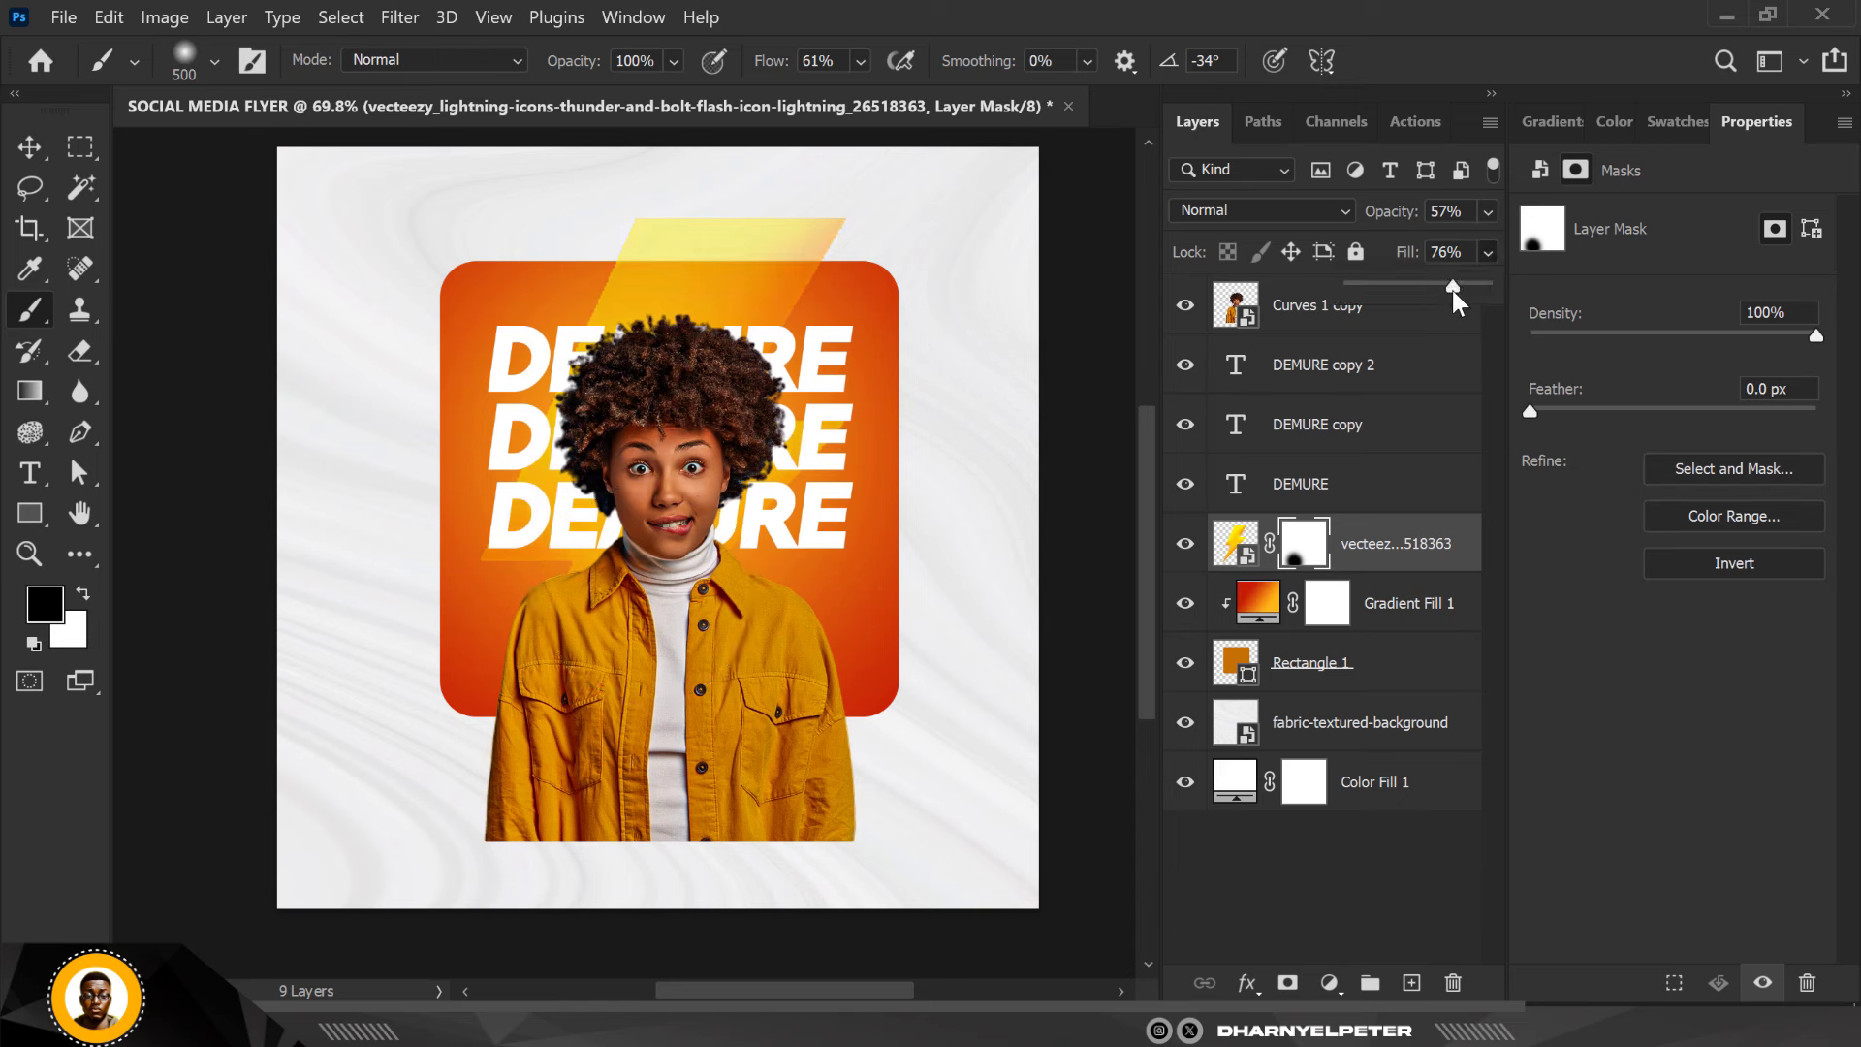
left_click(29, 146)
Add a layer mask to the woman's portrait and fade out the bottom of her jacket with a soft 500 px black brush
scroll(449, 374, "down", 2)
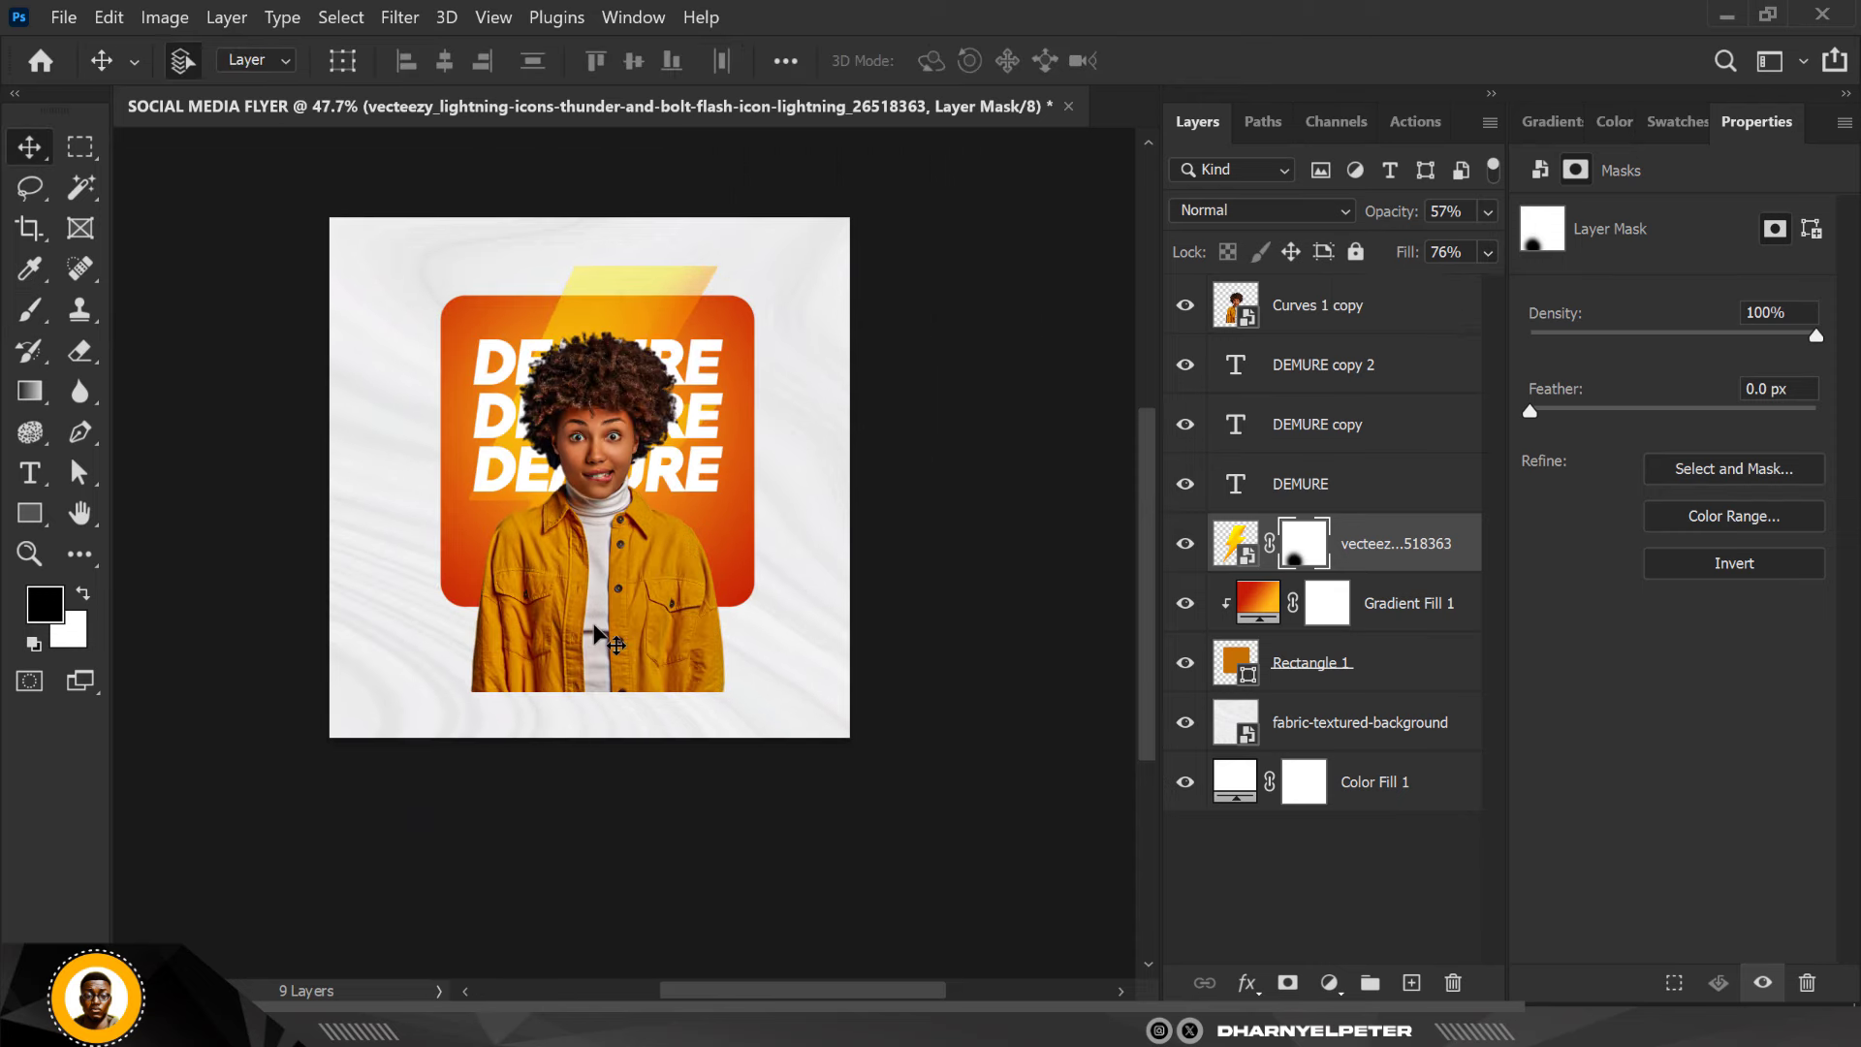
left_click(610, 642)
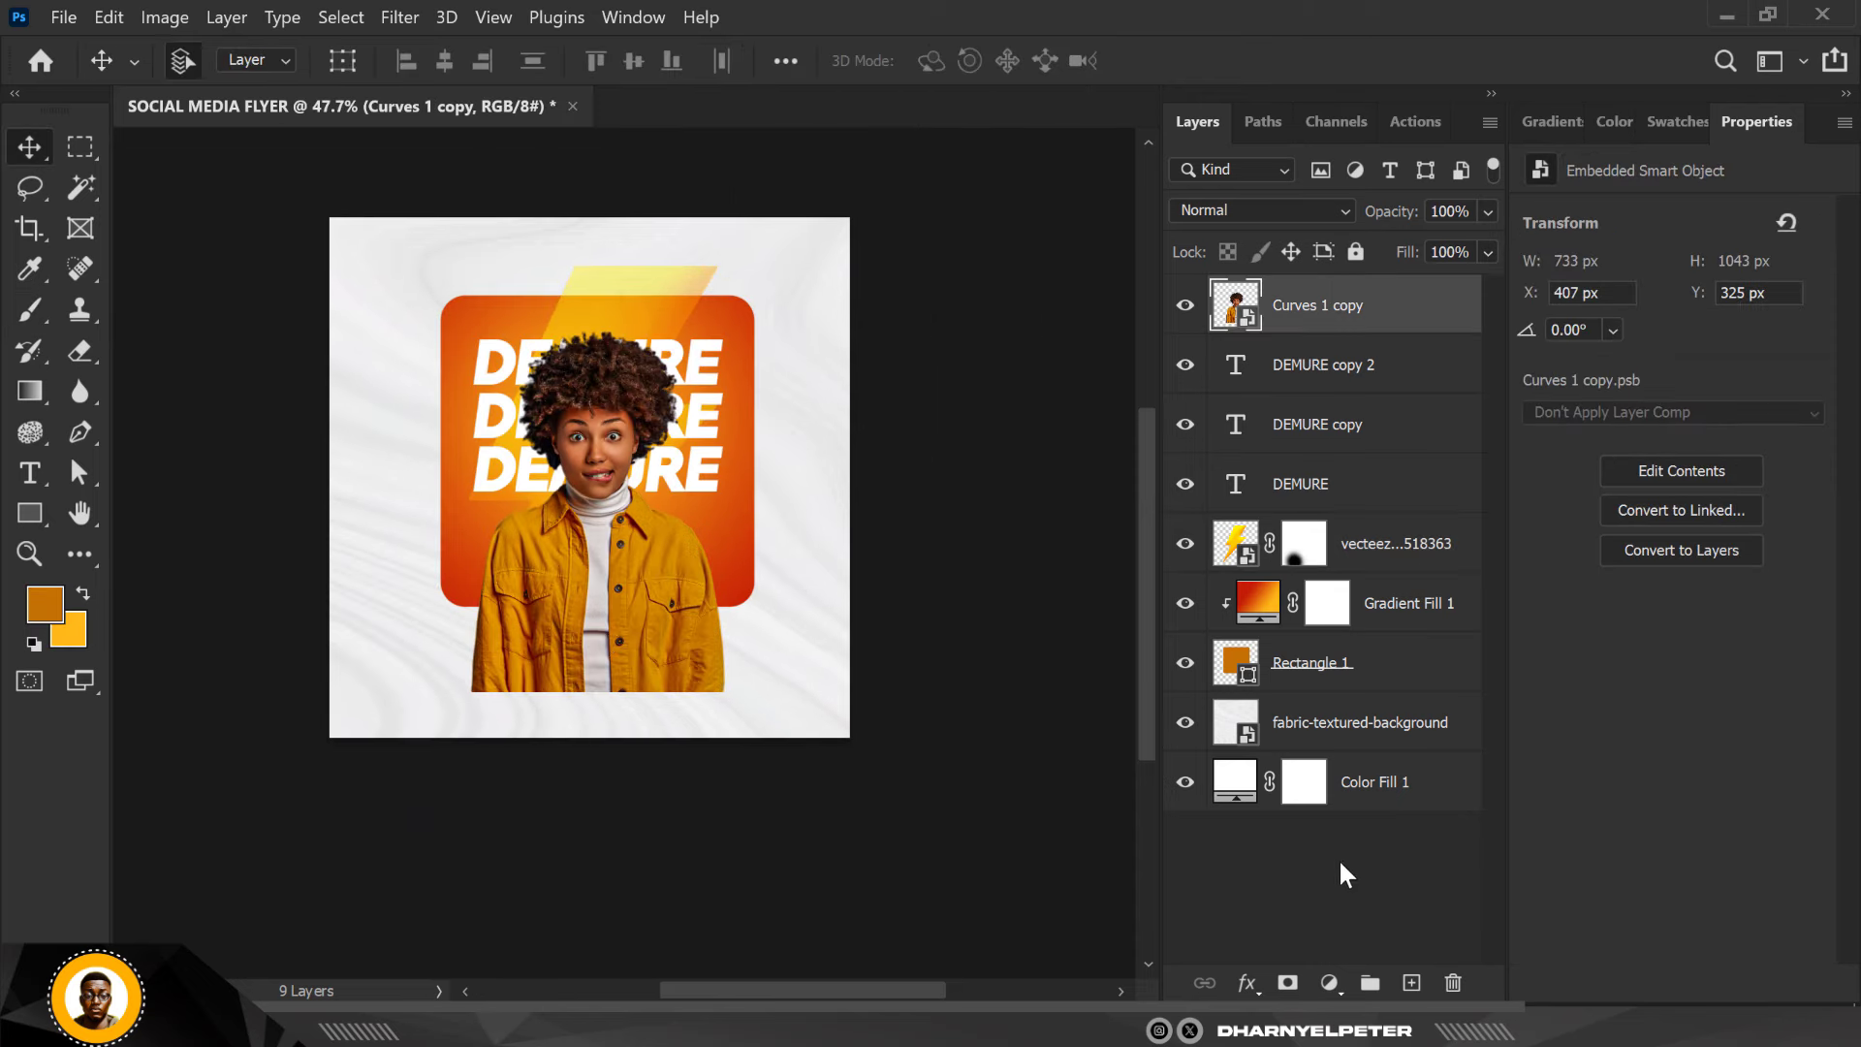
left_click(1288, 982)
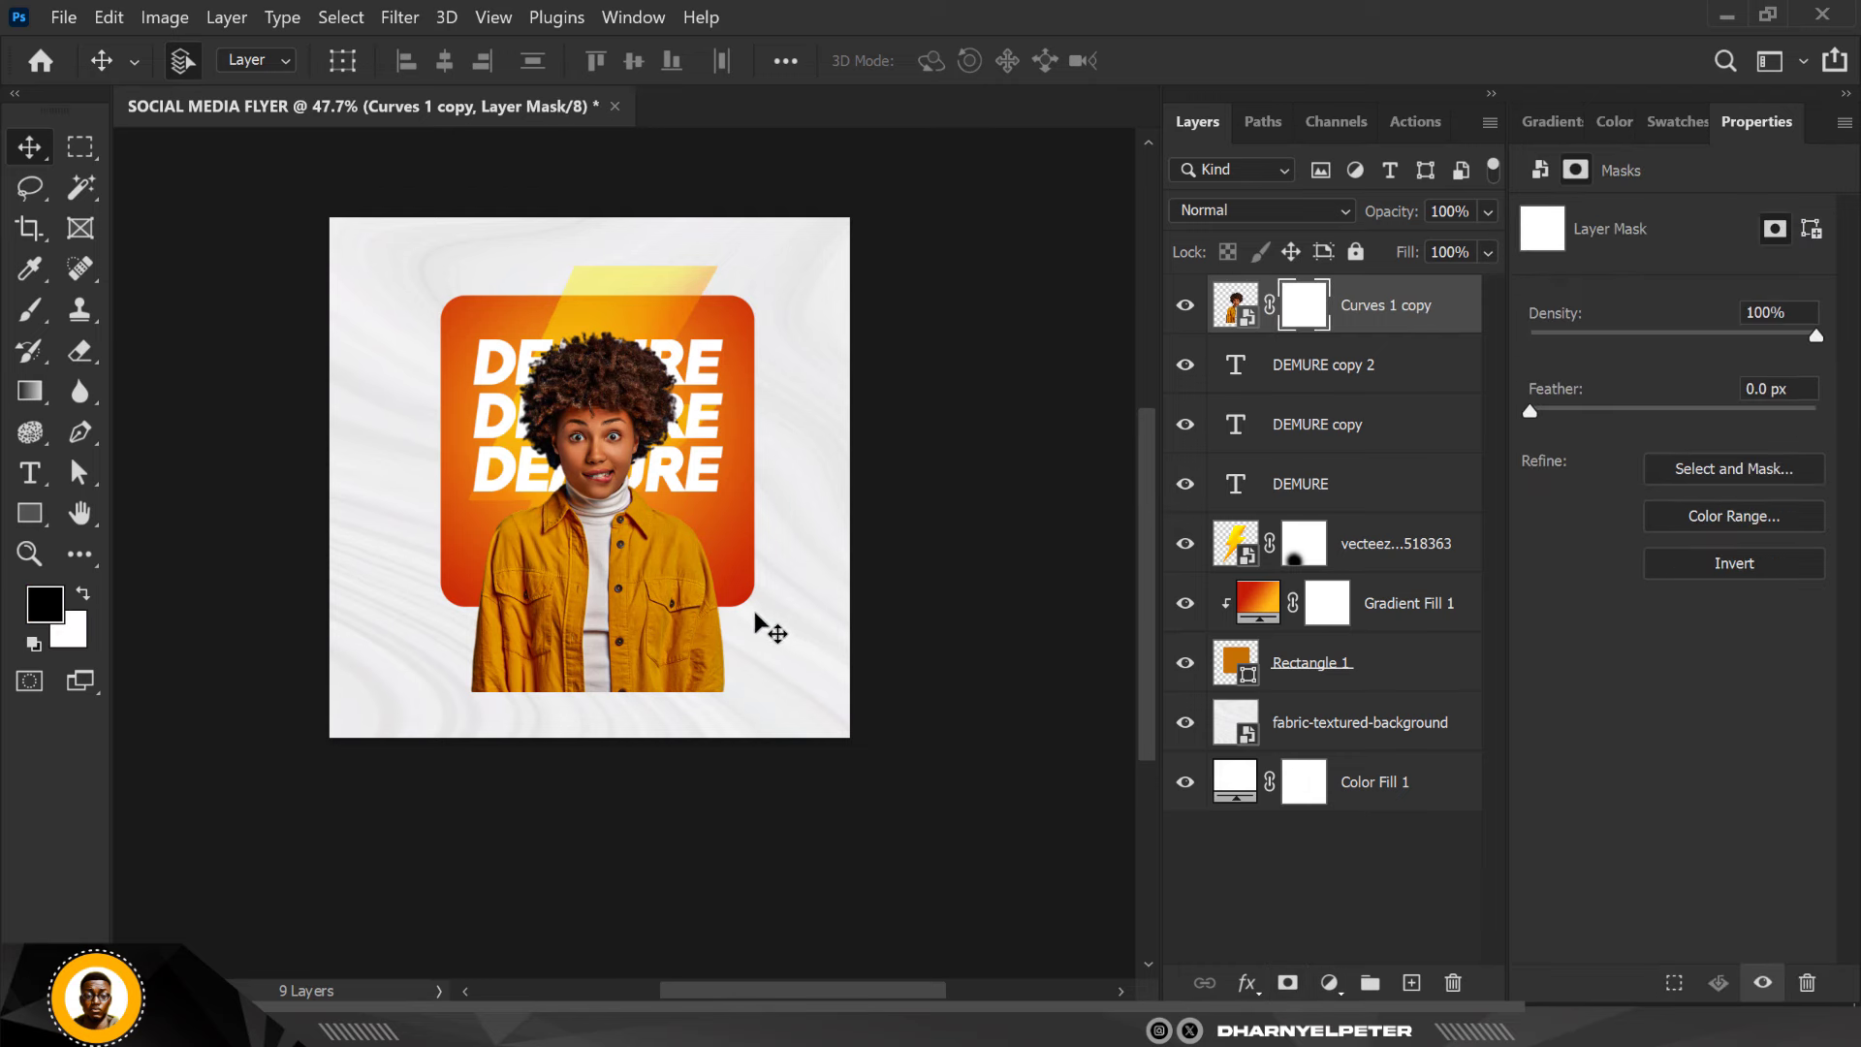
scroll(705, 564, "up", 1)
key("g")
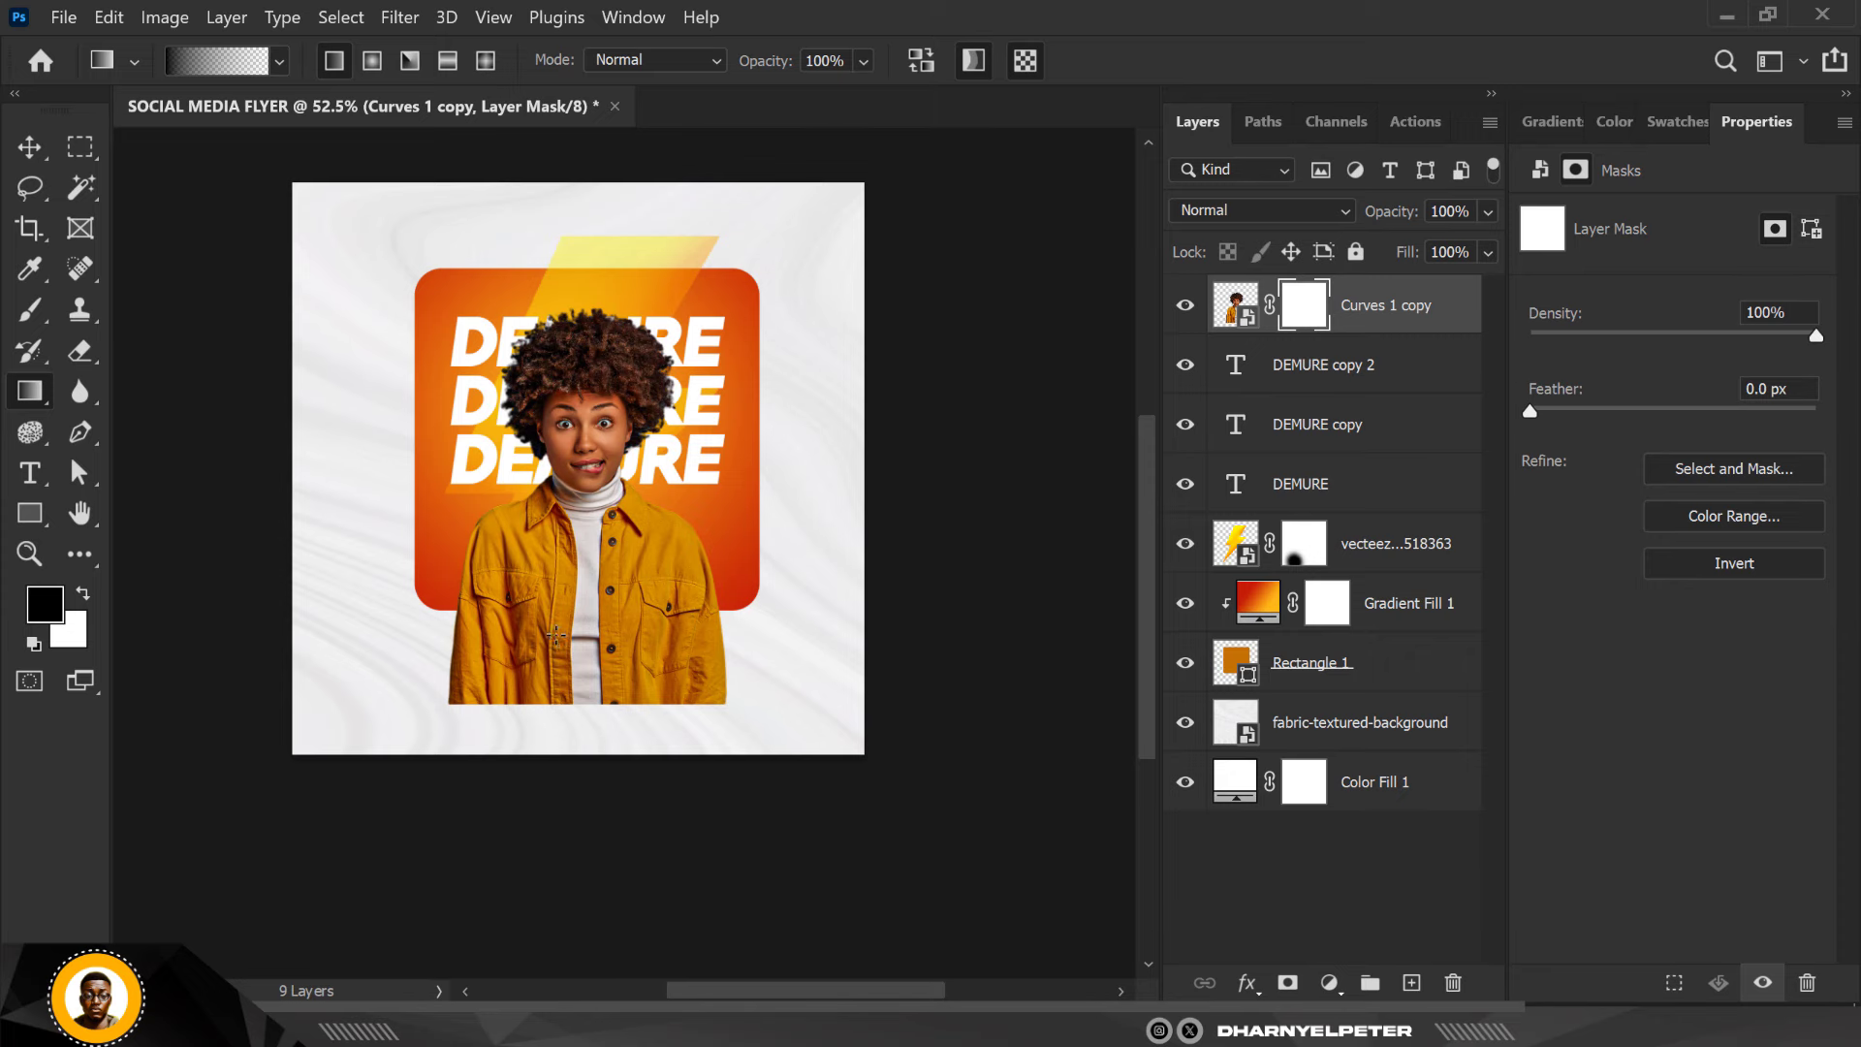
scroll(555, 635, "up", 1)
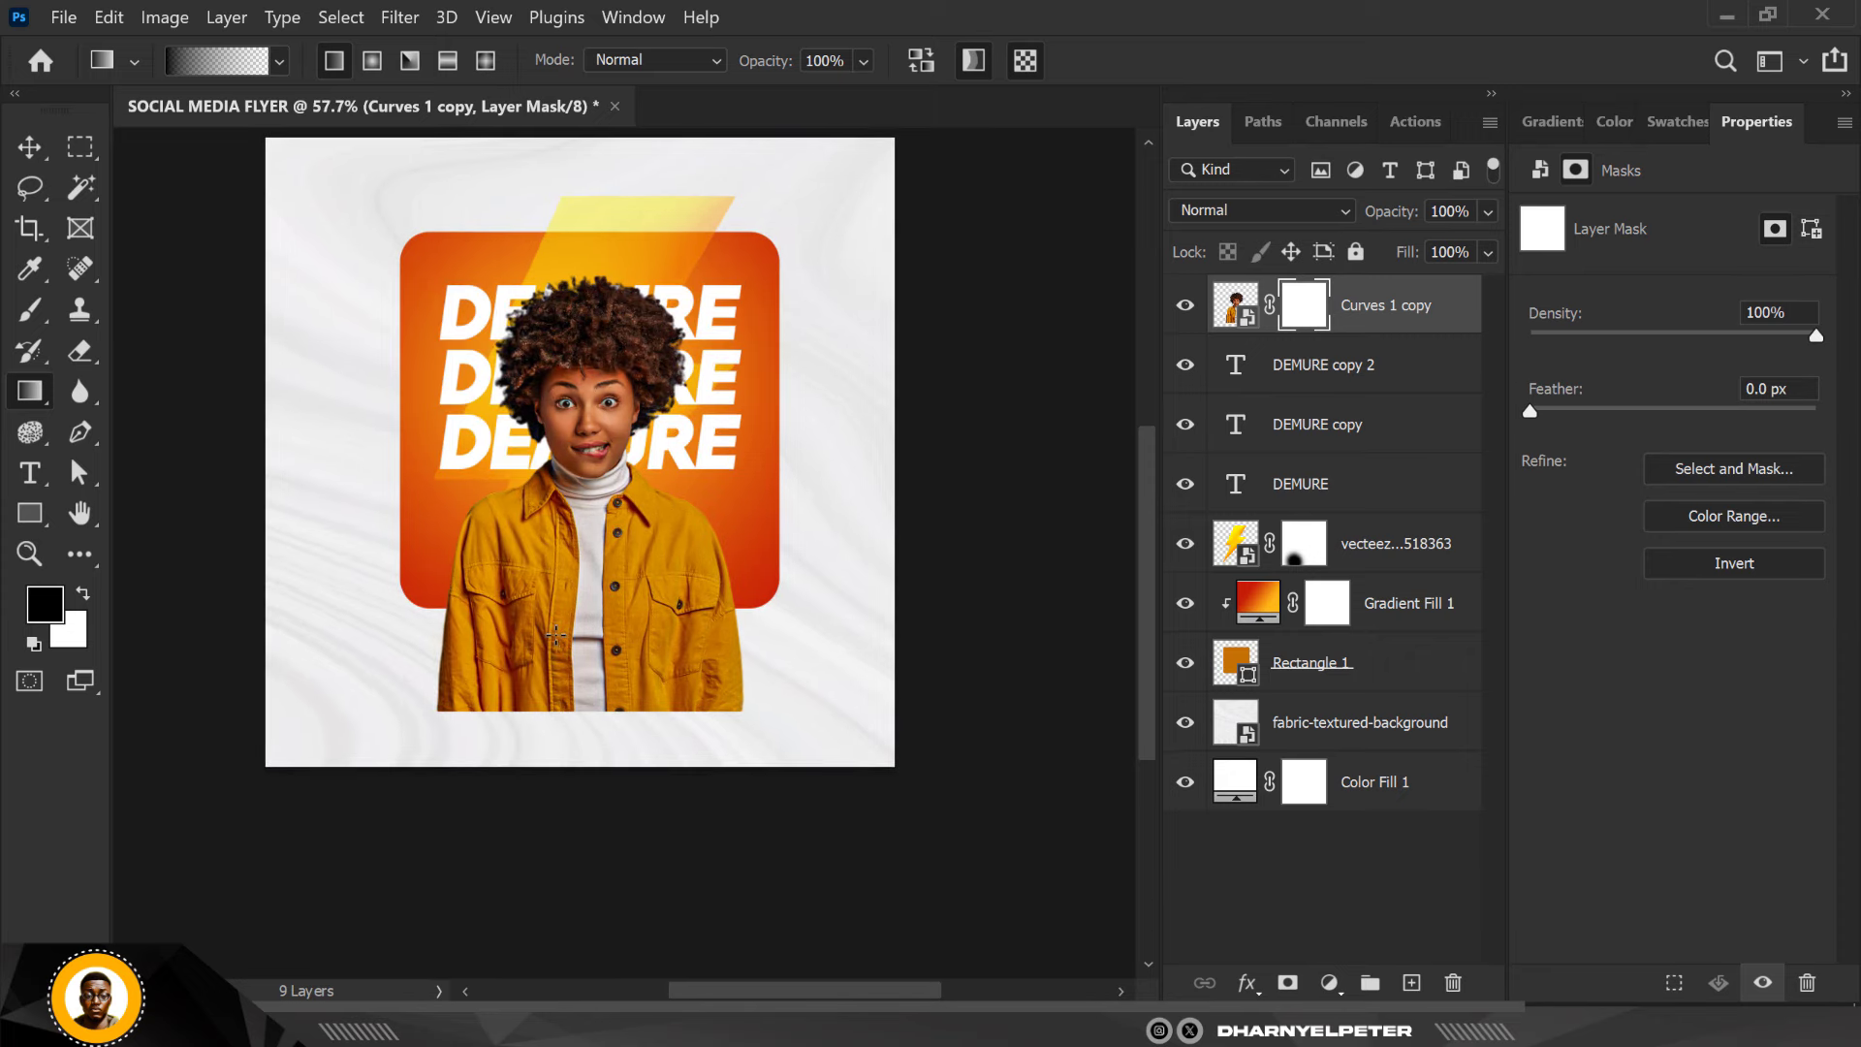
left_click(30, 310)
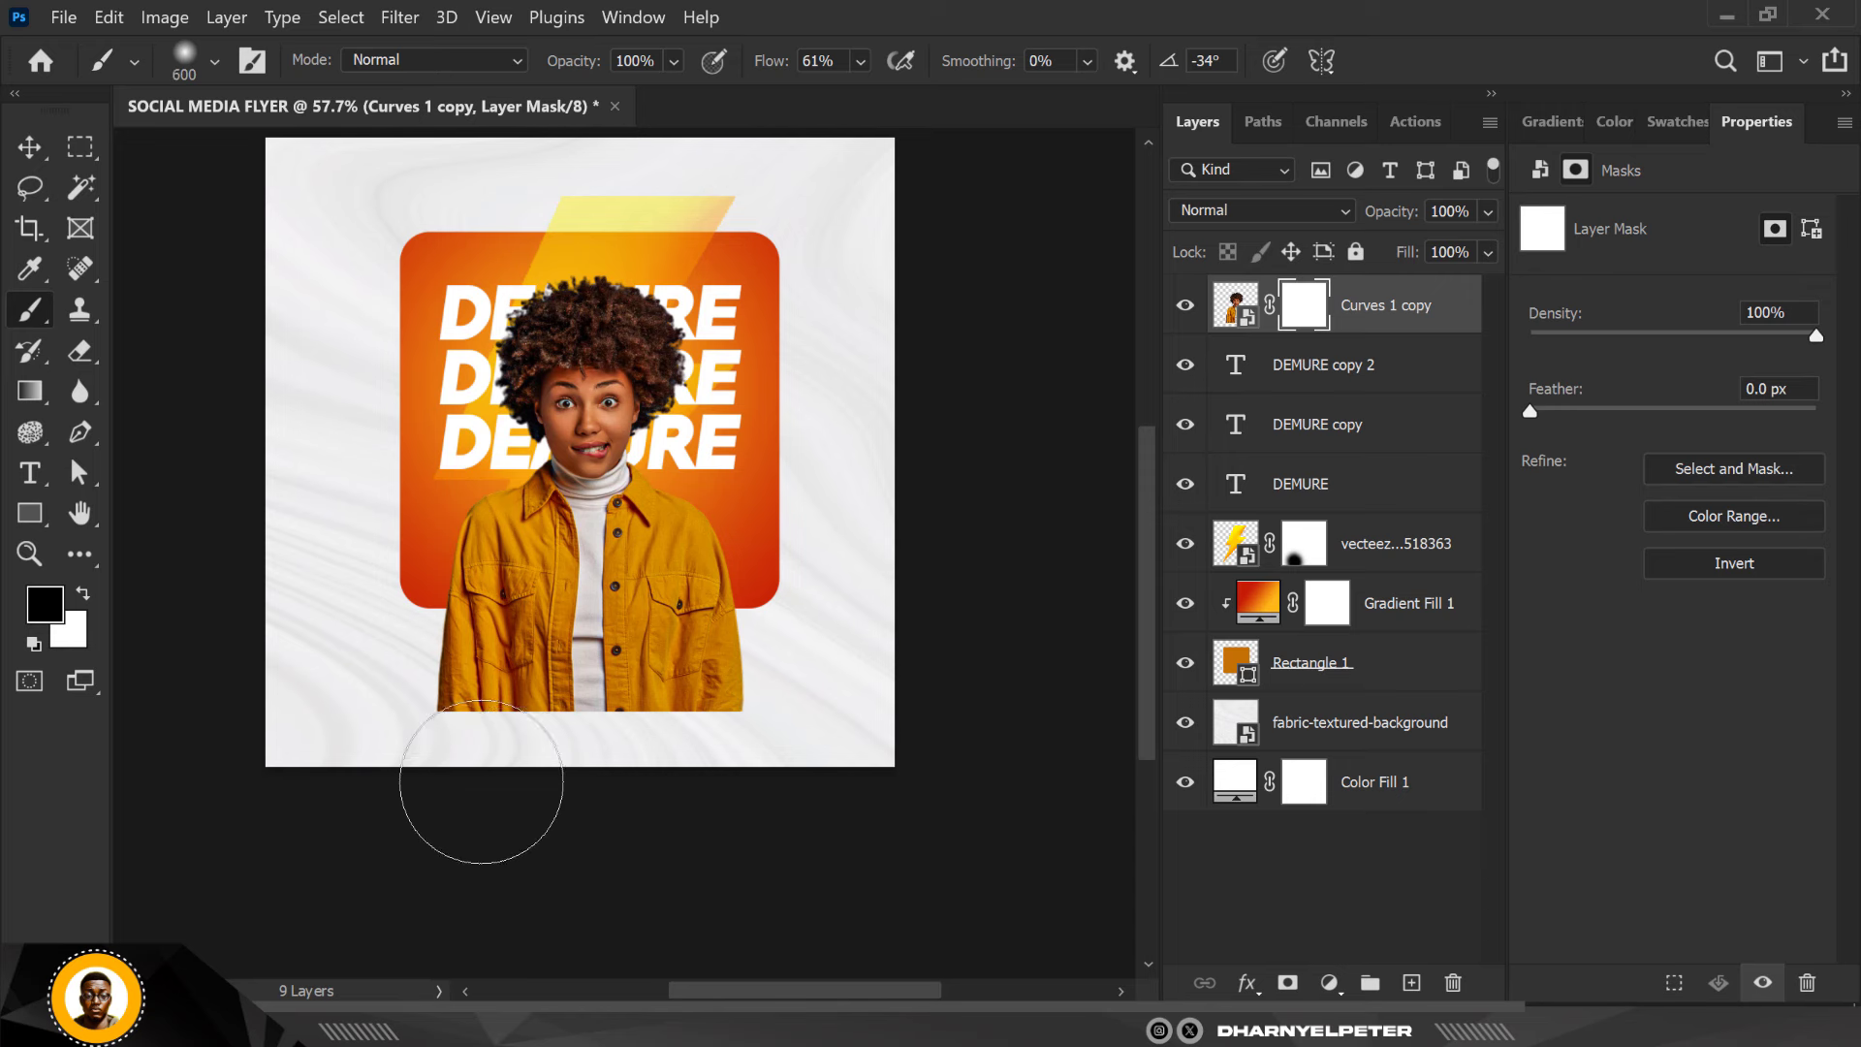
key("bracketright")
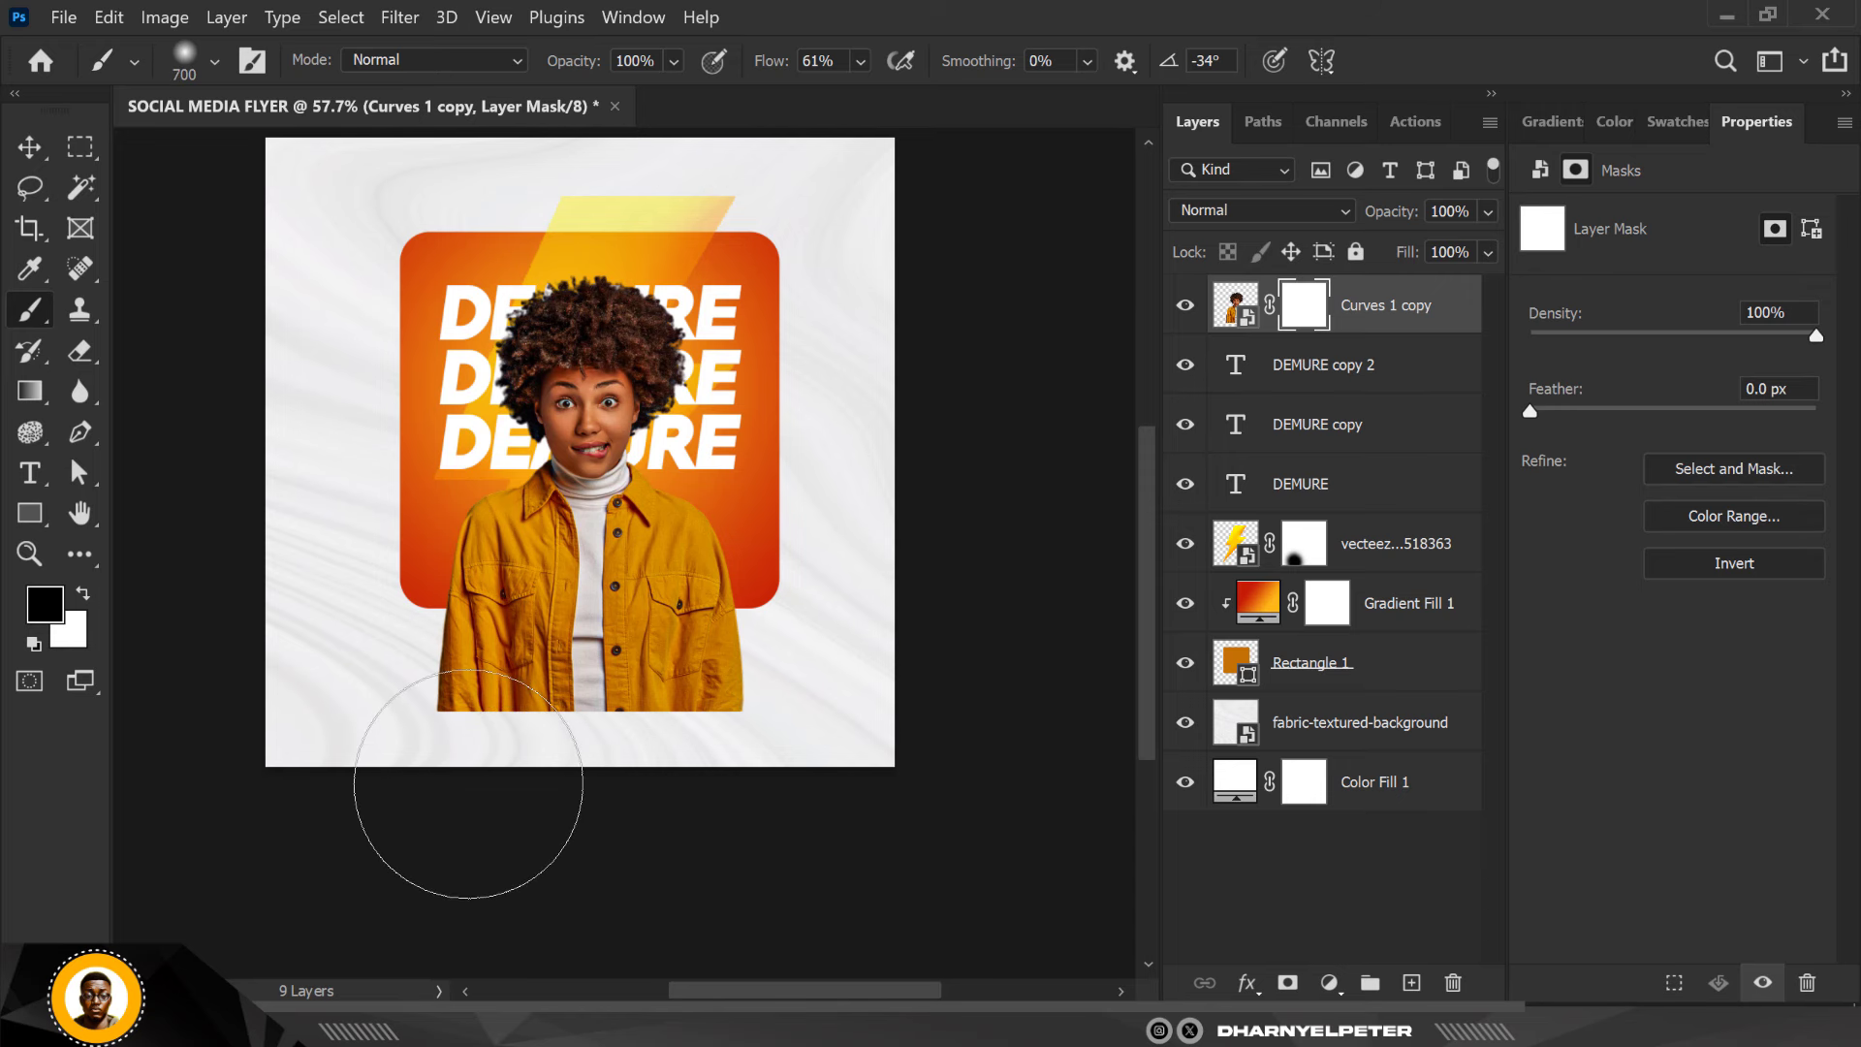
key("bracketleft")
key("bracketleft")
mouse_move(387, 737)
left_mouse_down()
mouse_move(824, 743)
mouse_move(392, 752)
left_mouse_up()
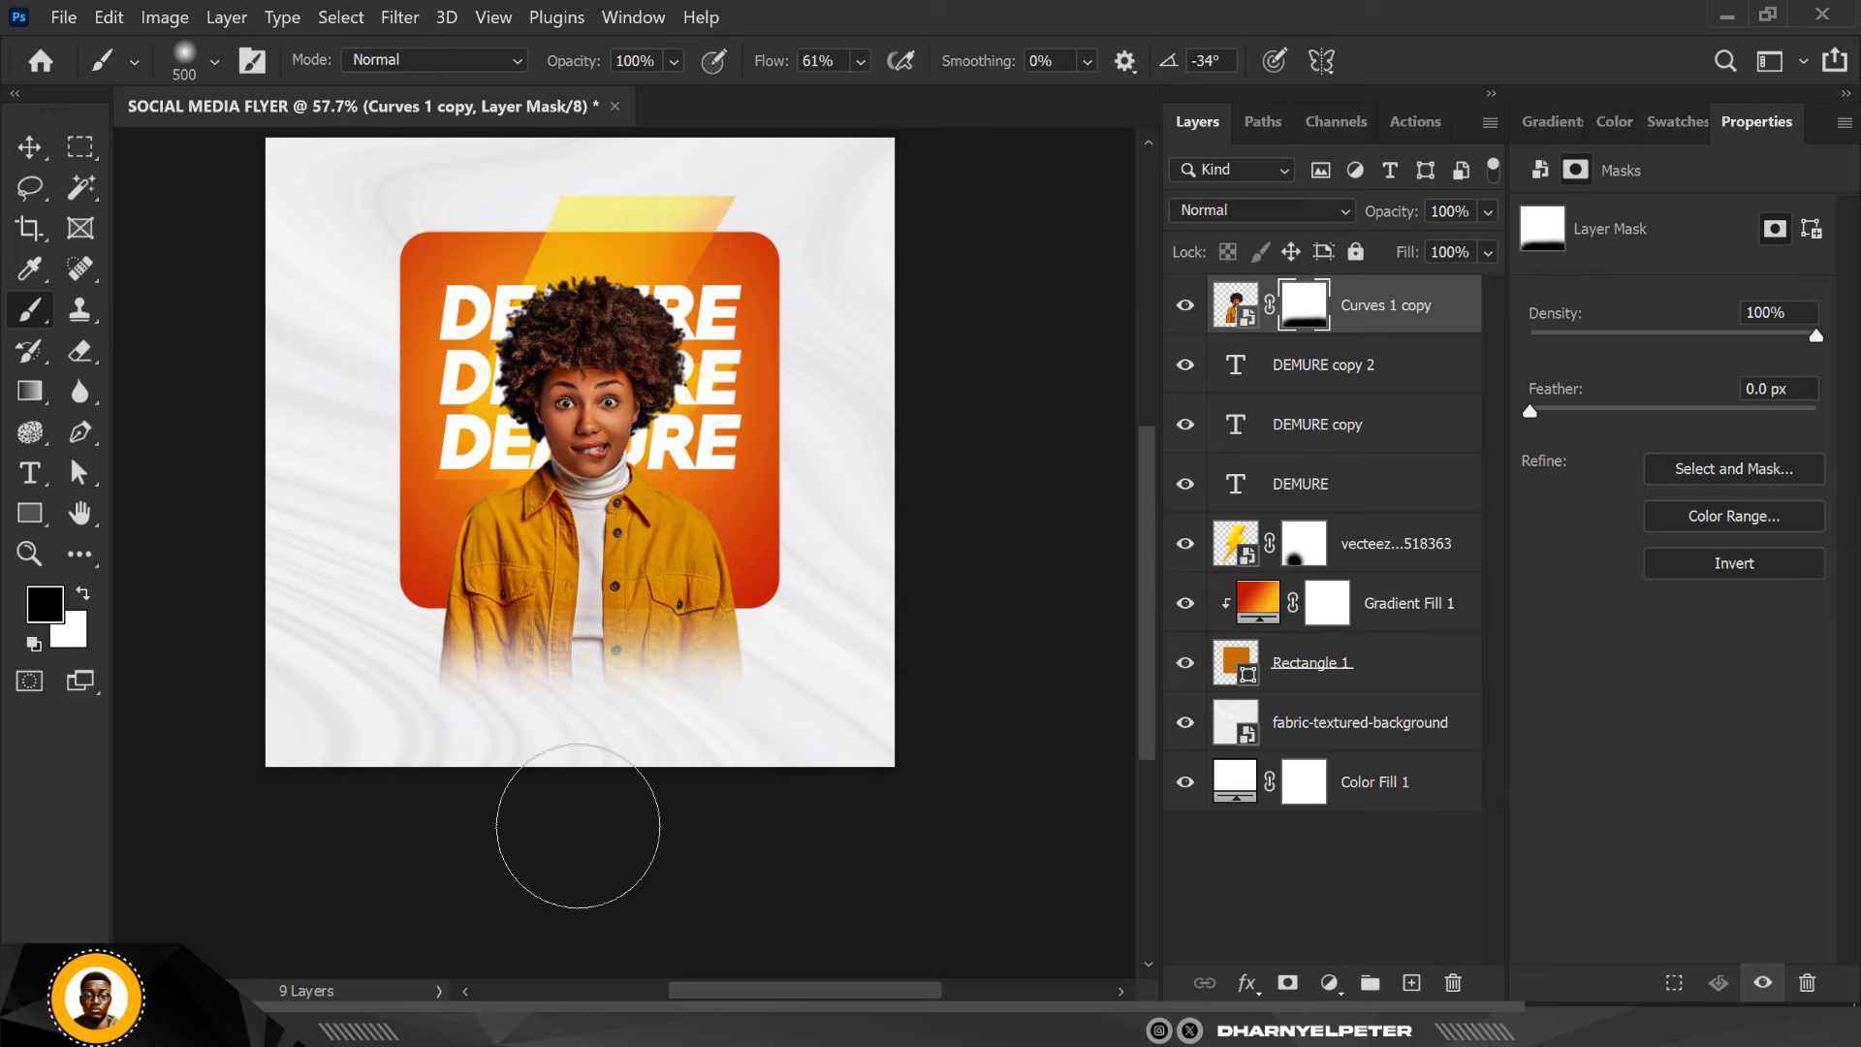
Restore the middle of the jacket on the portrait's mask with a soft 300 px white brush
scroll(540, 706, "up", 3)
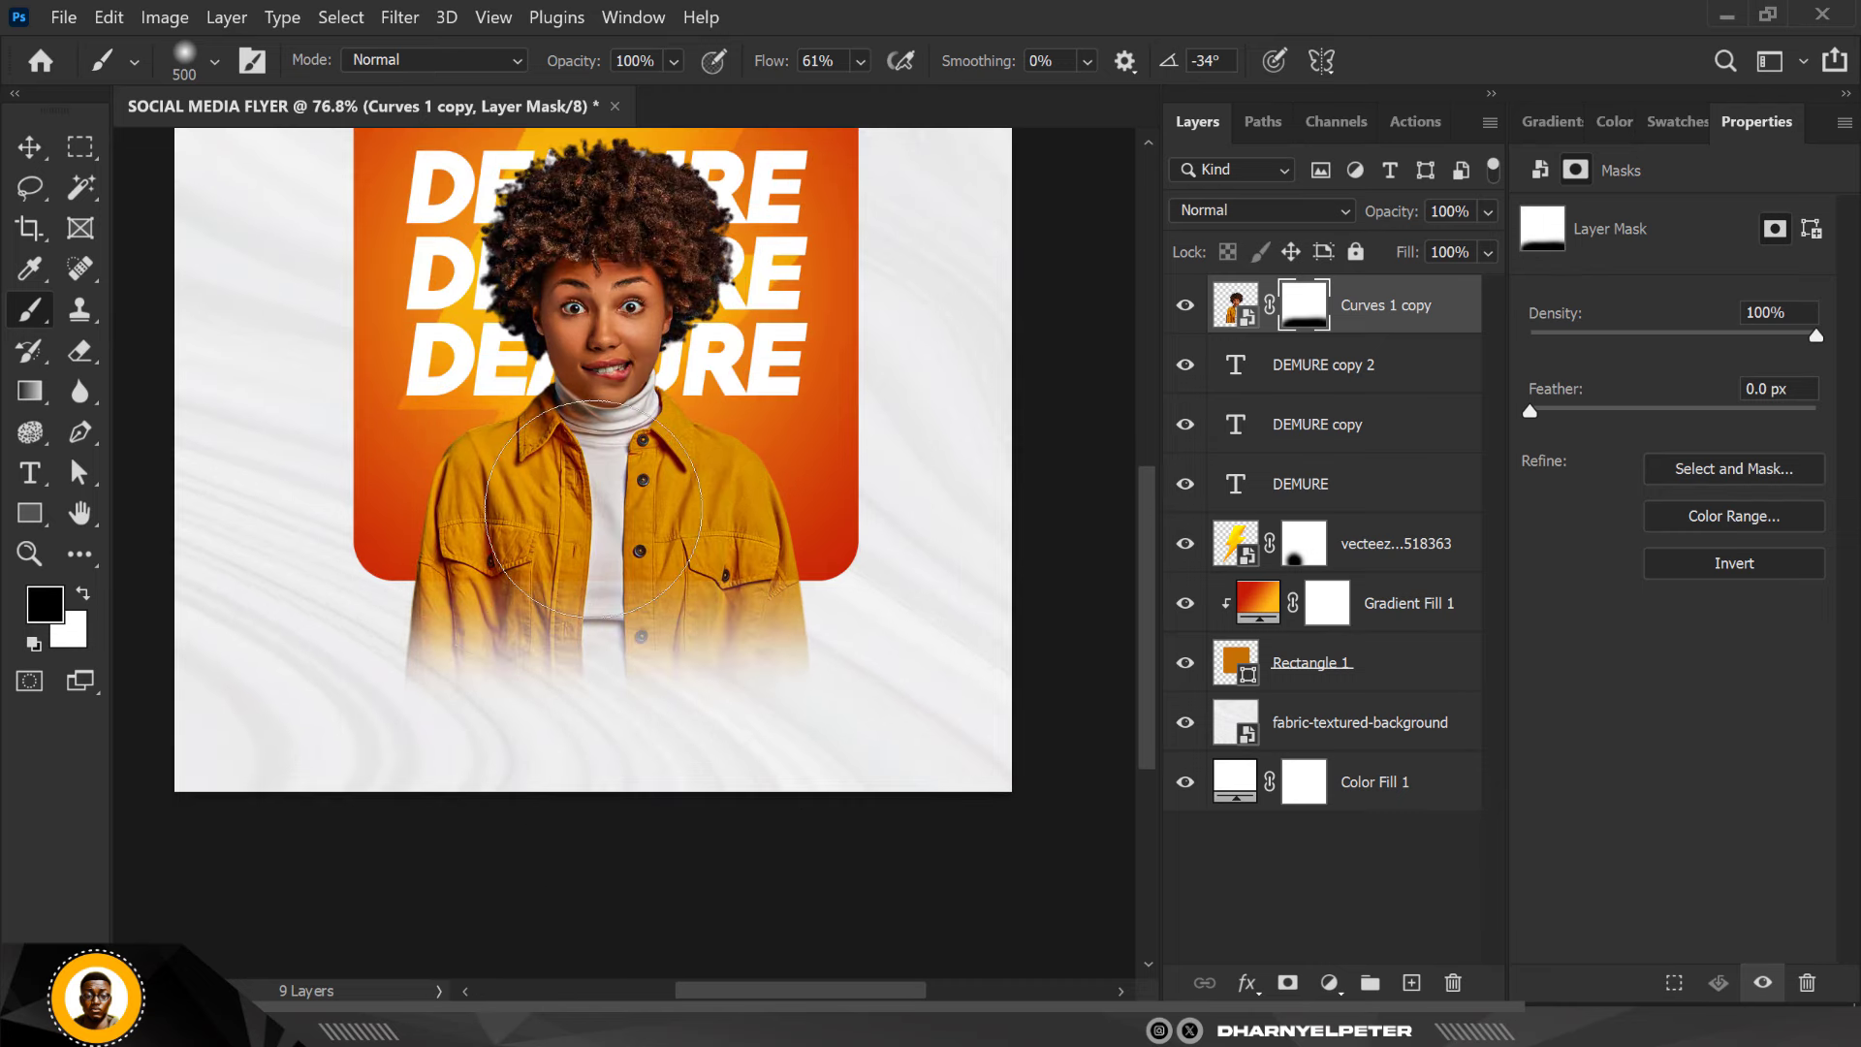
key("x")
scroll(598, 583, "up", 2)
key("bracketleft")
key("bracketleft")
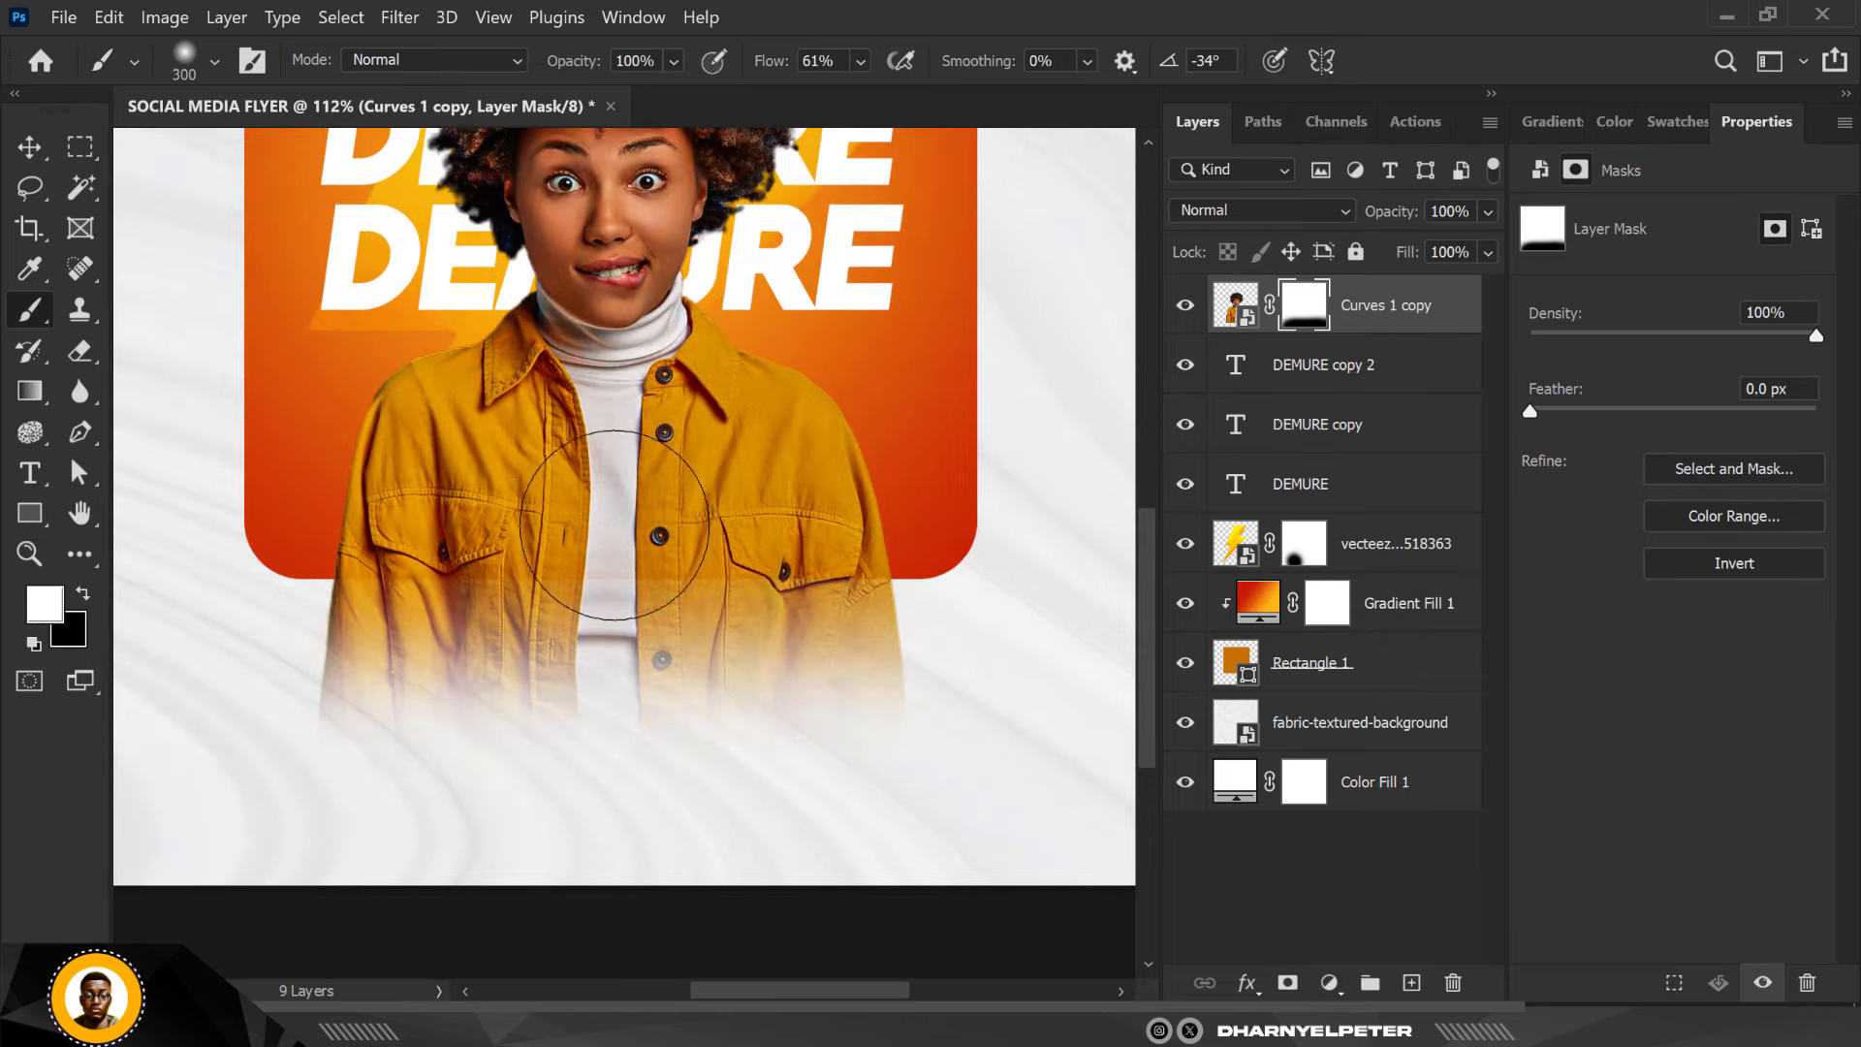
left_click_drag(567, 550, 693, 543)
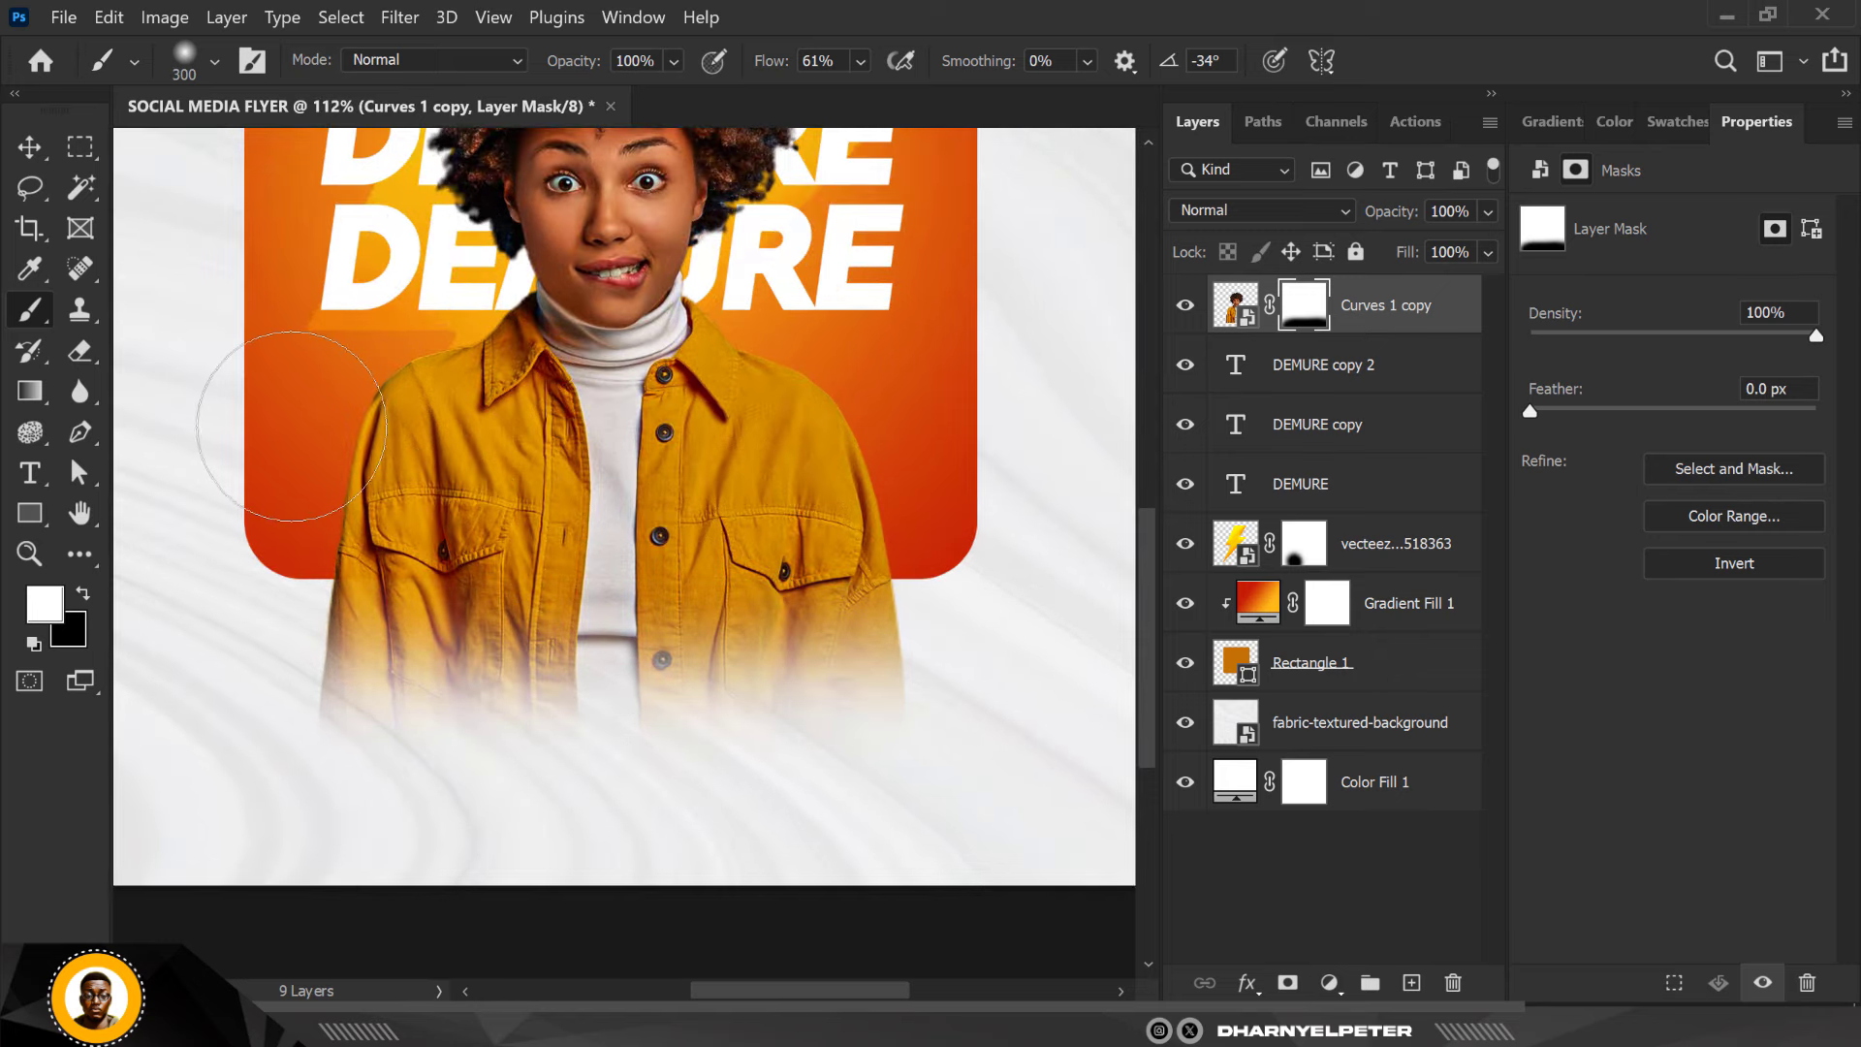
scroll(843, 446, "down", 5)
scroll(792, 386, "up", 1)
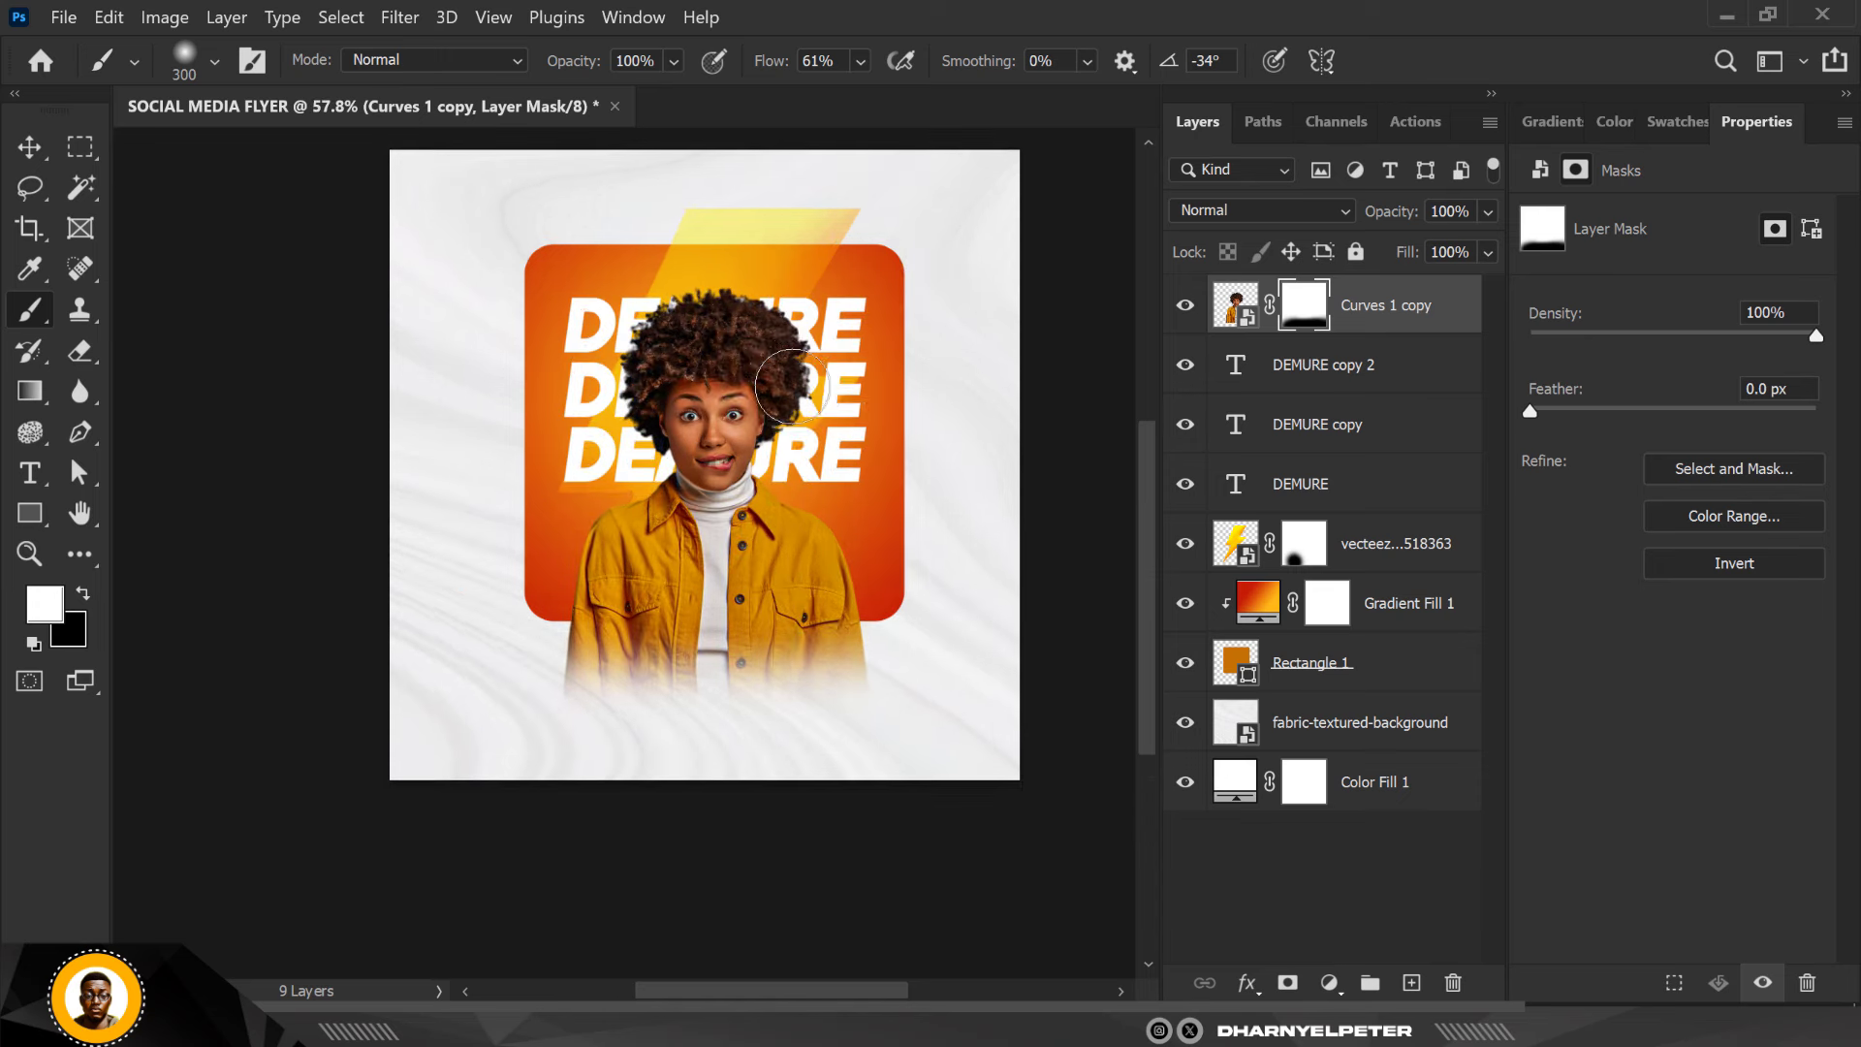
Select all layers from the rounded rectangle up to the portrait and move them up 30 px together
scroll(792, 386, "down", 1)
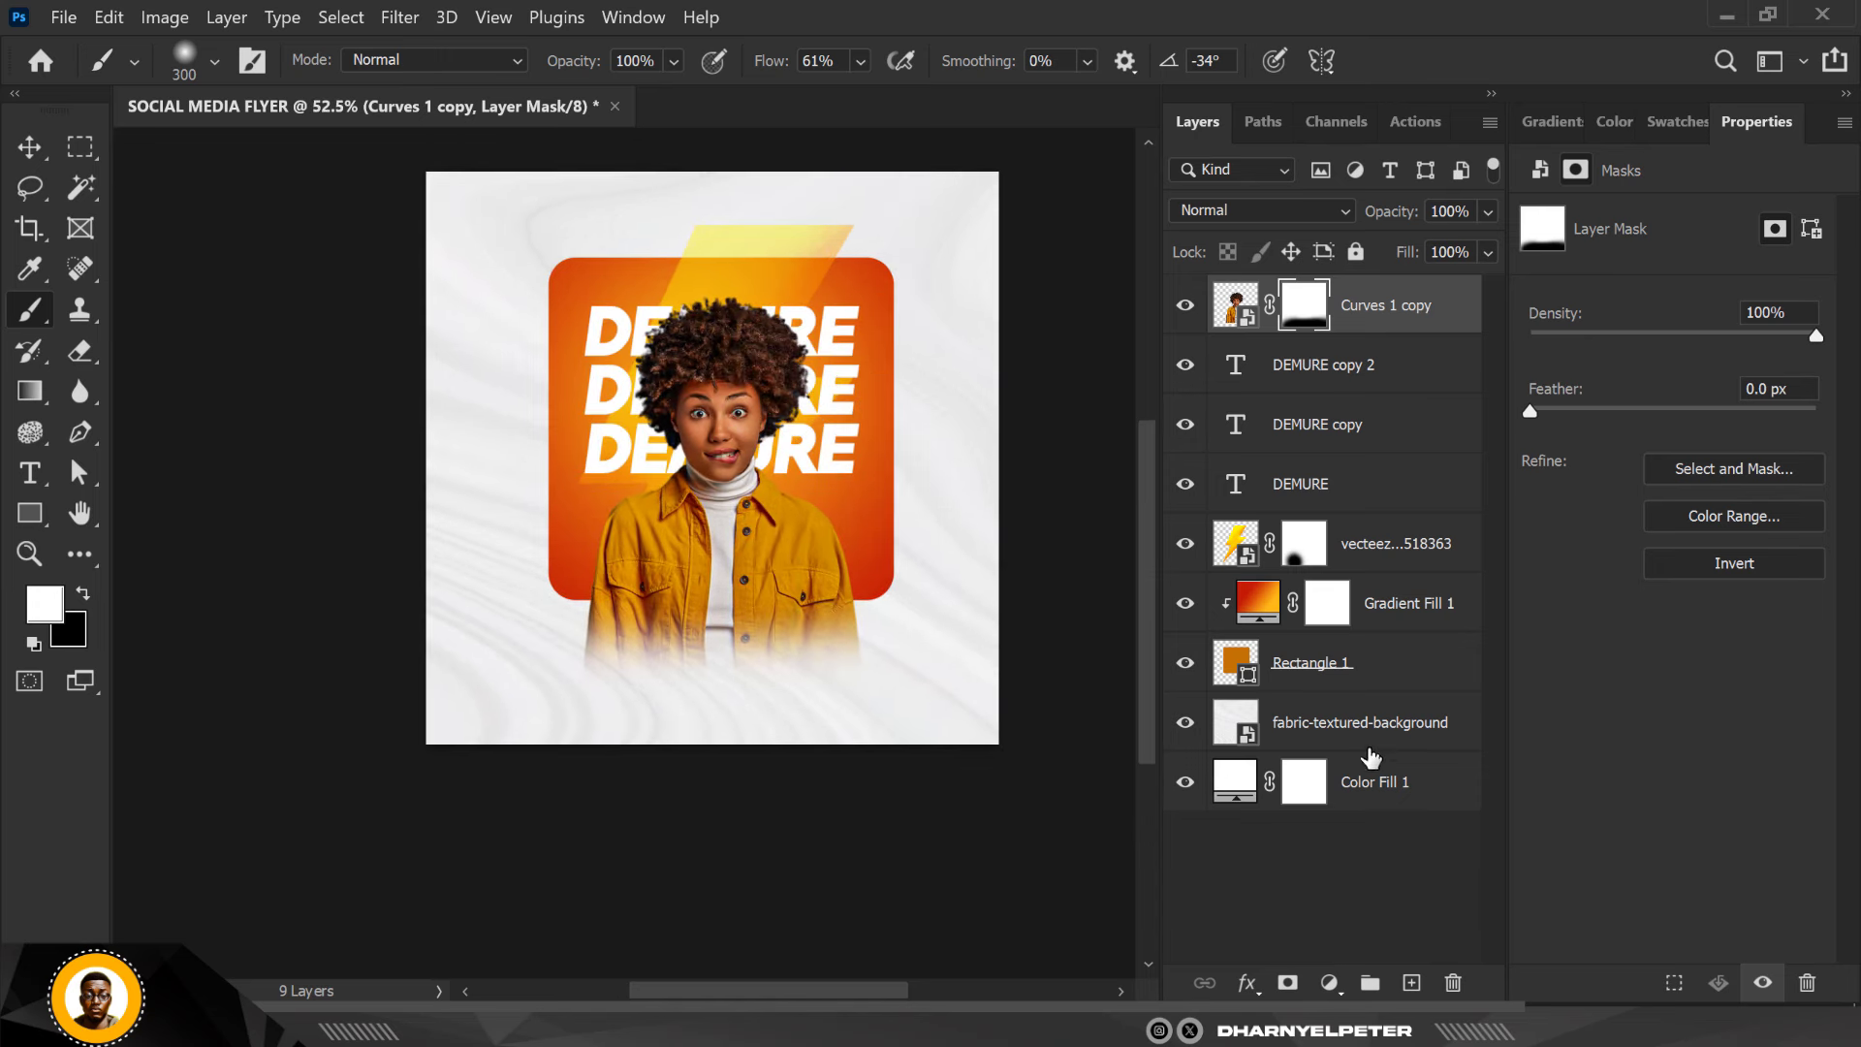
left_click(1357, 666)
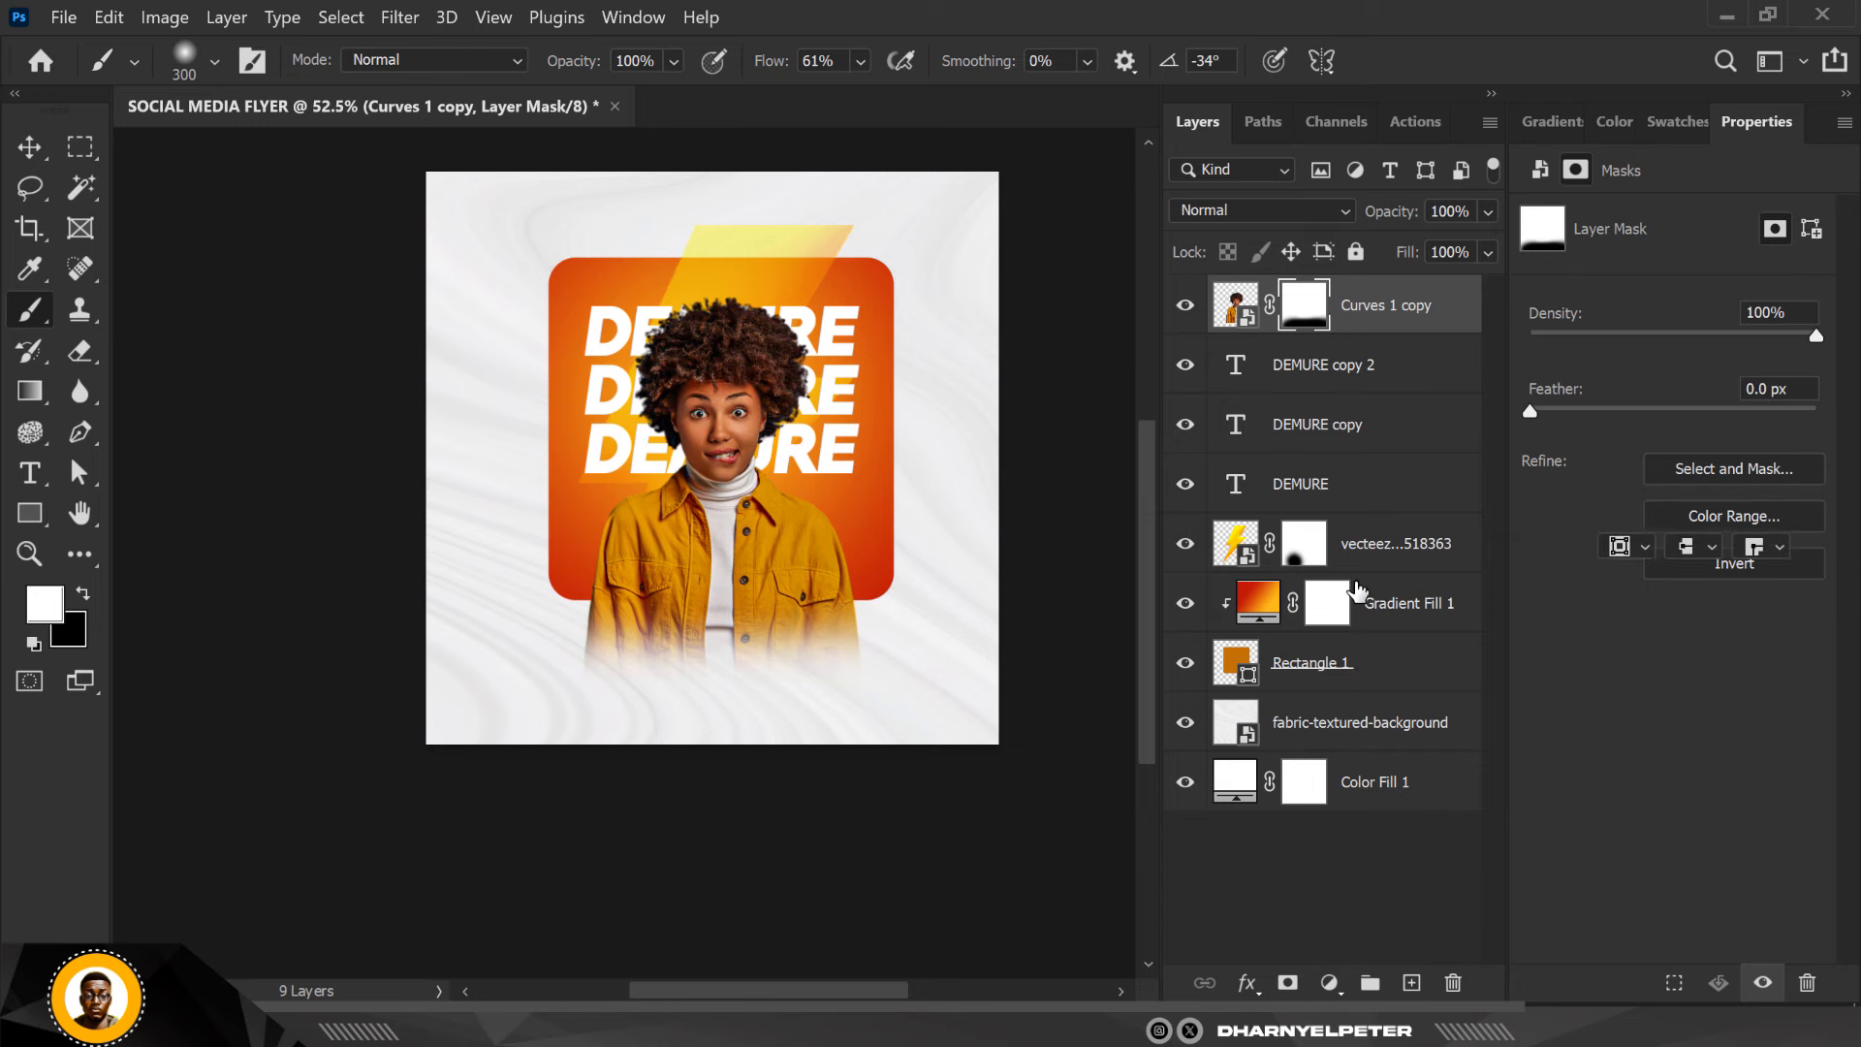
left_click(1384, 309, "shift")
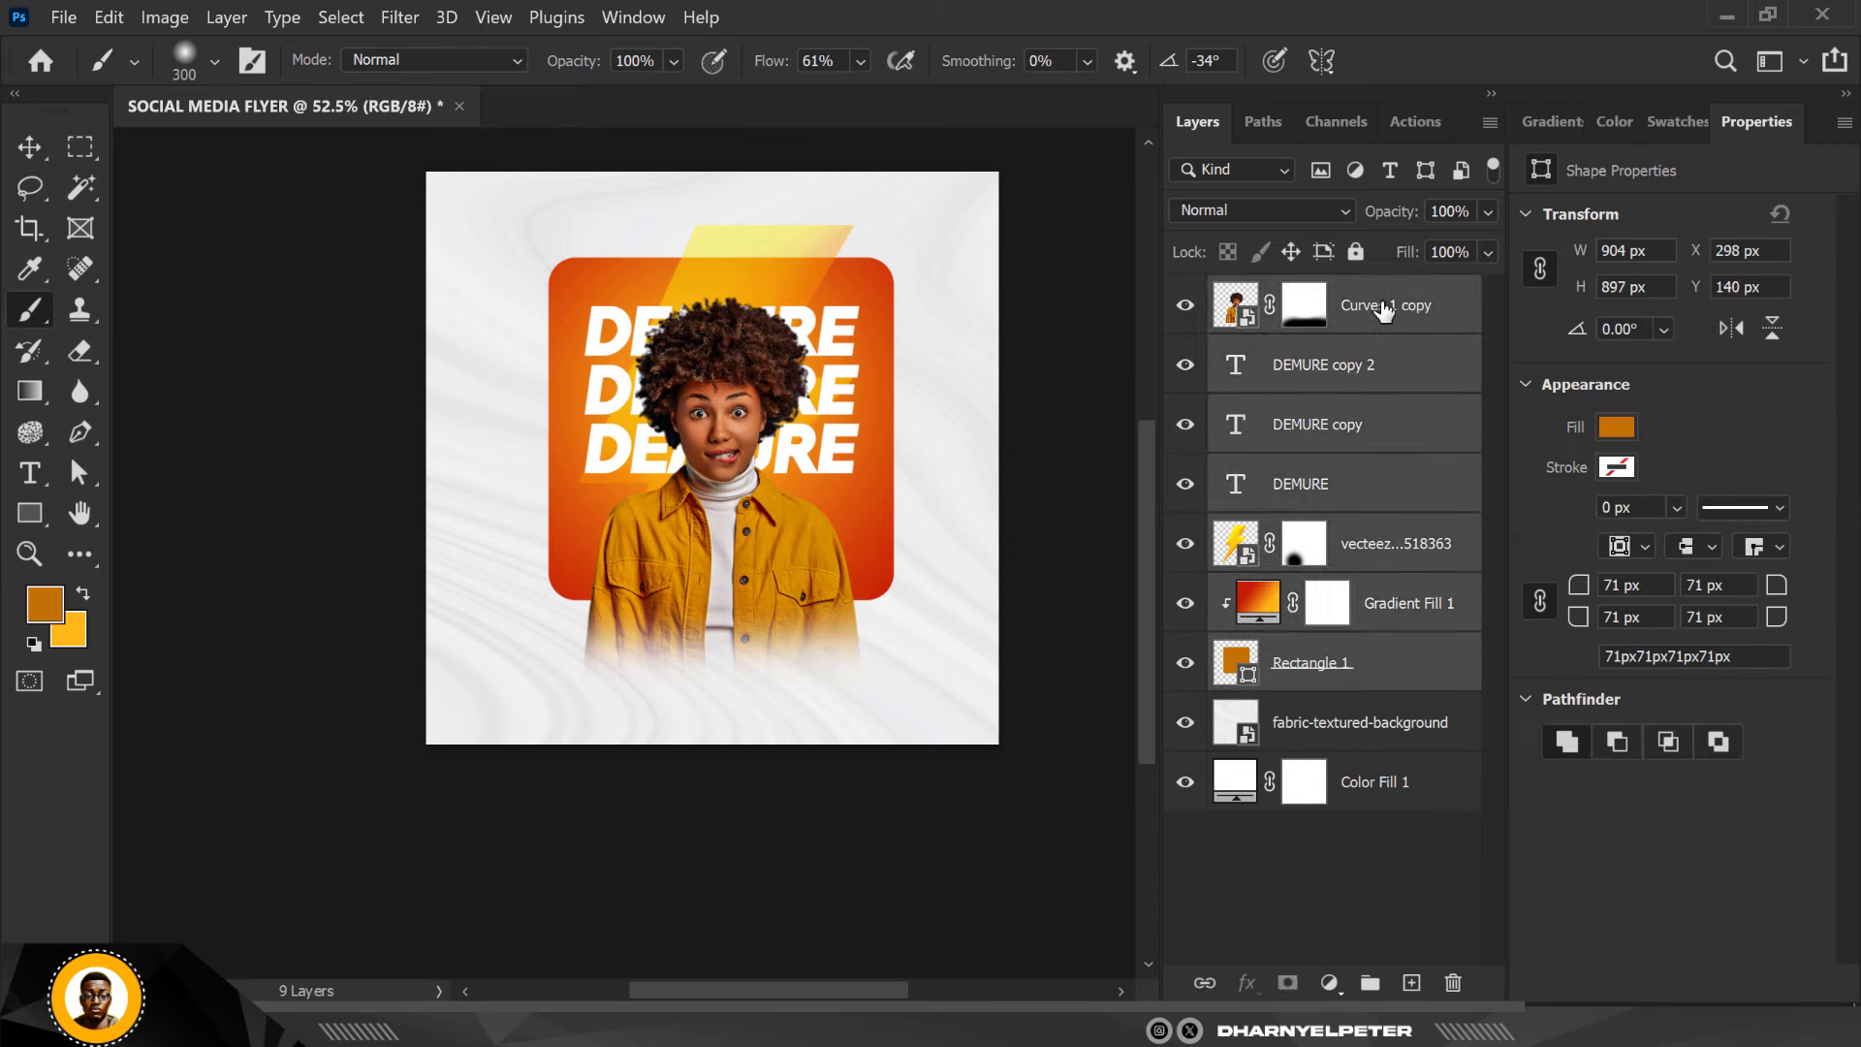
key("ctrl+t")
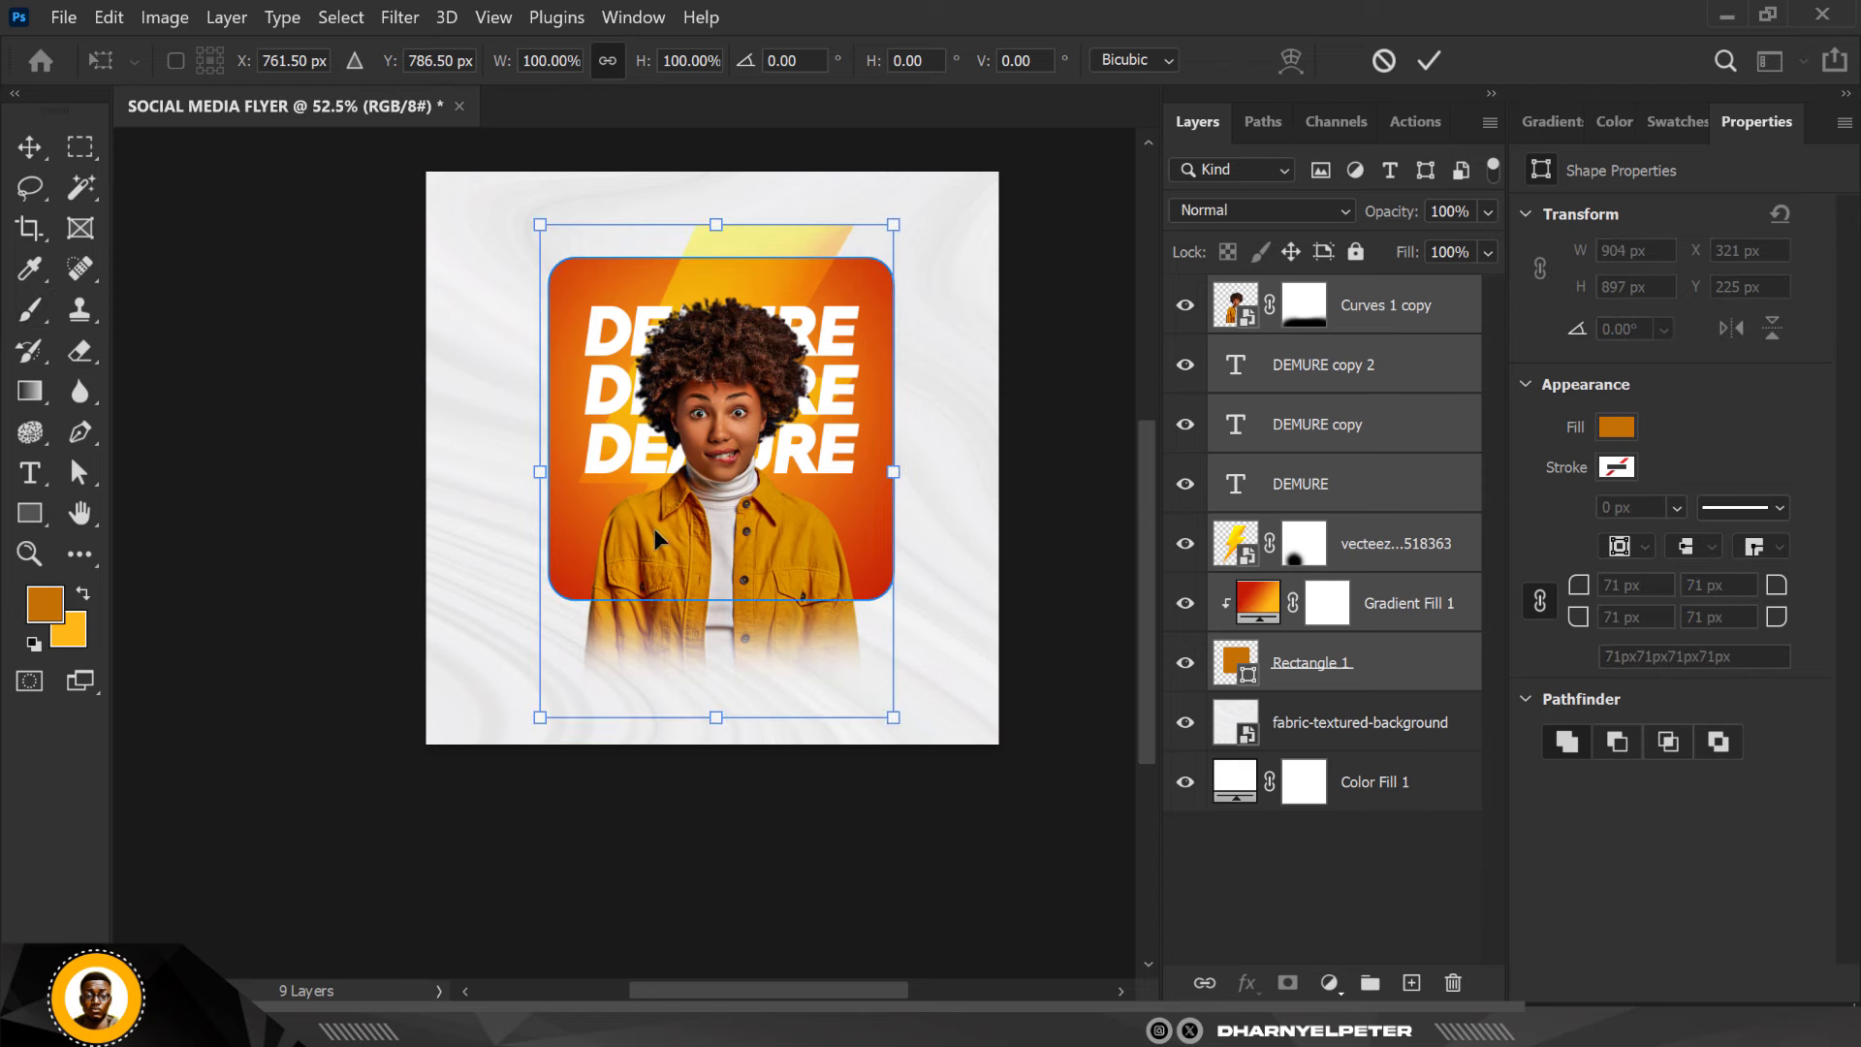
key("shift+Up")
key("shift+Up")
key("shift+Up")
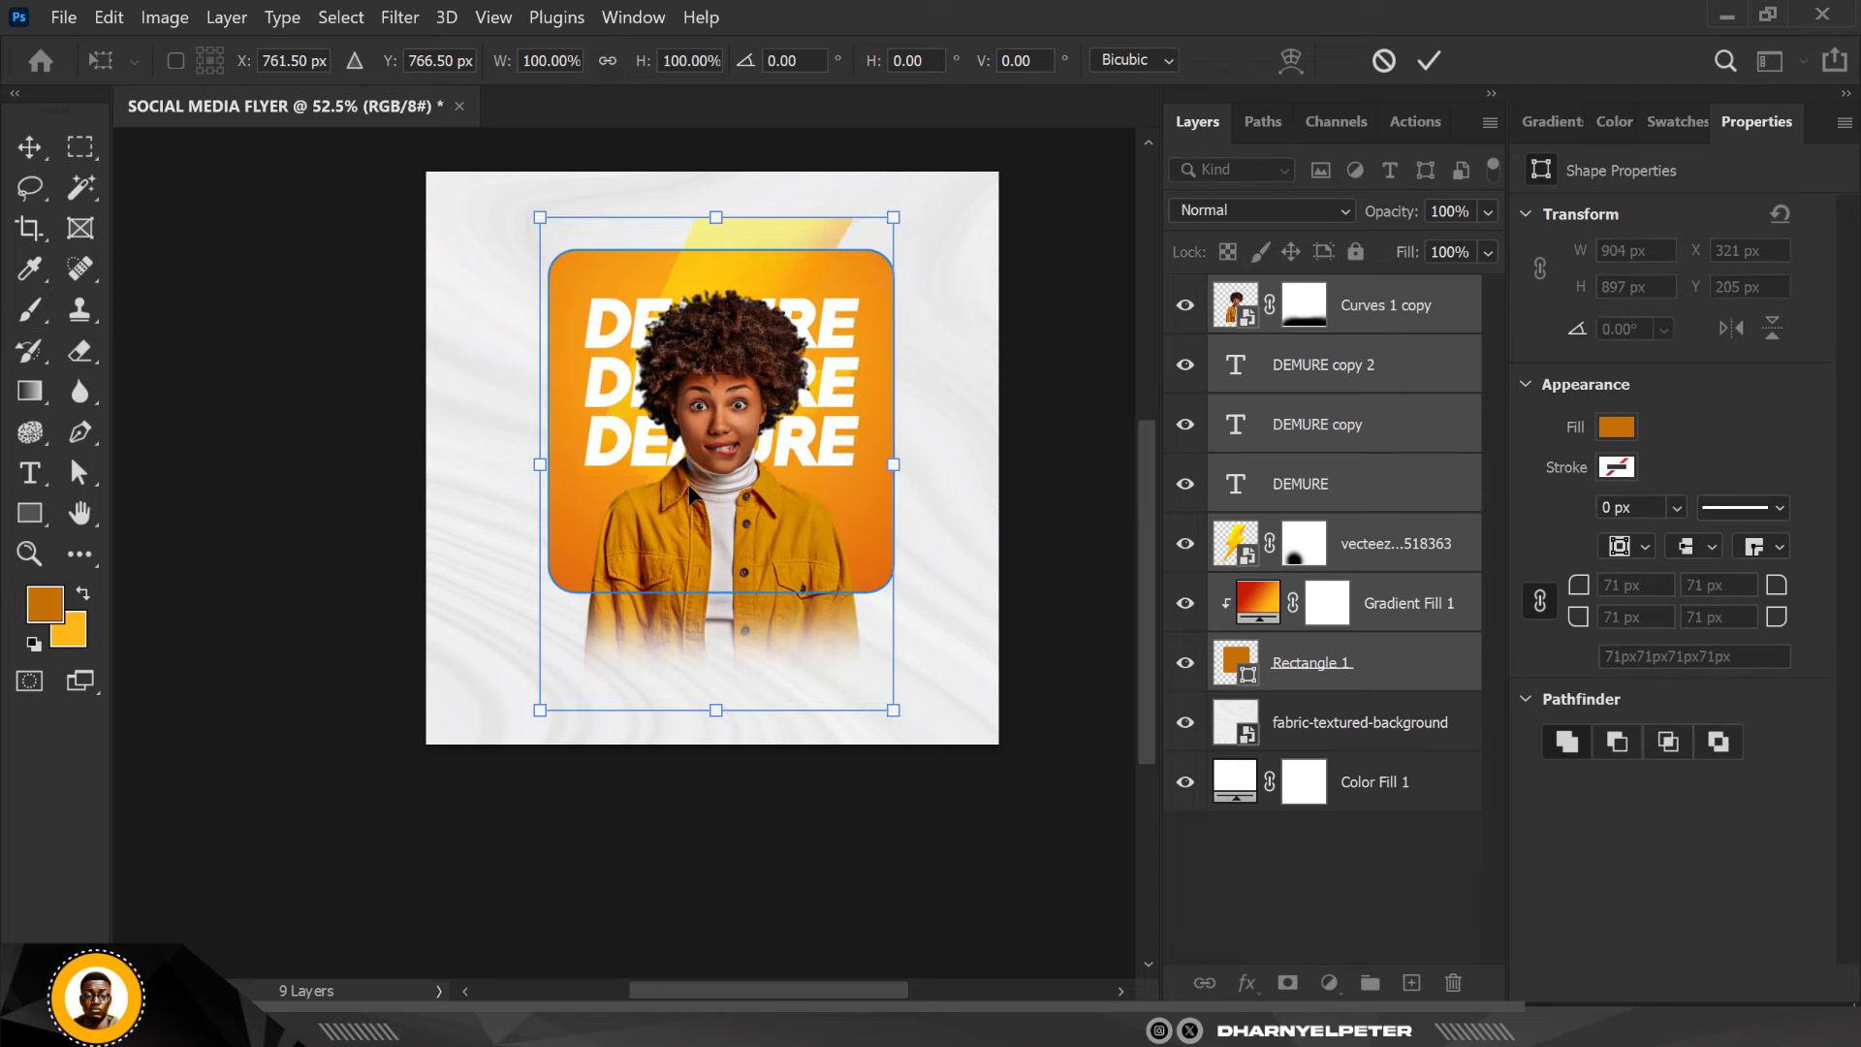
key("Return")
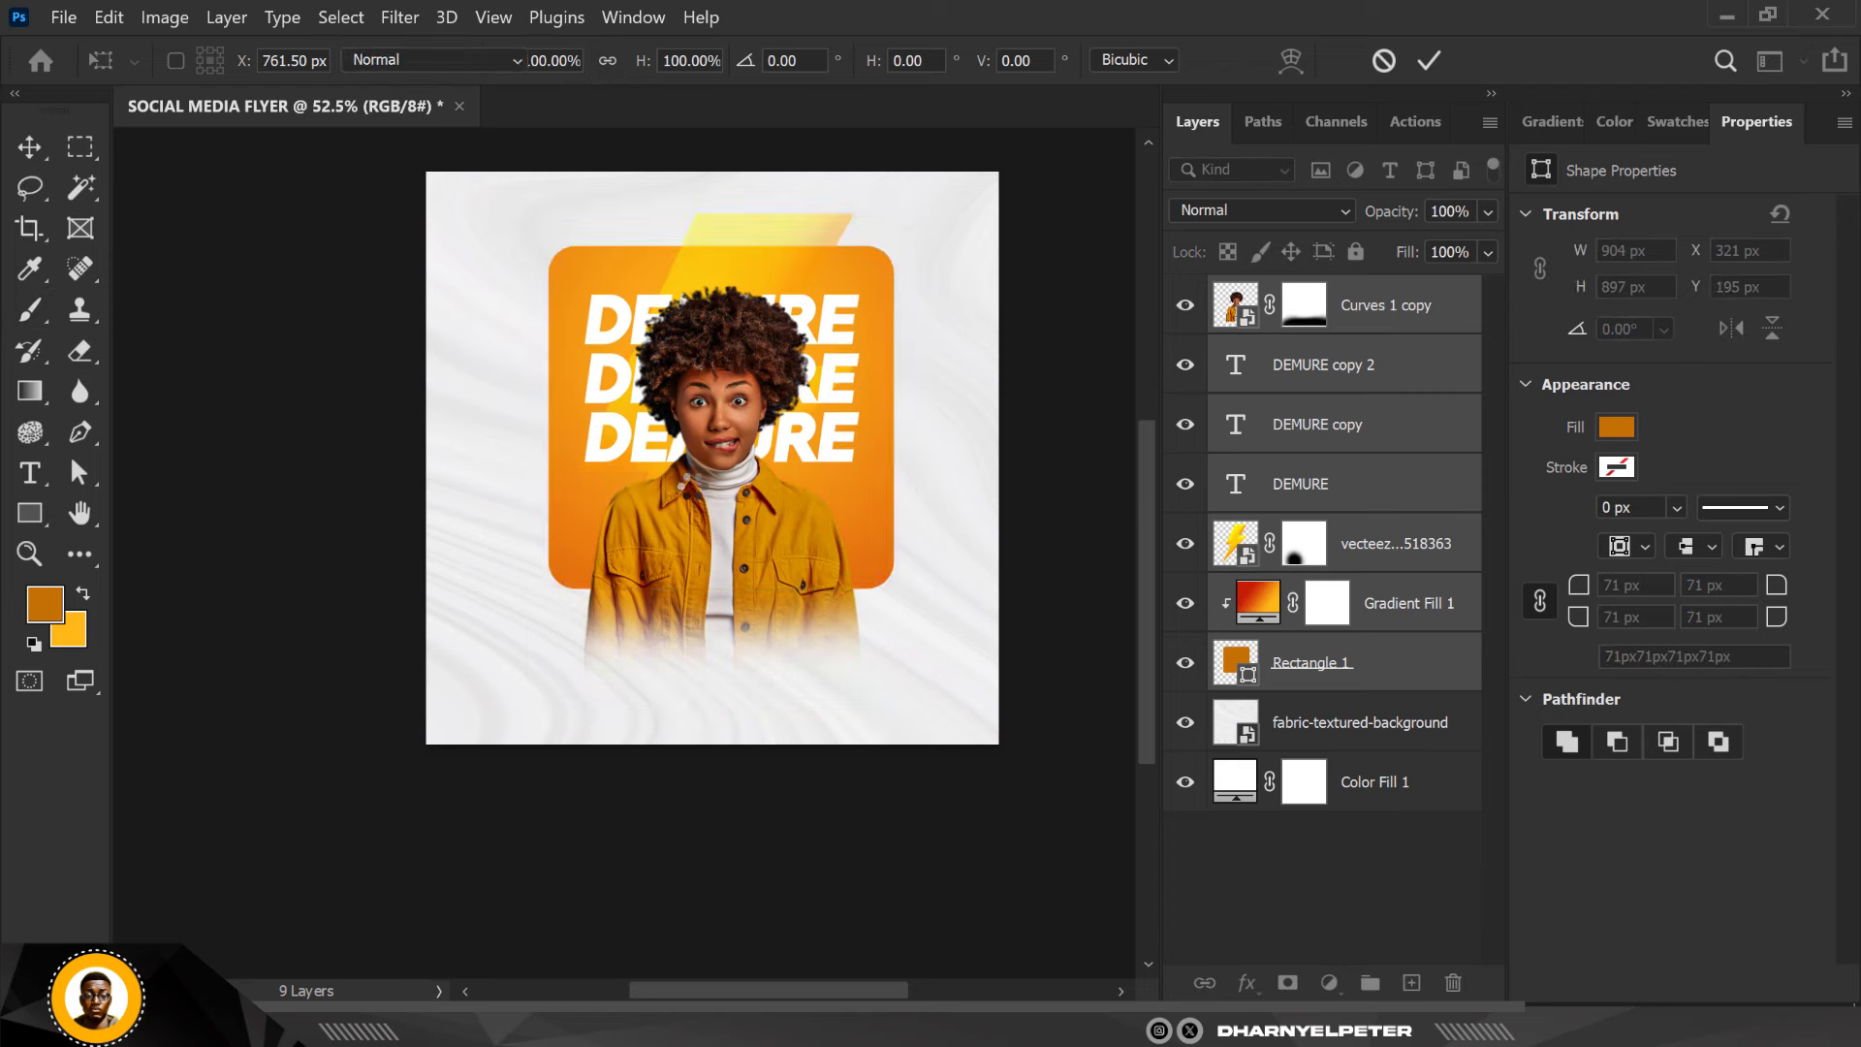
key("b")
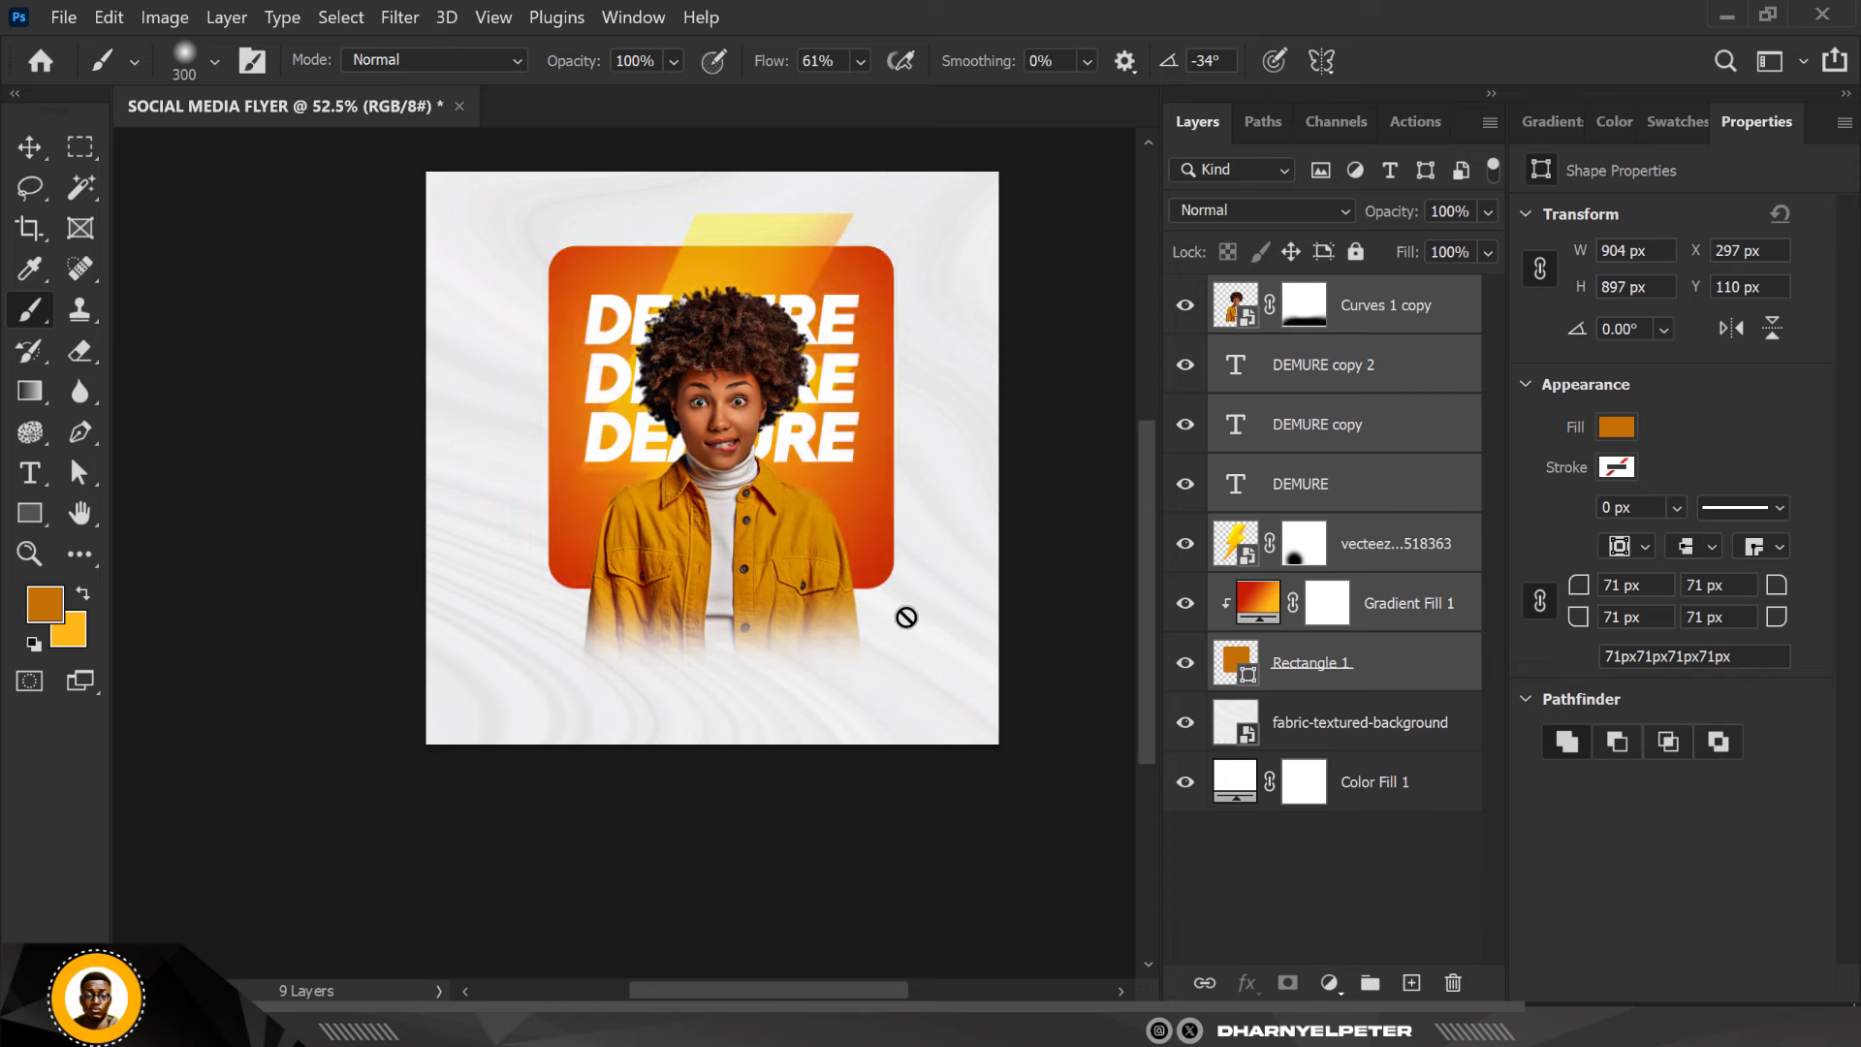
left_click(23, 147)
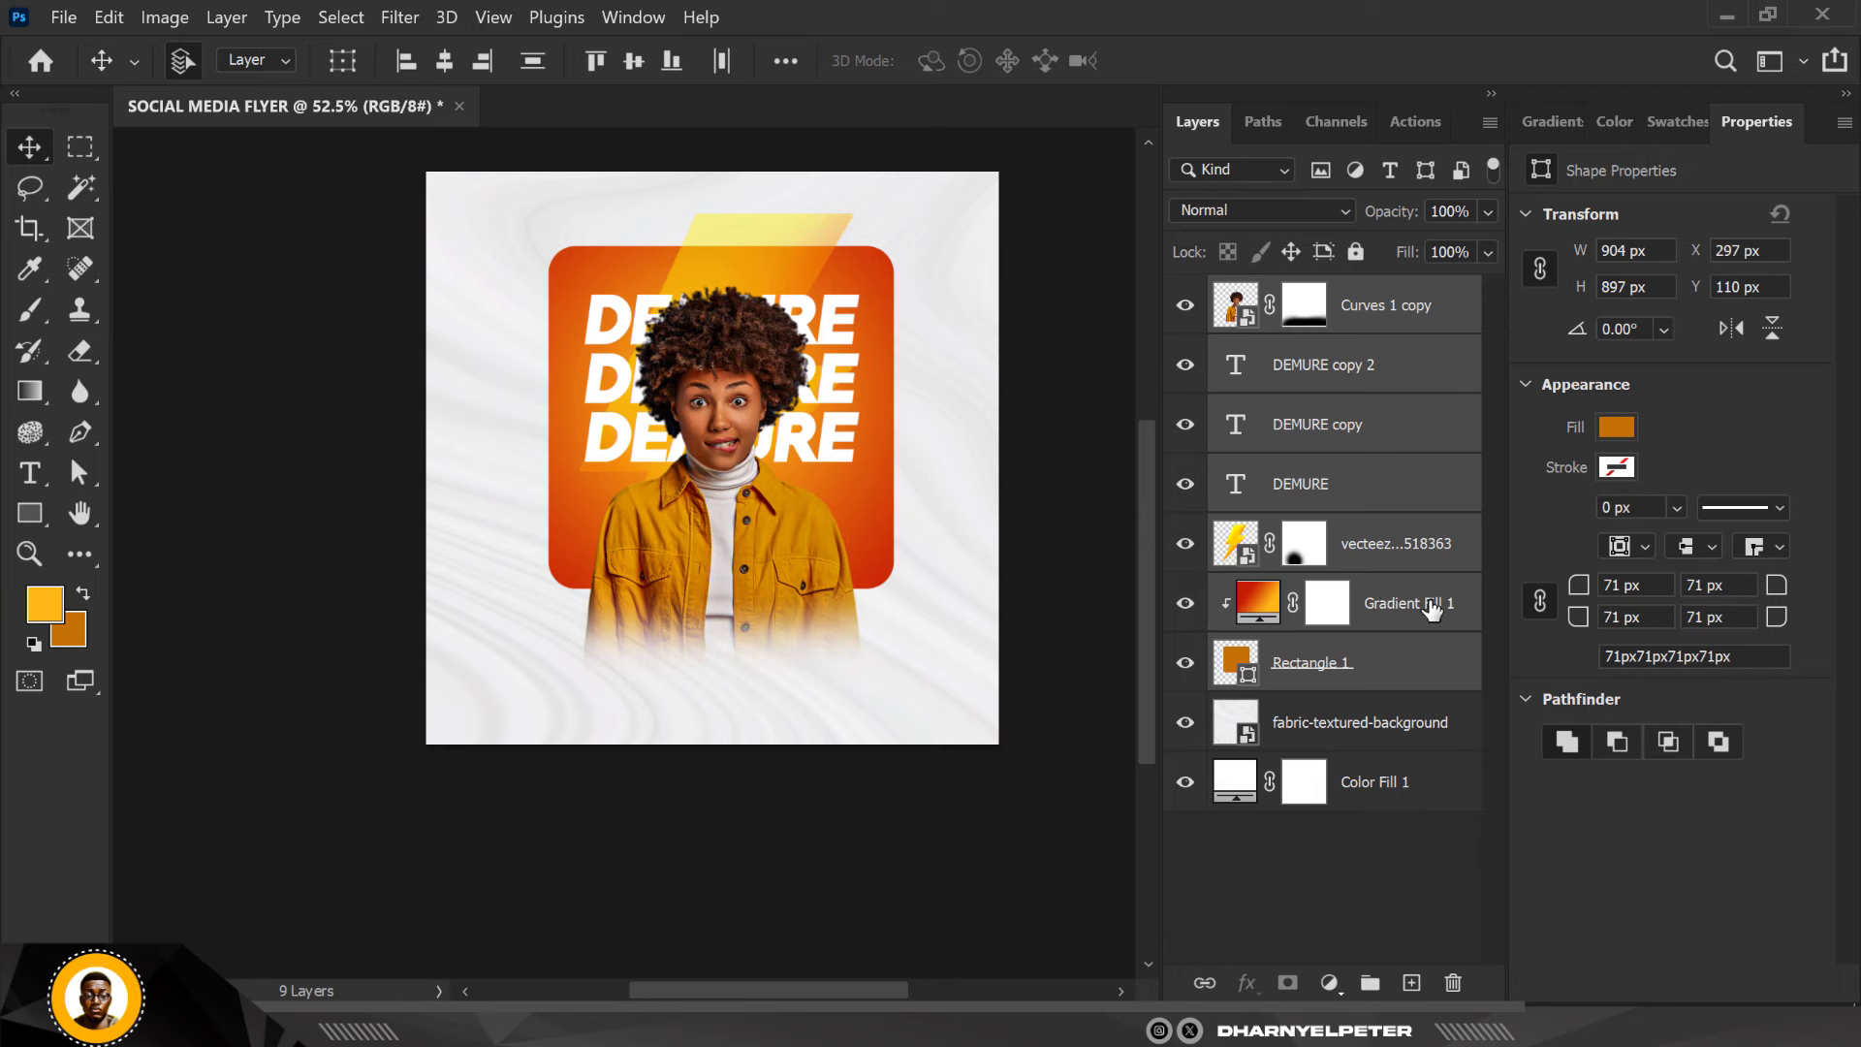
Add a new layer above the lightning bolt and paint a yellow-orange glow behind the woman with a soft 800 px brush
left_click(1433, 541)
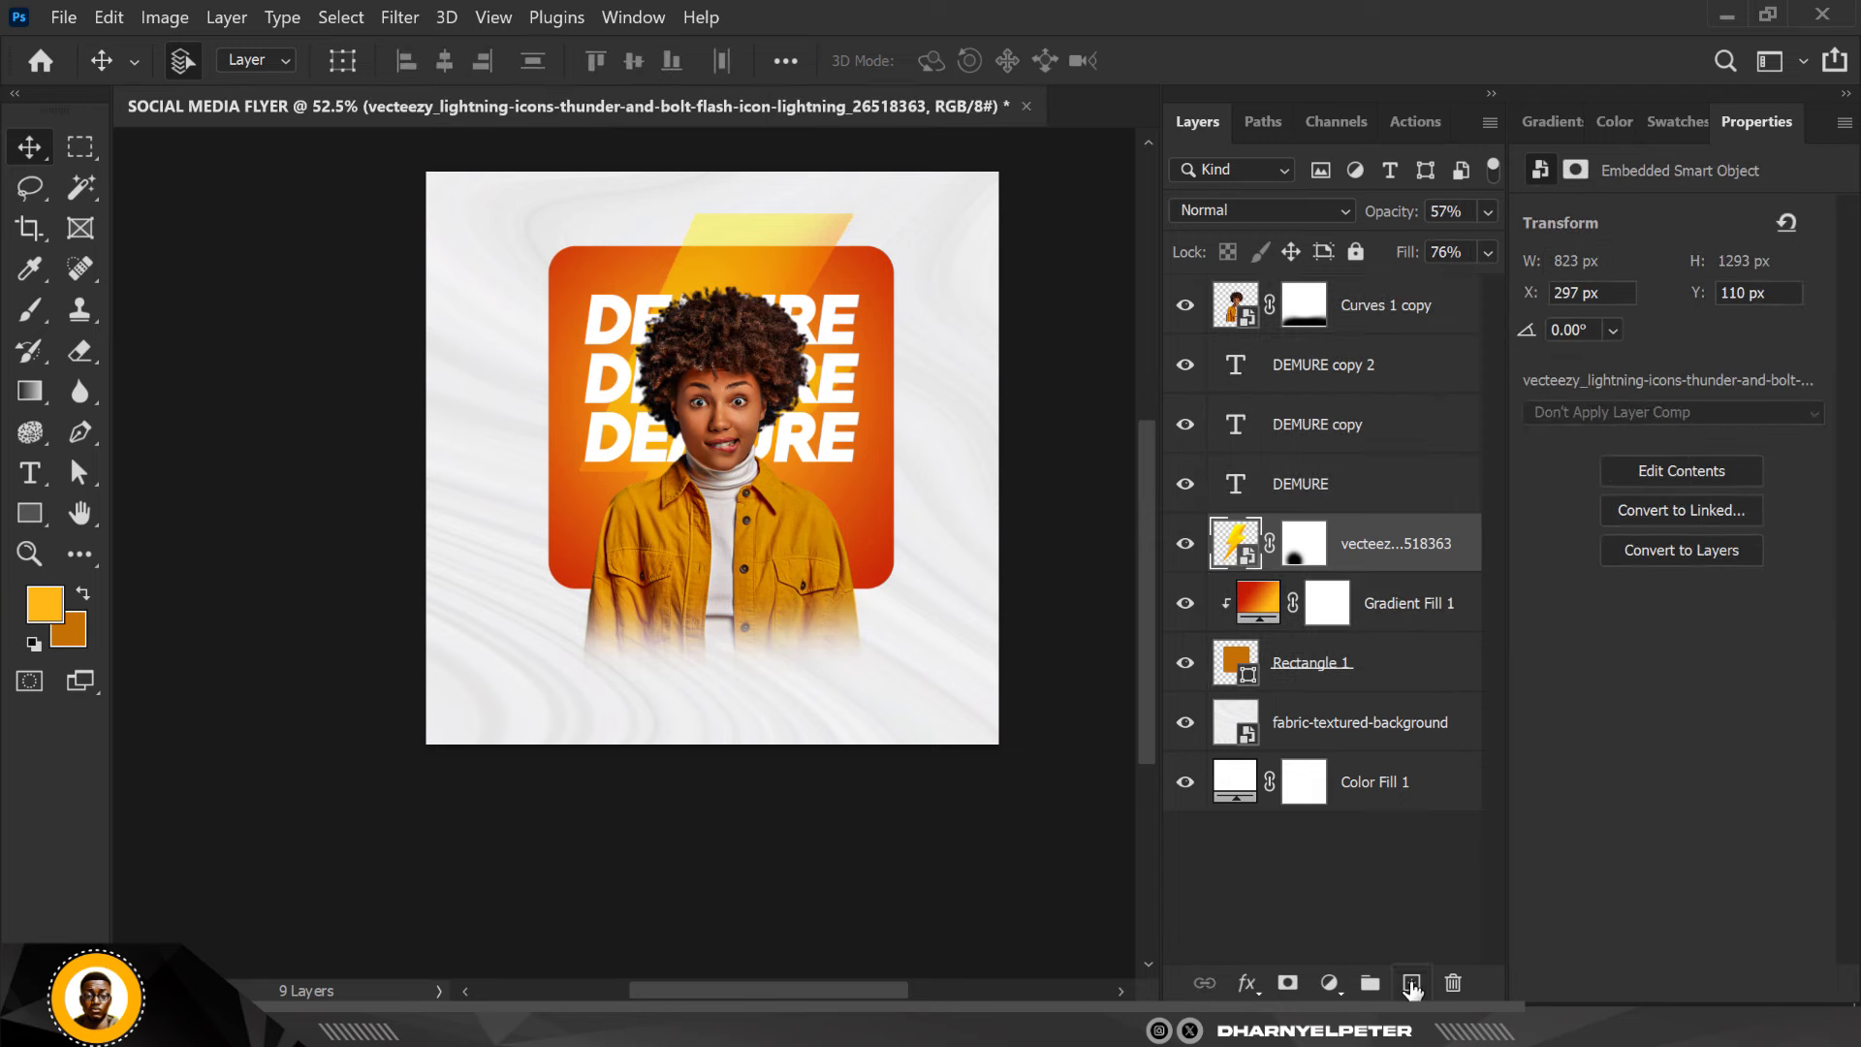
left_click(1412, 983)
key("b")
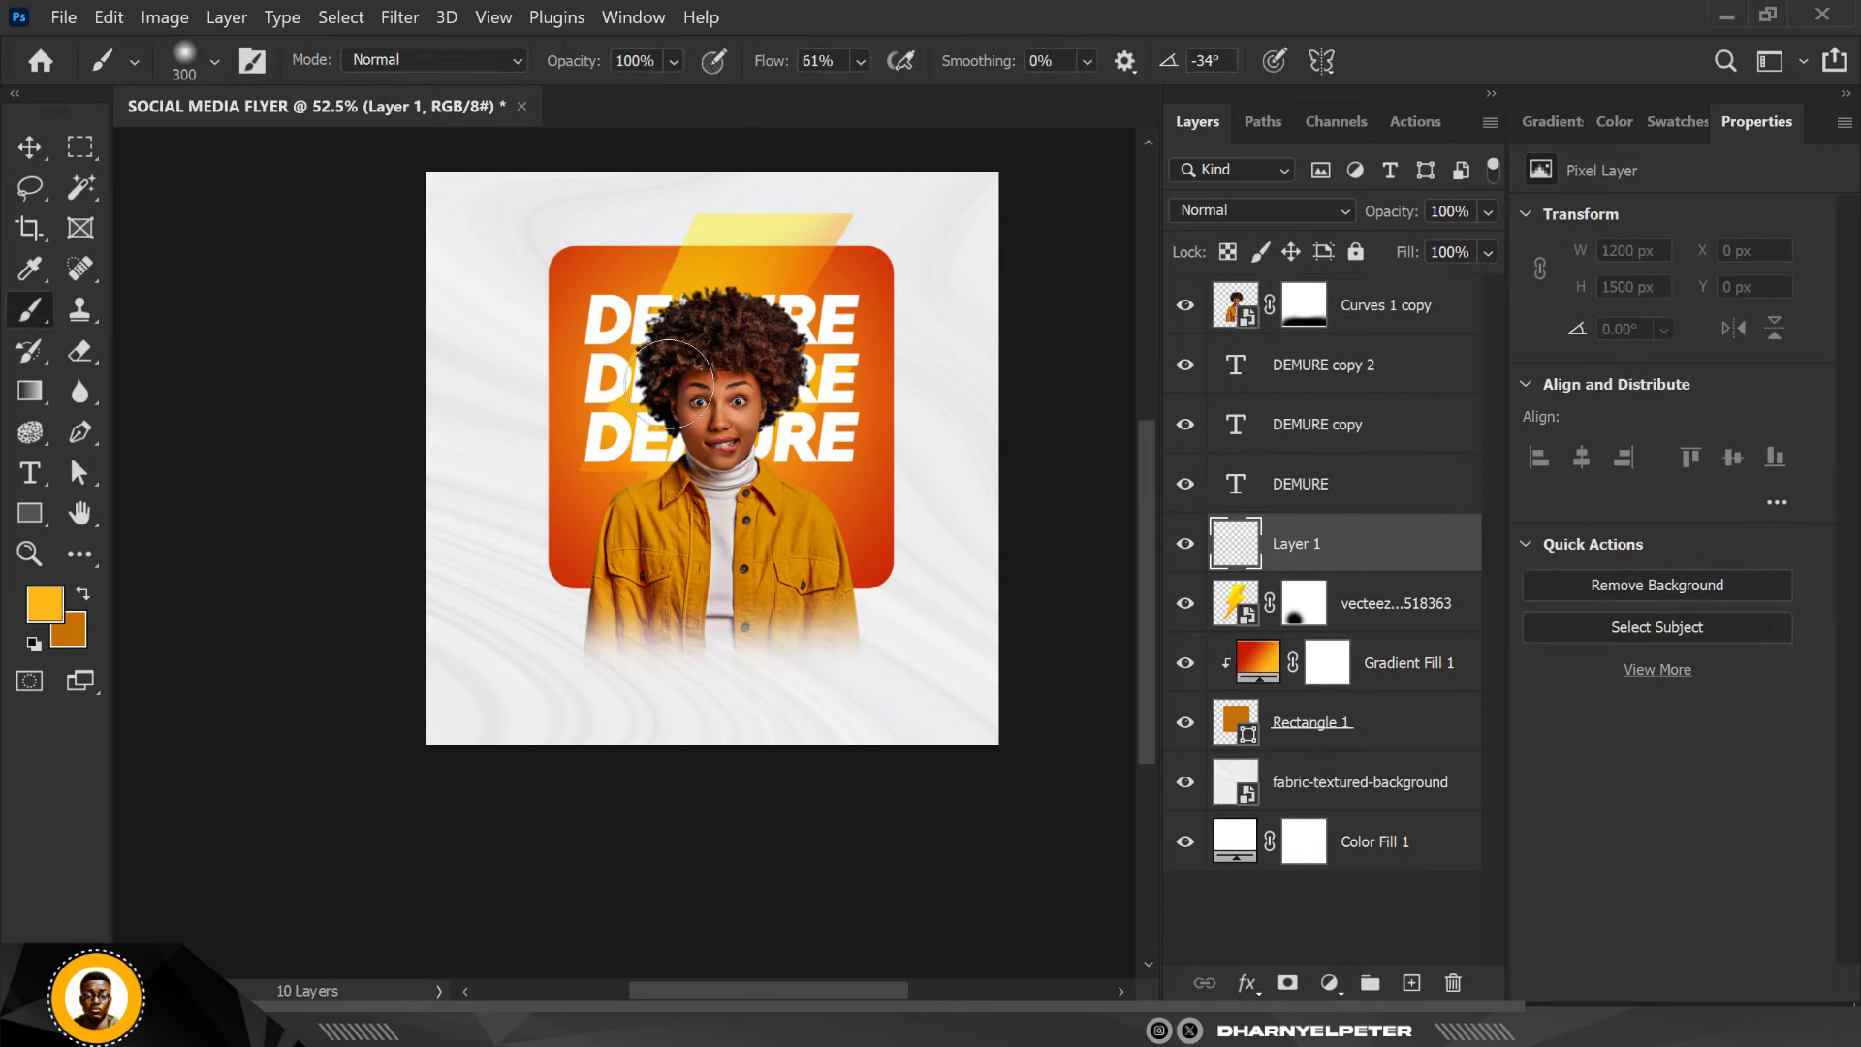
key("bracketright")
key("bracketright")
key("bracketright")
key("bracketright")
left_click(717, 487)
left_click(718, 466)
left_click(716, 419)
key("v")
scroll(727, 404, "up", 1)
left_click(752, 597)
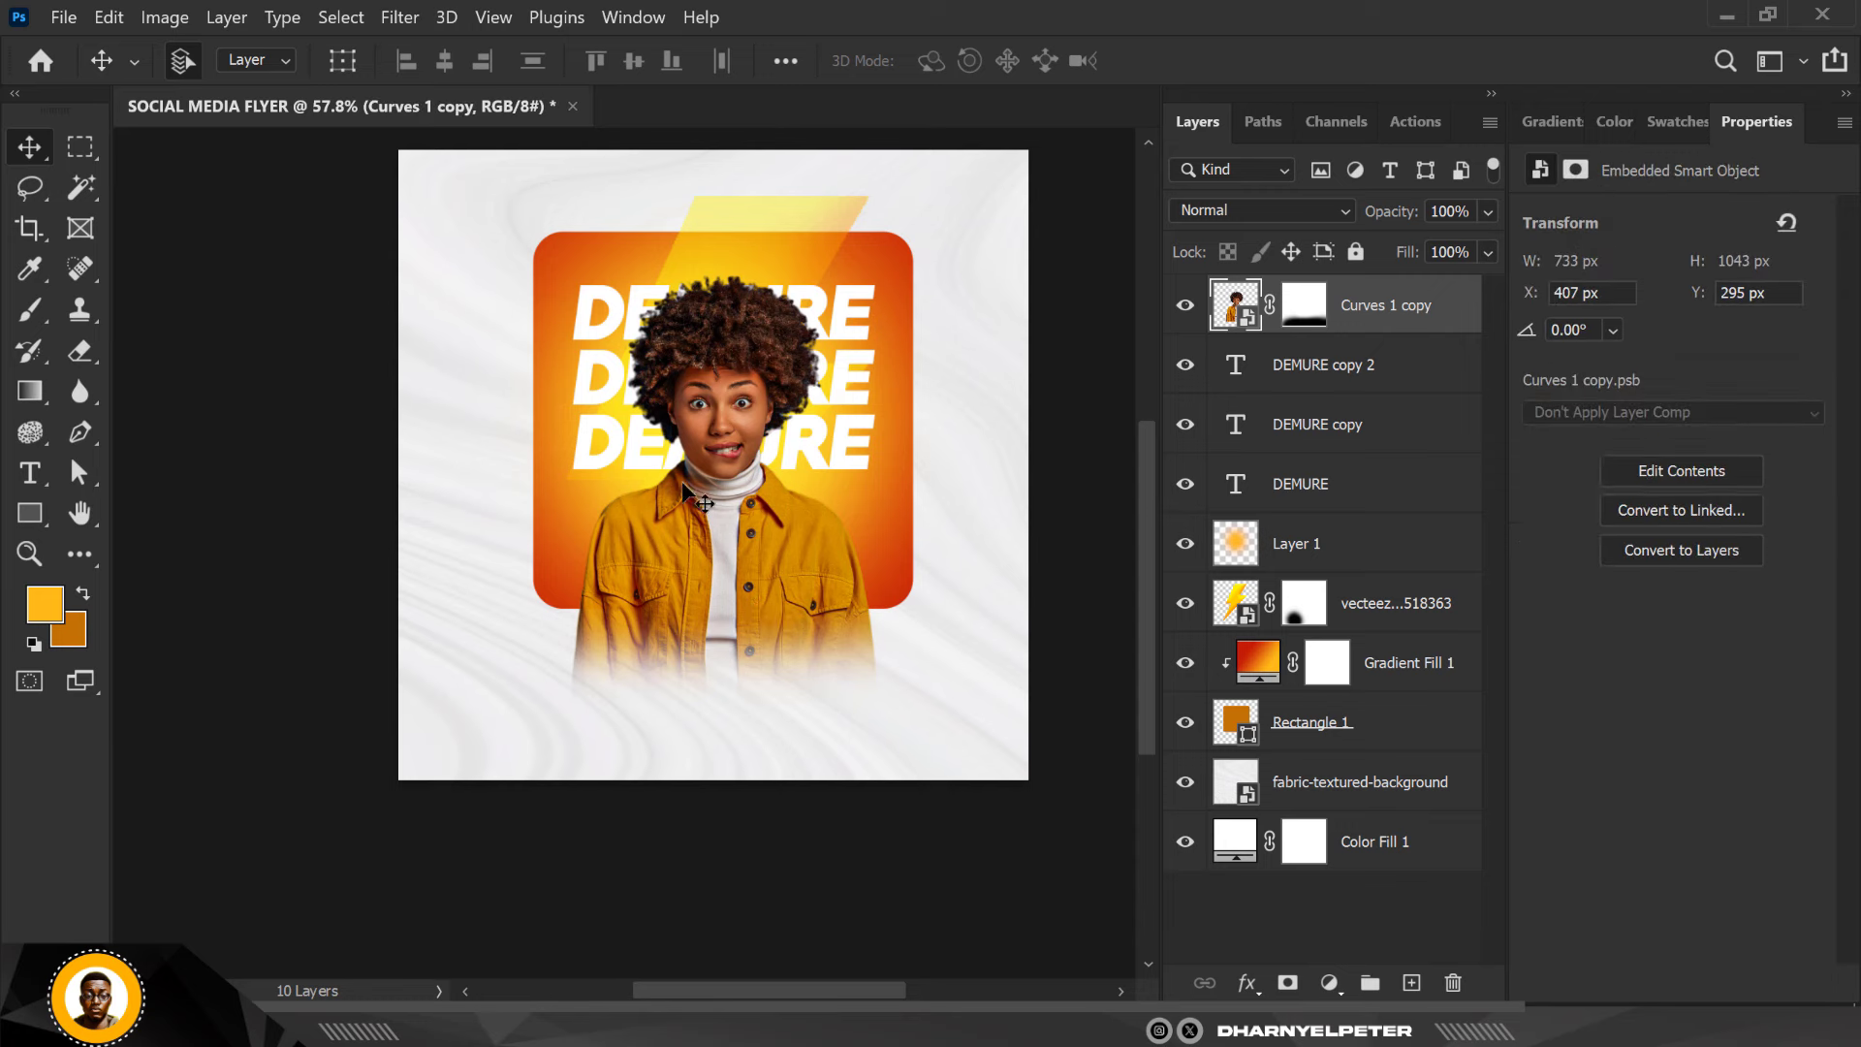
Create a new layer between the top DEMURE text and the portrait, and set the foreground colour to a very dark brown
scroll(695, 484, "up", 3)
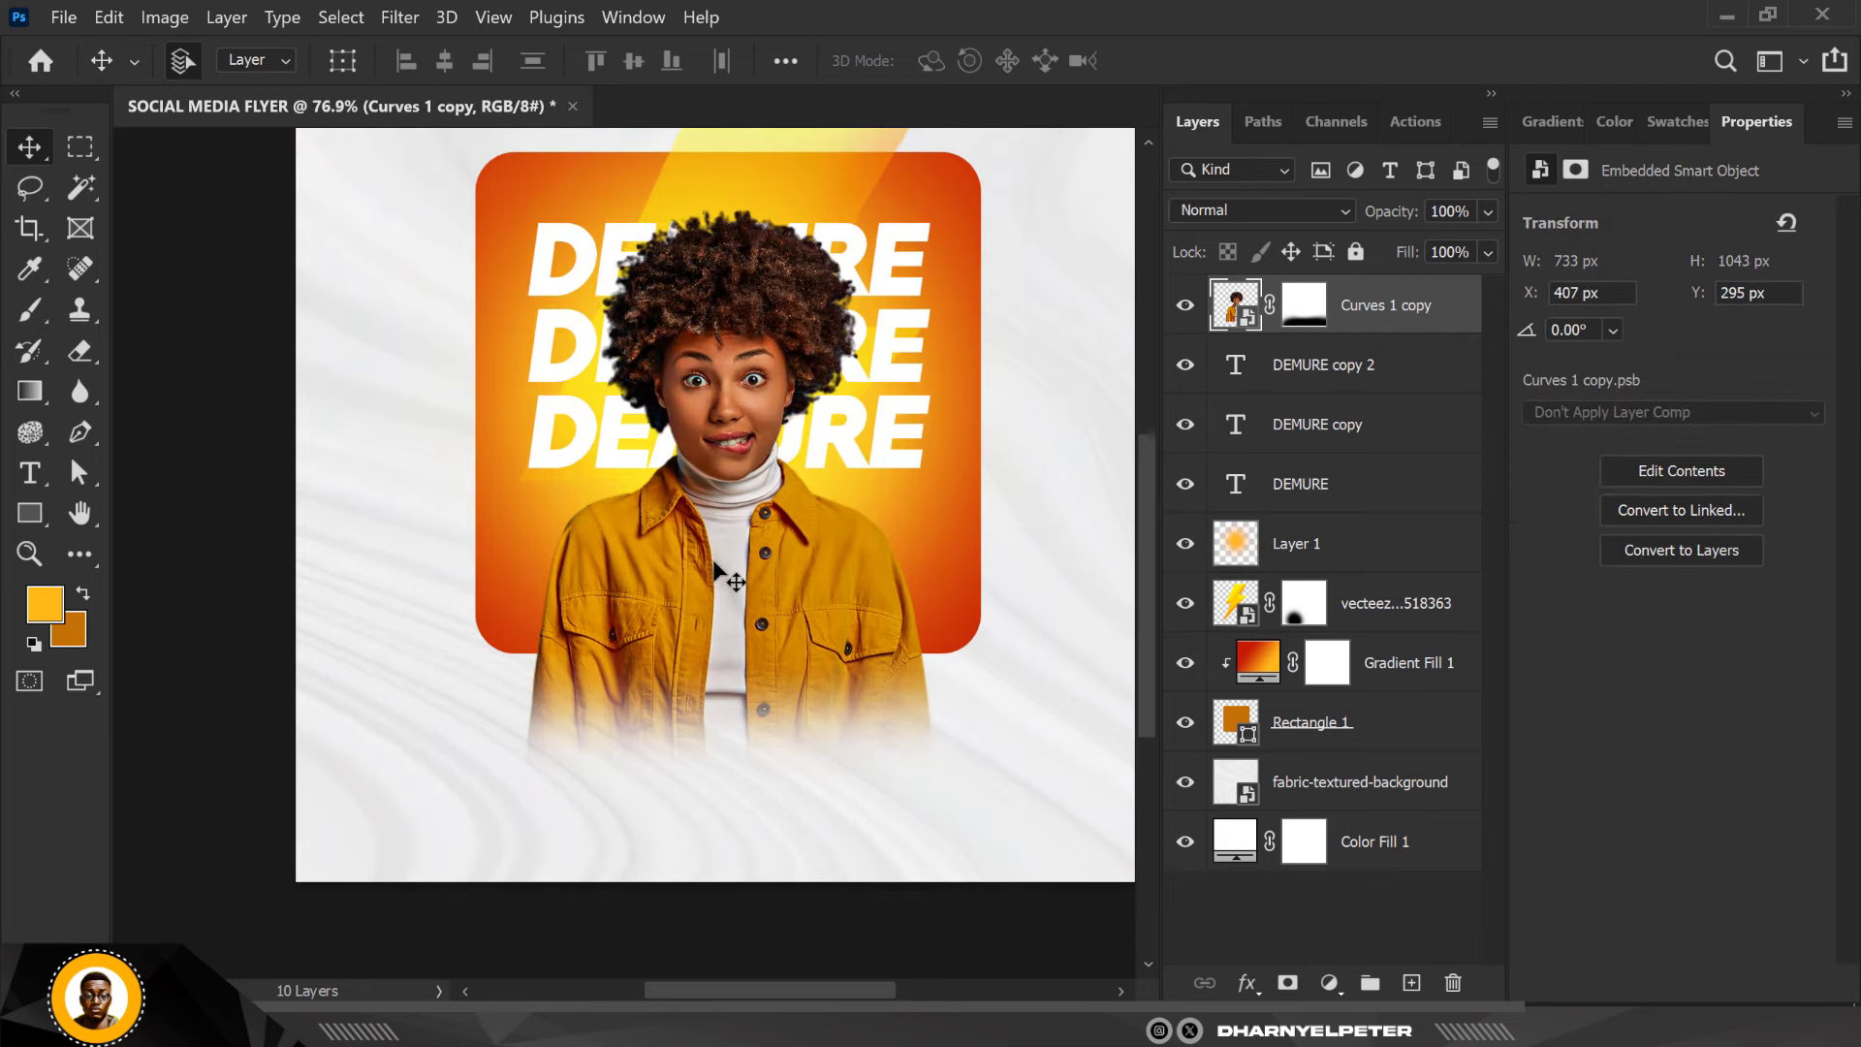
scroll(736, 503, "down", 2)
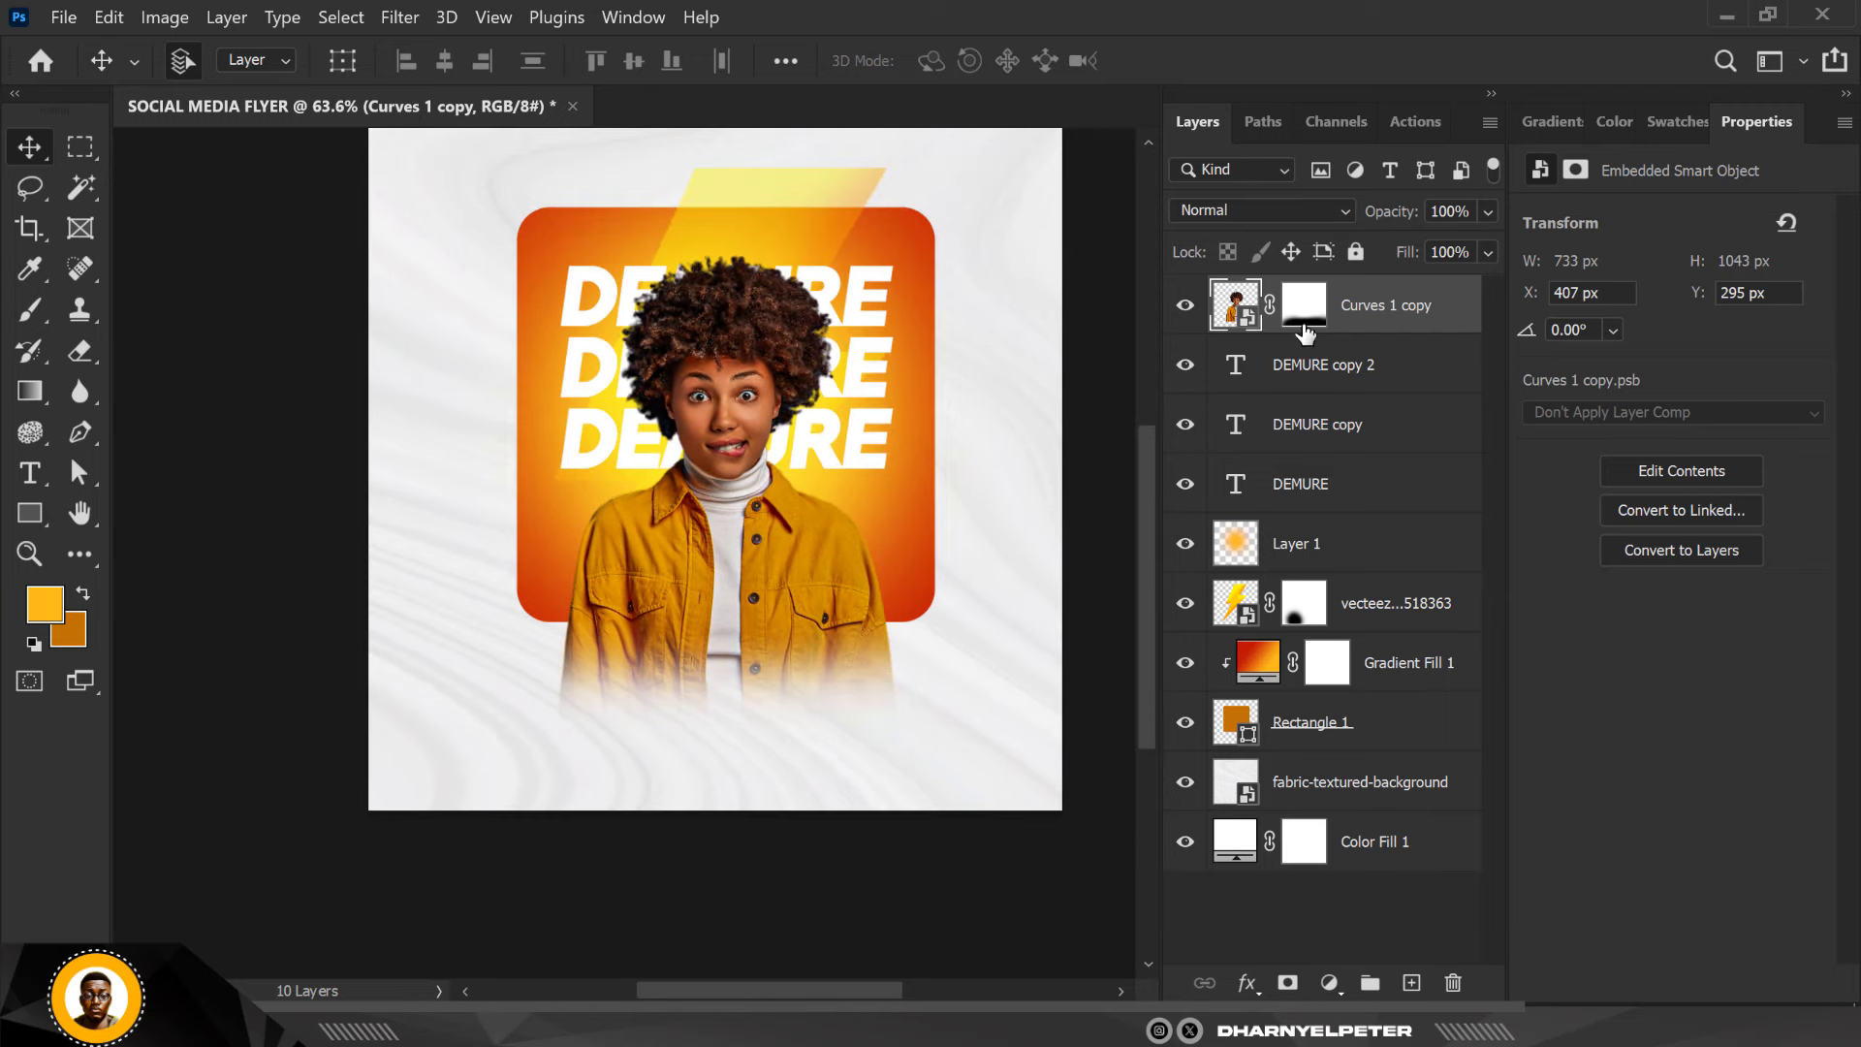
left_click(1356, 386)
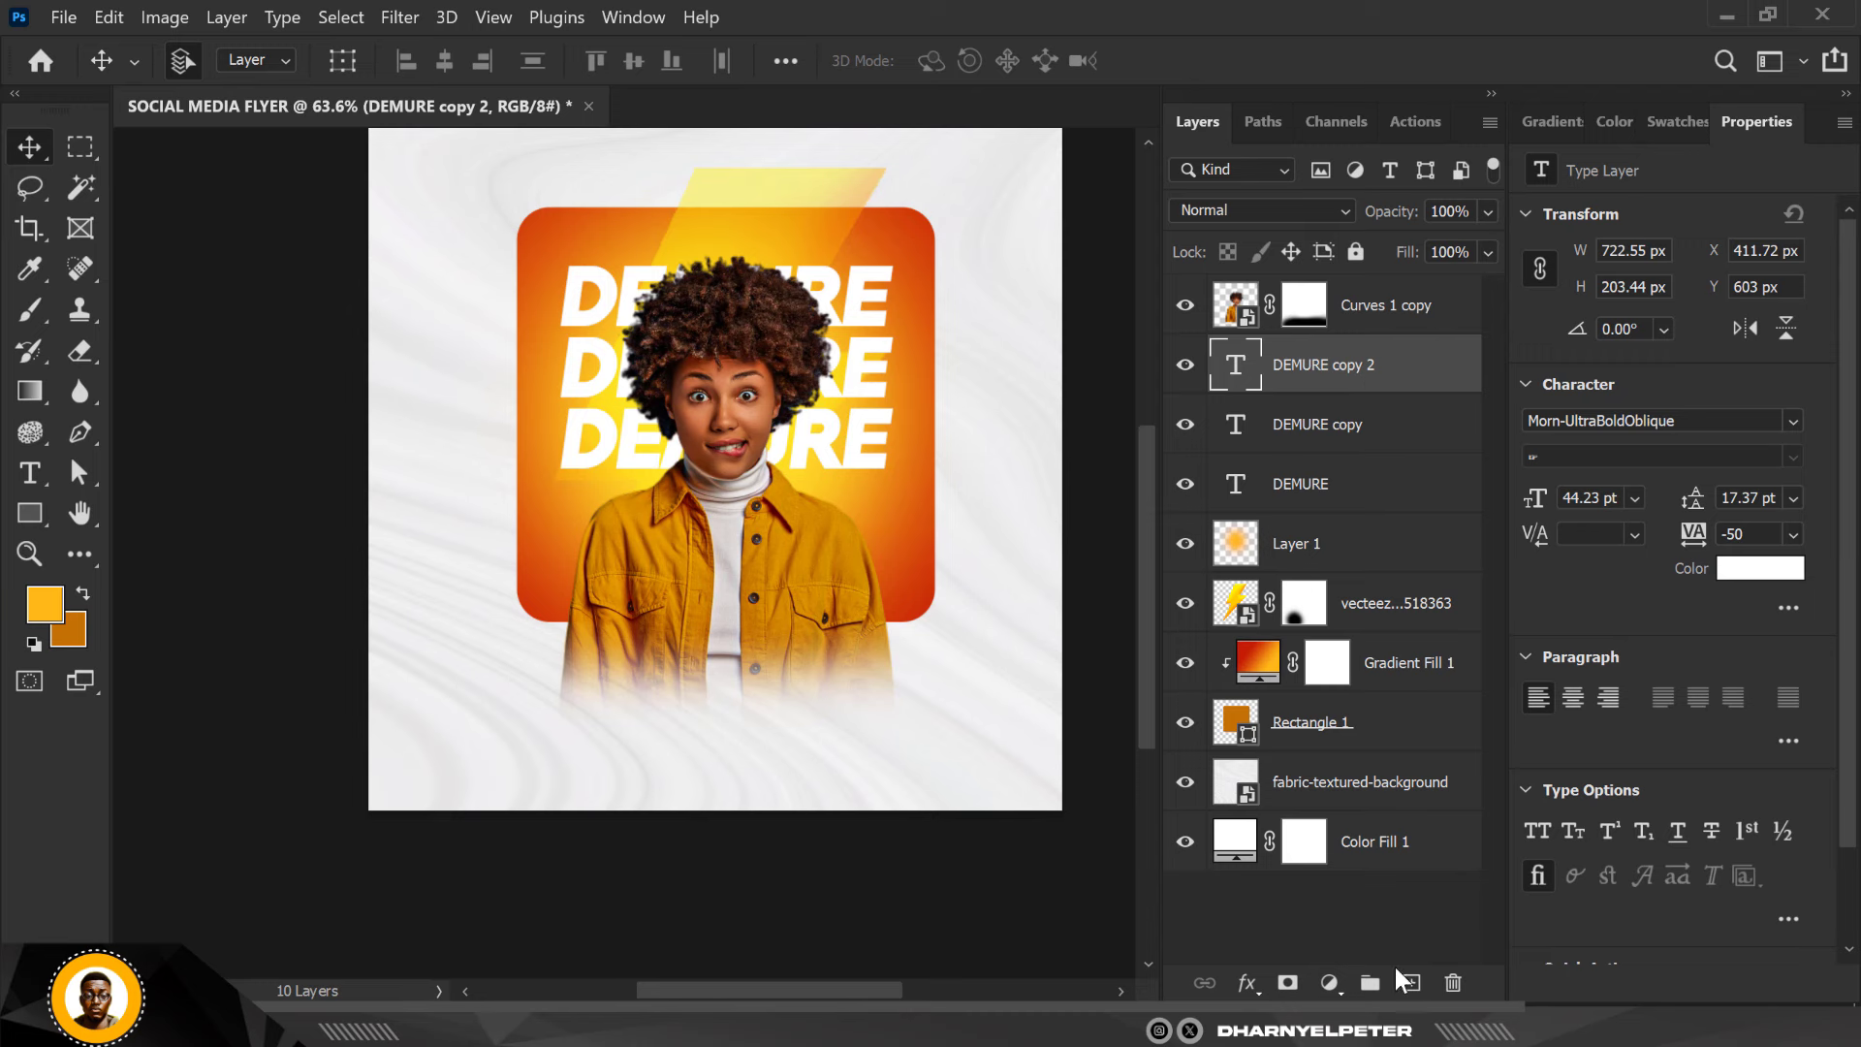
left_click(1410, 984)
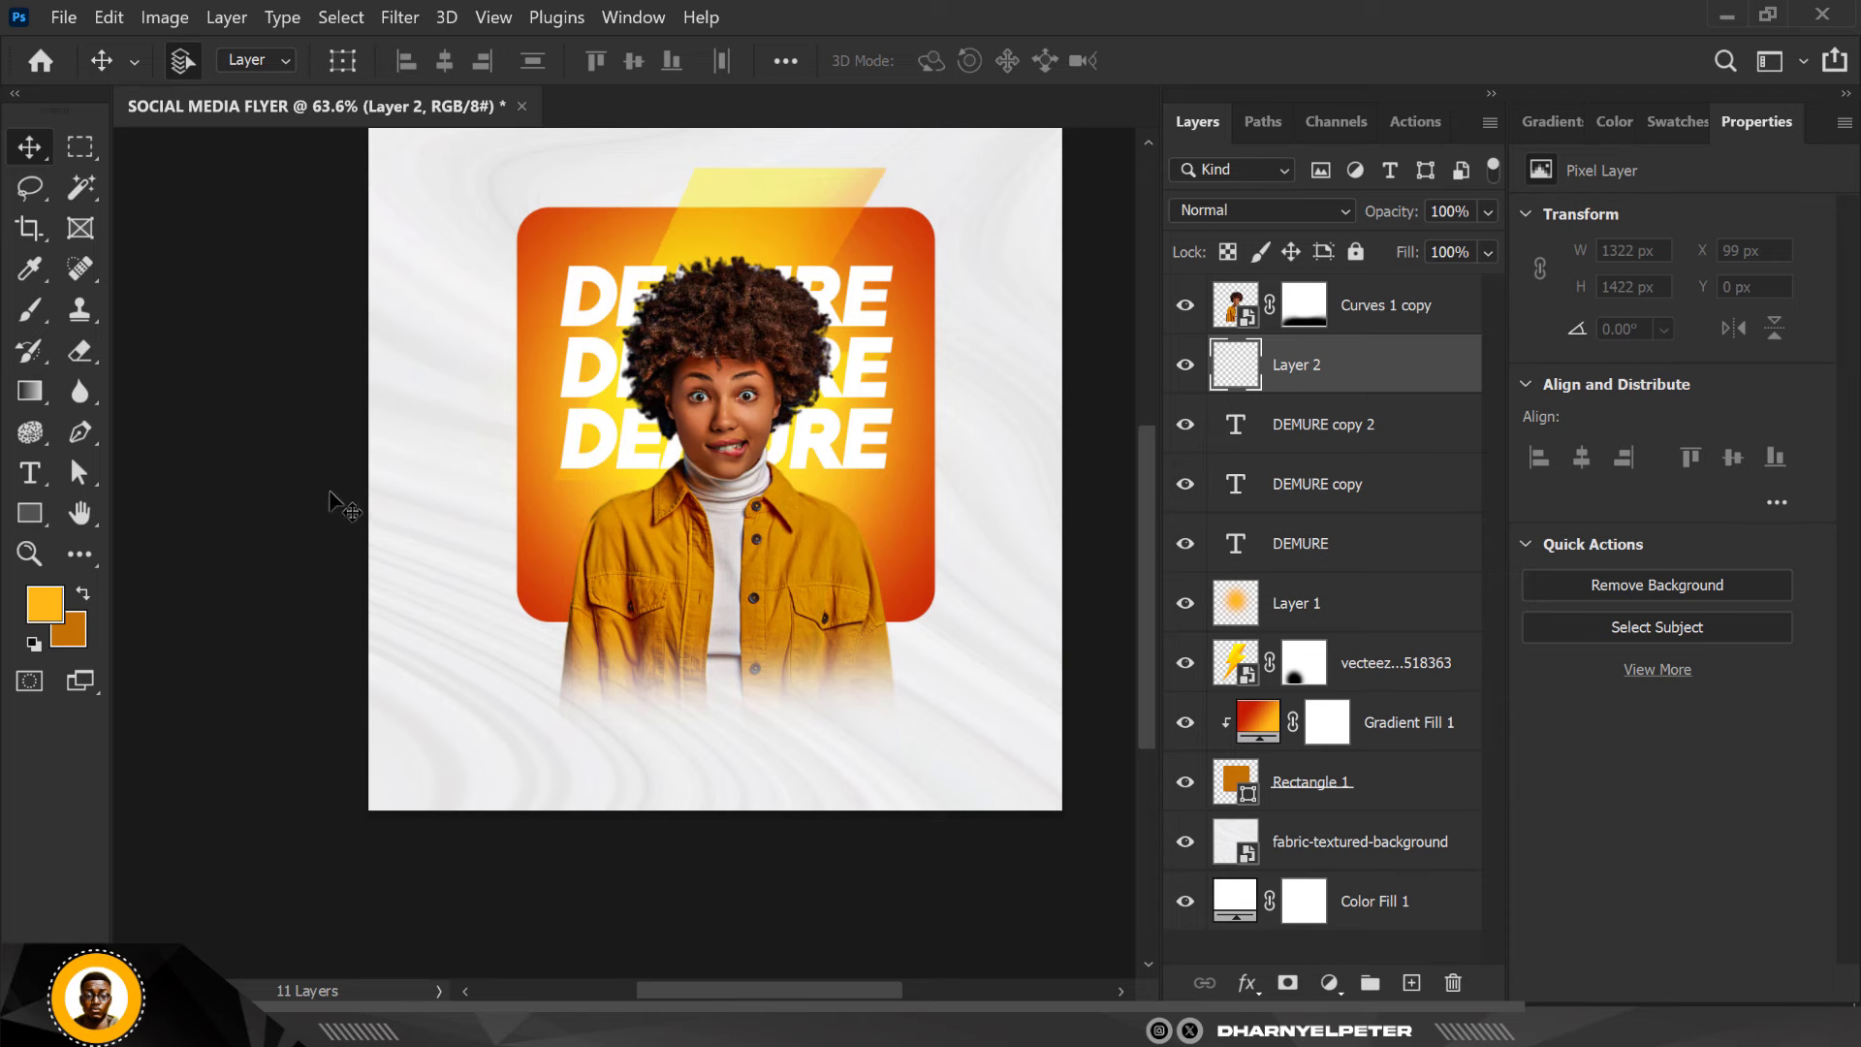
key("b")
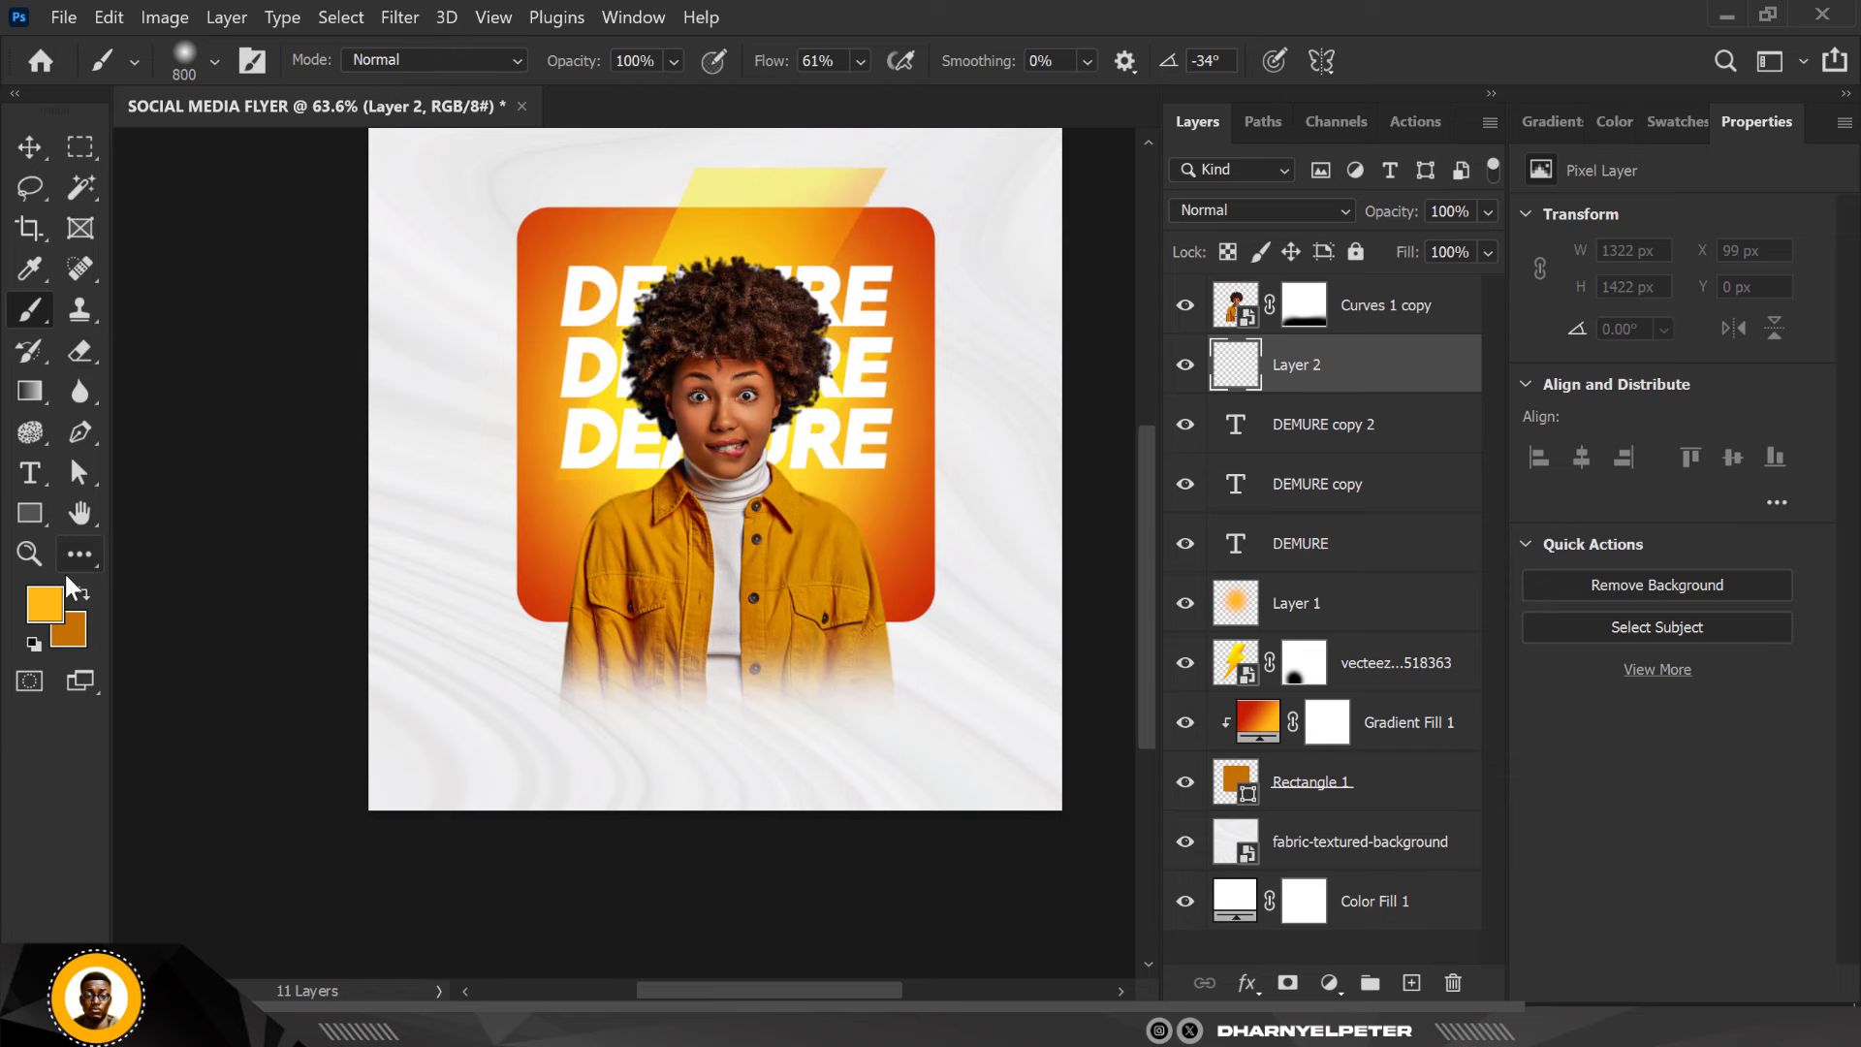
left_click(39, 611)
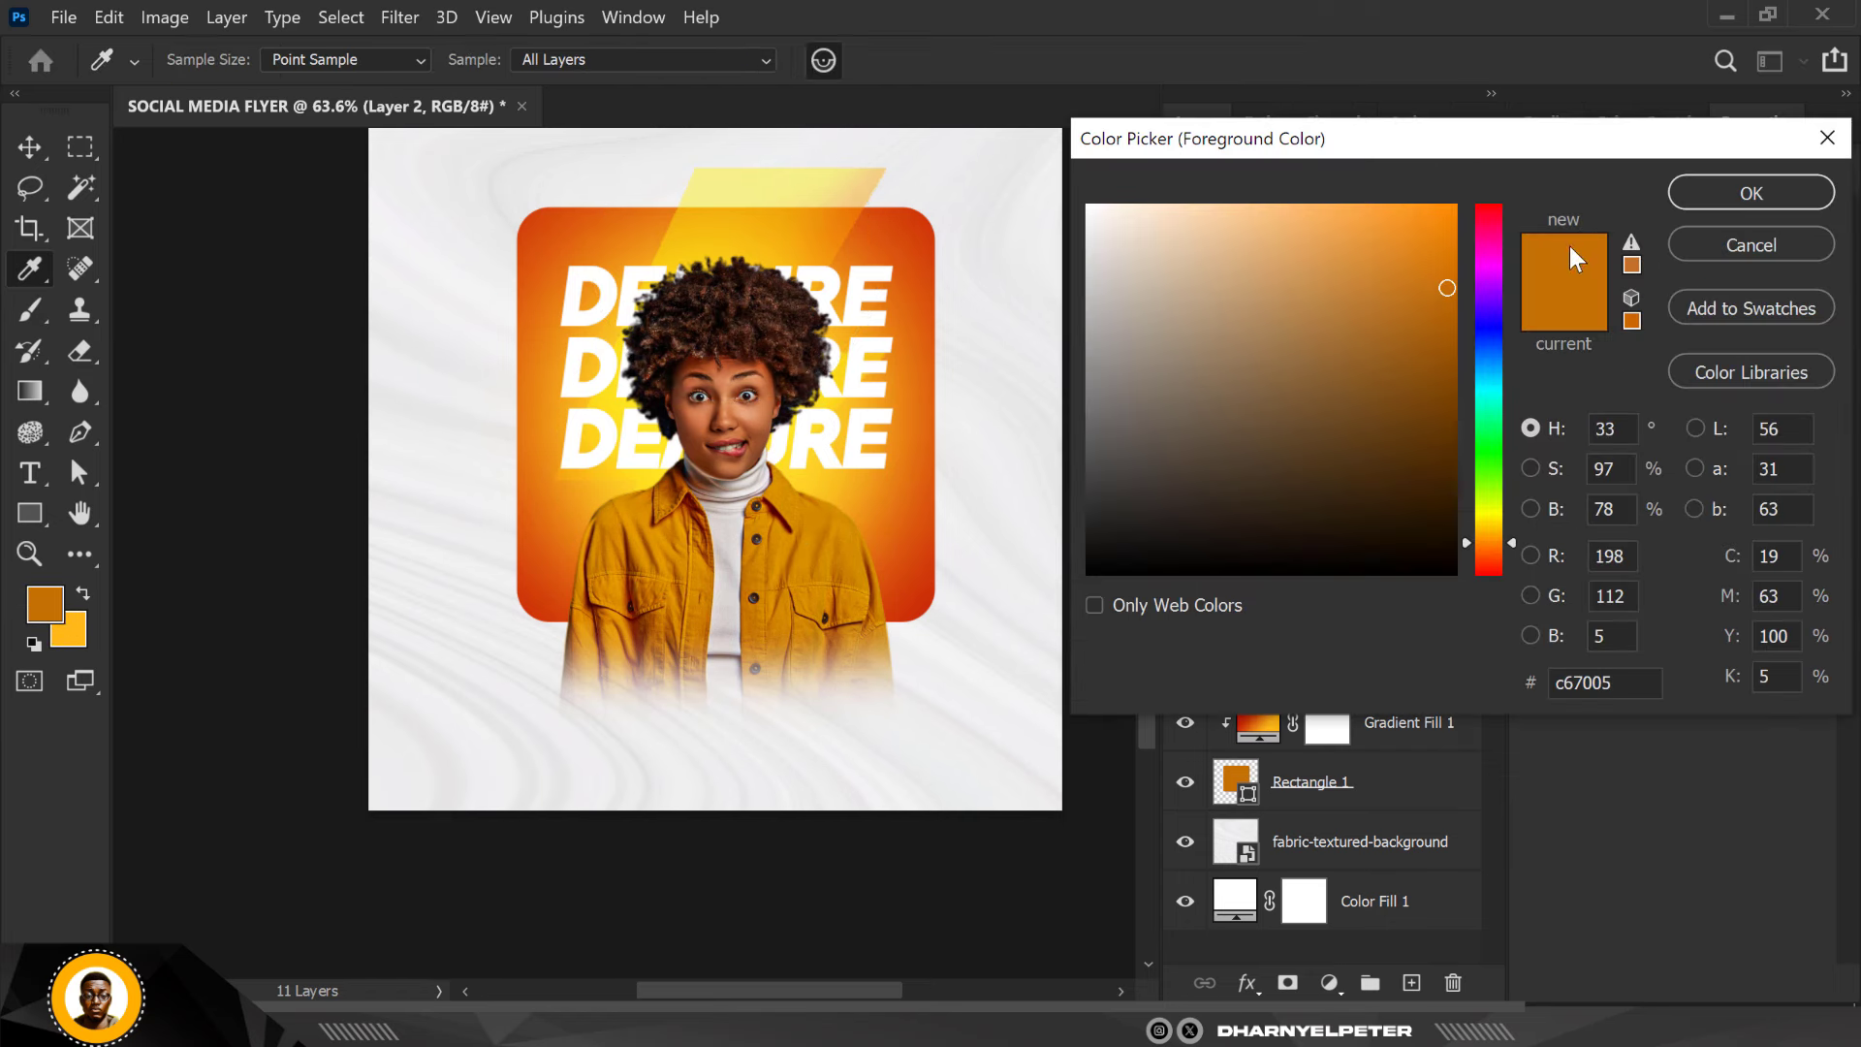
left_click(1431, 456)
mouse_move(1435, 512)
left_mouse_down()
mouse_move(1433, 529)
mouse_move(1446, 506)
left_mouse_up()
left_click(1789, 192)
key("b")
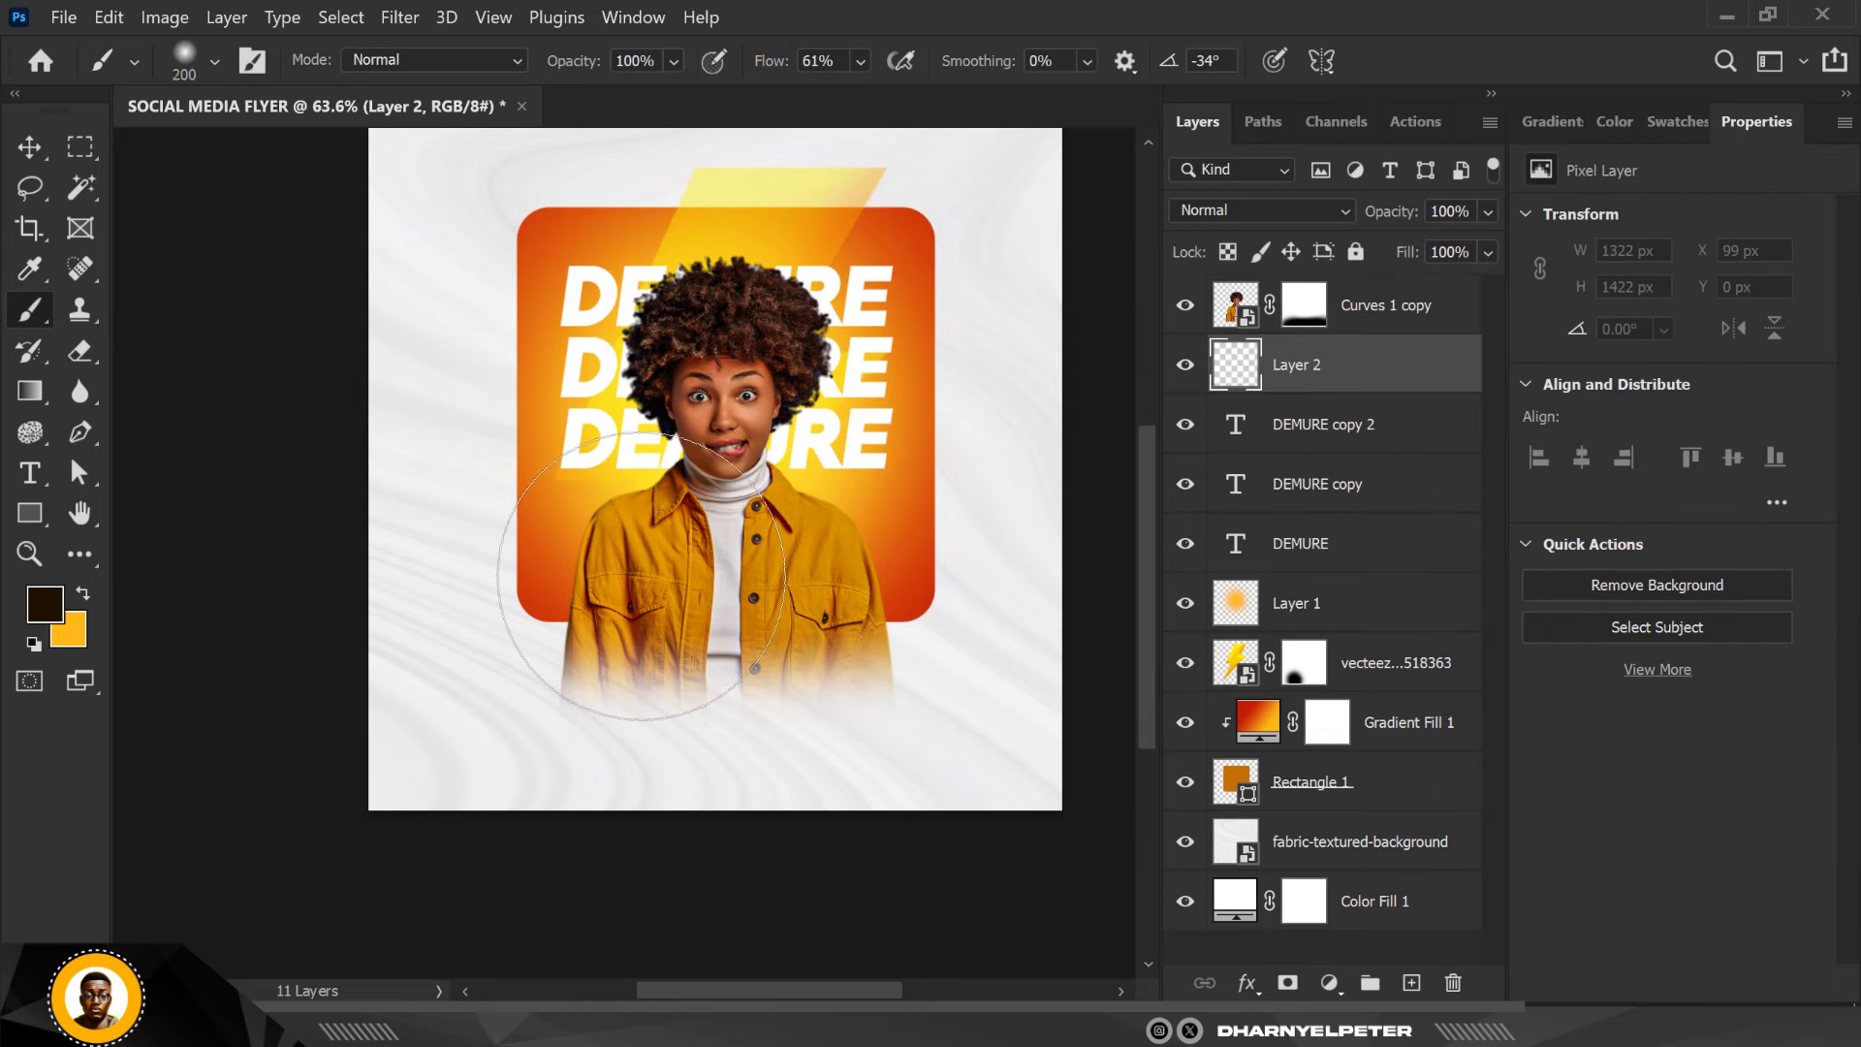
Paint a dark shadow behind the jacket's shoulders and sleeves with a soft 125 px brush
key("bracketleft")
key("bracketleft")
key("bracketleft")
scroll(582, 609, "up", 4, "alt")
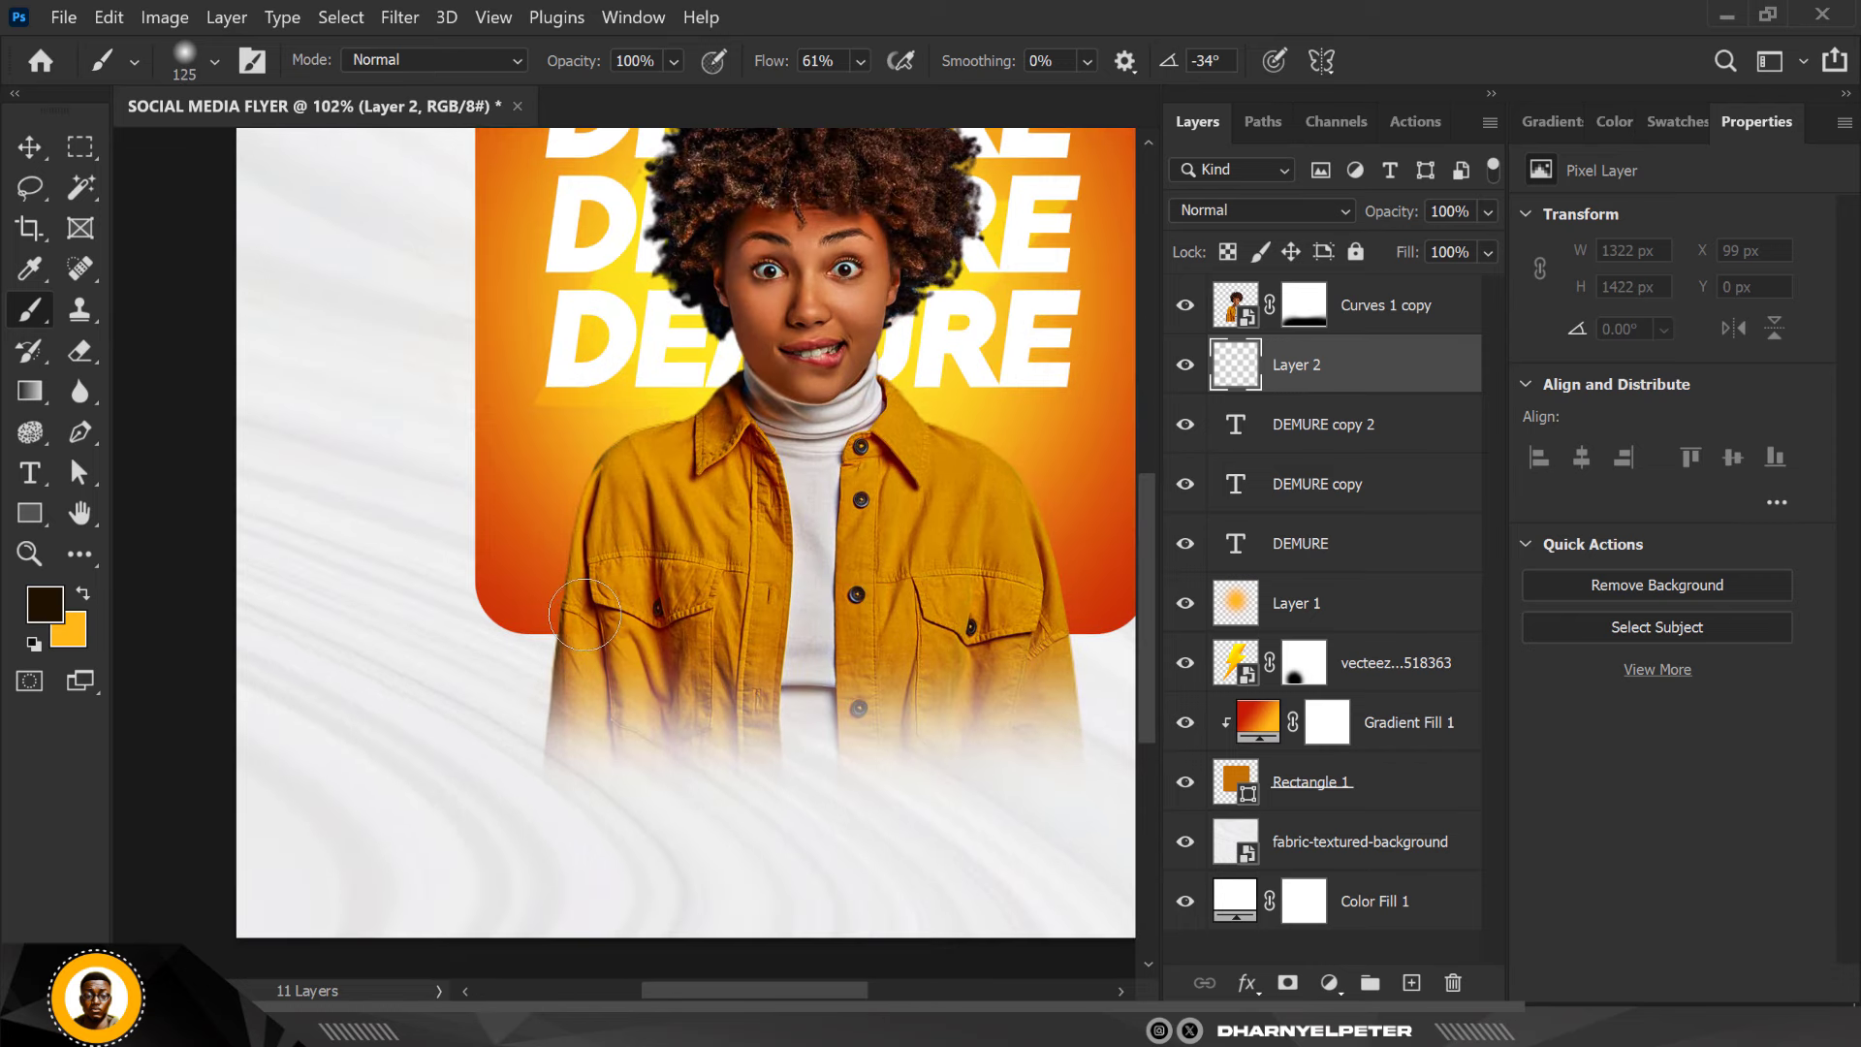
mouse_move(594, 613)
left_mouse_down()
mouse_move(588, 504)
mouse_move(613, 452)
mouse_move(761, 412)
mouse_move(764, 325)
mouse_move(647, 169)
left_mouse_up()
scroll(814, 470, "down", 2)
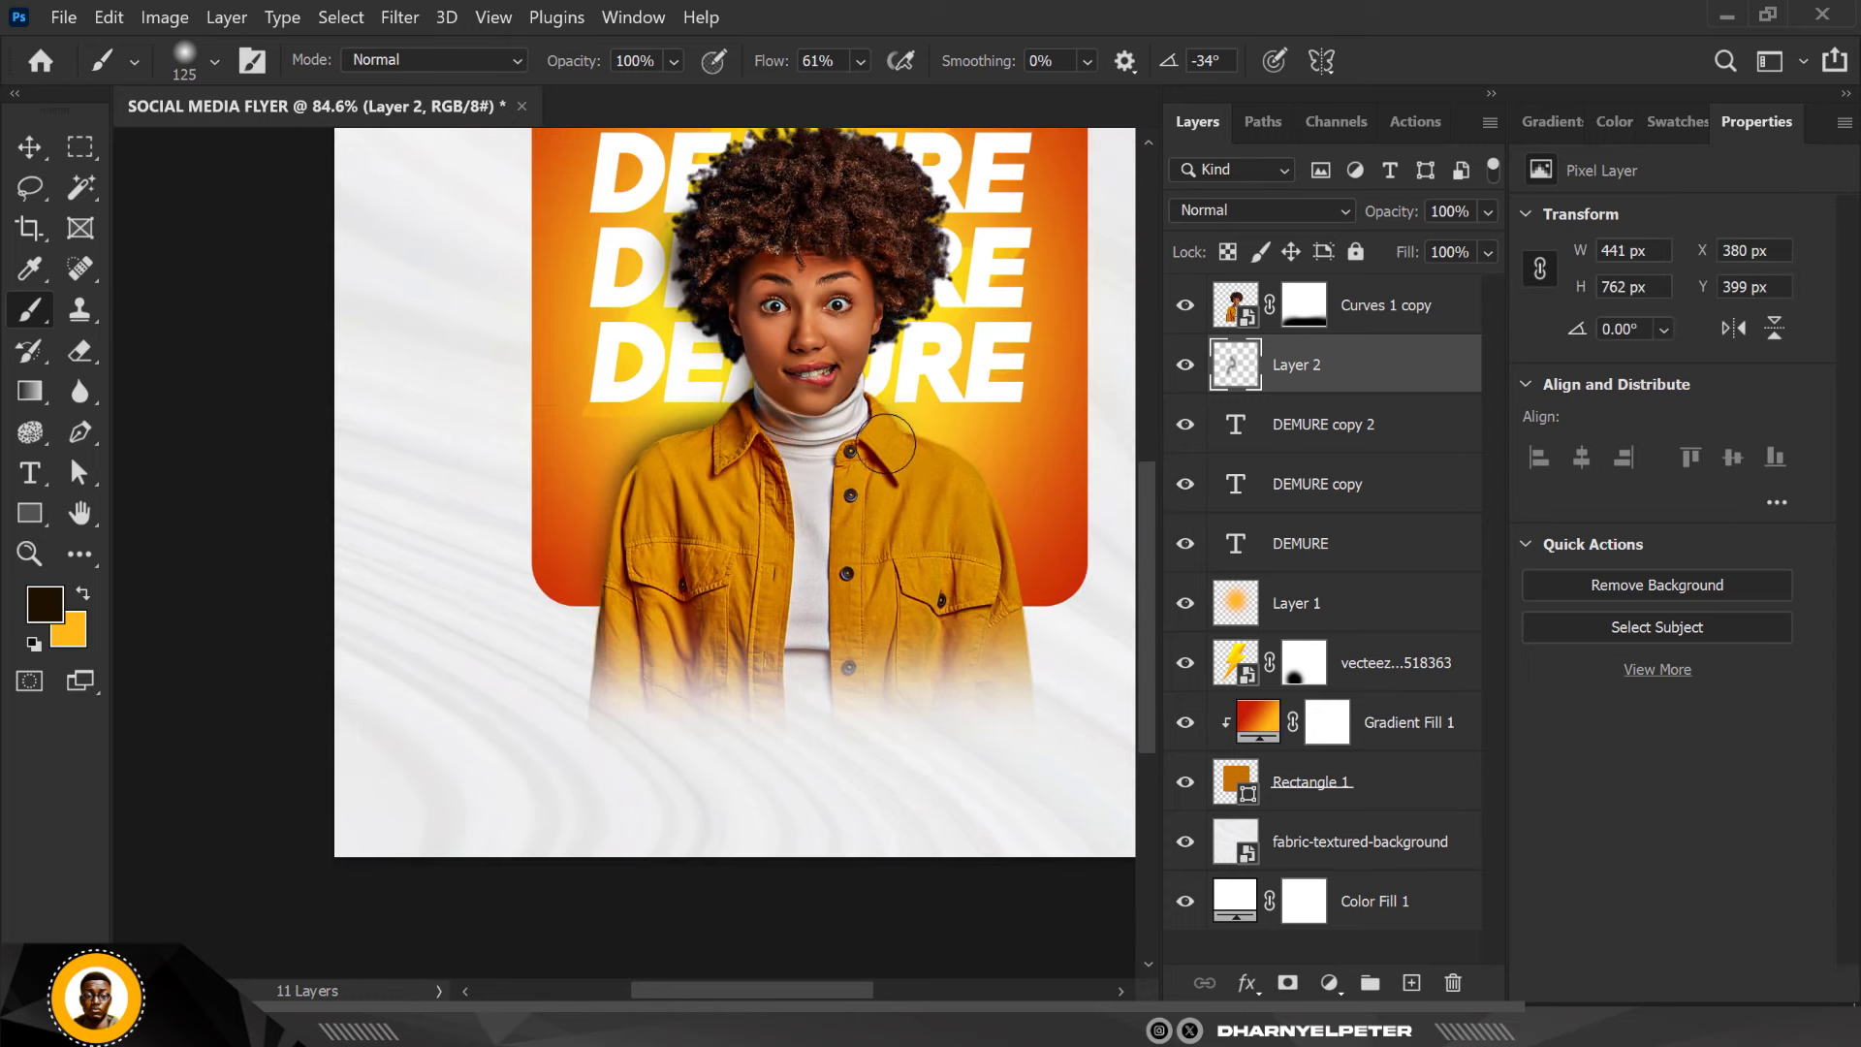
left_click_drag(913, 455, 980, 513)
left_click_drag(703, 436, 631, 543)
left_click_drag(970, 494, 1008, 601)
scroll(811, 533, "down", 6)
scroll(795, 369, "up", 3)
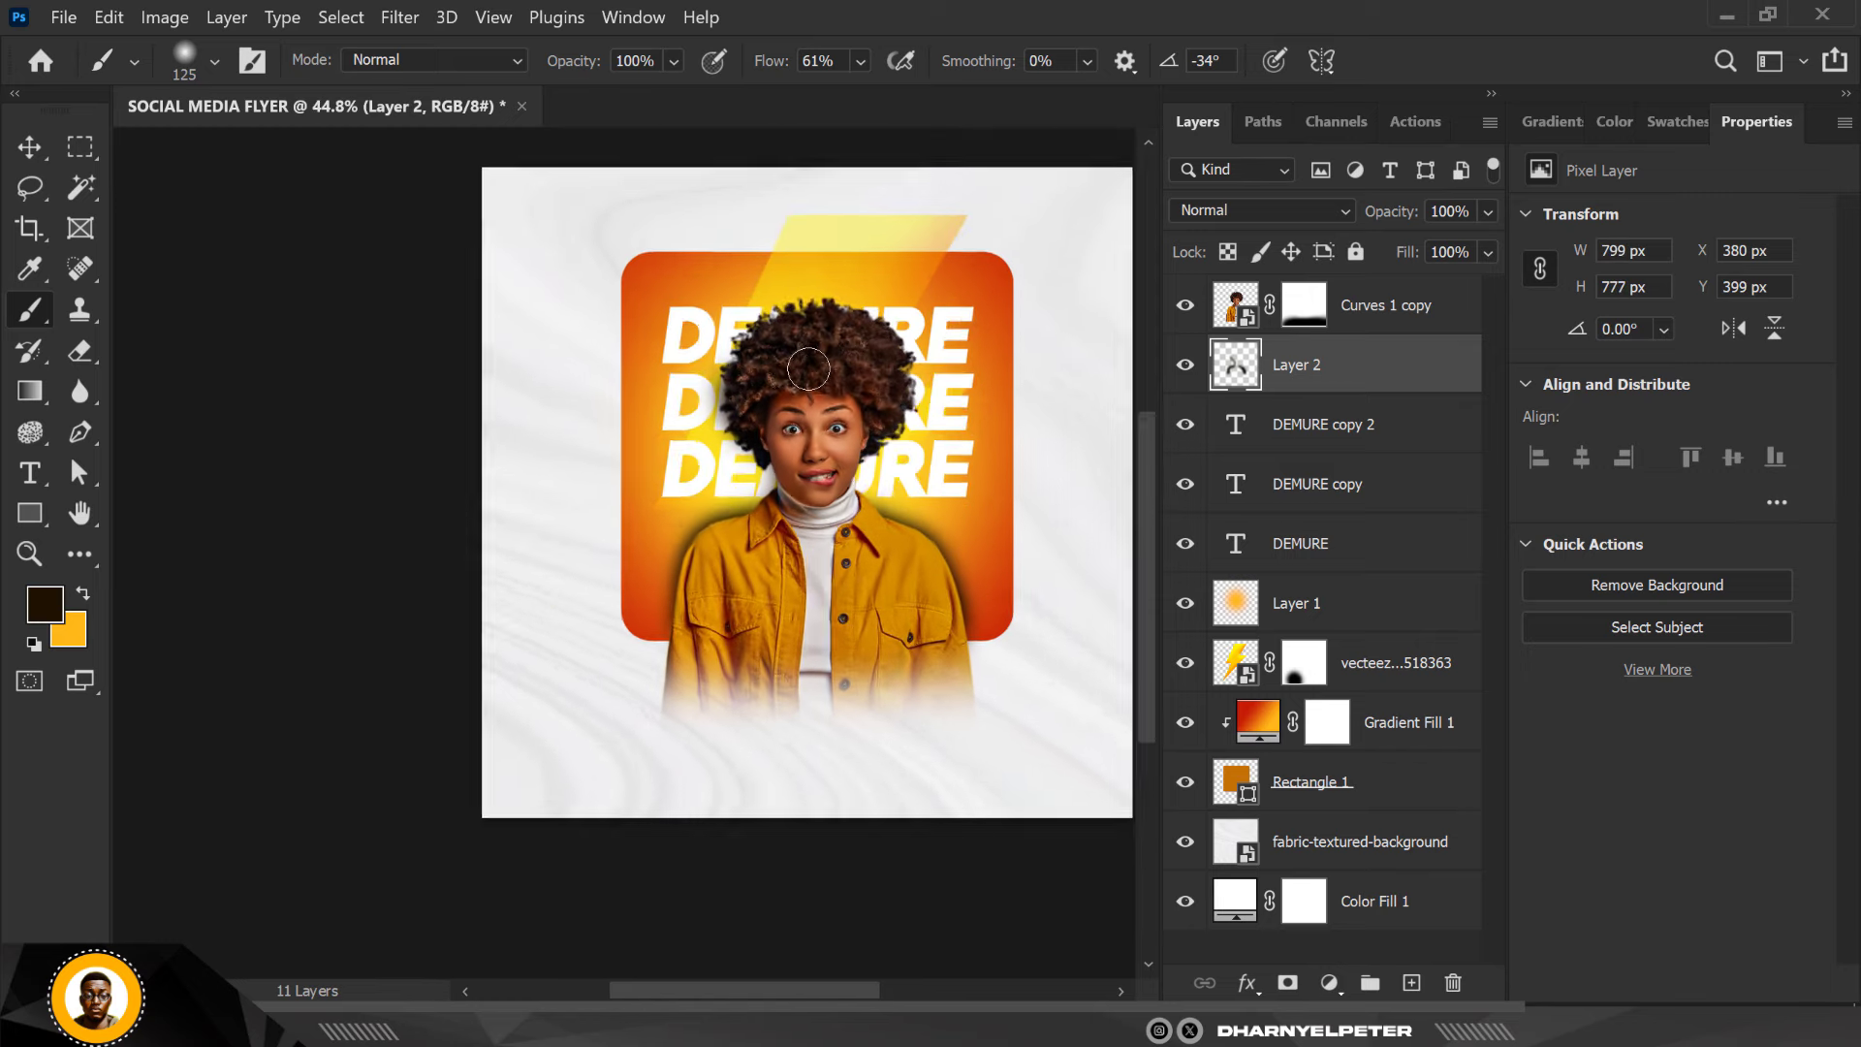
Paint the dark shadow behind the woman's hair with the 125 px brush and lower the shadow layer's opacity to about 71%
scroll(809, 368, "up", 3)
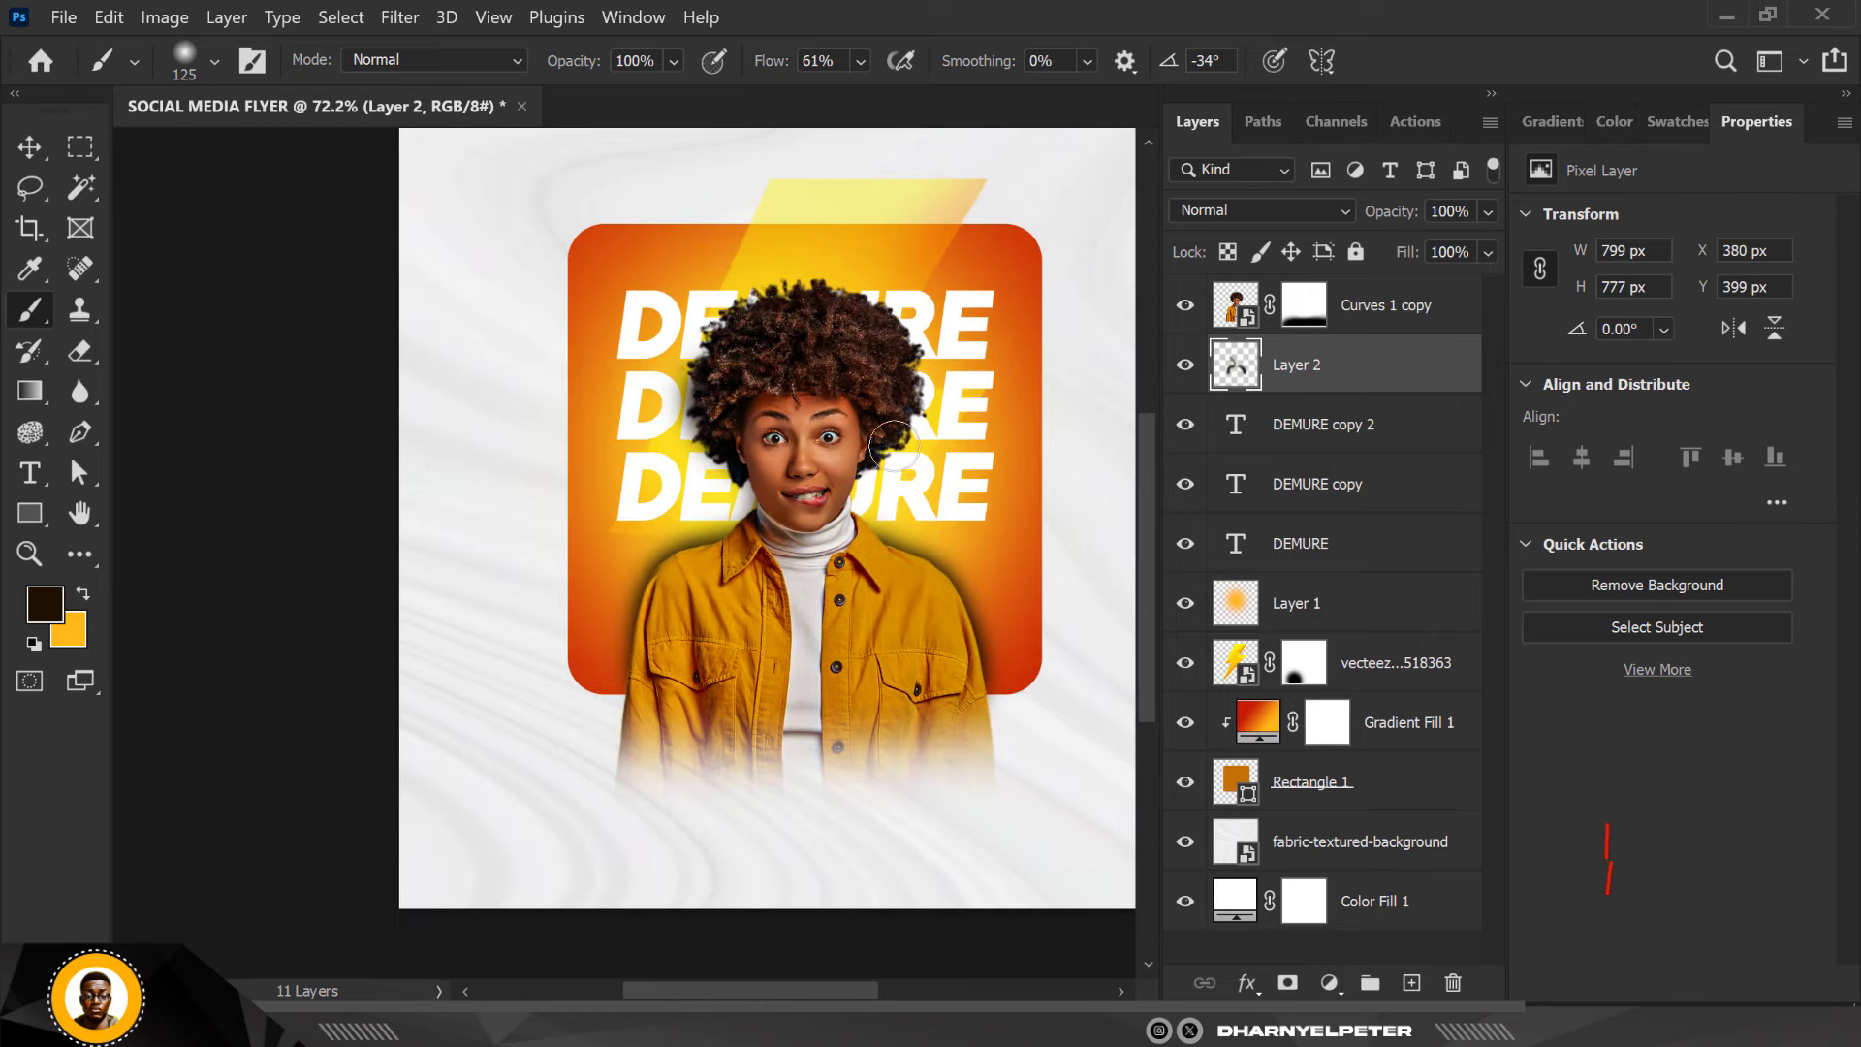
mouse_move(892, 448)
left_mouse_down()
mouse_move(904, 394)
mouse_move(891, 324)
mouse_move(780, 271)
left_mouse_up()
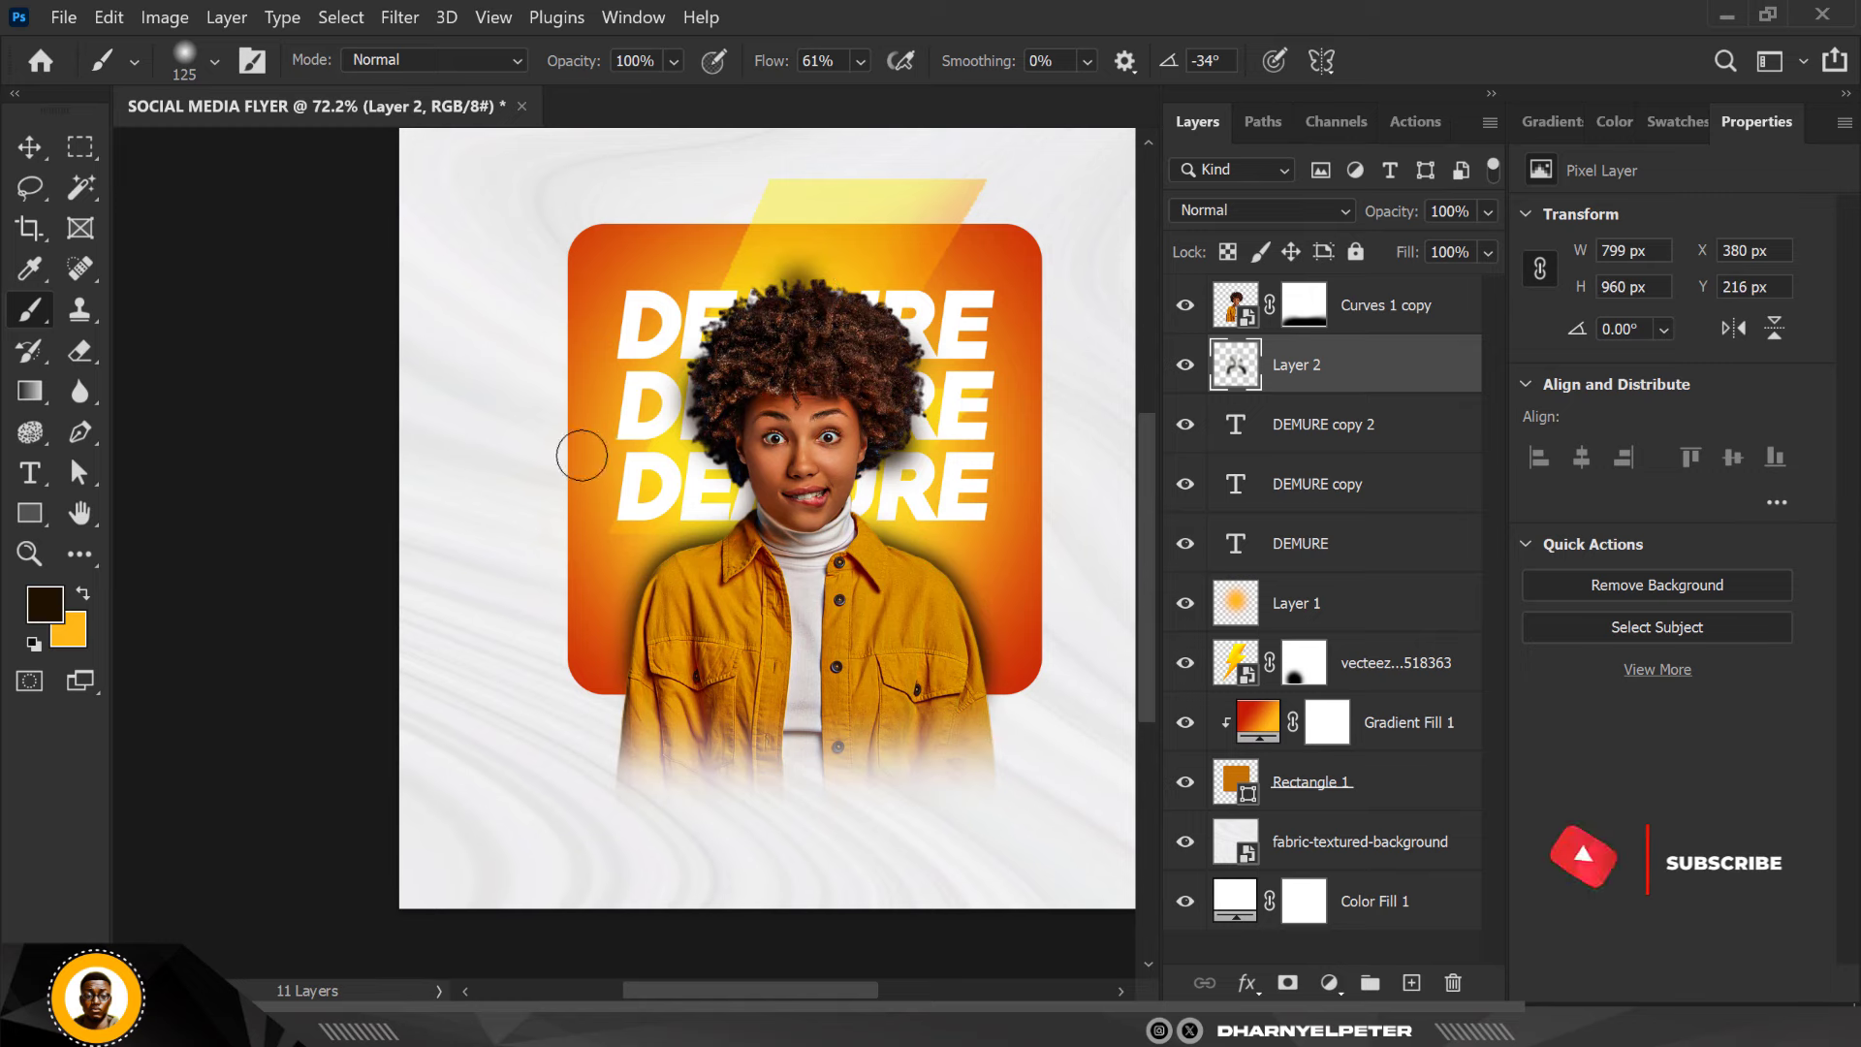
key("ctrl+z")
scroll(797, 299, "up", 5)
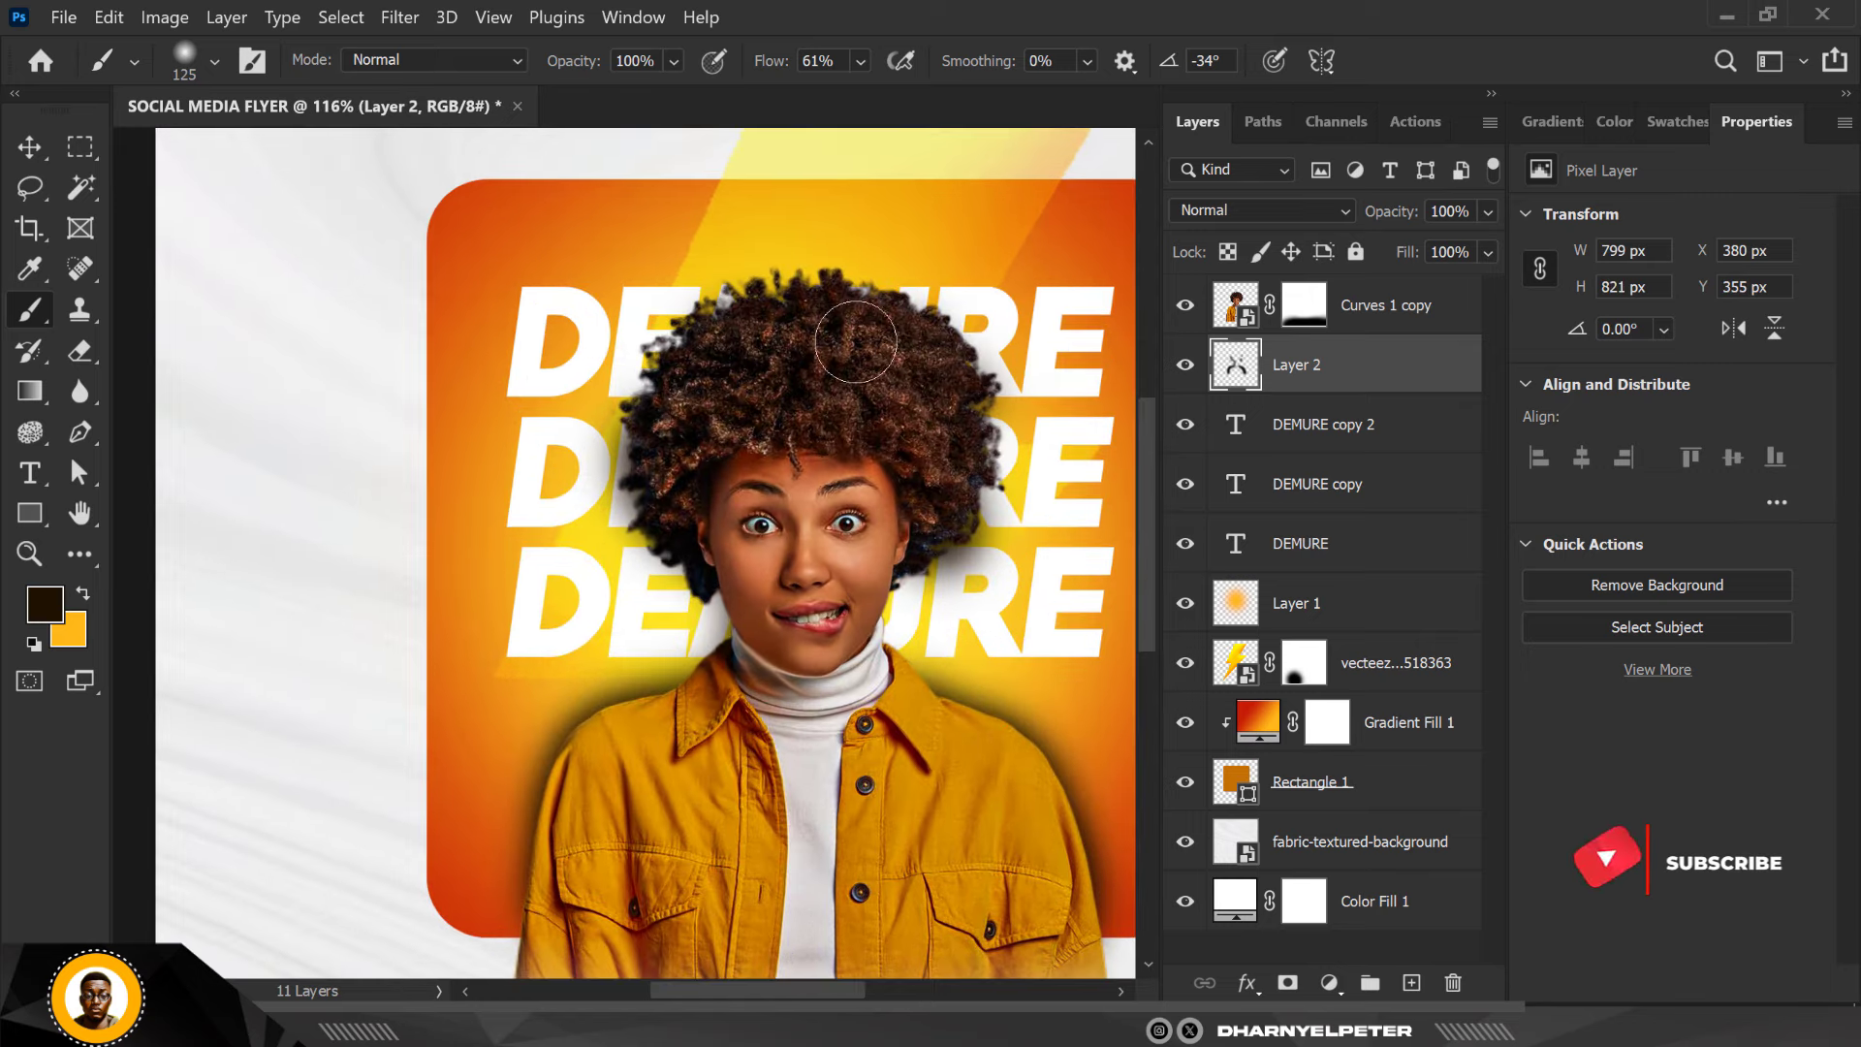
mouse_move(855, 342)
left_mouse_down()
mouse_move(810, 309)
mouse_move(843, 290)
left_mouse_up()
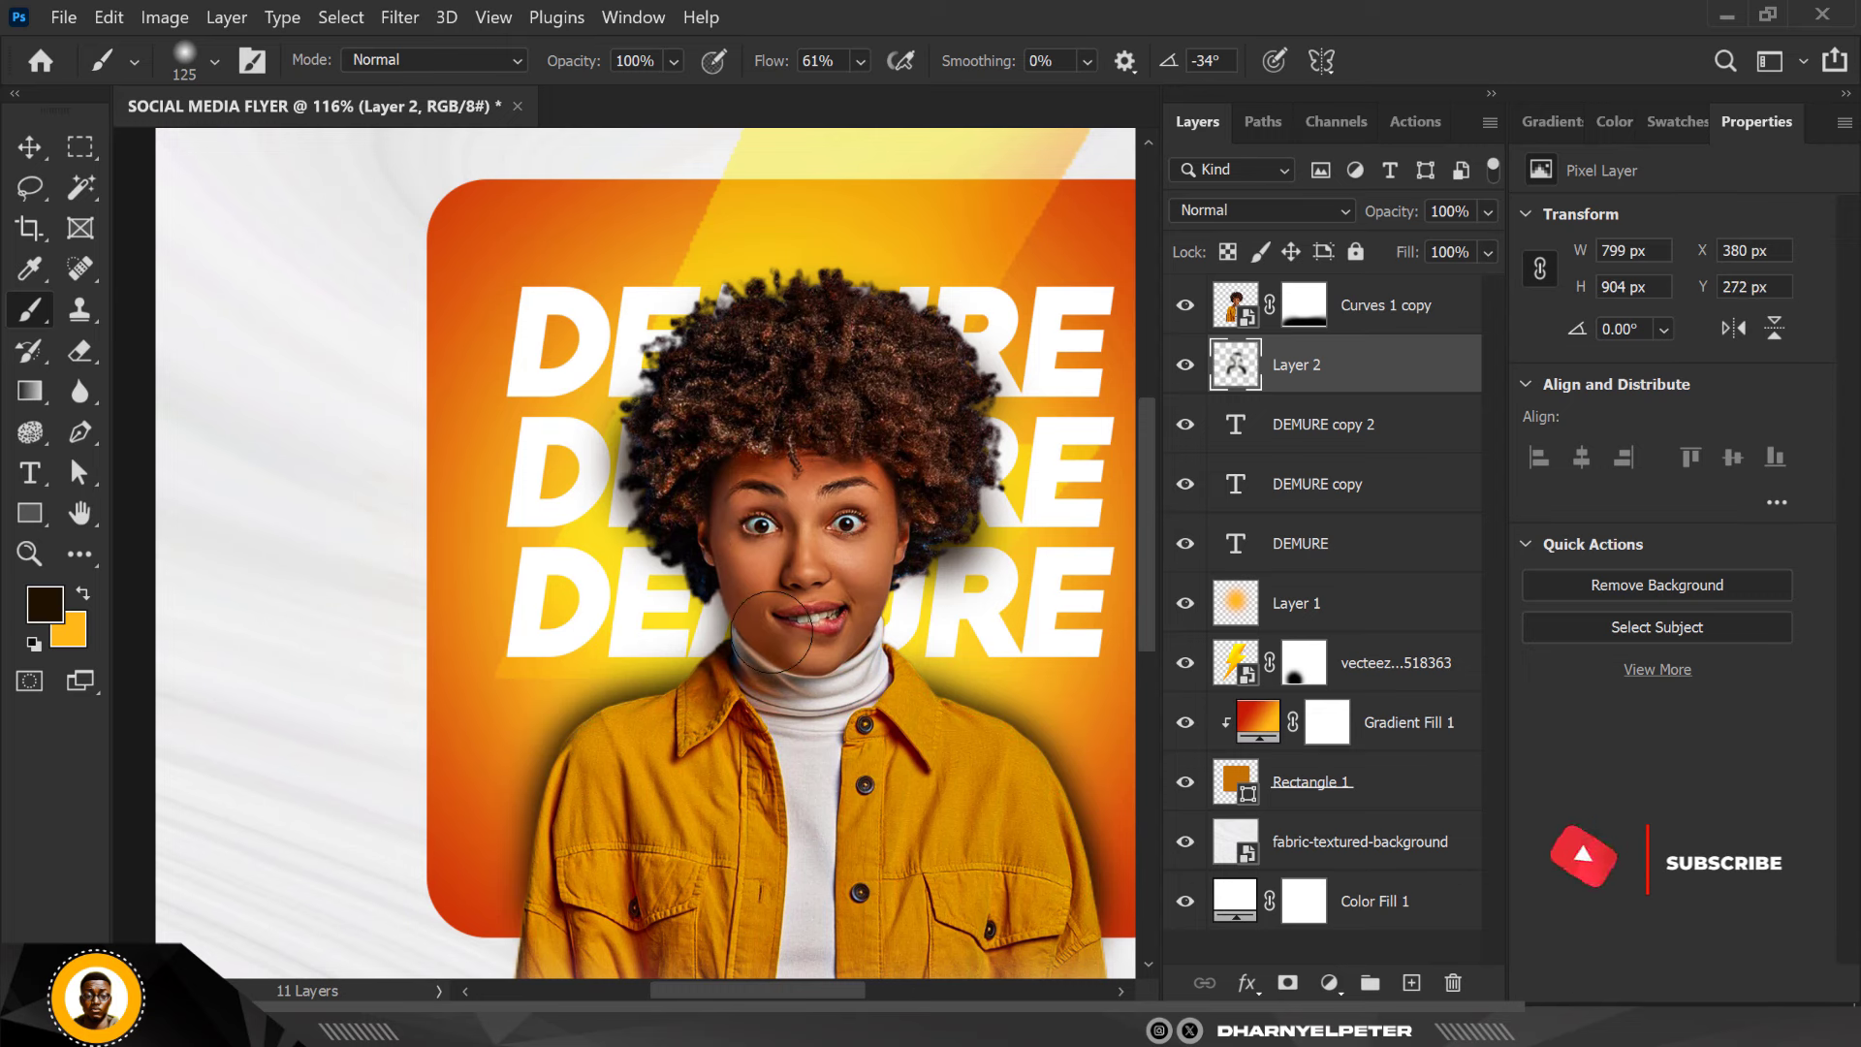
left_click(1489, 211)
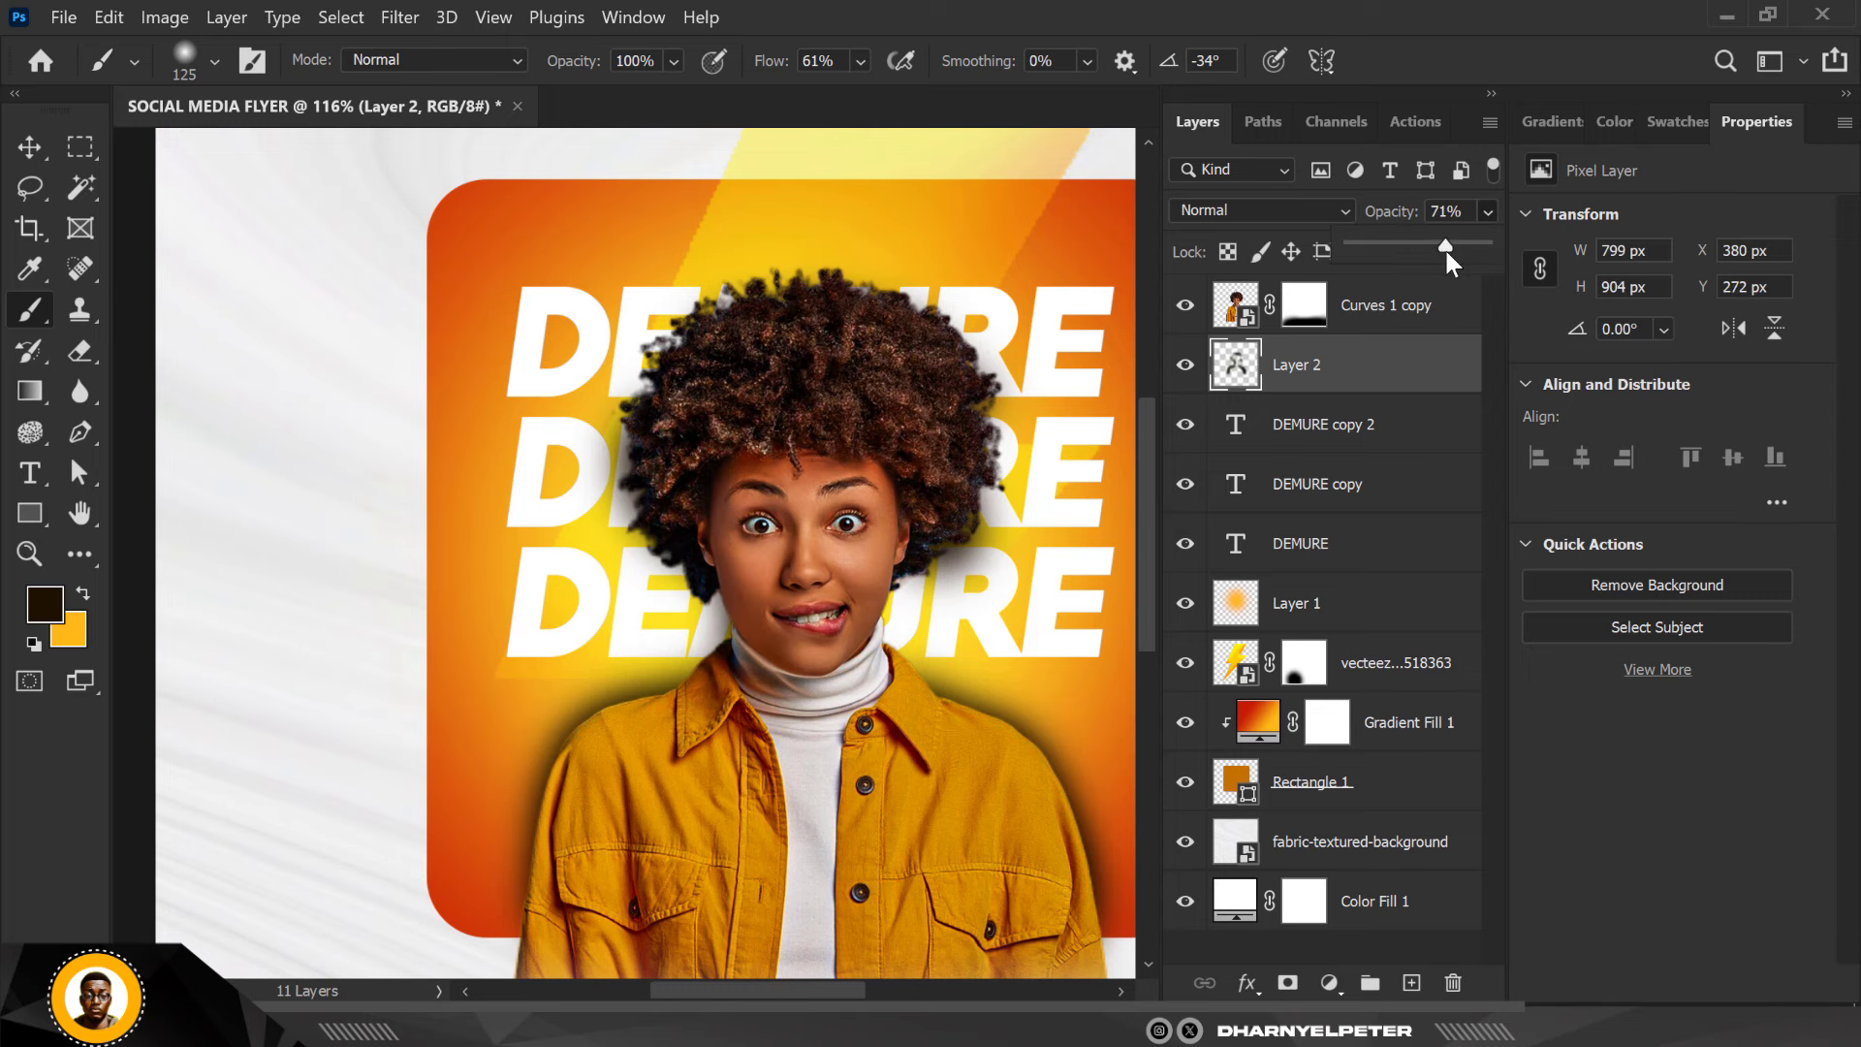
scroll(812, 517, "down", 3)
Draw a rectangle about 1669 × 173 px above the portrait layer, spanning the flyer's full width near its bottom edge
left_click(1386, 306)
scroll(815, 516, "up", 2)
left_click(29, 513)
left_click_drag(178, 845, 1110, 940)
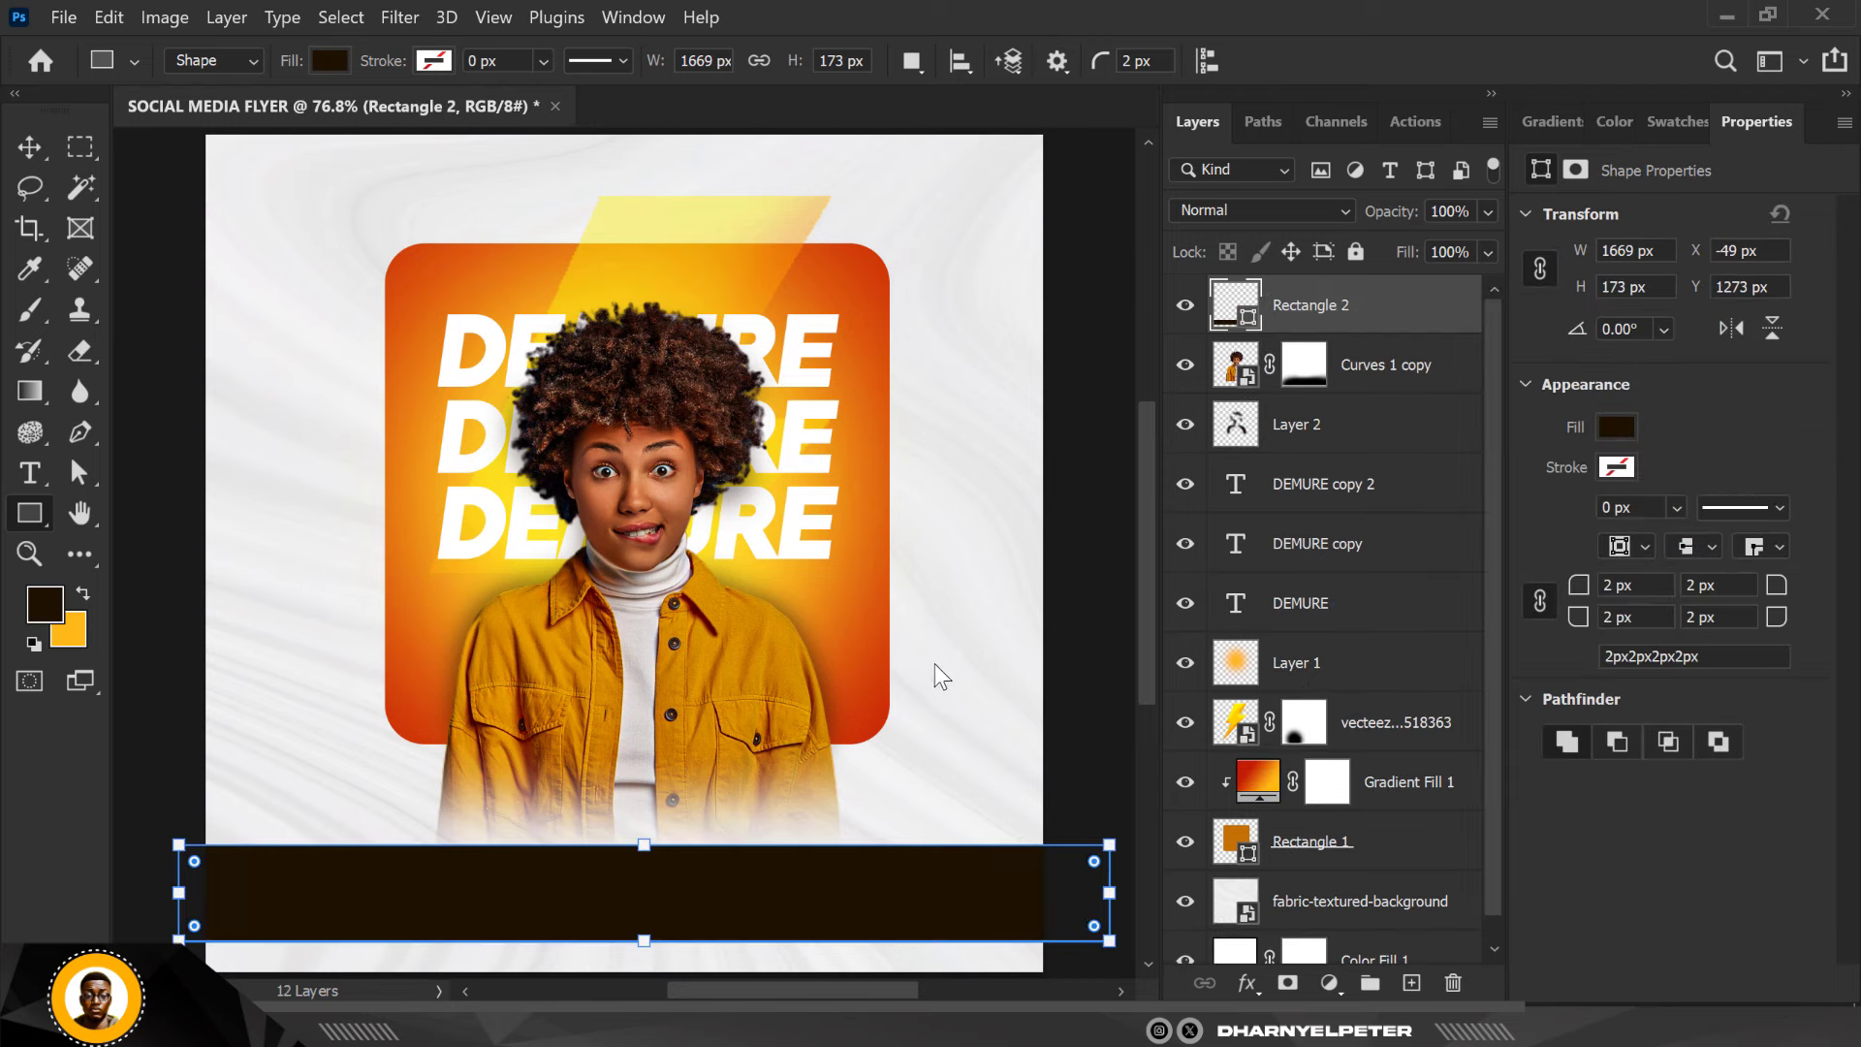
Fill the bottom rectangle with the orange #e69800 sampled from the woman's jacket
double_click(1237, 305)
left_click(727, 666)
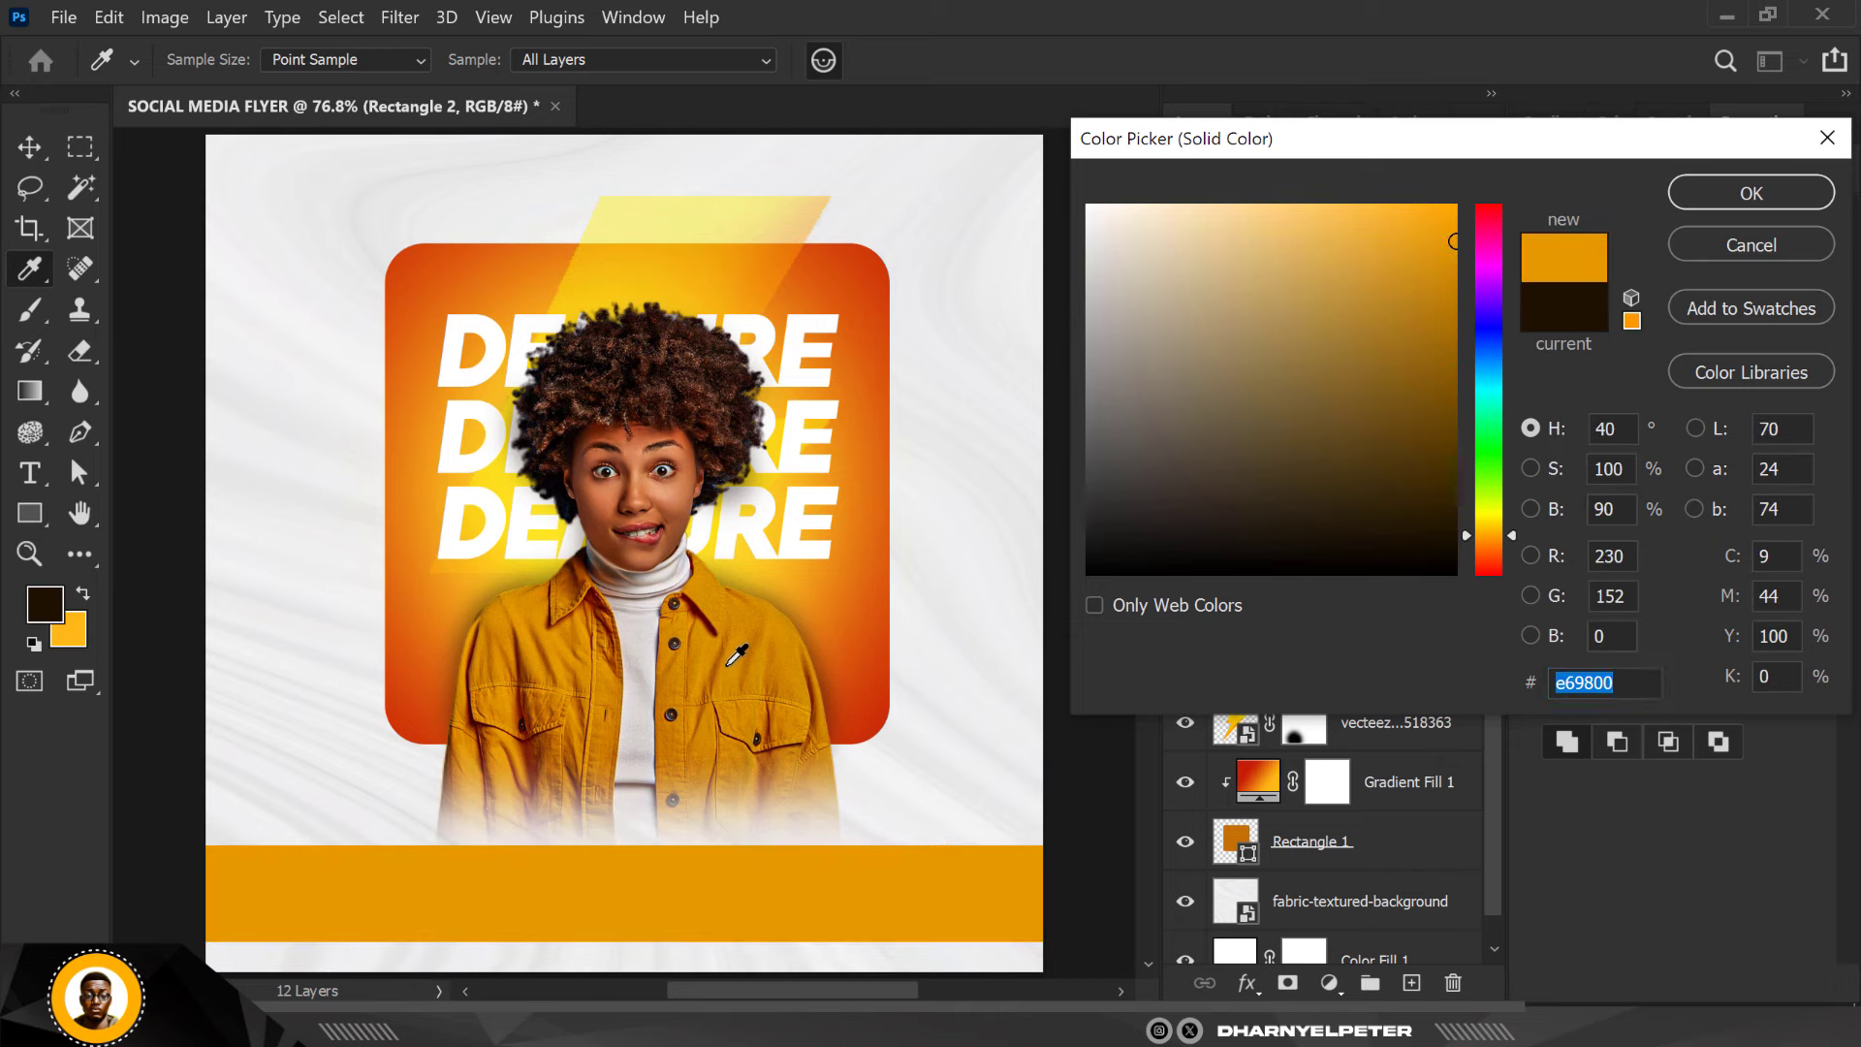
left_click(1793, 191)
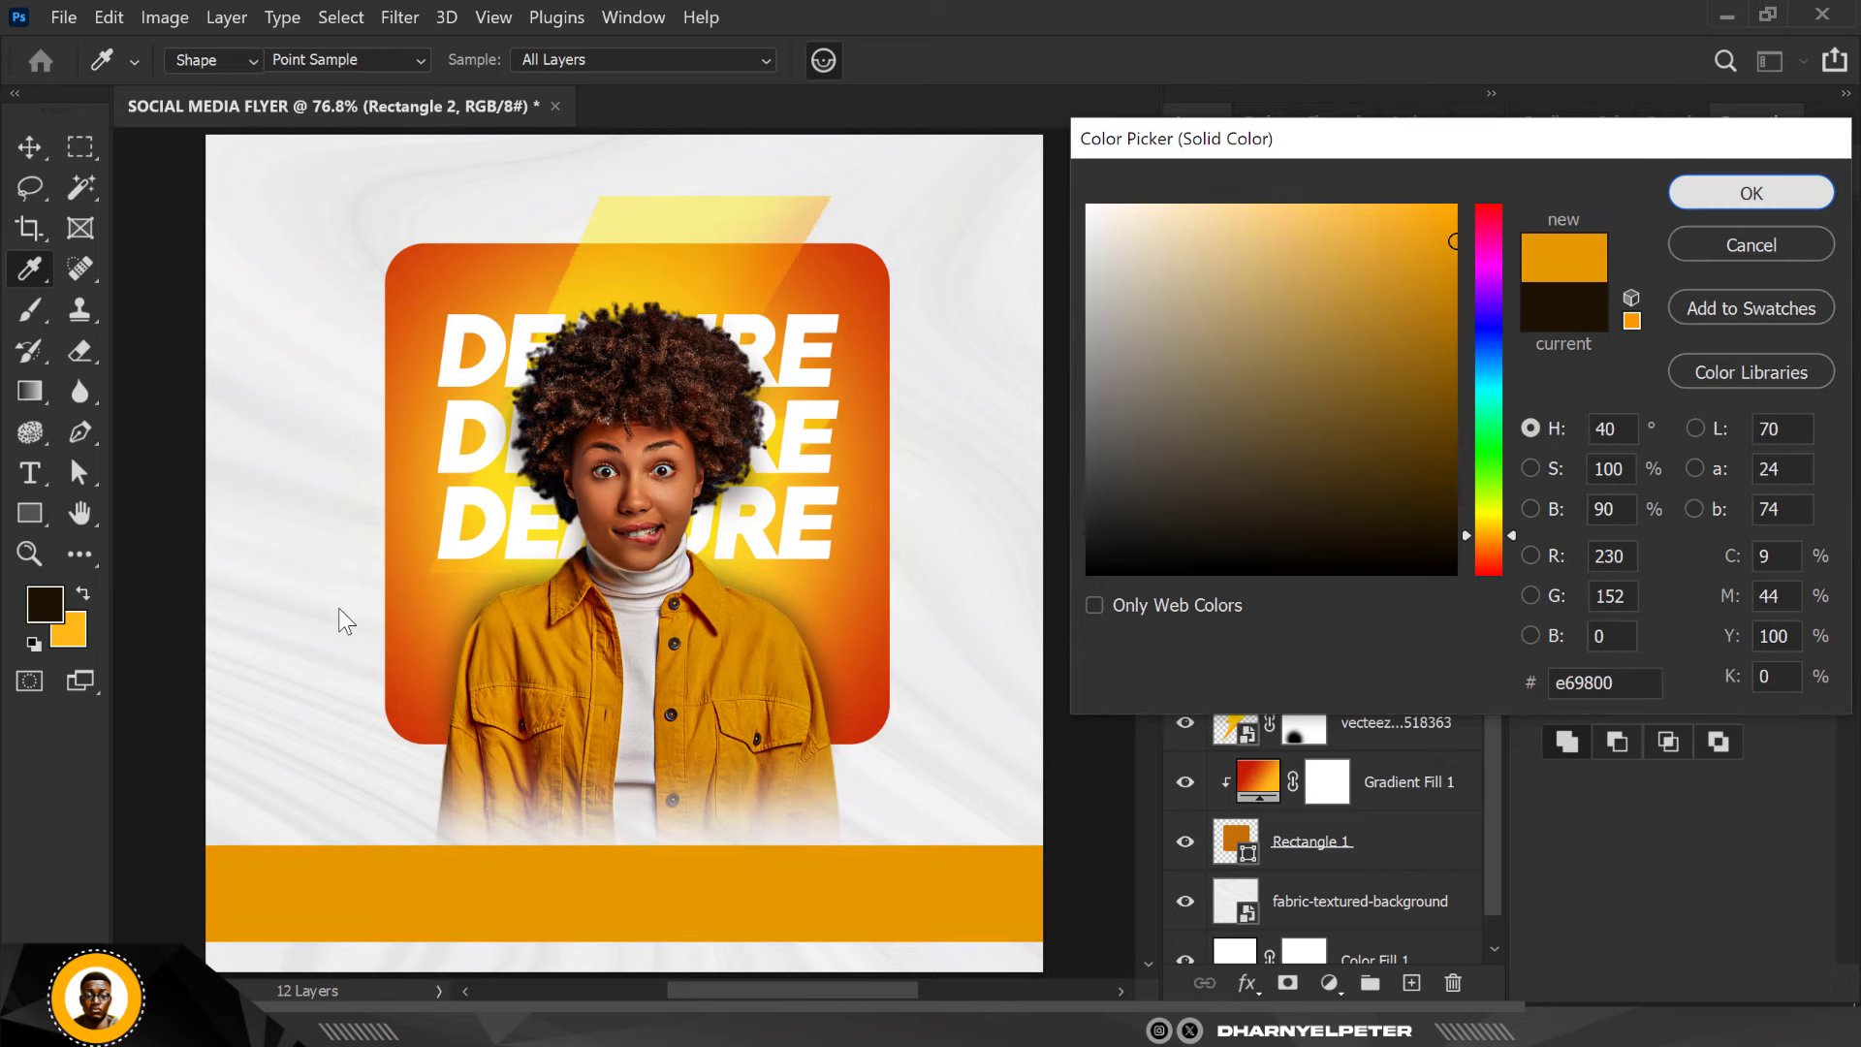
scroll(509, 546, "down", 2)
key("v")
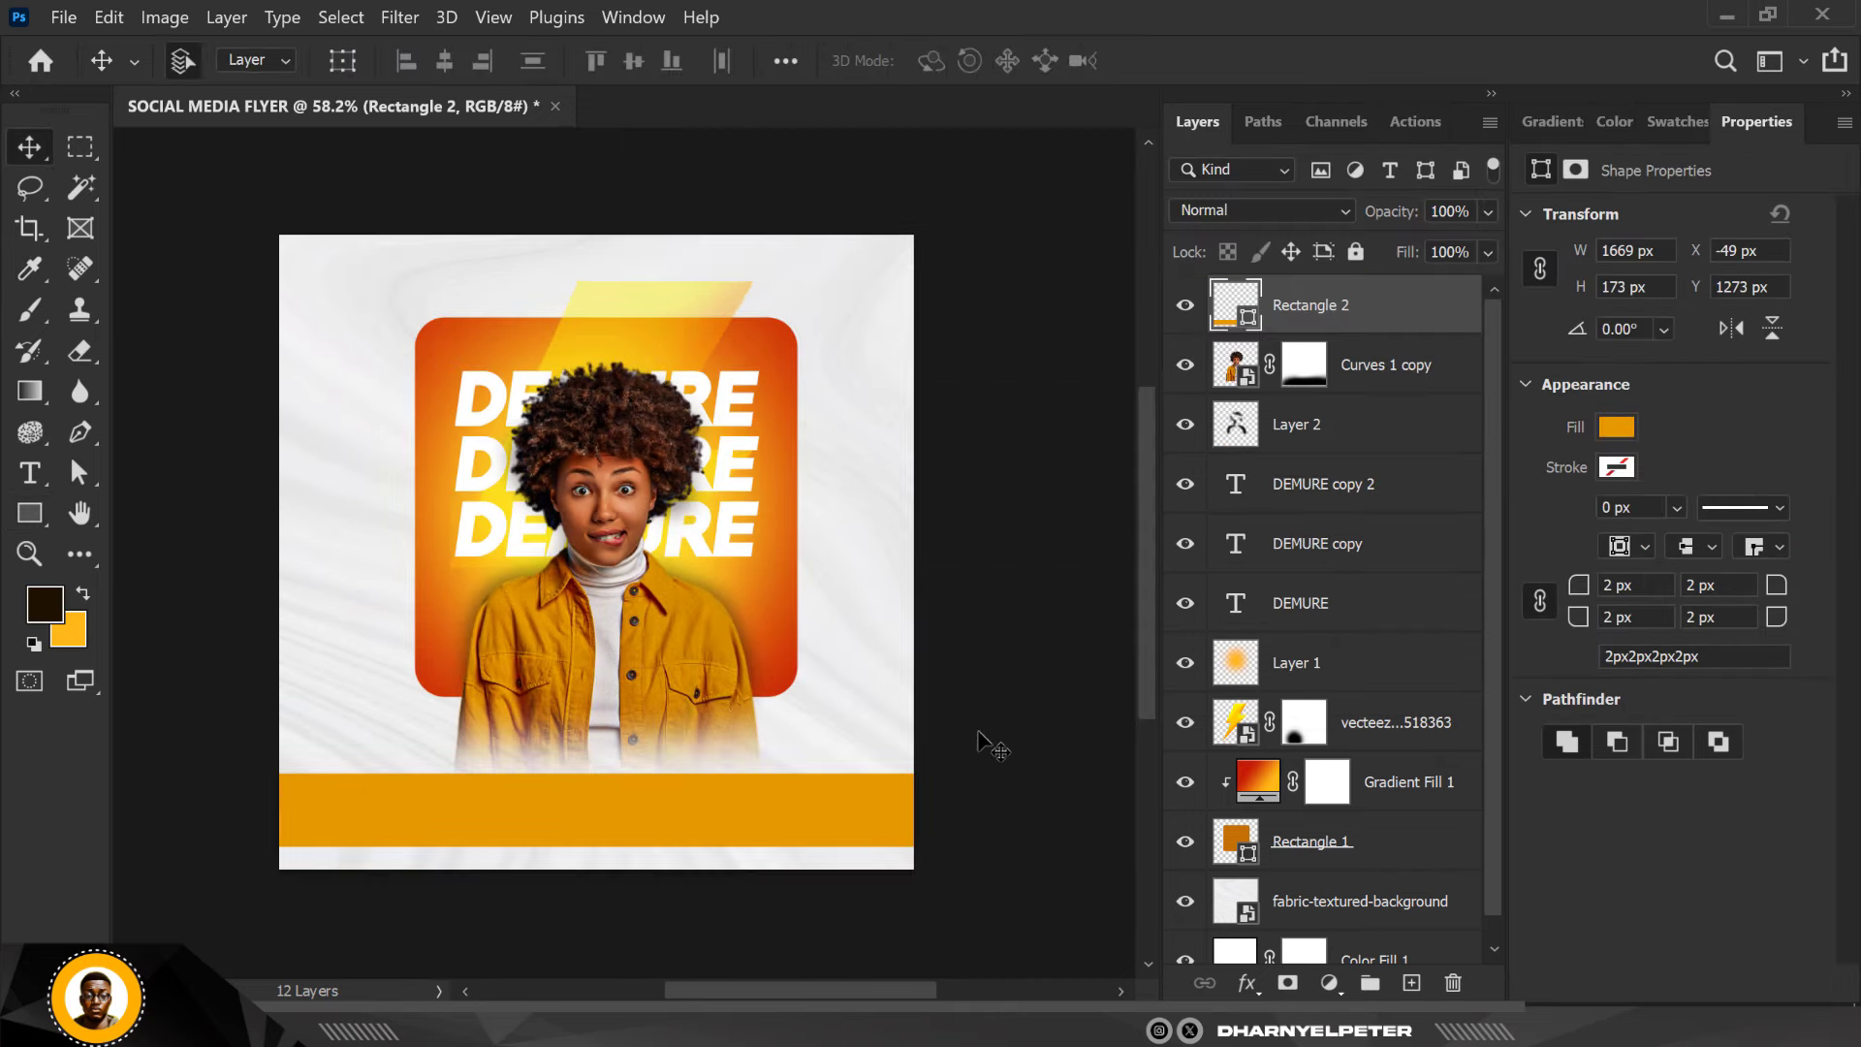
left_click(979, 737)
Add a 22 pt text layer reading "RESERVED, MODEST & SHY" above the orange band layer
scroll(376, 818, "up", 1)
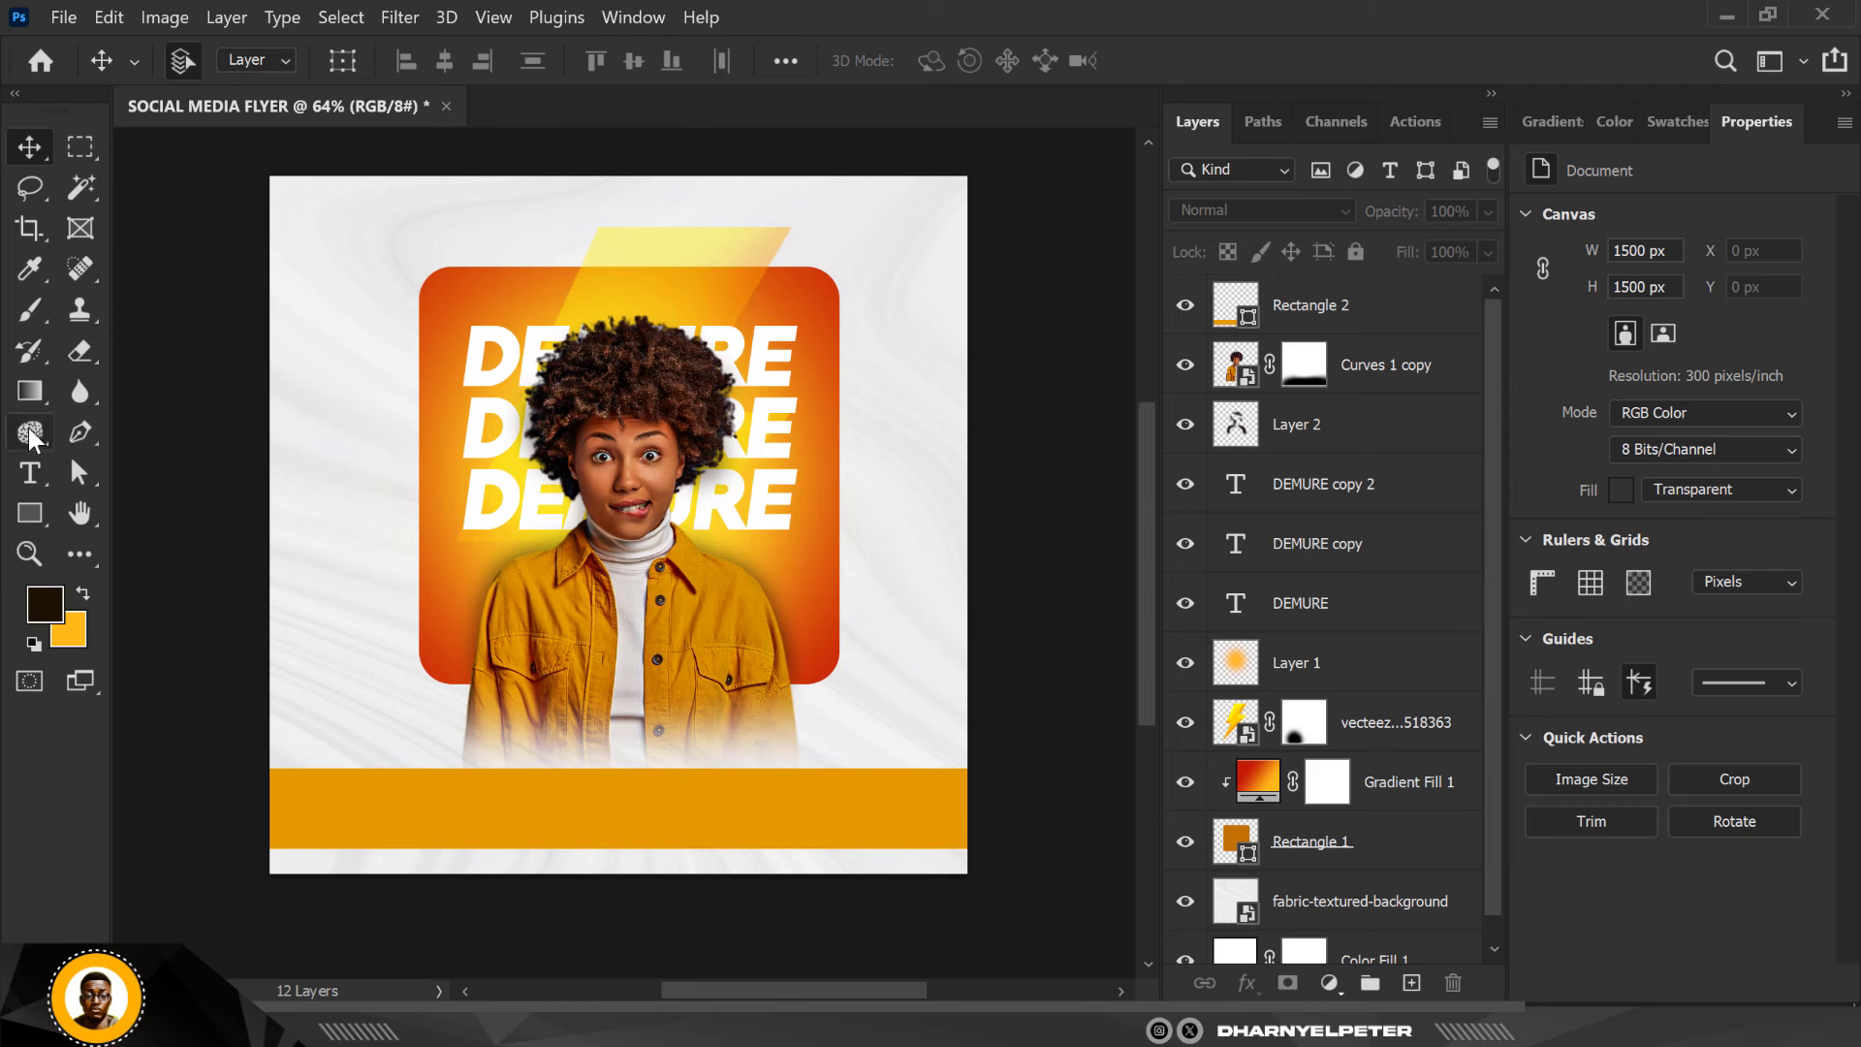
left_click(1374, 315)
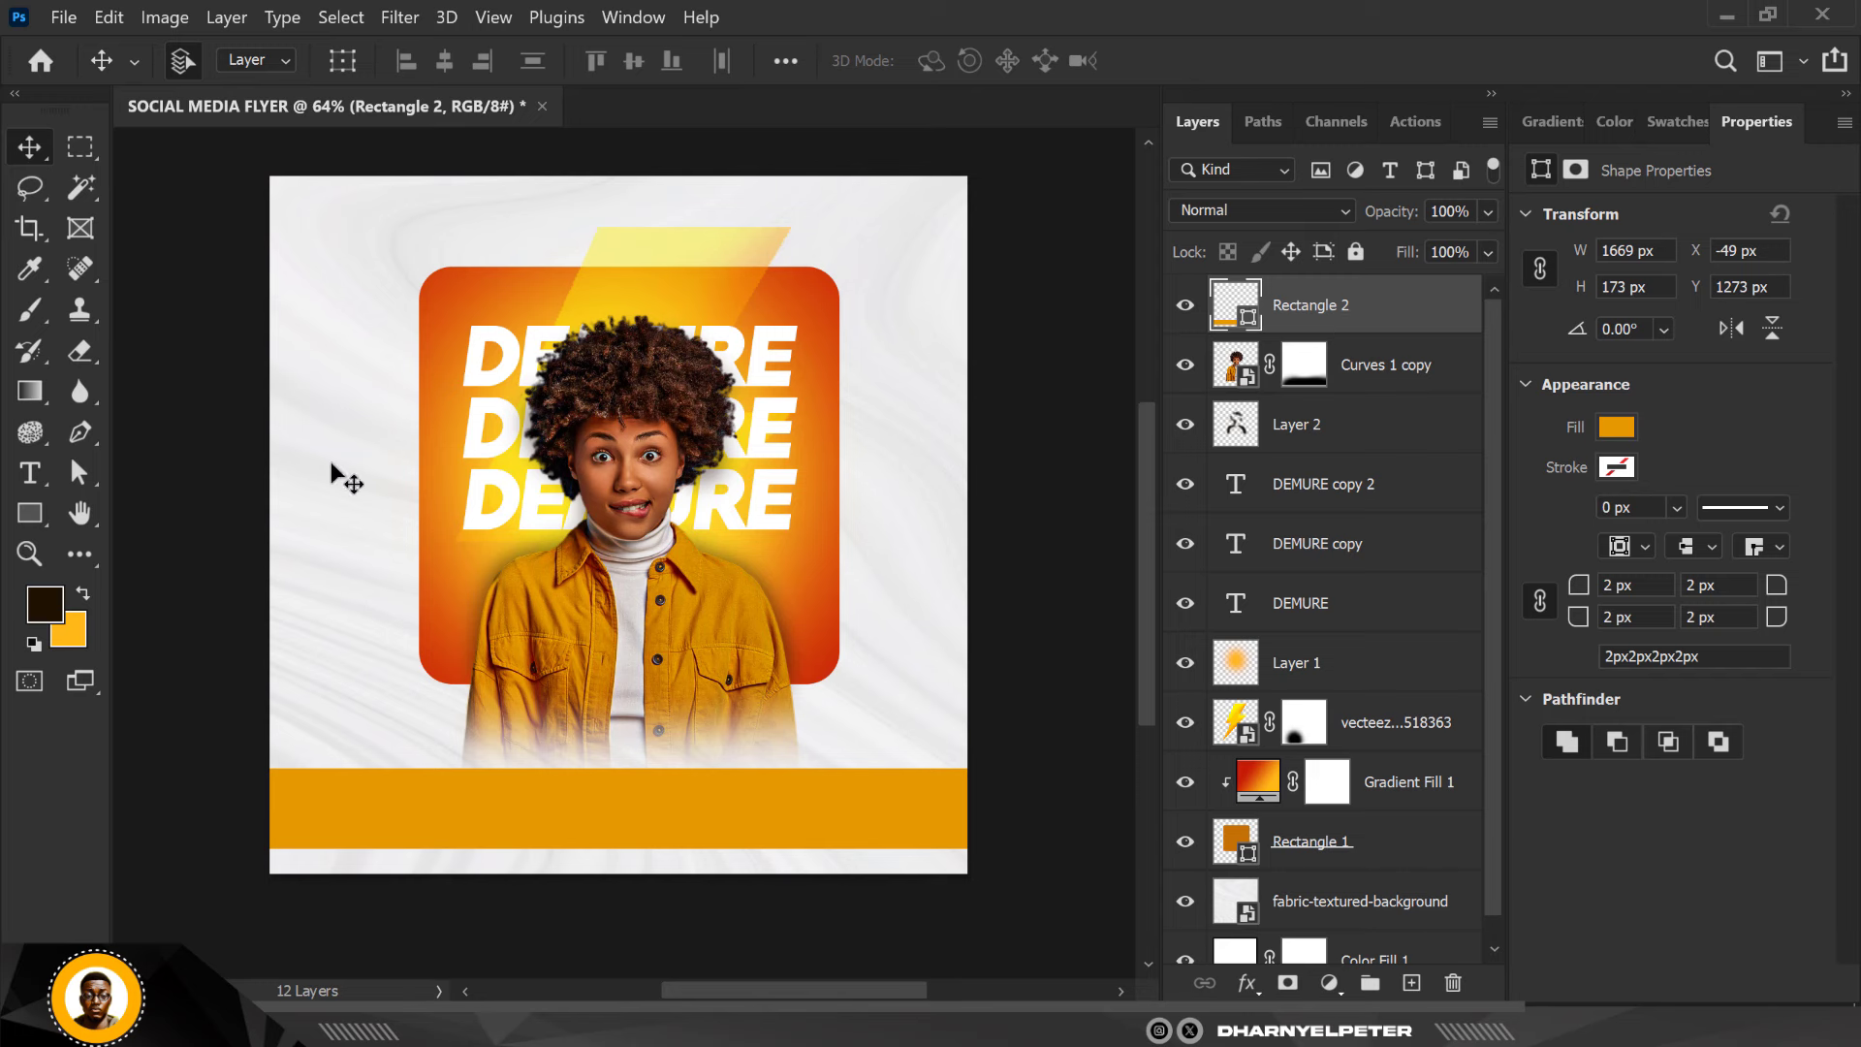
left_click(30, 472)
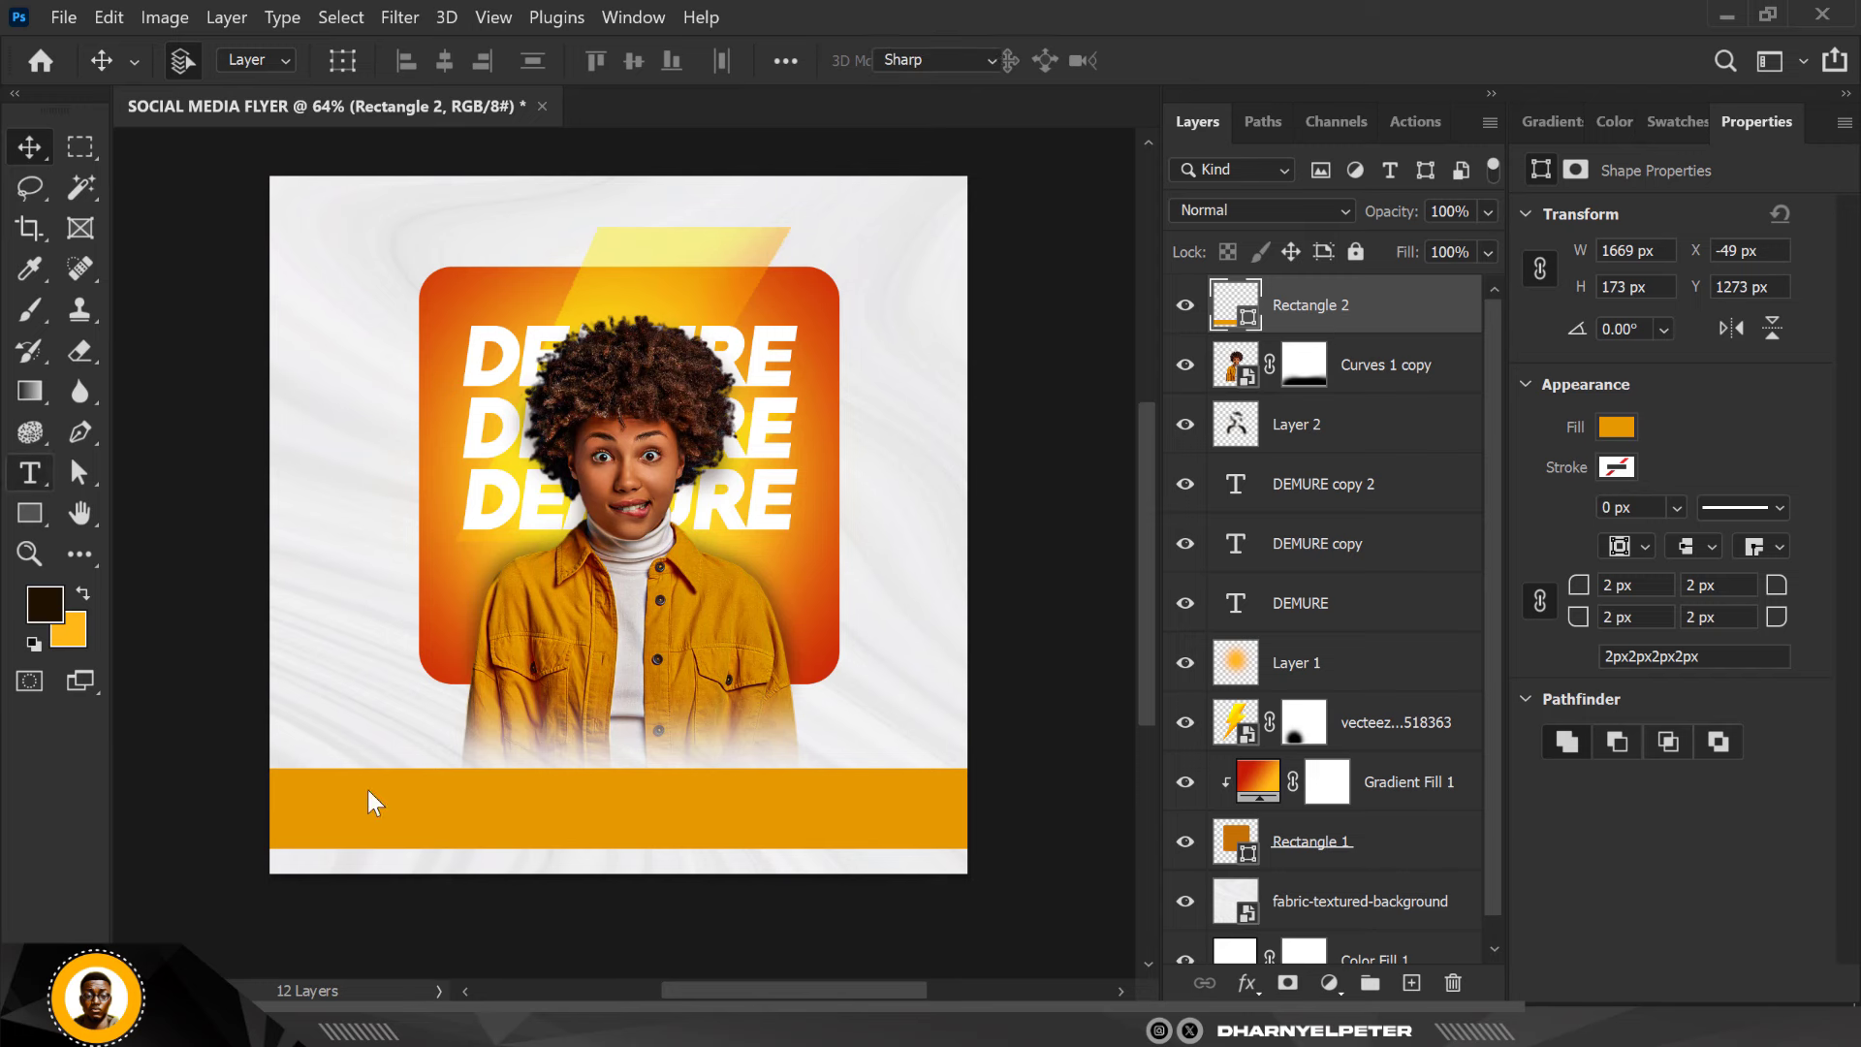
left_click(344, 643)
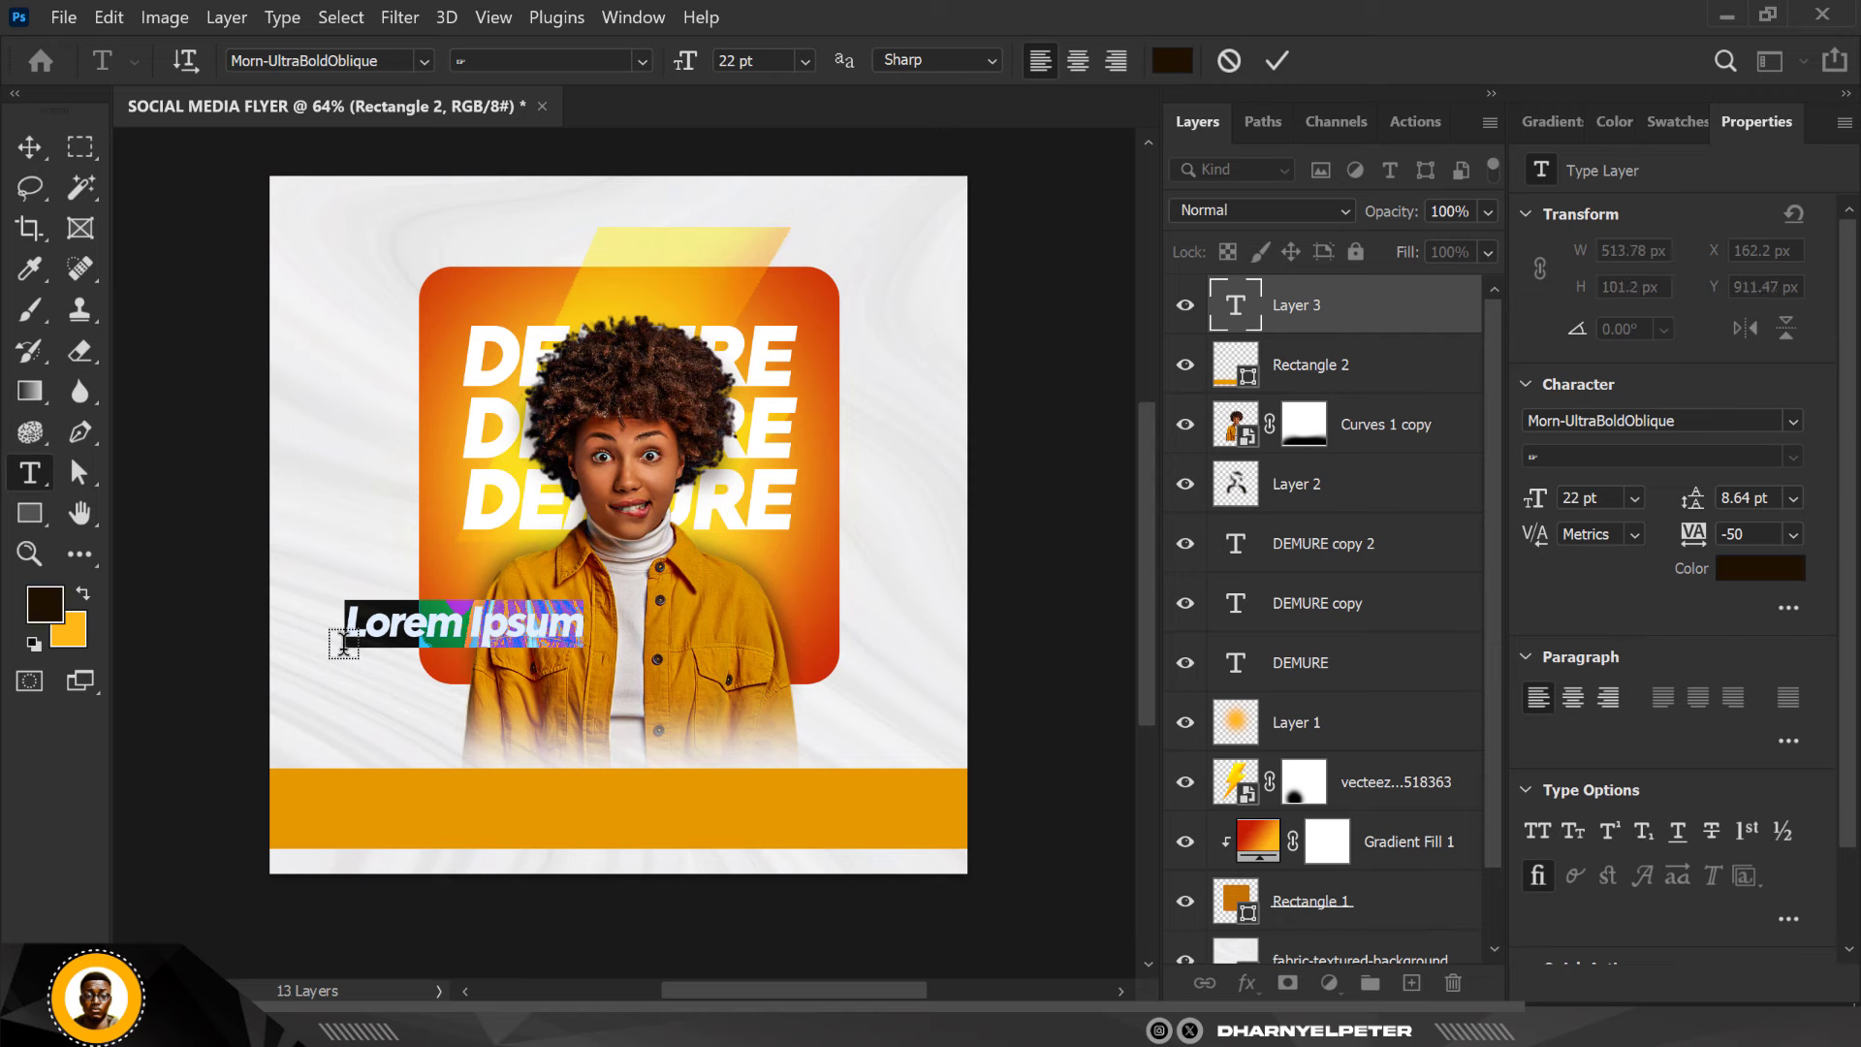
type("RESE")
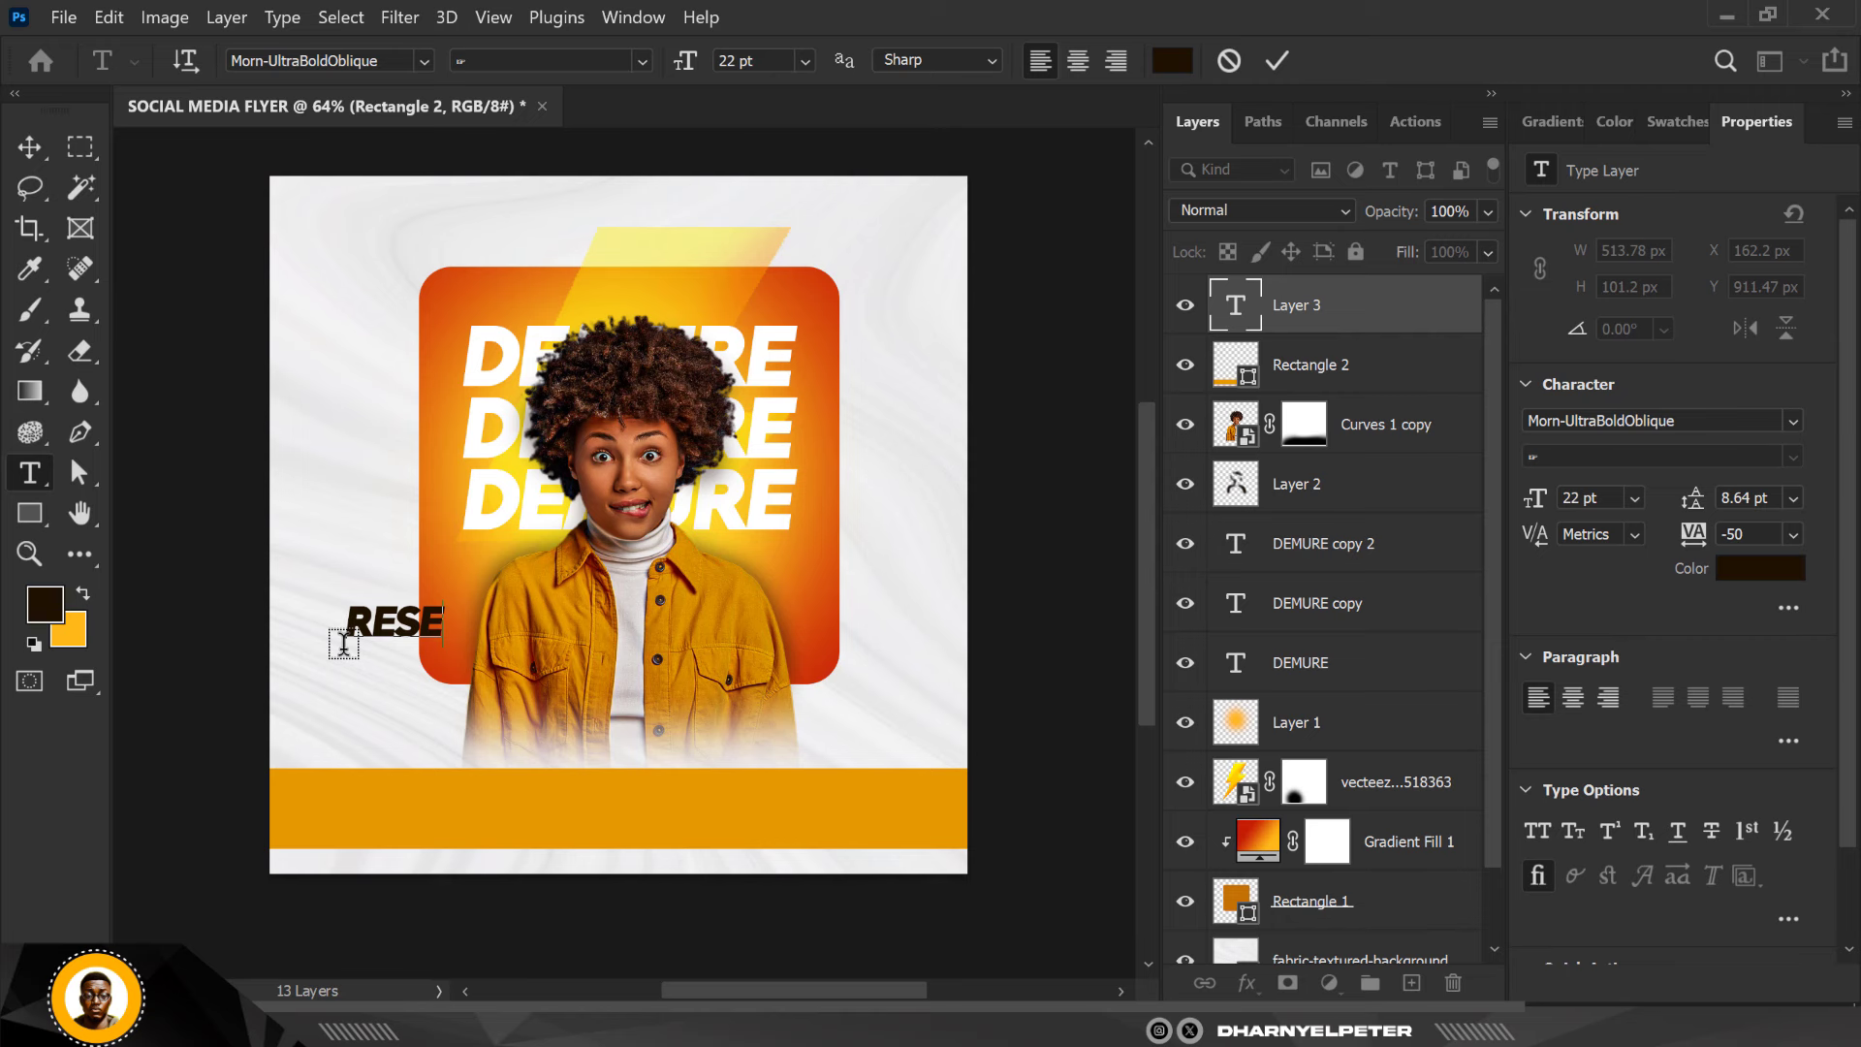
type("RVED")
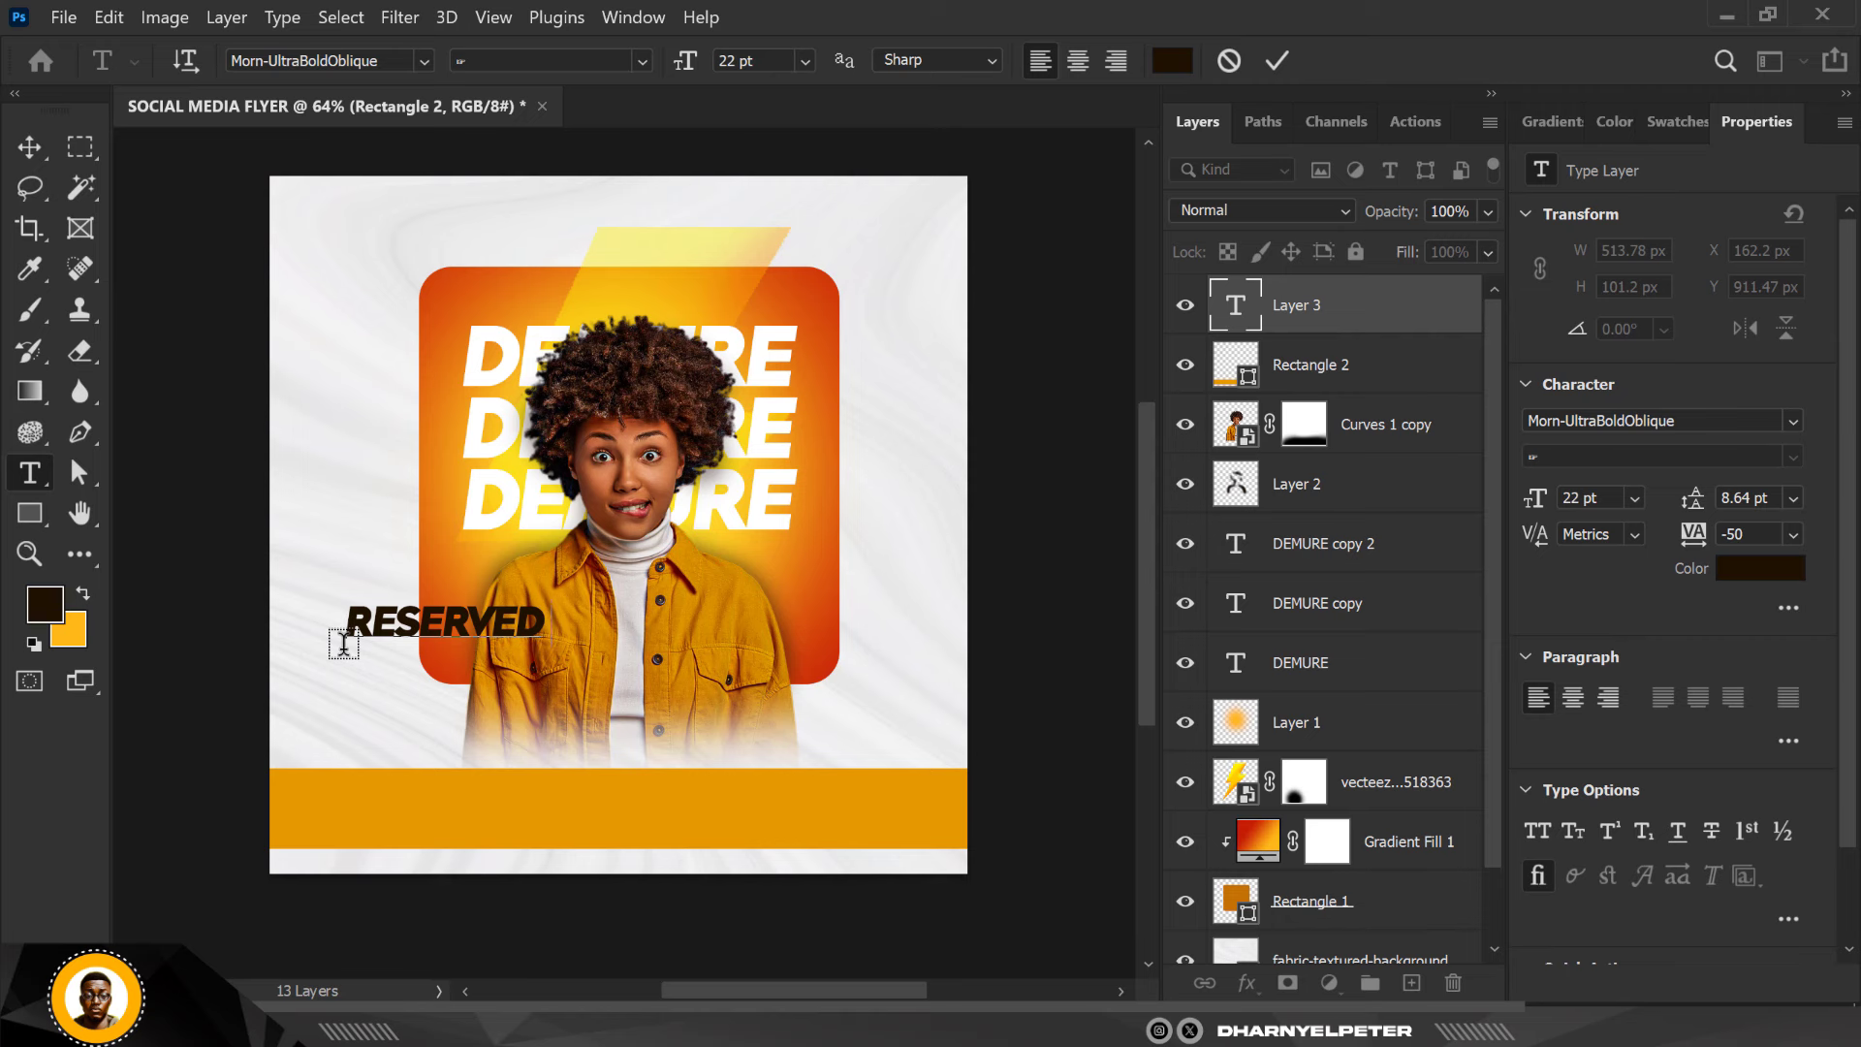
type(", MODEST")
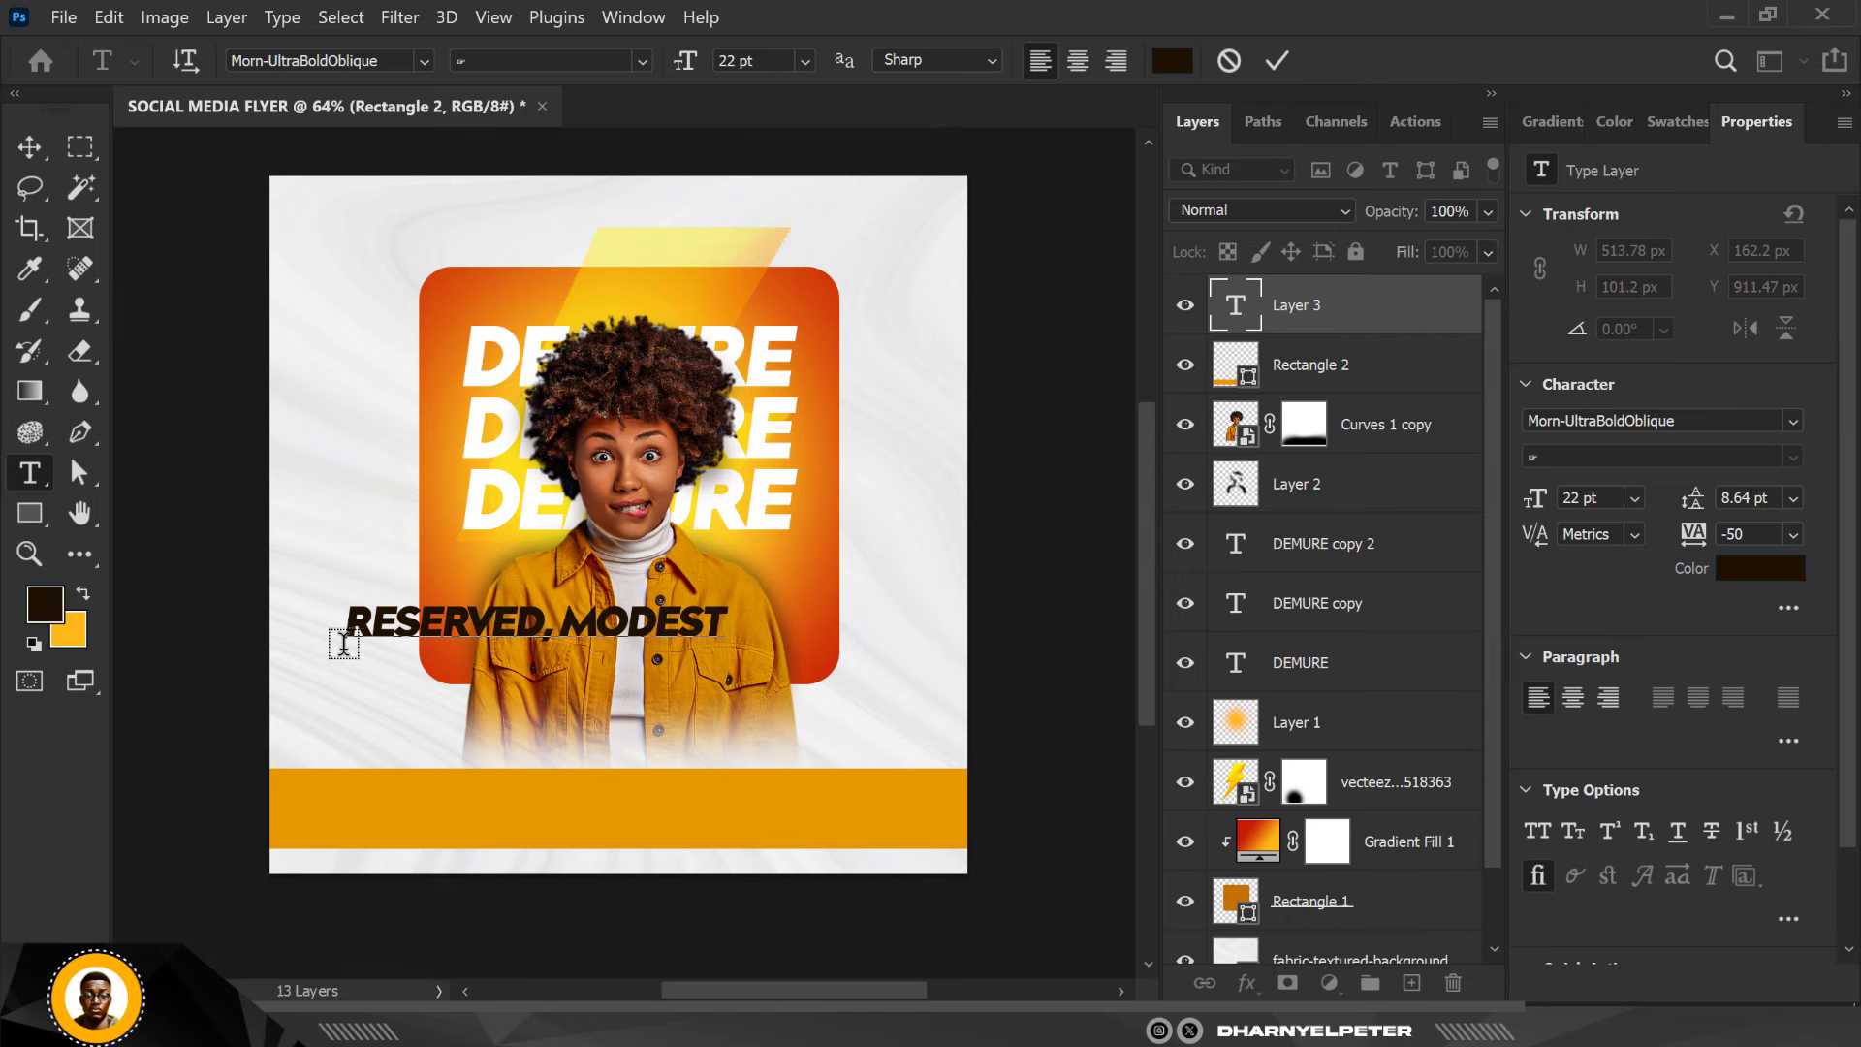
type(" 7")
key("BackSpace")
key("BackSpace")
type("& SHY")
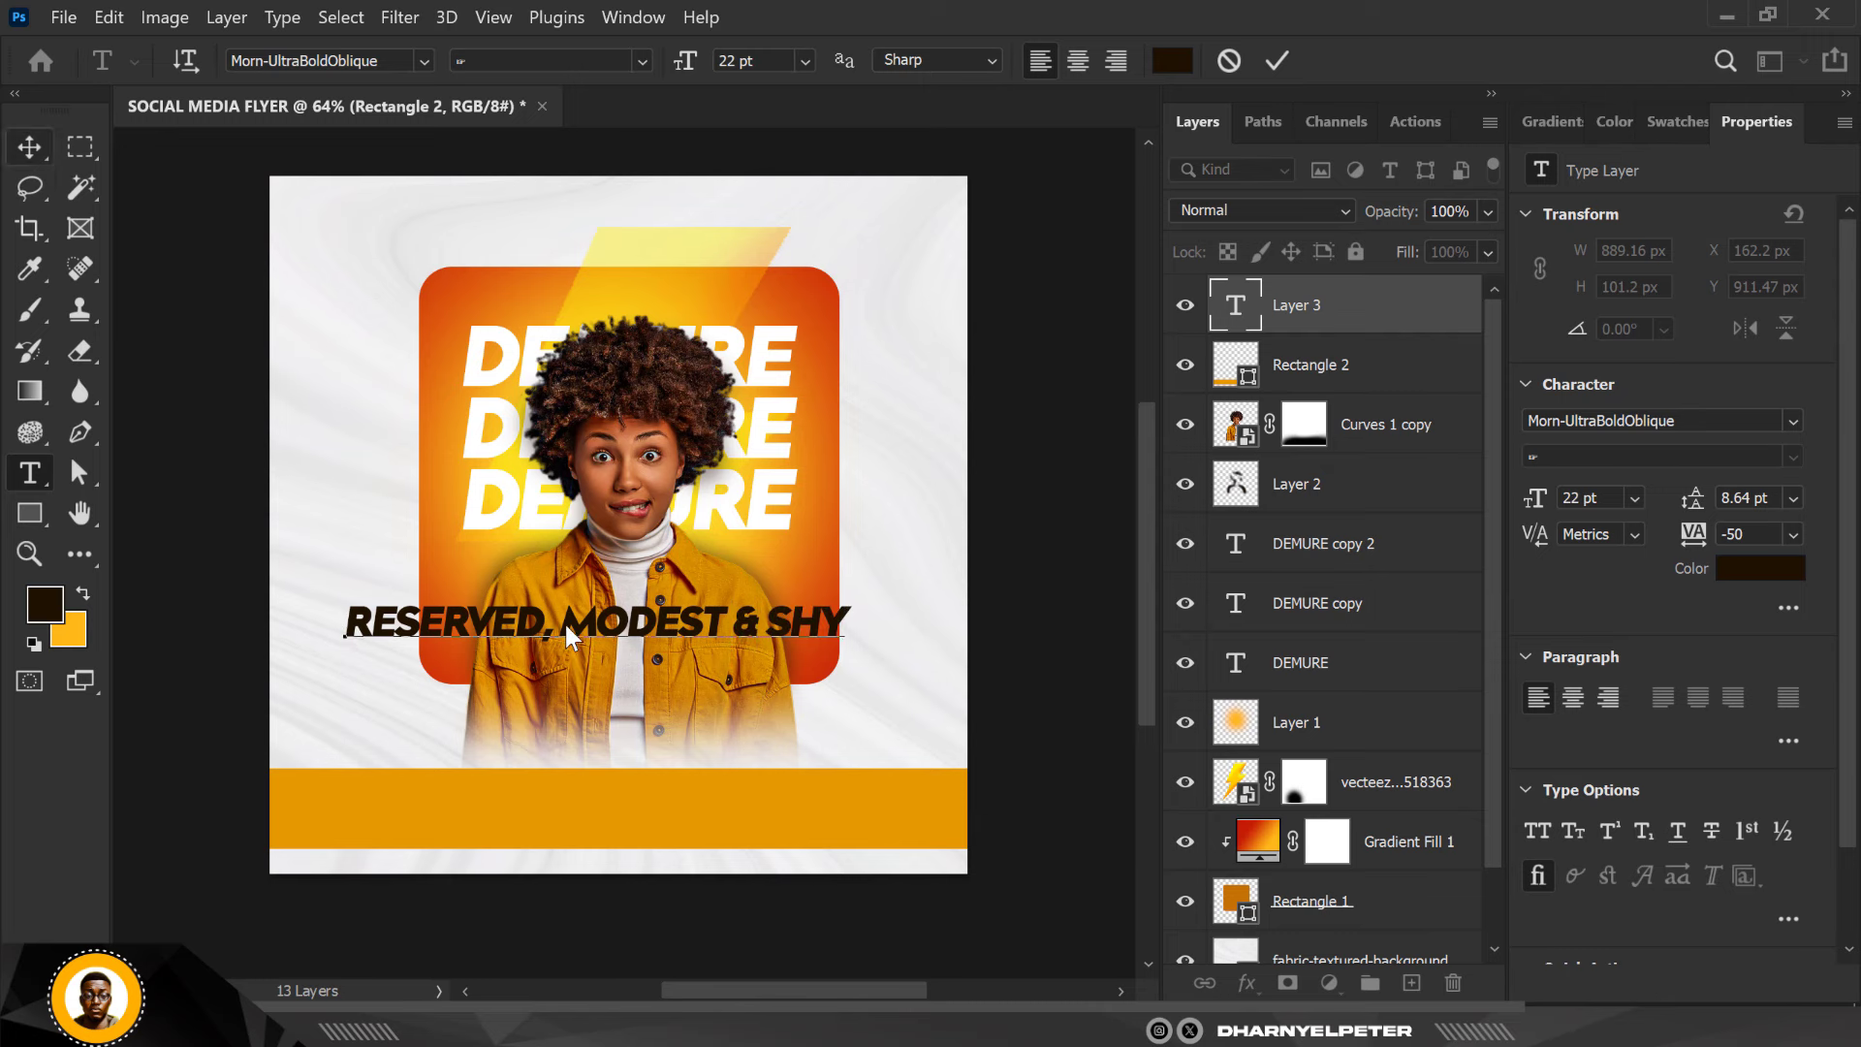
Place the "RESERVED, MODEST & SHY" text on the orange band, recolour it white and scale it down to about 15.55 pt
left_click(29, 147)
left_click_drag(583, 626, 619, 803)
left_click(1759, 568)
left_click(1086, 199)
key("Return")
key("ctrl+t")
left_click_drag(885, 774, 812, 781)
key("Return")
scroll(609, 805, "up", 5)
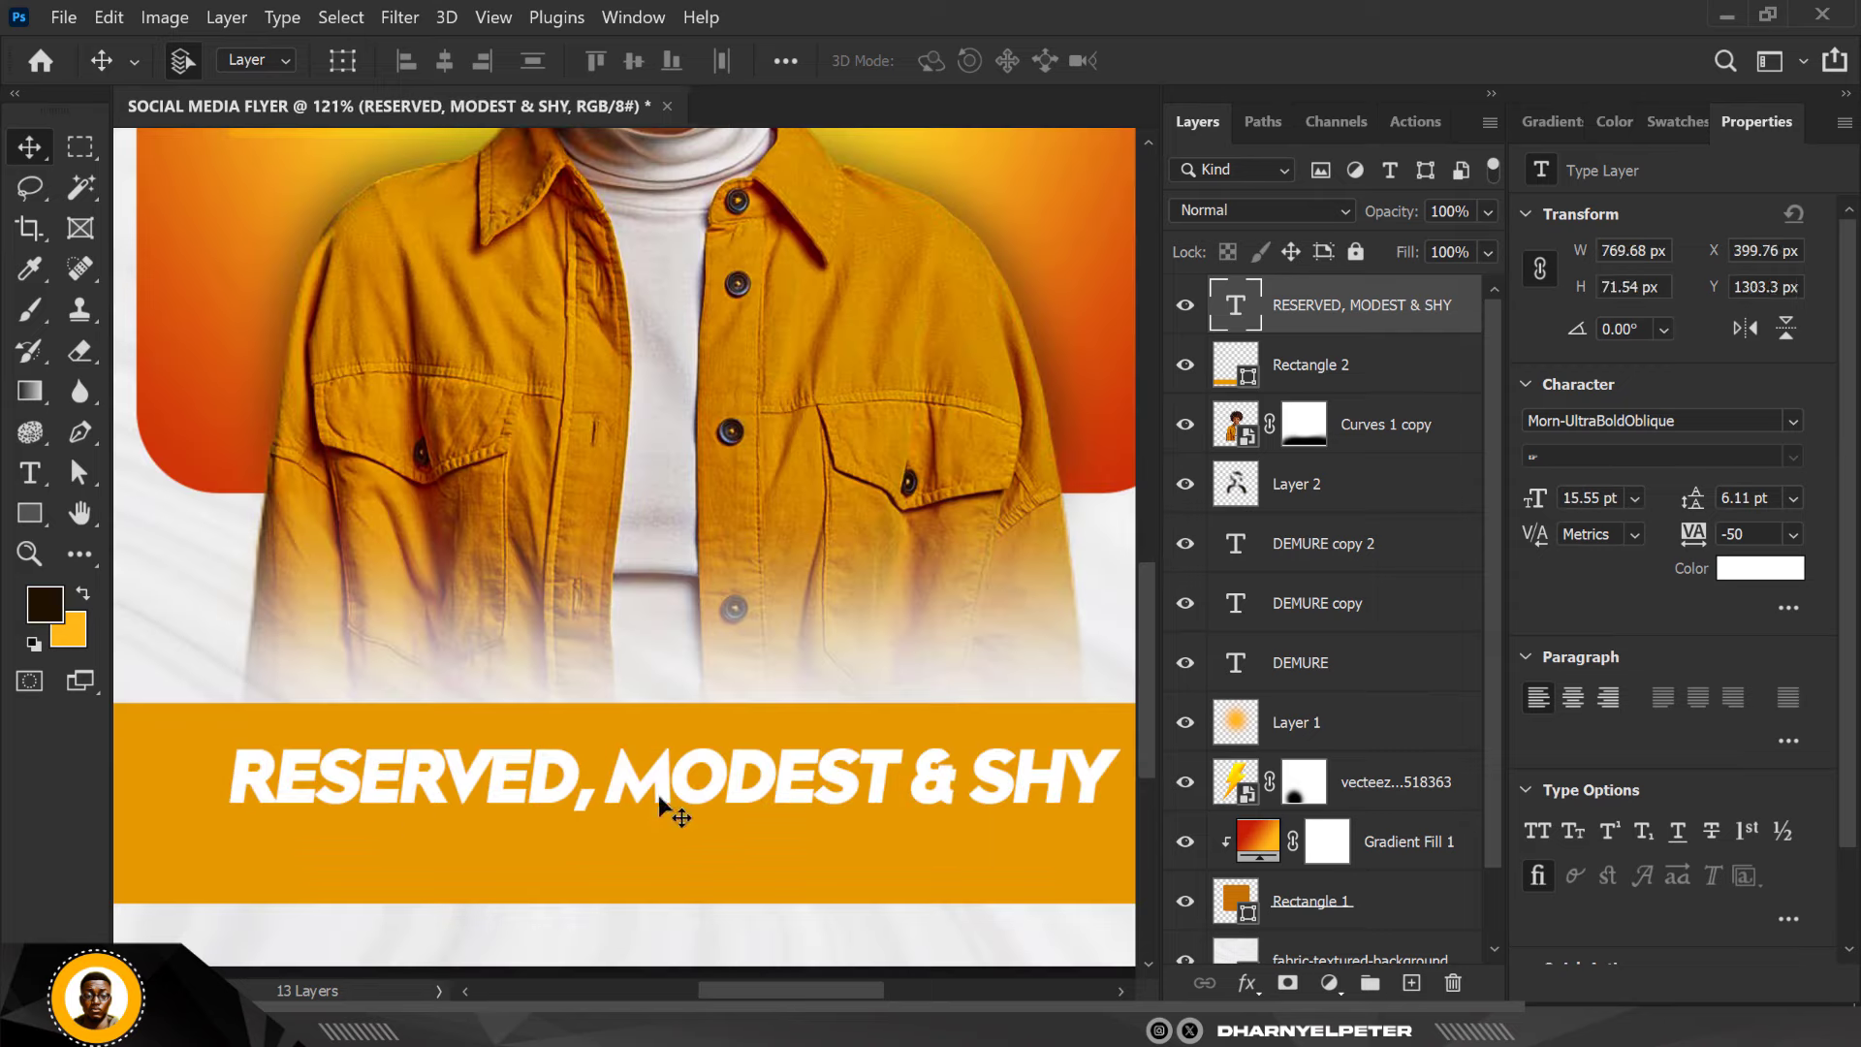
Duplicate the band text directly below itself and change the copy's wording to "(TYPICALLY USED FOR A WOMA)"
left_click_drag(660, 798, 660, 862)
double_click(1236, 305)
type("(TYPICALLY USED FOR A WOMAN)")
scroll(1009, 886, "down", 5)
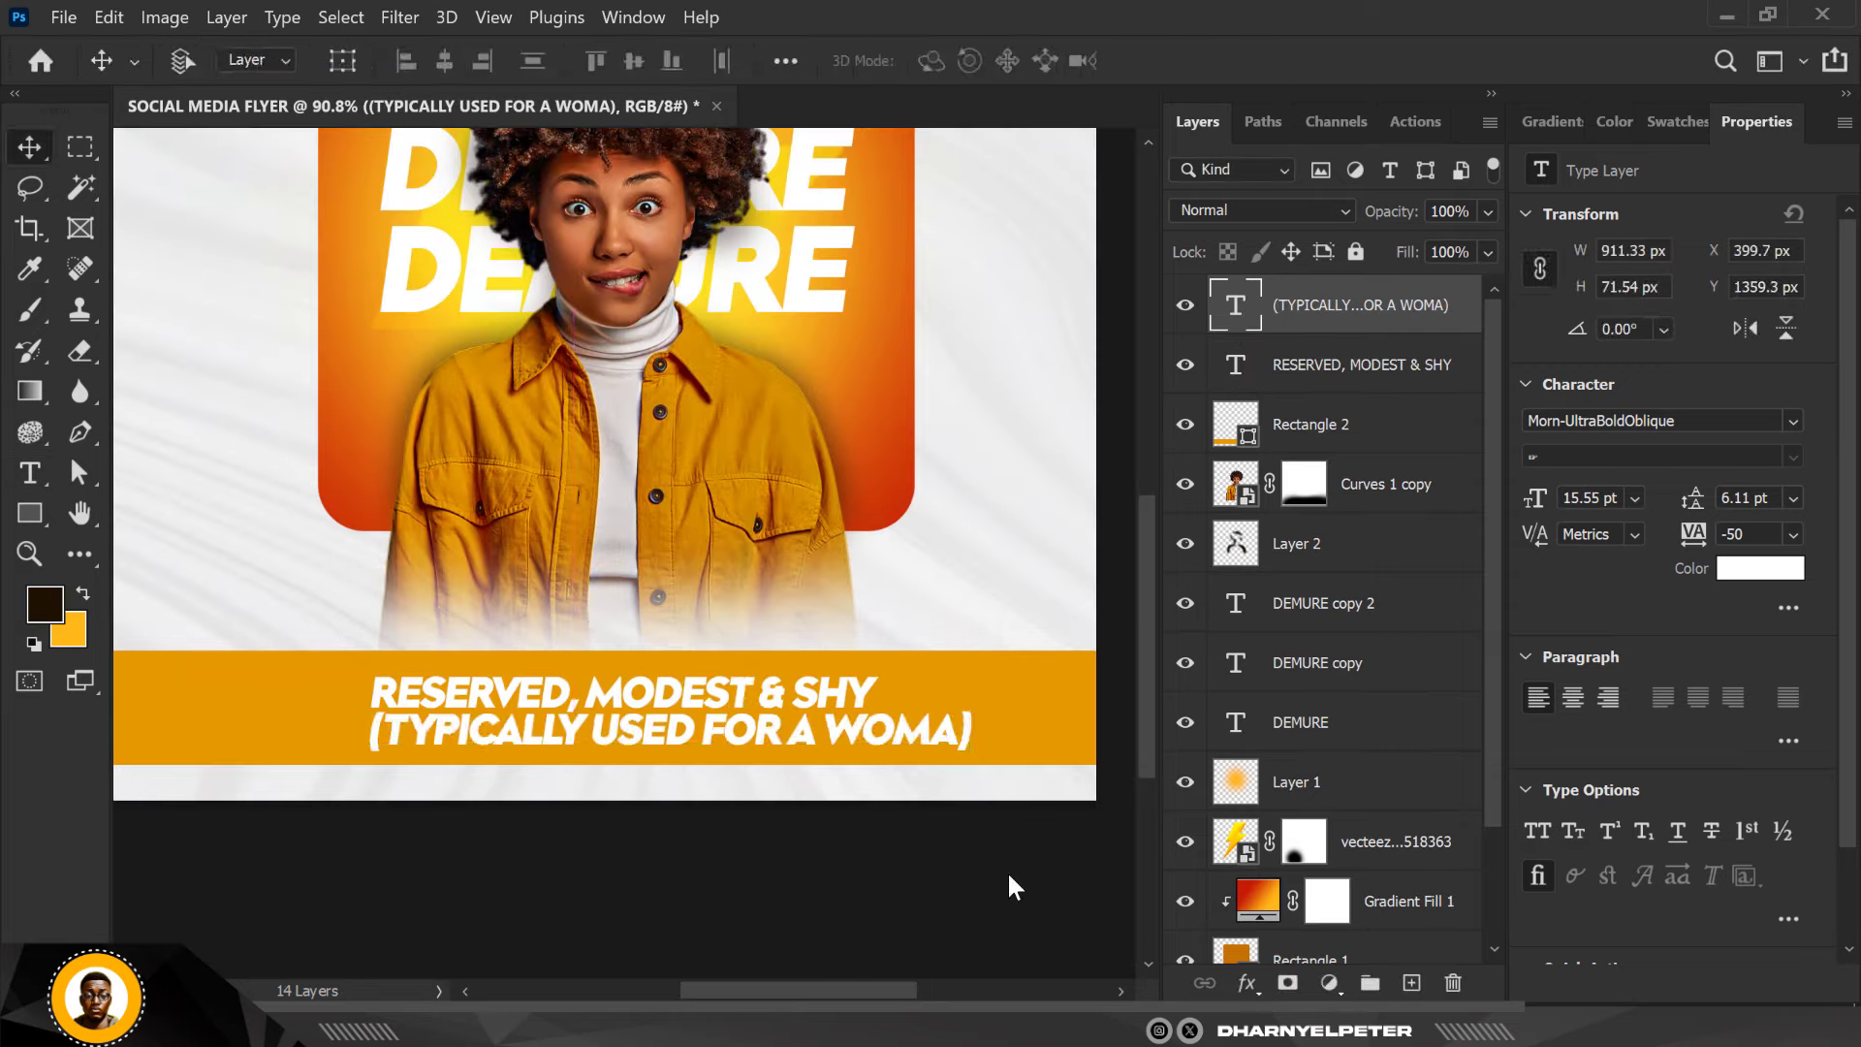
Shrink the second text line to a small subtitle under the first and correct its last word to "WOMAN"
key("ctrl+t")
left_click_drag(972, 753, 688, 737)
double_click(751, 713)
type("N")
Align the two band text lines to each other's horizontal centres
left_click(30, 147)
left_click(1363, 364, "shift")
left_click(444, 66)
left_click(904, 406)
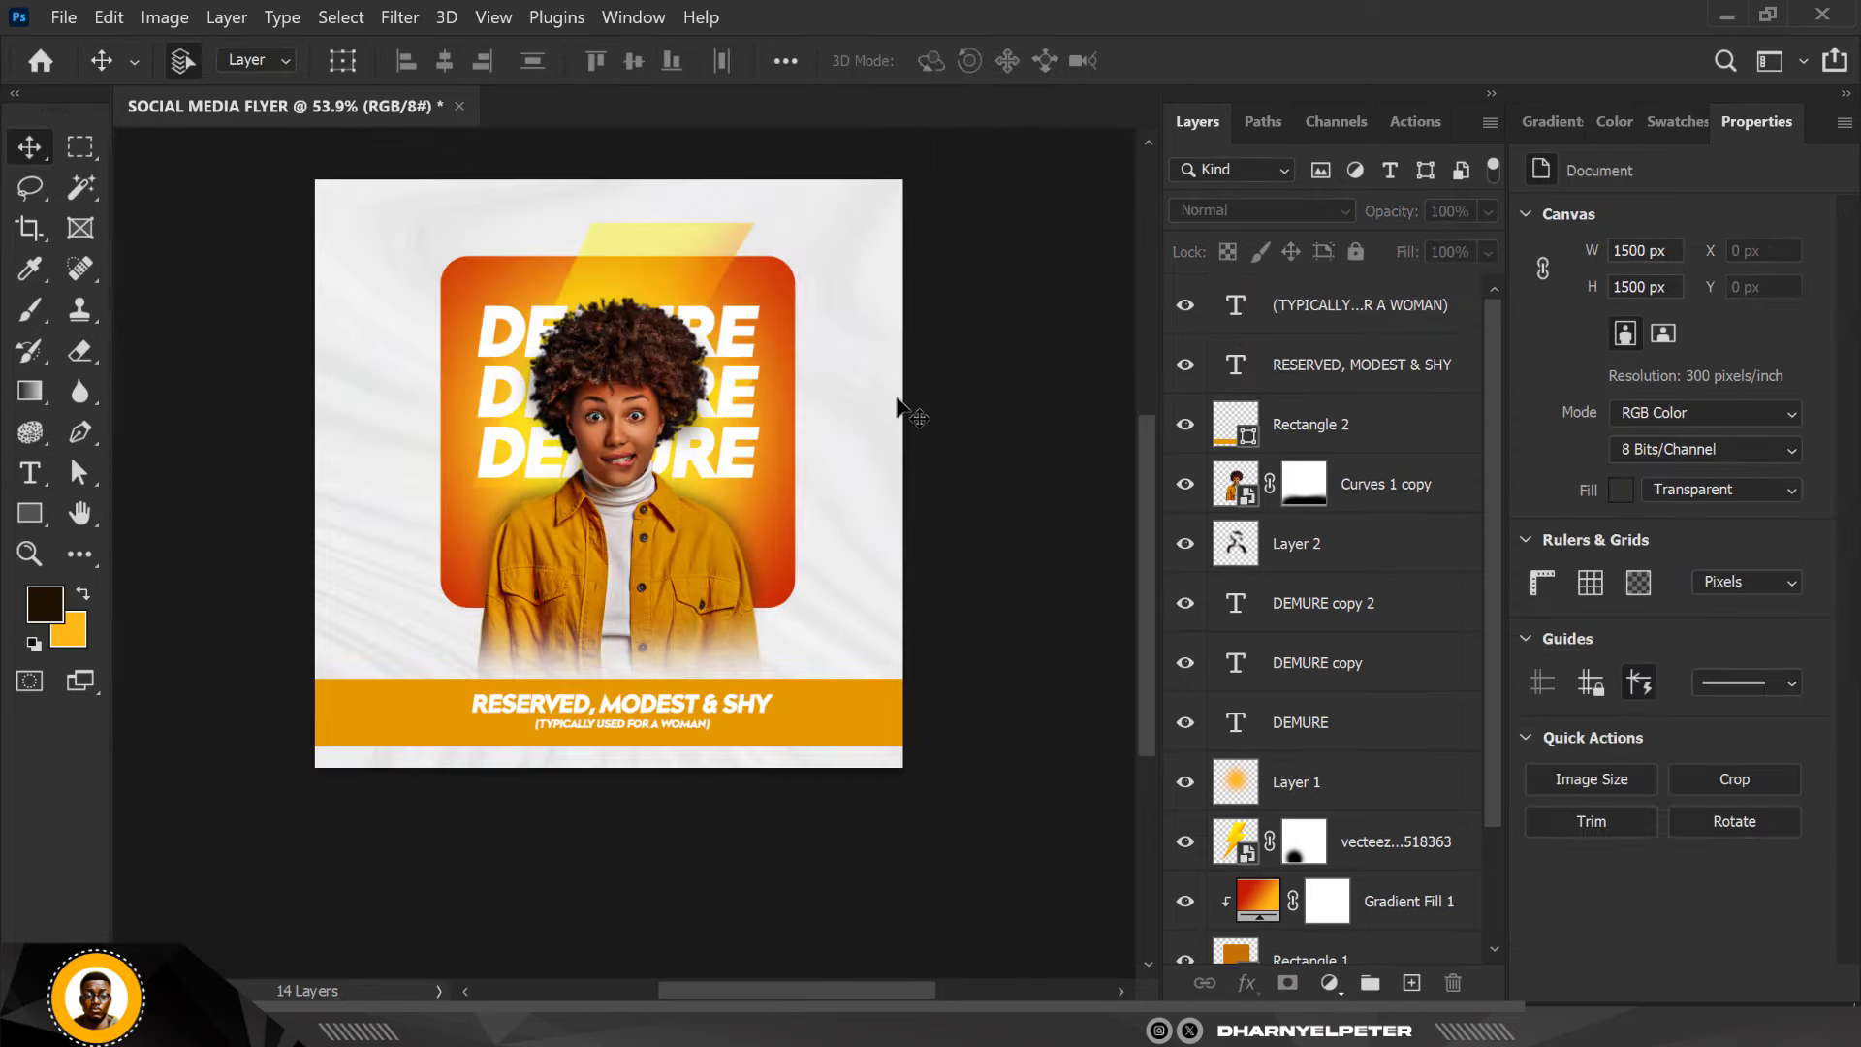
Draw a circle about 261 px in diameter over the band, left of the "RESERVED, MODEST & SHY" text
scroll(532, 721, "up", 3)
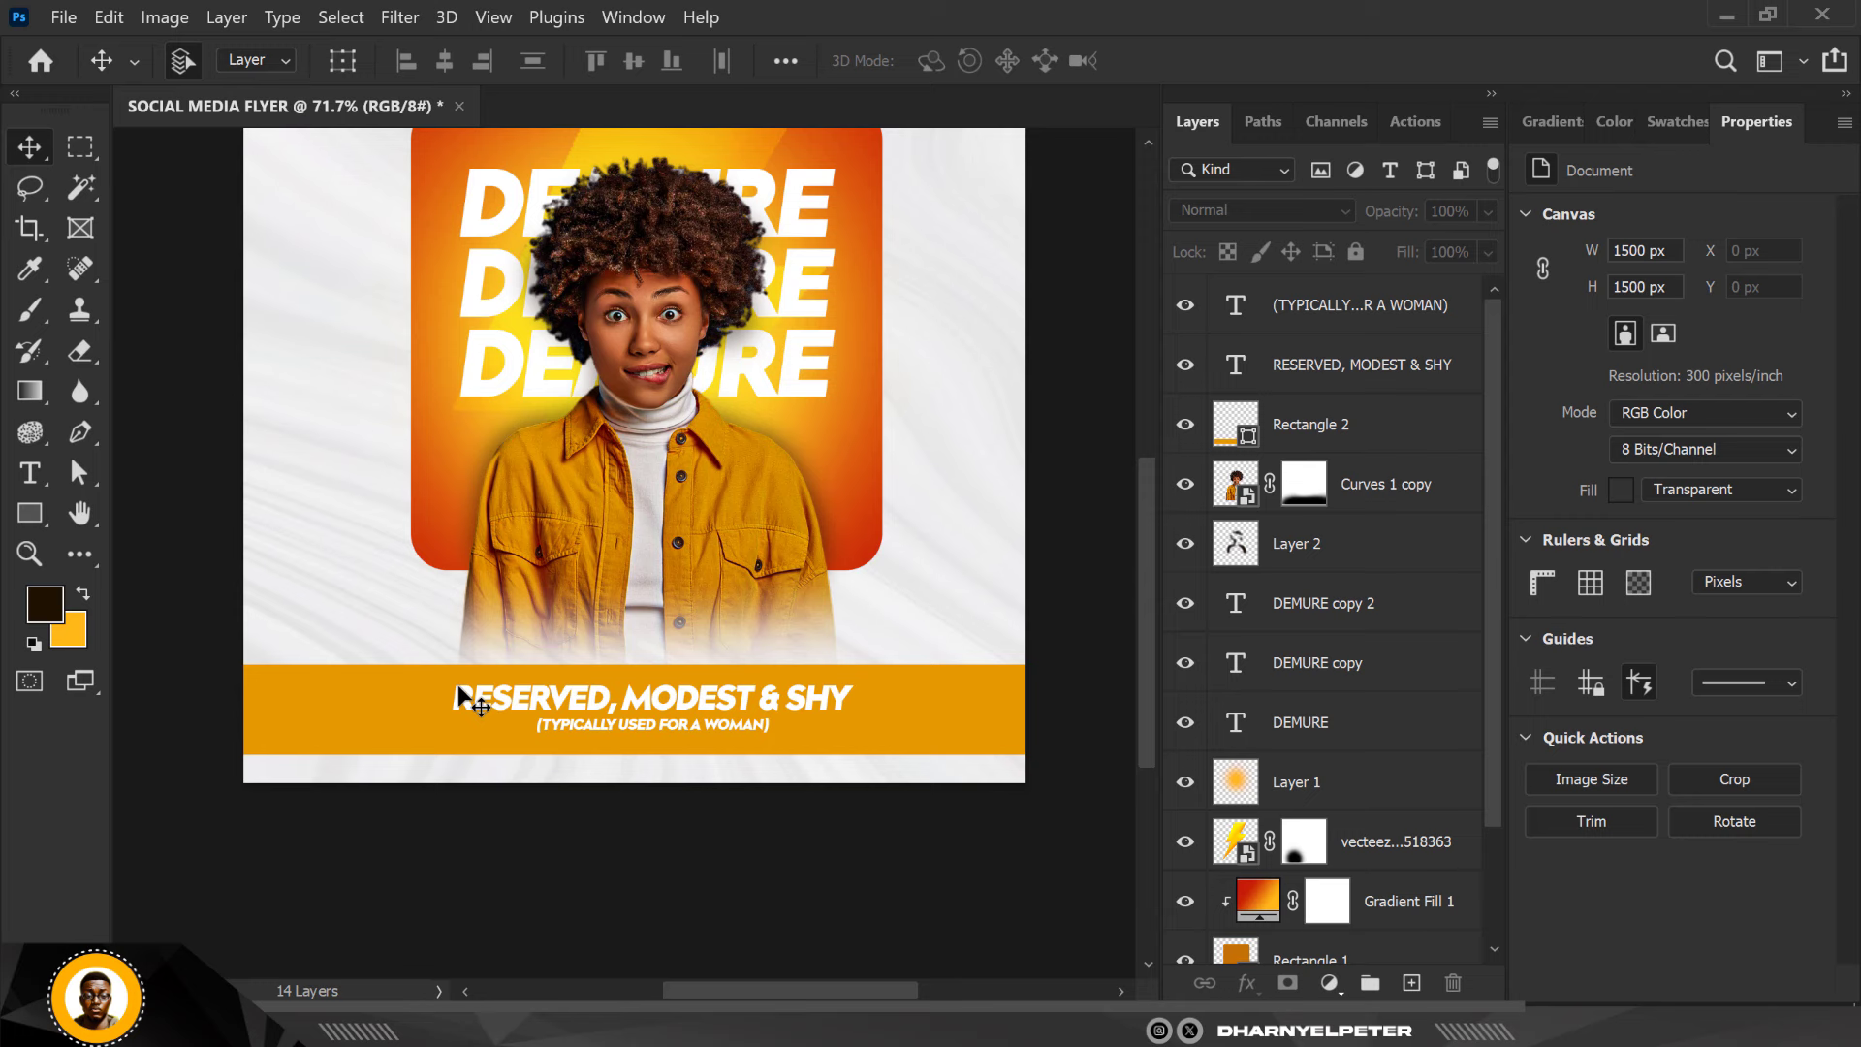
right_click(41, 520)
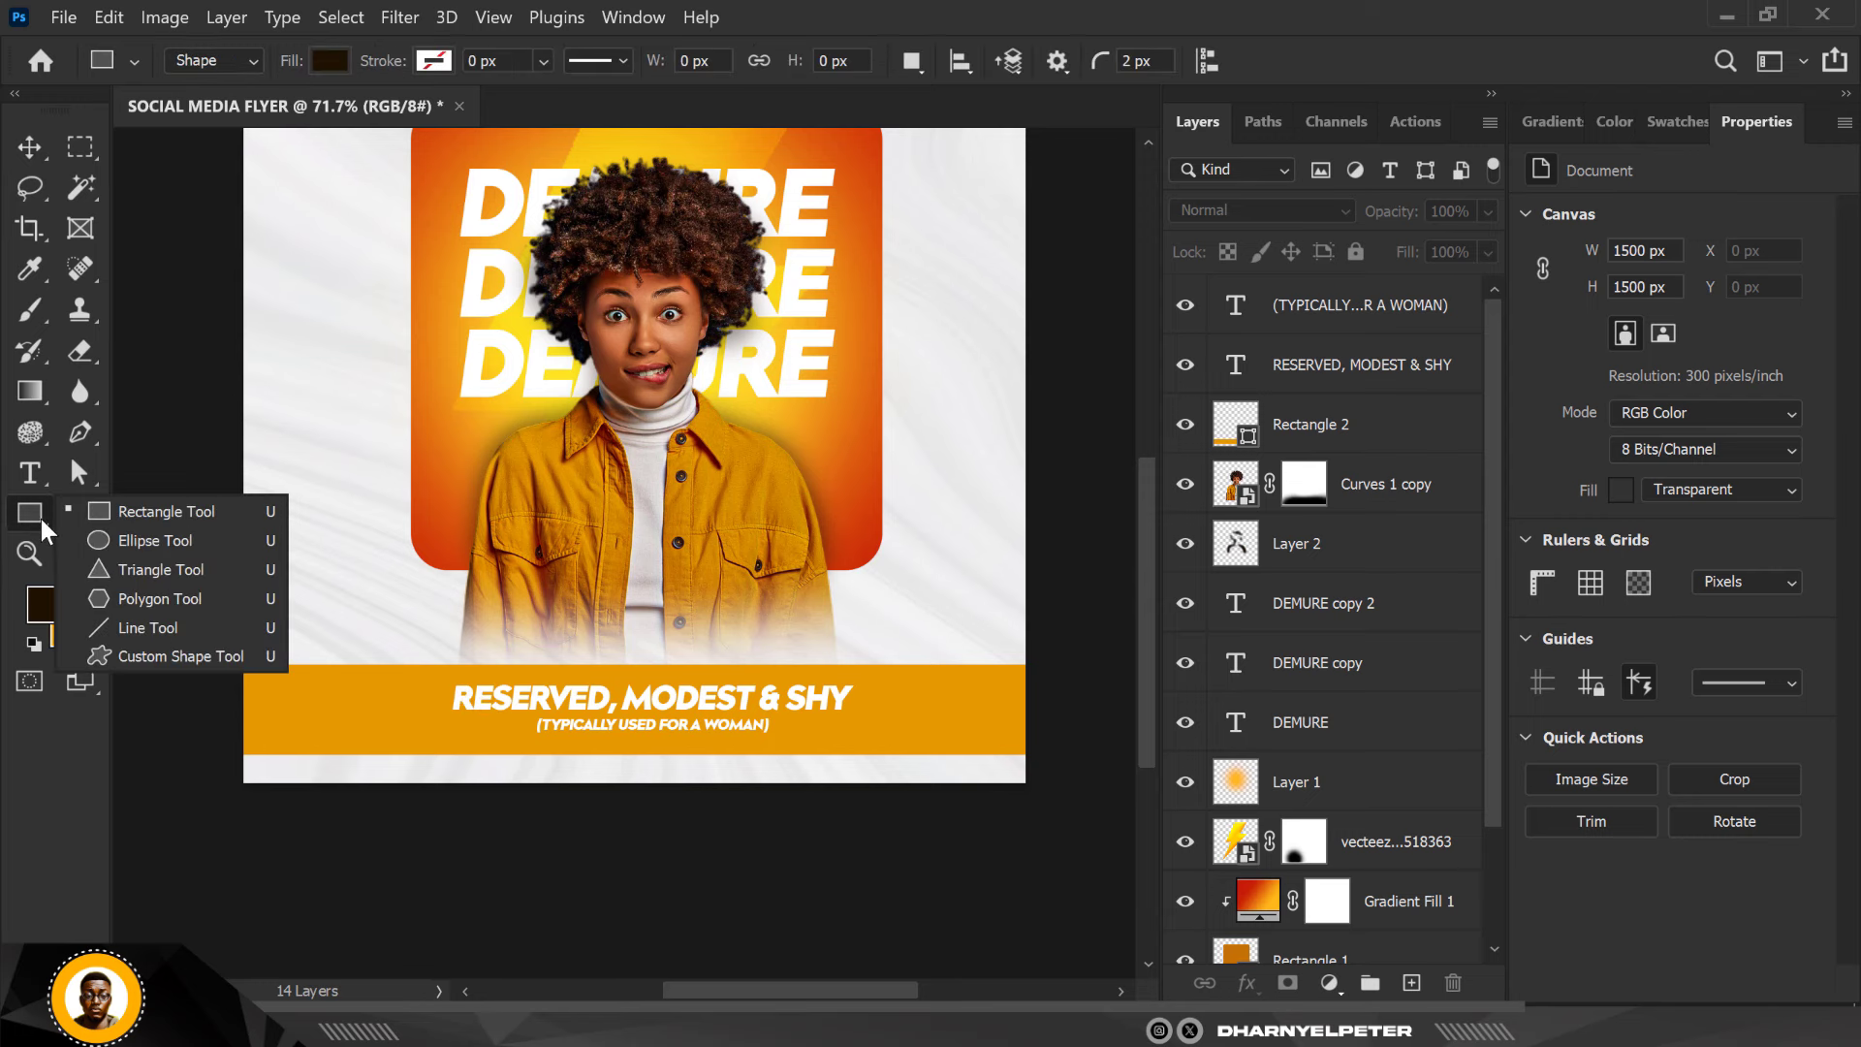
left_click(120, 539)
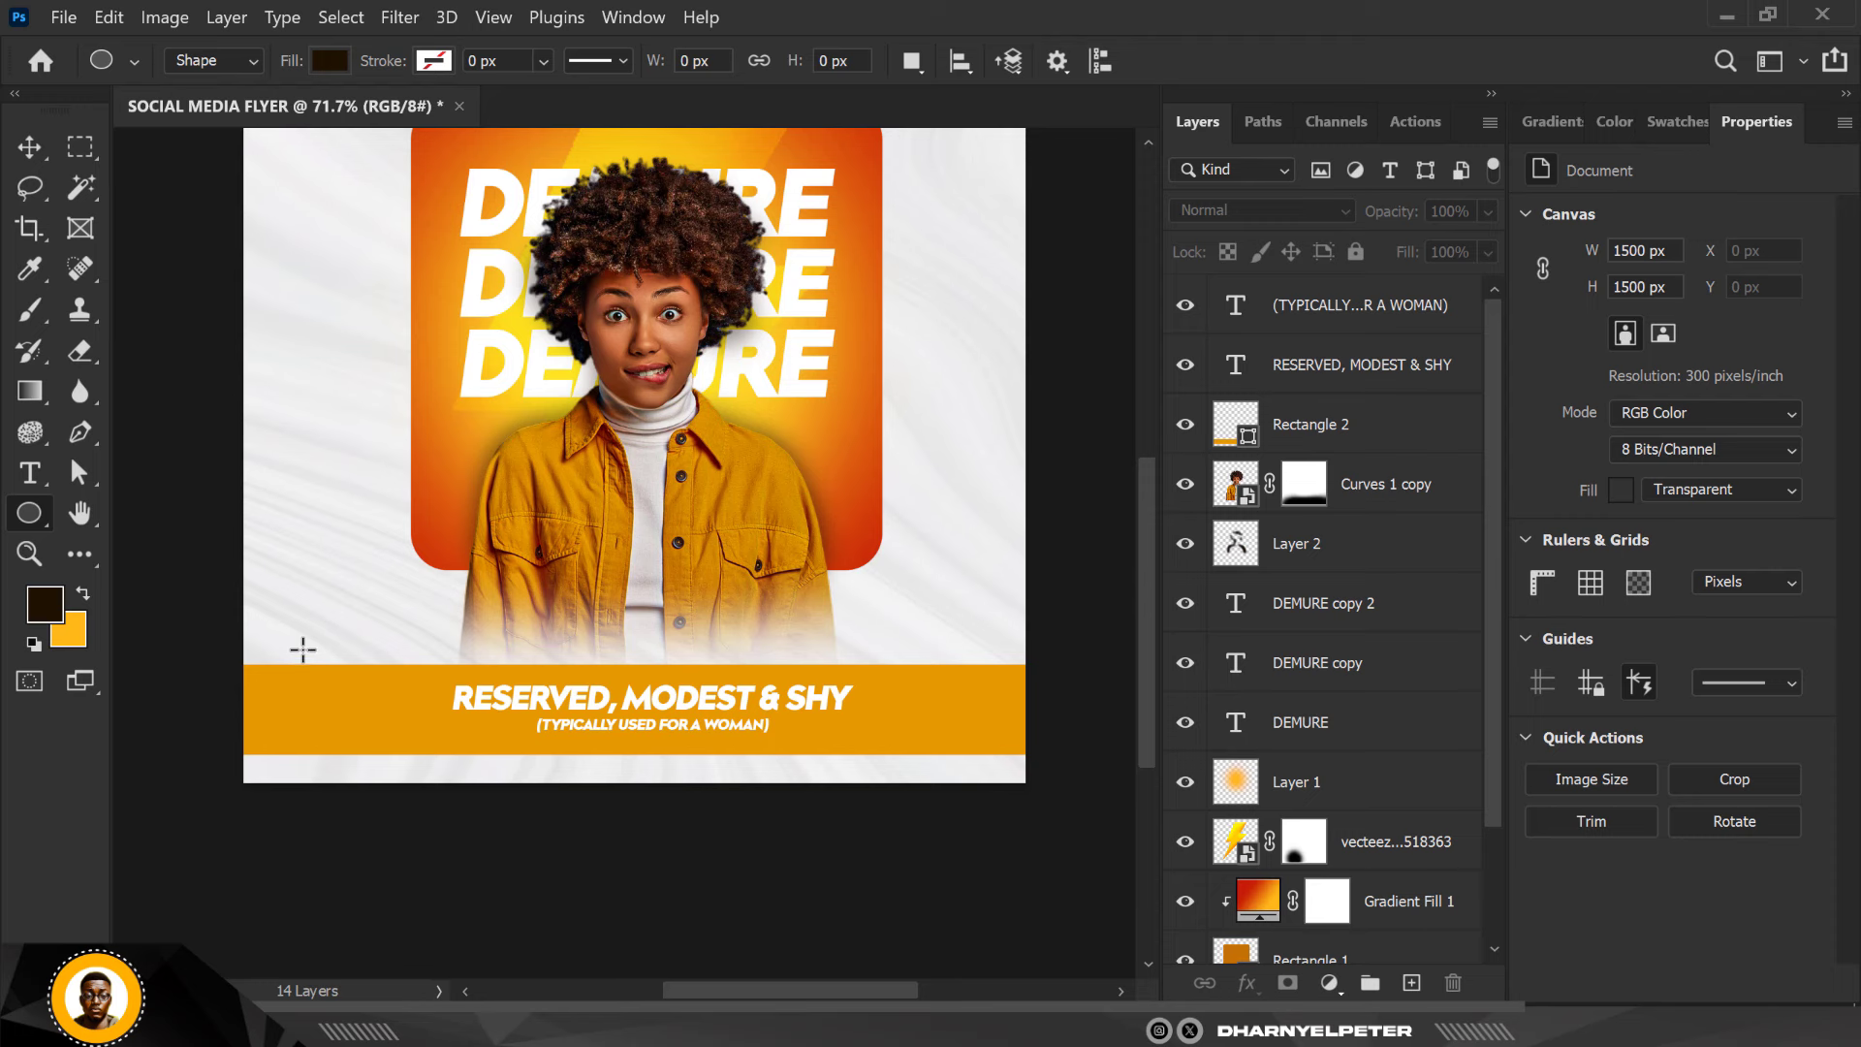
left_click_drag(297, 637, 433, 786)
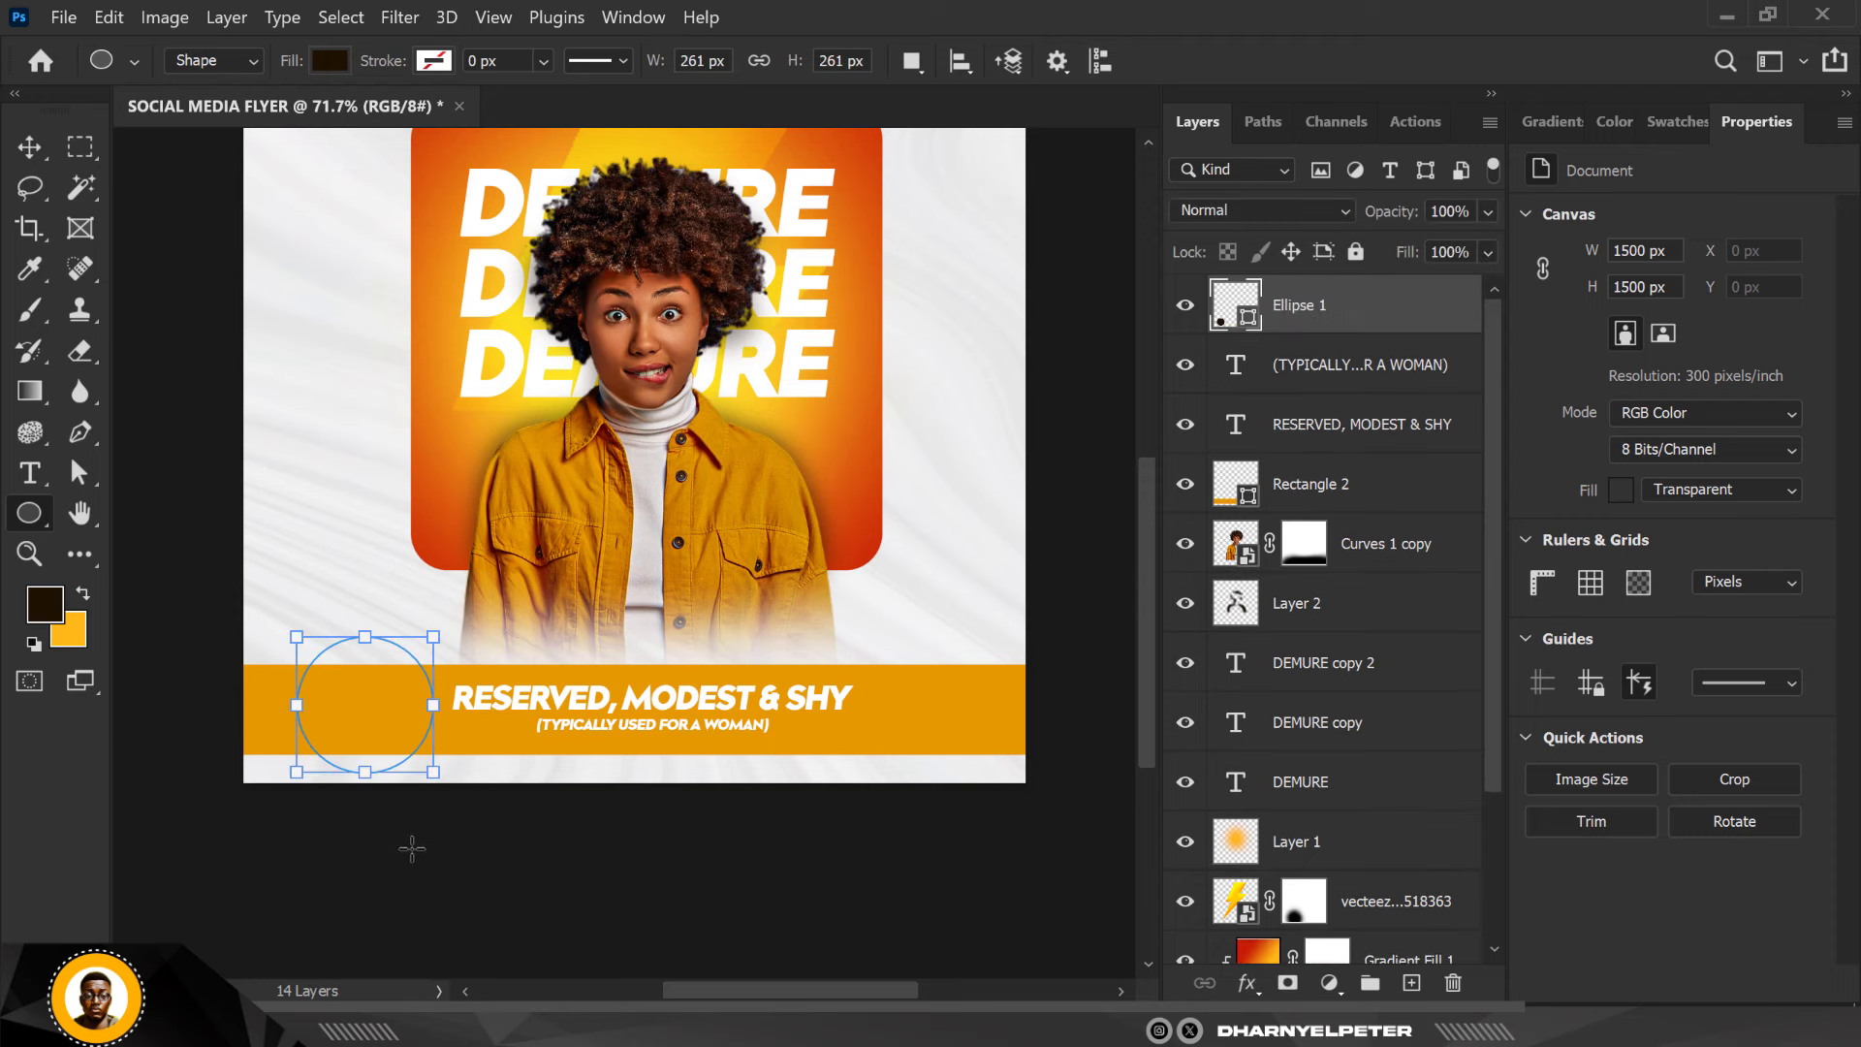
left_click(34, 146)
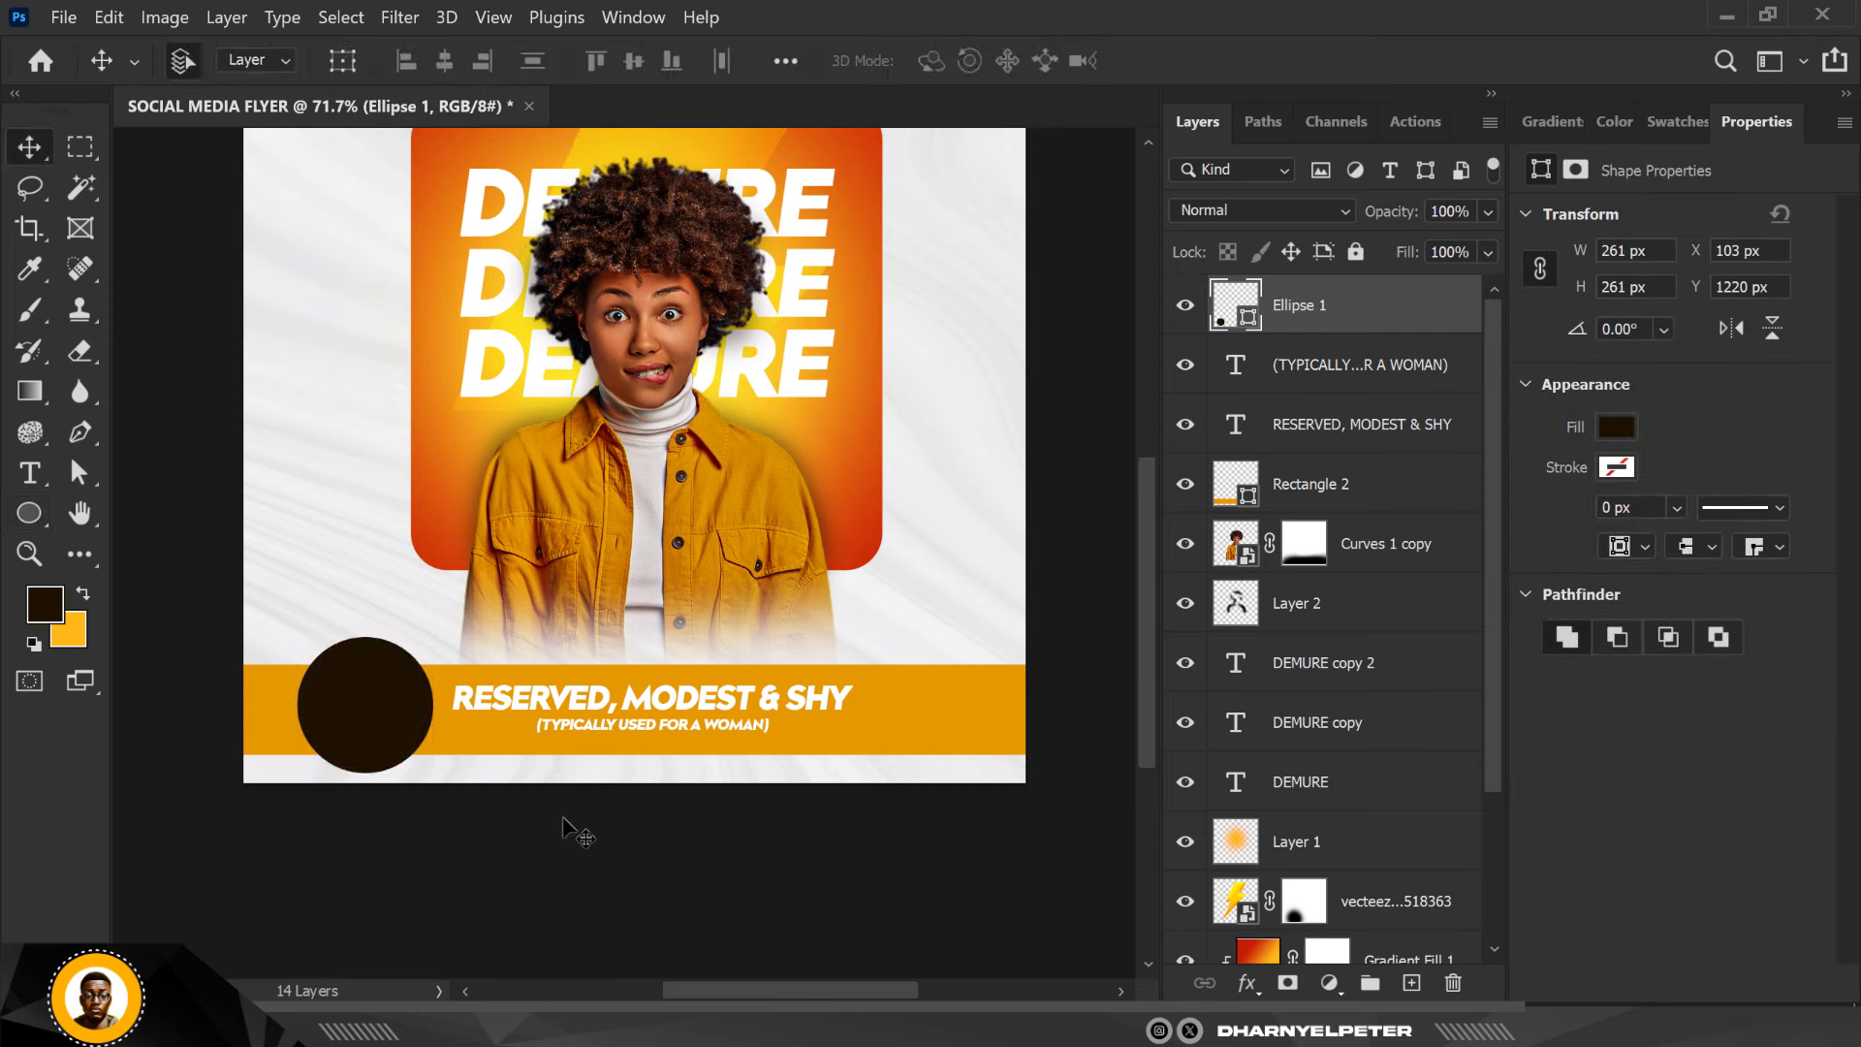
Nudge the orange band rectangle up by 4 px
left_click(987, 690)
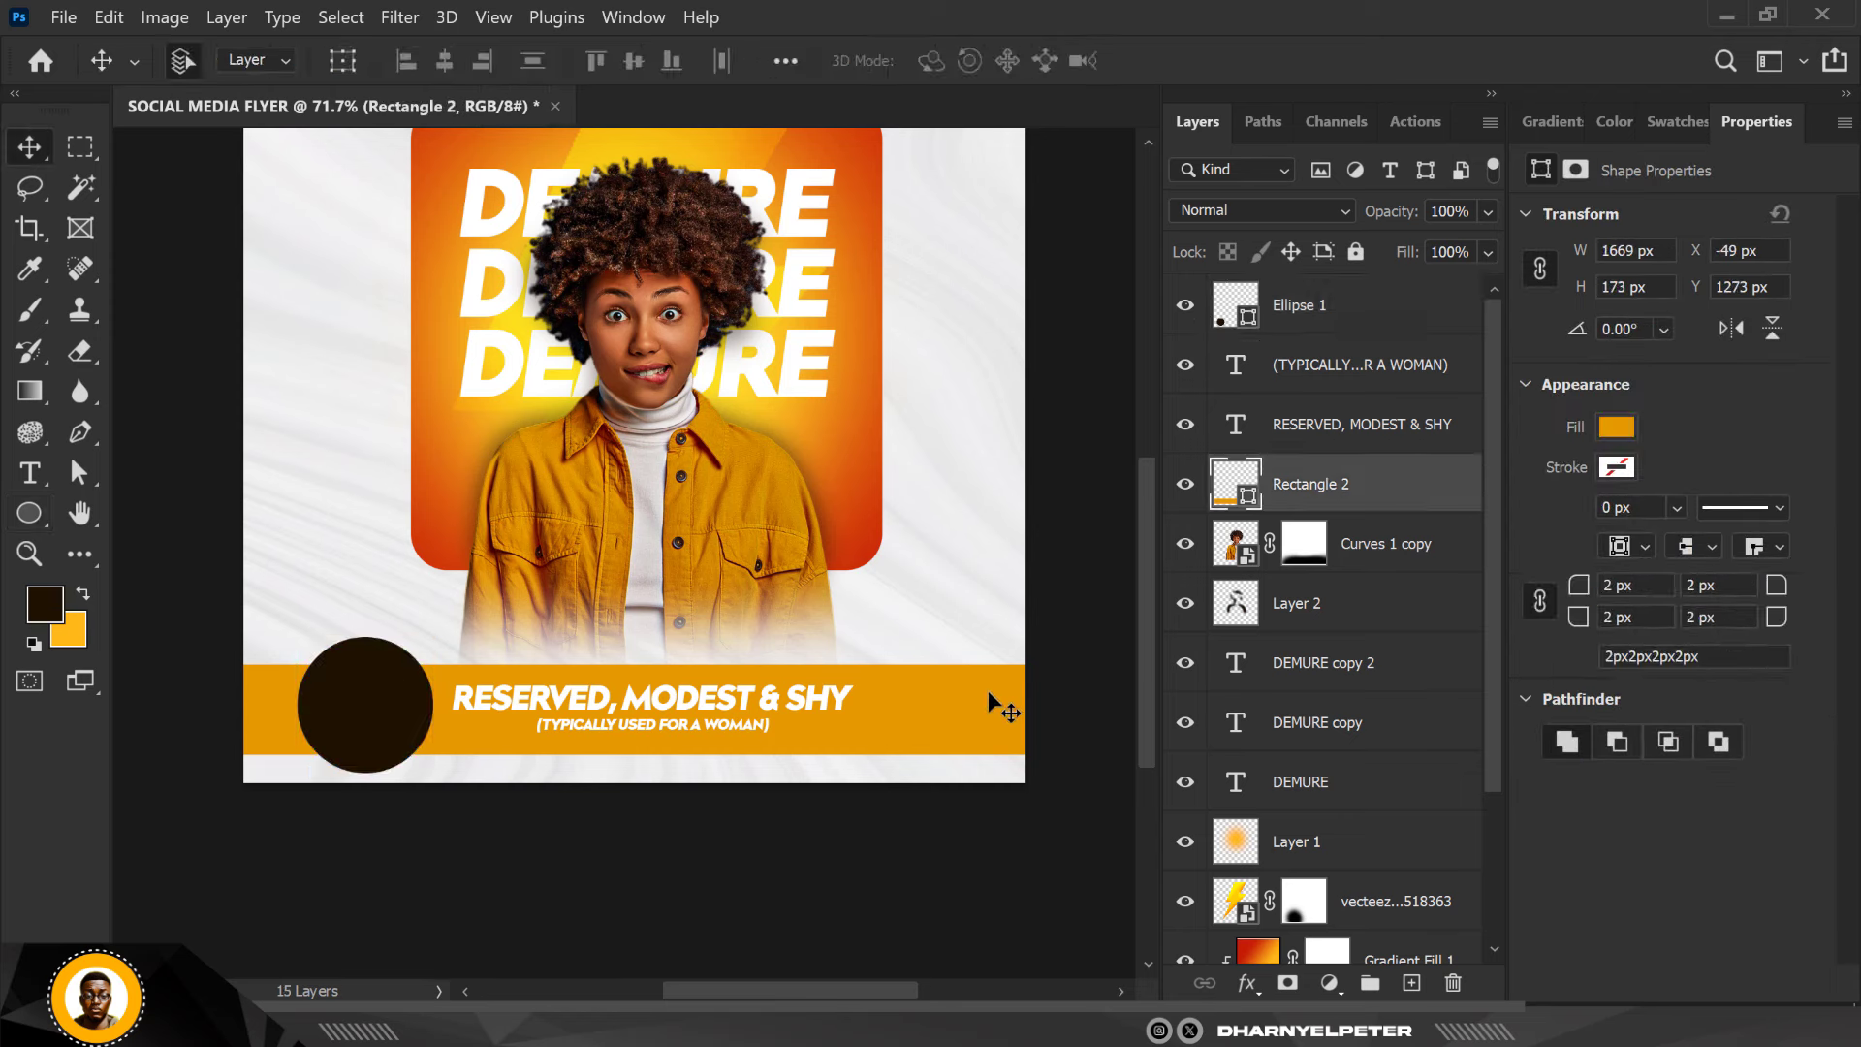
key("Up")
key("Up")
key("Up")
key("Up")
Recolour the circle on the band to a darker orange and duplicate its layer
left_click(365, 705)
double_click(1235, 305)
scroll(373, 727, "up", 6)
key("ctrl+j")
key("ctrl+t")
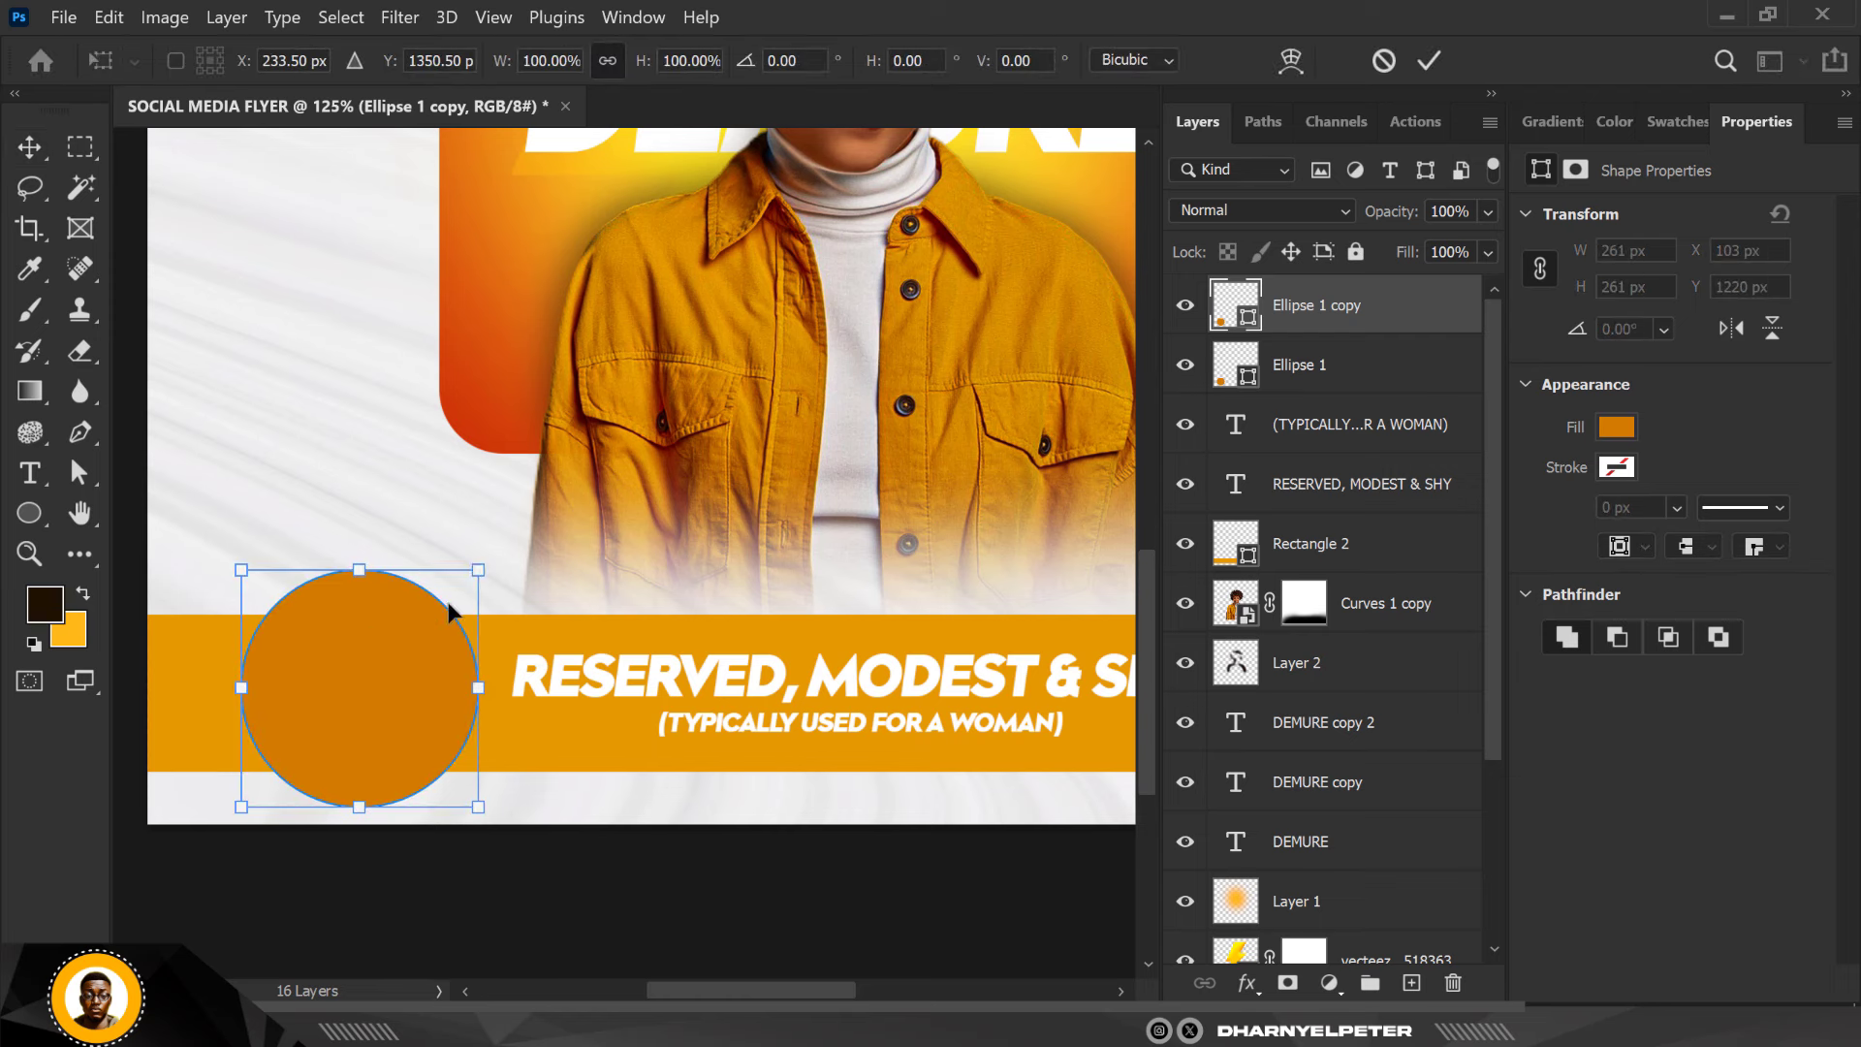
left_click_drag(484, 567, 451, 582)
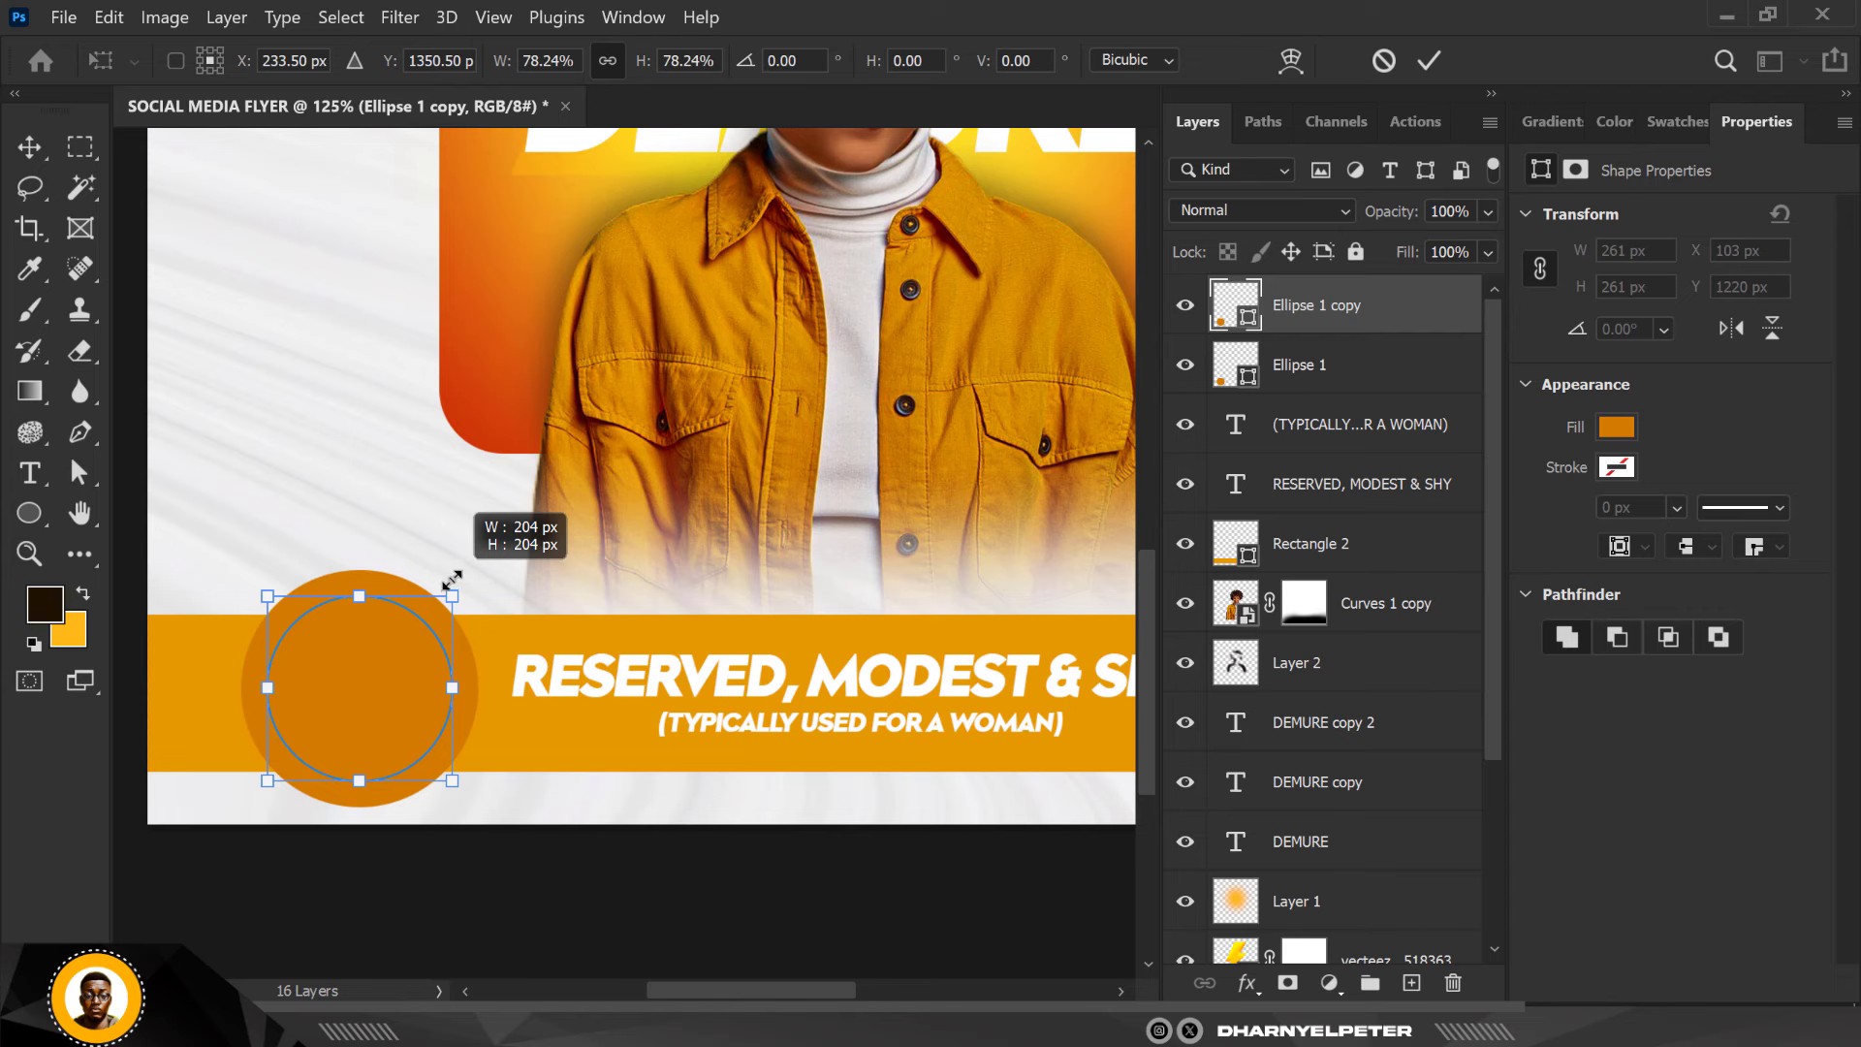
left_click_drag(452, 580, 454, 581)
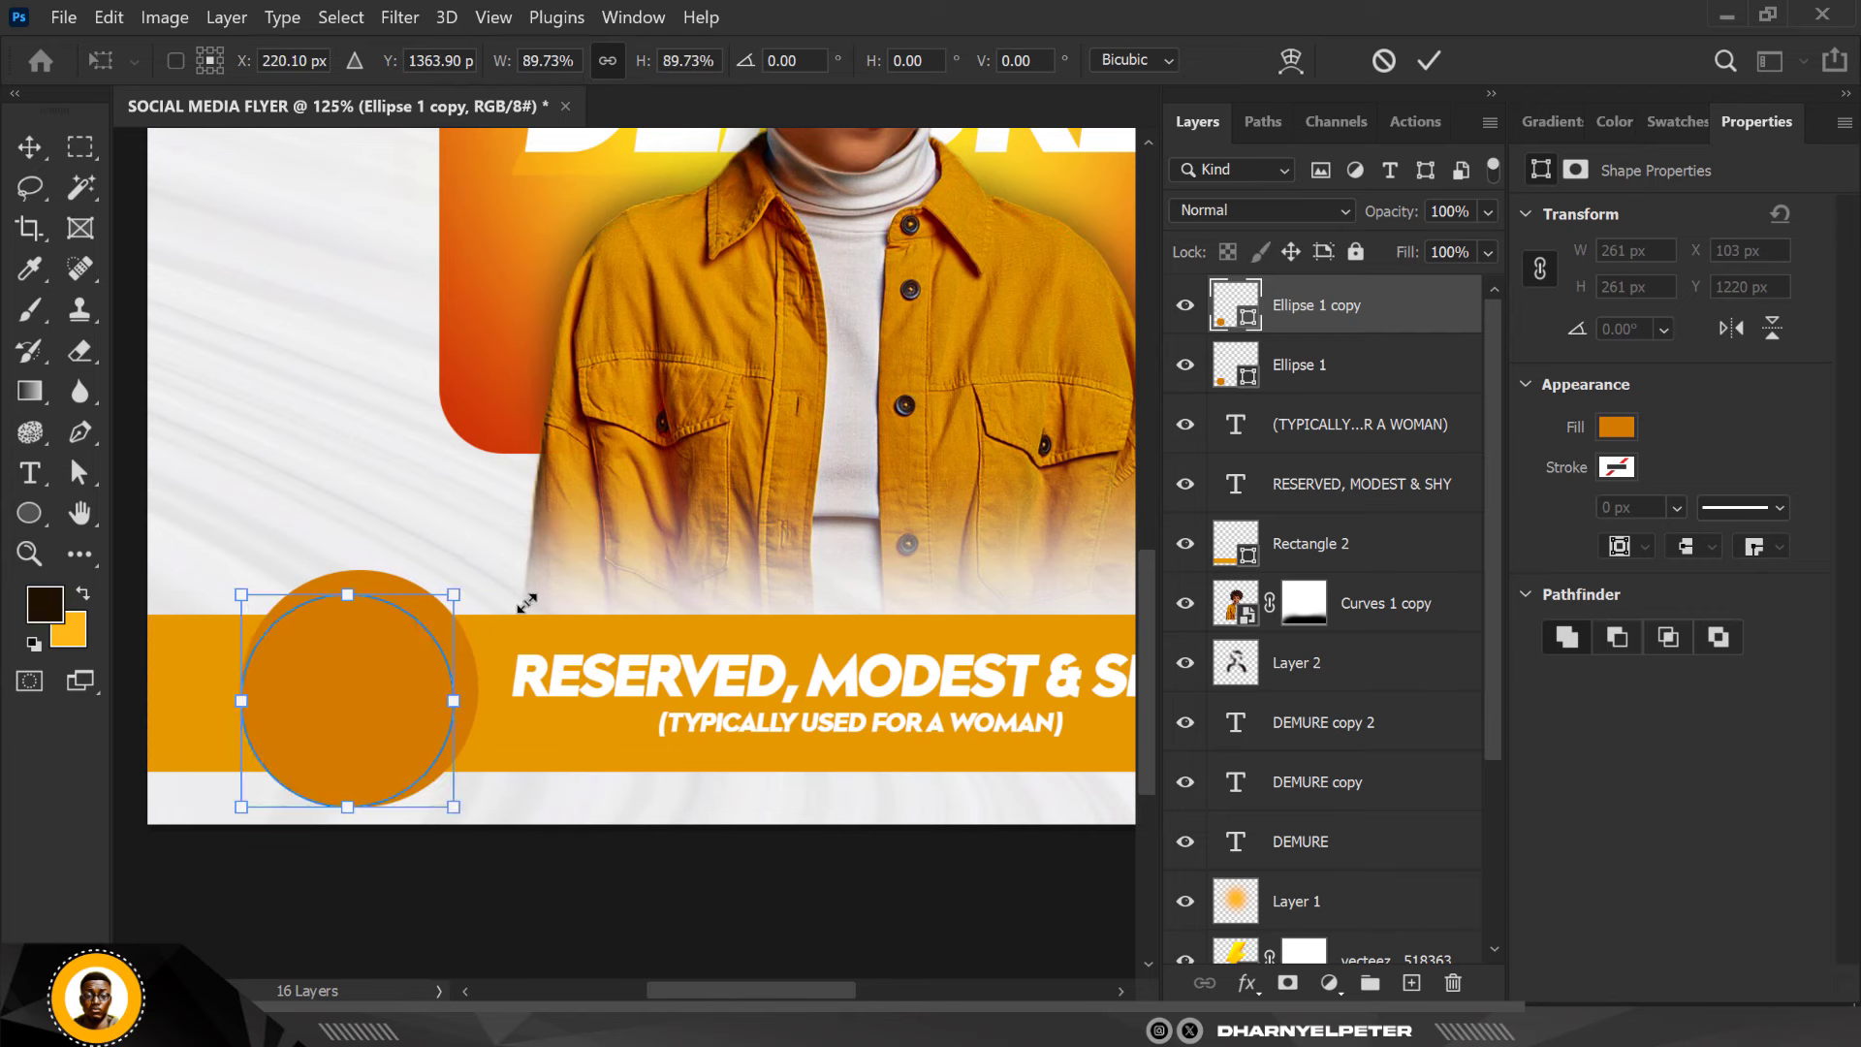
key("Escape")
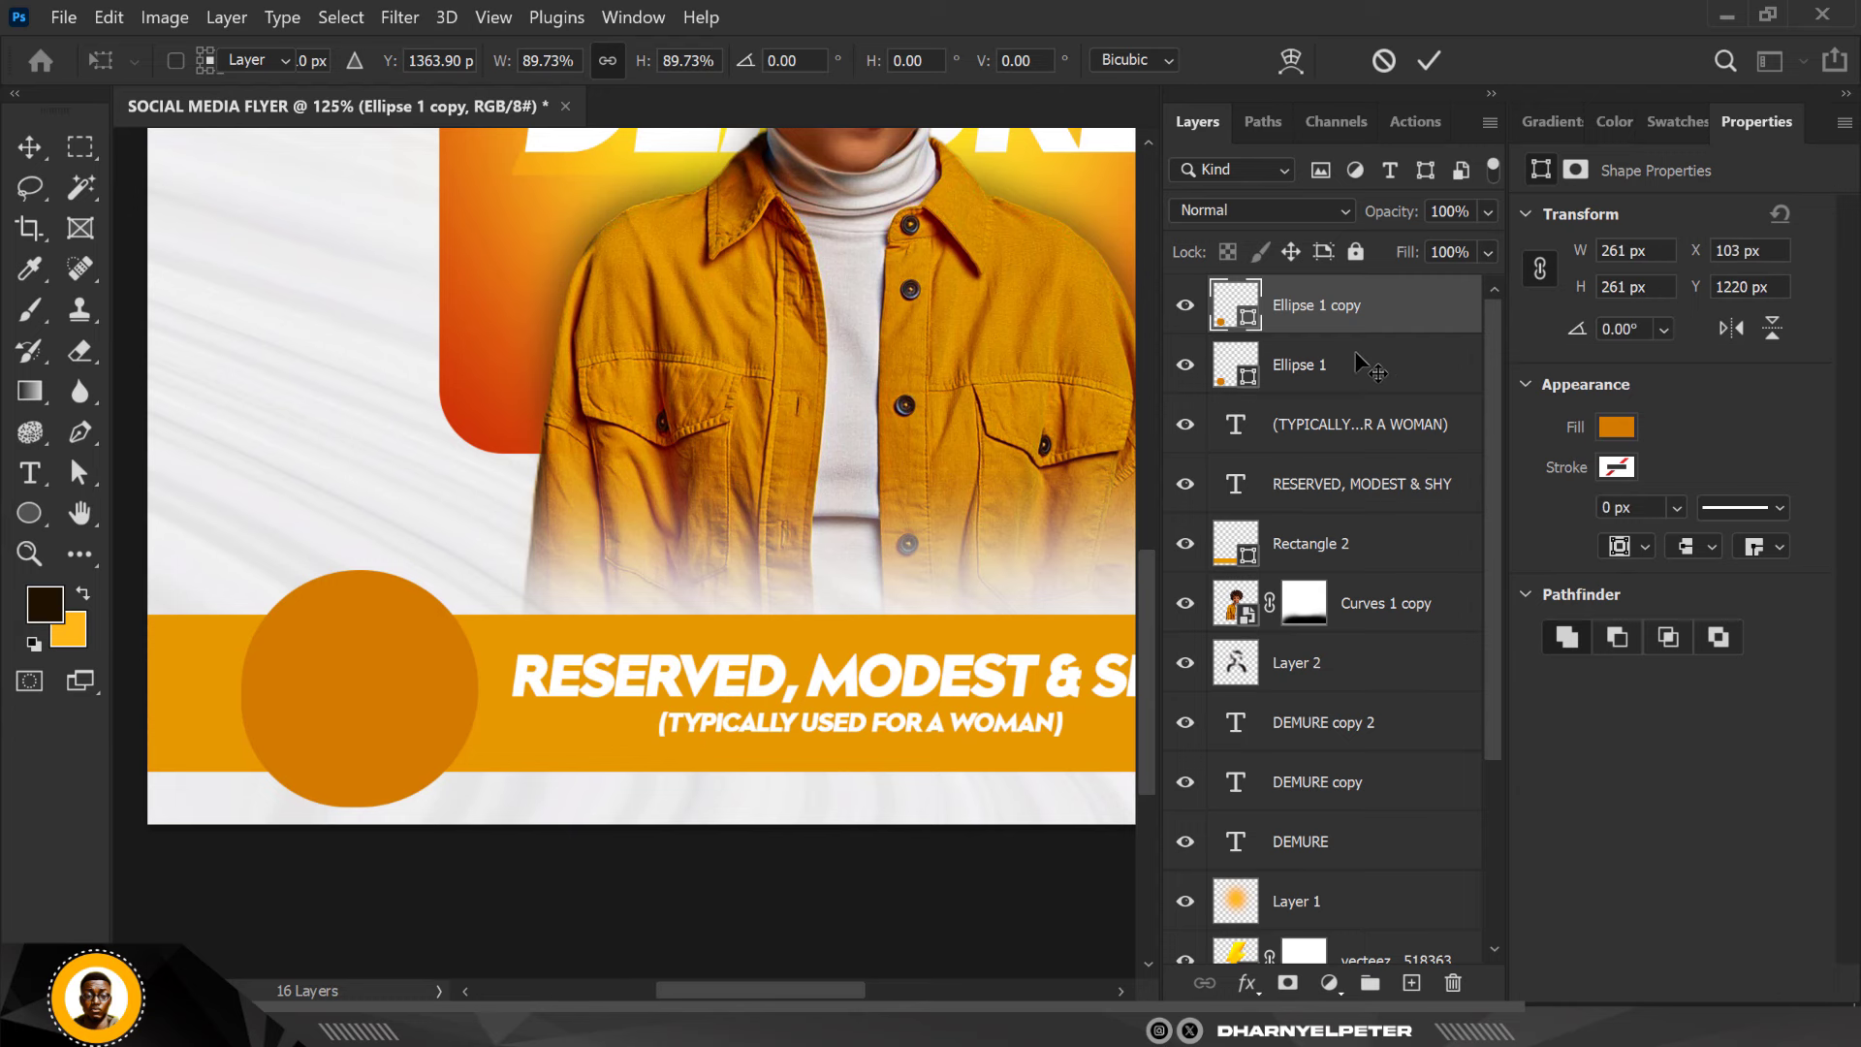
left_click(1311, 365)
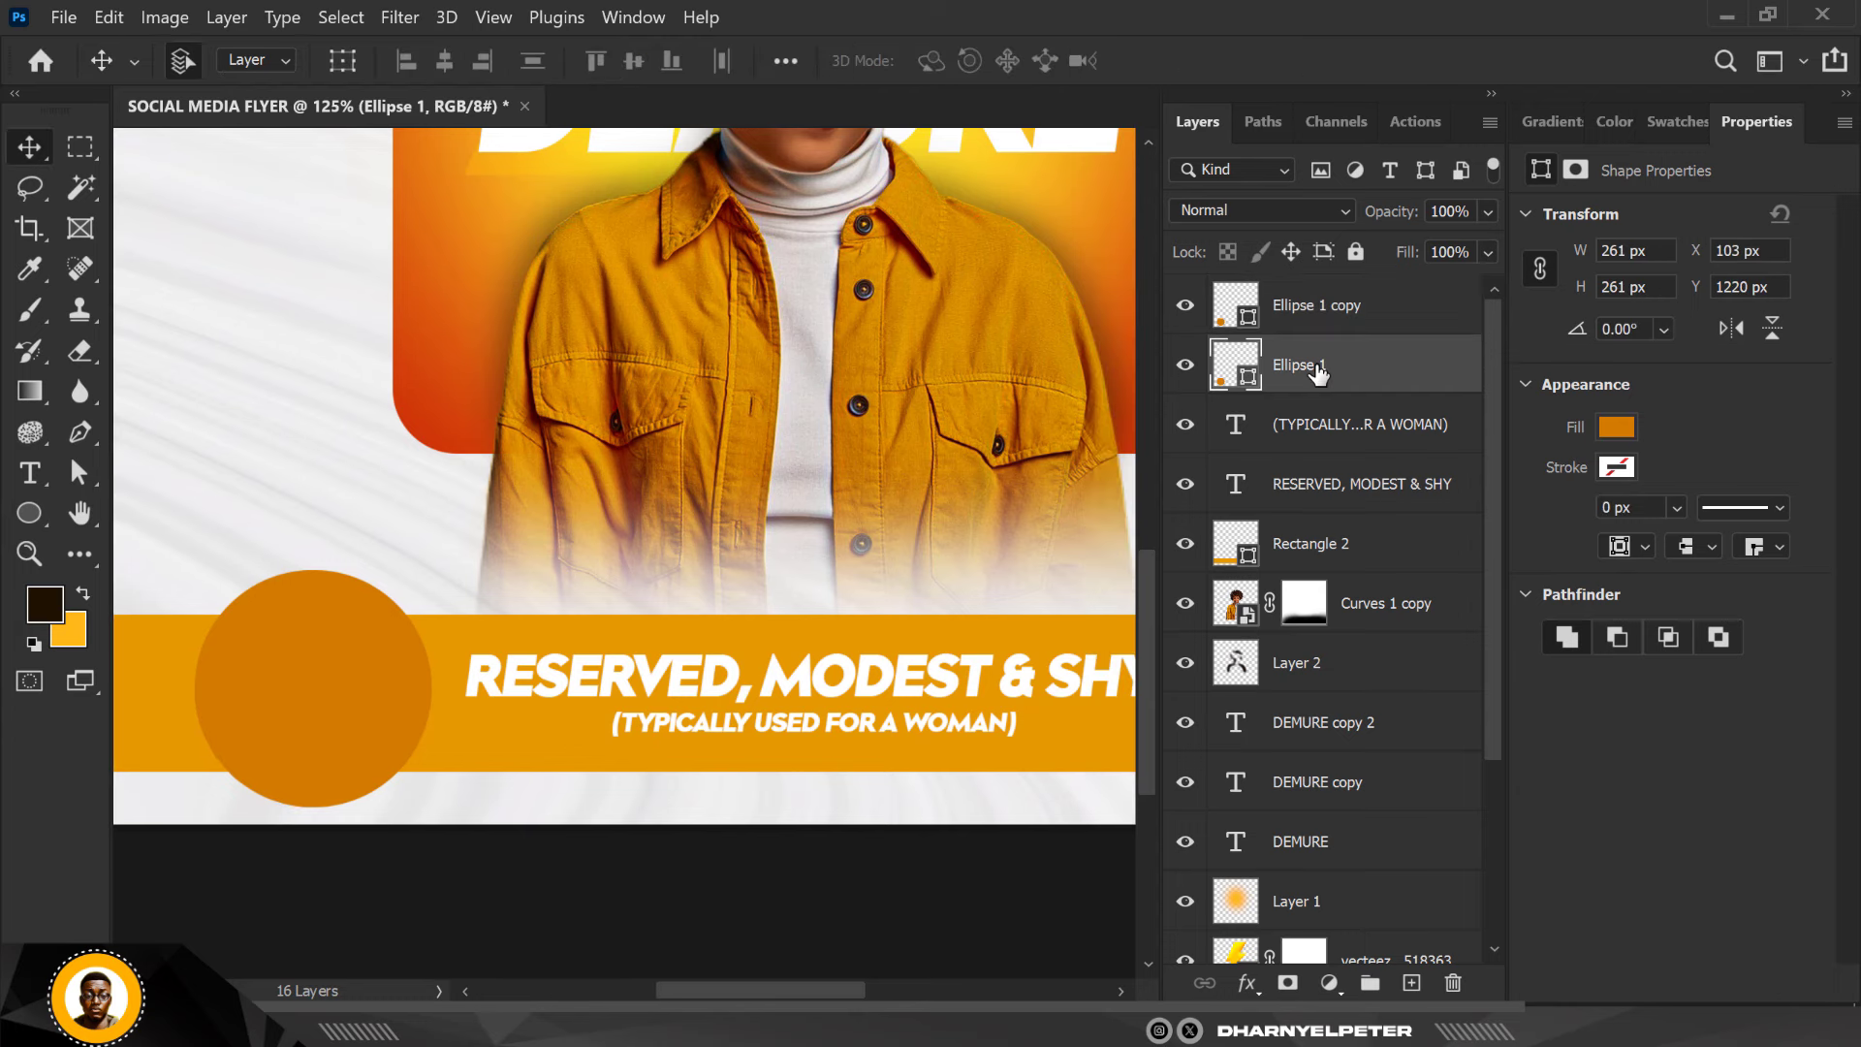
left_click(1318, 327)
mouse_move(334, 683)
left_mouse_down()
mouse_move(352, 648)
mouse_move(347, 691)
left_mouse_up()
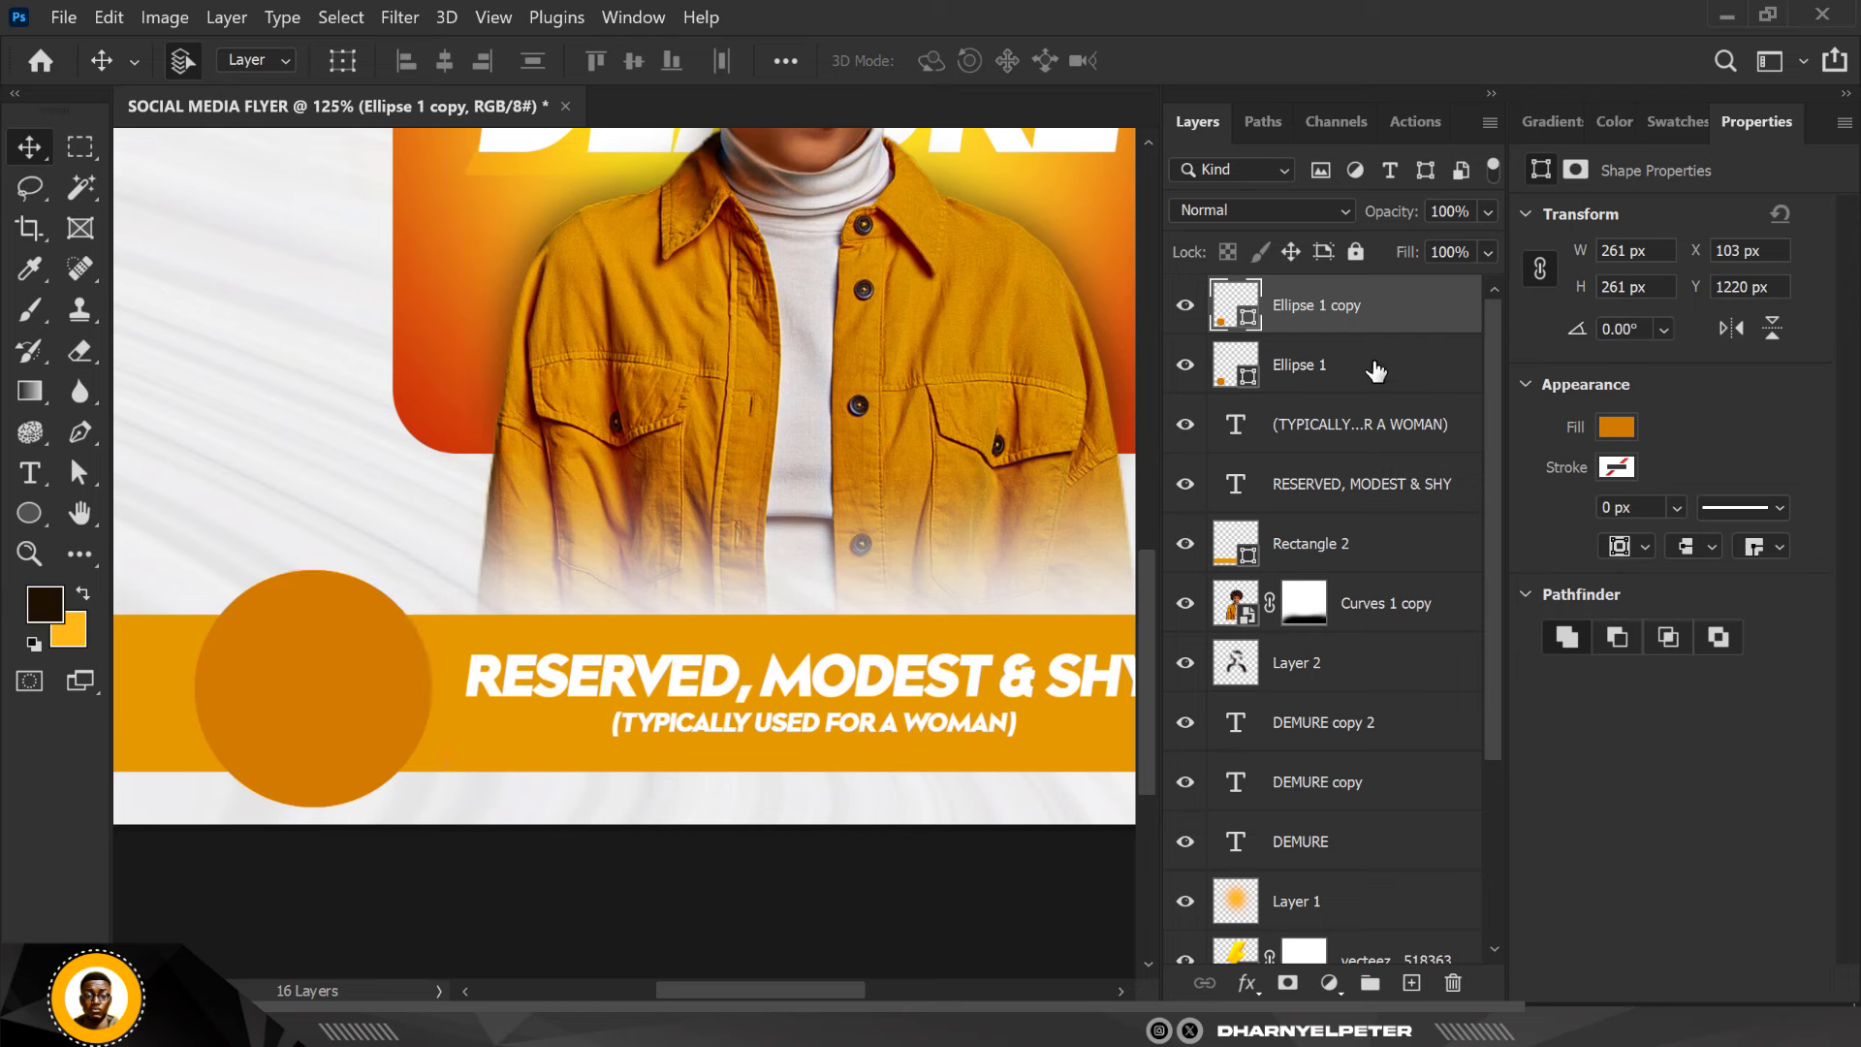
key("Delete")
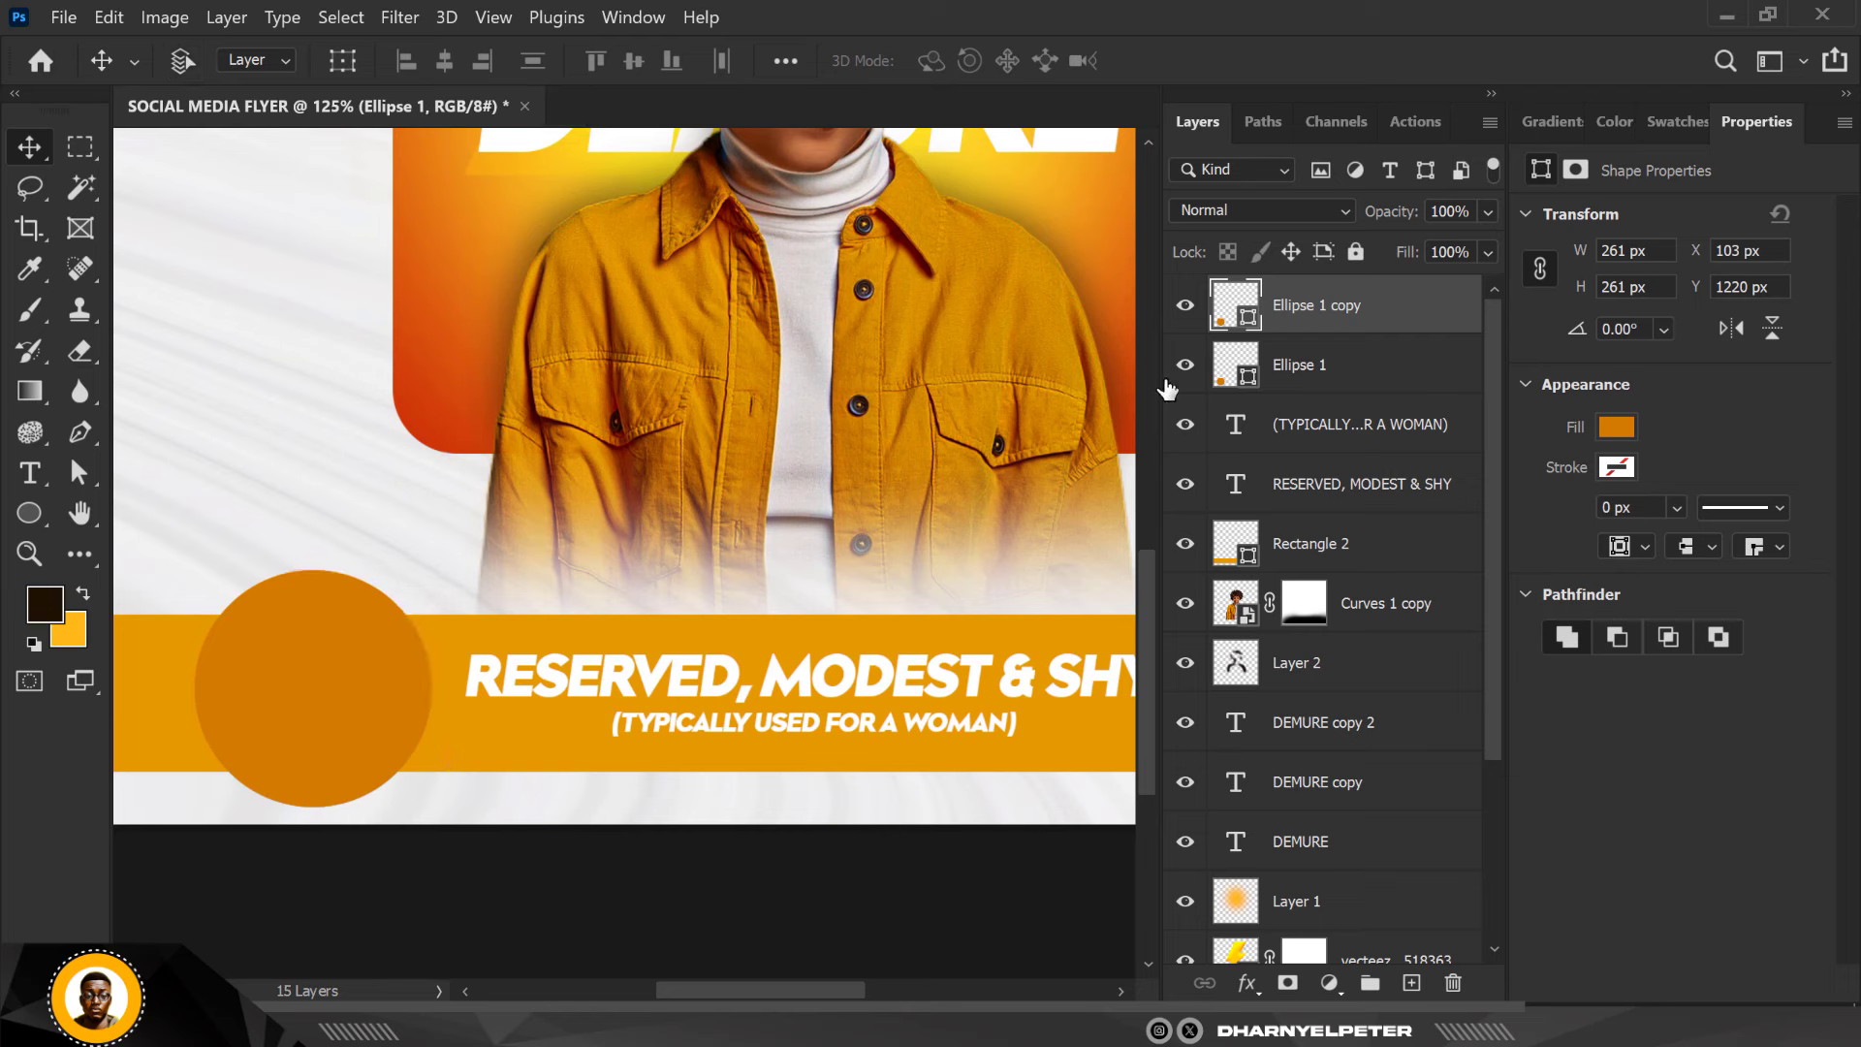
key("ctrl+z")
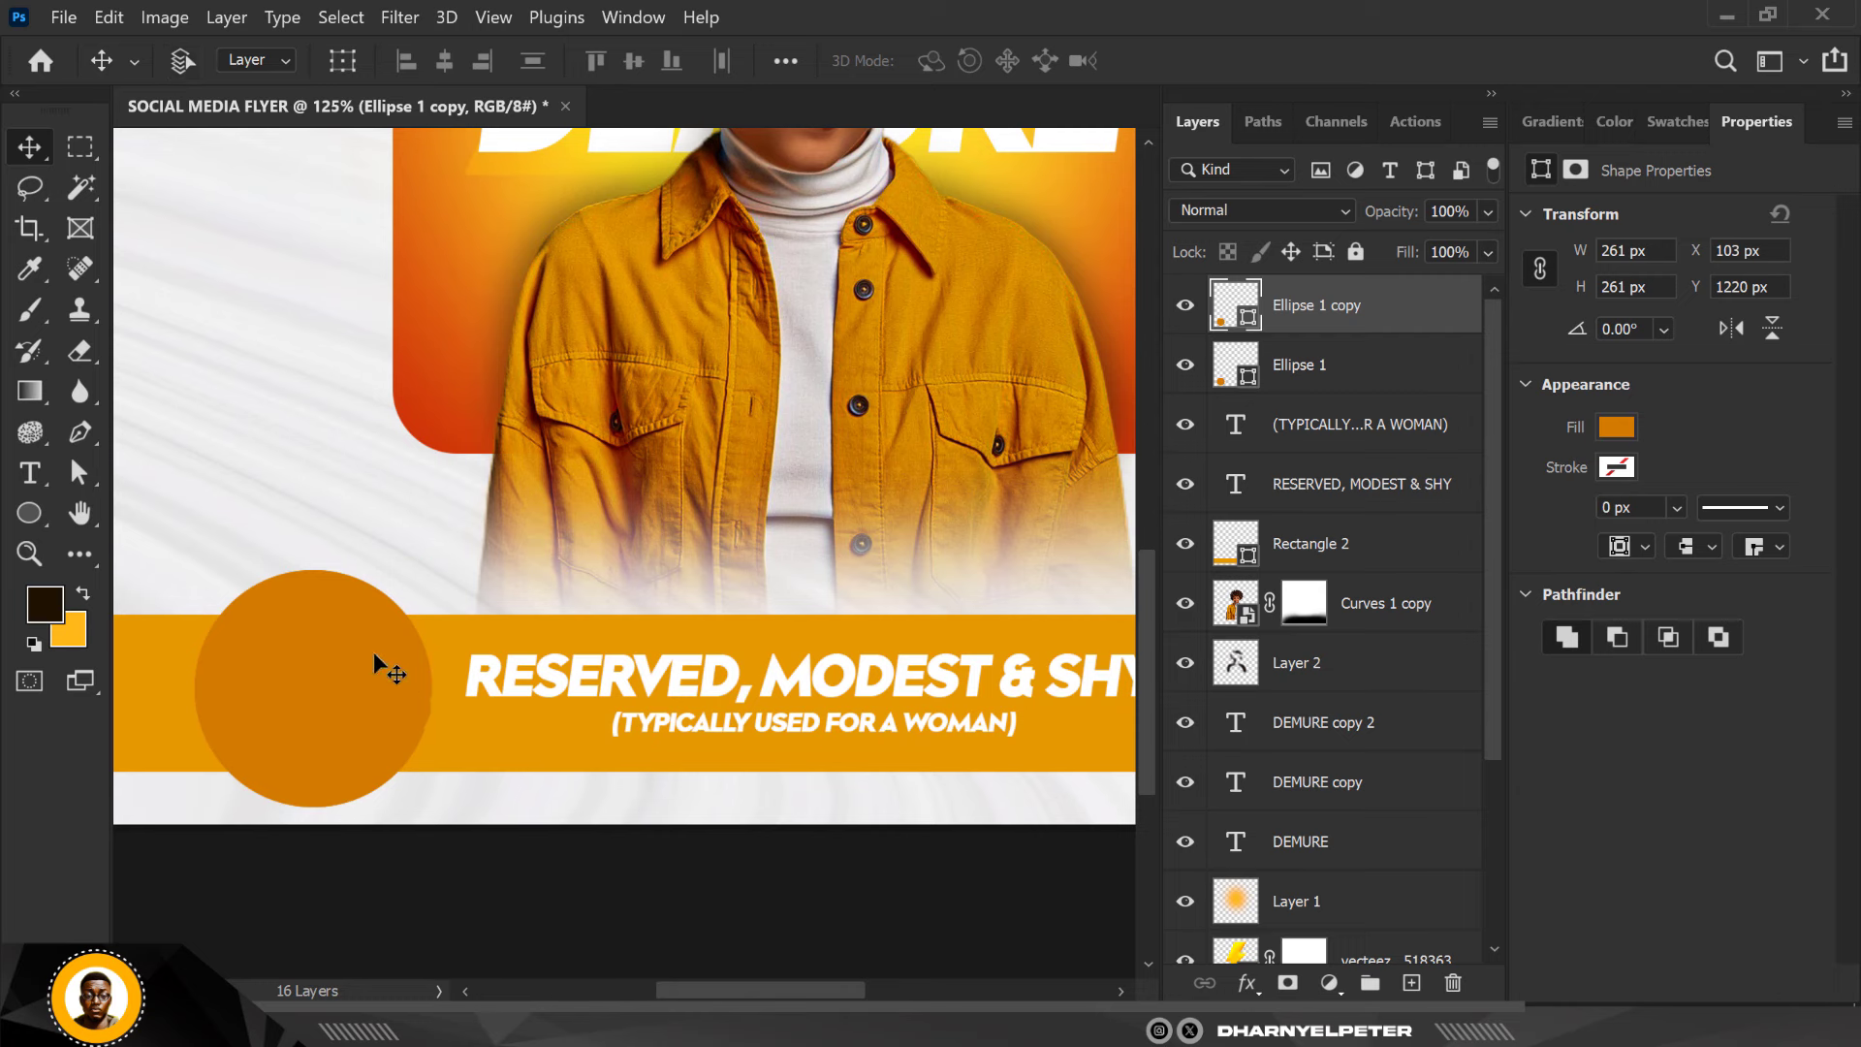
Scale the circle copy down around its centre to about 196 px, concentric with the original circle
key("ctrl+t")
left_click_drag(433, 571, 419, 602)
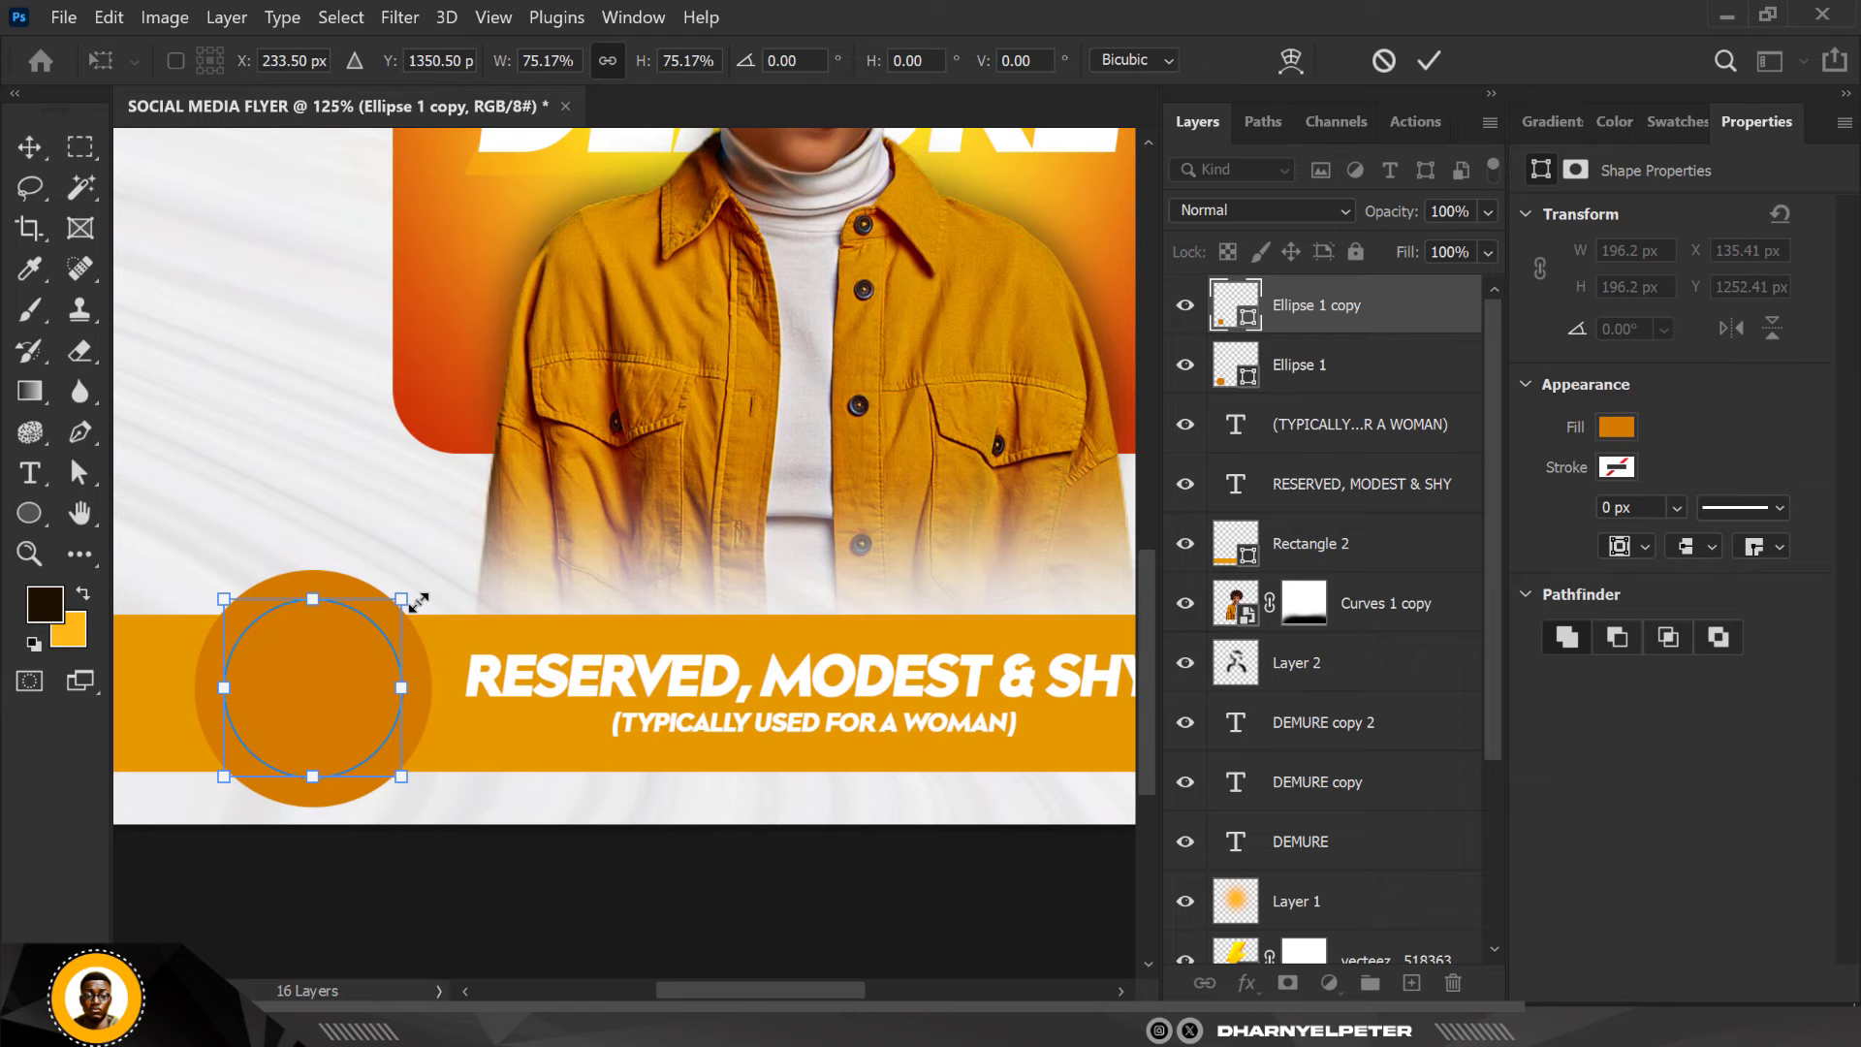
key("Return")
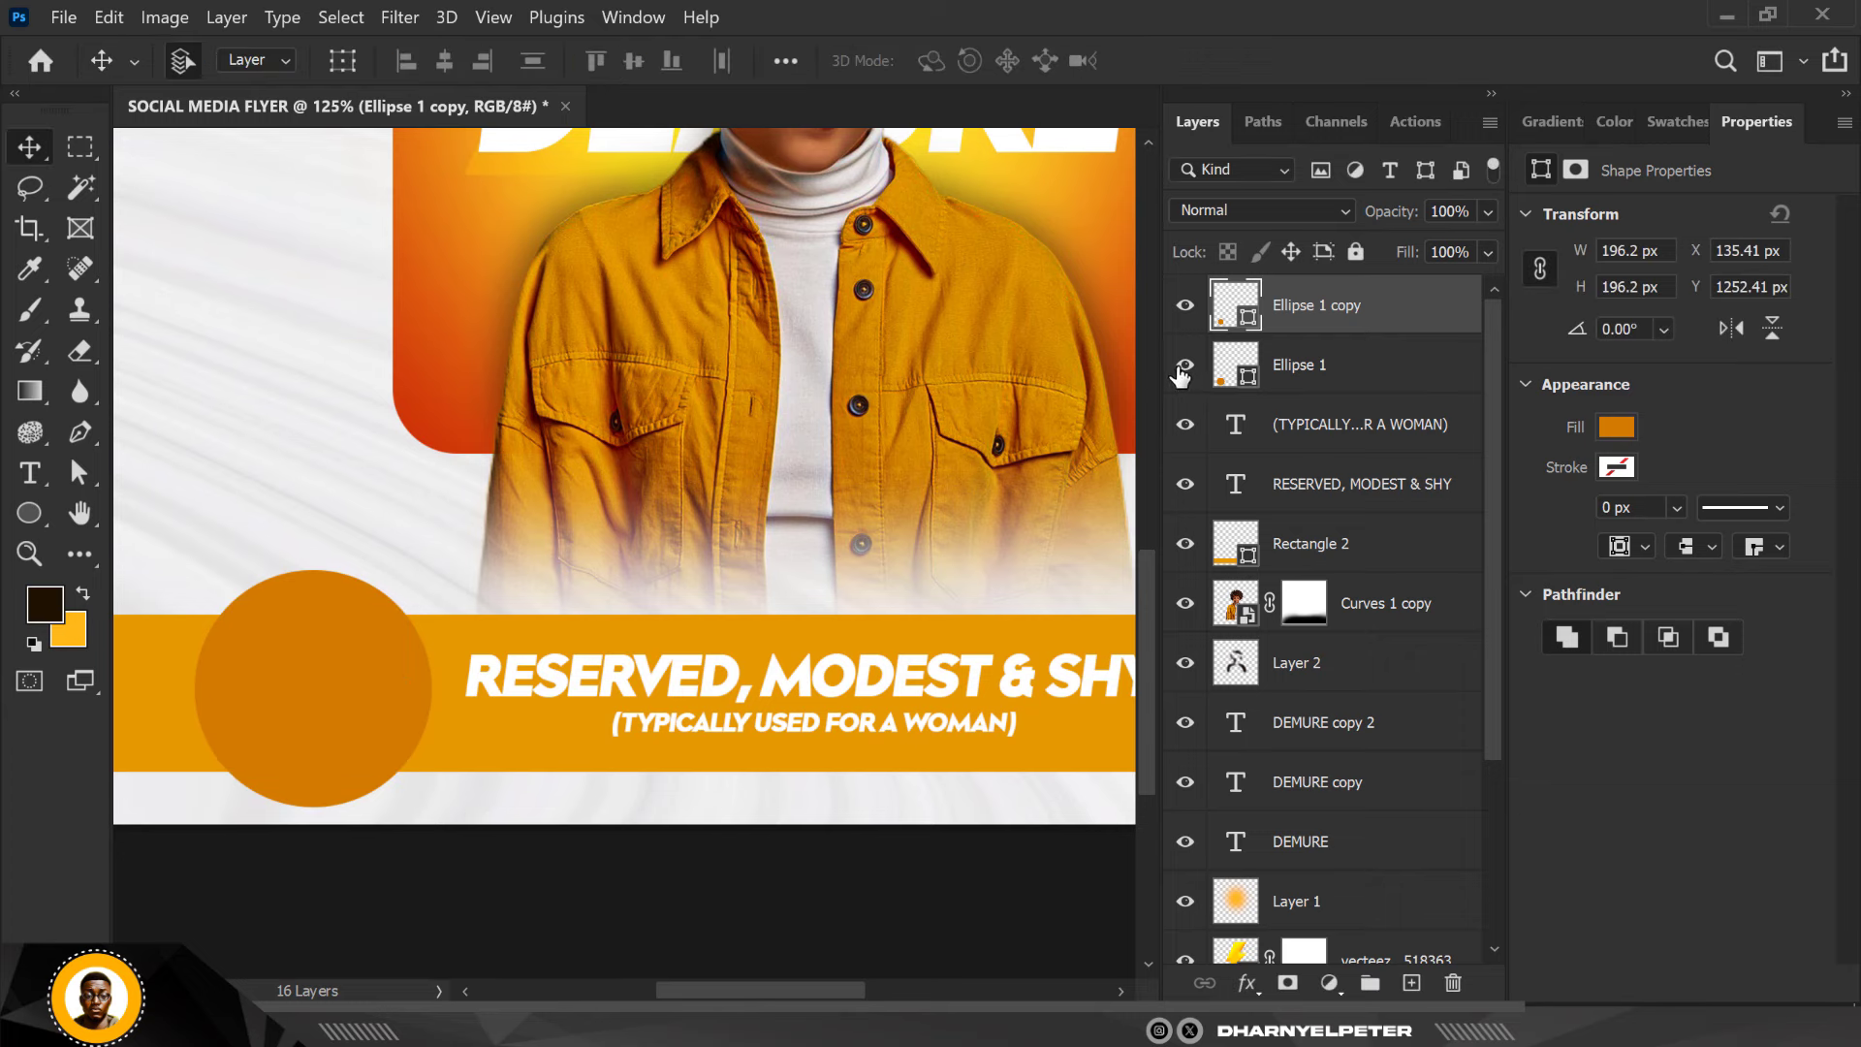
Fill the inner circle with the red-orange #d9530d sampled from the gradient rounded rectangle
double_click(1244, 318)
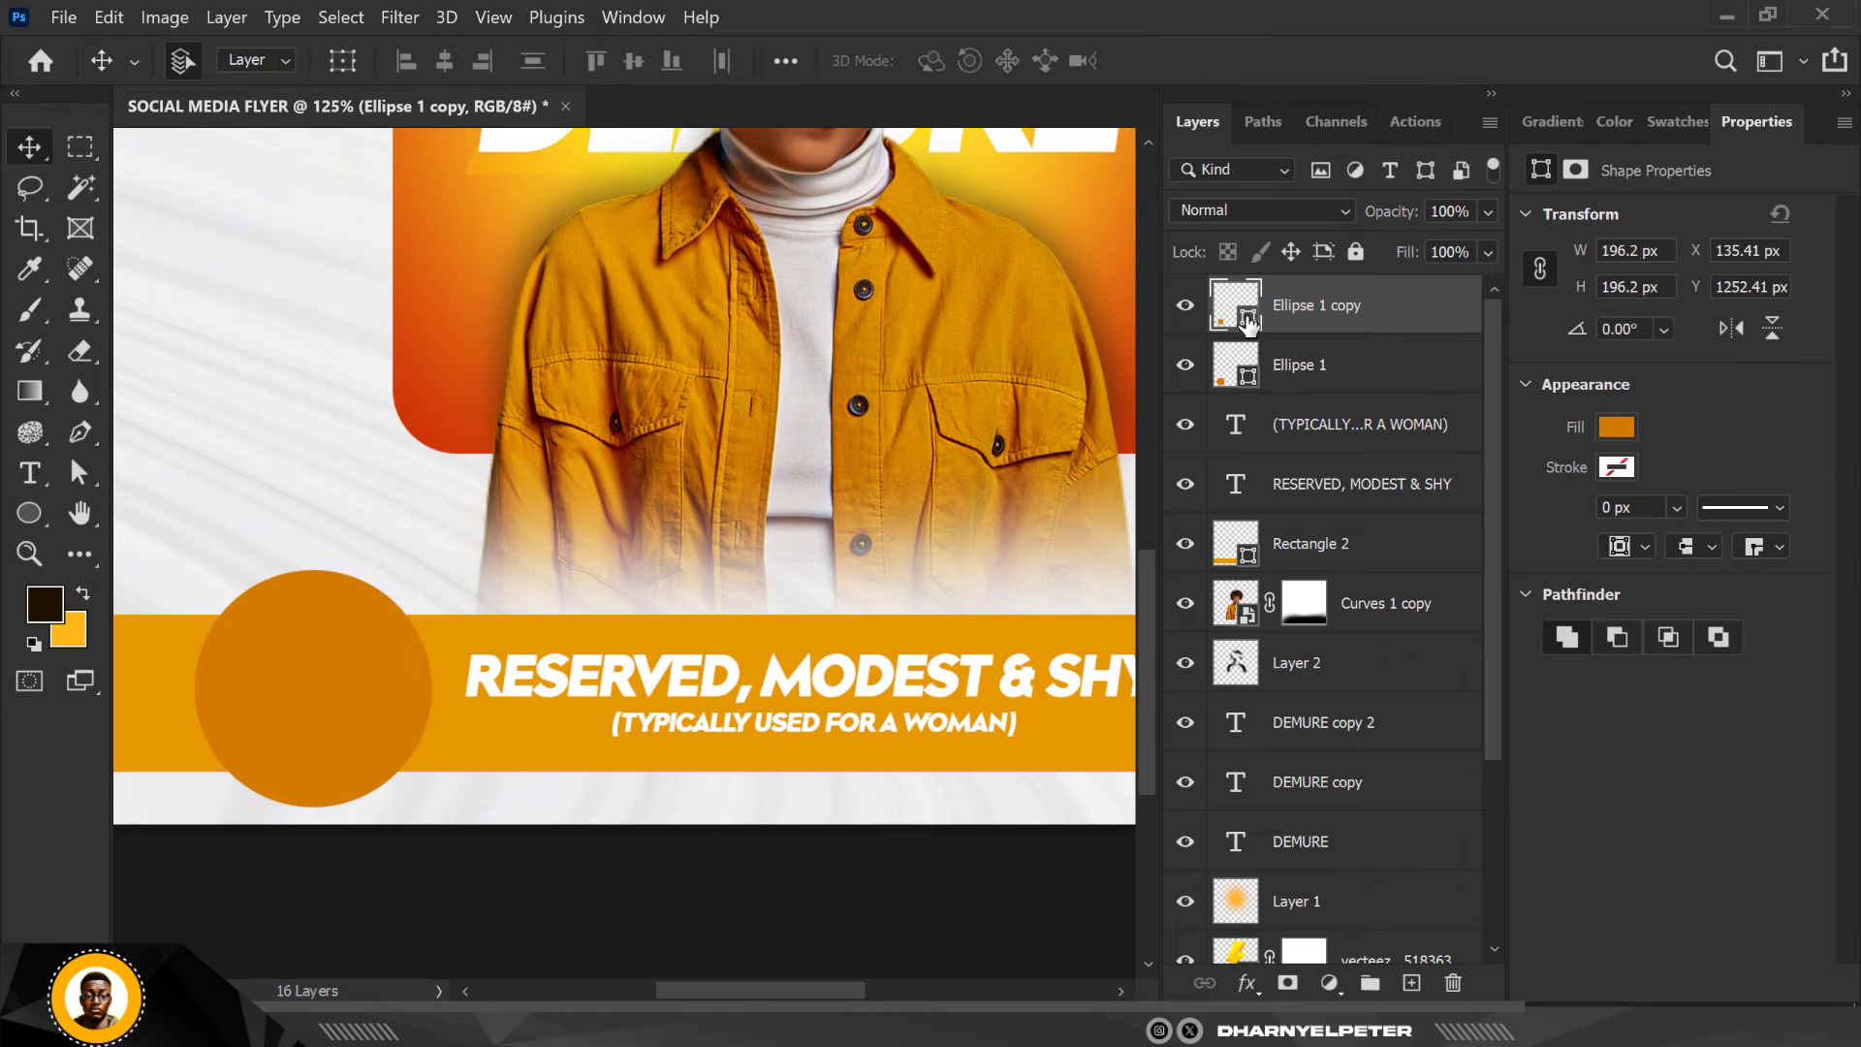
left_click(416, 405)
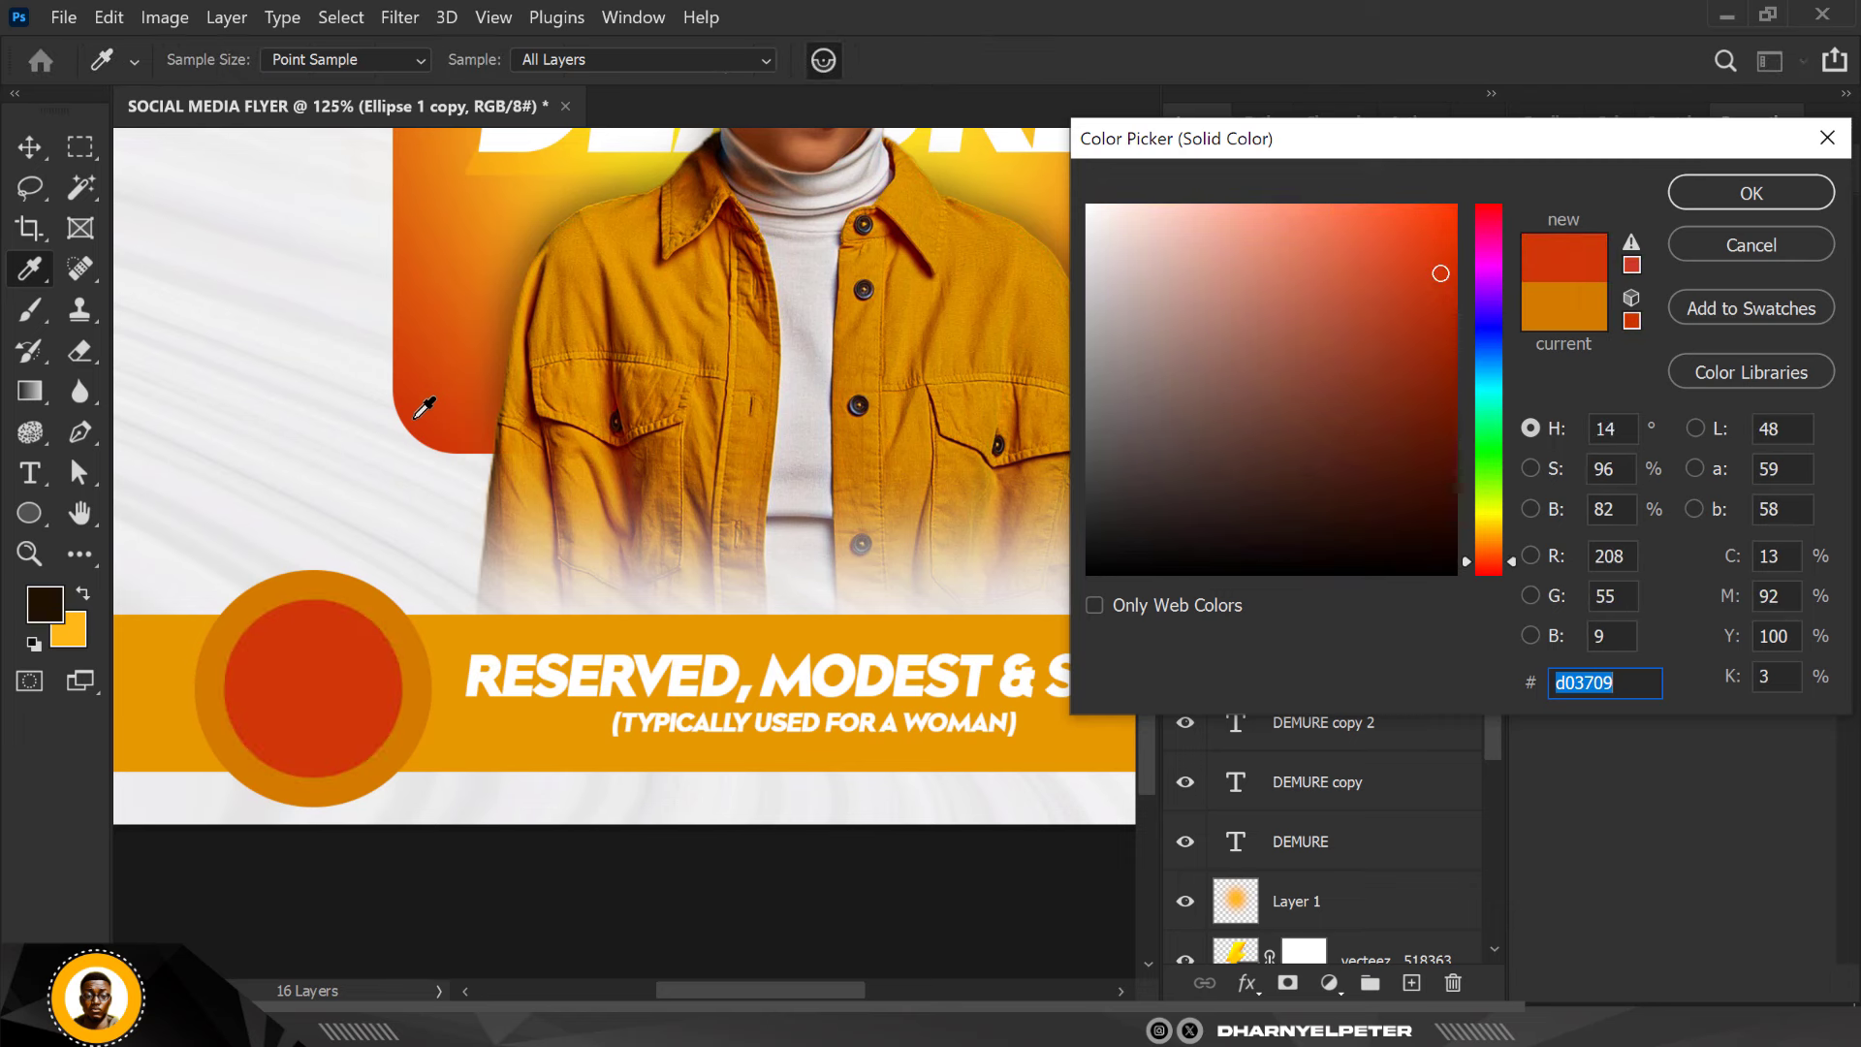
left_click(442, 343)
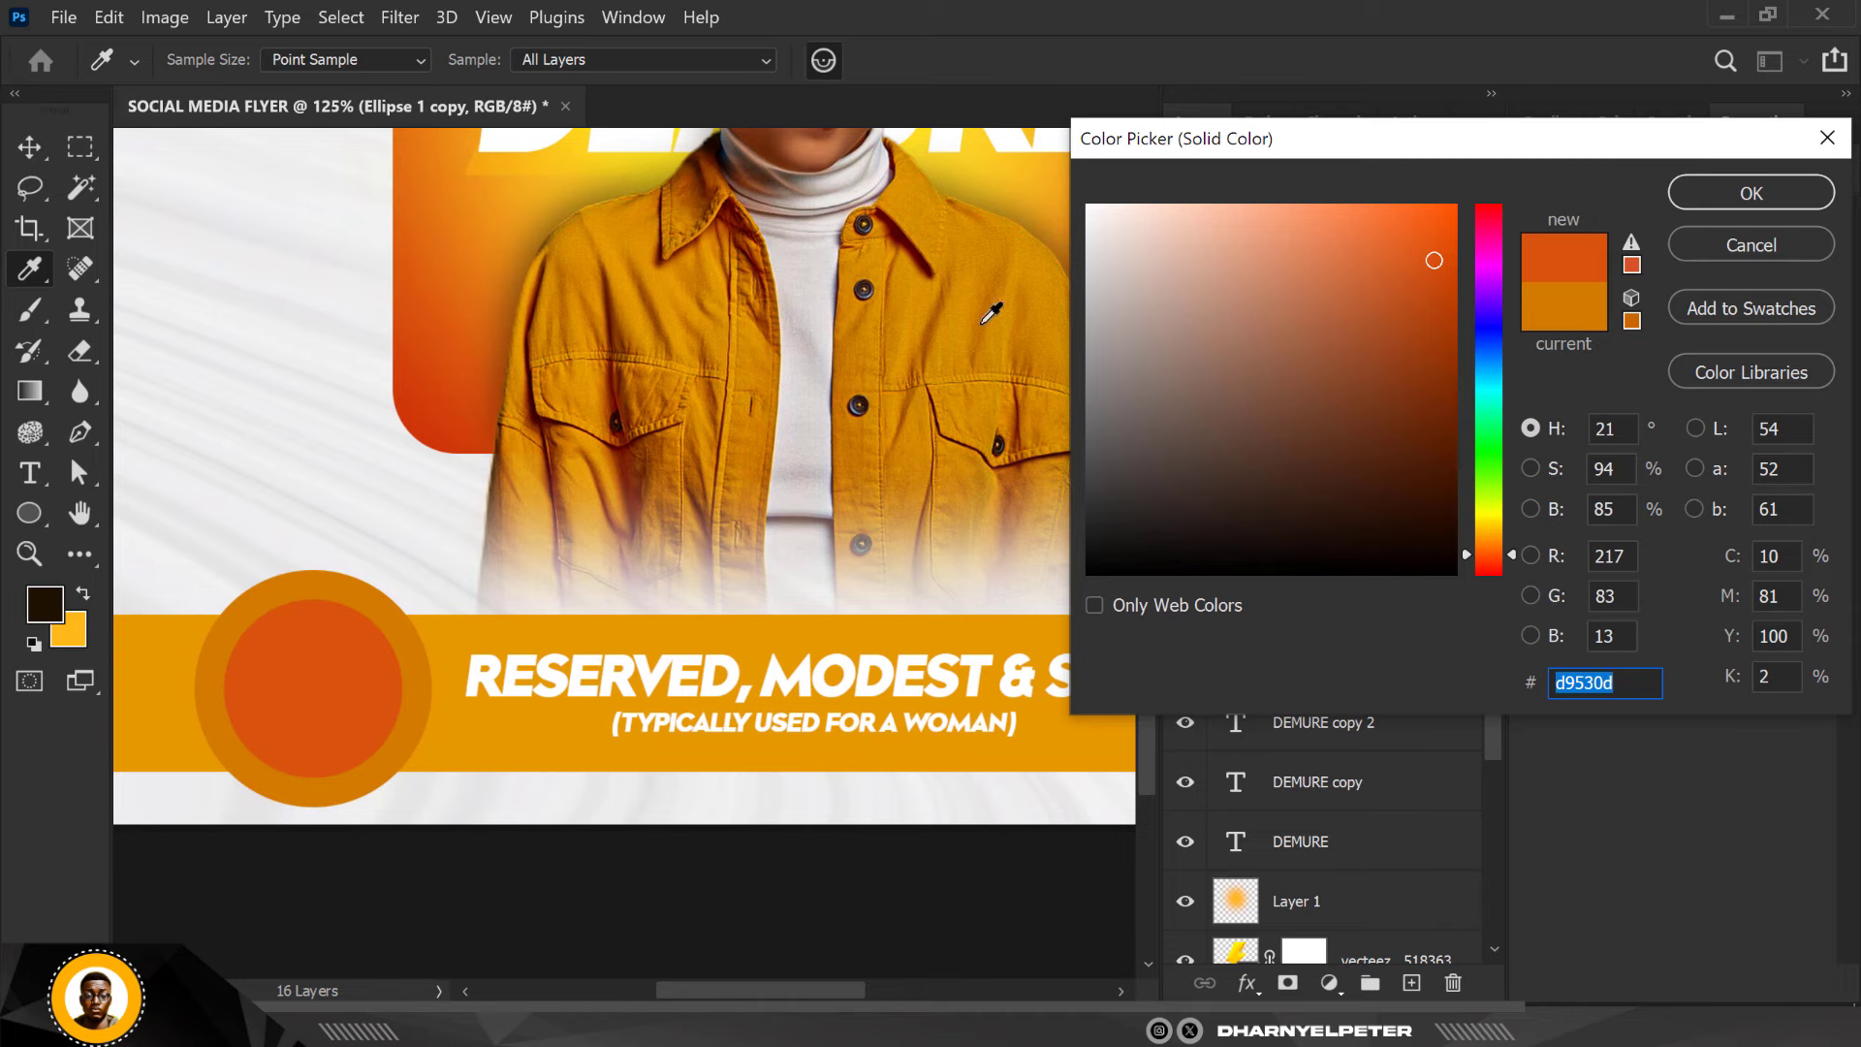
left_click(1757, 199)
Create a new layer above the inner circle and clip it to that circle
scroll(496, 653, "down", 5)
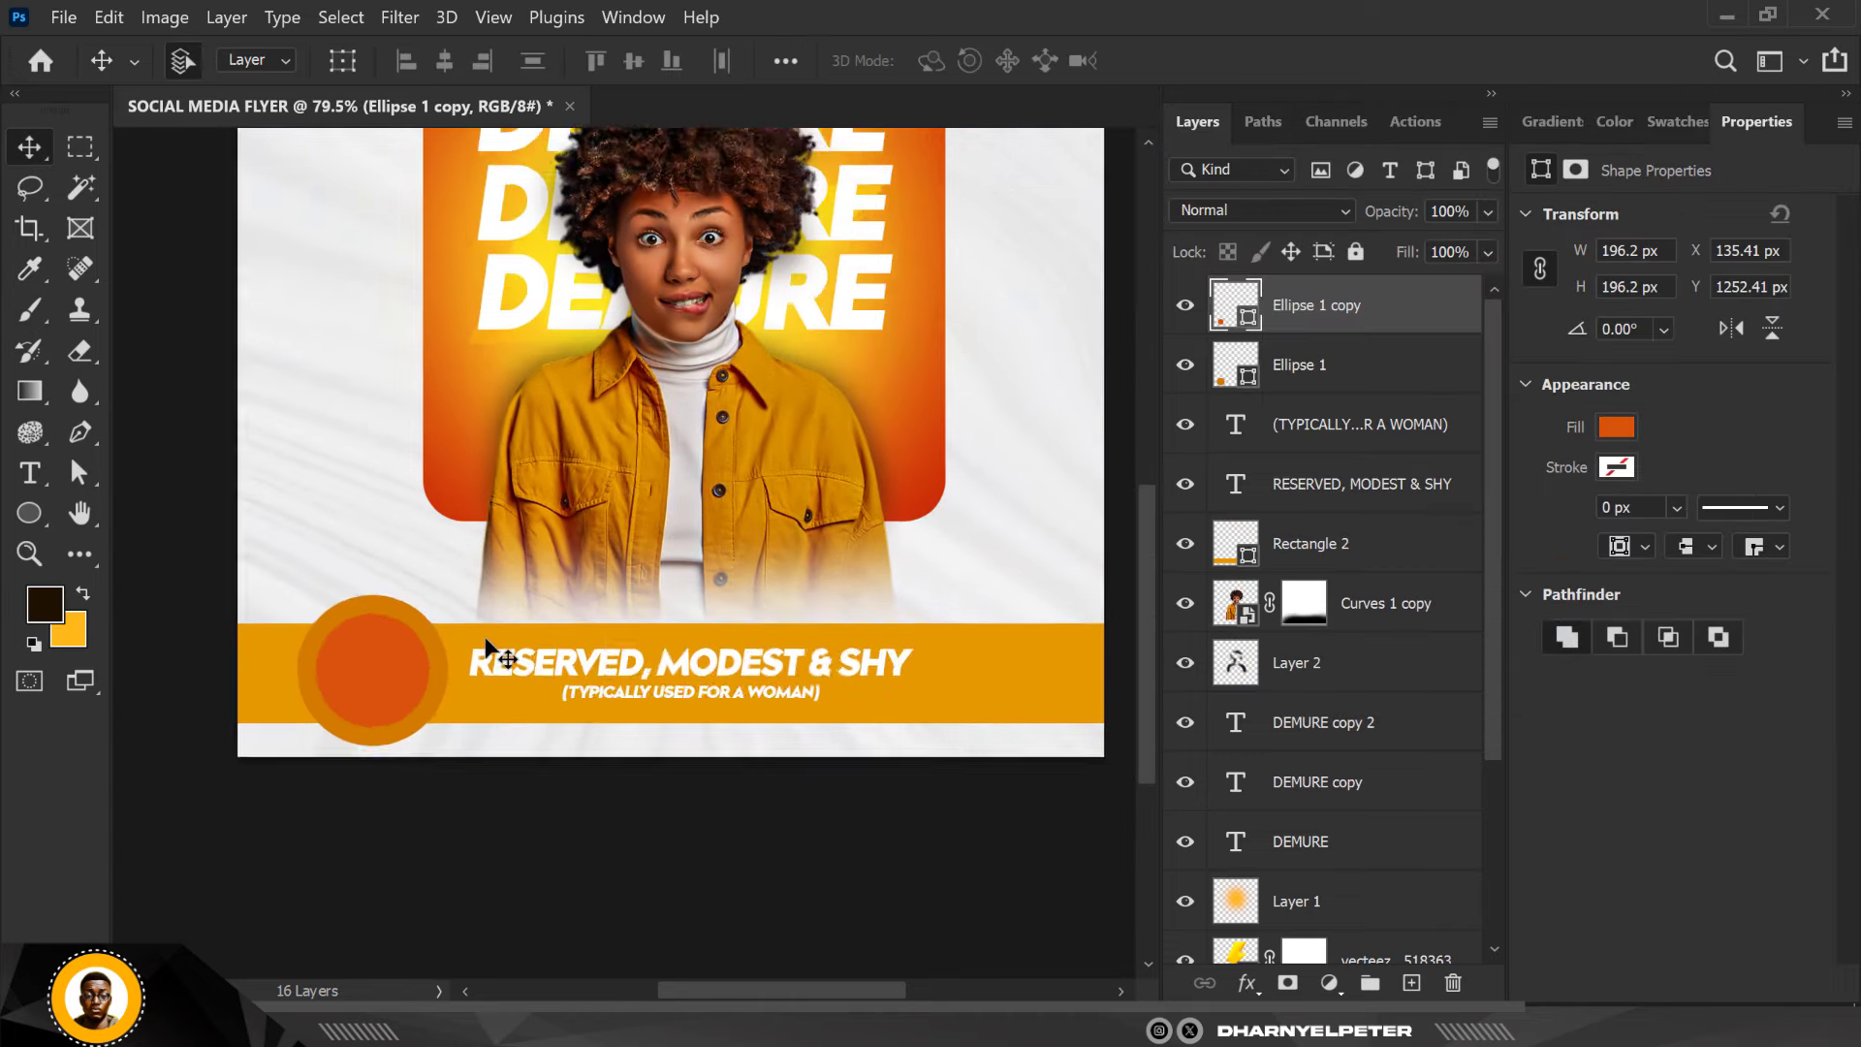
scroll(506, 651, "up", 1)
scroll(506, 651, "up", 2)
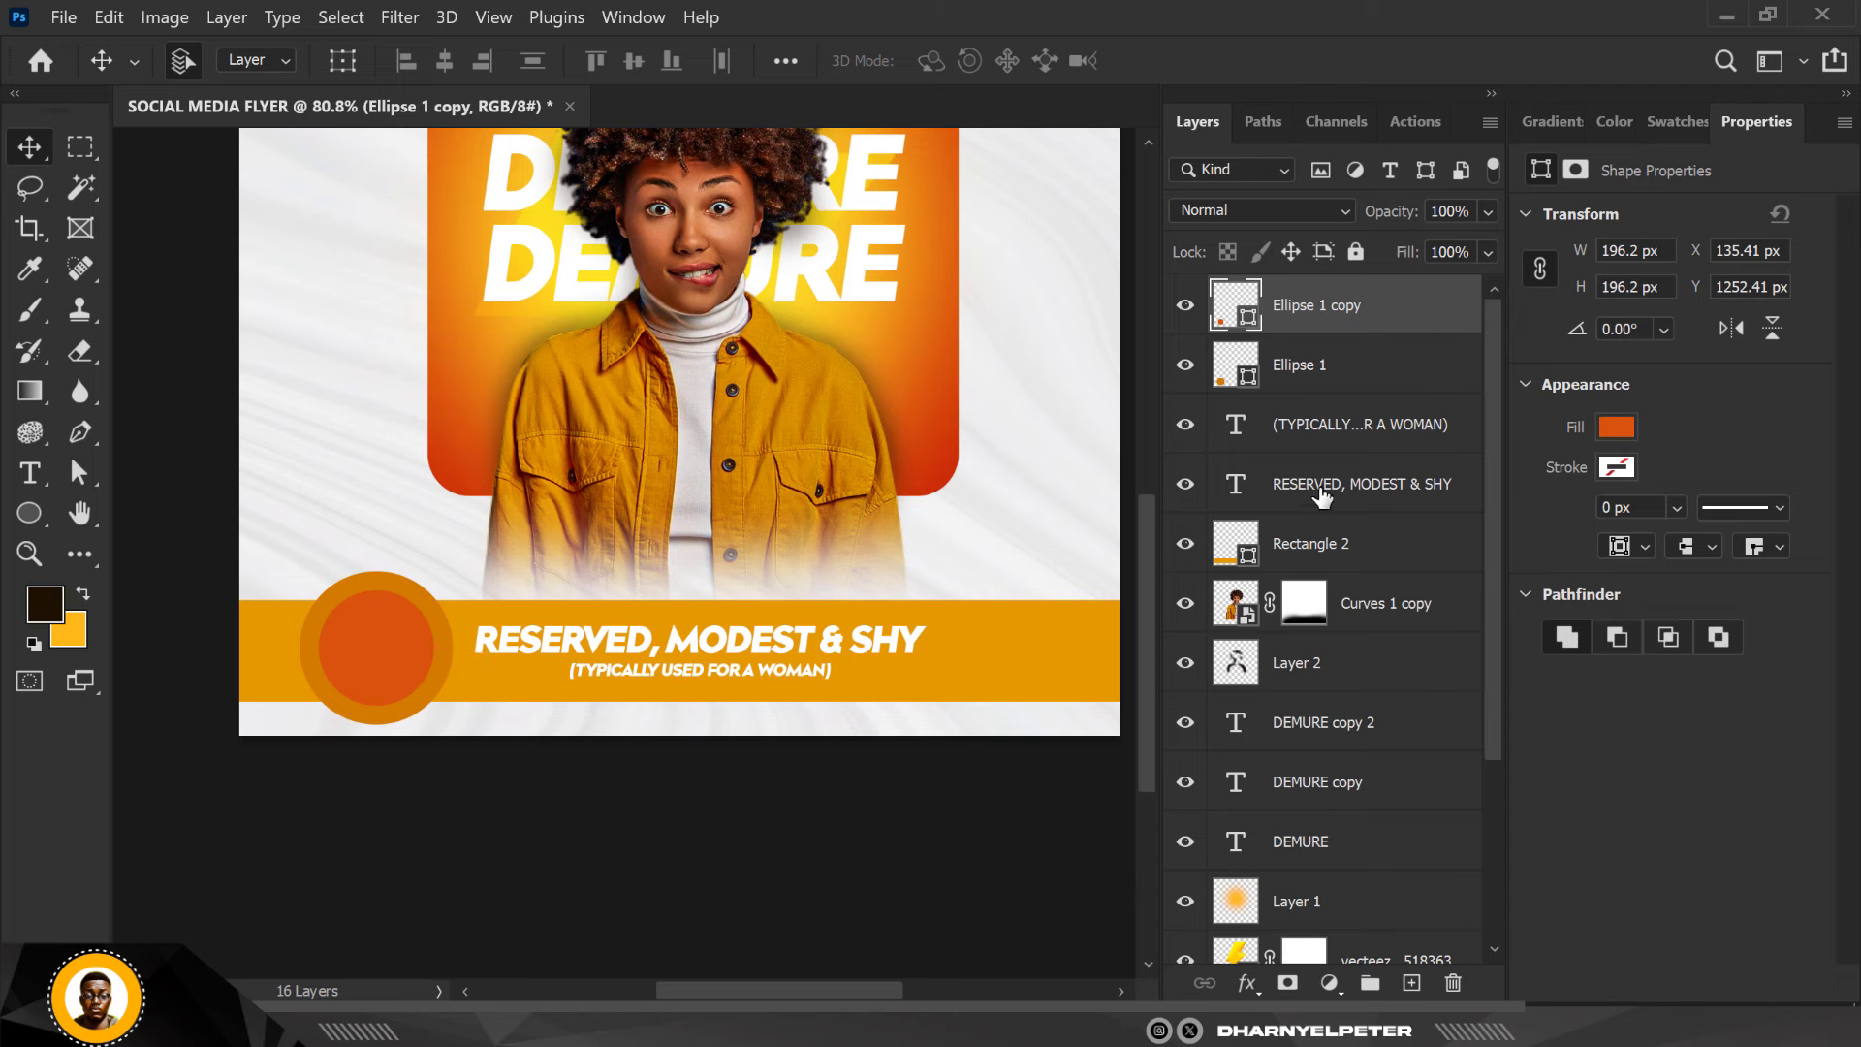
left_click(1412, 983)
key("ctrl+alt+g")
Paint a soft yellow-orange glow in the middle of the inner circle with a 150 px brush
key("b")
key("x")
scroll(372, 652, "up", 4)
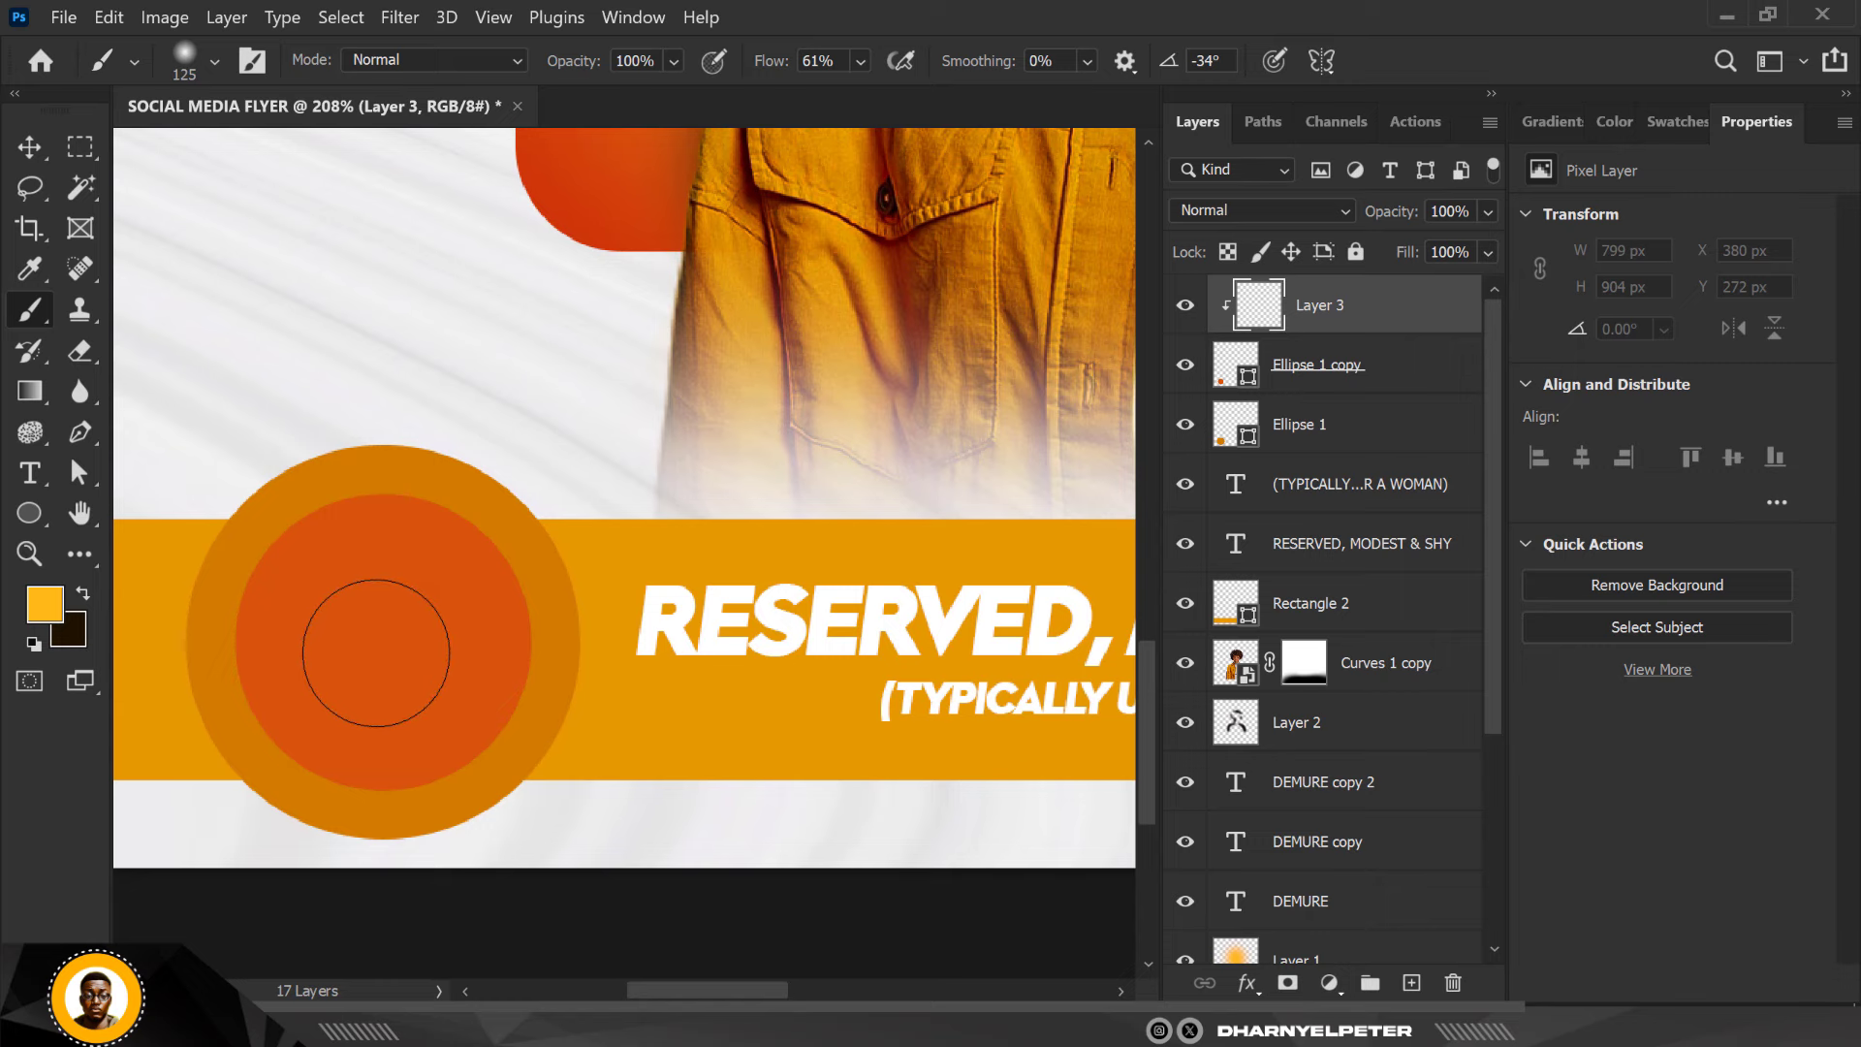
key("bracketright")
left_click(381, 651)
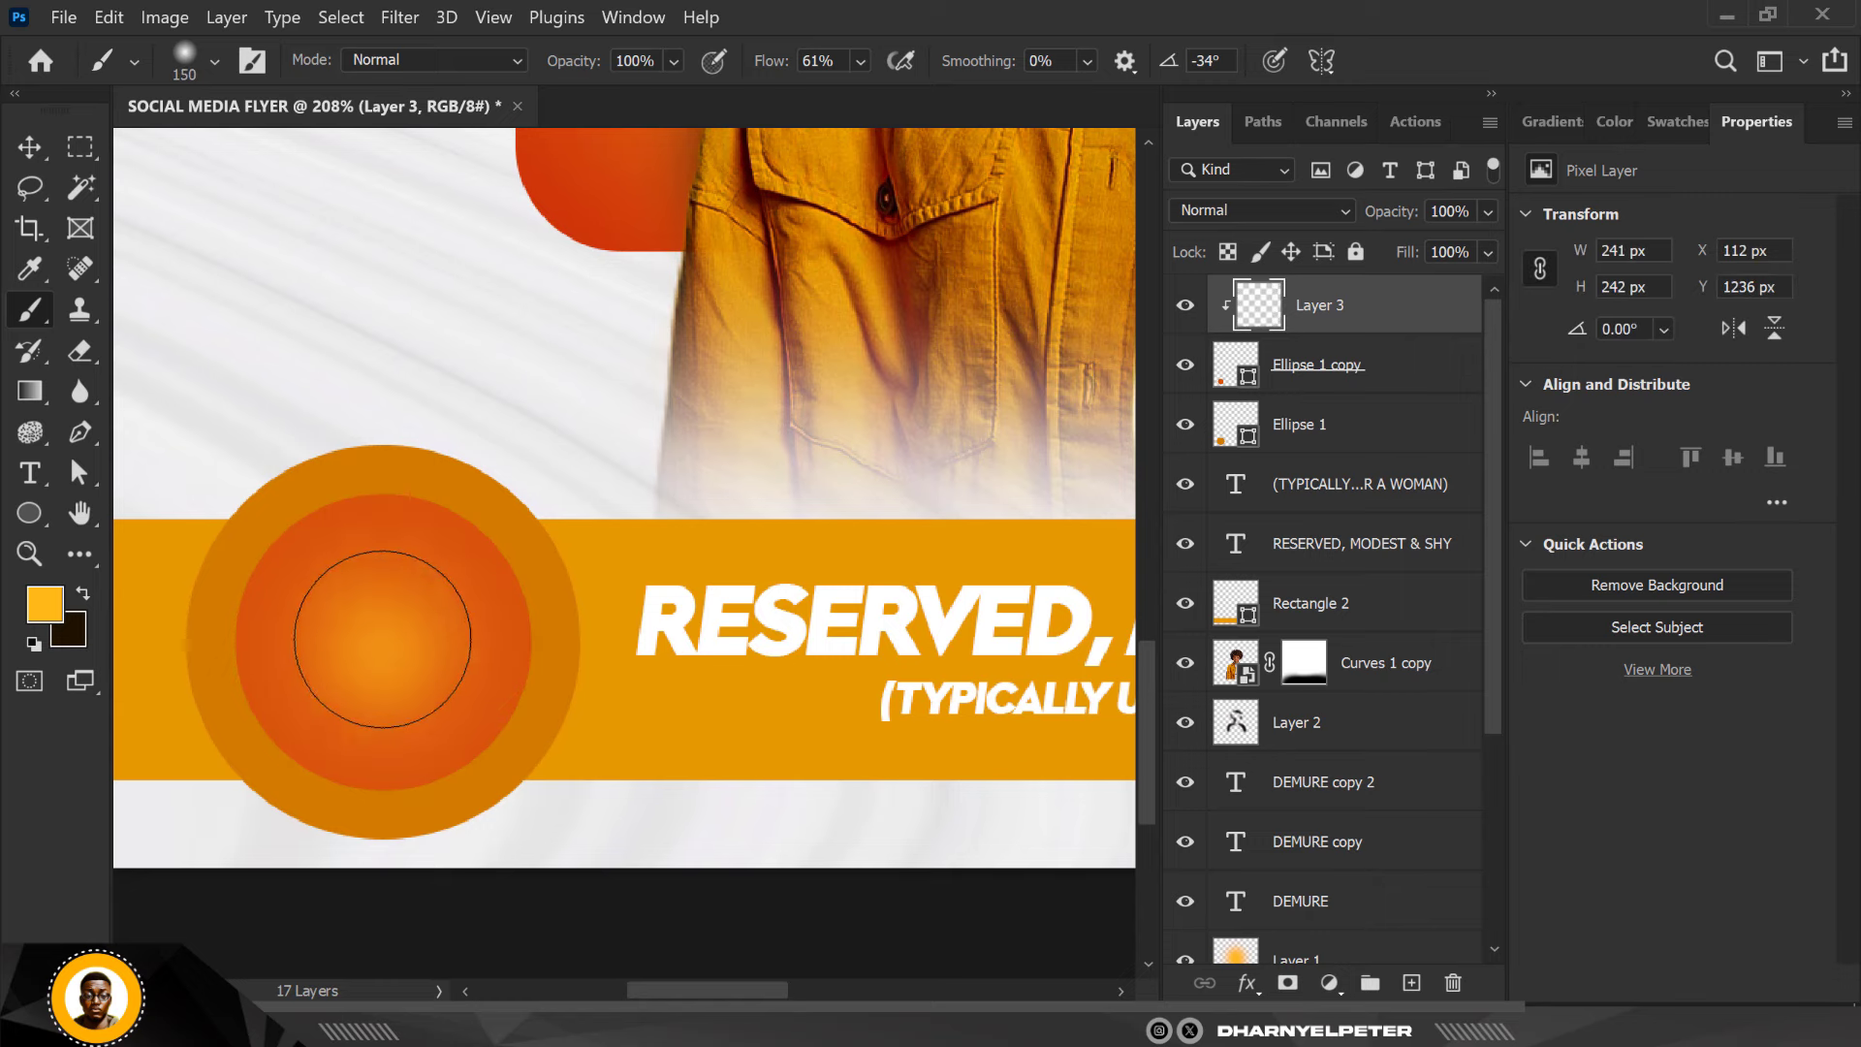
left_click(426, 606)
scroll(435, 609, "down", 3)
scroll(441, 606, "down", 6)
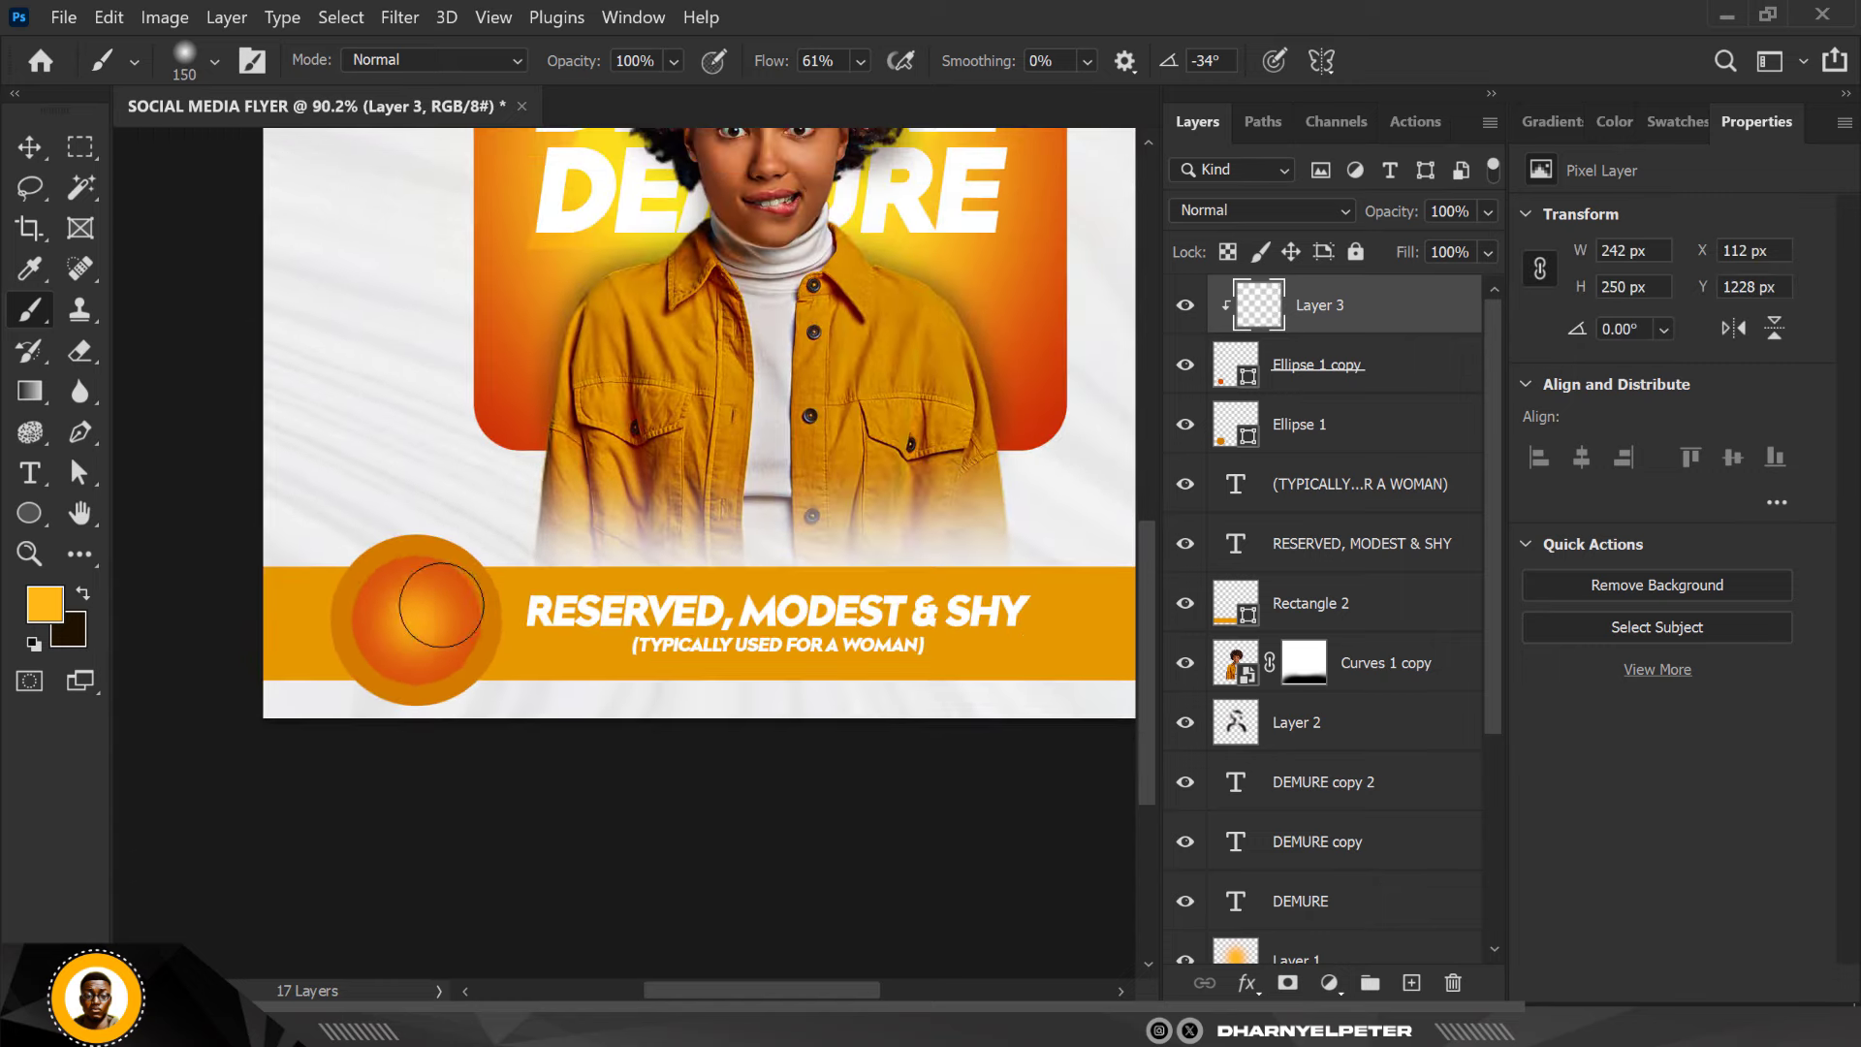
Place the light-bulb PNG on top of all layers and shrink it onto the circular badge
left_click(33, 141)
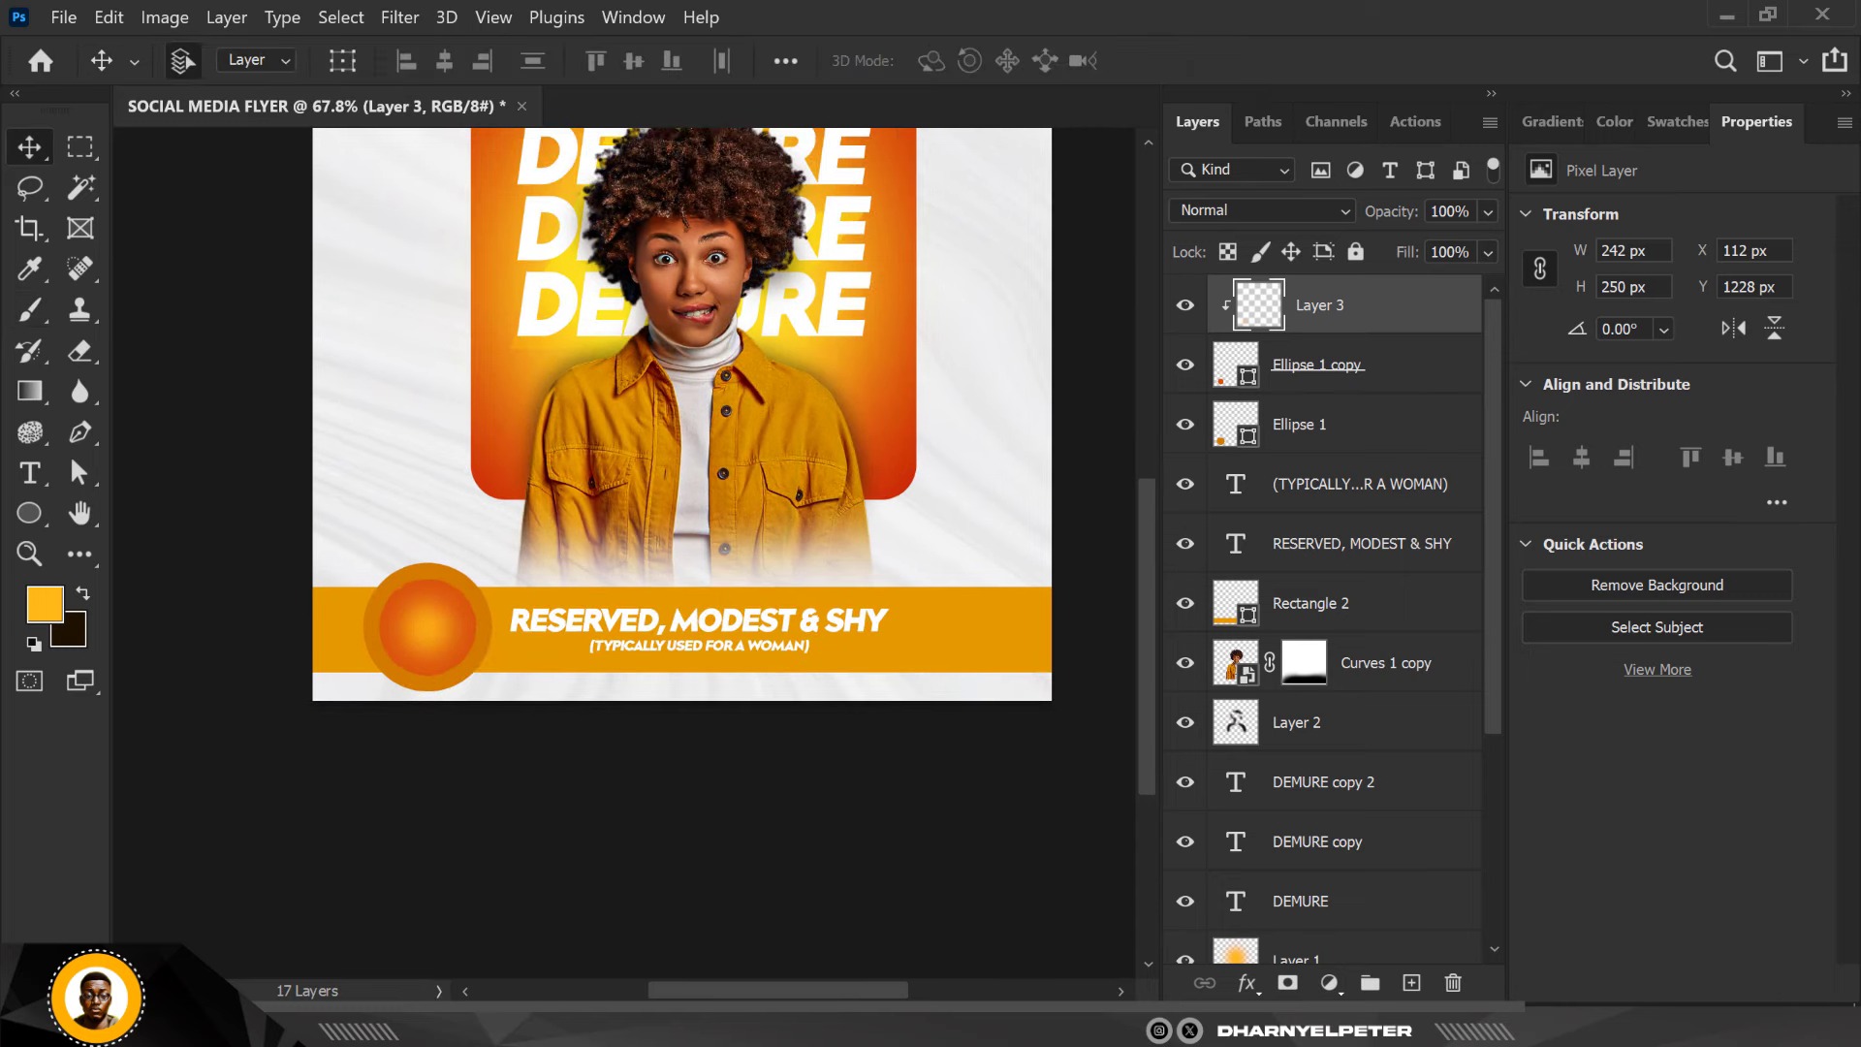
left_click(1411, 983)
key("alt+Tab")
left_click_drag(811, 199, 862, 1042)
left_click_drag(866, 970, 463, 648)
left_click_drag(1052, 784, 735, 467)
left_click_drag(683, 414, 428, 623)
Scale the light bulb to 1.85% and centre it within the badge's inner circle
scroll(530, 560, "up", 8)
scroll(257, 814, "up", 5)
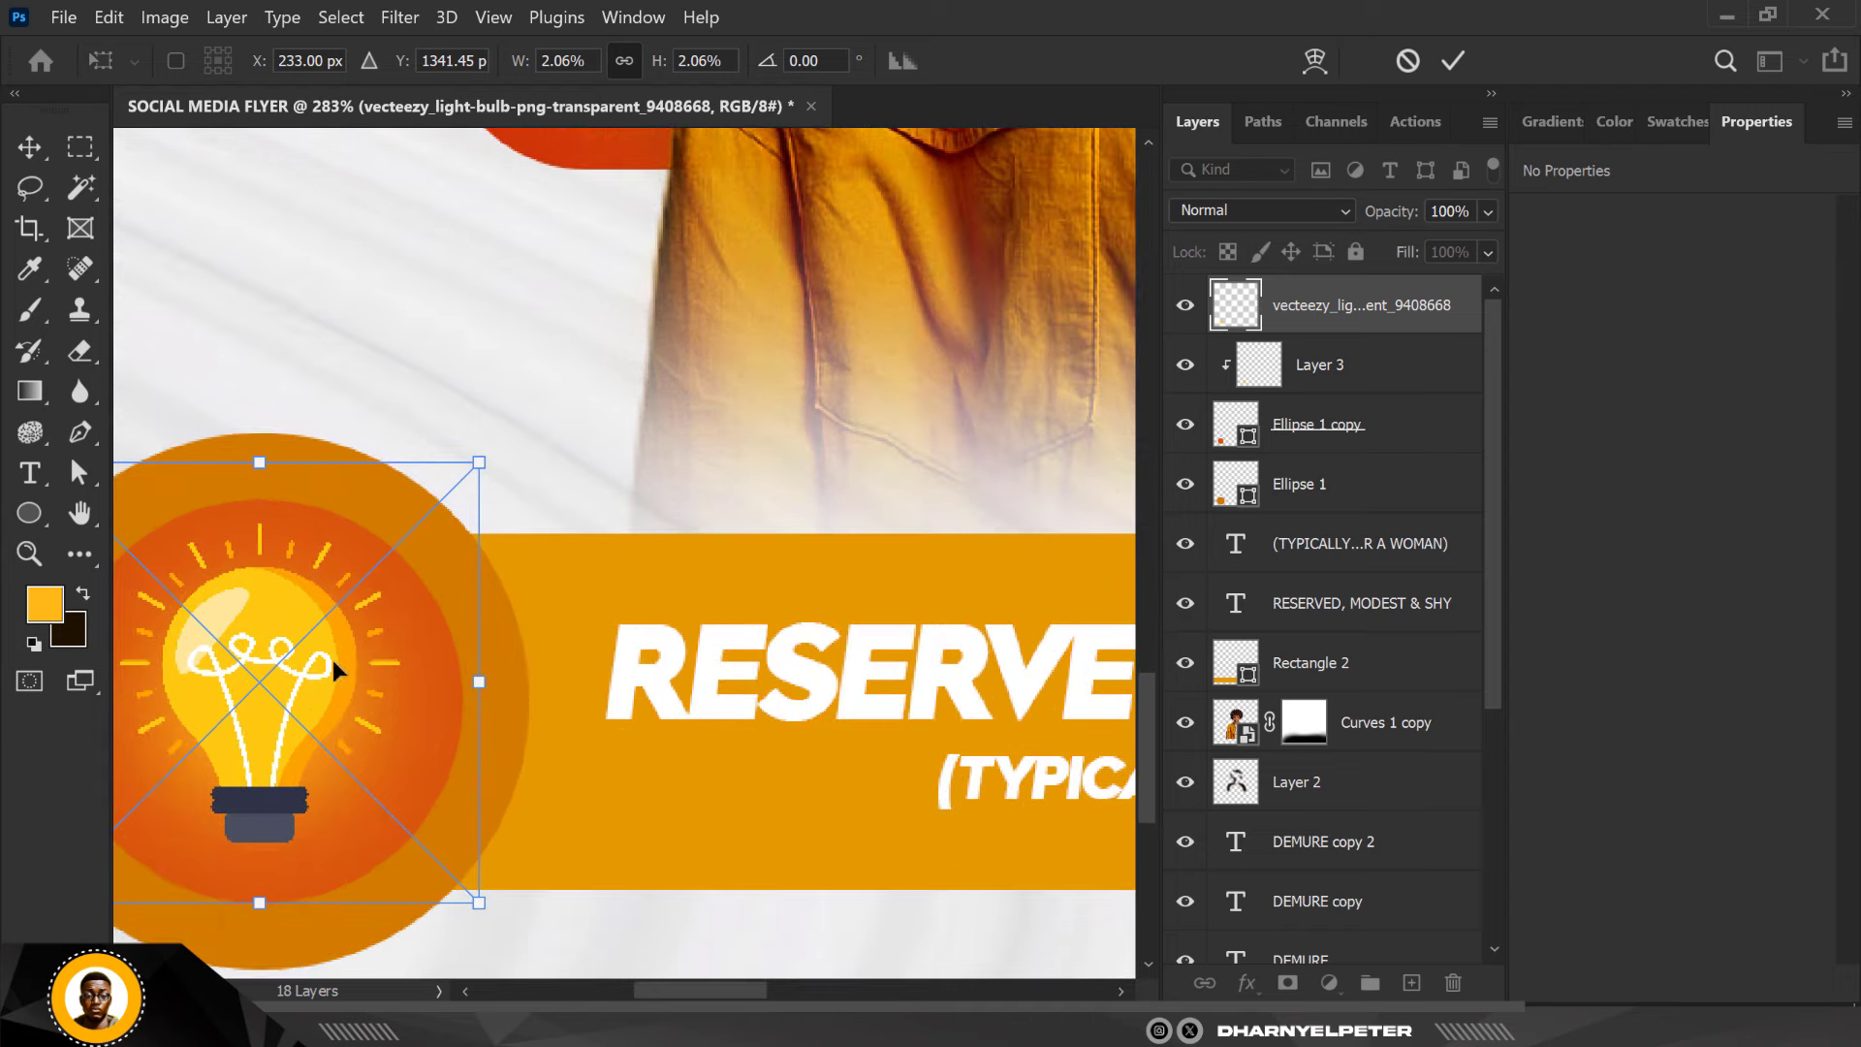
left_click_drag(482, 458, 457, 492)
left_click_drag(295, 673, 299, 683)
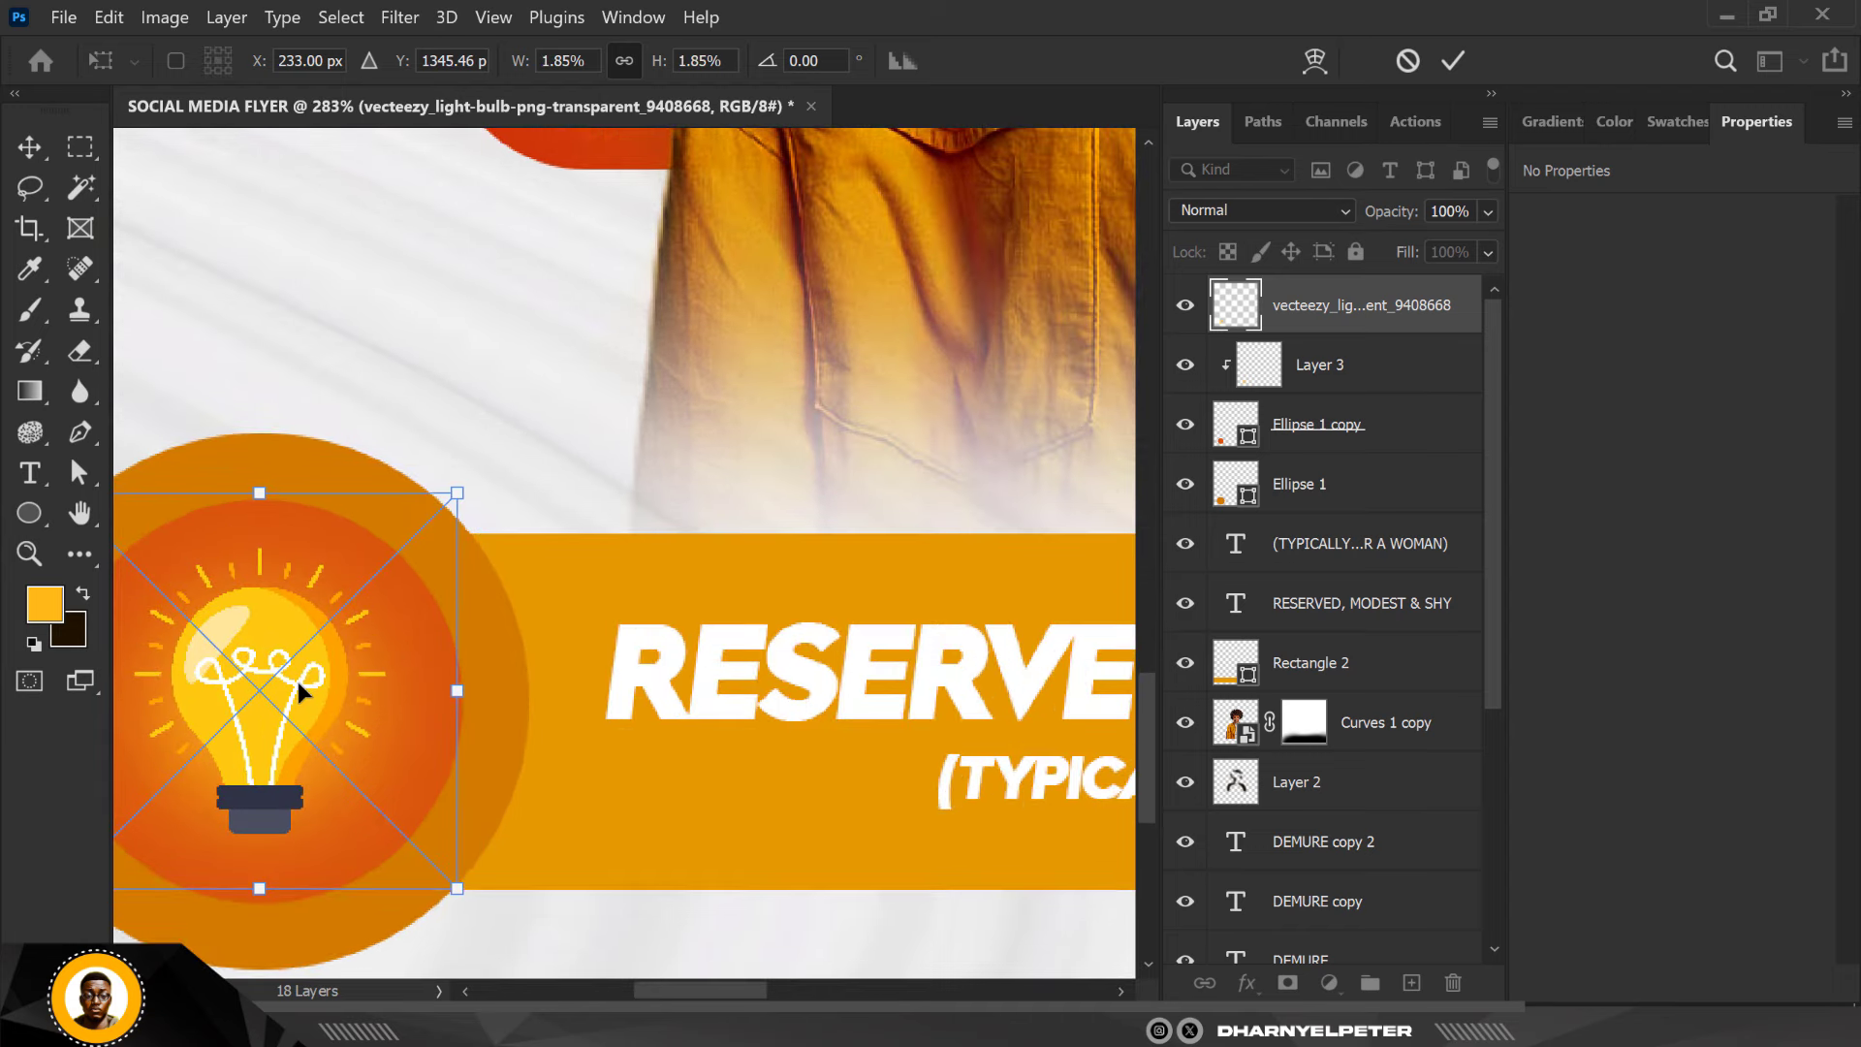
key("Return")
Create a new layer above the badge's outer circle and clip it to that circle
scroll(648, 538, "down", 5)
left_click(469, 502)
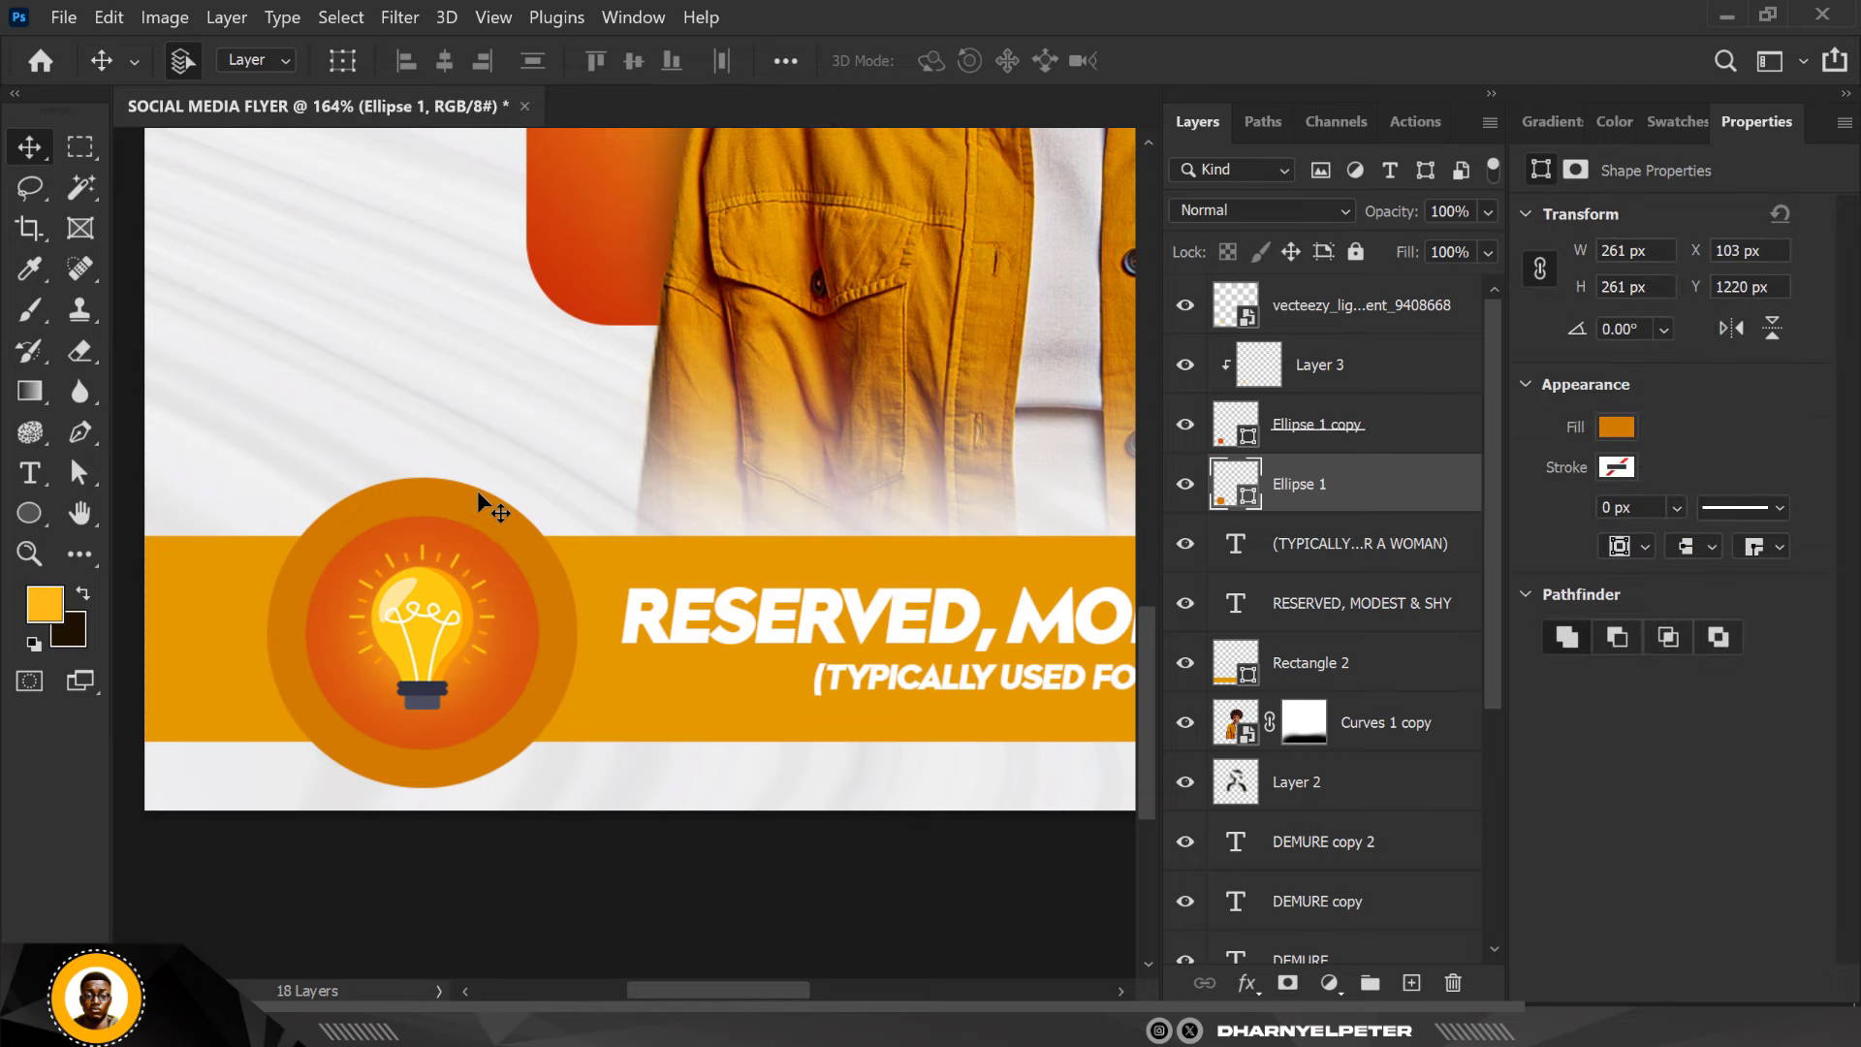
scroll(480, 503, "down", 2)
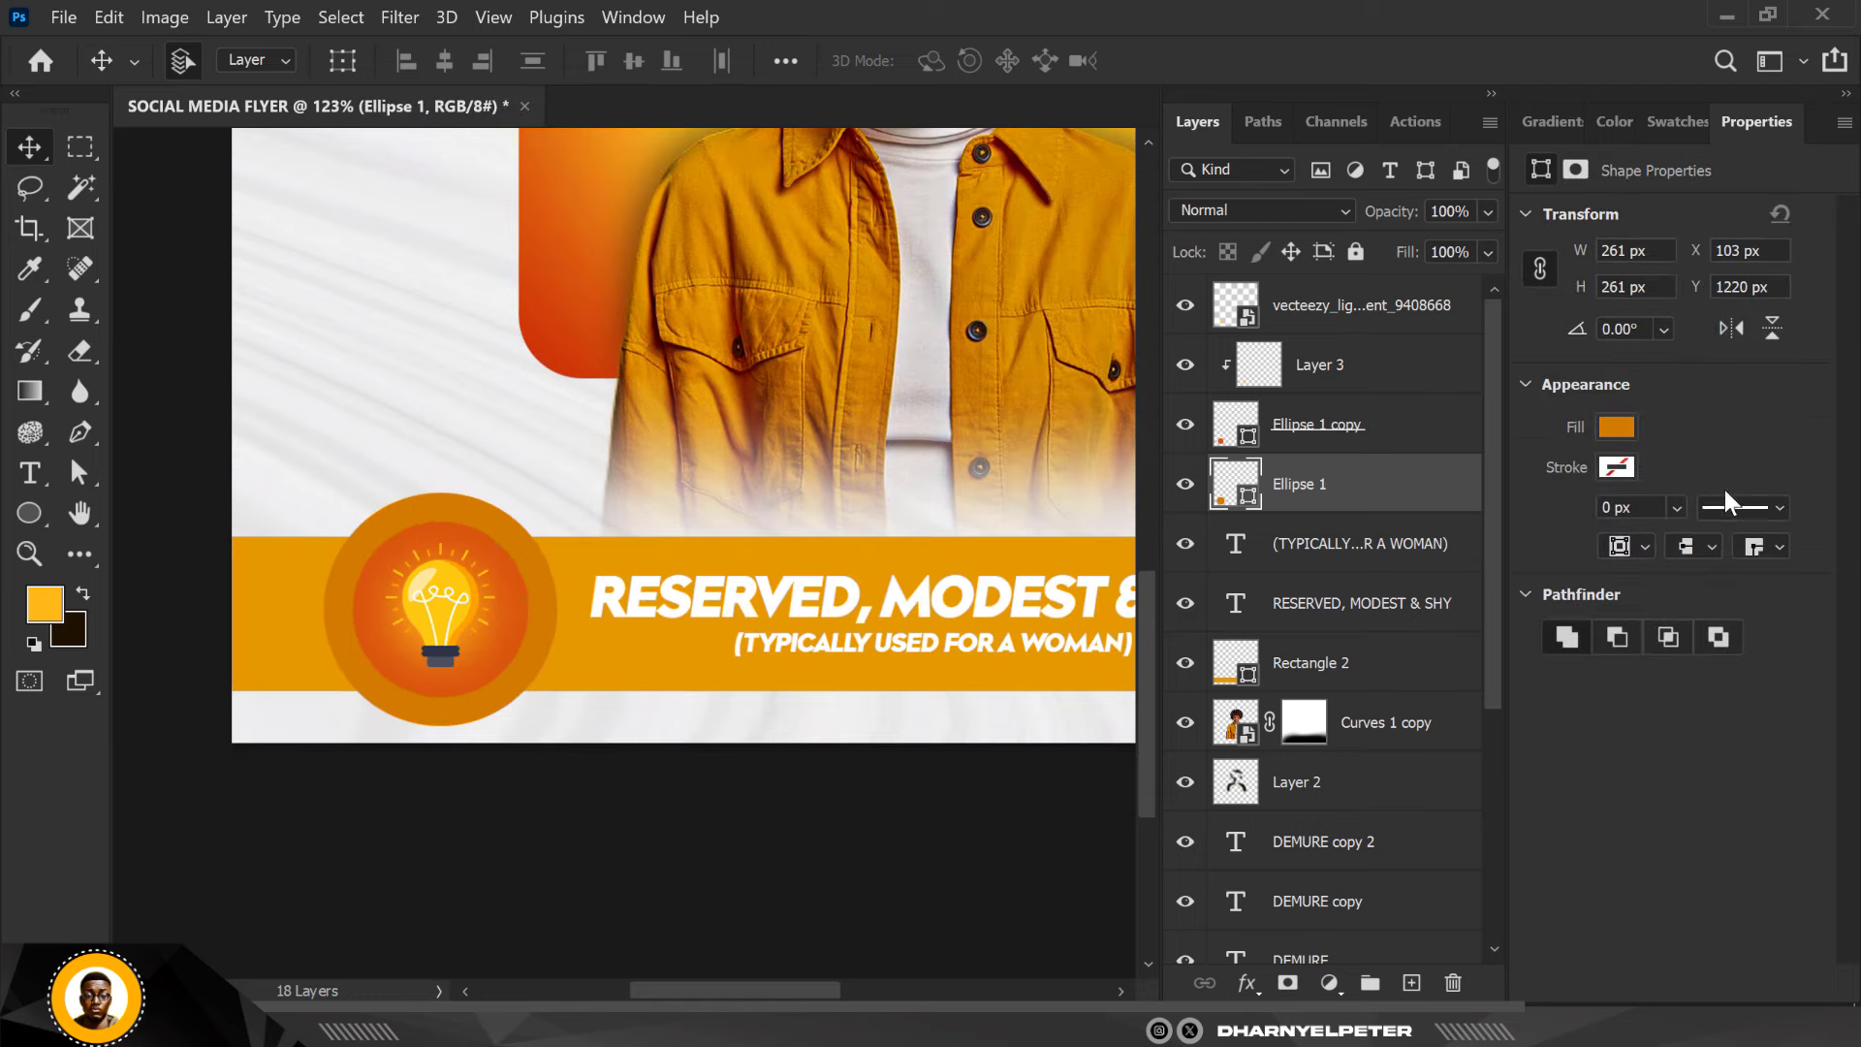
left_click(1412, 982)
key("ctrl+alt+g")
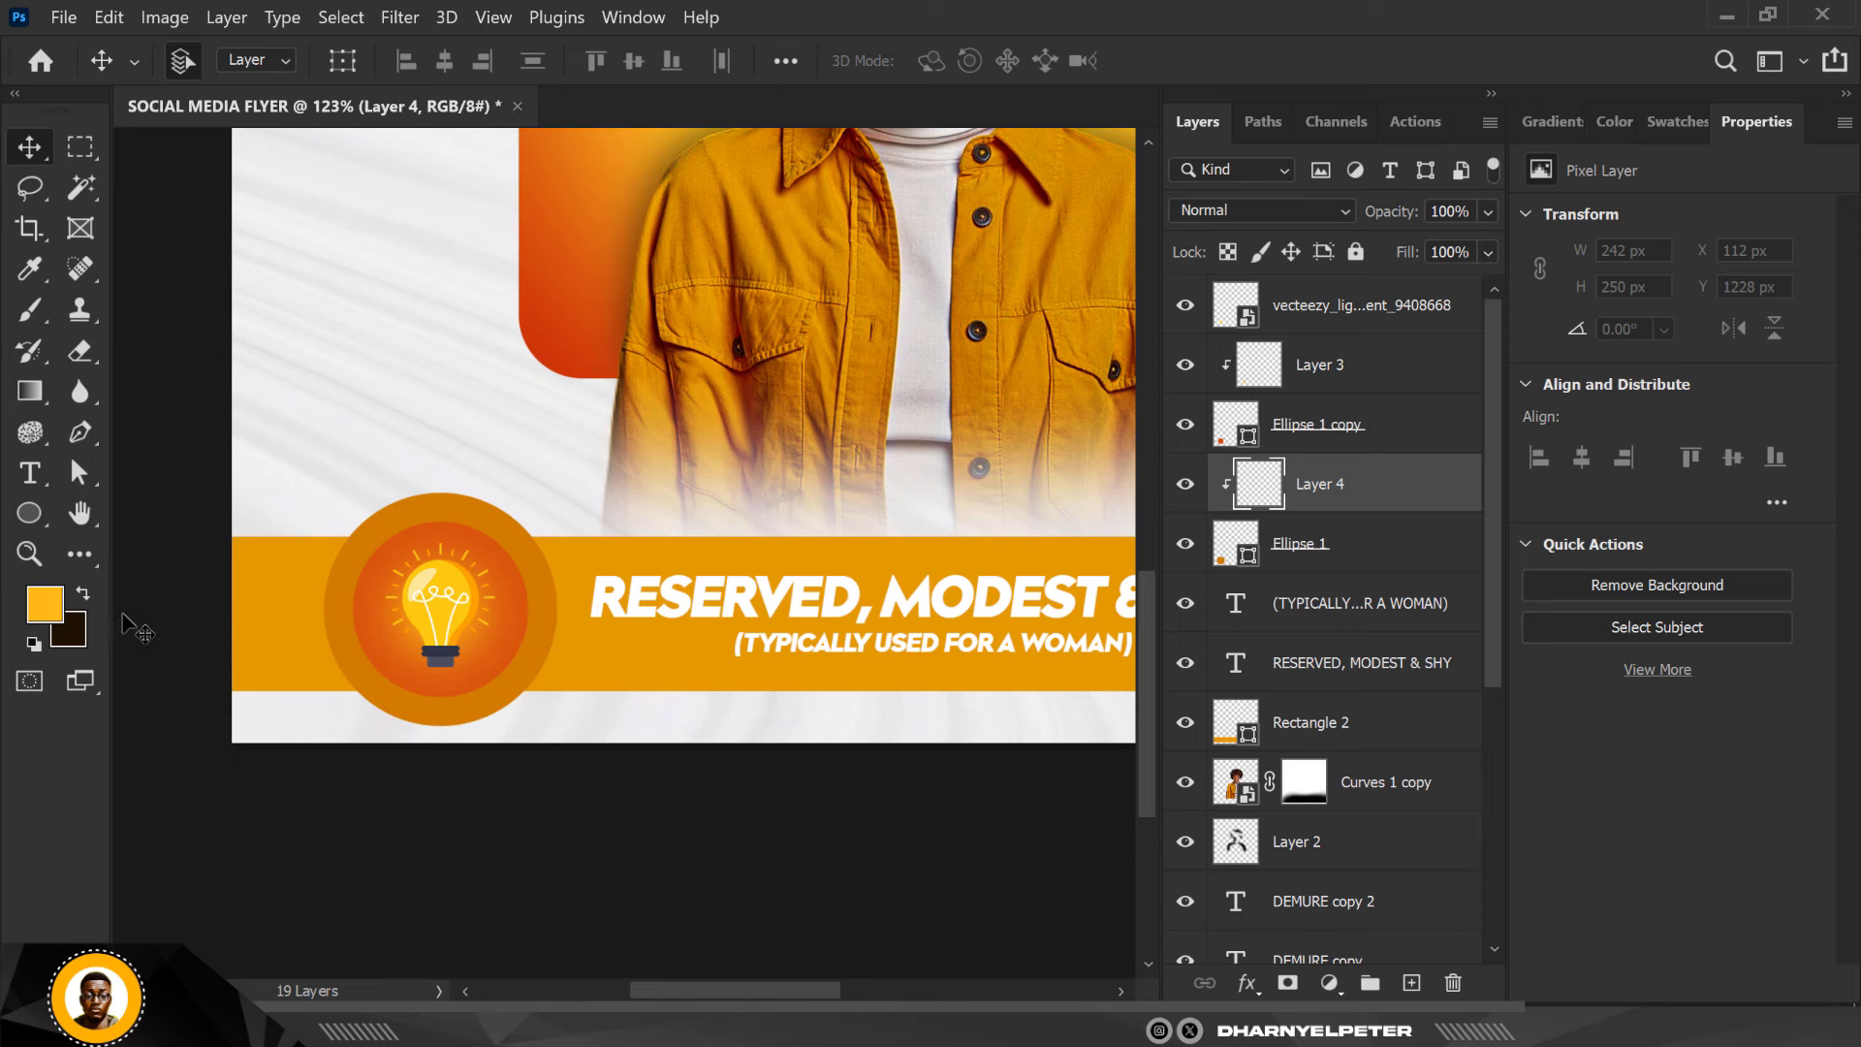
Paint yellow-orange highlights along the outer circle's ring with a 150 px brush and set the layer's blend mode to Screen
key("b")
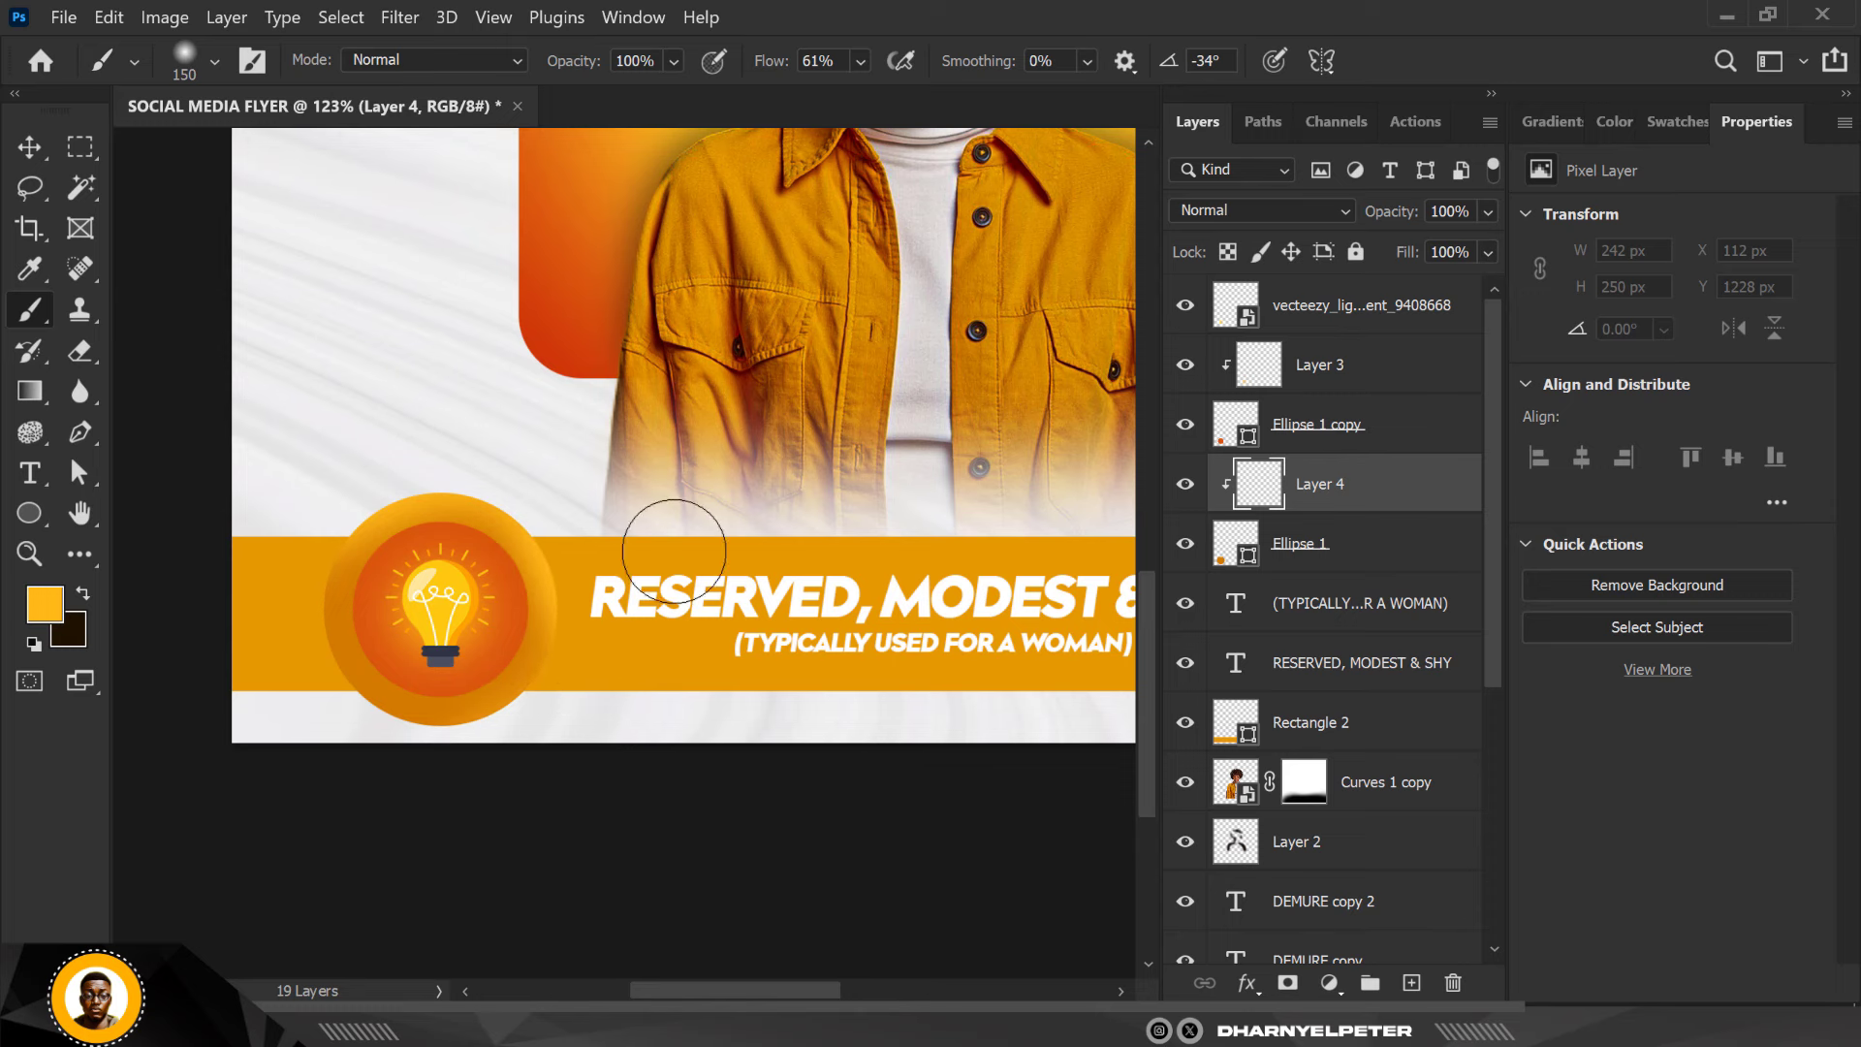
left_click(1260, 210)
left_click(1202, 451)
Deselect all layers and examine the badge and the overall flyer composition
scroll(542, 738, "down", 8)
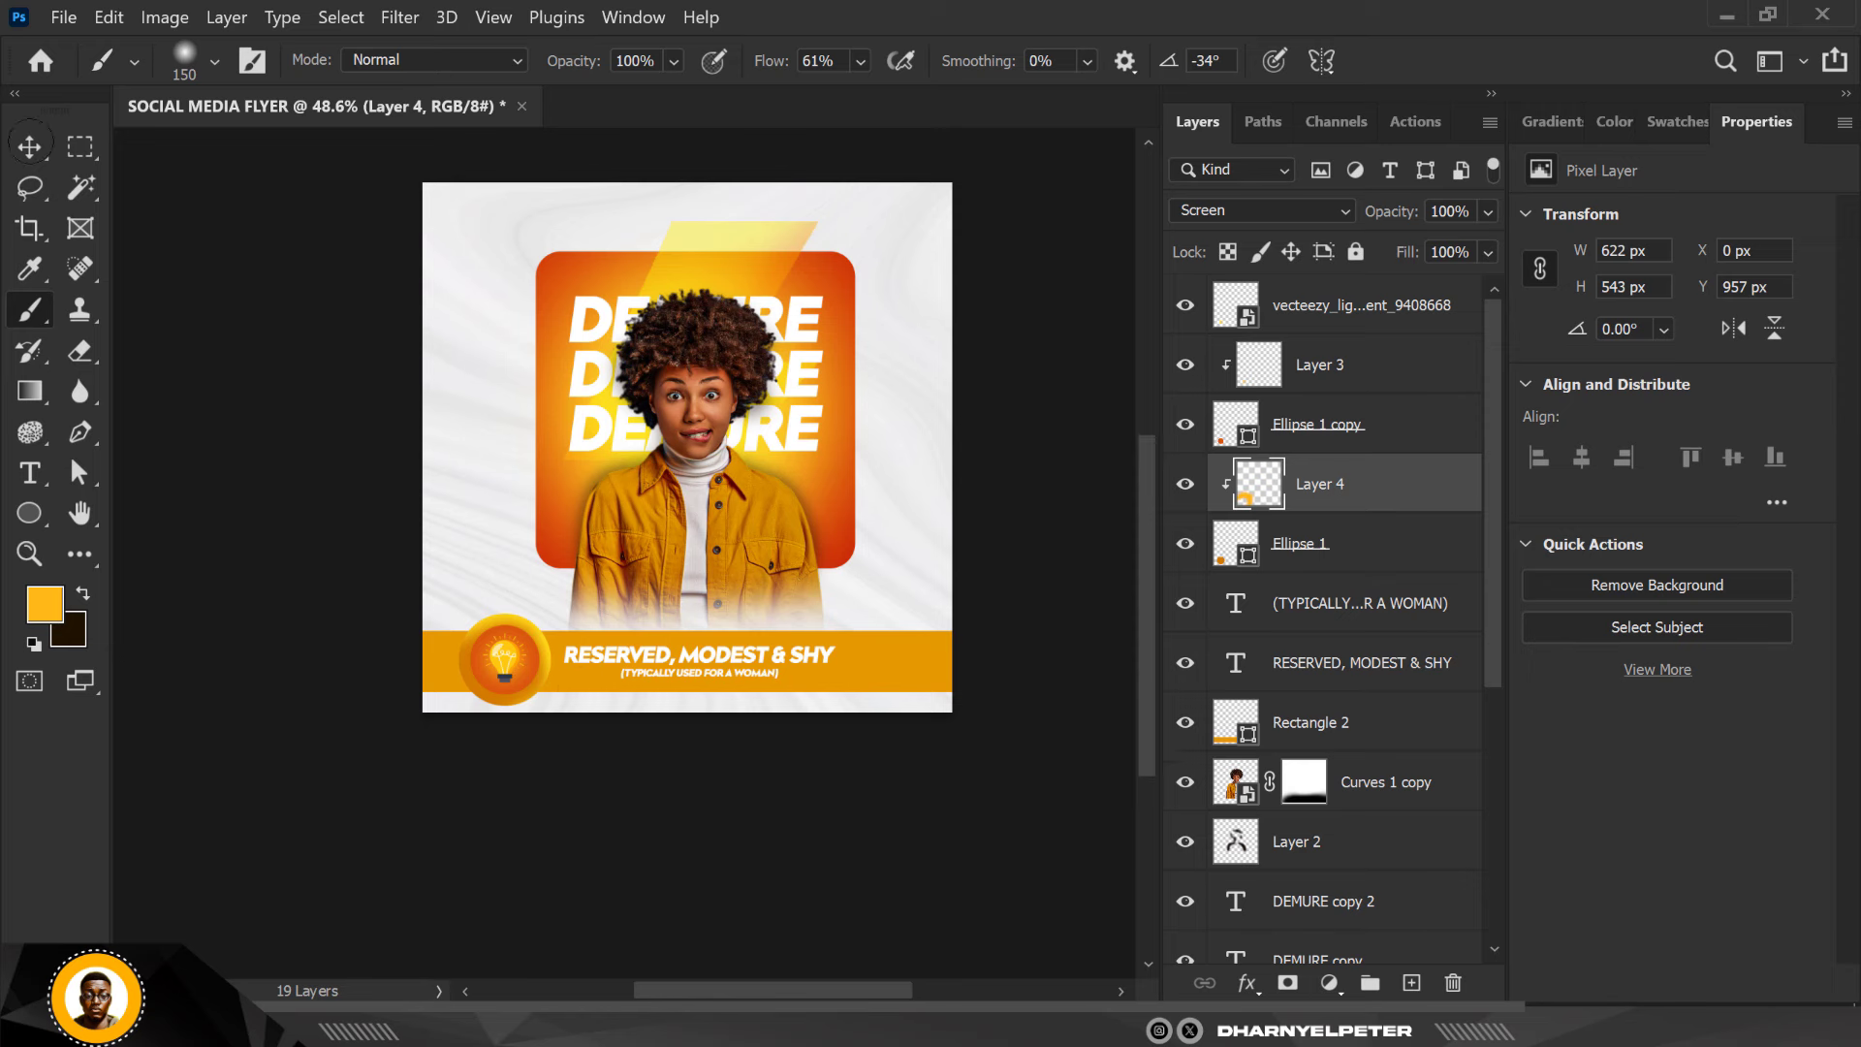
key("ctrl+plus")
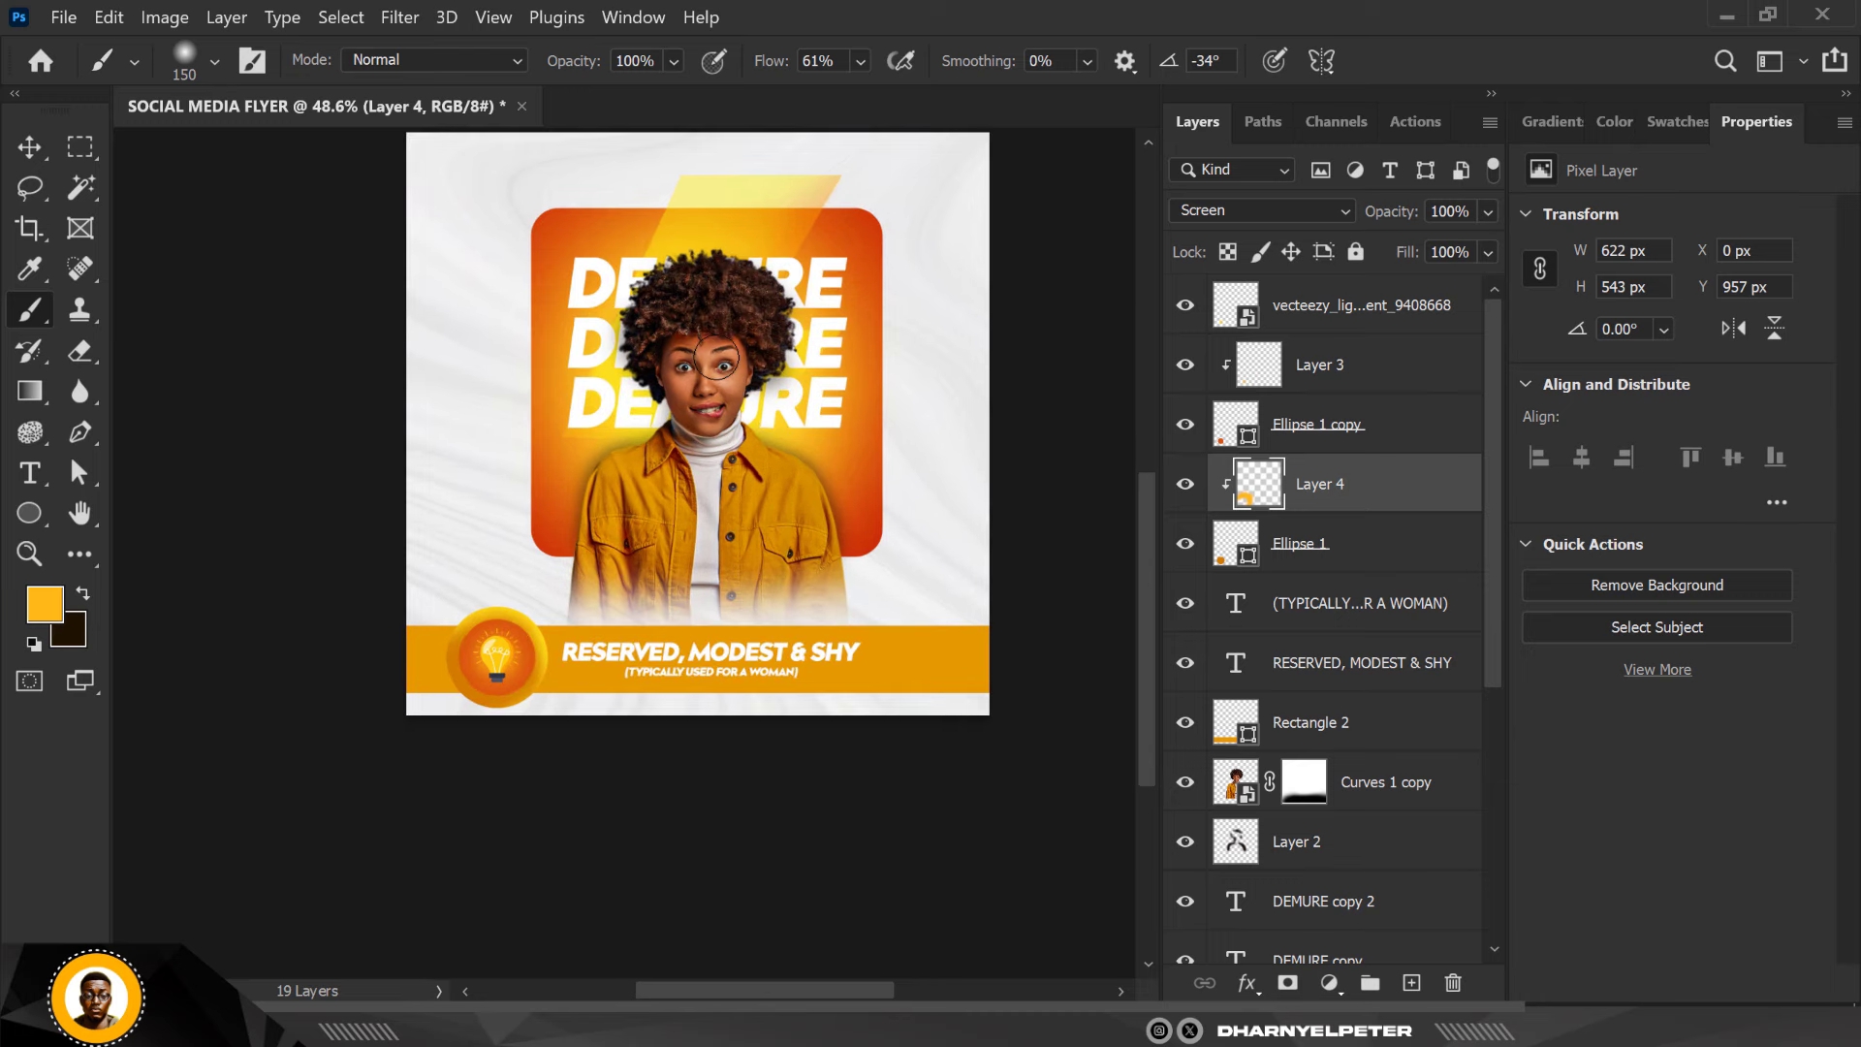
key("ctrl+plus")
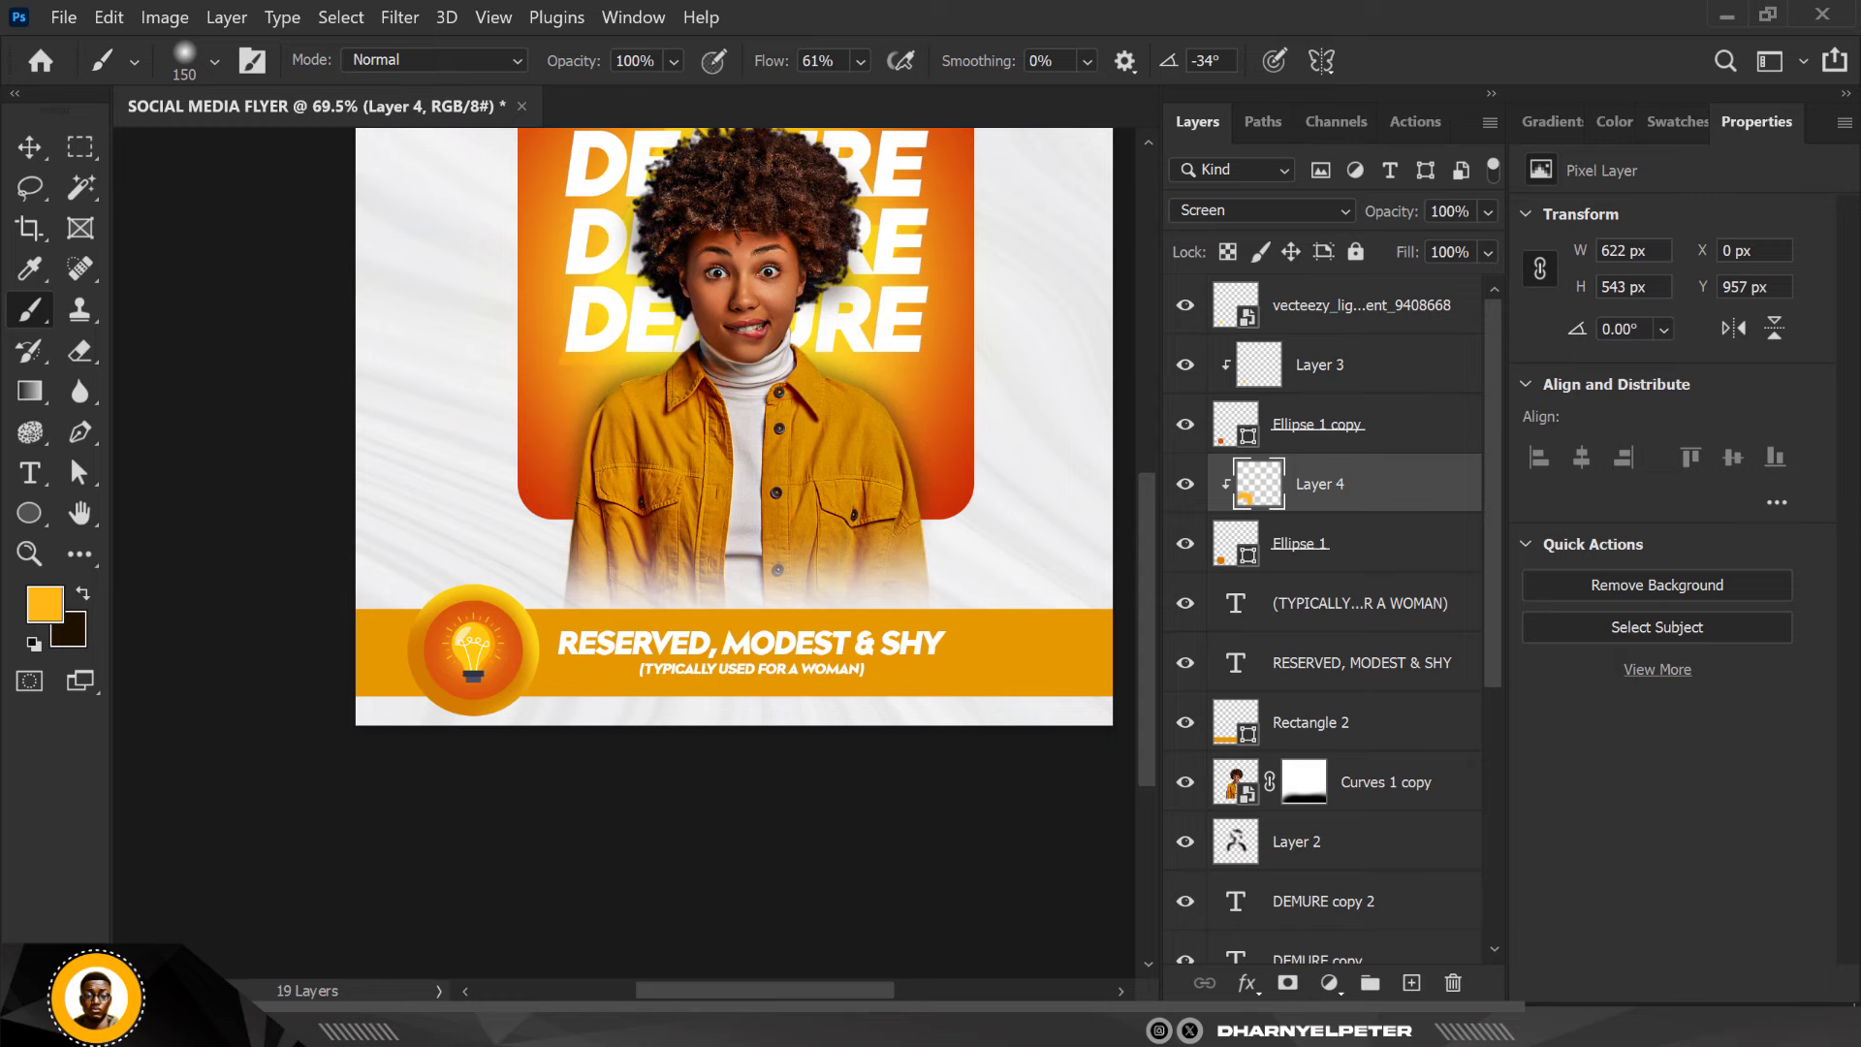
left_click(30, 147)
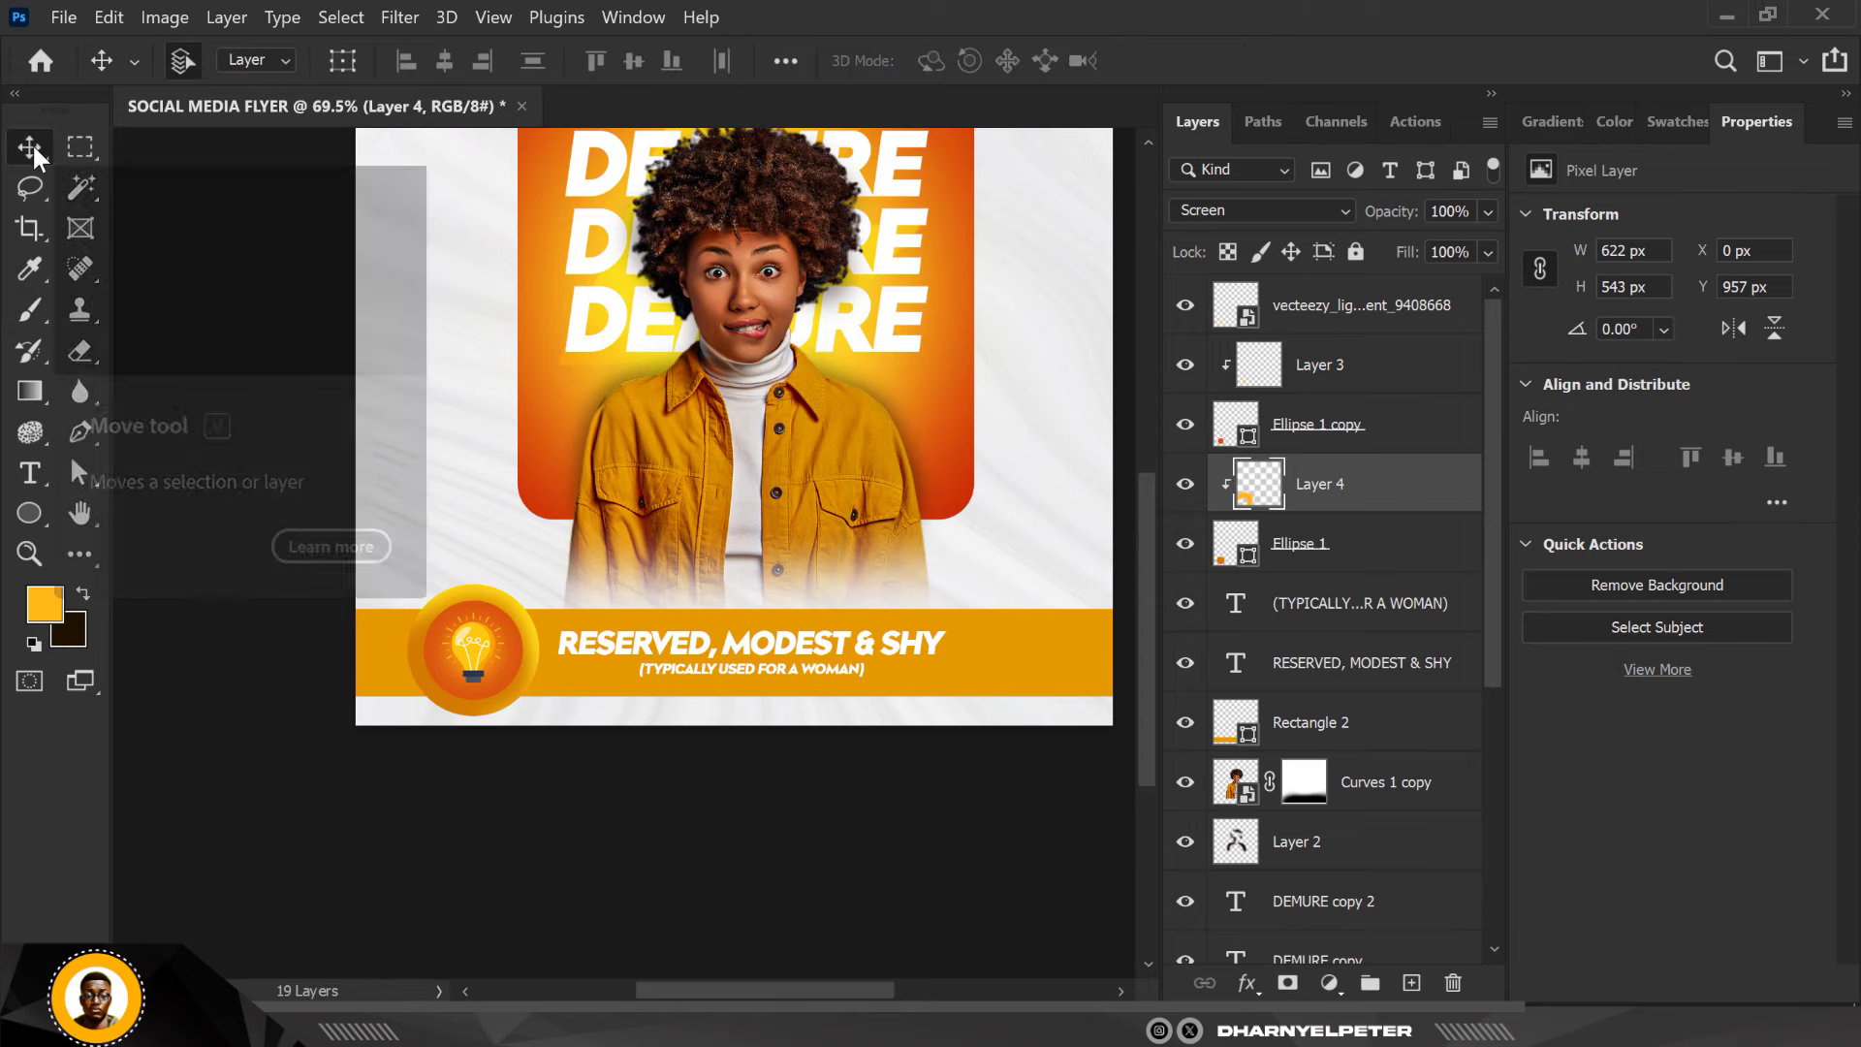
left_click(417, 787)
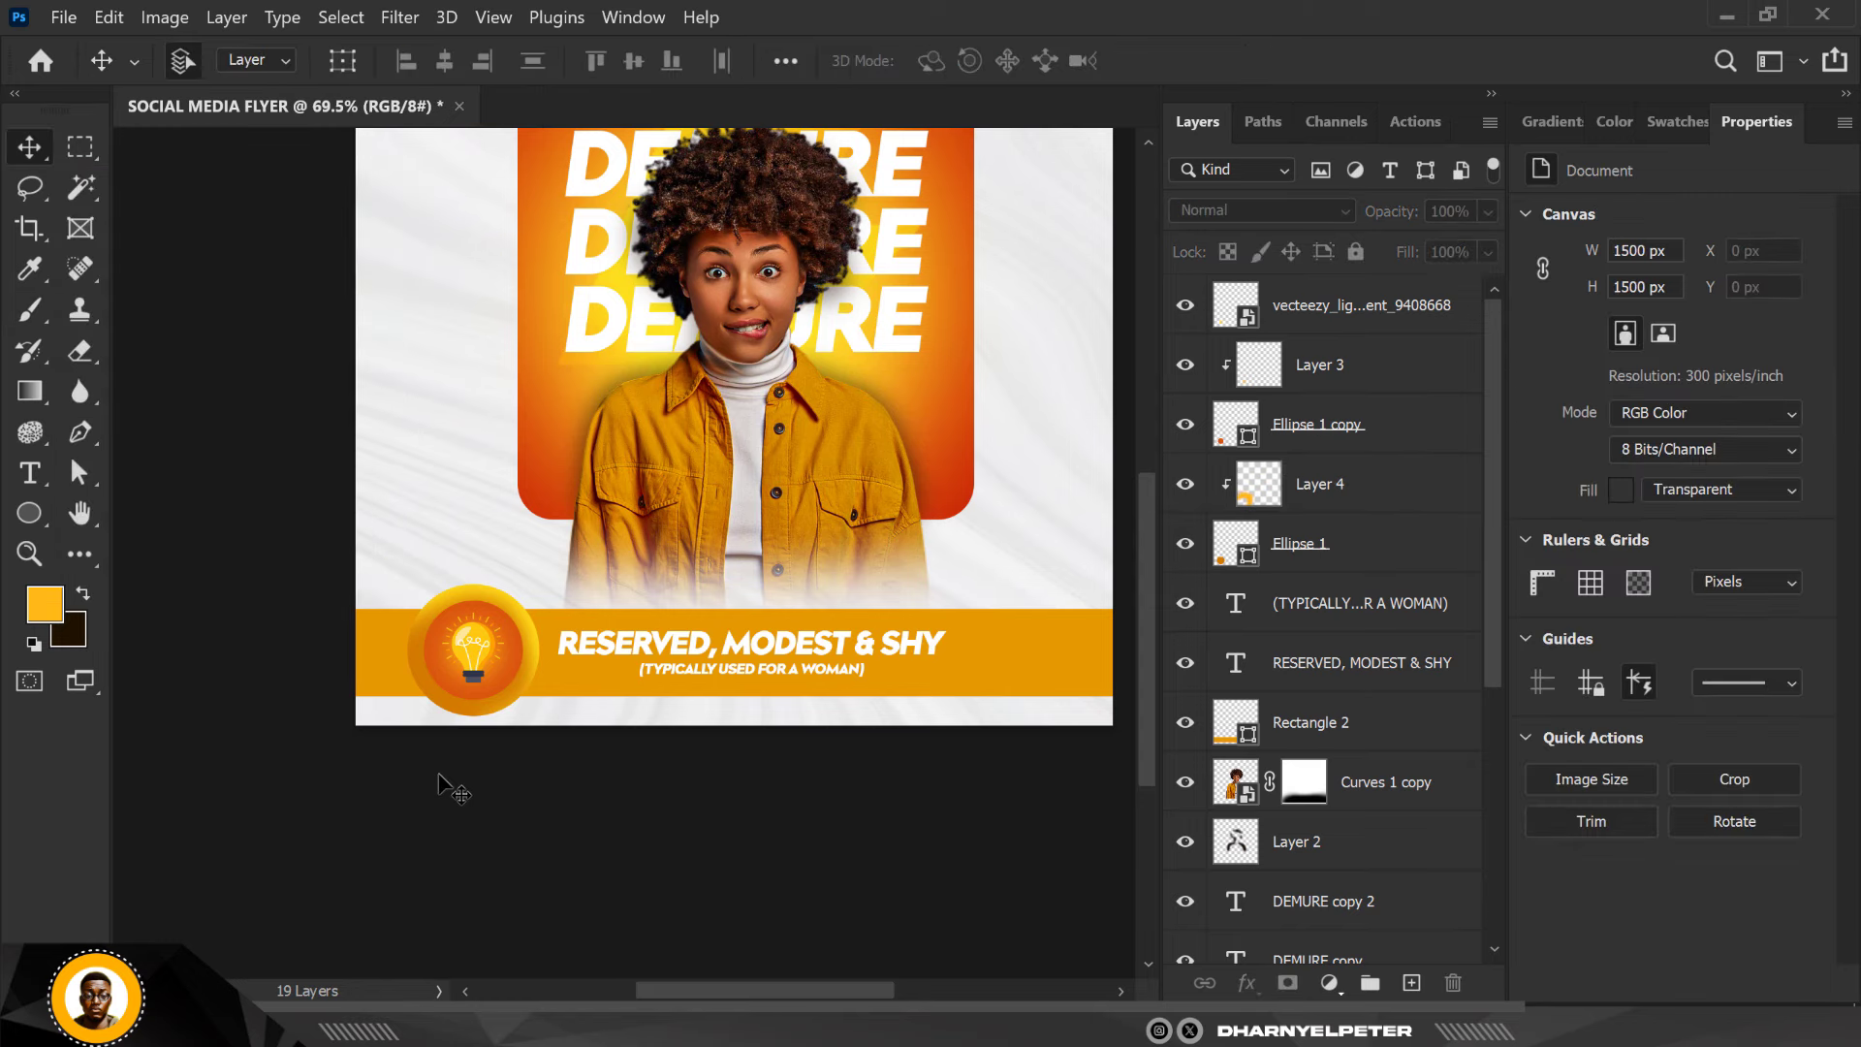
key("ctrl+0")
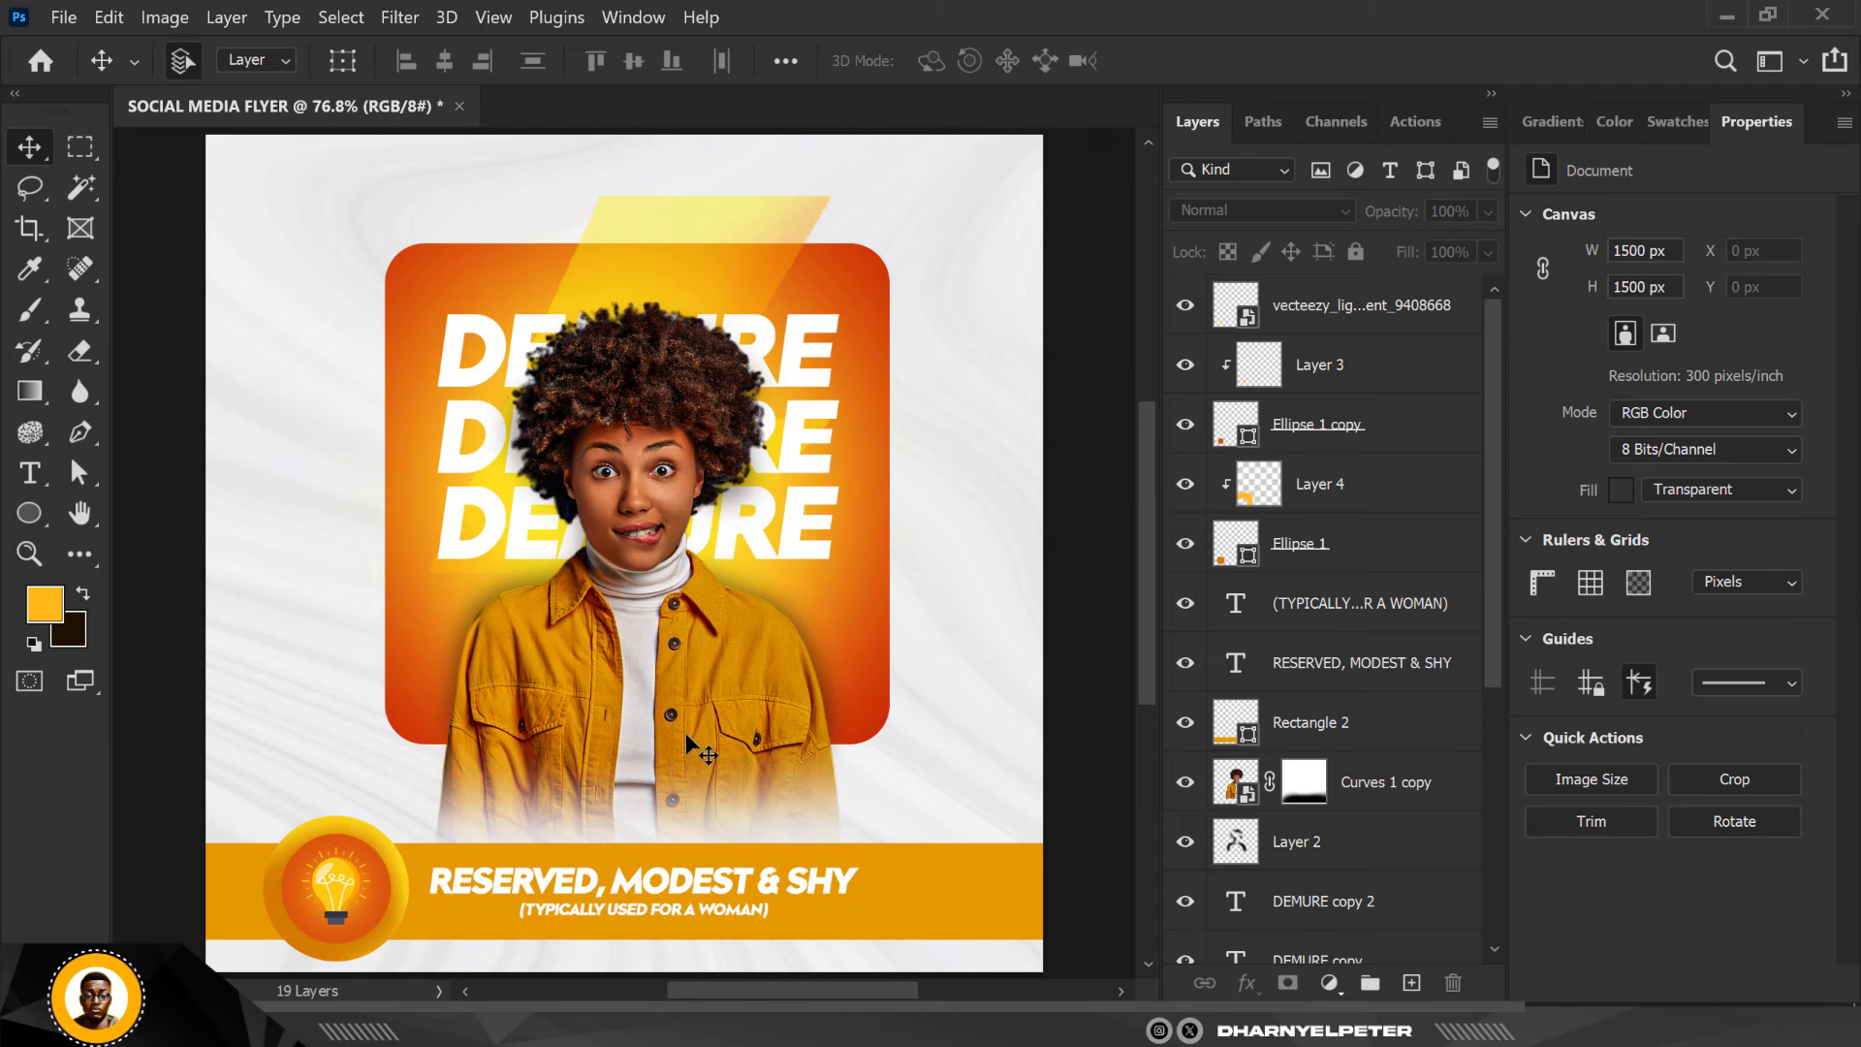
scroll(684, 731, "down", 1)
scroll(684, 731, "down", 1)
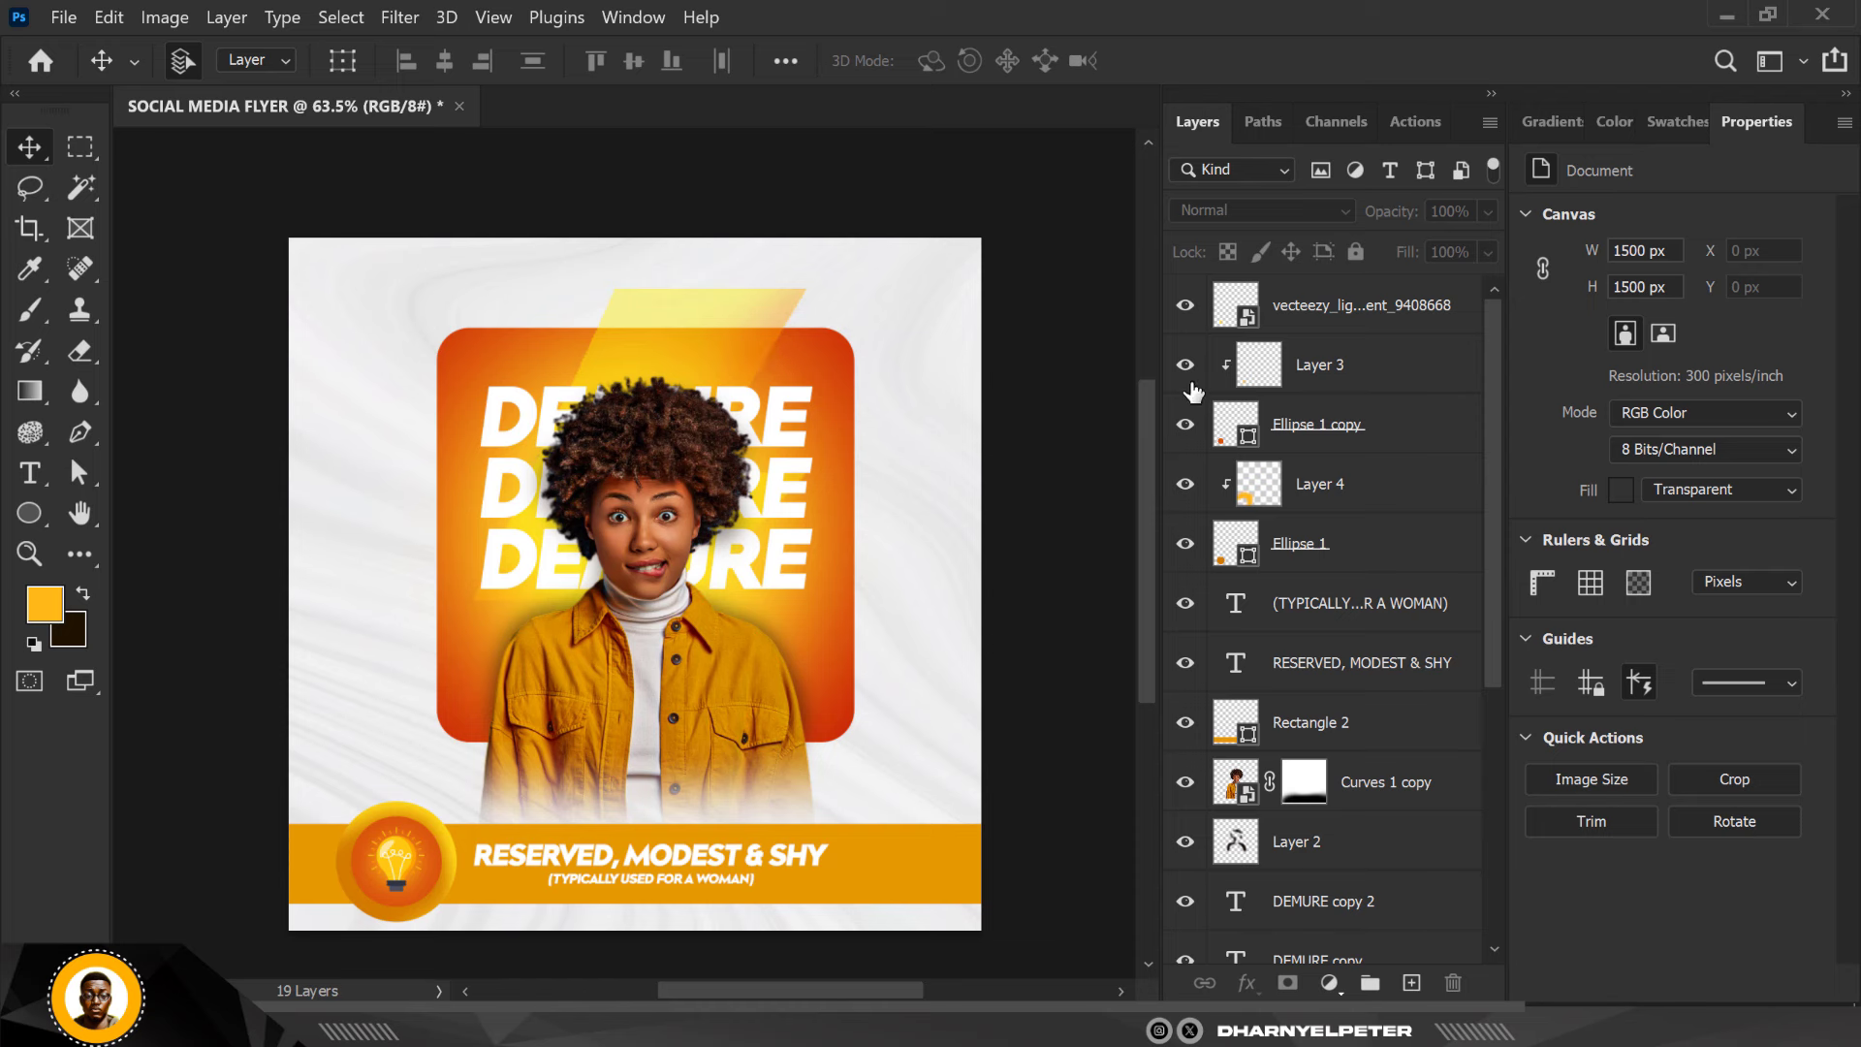
Place the black plastic-wrap texture over the whole canvas as the top layer and set its blend mode to Screen
scroll(675, 441, "down", 6)
key("Return")
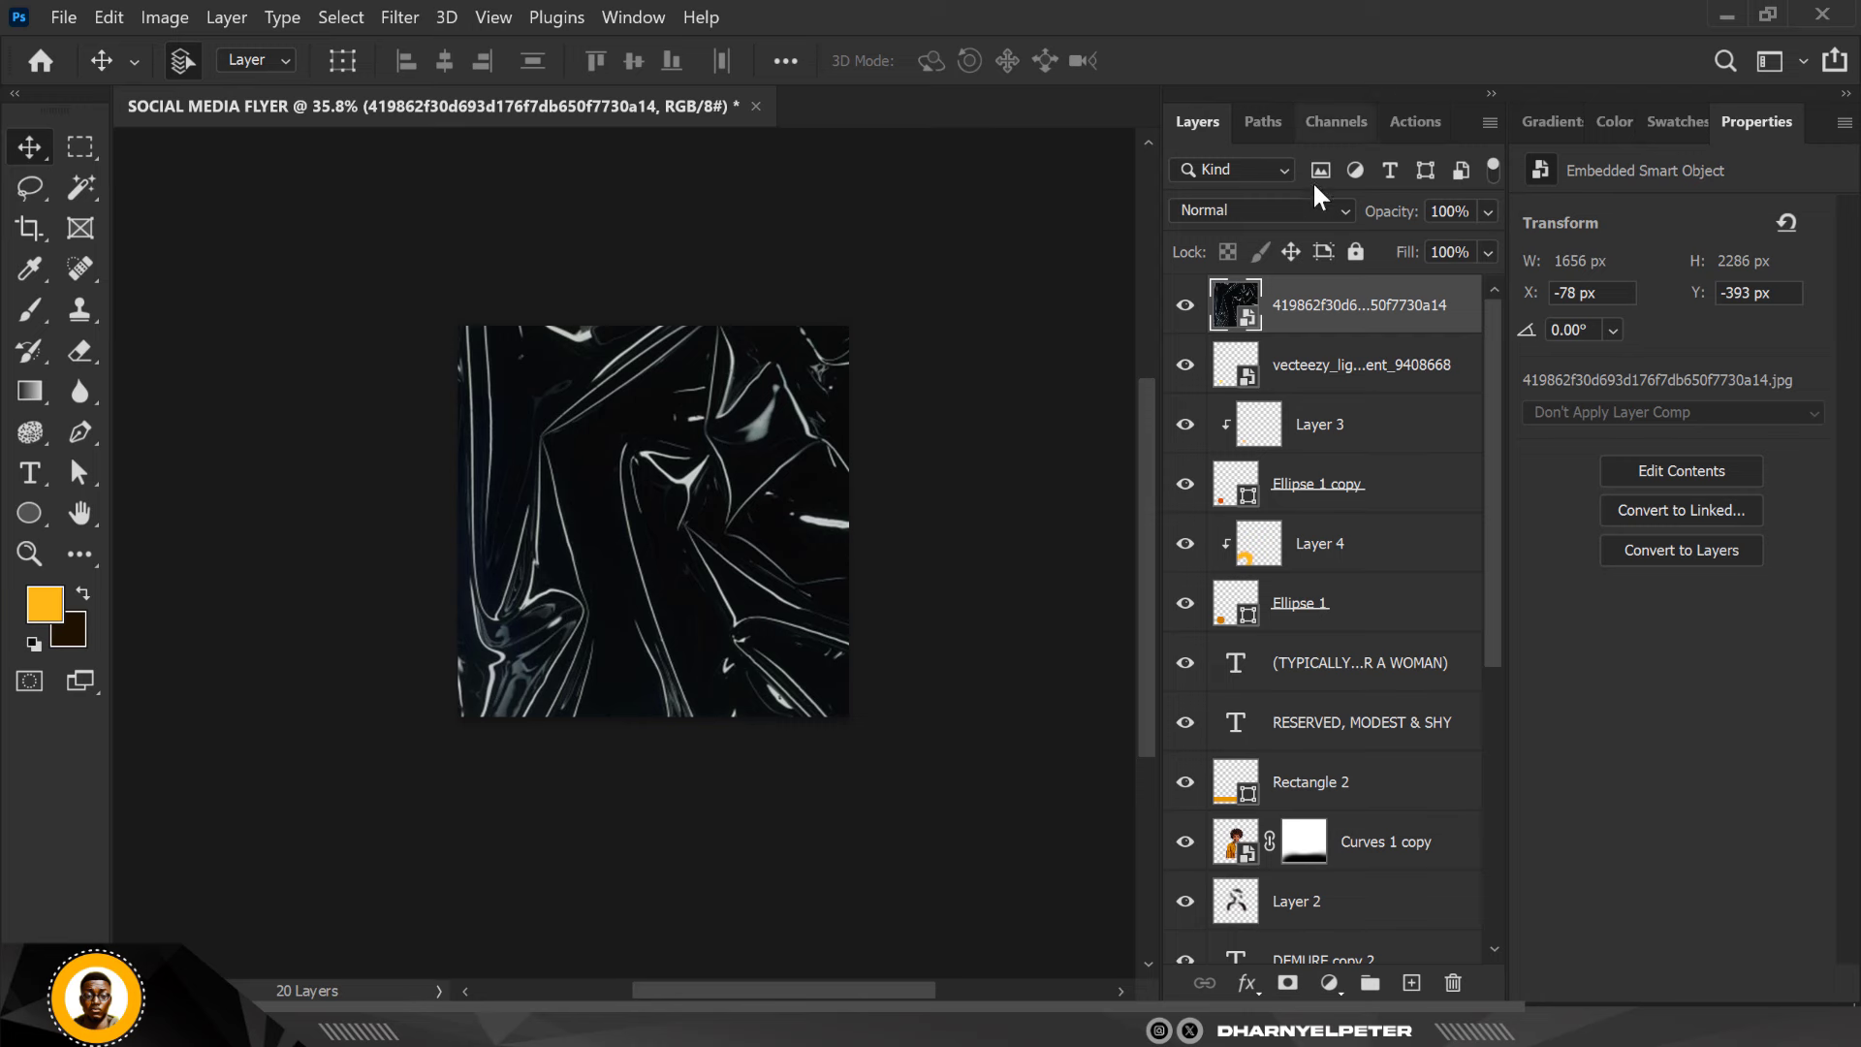
left_click(1279, 210)
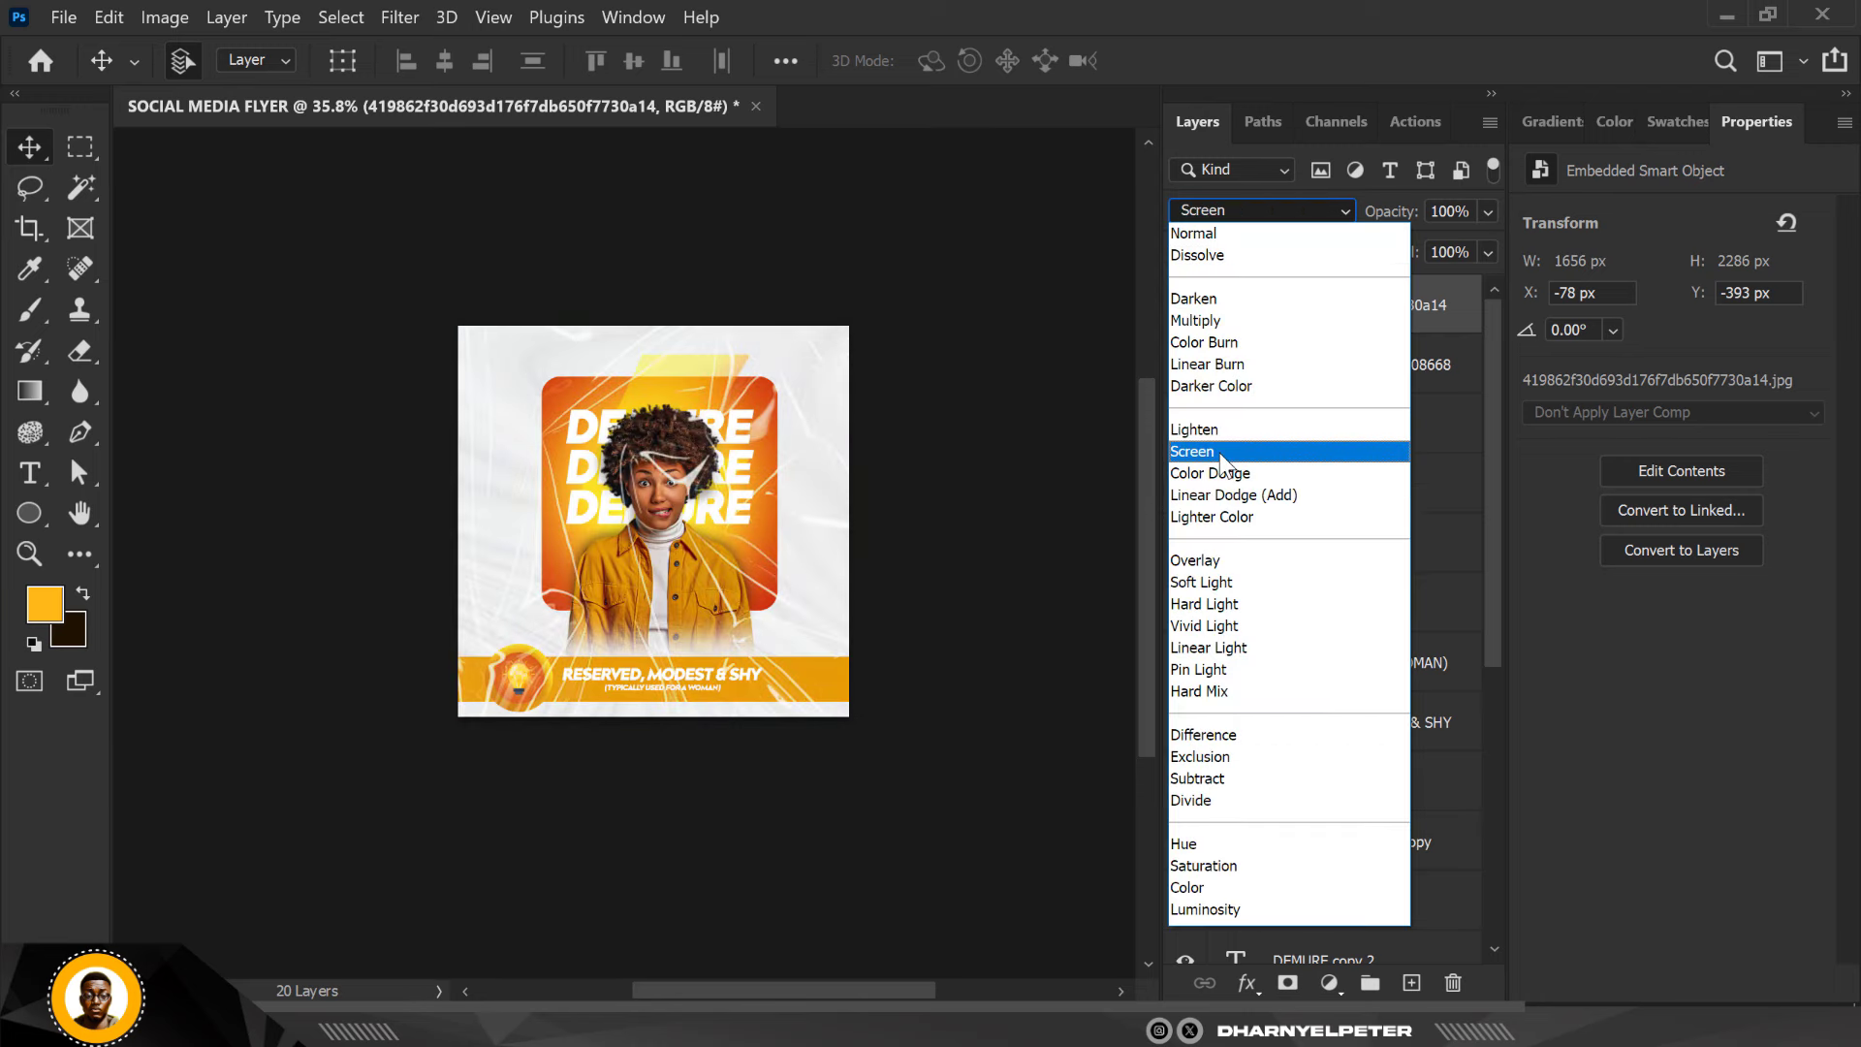
left_click(1220, 451)
scroll(665, 521, "up", 4)
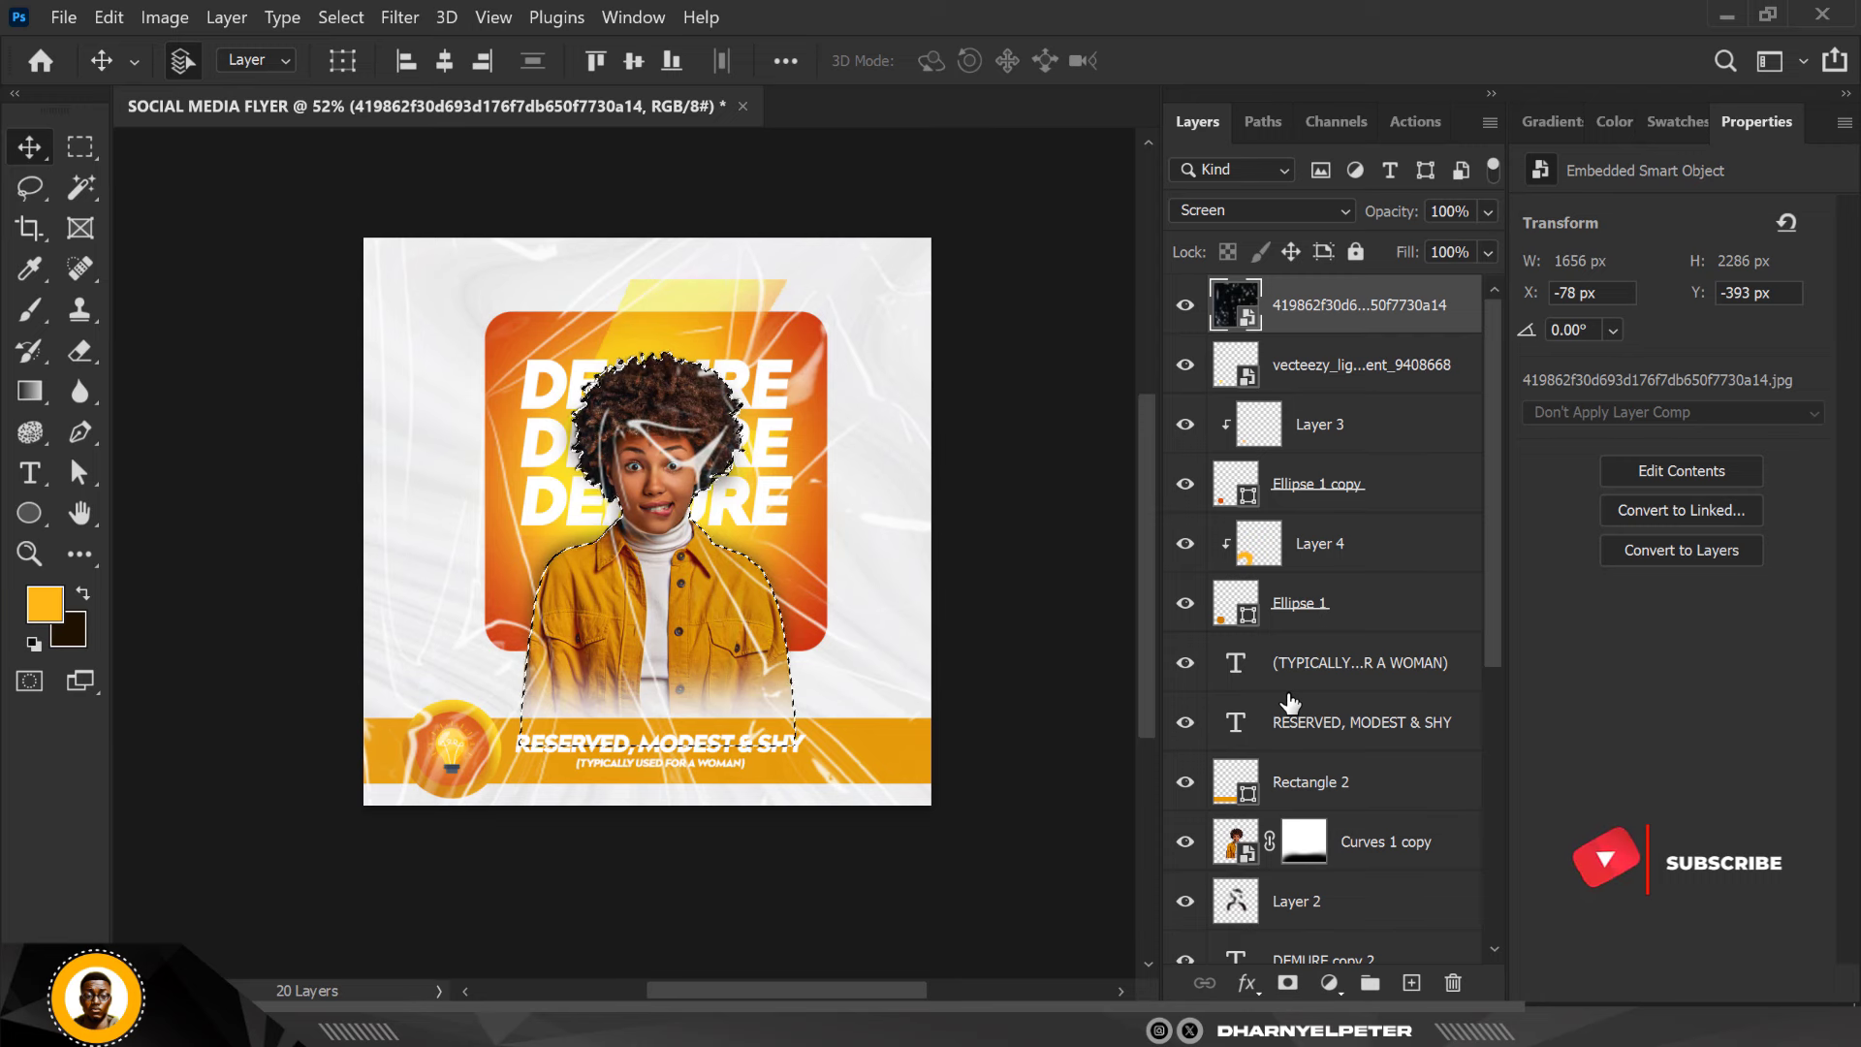
Add a layer mask to the plastic texture from the woman's outline and invert it to keep the texture off her
left_click(1289, 982)
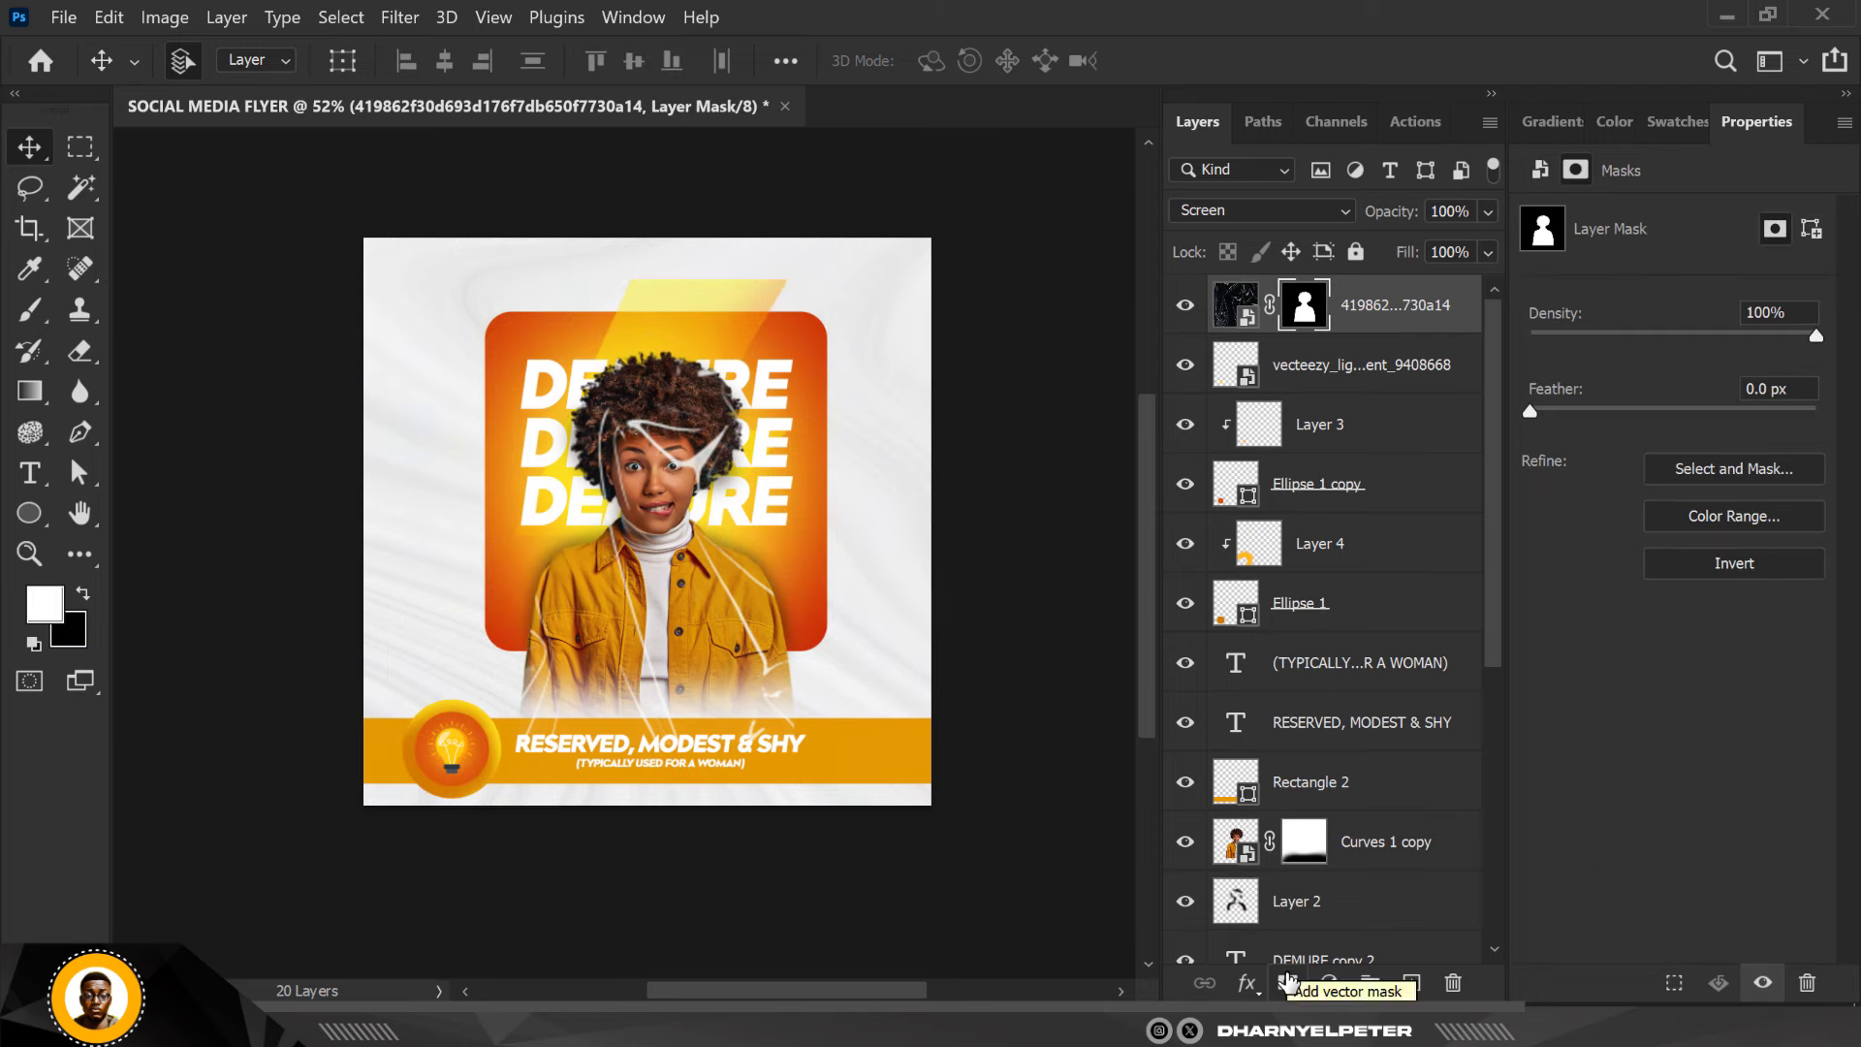
left_click(1302, 324)
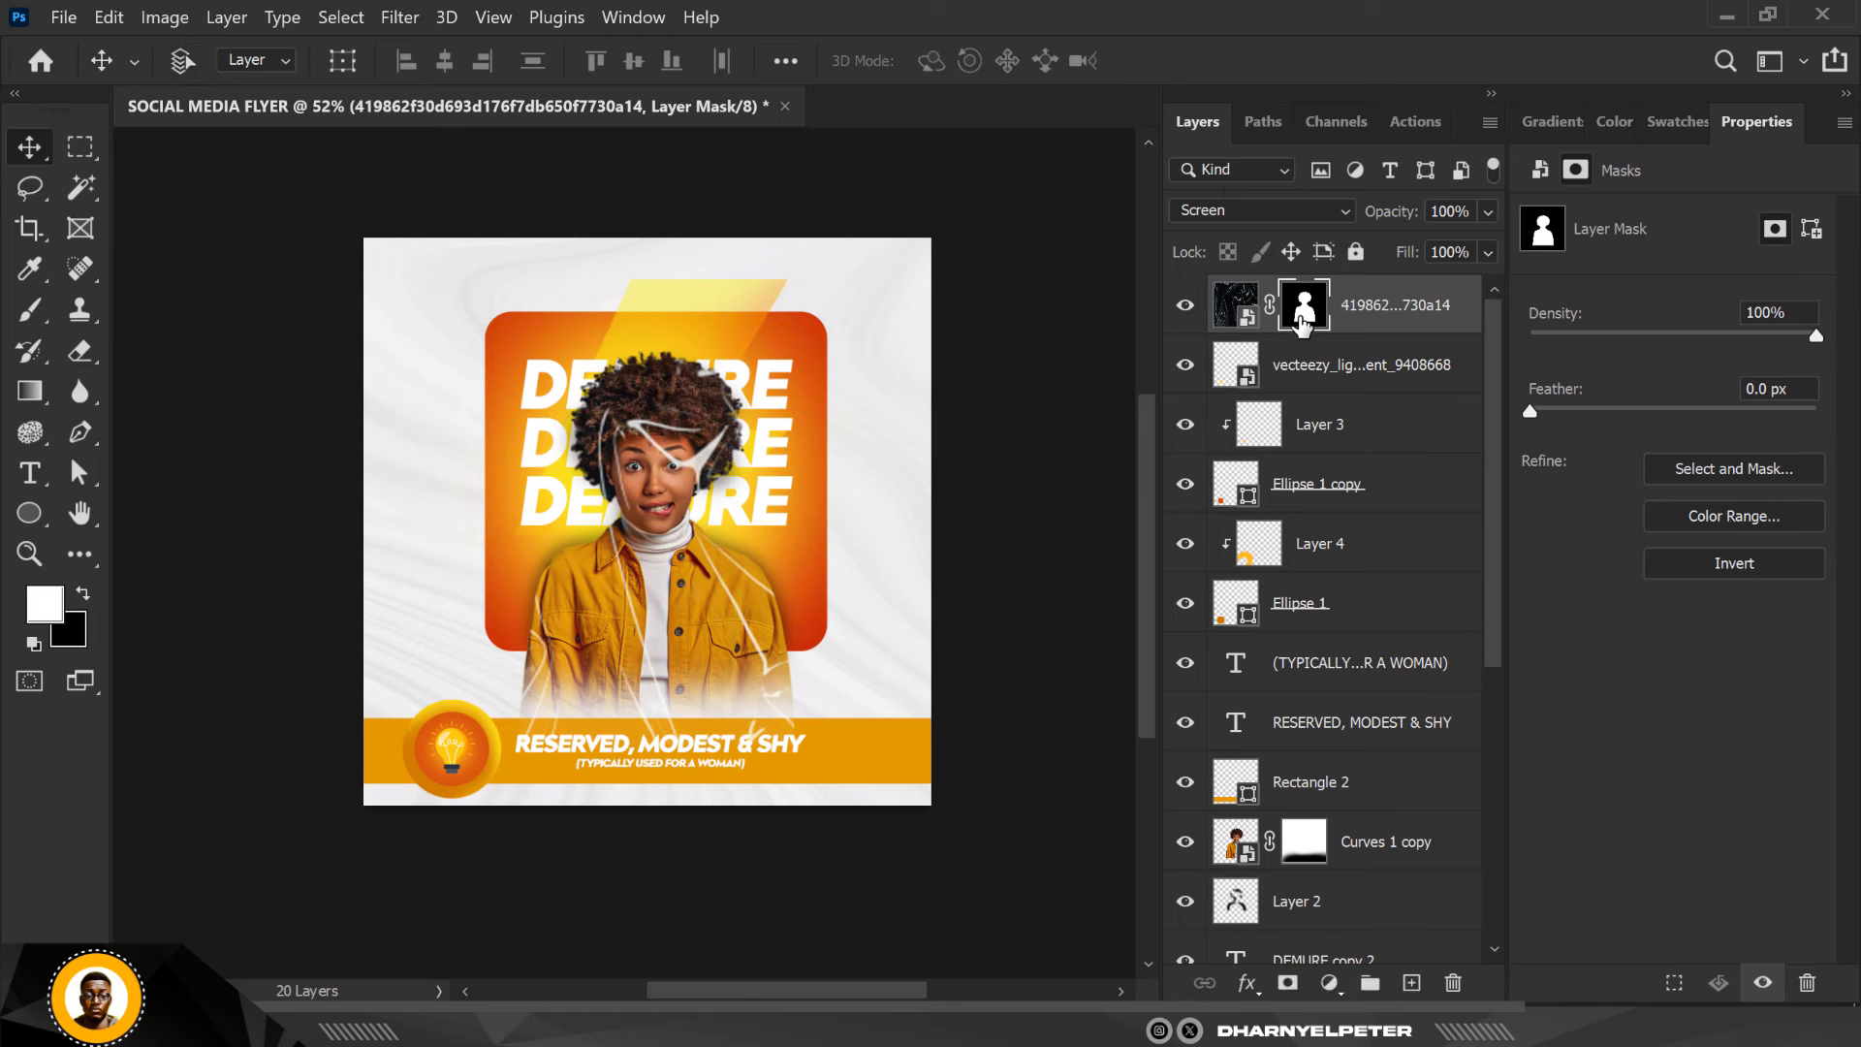
key("ctrl")
key("ctrl+i")
scroll(652, 540, "up", 5)
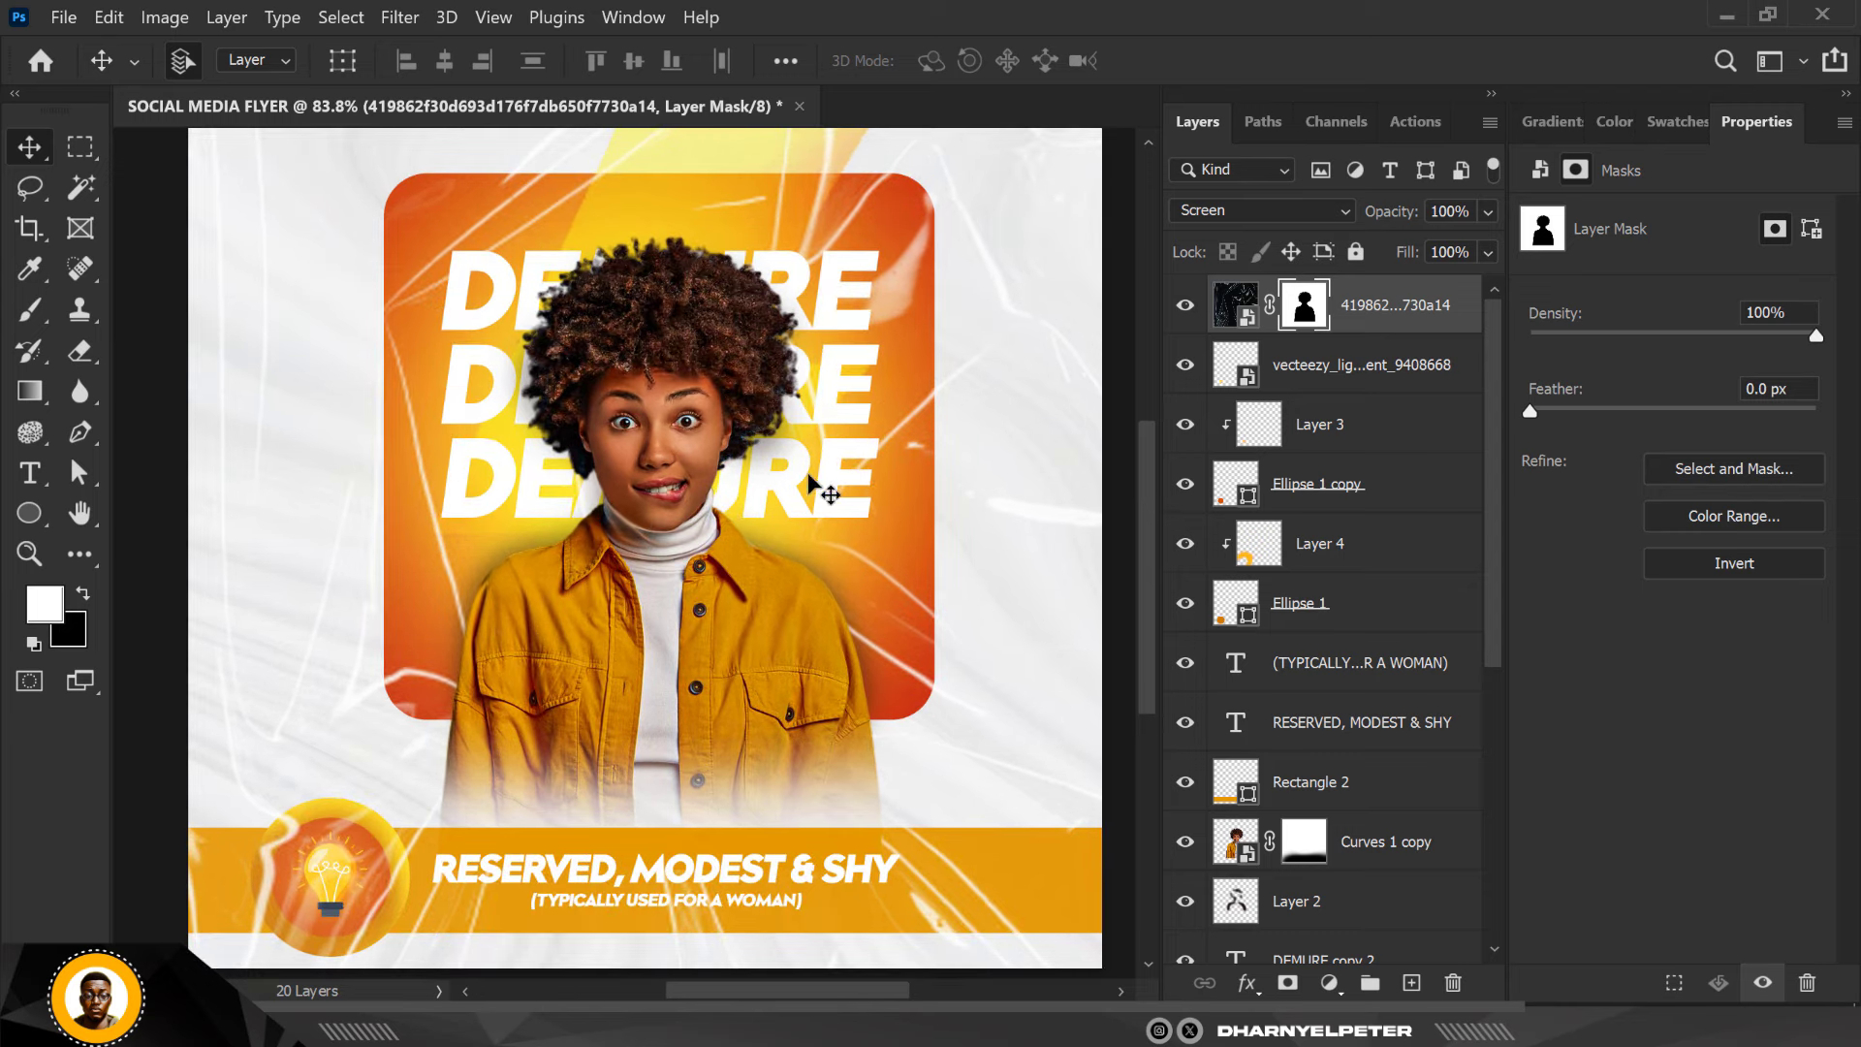
Paint black on the texture's mask over the circular badge with a 150 px brush to hide the plastic folds there
scroll(852, 375, "down", 1)
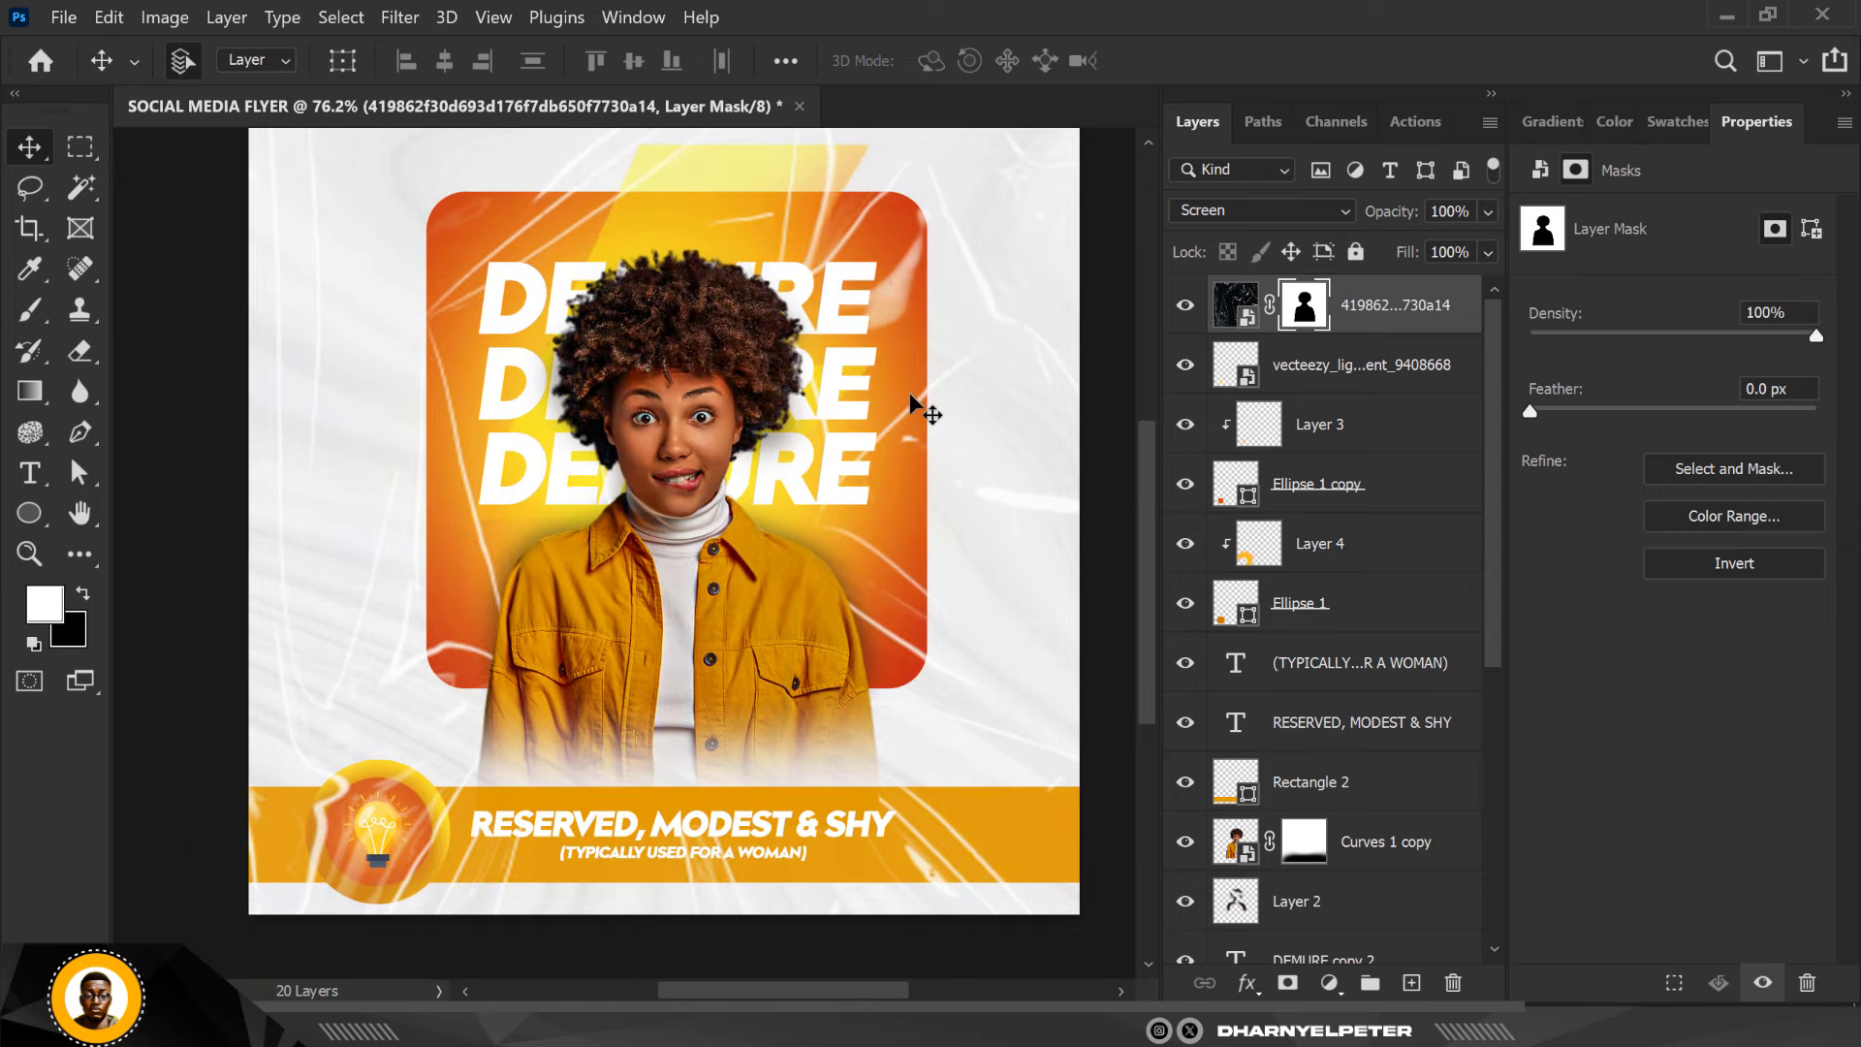
scroll(909, 392, "down", 1)
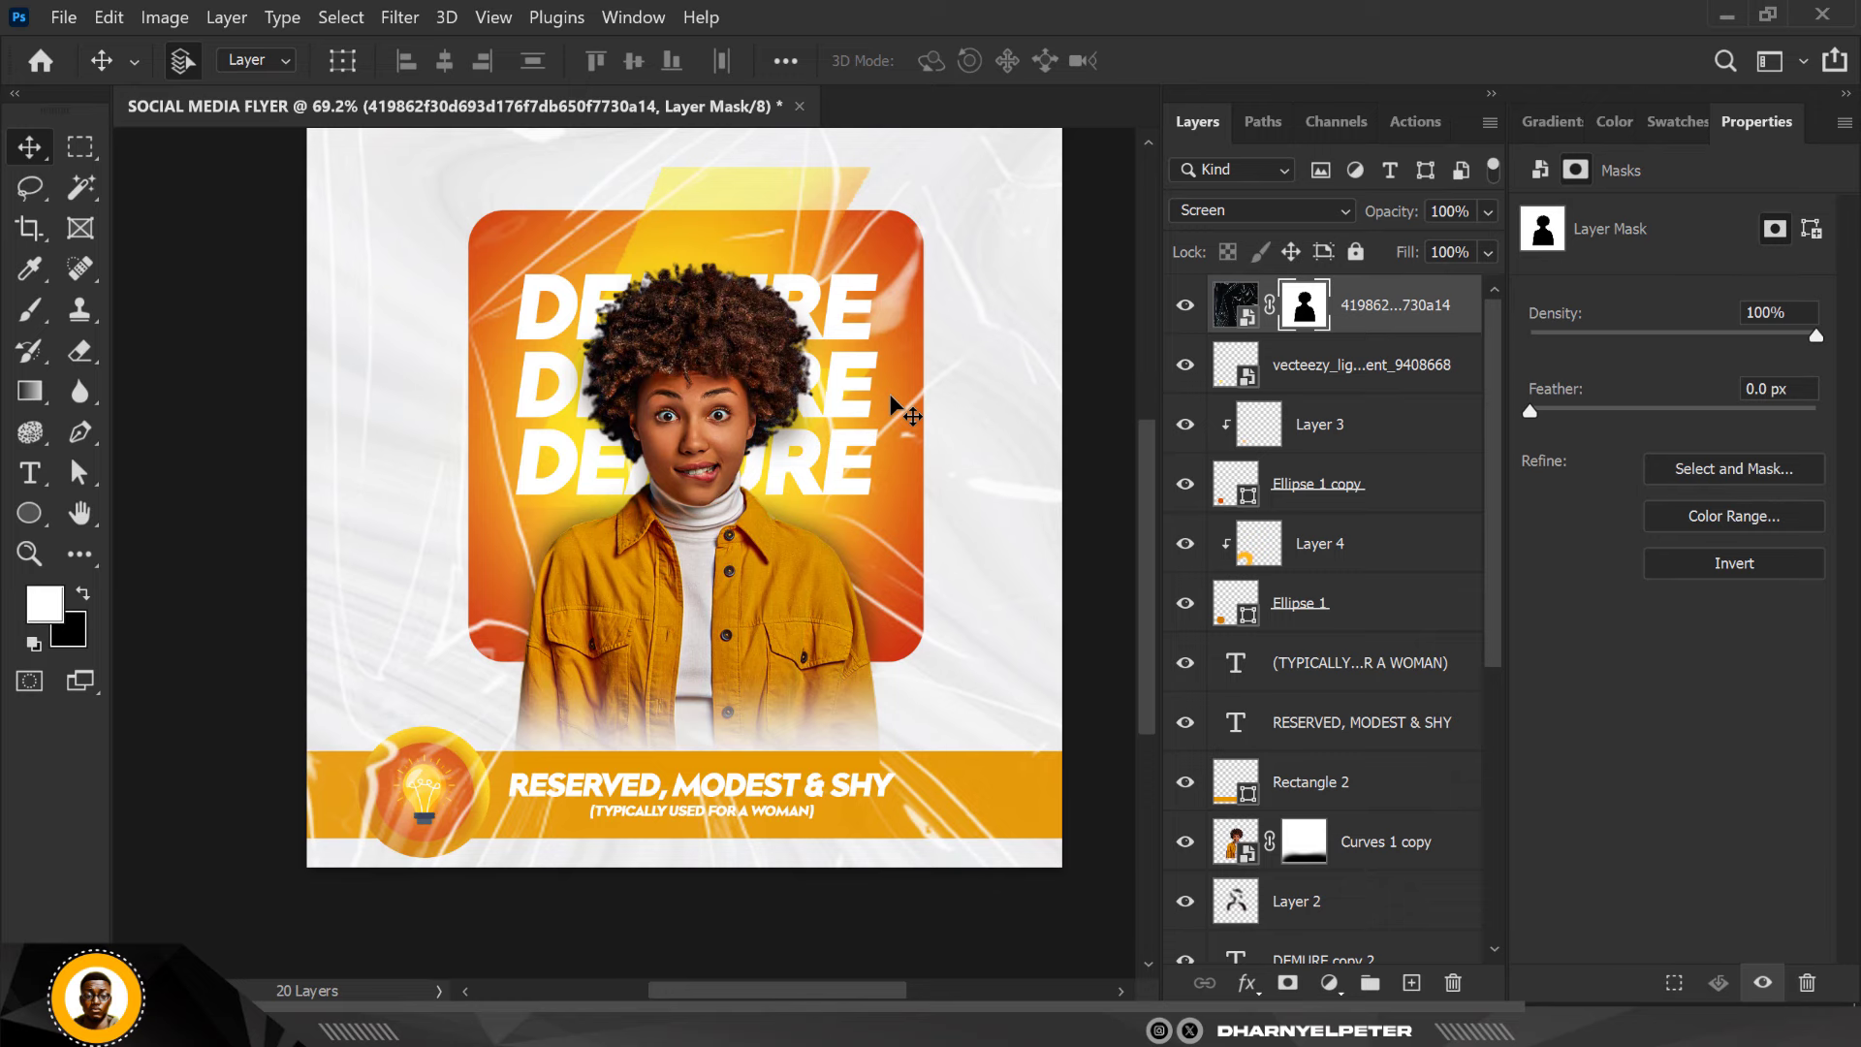
scroll(412, 804, "up", 2)
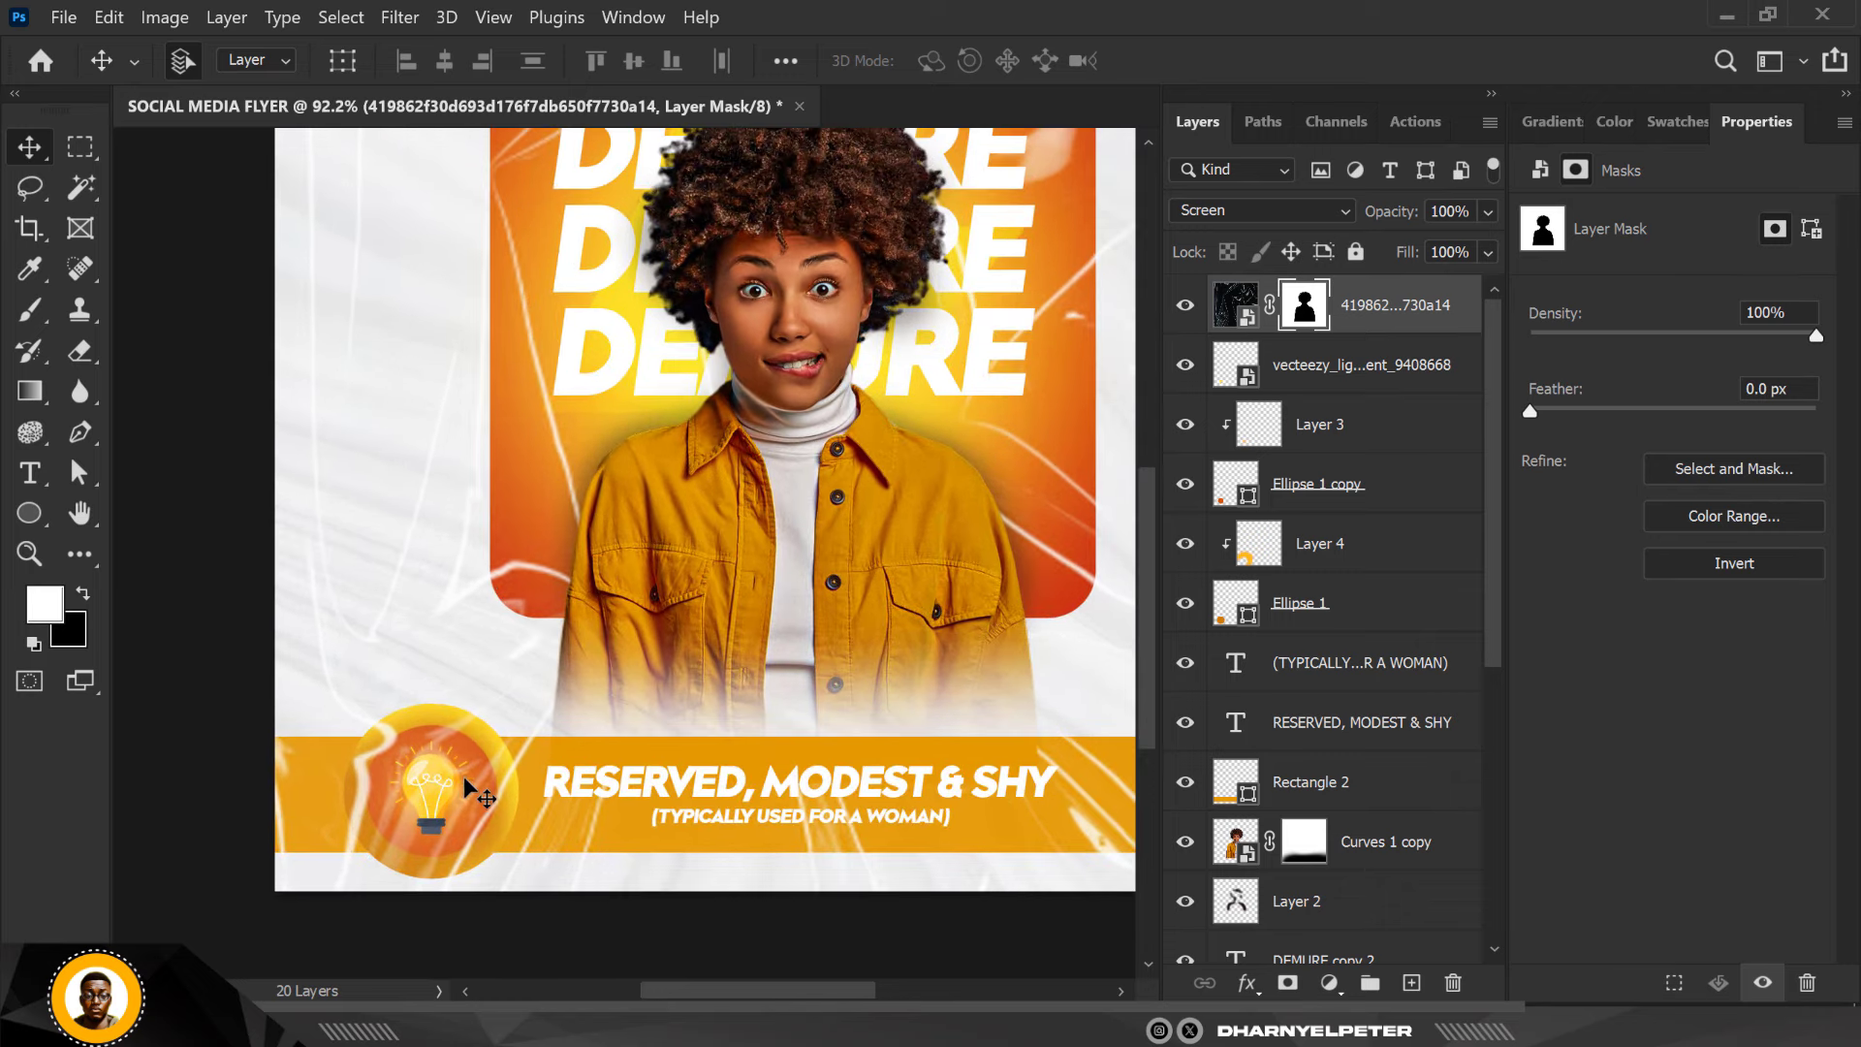
key("b")
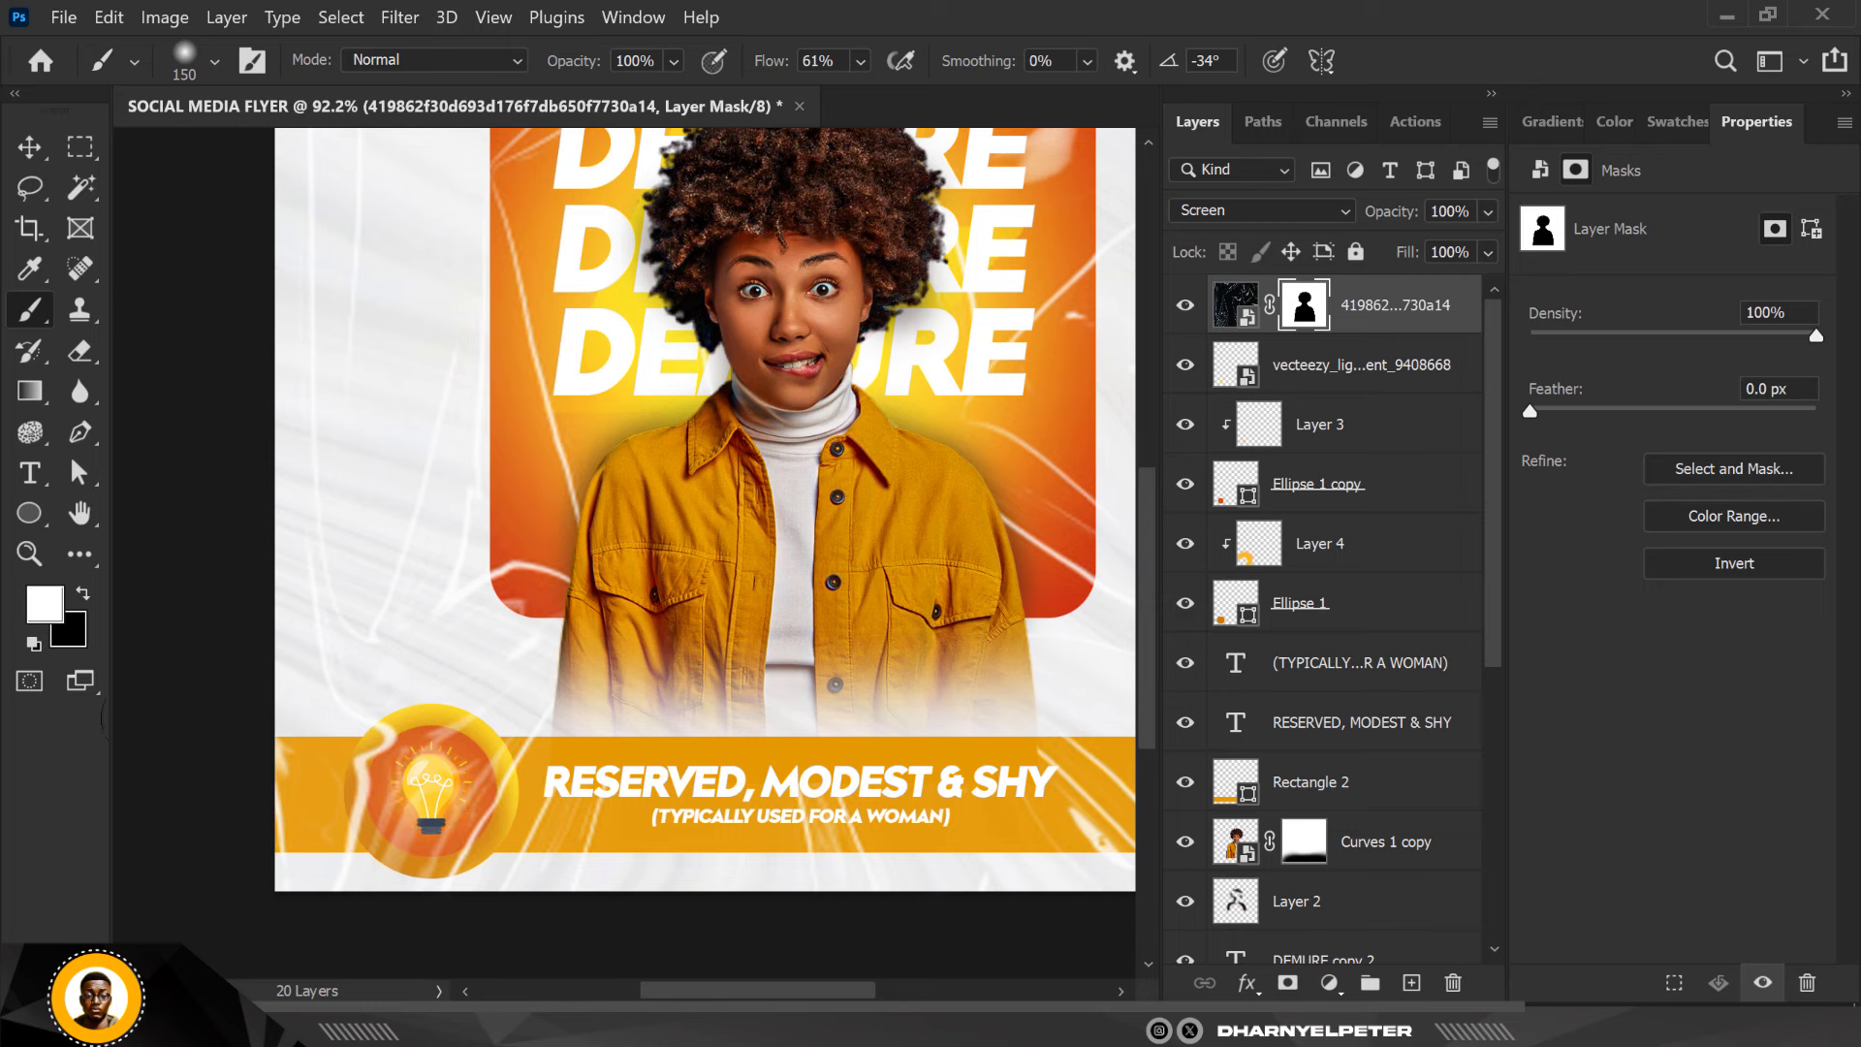
left_click(84, 592)
mouse_move(417, 787)
left_mouse_down()
mouse_move(393, 776)
mouse_move(461, 798)
mouse_move(424, 779)
left_mouse_up()
key("v")
key("ctrl+0")
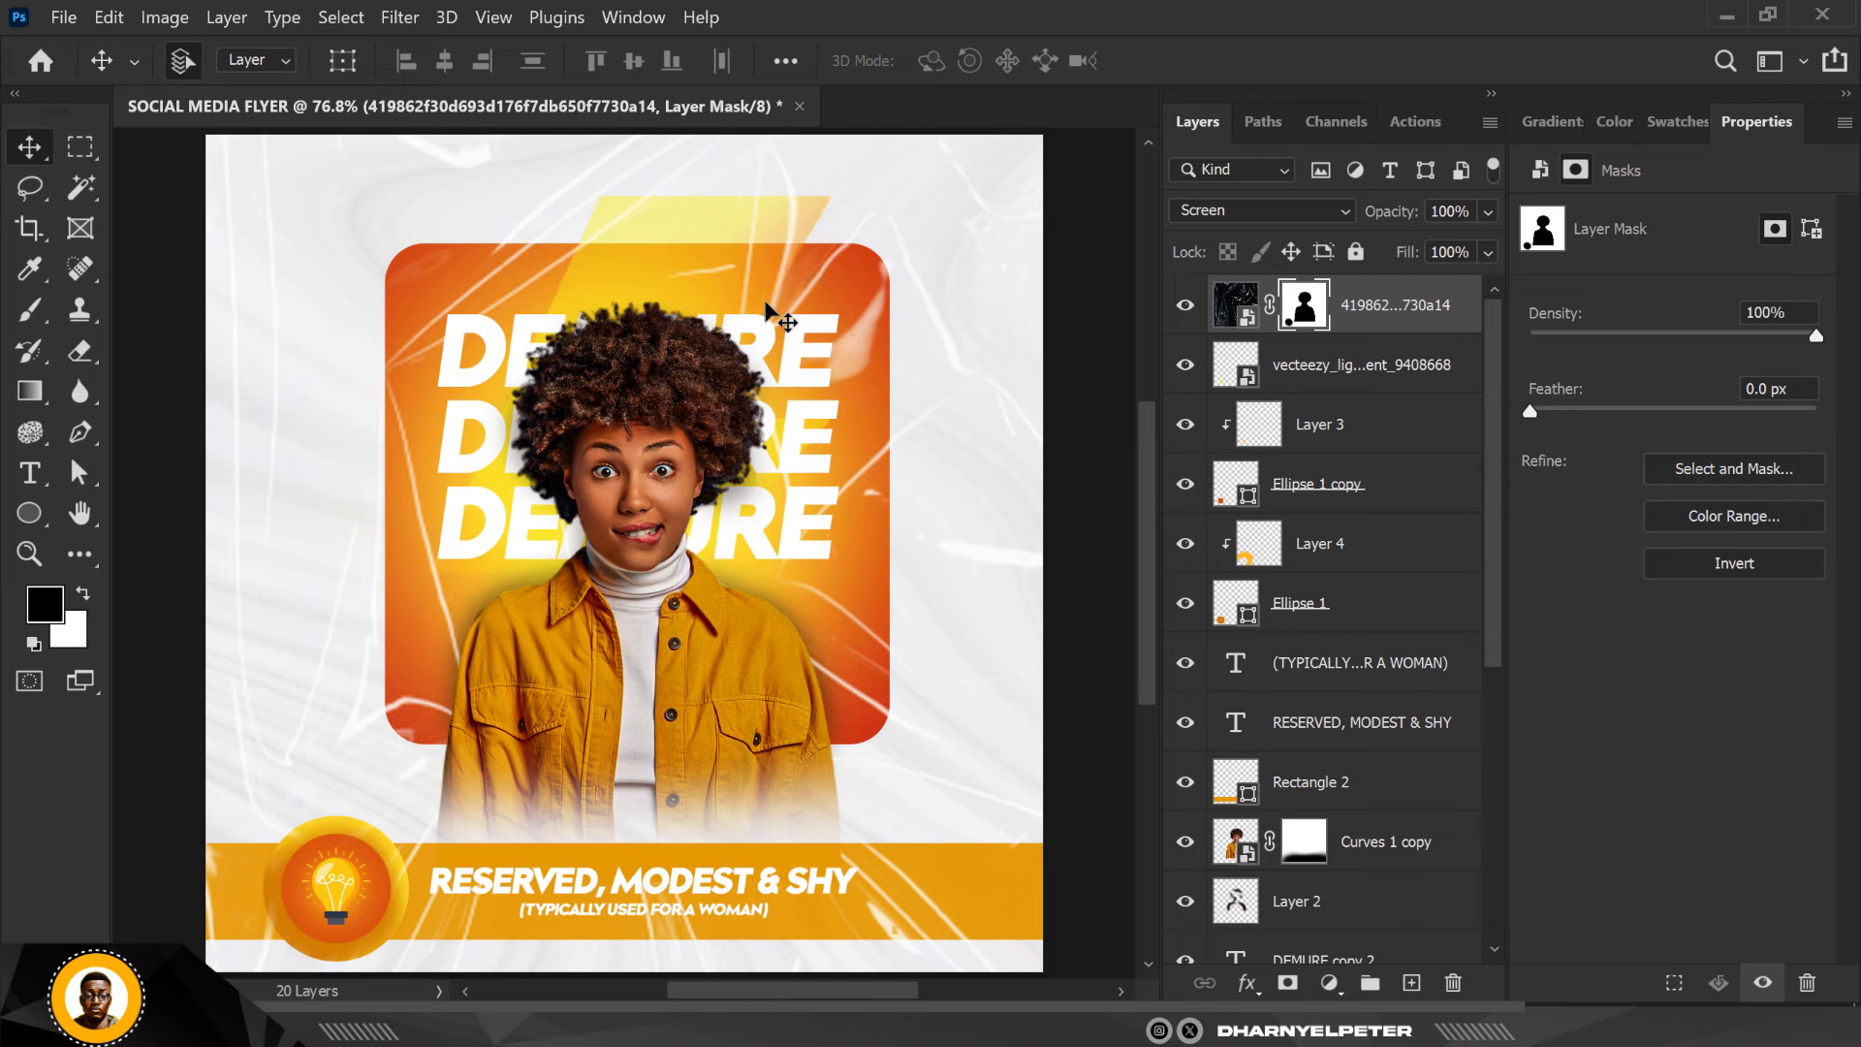
Add a Color Balance adjustment layer on top and set its midtones to +7 red and -15 toward yellow
left_click(1330, 983)
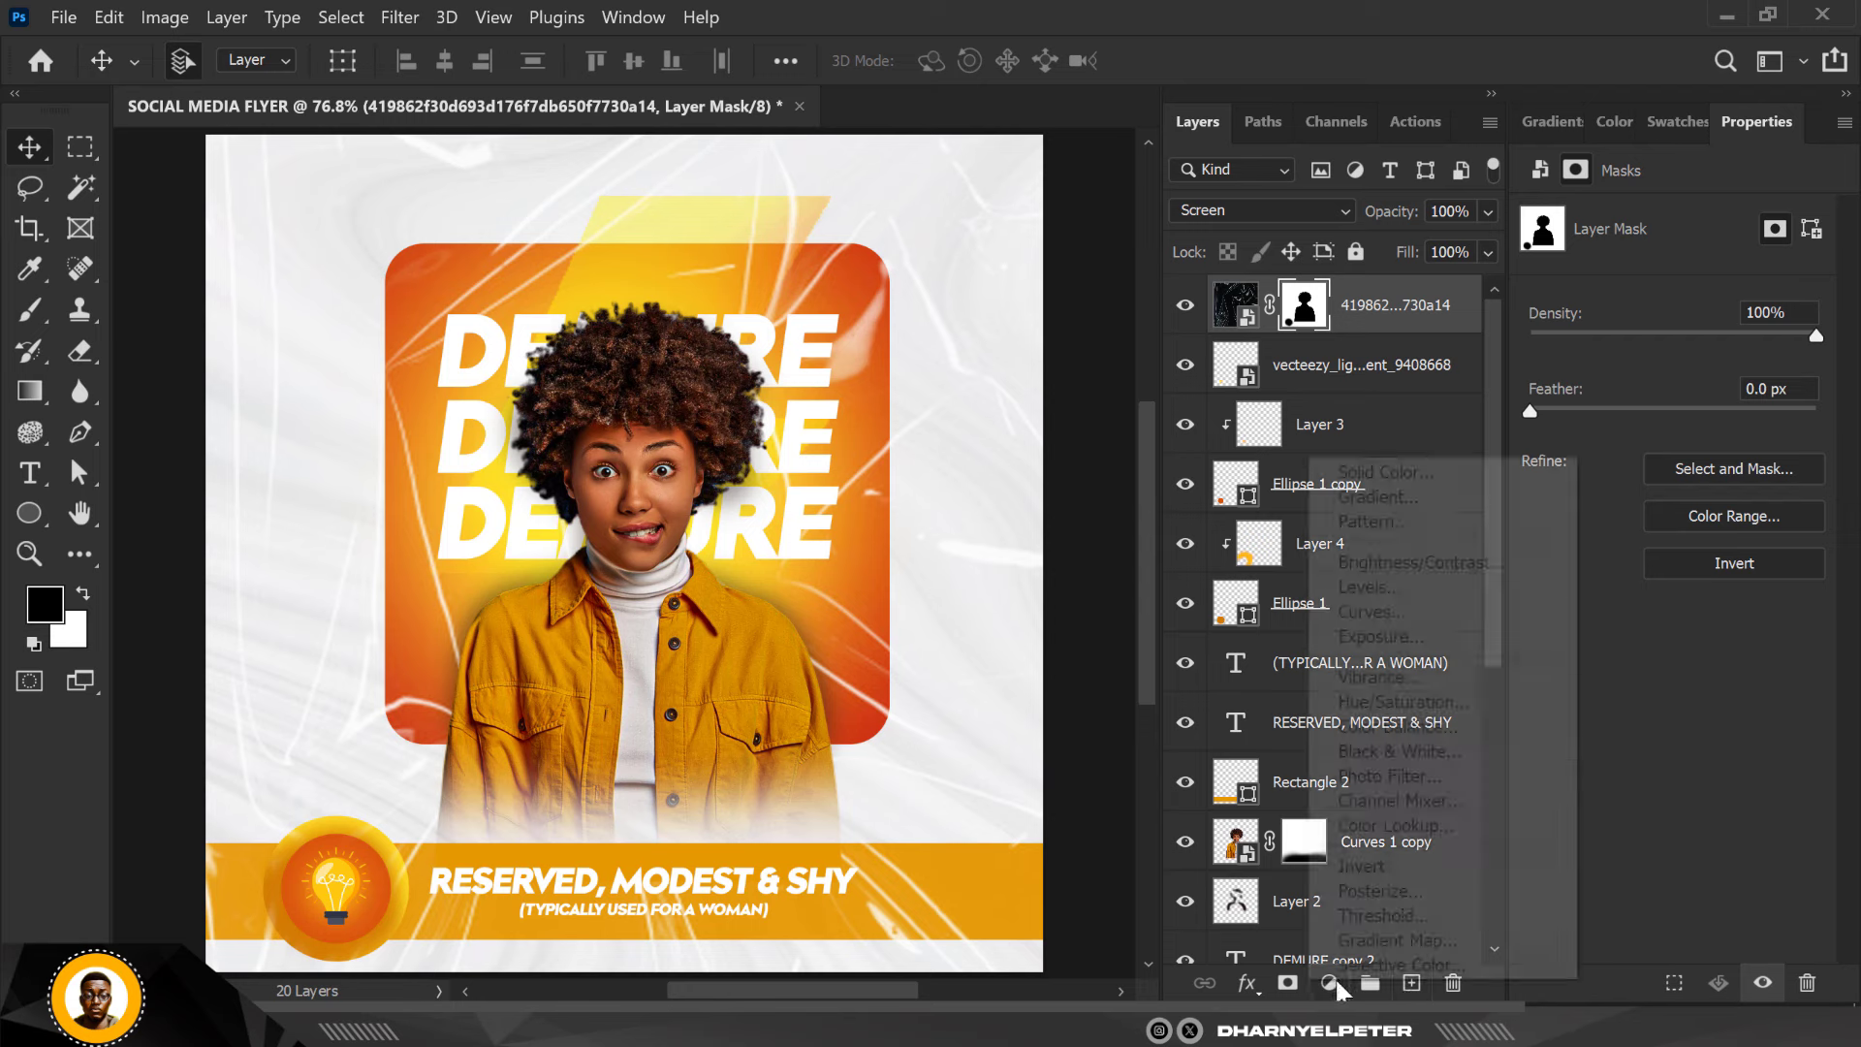
left_click(1385, 734)
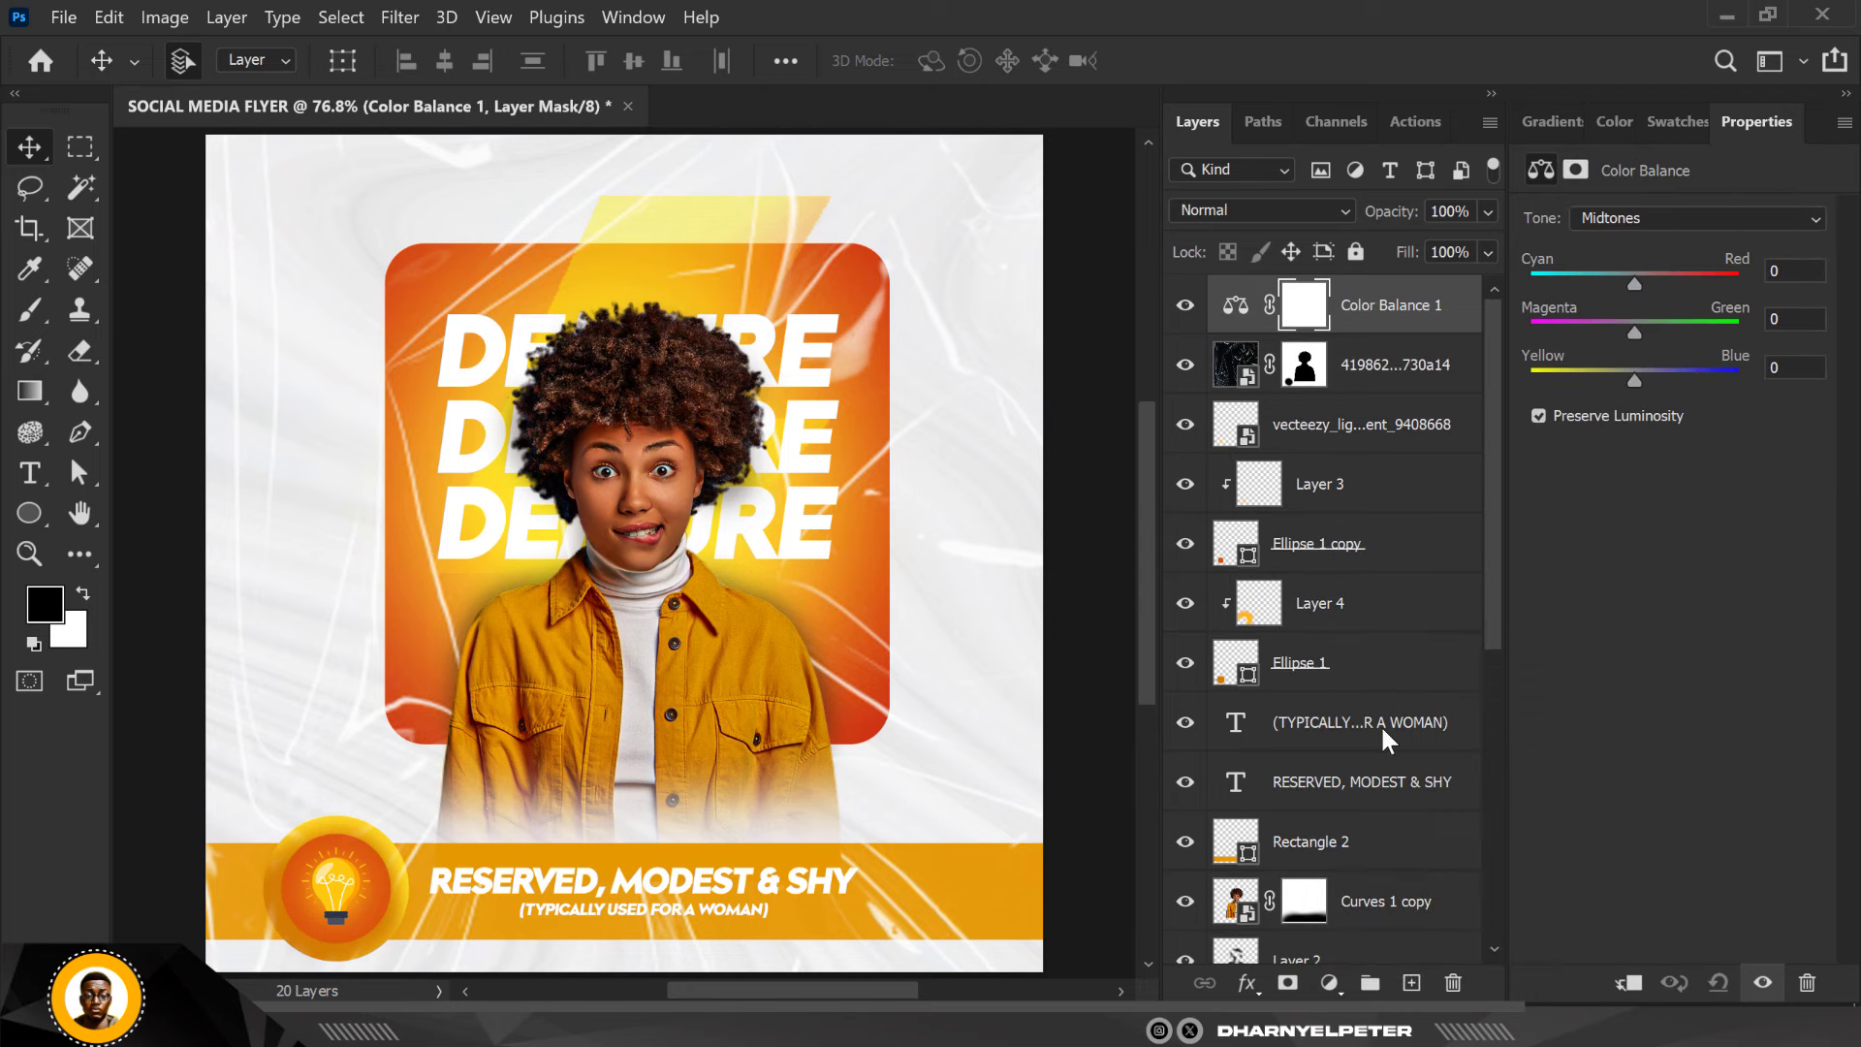
left_click_drag(1631, 277, 1636, 279)
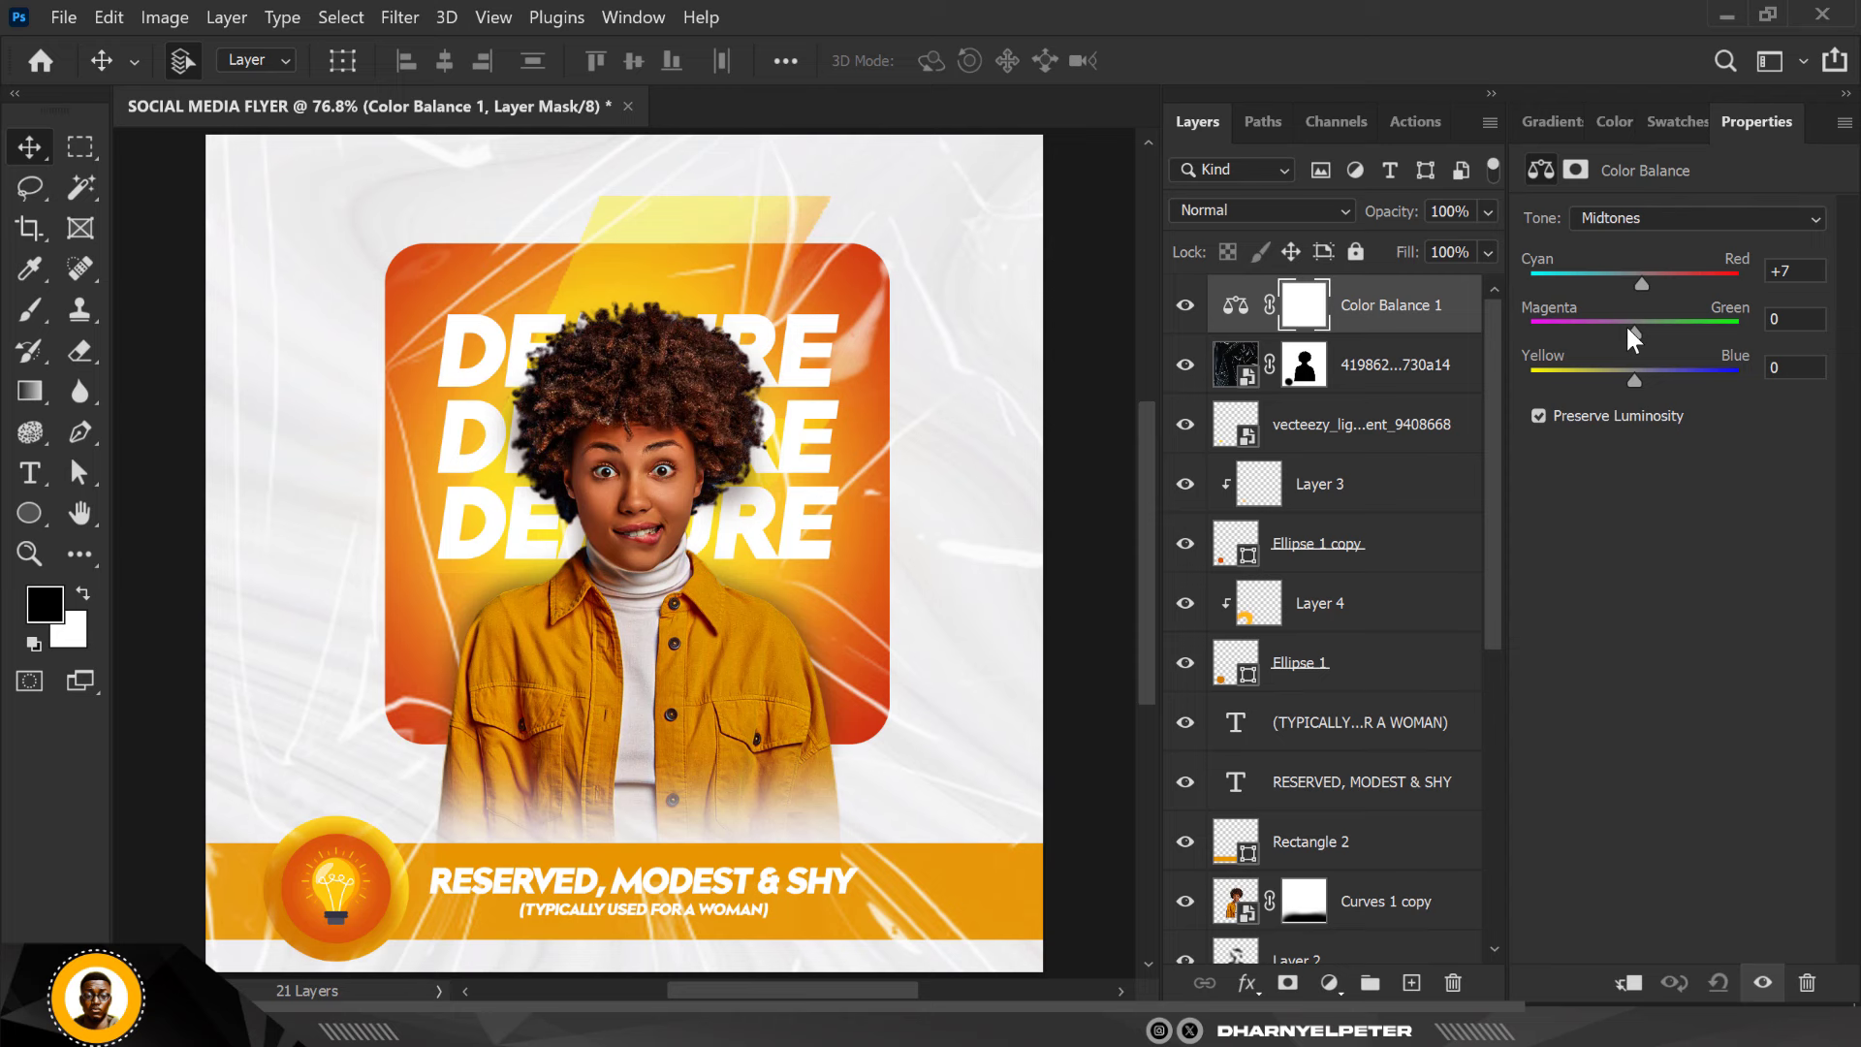
left_click(1619, 378)
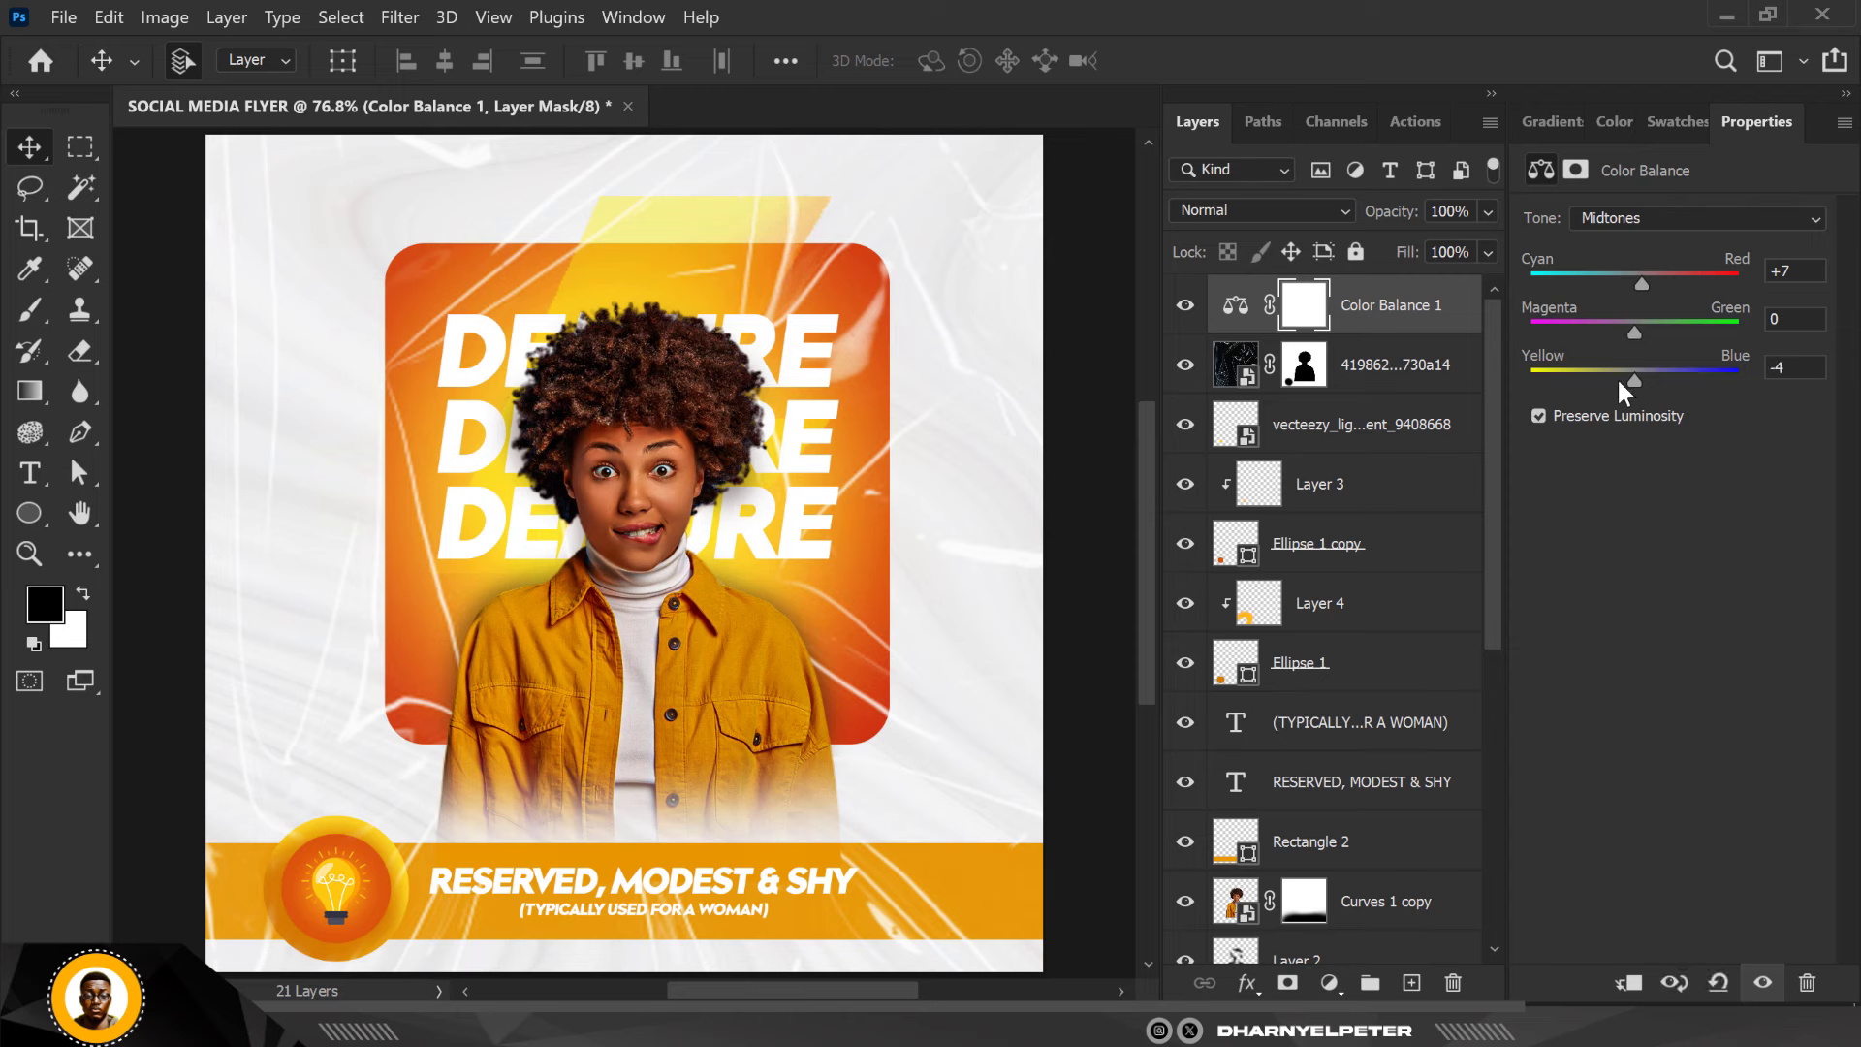
Shift the Color Balance shadows slightly toward red and yellow
left_click(1710, 217)
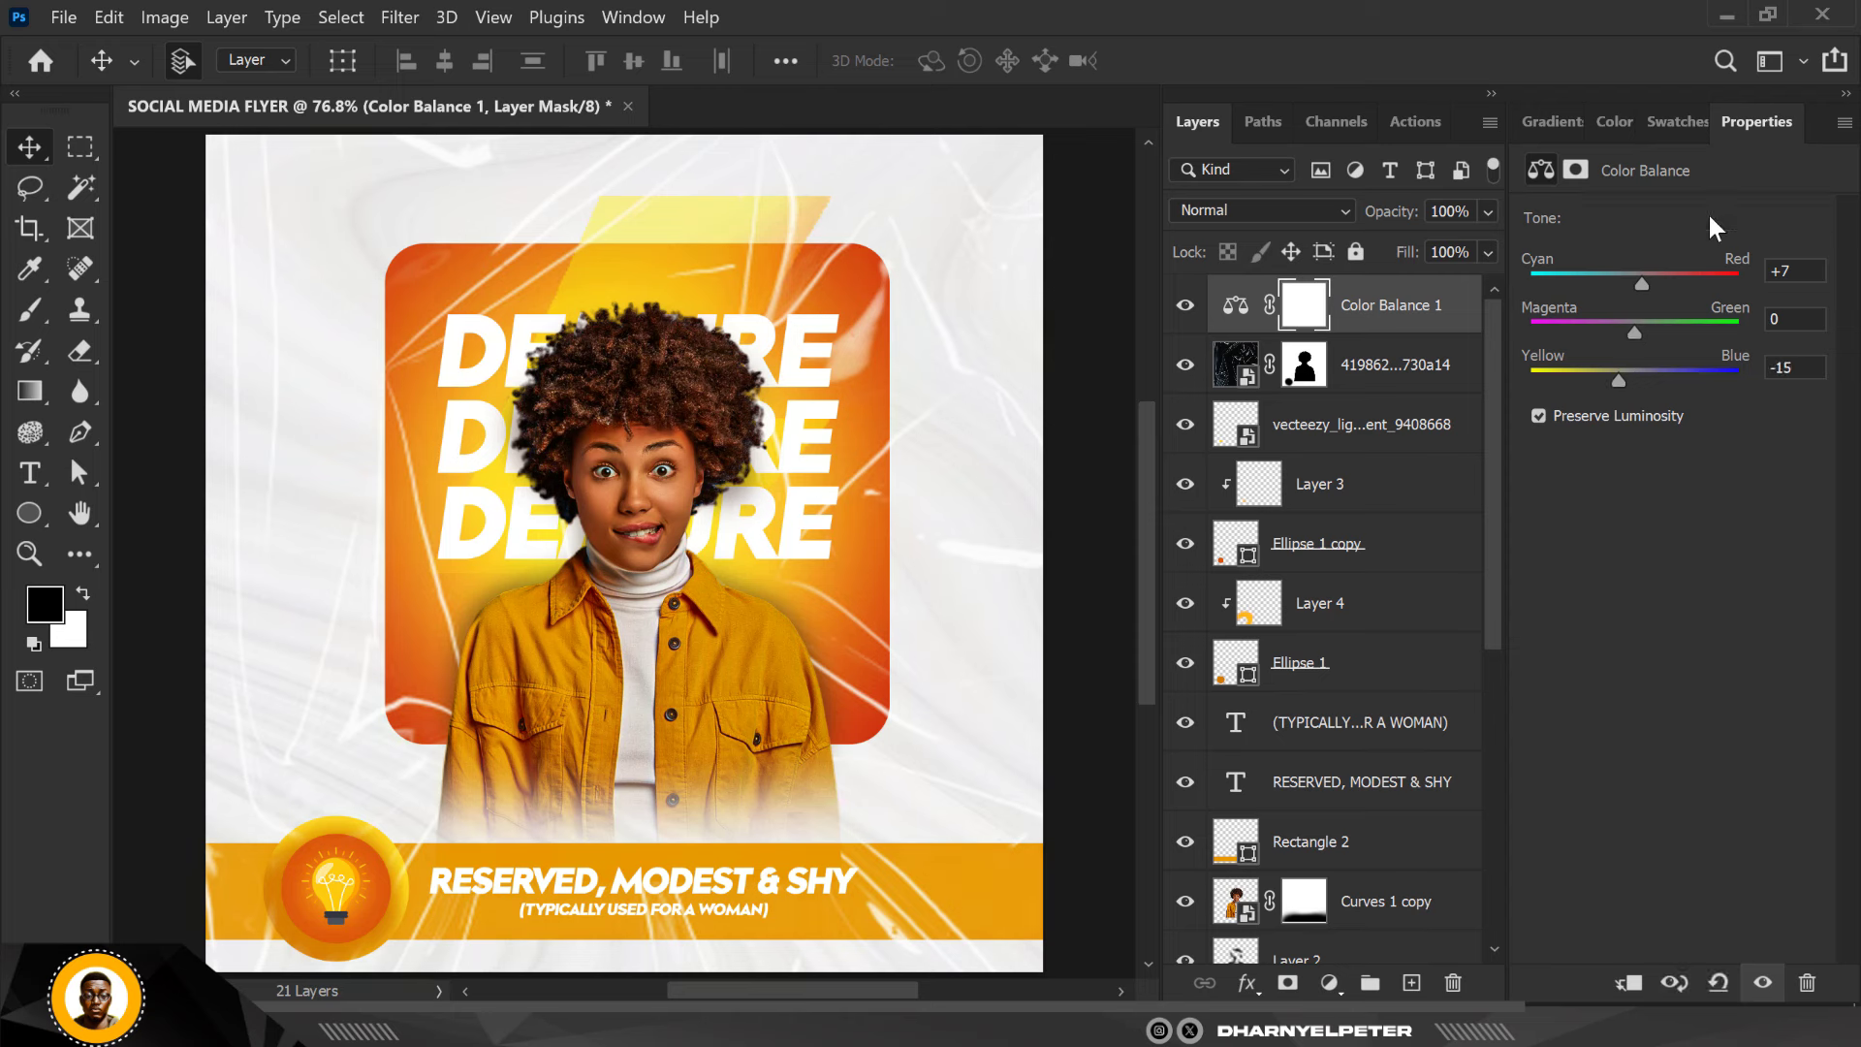
left_click(1636, 239)
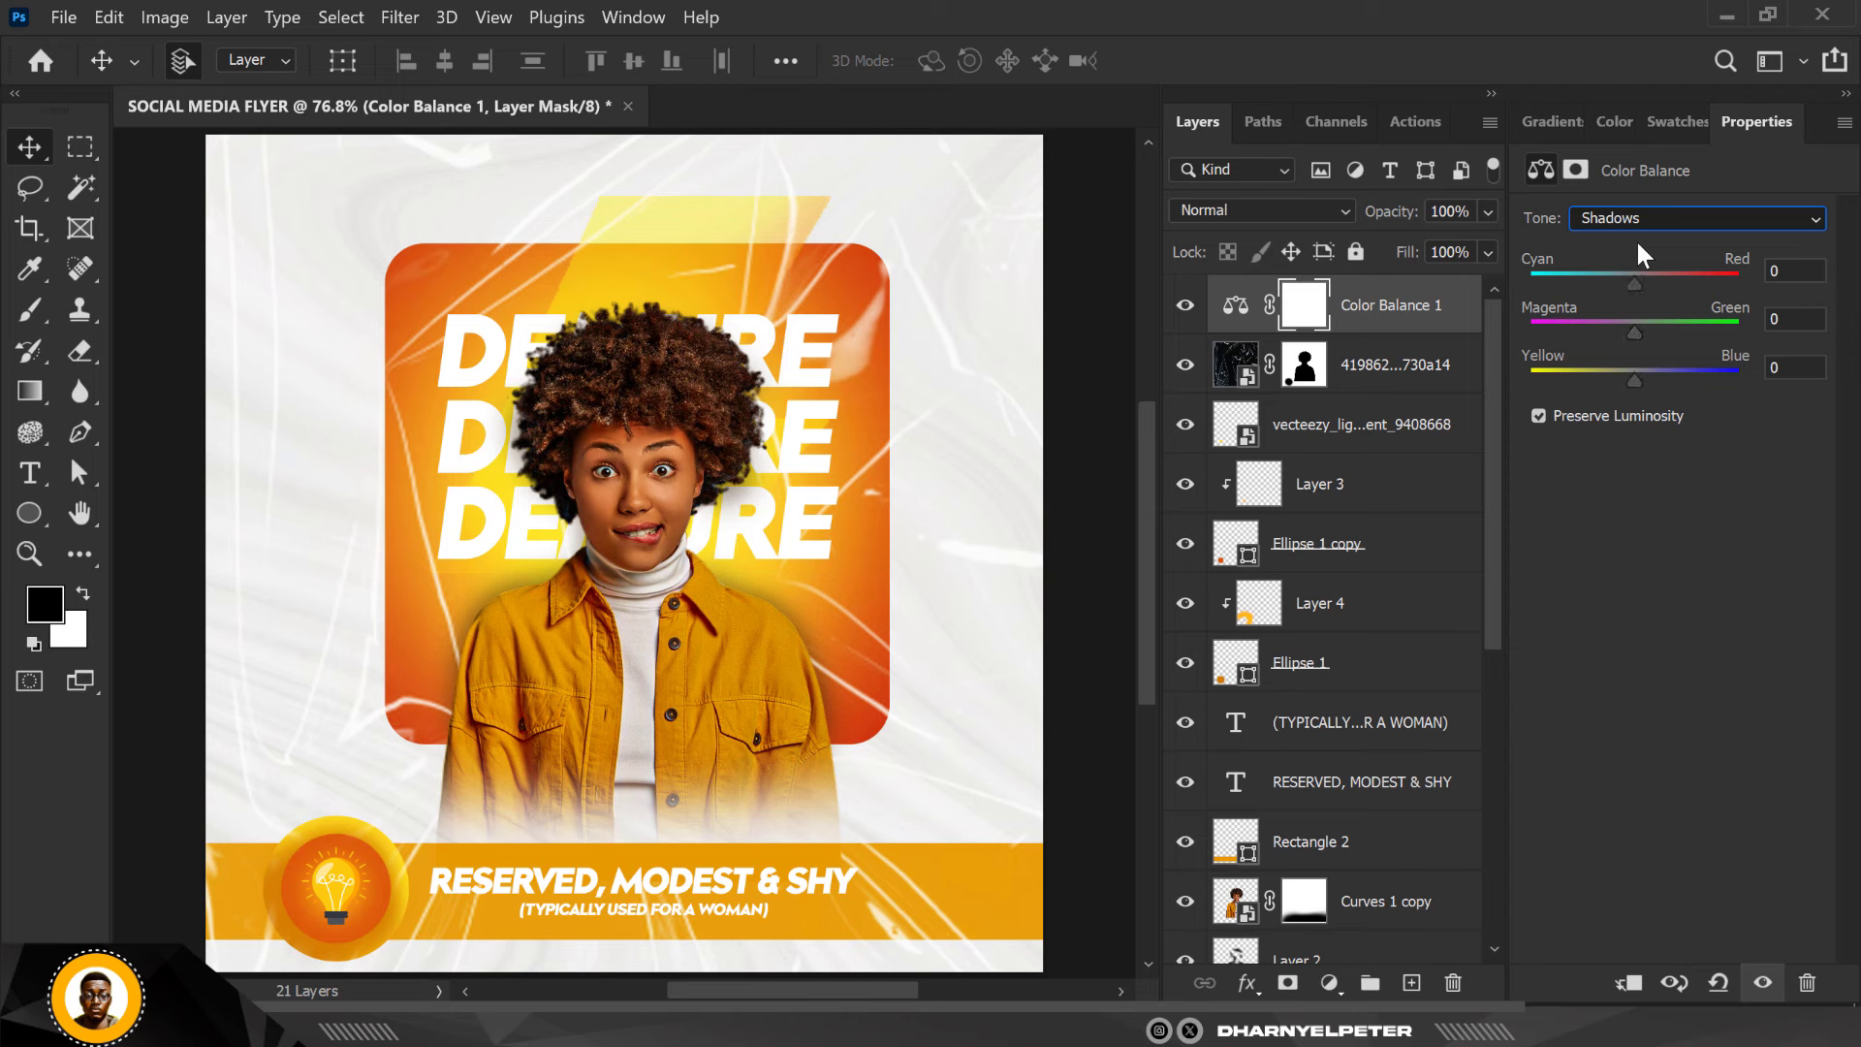
left_click_drag(1634, 277, 1638, 277)
left_click(1645, 284)
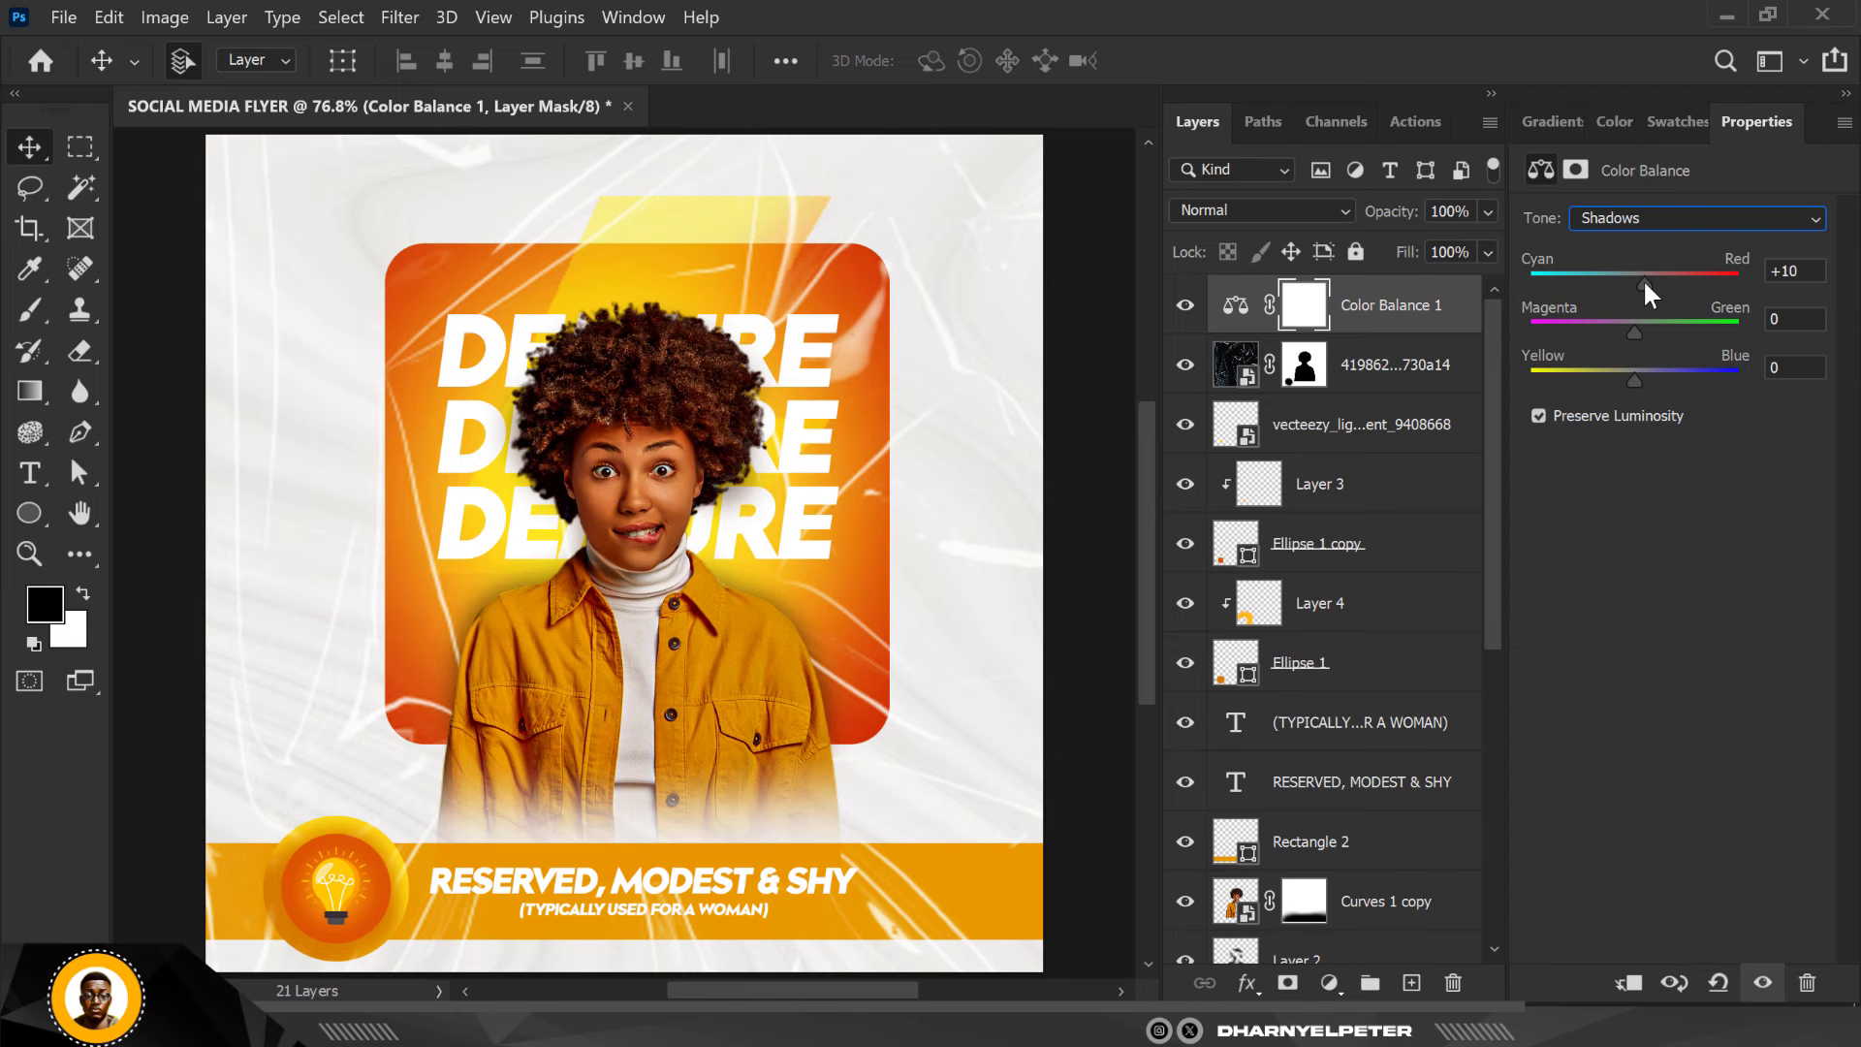
left_click_drag(1646, 285, 1642, 284)
left_click_drag(1633, 380, 1632, 380)
left_click(1102, 378)
scroll(961, 436, "down", 4)
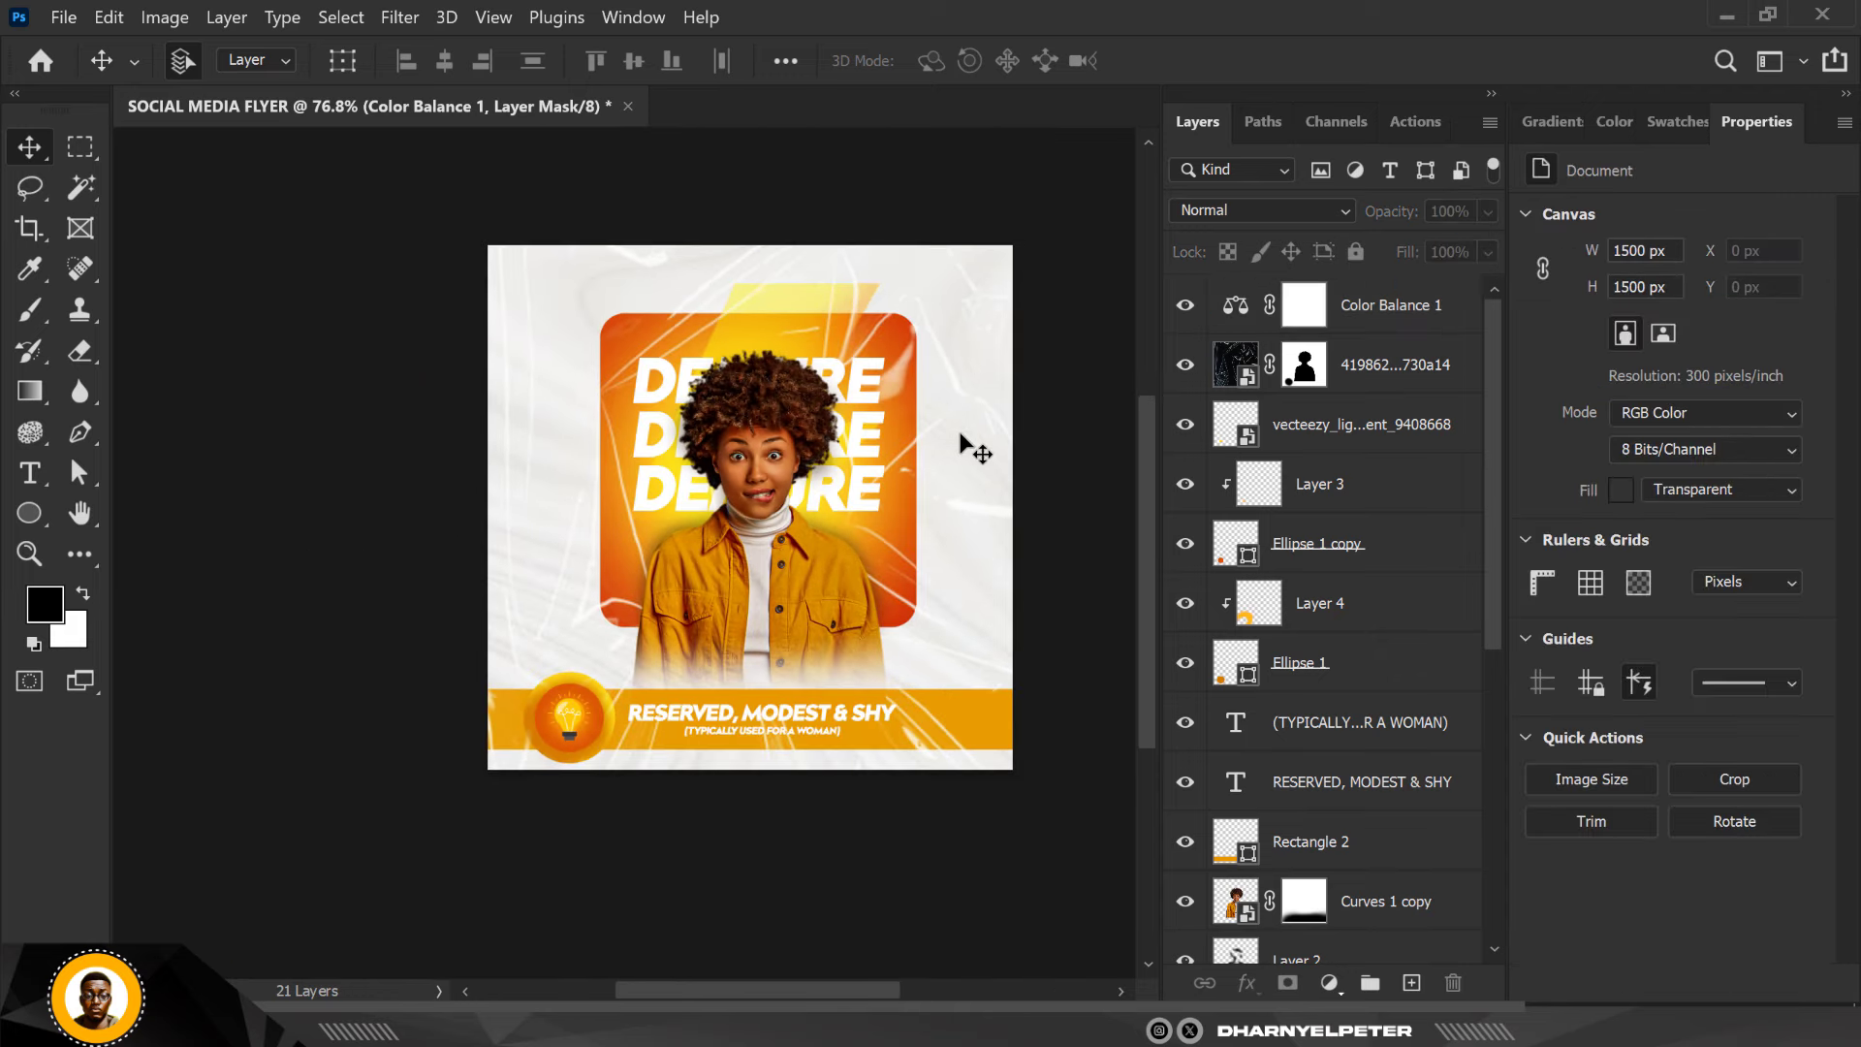
Nudge the Color Balance highlights slightly toward yellow and switch the tone back to Midtones
left_click(1426, 305)
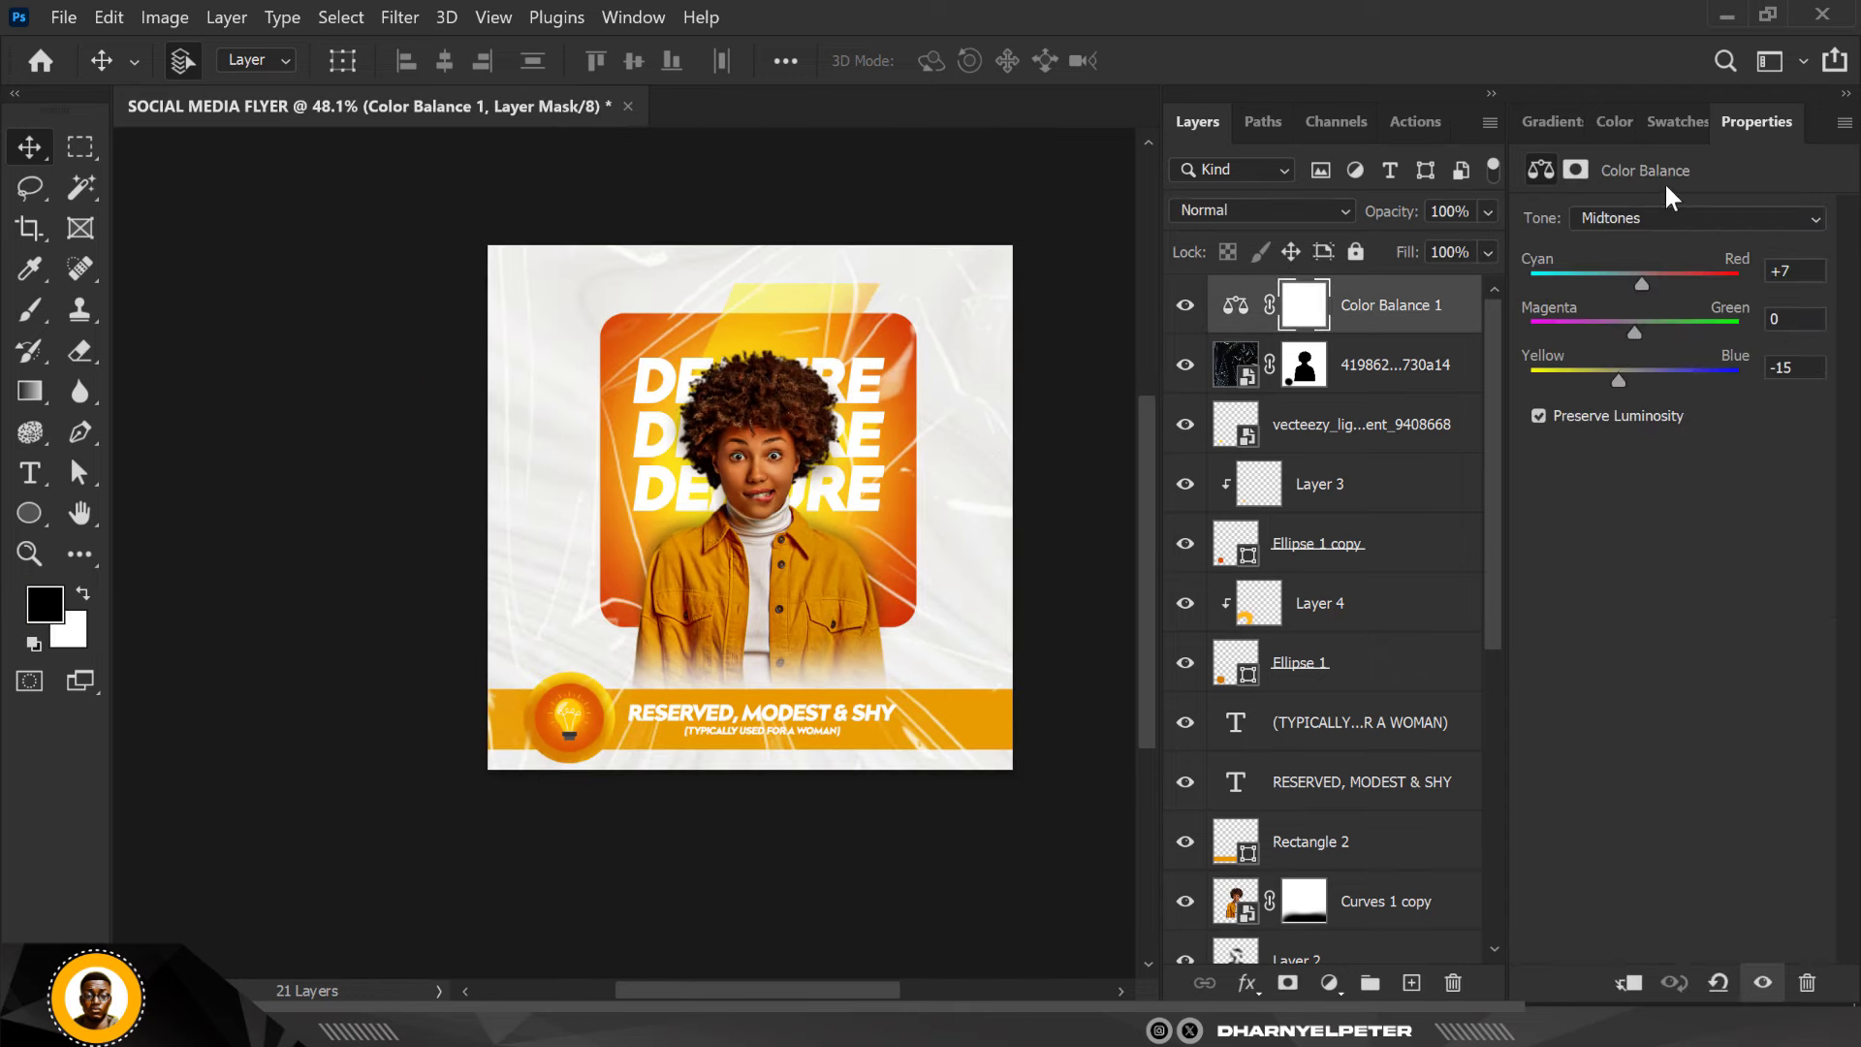
left_click(1673, 216)
left_click(1627, 285)
left_click_drag(1638, 380, 1635, 380)
left_click(1672, 219)
left_click(1612, 262)
key("ctrl+0")
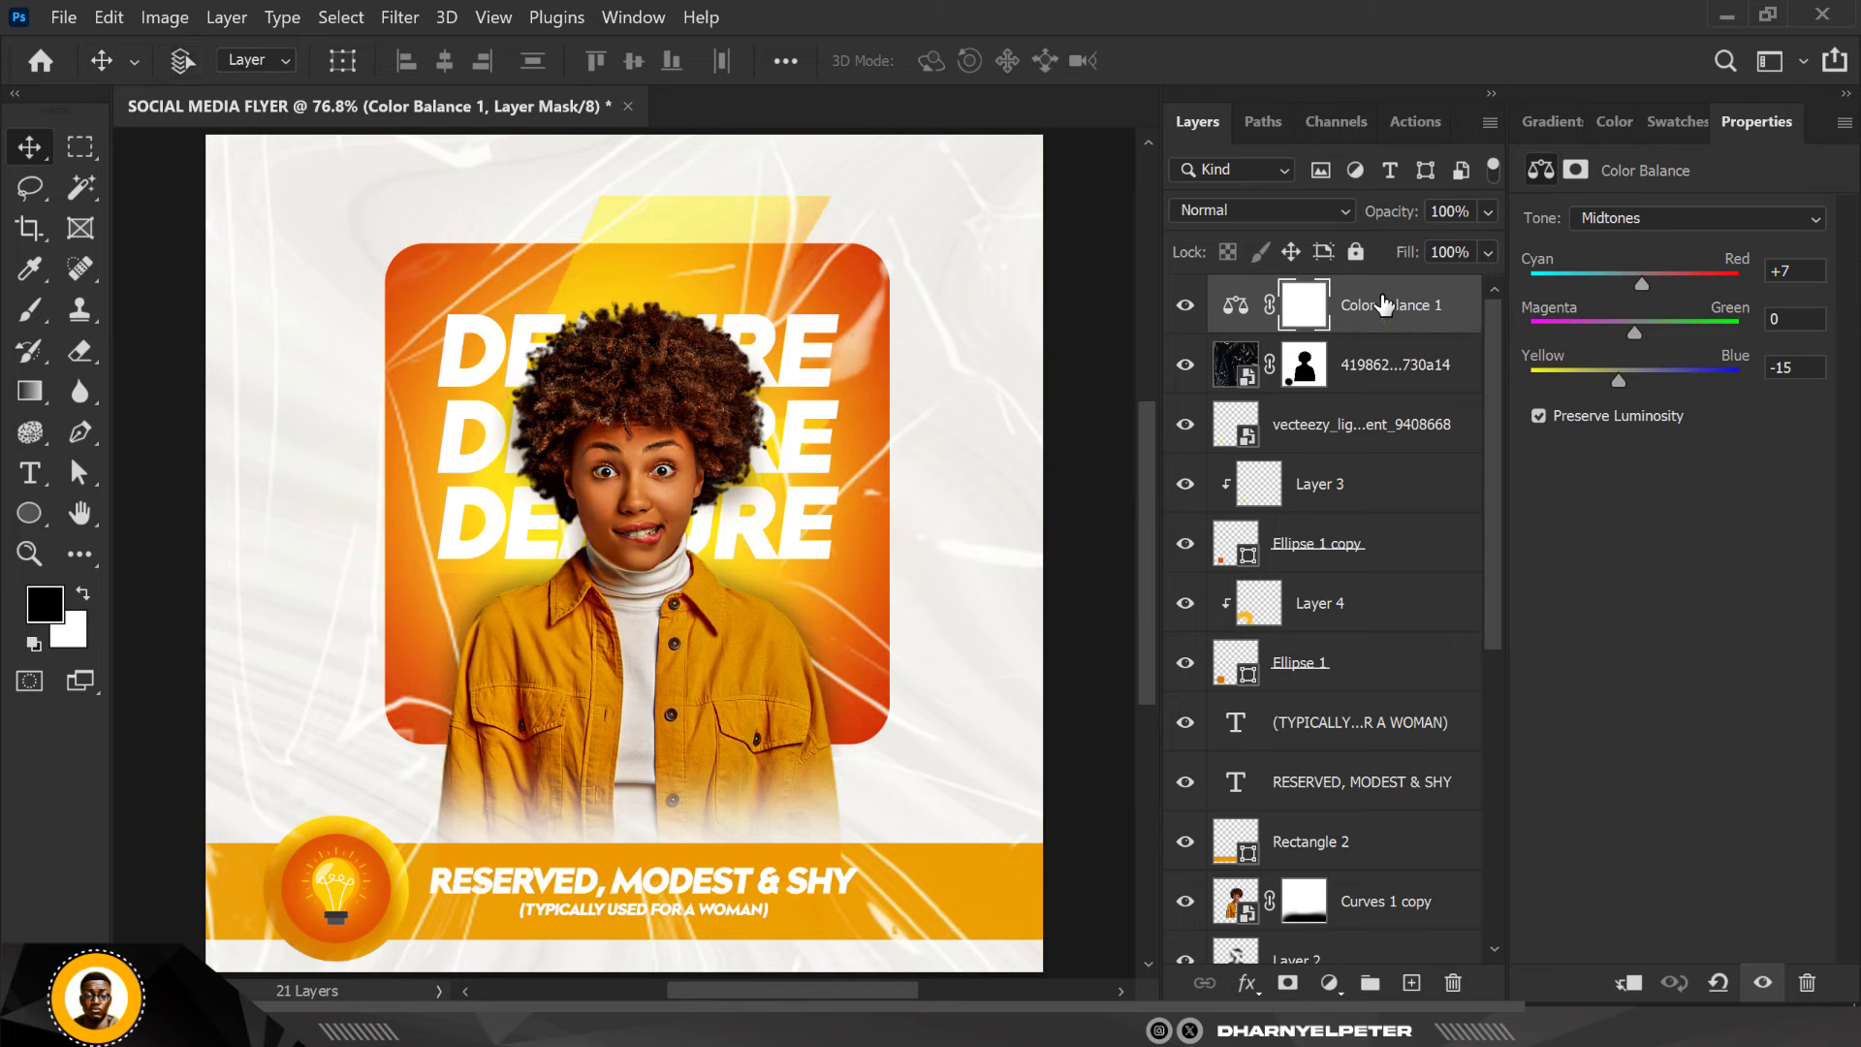
Stamp all visible layers into a new merged layer on top and convert it to a smart object
key("ctrl+shift+alt+e")
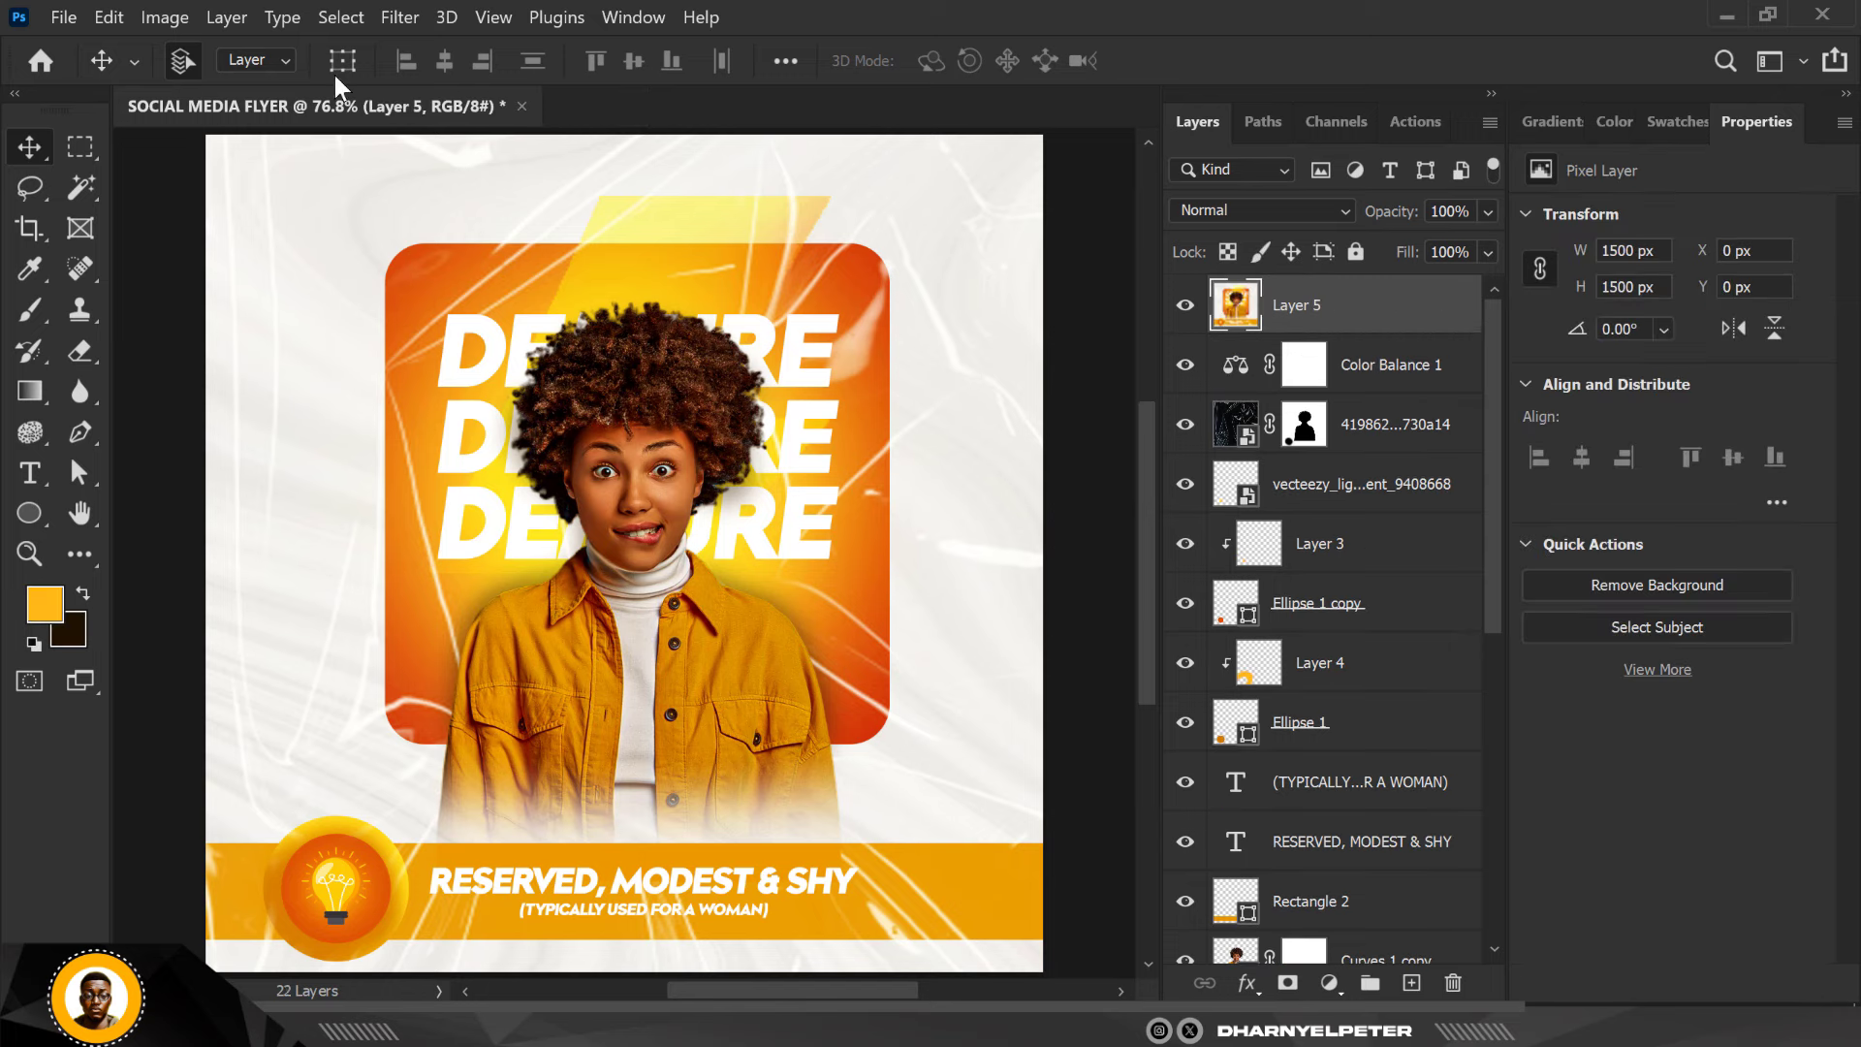
right_click(1387, 318)
left_click(1515, 403)
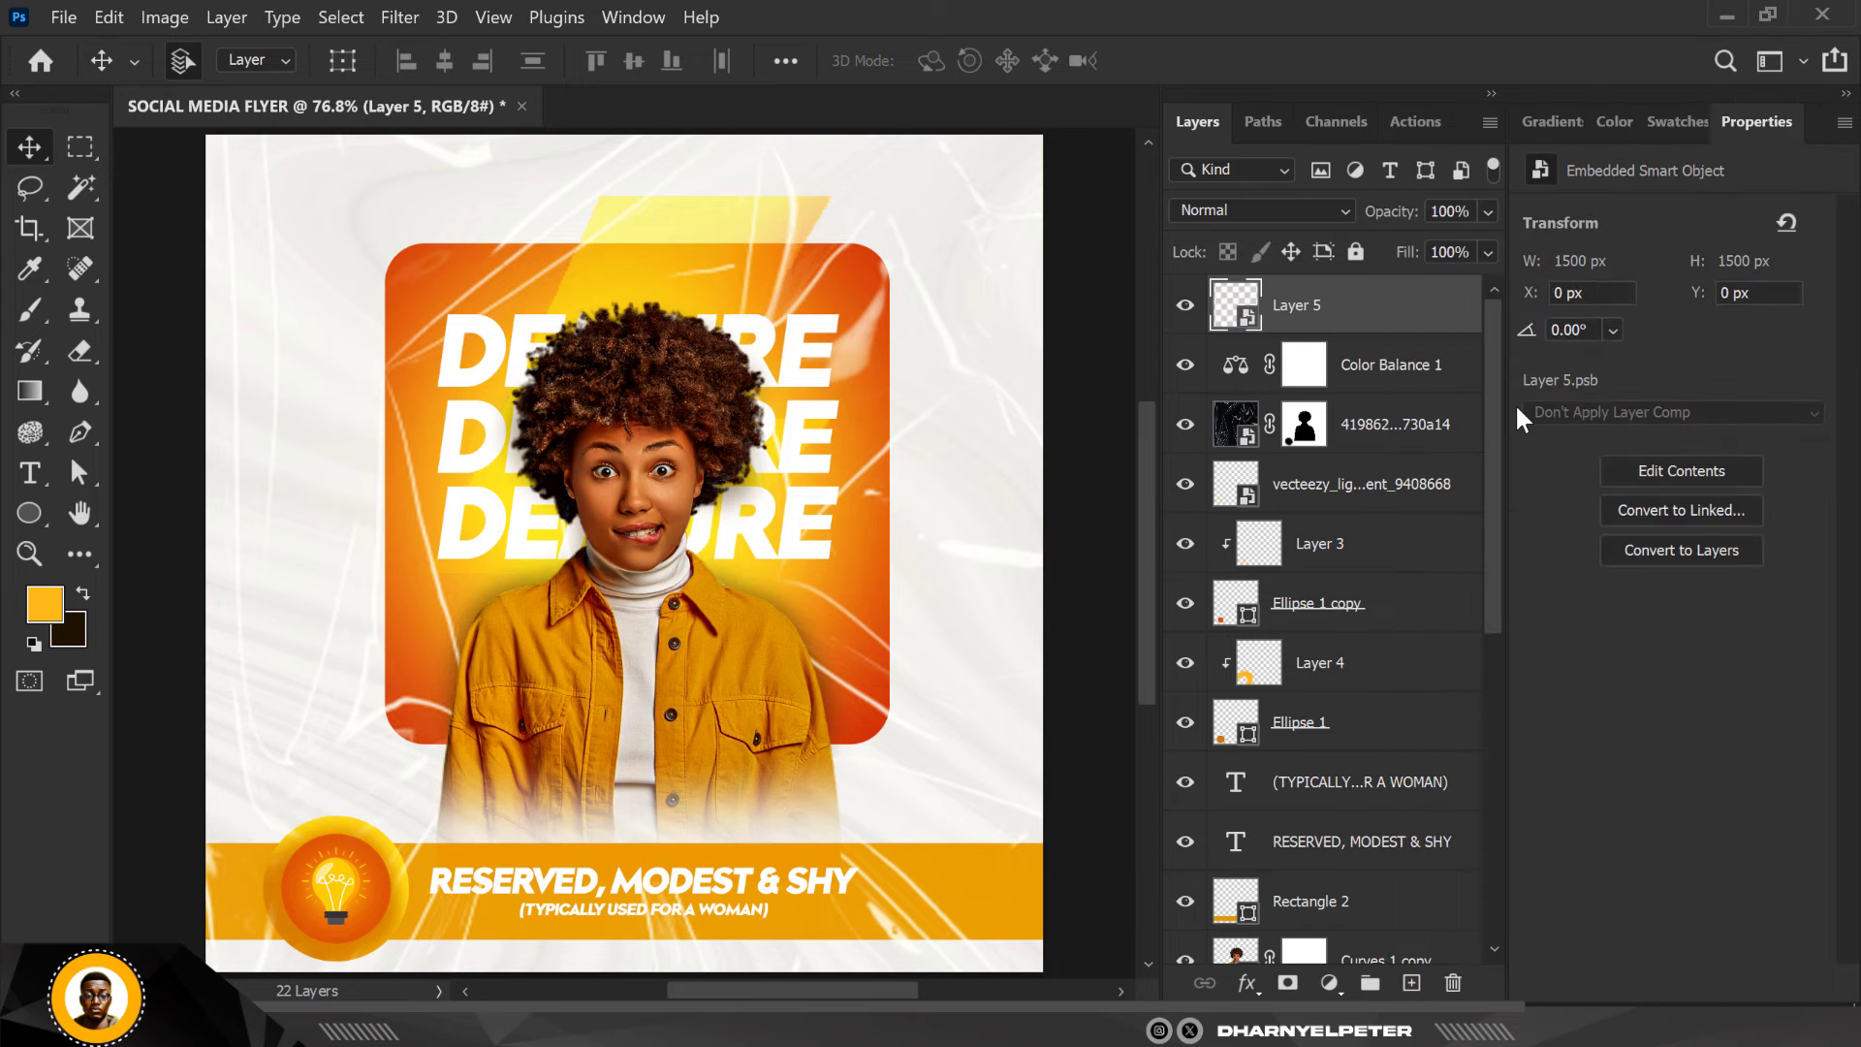
Apply a Camera Raw filter to the merged smart object with a slight increase in the Detail sharpening
scroll(690, 560, "down", 1)
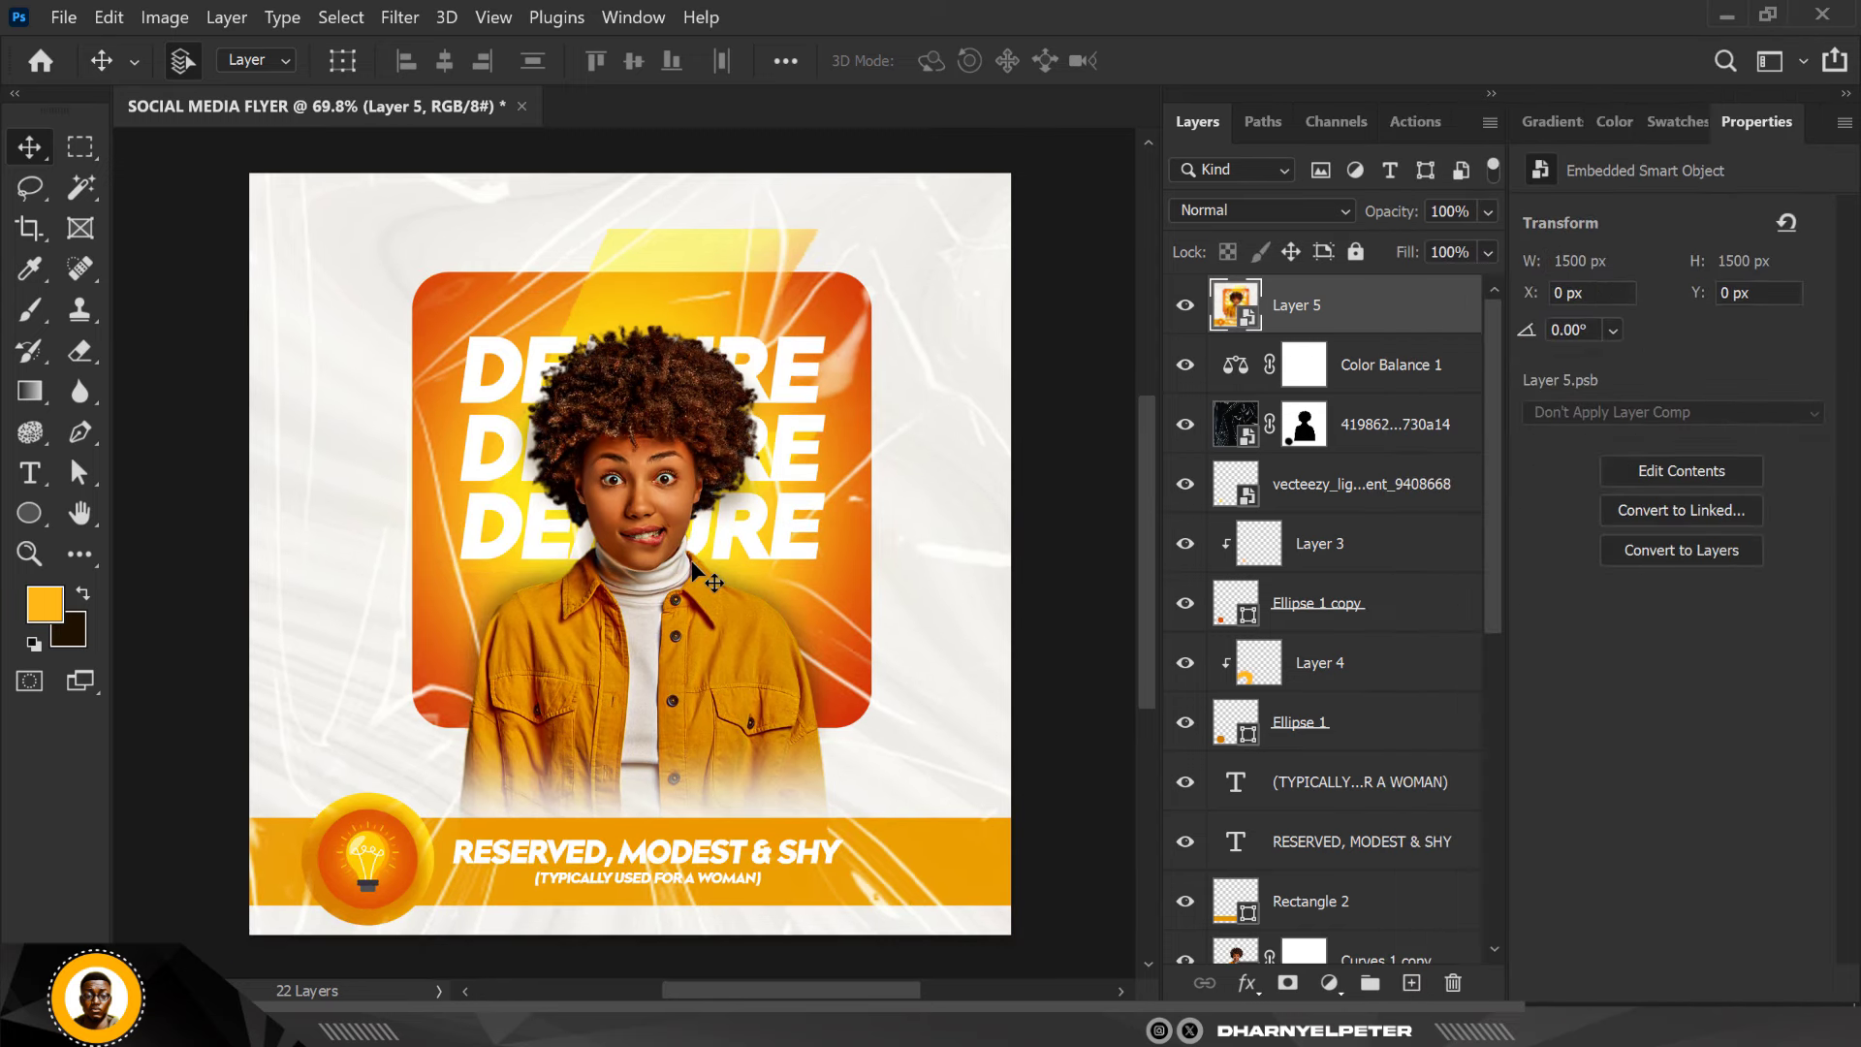
scroll(691, 560, "up", 1)
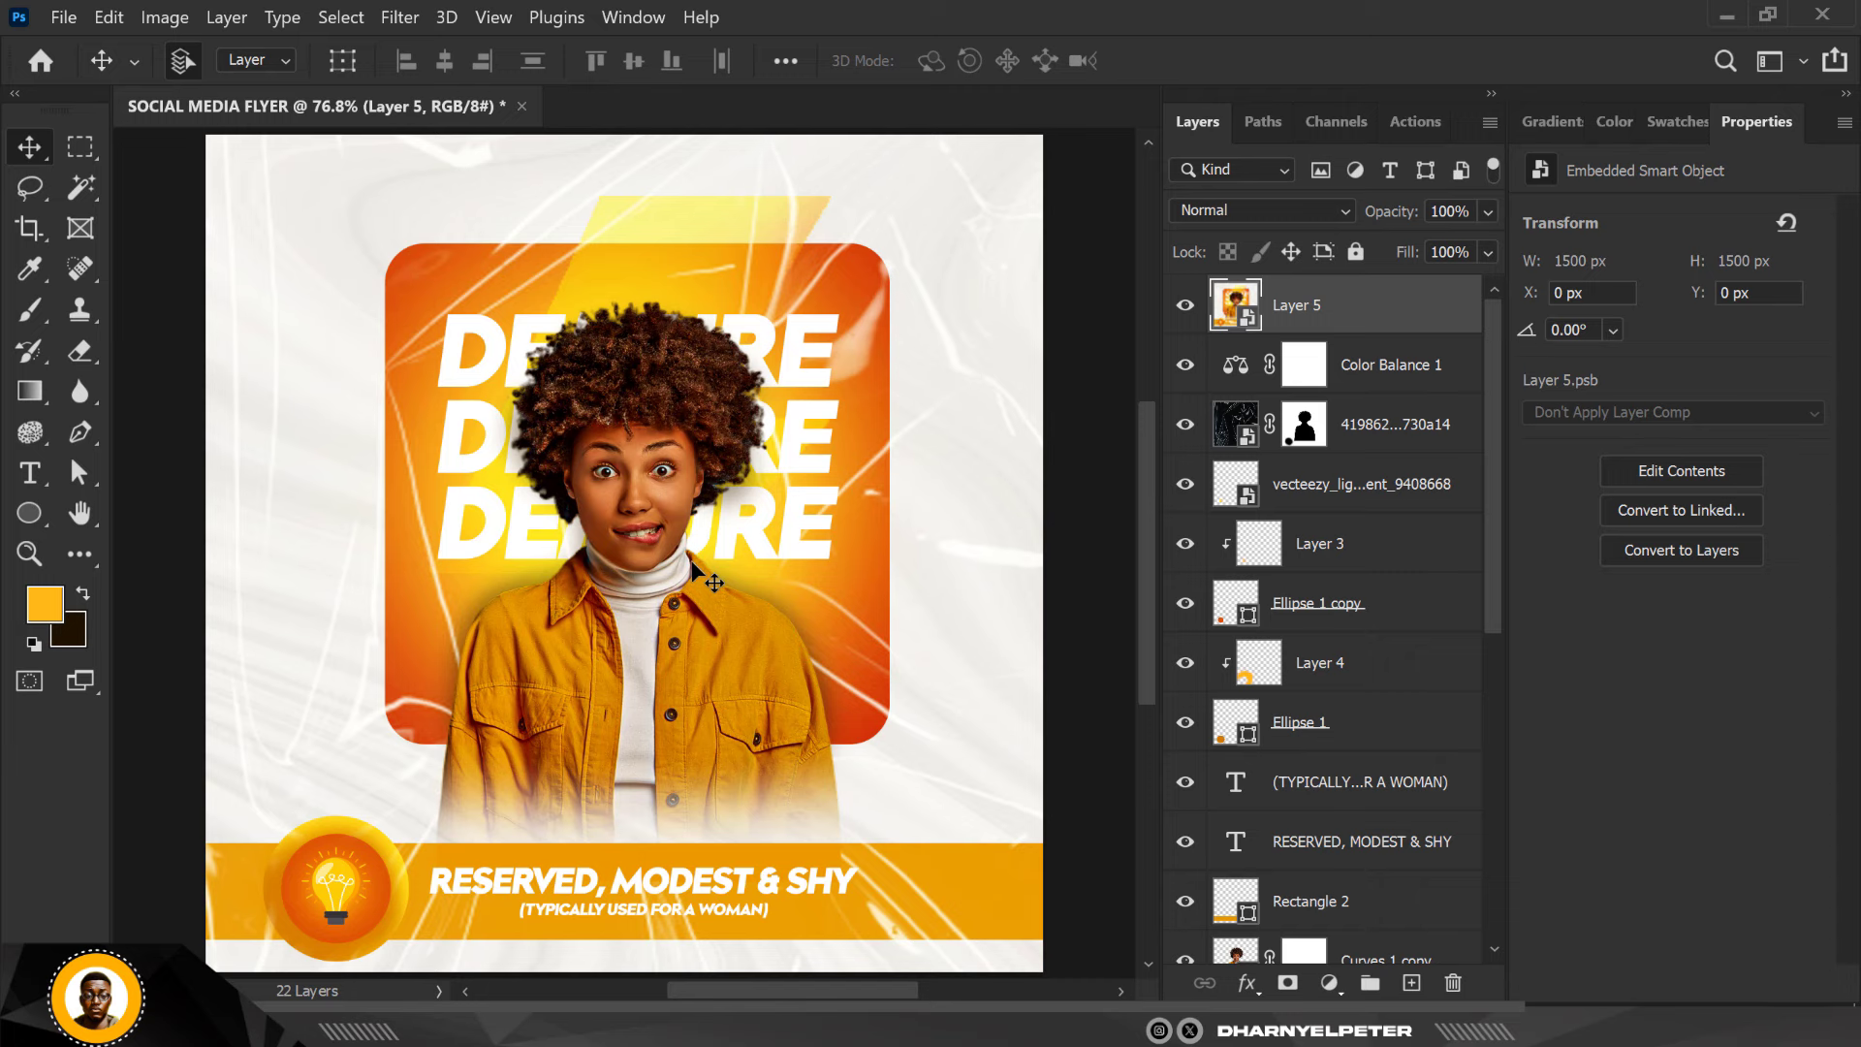
left_click(411, 12)
left_click(490, 206)
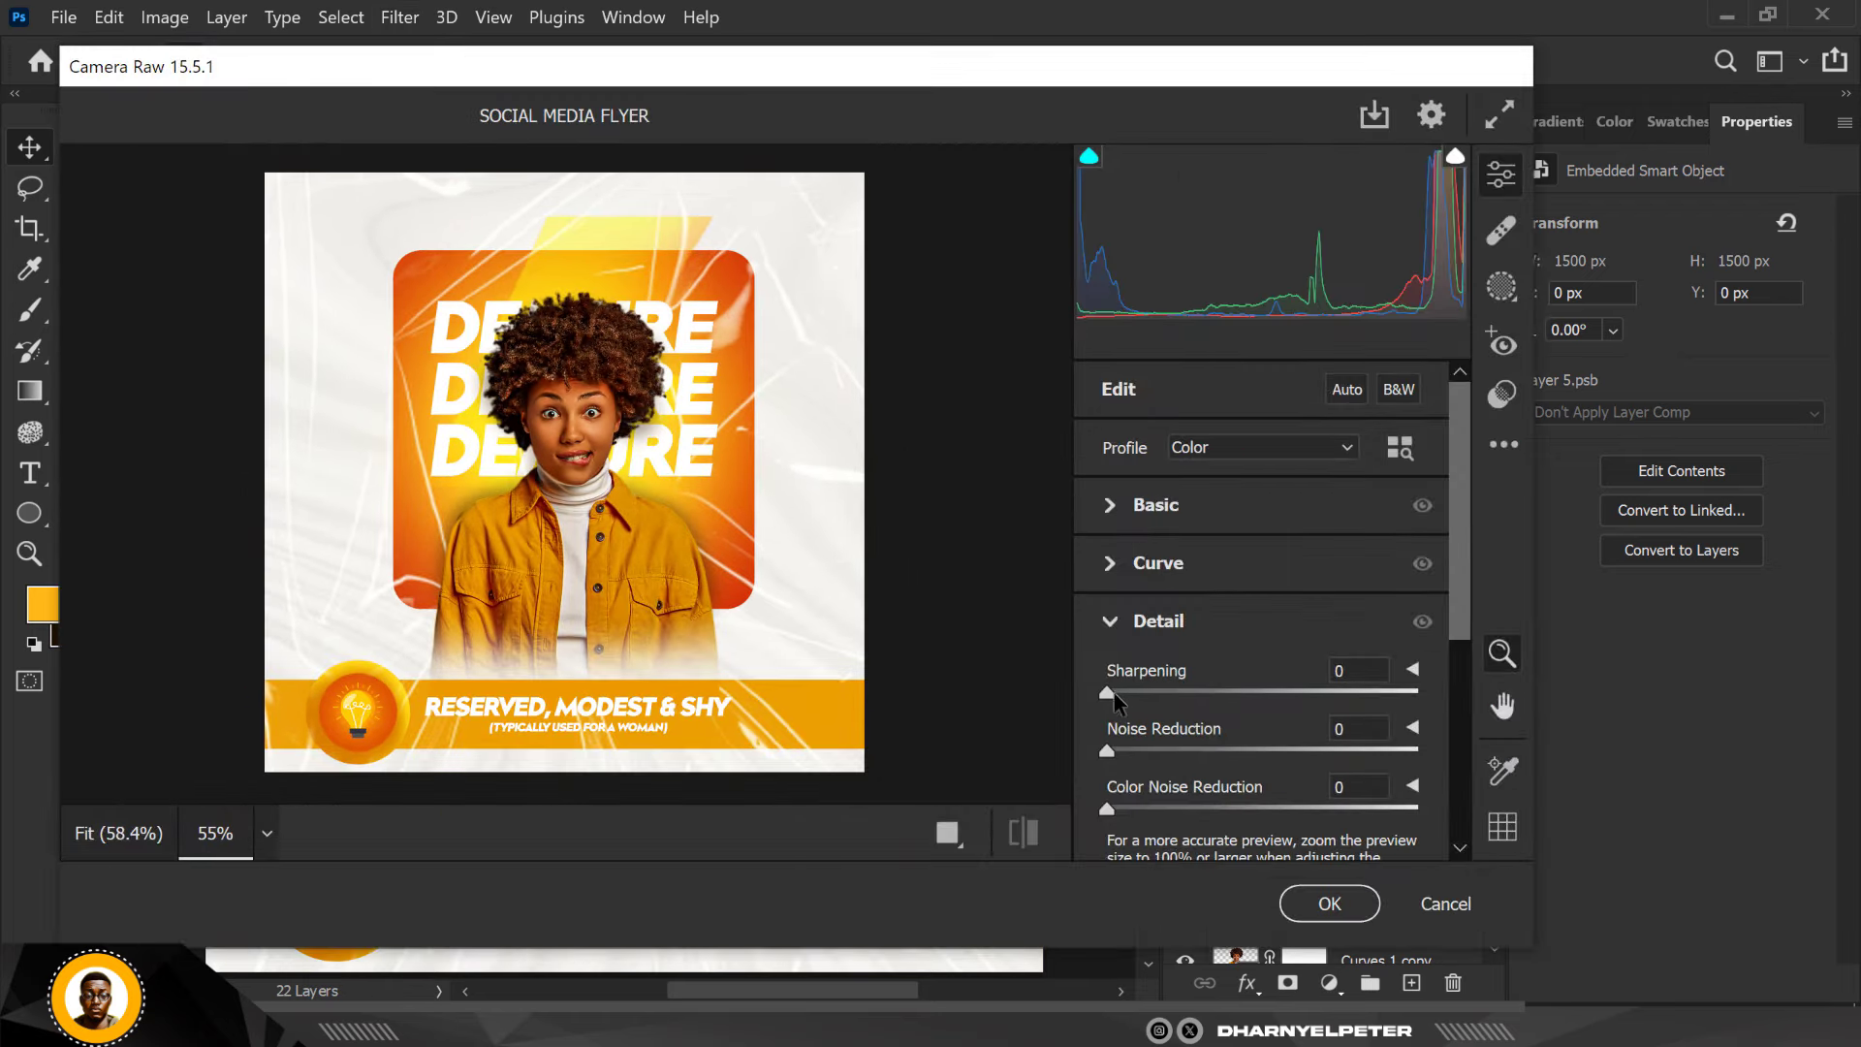
left_click_drag(1114, 693, 1124, 693)
left_click(1329, 903)
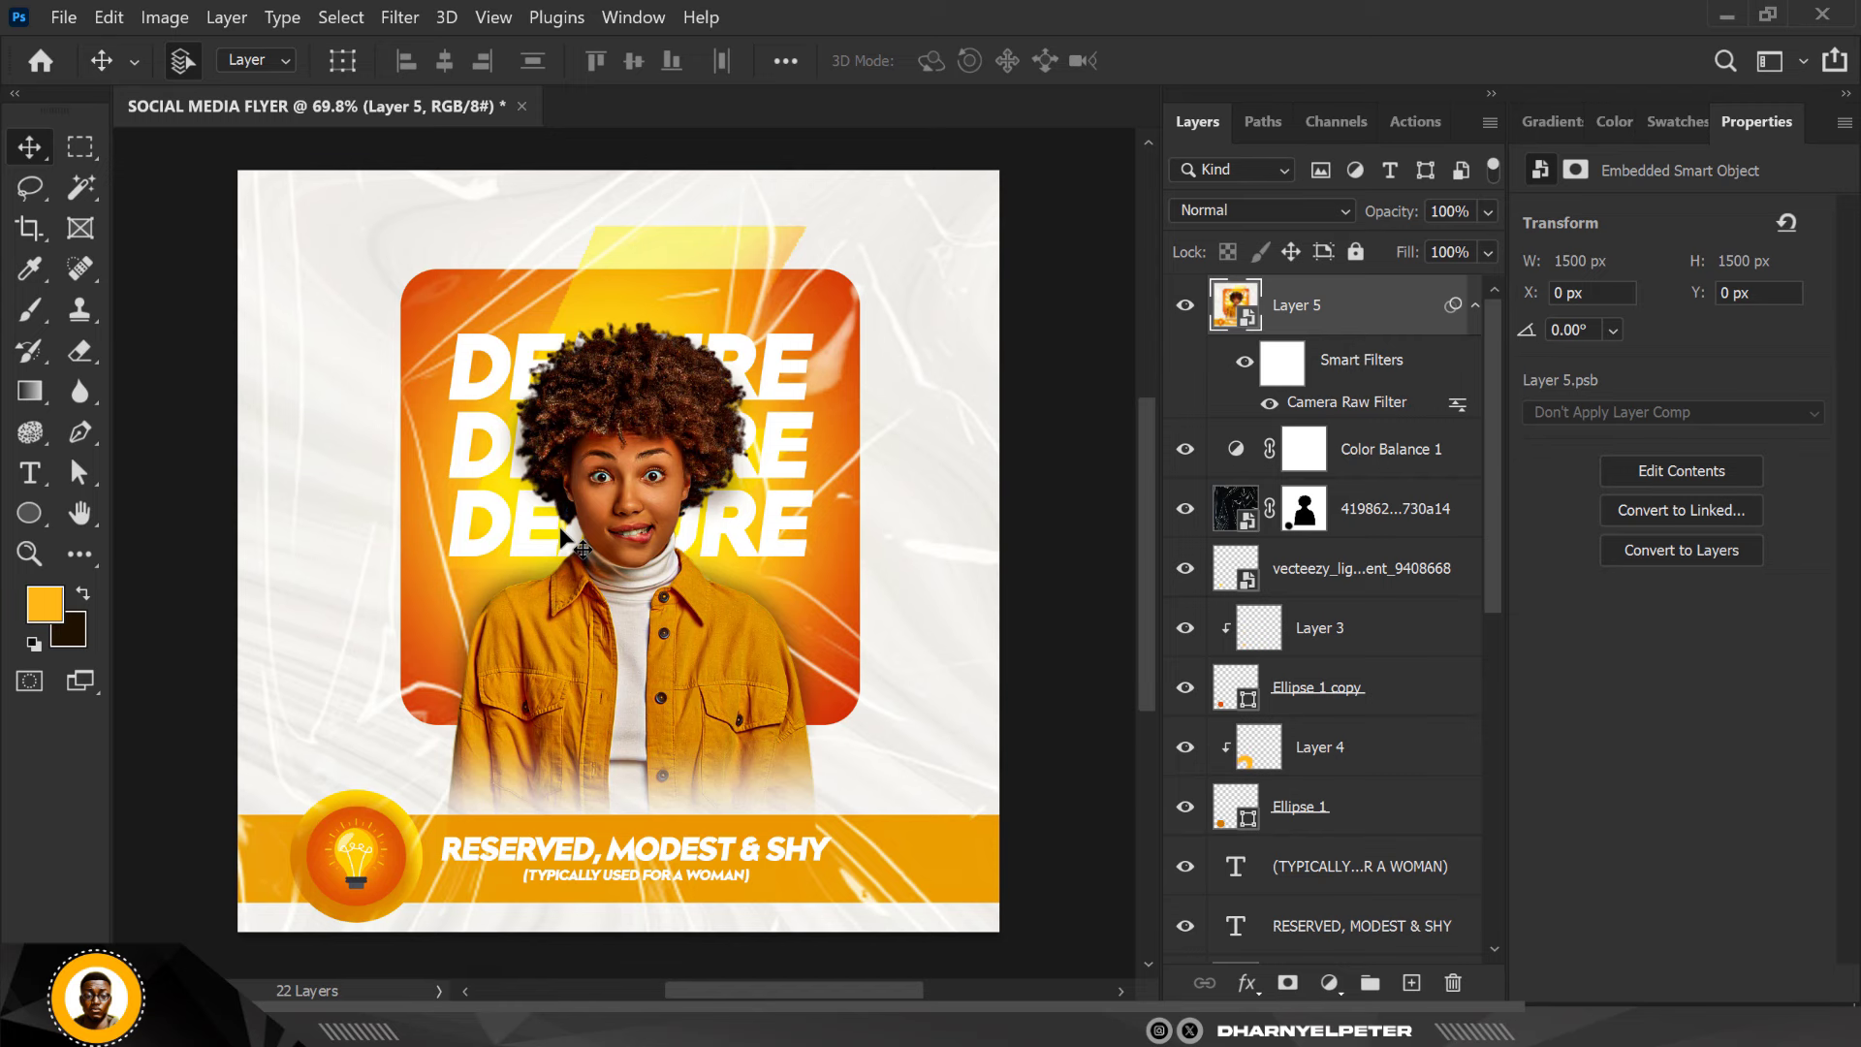
scroll(562, 531, "up", 1)
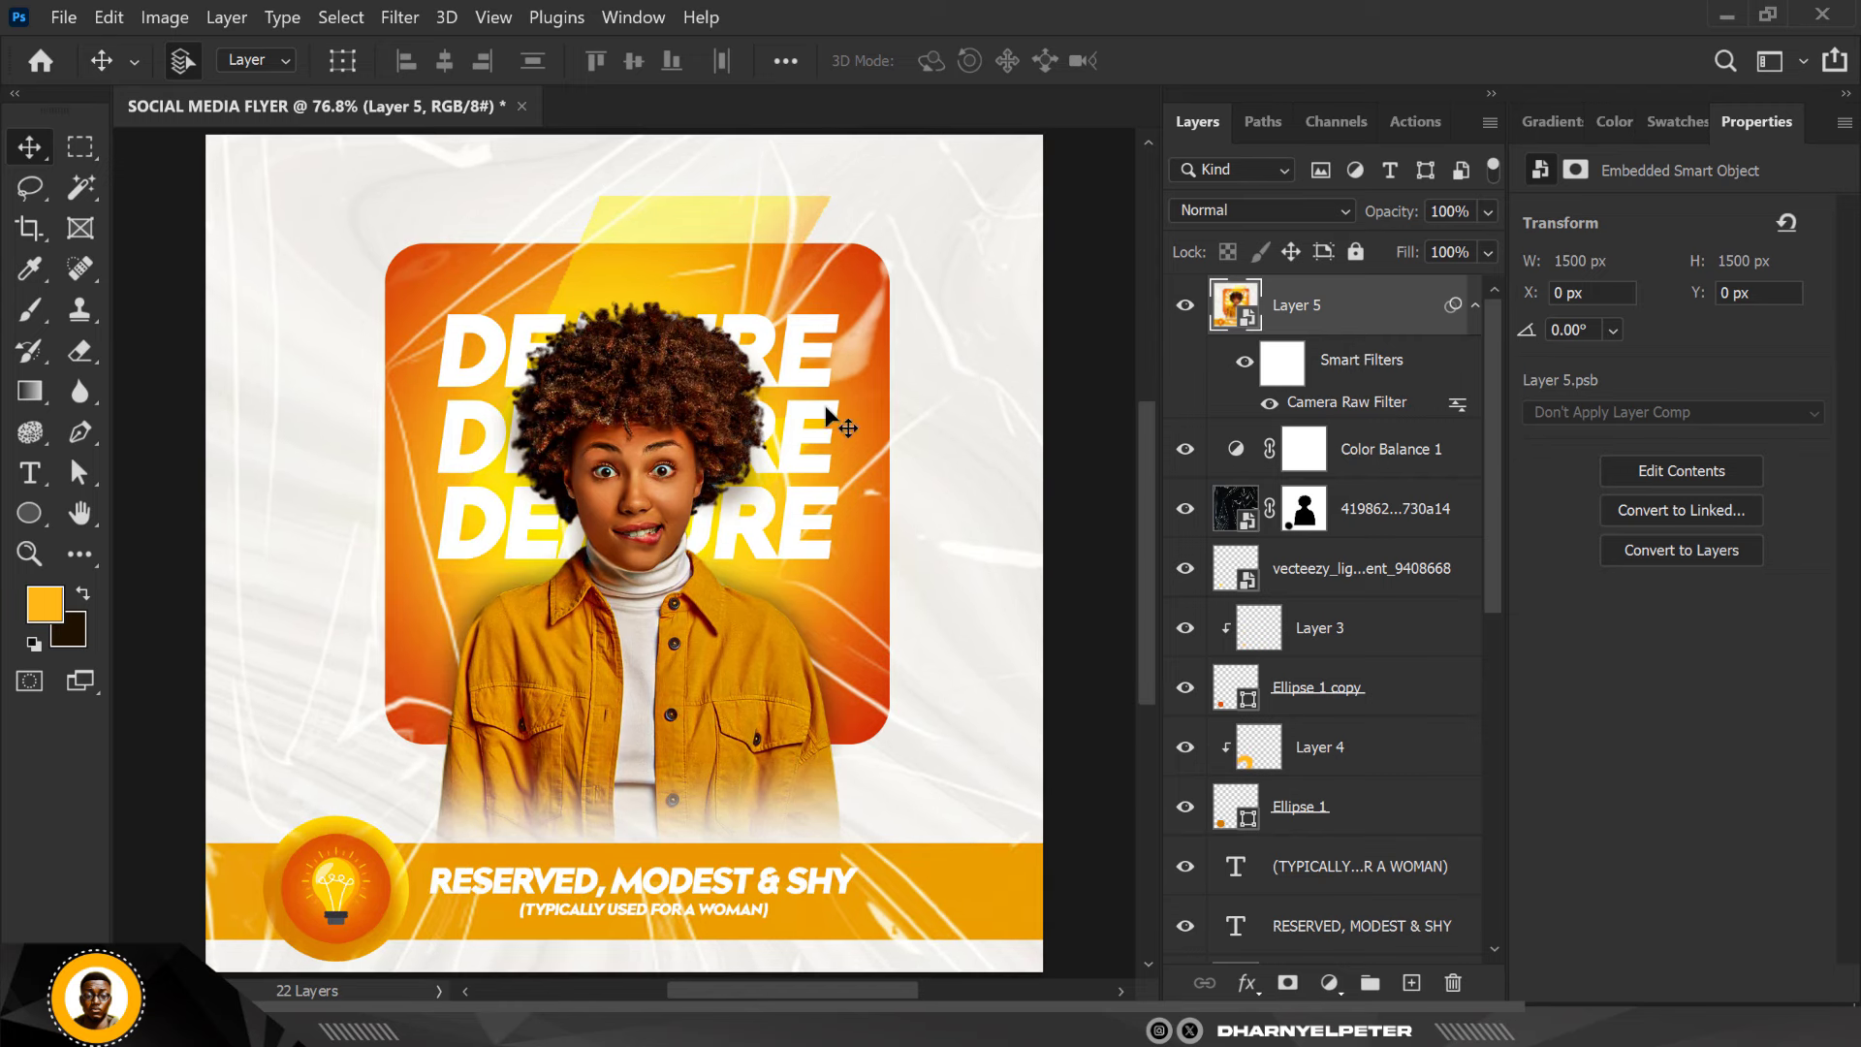